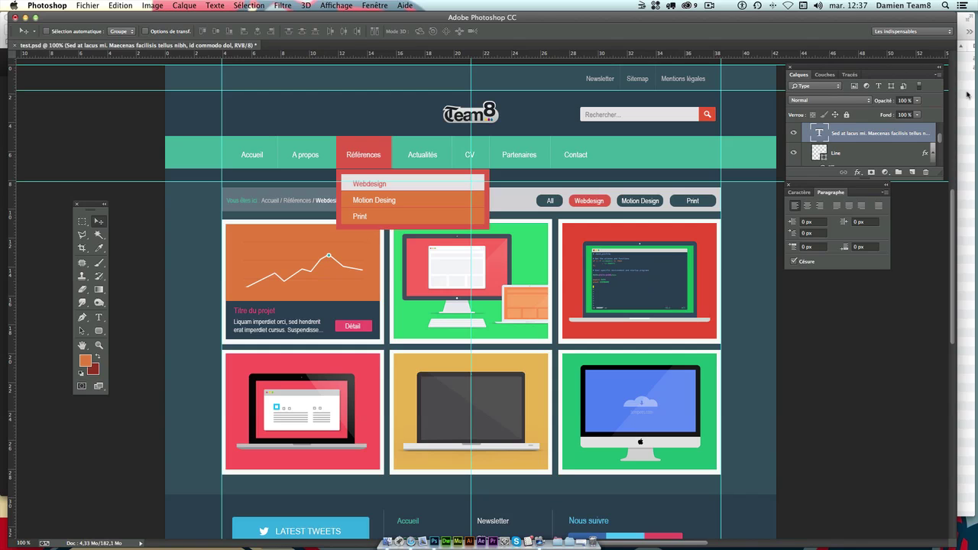
- In Finder, expand the maquette-flat images-a-utiliser and sources folders to reveal couleur.psd
click(967, 94)
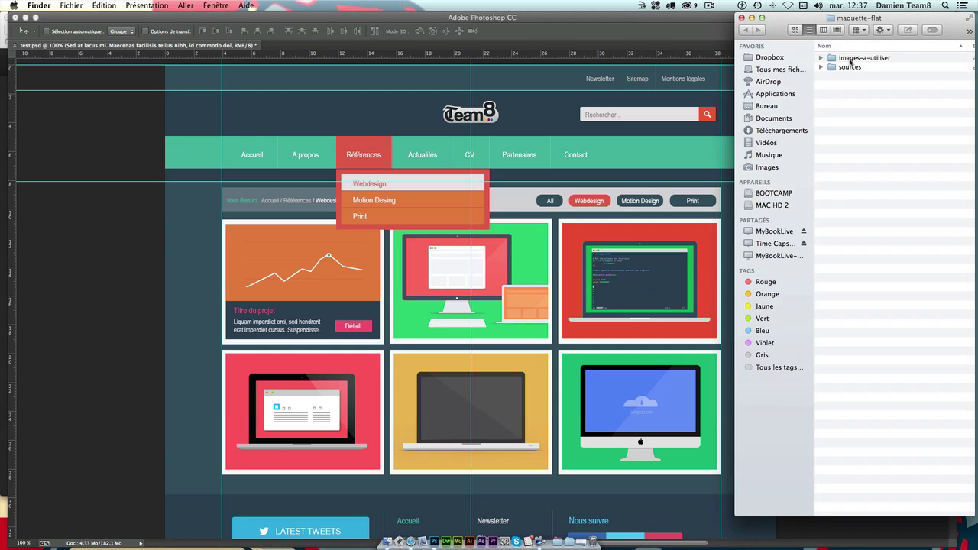
click(821, 57)
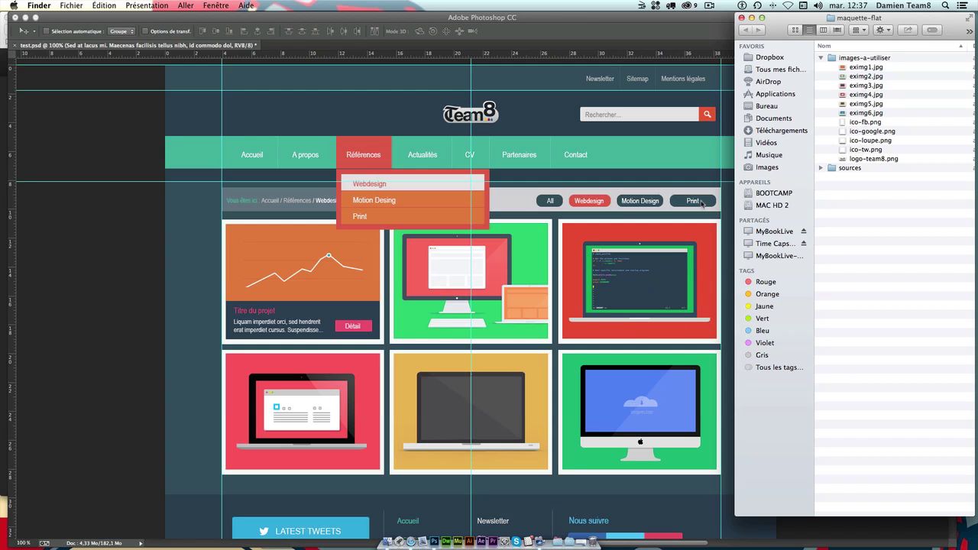
click(821, 167)
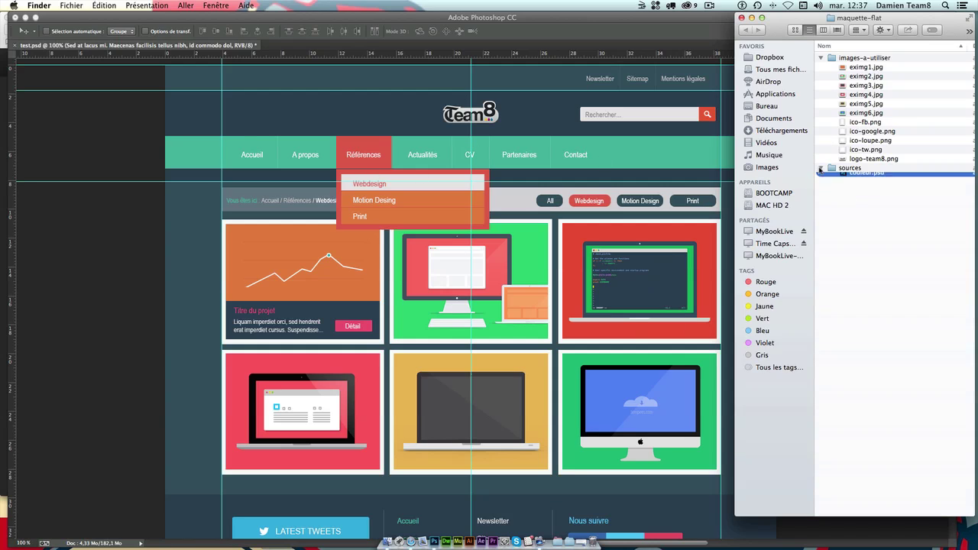
click(872, 196)
click(855, 178)
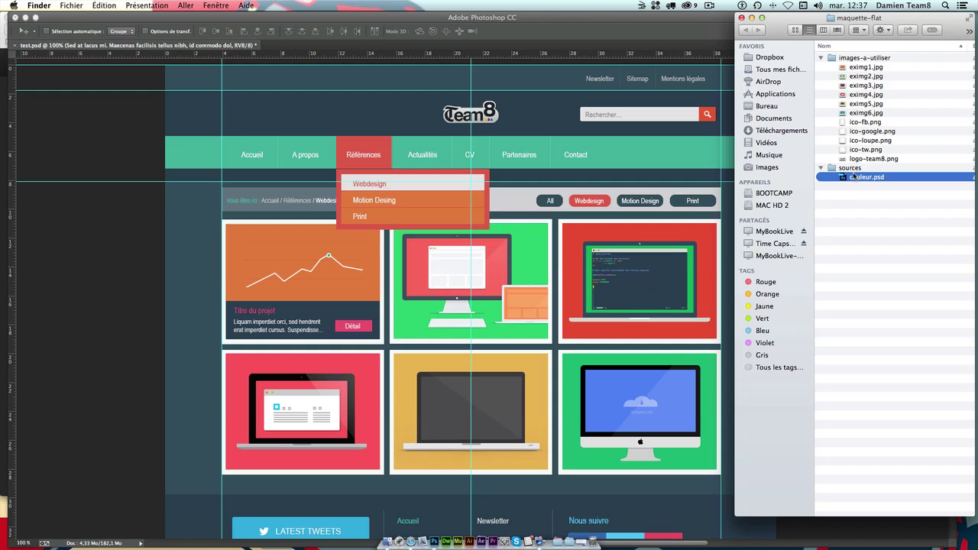
- Deselect couleur.psd and bring up the Kuler colour wheel page in Safari
click(842, 221)
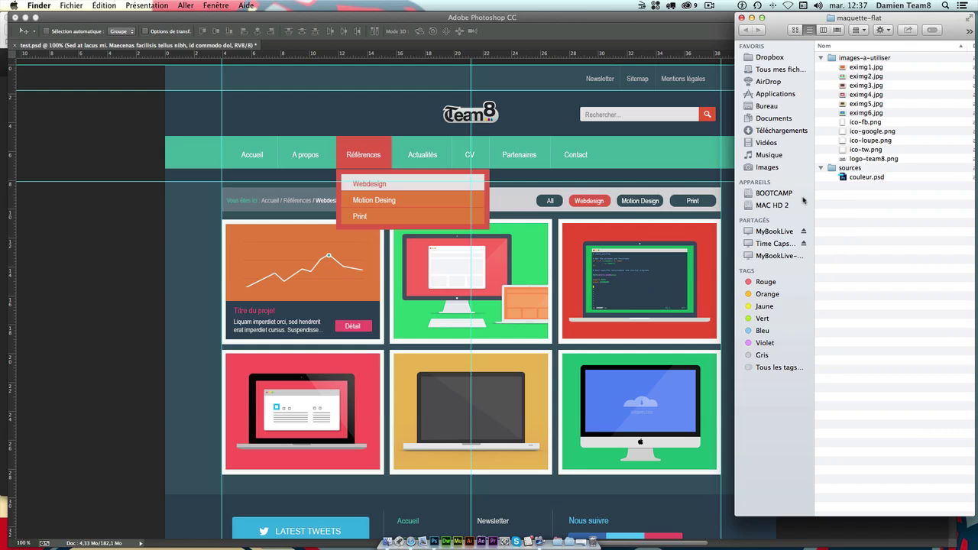
click(4, 116)
click(5, 116)
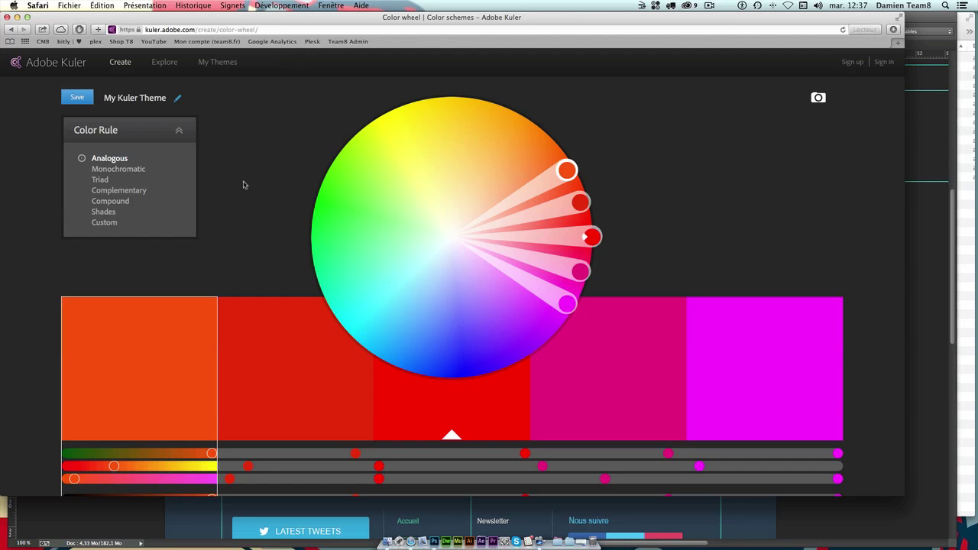
- Open Kuler's Explore gallery listing All Themes and scroll through it
click(171, 69)
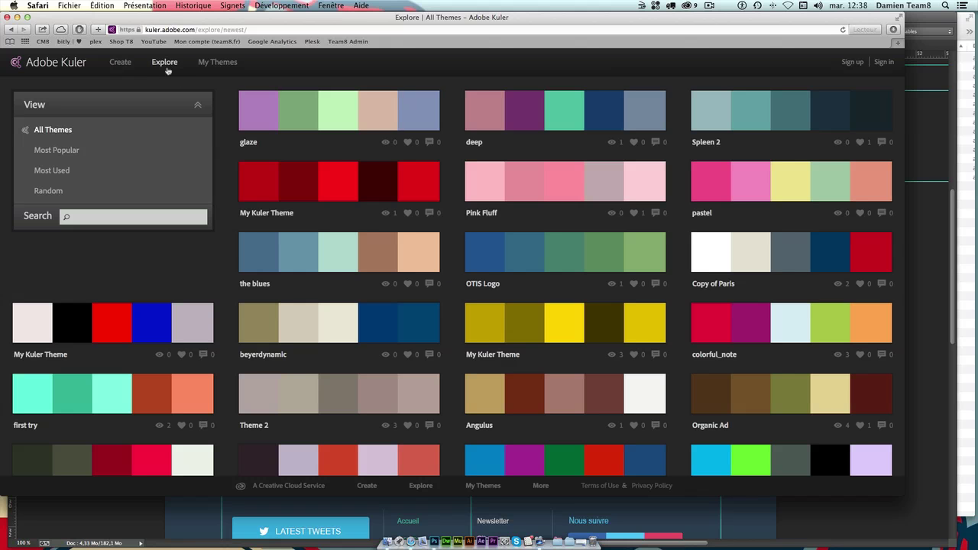
mouse_move(791, 181)
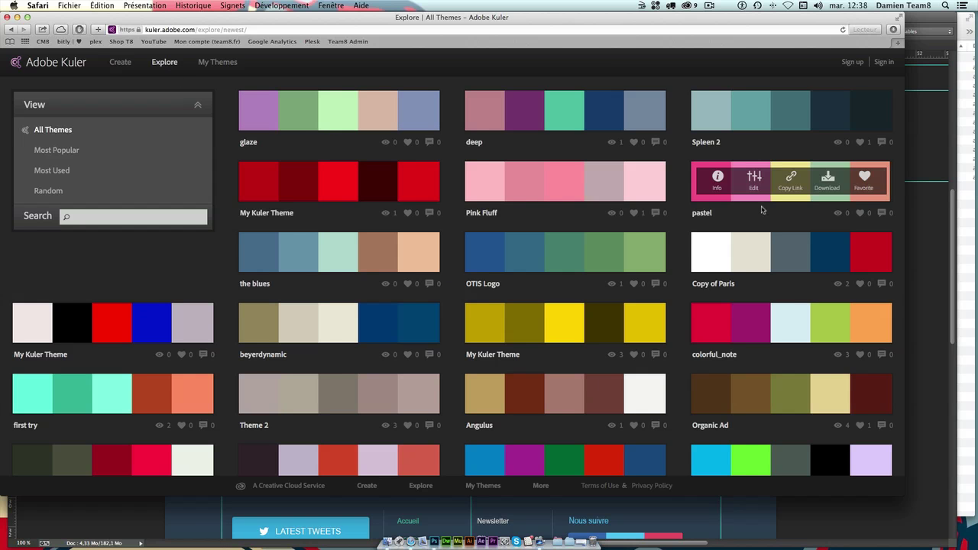
scroll(492, 274, down, 5)
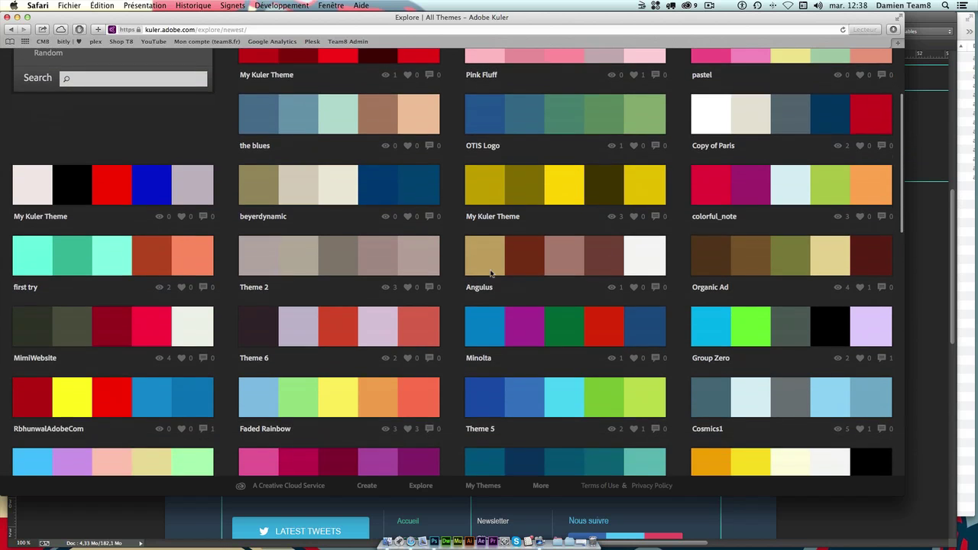
scroll(492, 274, up, 3)
scroll(405, 275, up, 2)
text(flat)
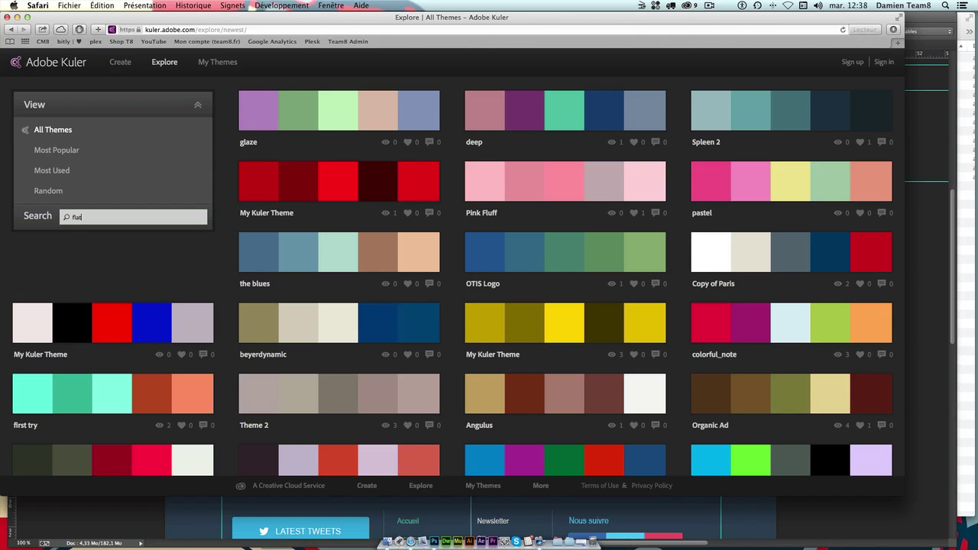
- Run the 'flat' theme search and browse results like Flat Color Set 12 and Flat UI
key(Return)
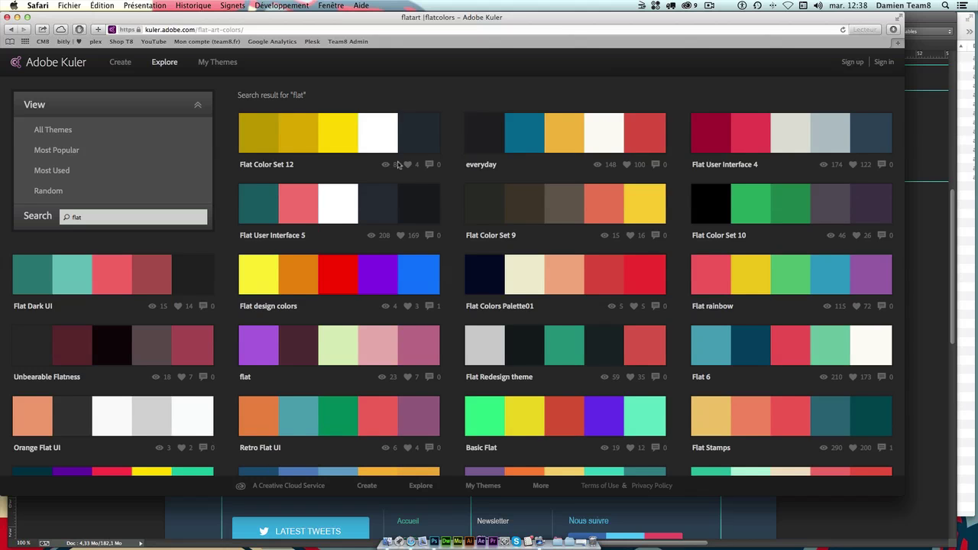
scroll(590, 291, down, 2)
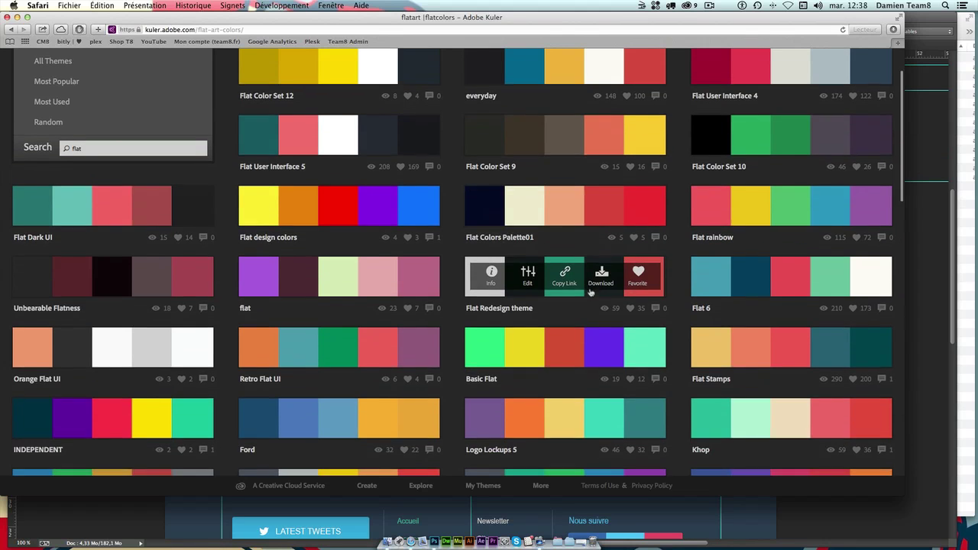
scroll(591, 291, down, 2)
scroll(591, 290, down, 3)
scroll(591, 293, up, 5)
scroll(591, 292, up, 2)
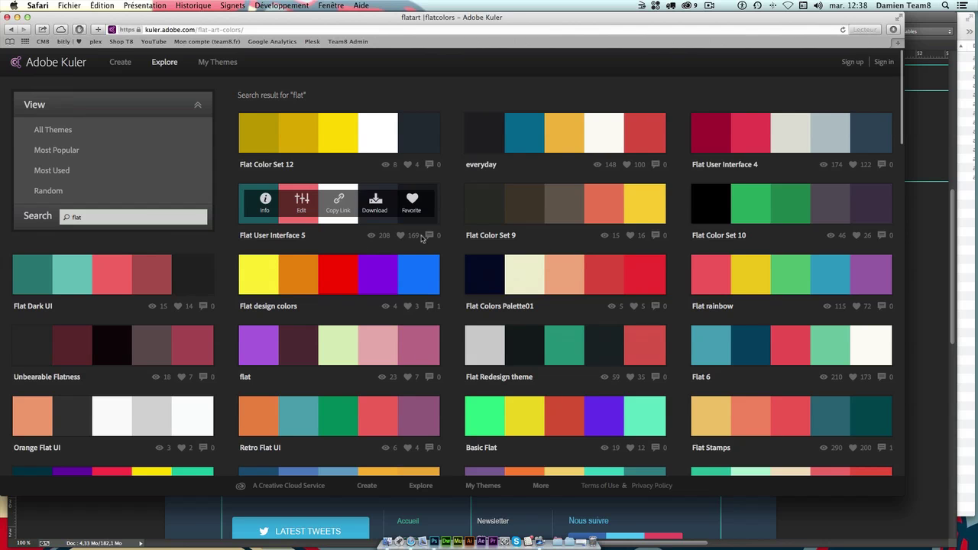
scroll(551, 303, down, 3)
scroll(552, 302, down, 1)
scroll(552, 303, down, 3)
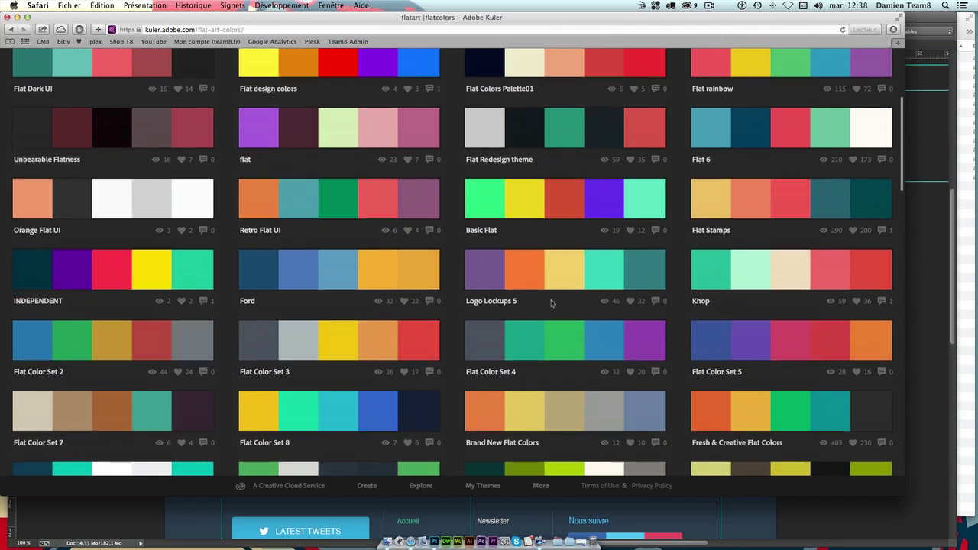
scroll(129, 276, down, 3)
scroll(596, 270, down, 3)
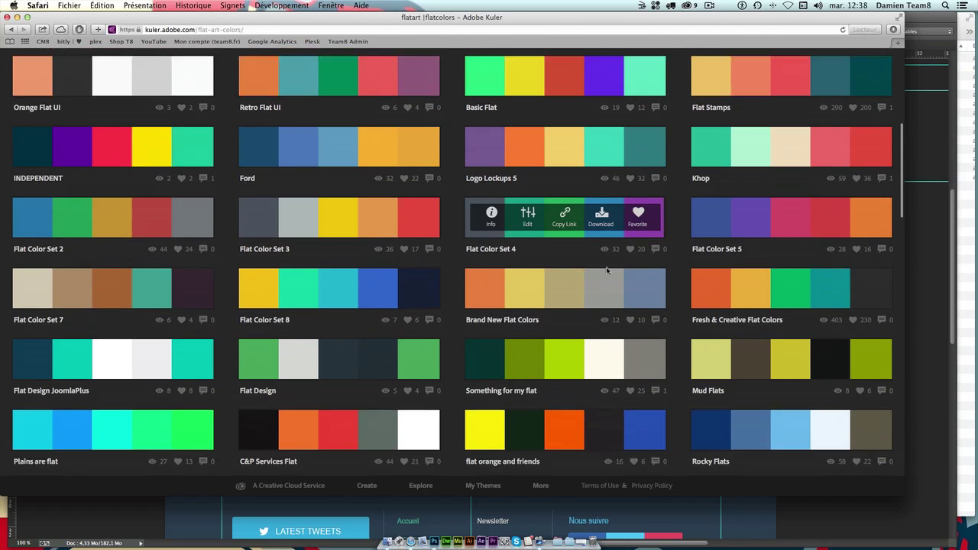
scroll(605, 271, down, 1)
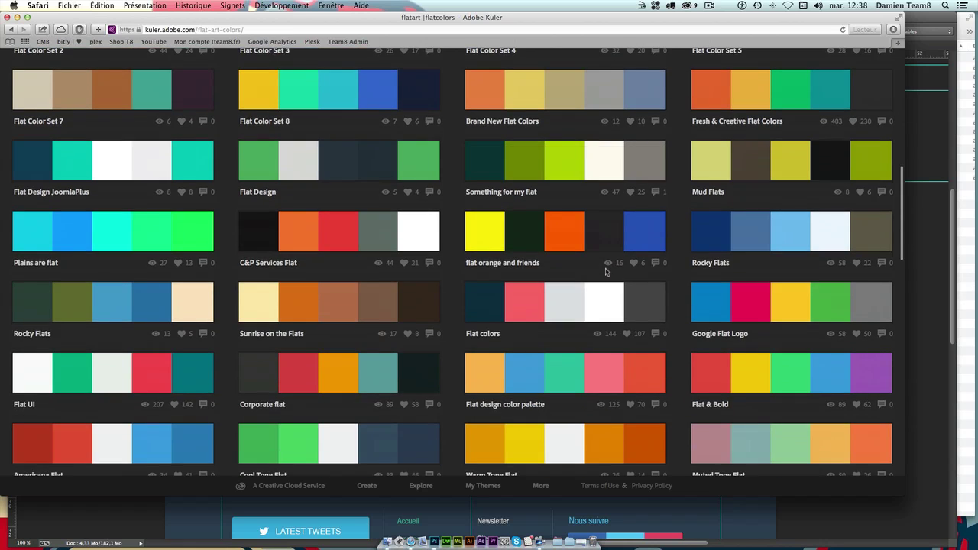
scroll(606, 271, down, 3)
scroll(605, 271, down, 1)
scroll(604, 272, down, 2)
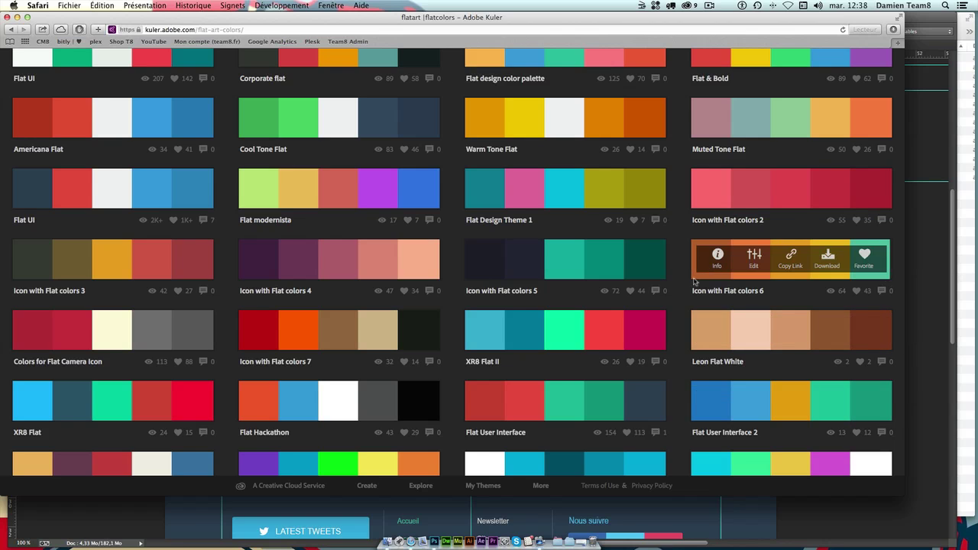
click(955, 315)
- Open couleur.psd from the maquette-flat folder in Photoshop
click(973, 314)
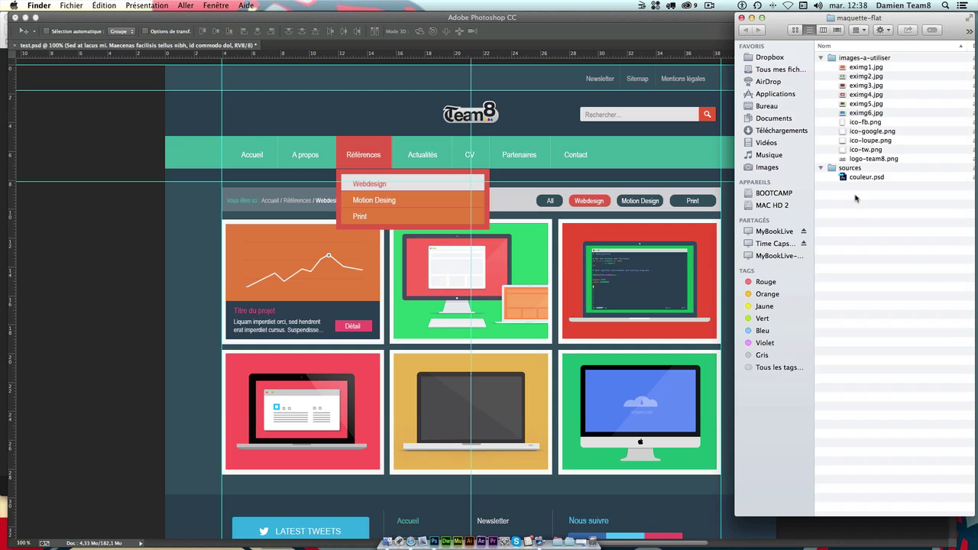
click(851, 180)
double_click(851, 181)
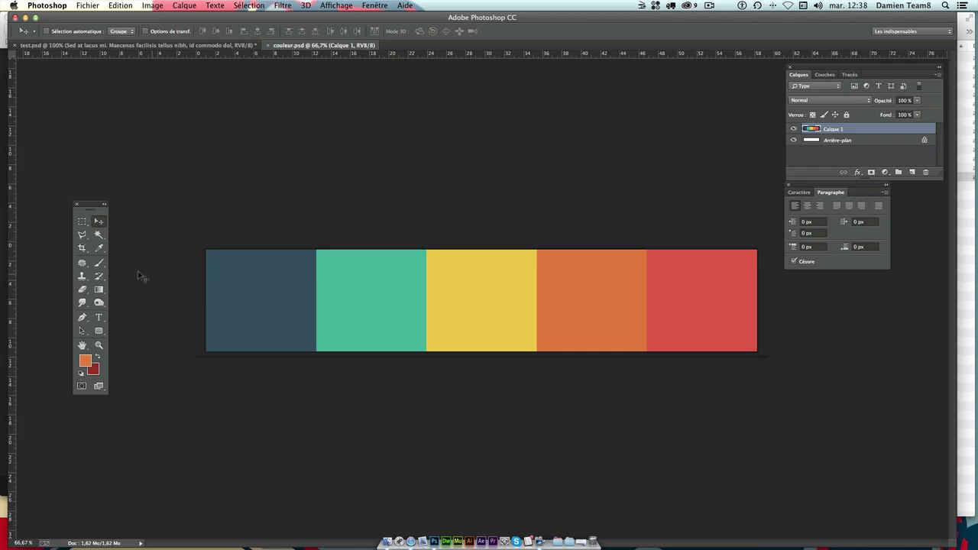
- Compare the test.psd and couleur.psd tabs, then close test.psd
click(134, 46)
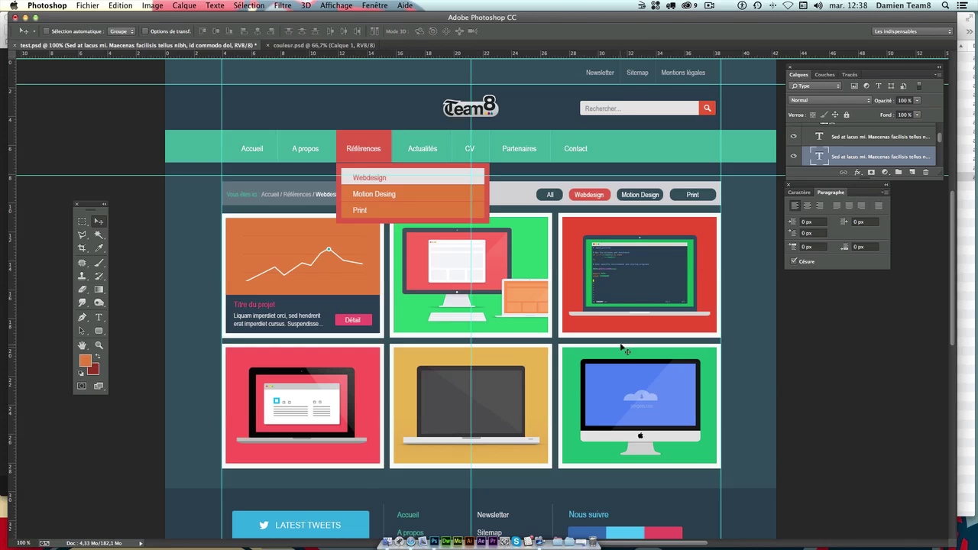
click(282, 46)
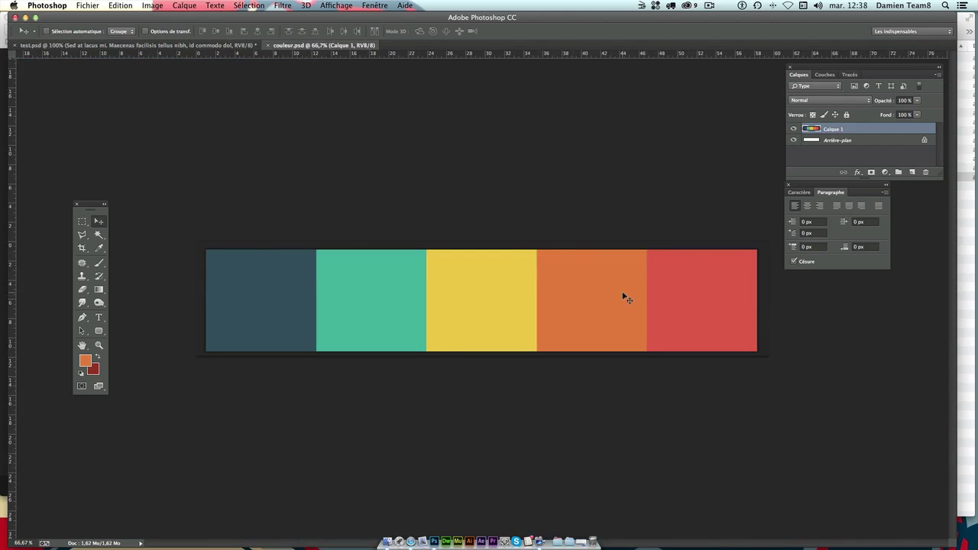
click(195, 47)
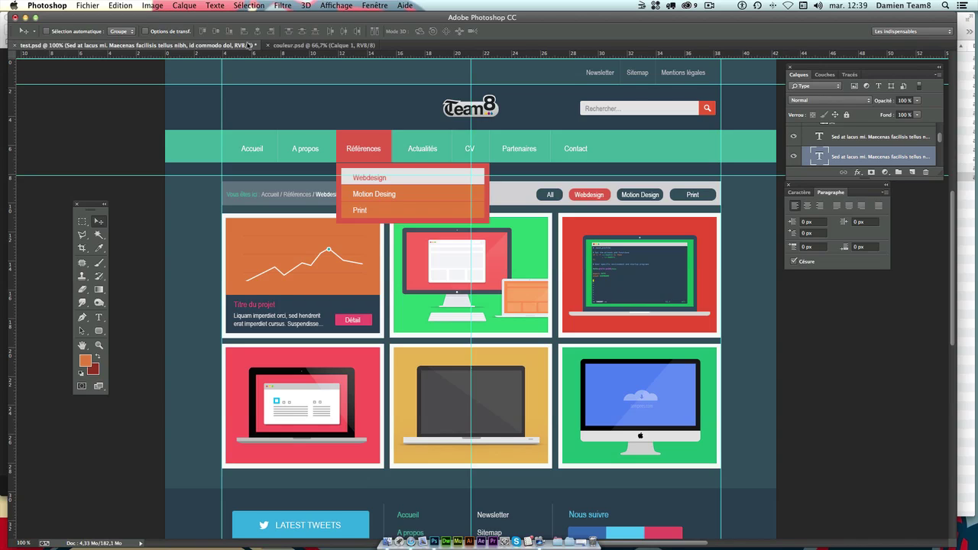
click(306, 45)
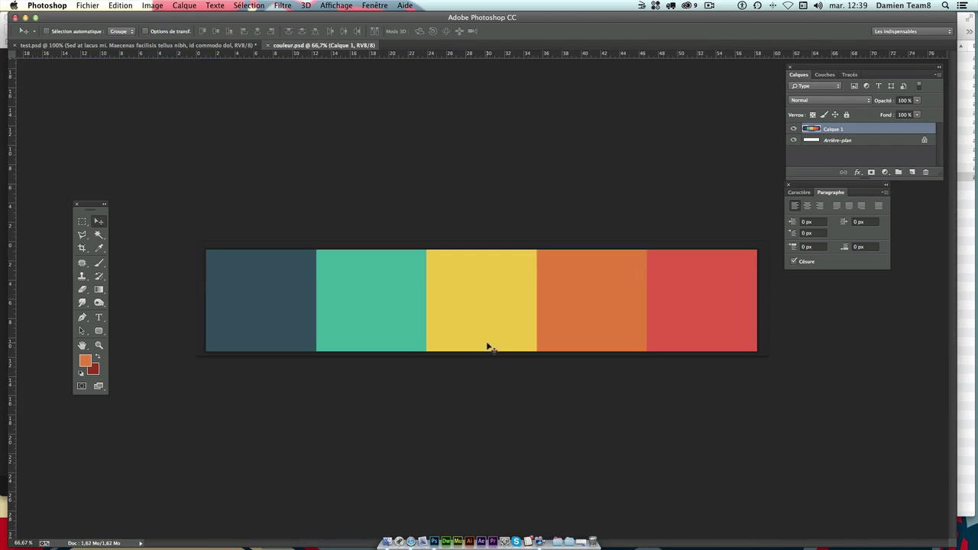
click(191, 46)
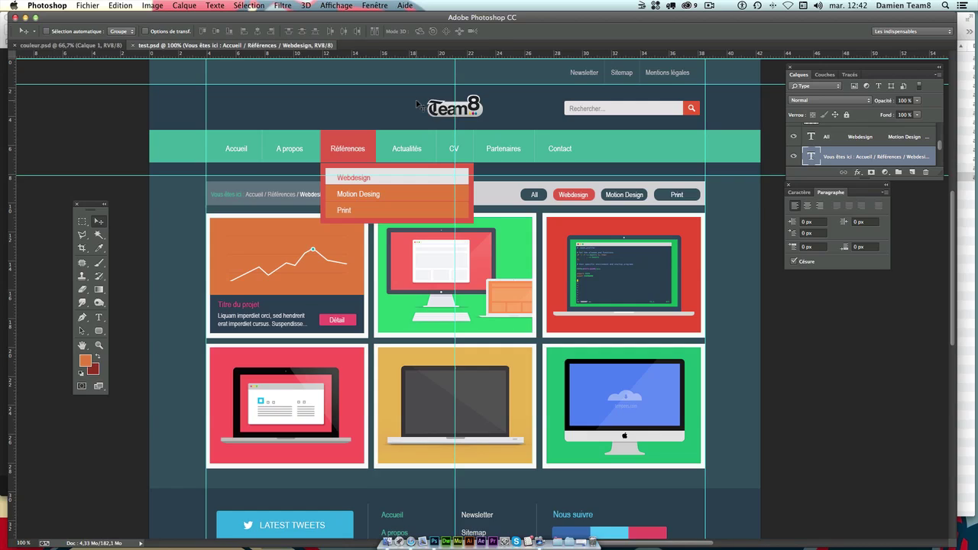
key(ctrl+w)
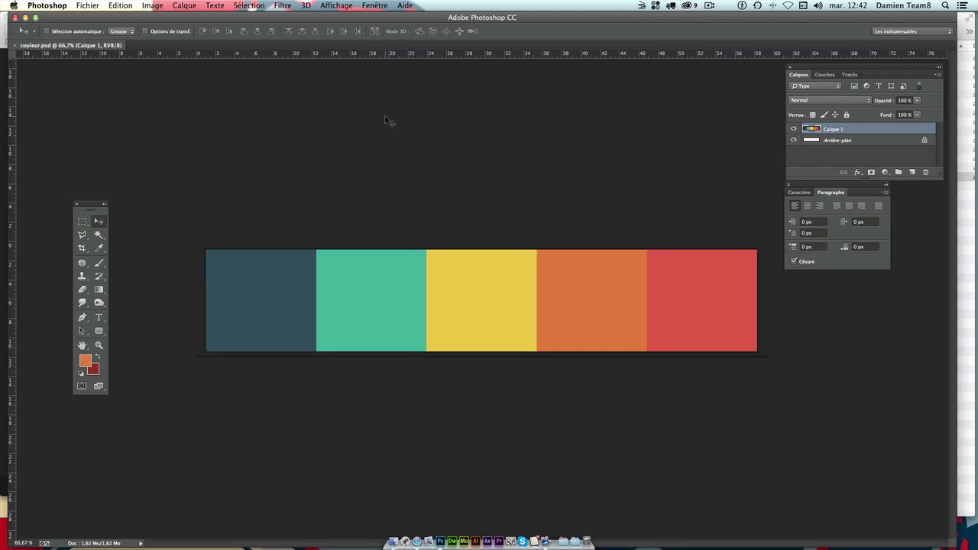
- Start a new document sized 1200 × 1000 pixels at 72 ppi
key(super+n)
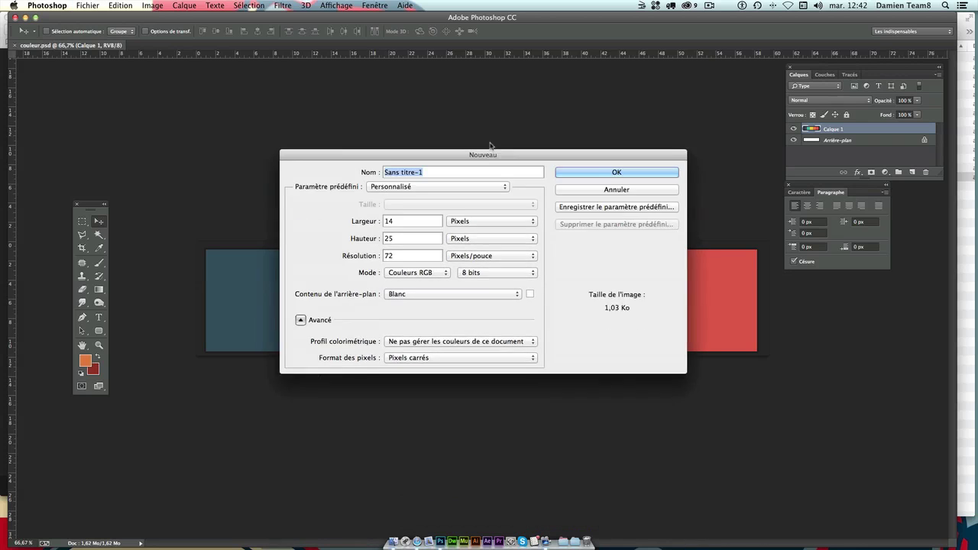
click(397, 175)
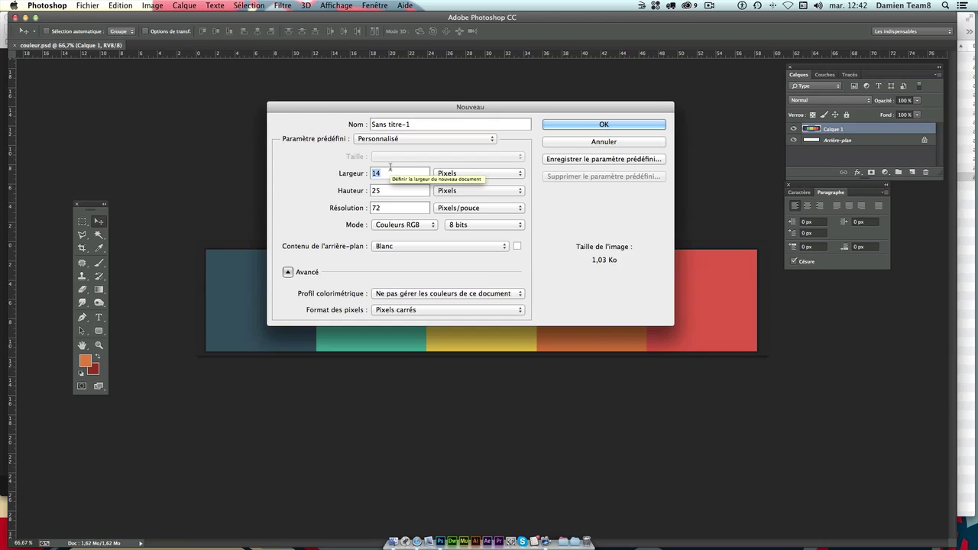
text(12)
text(00)
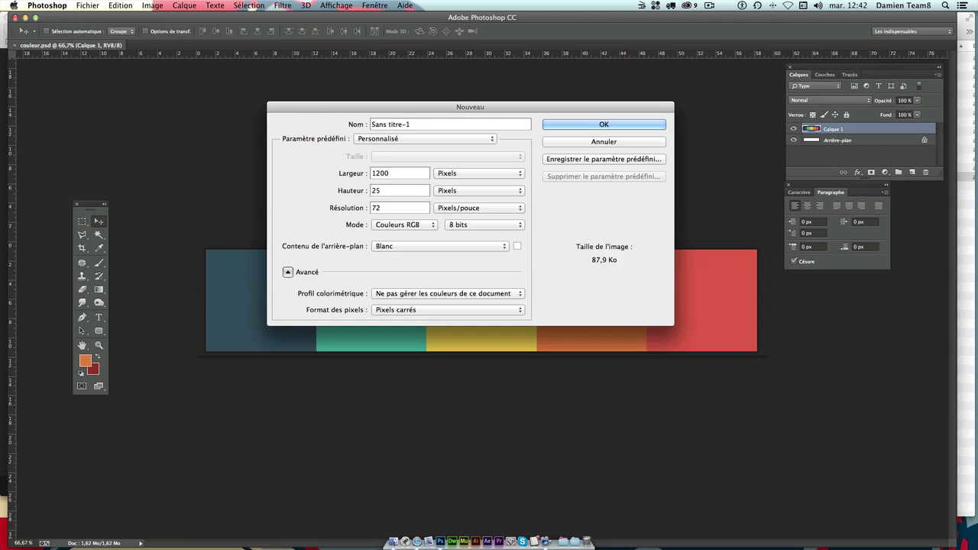
key(Tab)
text(1)
text(000)
key(Tab)
click(390, 206)
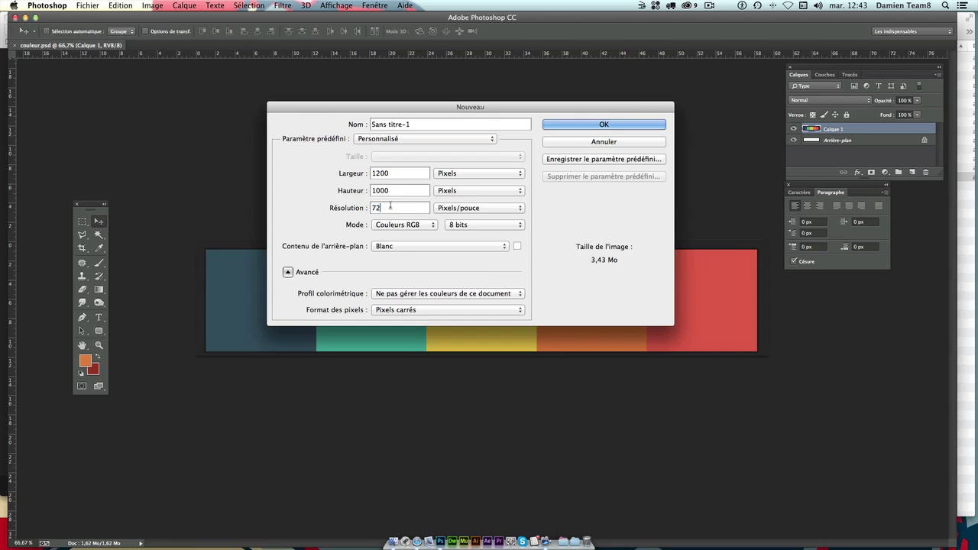
- Name it 'Mon site internet', confirm pixel units and values, and create it
triple_click(421, 123)
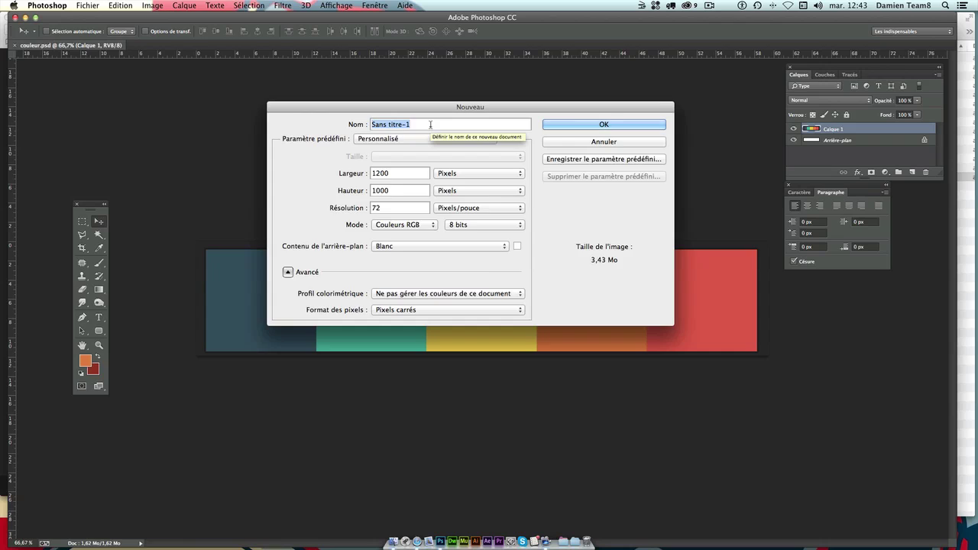
text(Mon)
key(BackSpace)
text(ite )
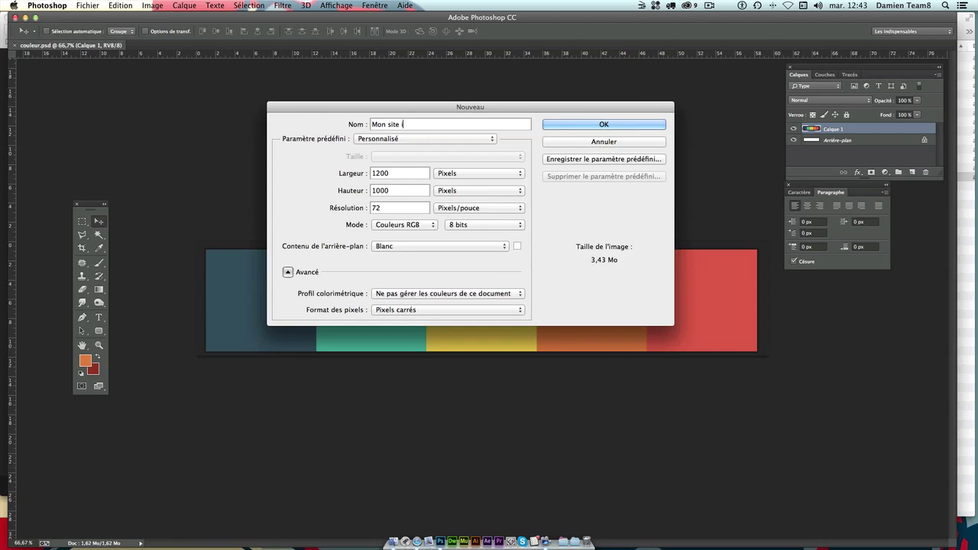
text(internet)
double_click(407, 169)
double_click(398, 190)
double_click(377, 205)
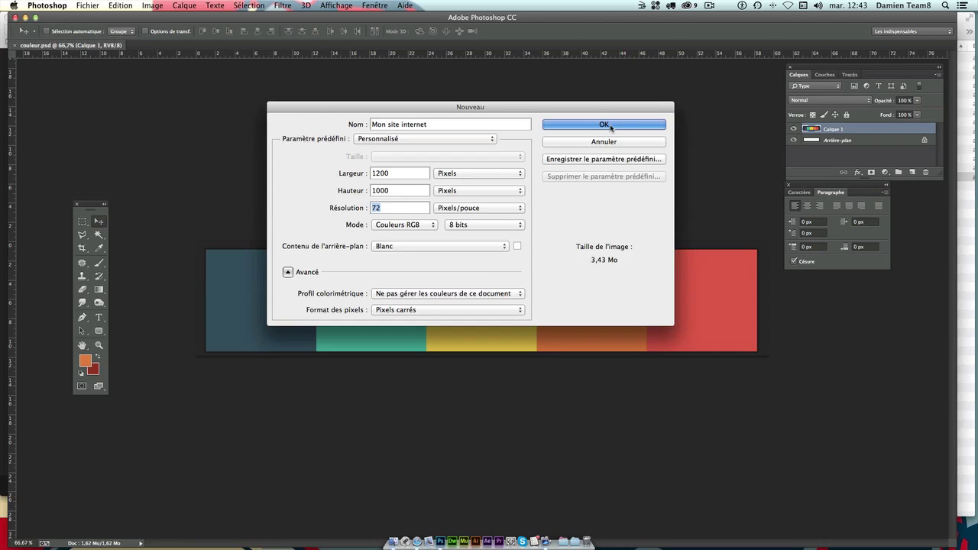
click(473, 173)
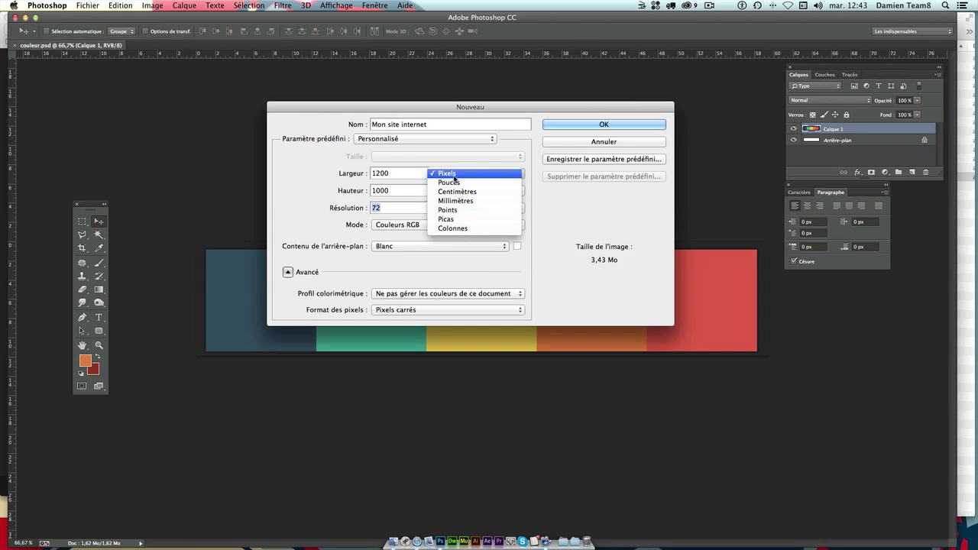
click(453, 174)
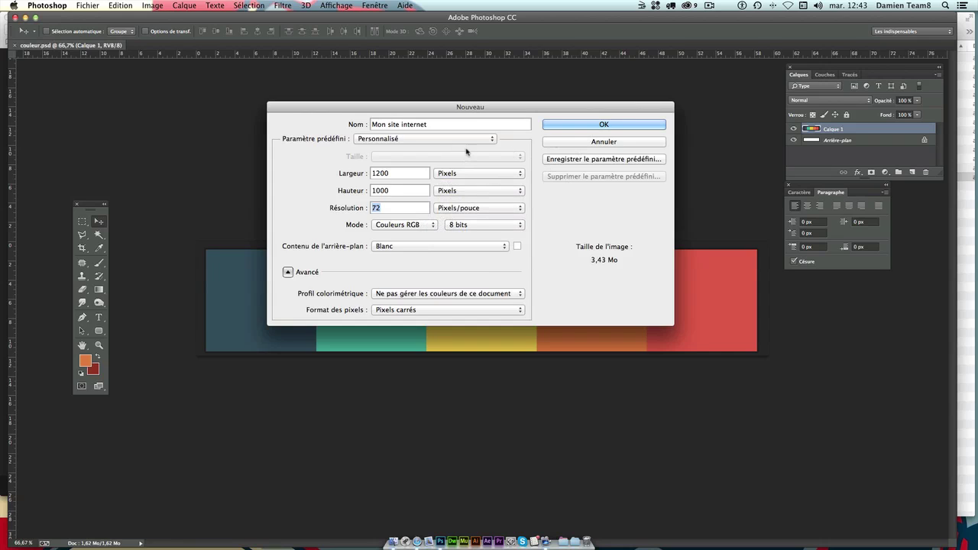
double_click(380, 174)
click(592, 130)
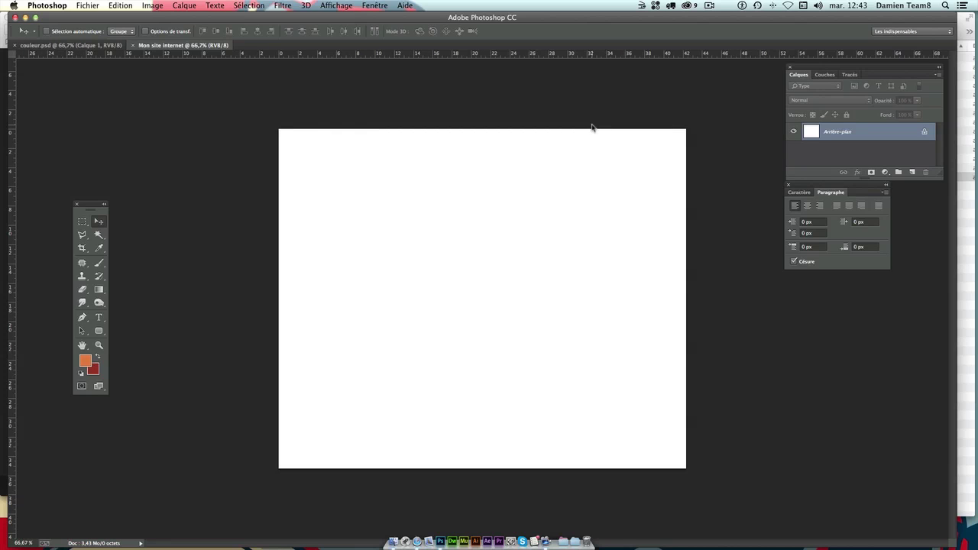
- View at 100% and convert the Arrière-plan background into a normal layer named 'fond'
key(super+plus)
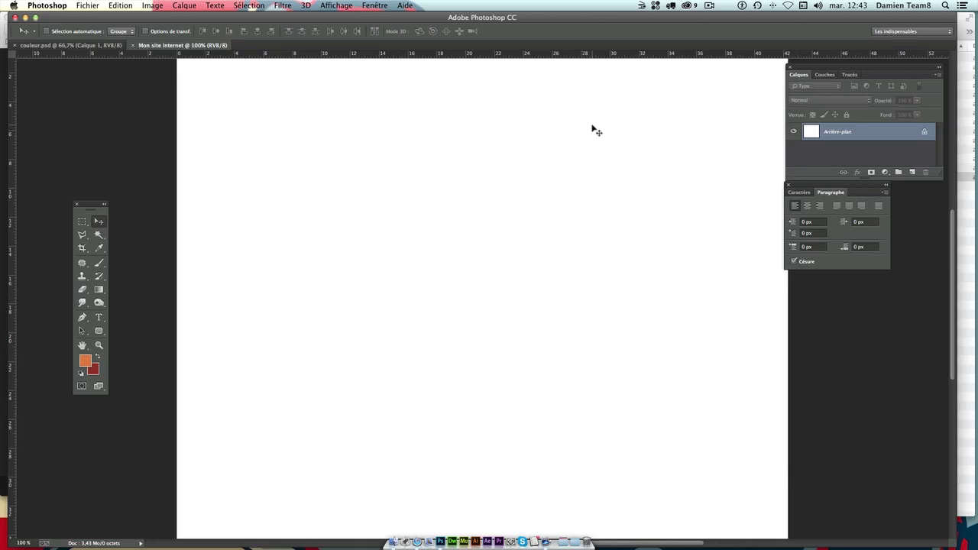
scroll(551, 134, right, 2)
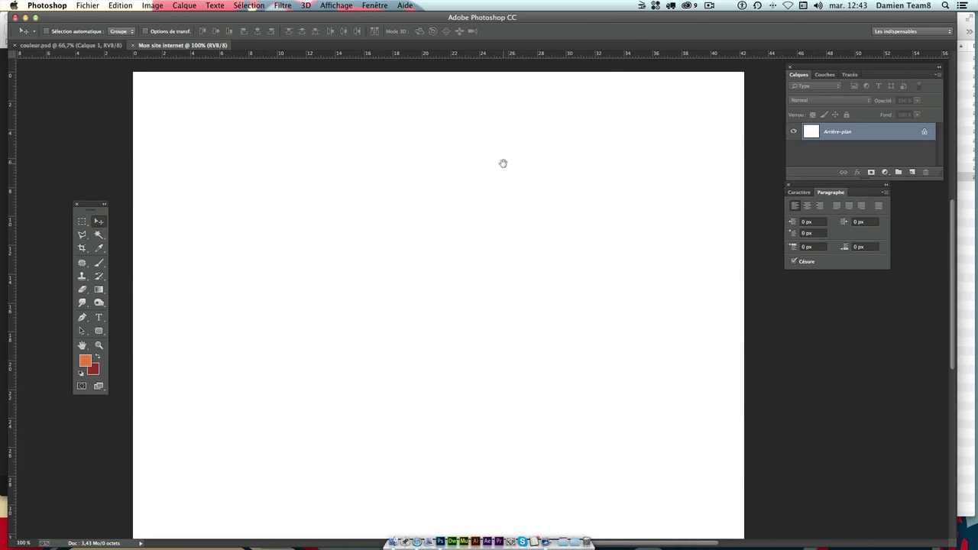
double_click(864, 134)
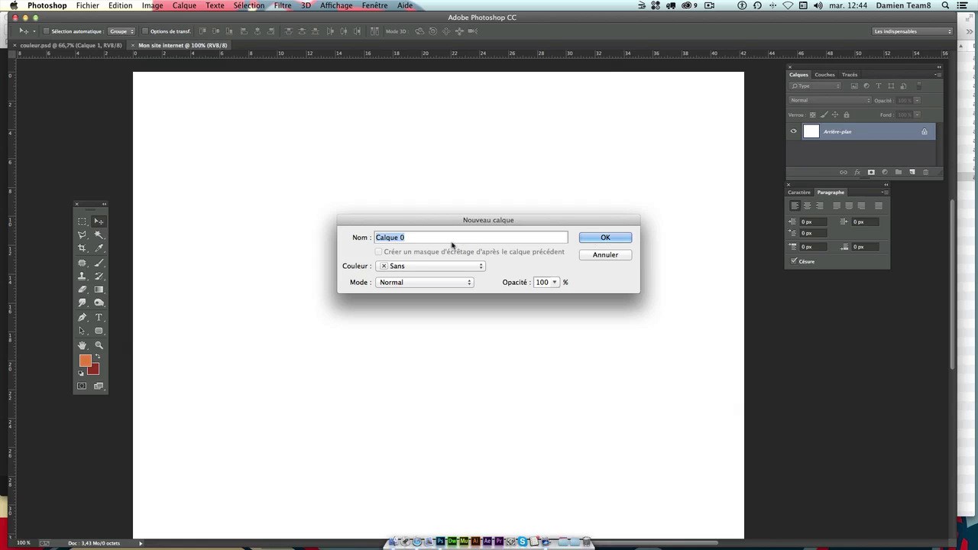
text(fo)
text(nd)
key(Return)
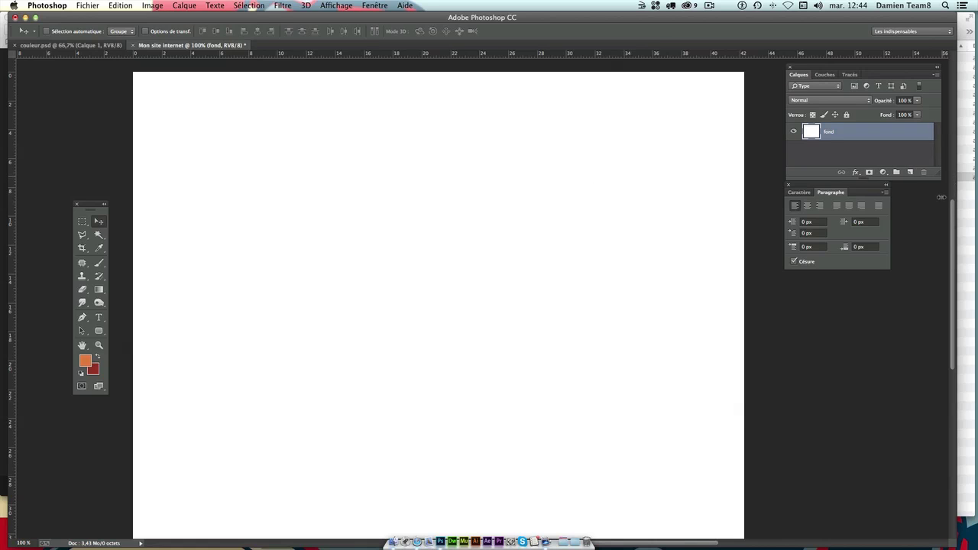
- Resize the Calques panel to make it taller and wider
mouse_move(943, 177)
mouse_down()
mouse_move(942, 376)
mouse_move(929, 177)
mouse_up()
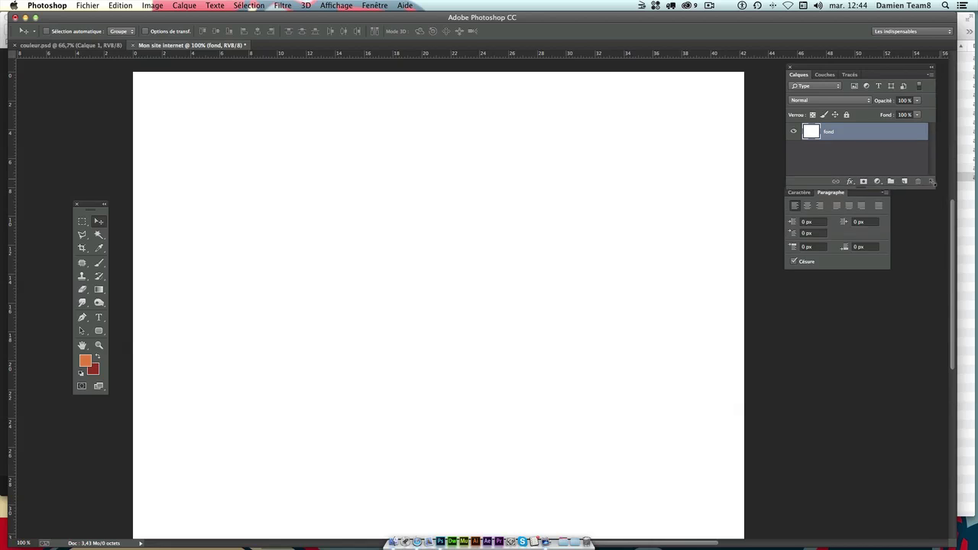
mouse_move(845, 198)
mouse_down()
mouse_move(846, 363)
mouse_move(739, 337)
mouse_up()
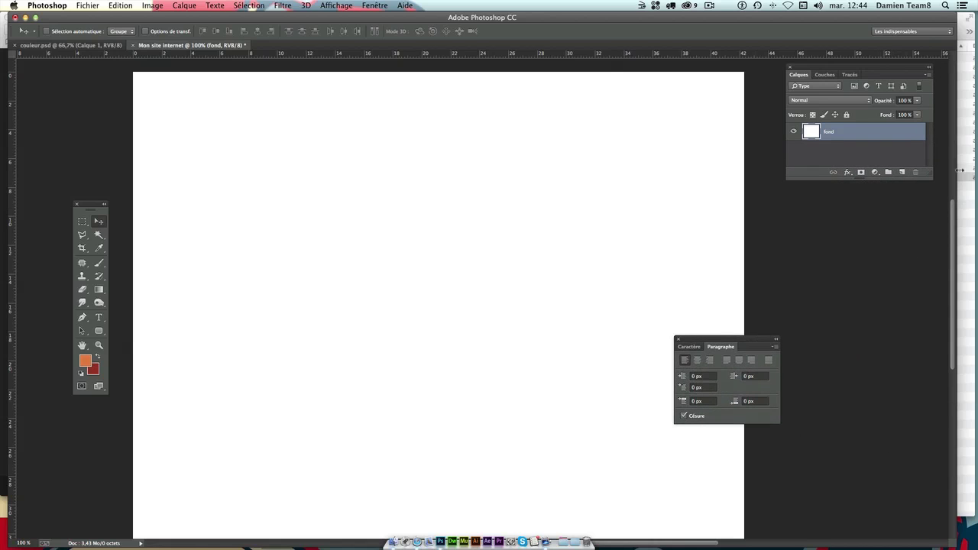
drag(930, 176, 953, 406)
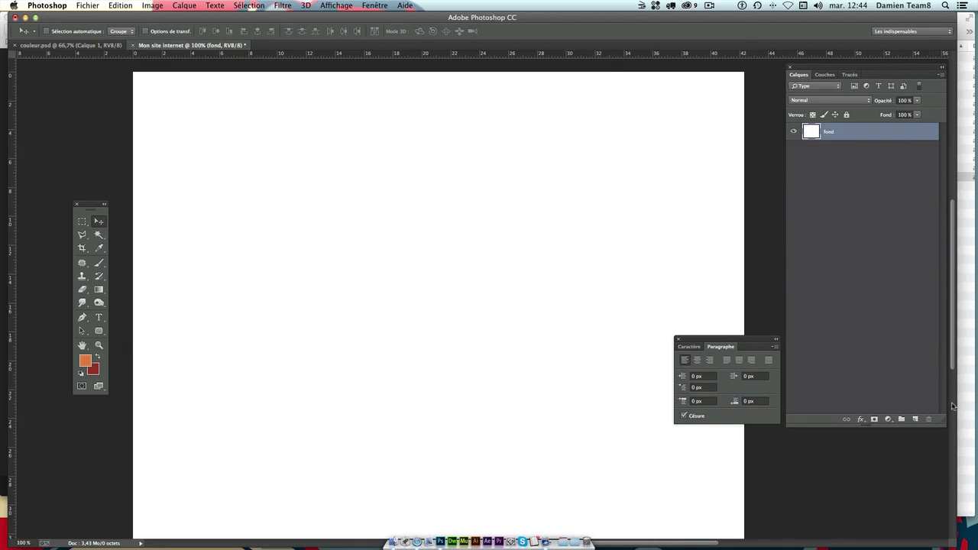
- Eyedrop #334d5c from couleur.psd's first band as foreground, then return to Mon site internet
click(89, 44)
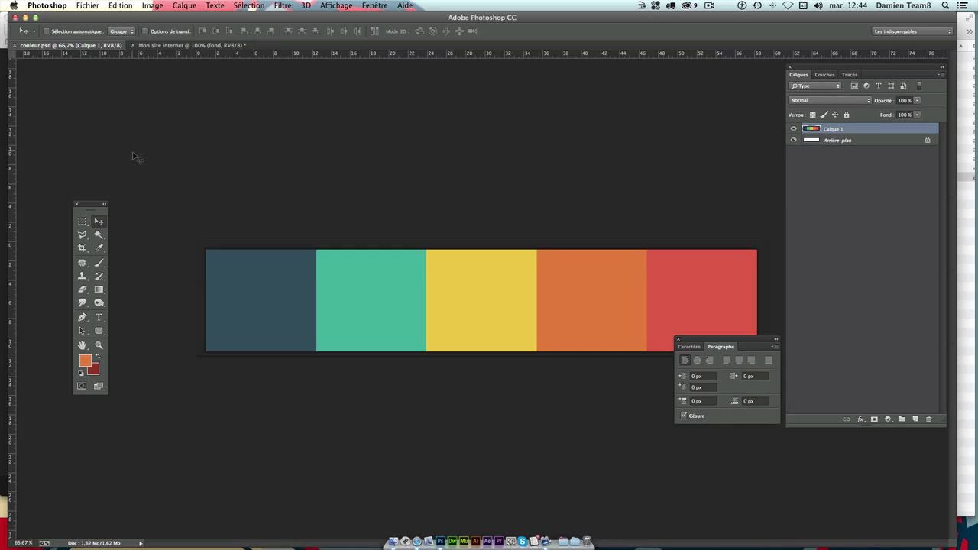
click(84, 360)
click(283, 298)
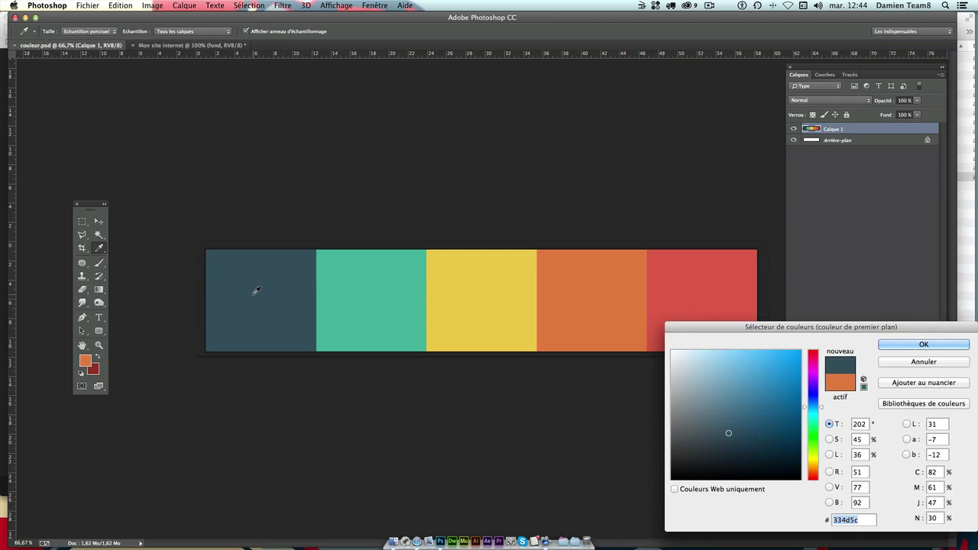
key(Return)
key(v)
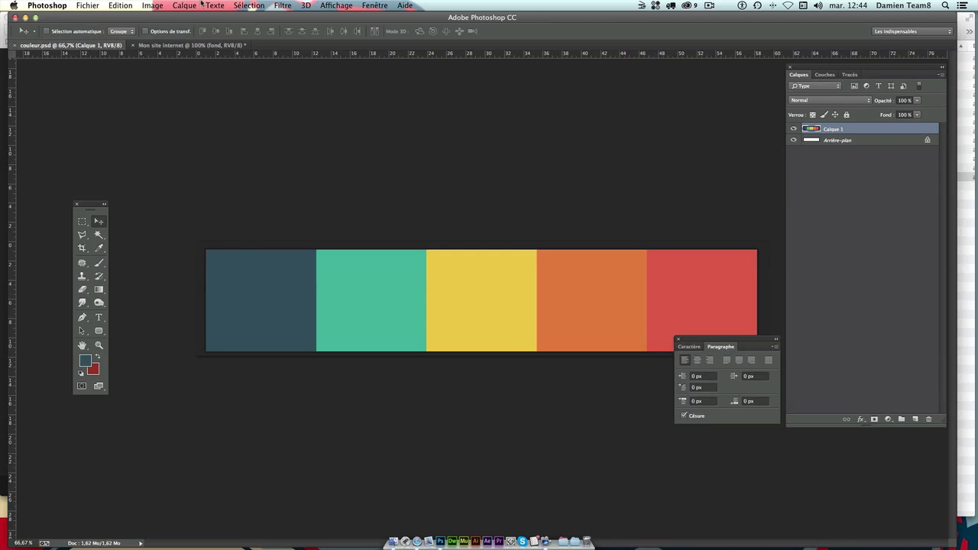
click(182, 45)
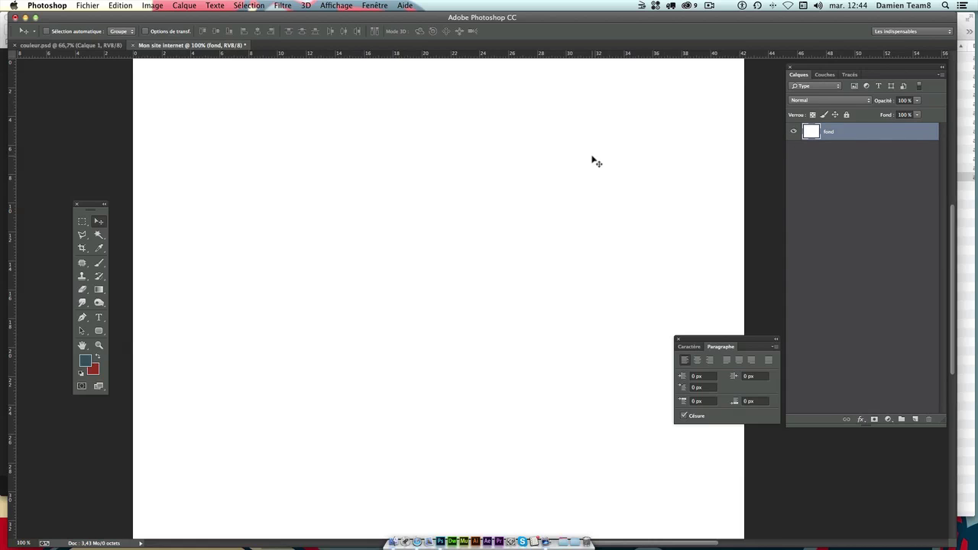
scroll(590, 159, up, 1)
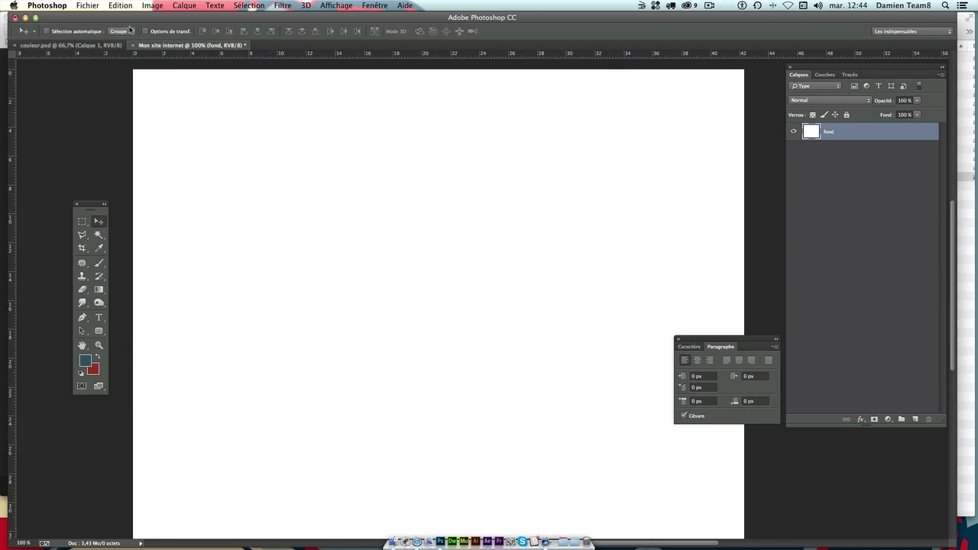
- Fill the fond layer with the foreground colour via Edition > Remplir, then undo it
click(98, 7)
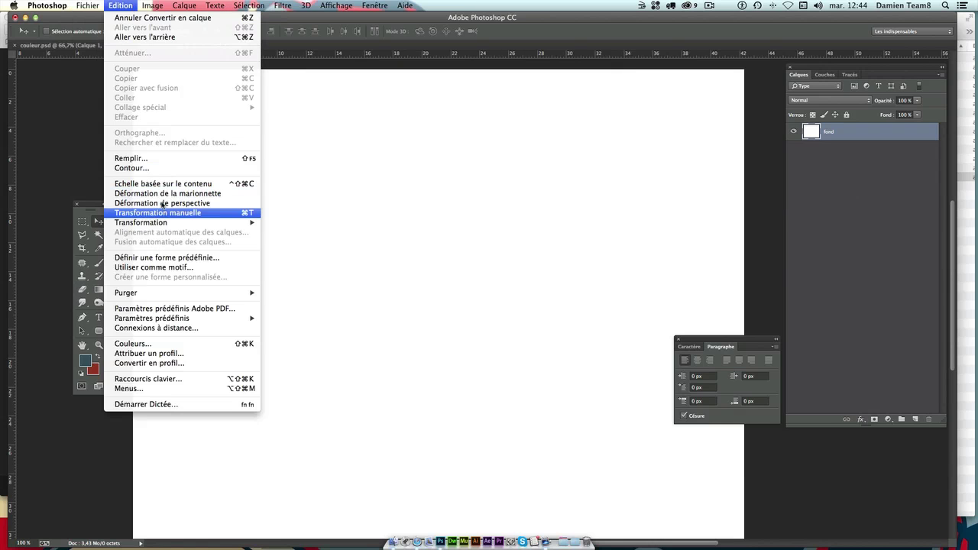
click(131, 158)
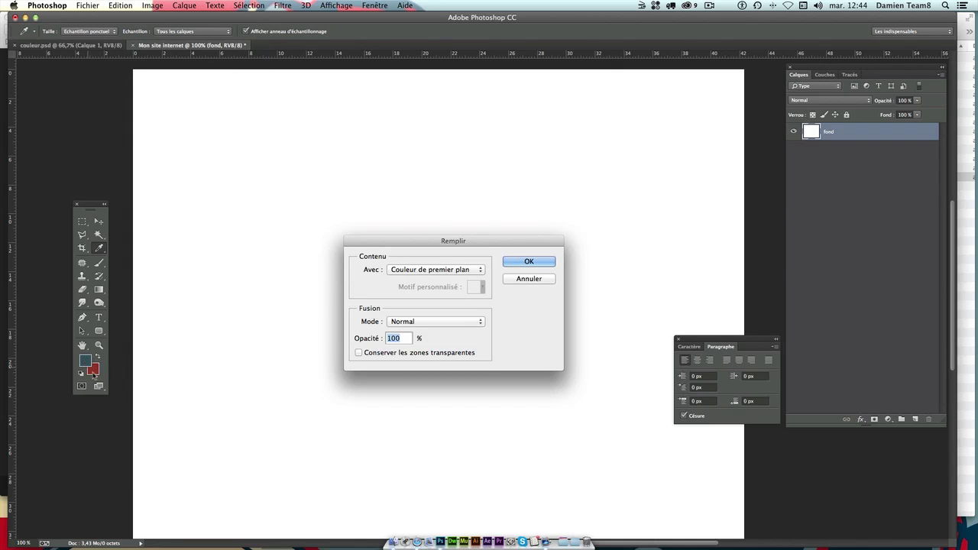
click(550, 264)
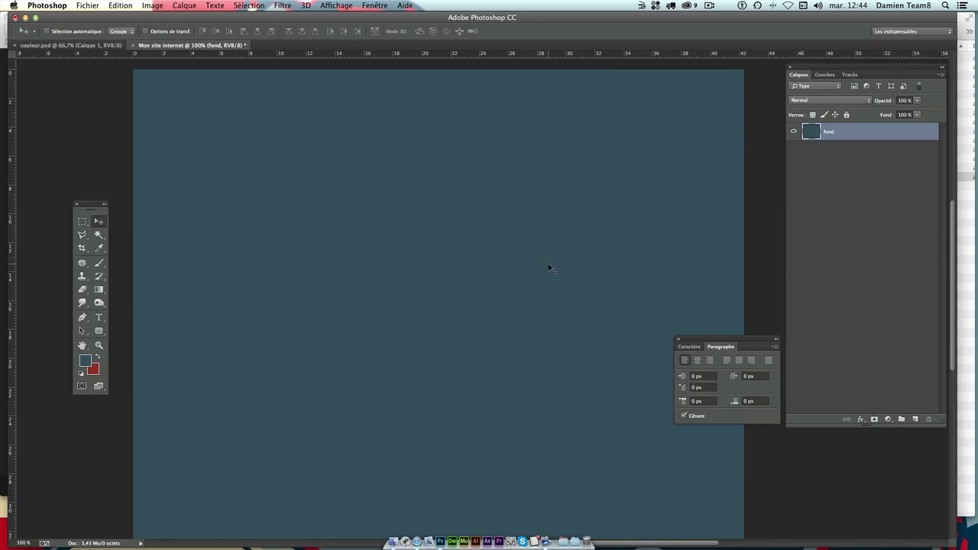
key(ctrl+z)
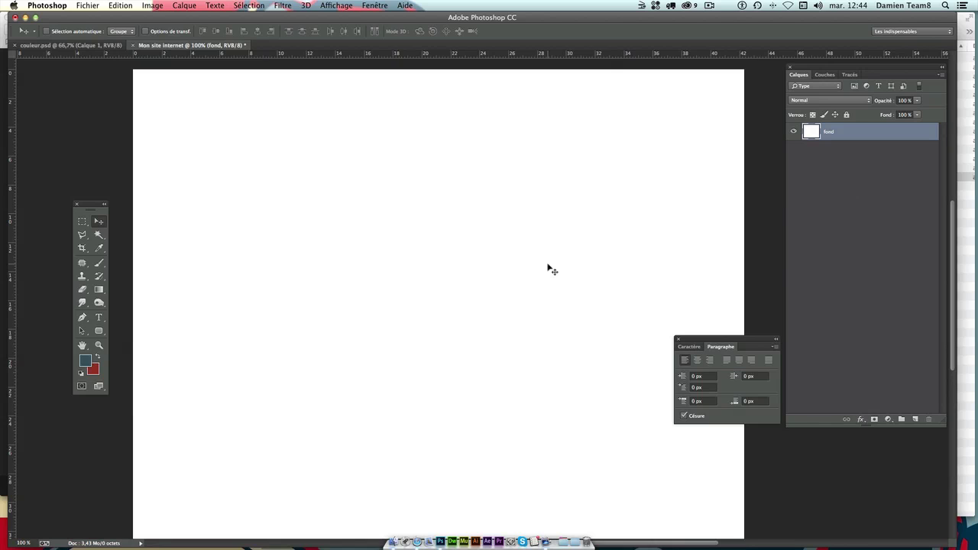
- Refill the fond layer with the dark blue-grey foreground colour at 100% Normal
key(i)
key(shift+BackSpace)
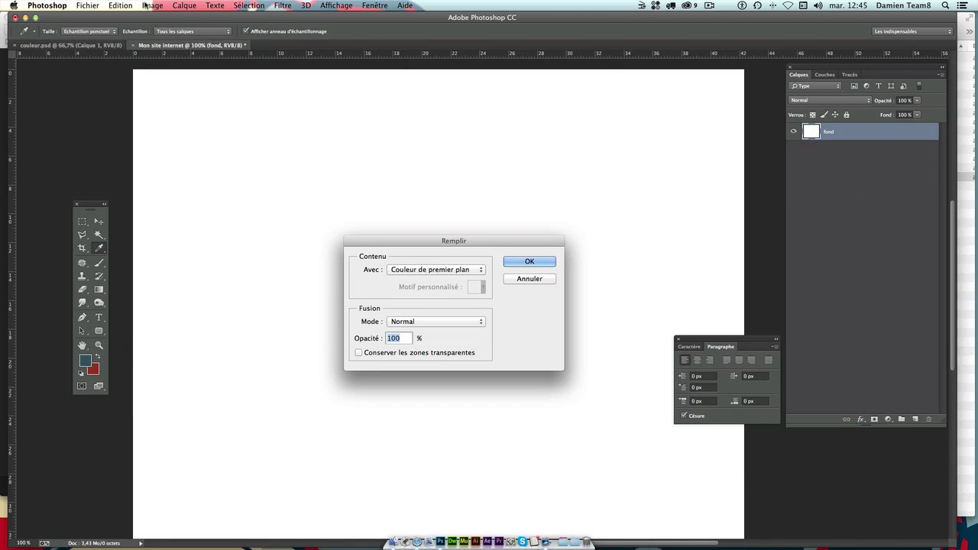
drag(465, 241, 447, 212)
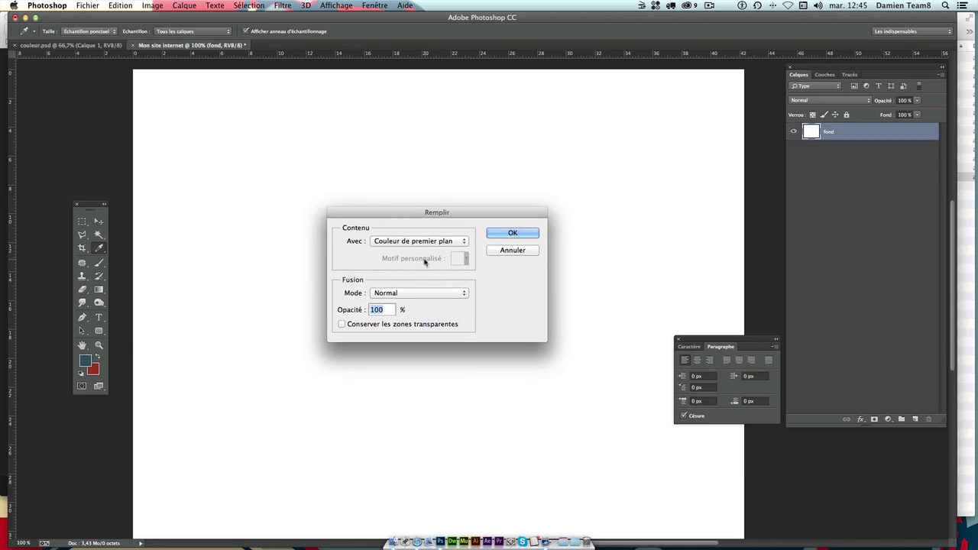
click(459, 241)
click(458, 240)
click(527, 236)
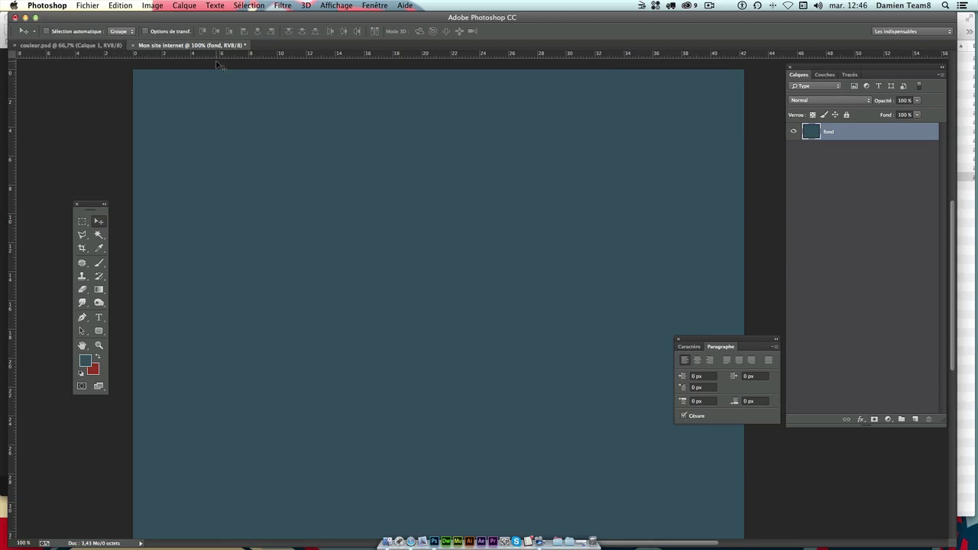
key(super+r)
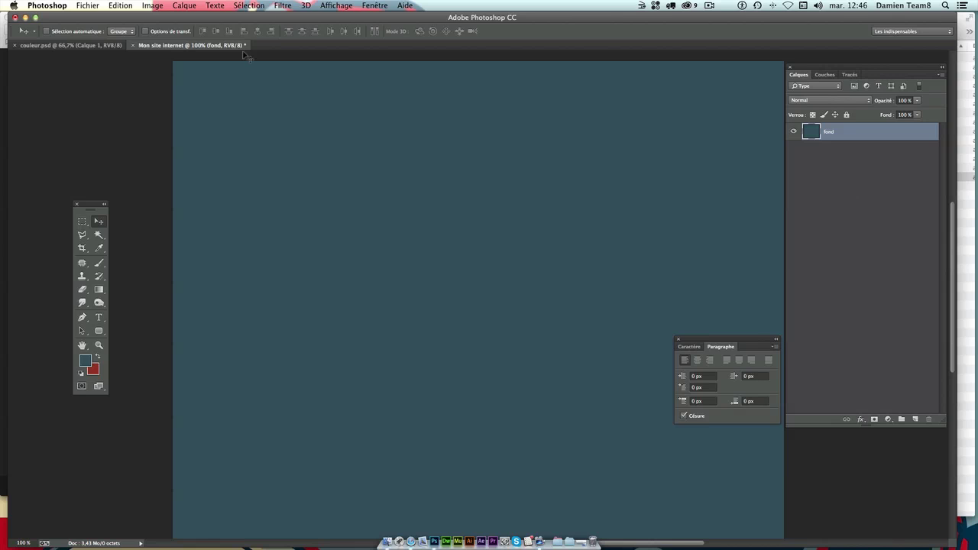
key(super+r)
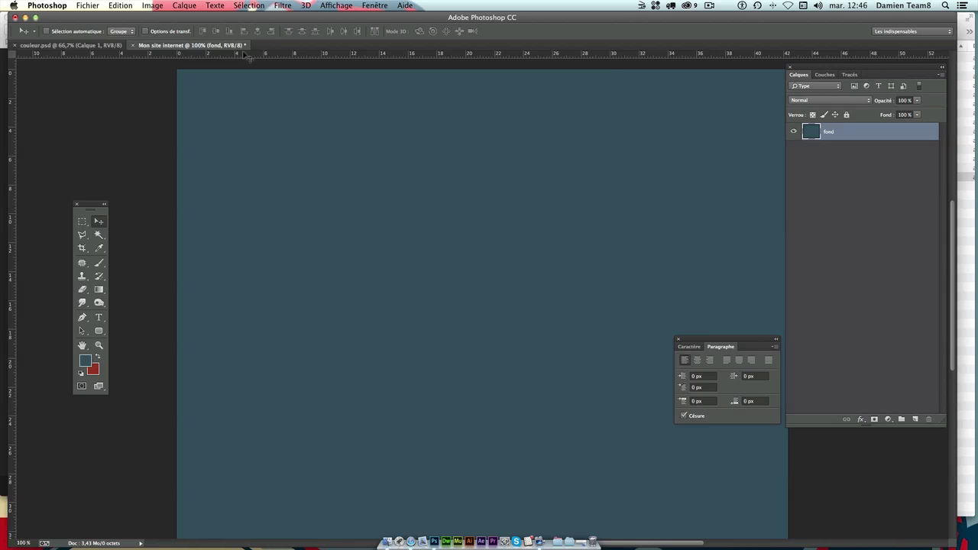
key(super+r)
key(super+r)
key(super+r)
key(super+r)
key(super+r)
key(super+r)
click(83, 222)
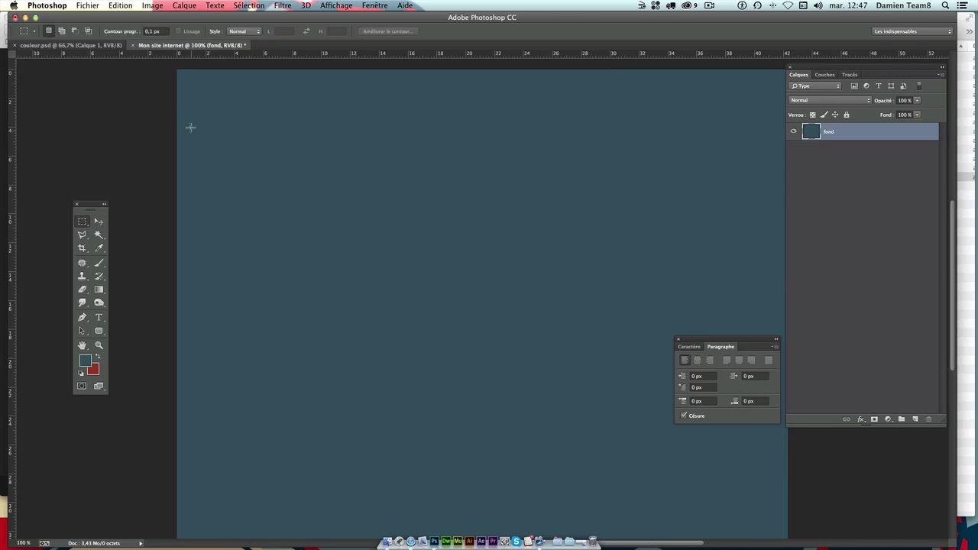
click(84, 226)
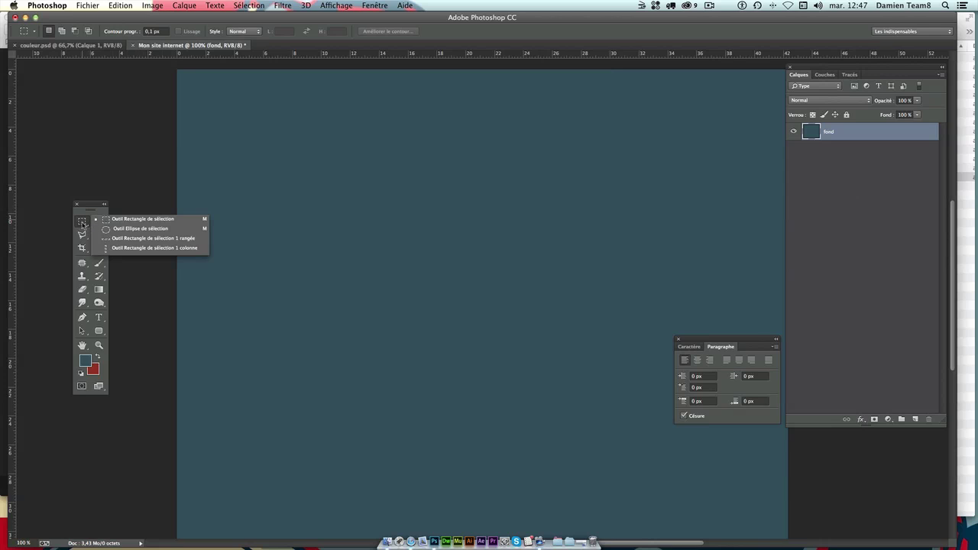
click(83, 224)
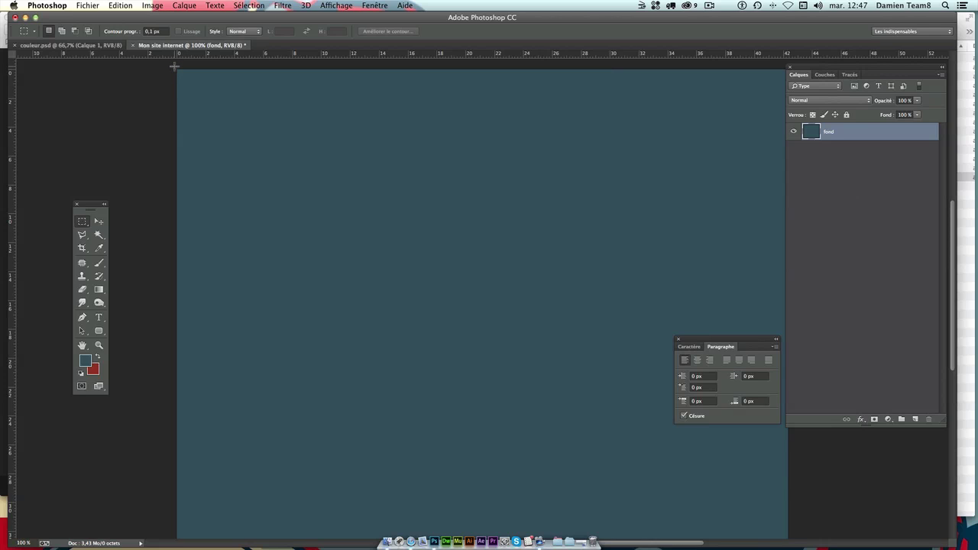
mouse_move(174, 66)
mouse_down()
mouse_move(306, 146)
mouse_move(211, 93)
mouse_move(275, 143)
mouse_move(219, 114)
mouse_move(354, 177)
mouse_move(246, 94)
mouse_move(334, 161)
mouse_move(398, 190)
mouse_move(271, 112)
mouse_move(459, 214)
mouse_move(417, 194)
mouse_up()
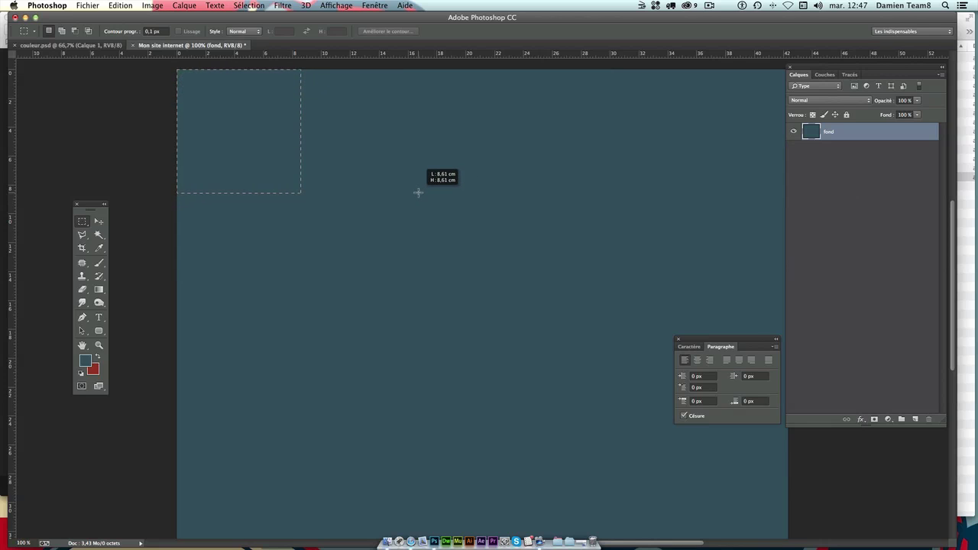
drag(418, 192, 418, 195)
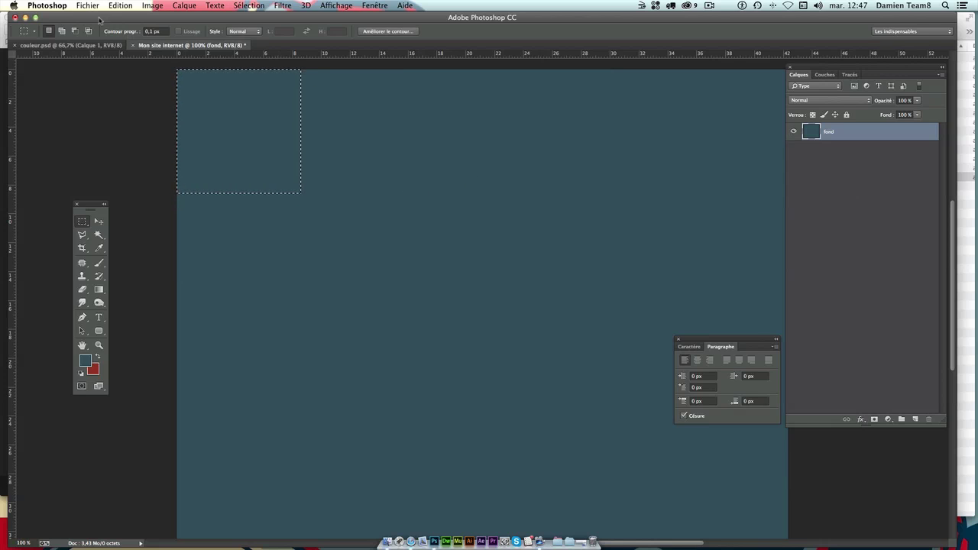
click(222, 89)
click(86, 6)
click(90, 6)
click(95, 6)
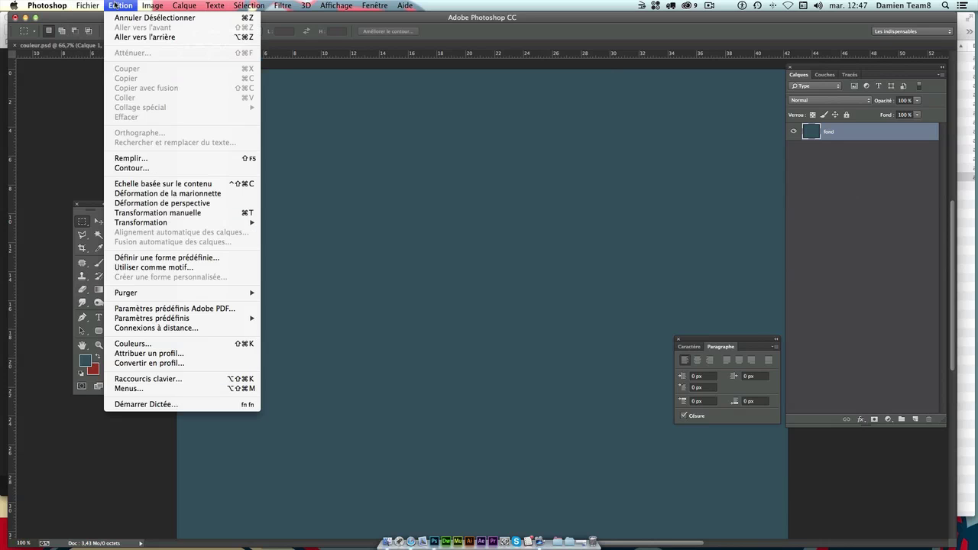
mouse_move(53, 37)
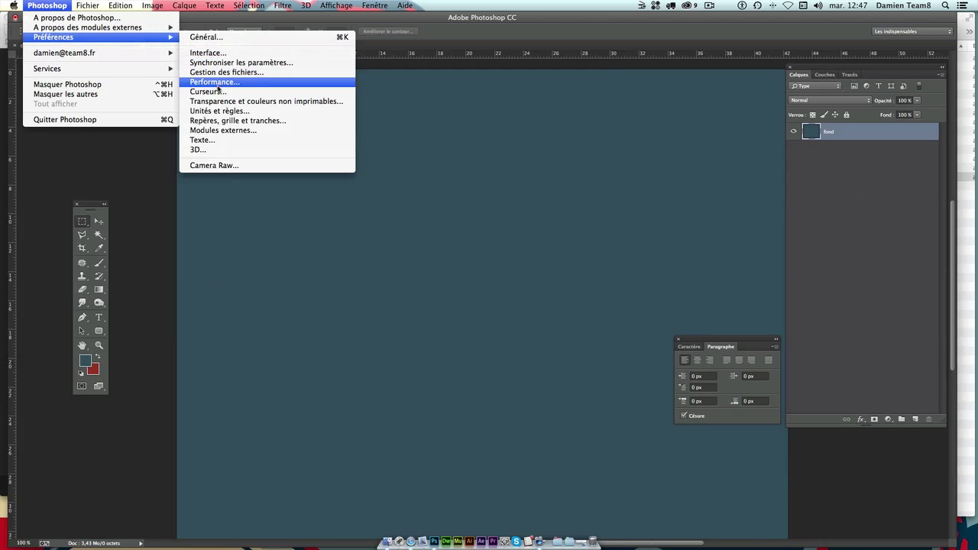
- Set Règles to Pixels in the Unités et règles preferences
click(207, 113)
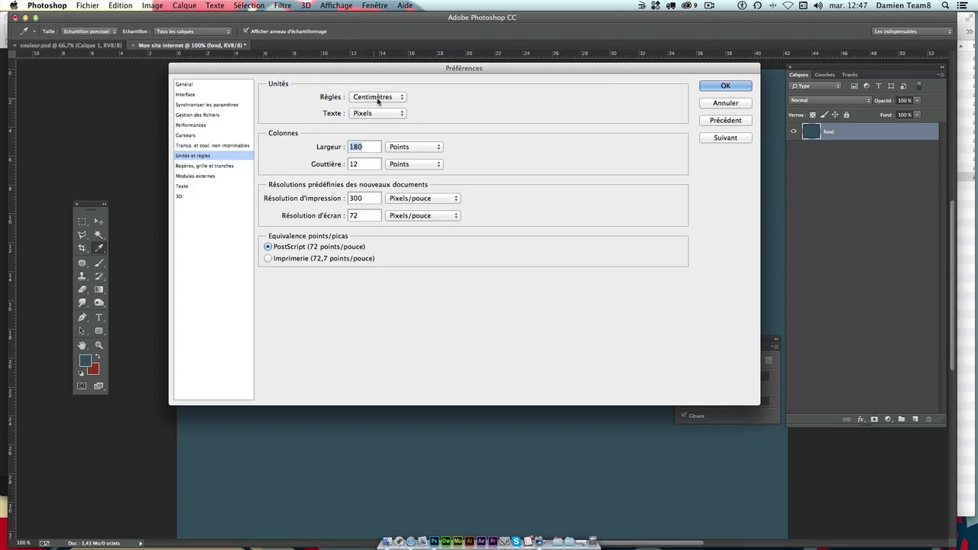
click(372, 98)
click(369, 80)
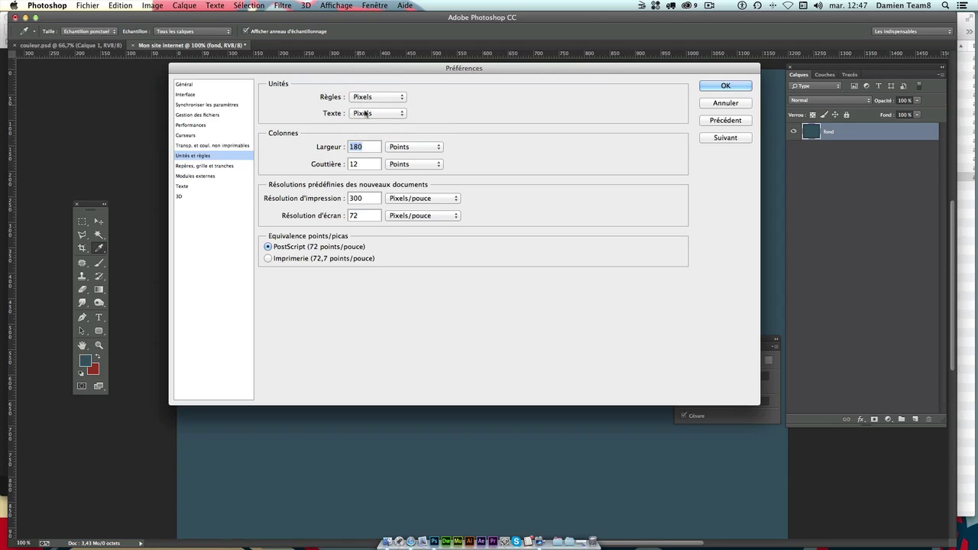
click(723, 86)
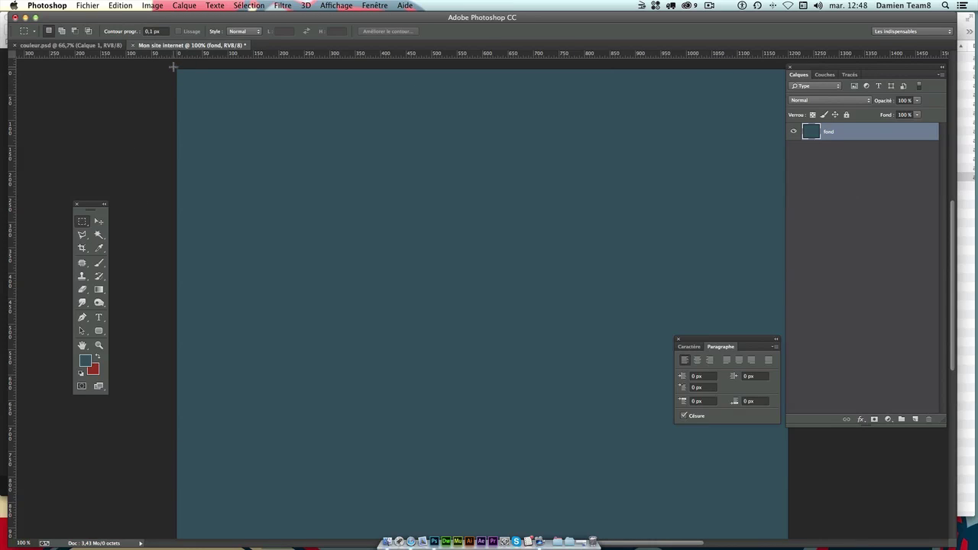
- Measure the top-left area with a marquee and drag a vertical guide to 100 px
mouse_move(173, 68)
mouse_down()
mouse_move(220, 101)
mouse_move(247, 103)
mouse_move(233, 105)
mouse_up()
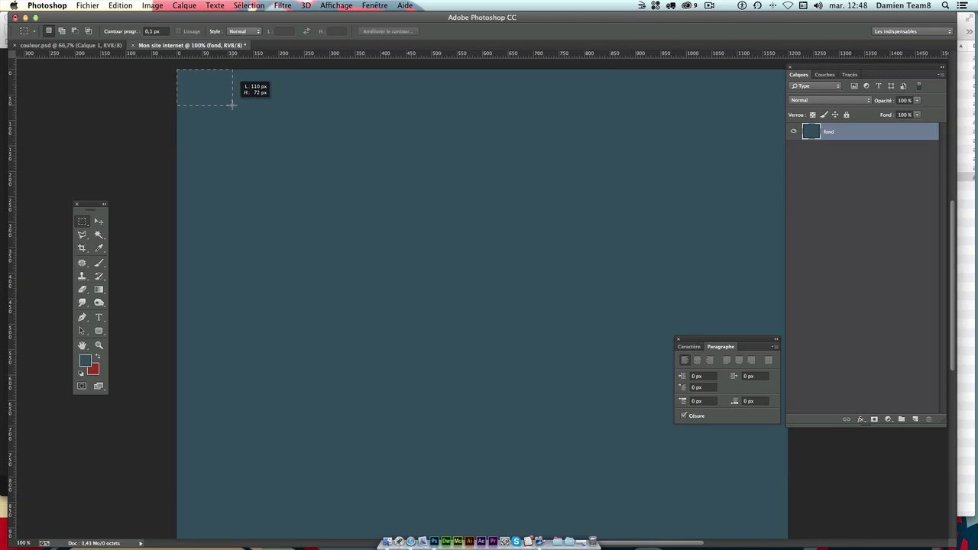
drag(233, 105, 233, 106)
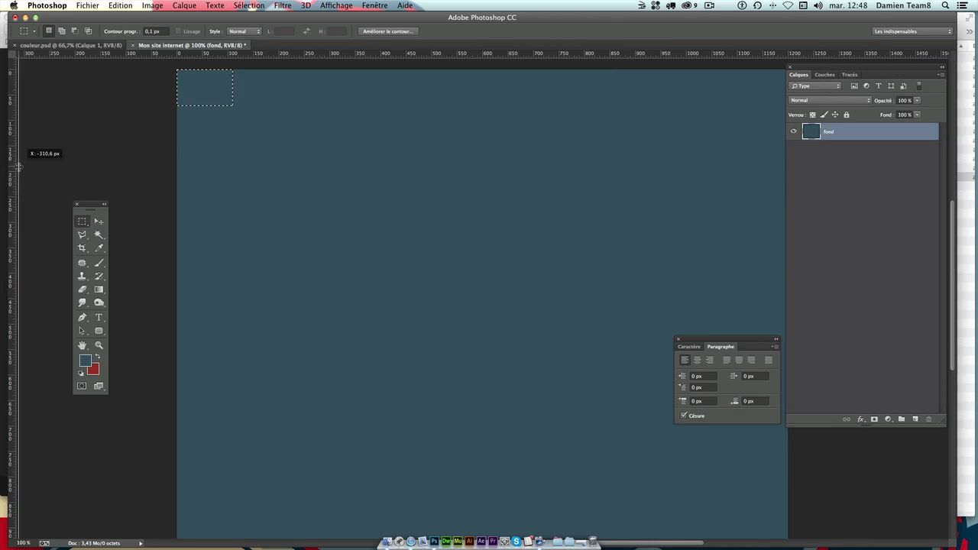
mouse_move(12, 168)
mouse_down()
mouse_move(229, 183)
mouse_move(232, 144)
mouse_up()
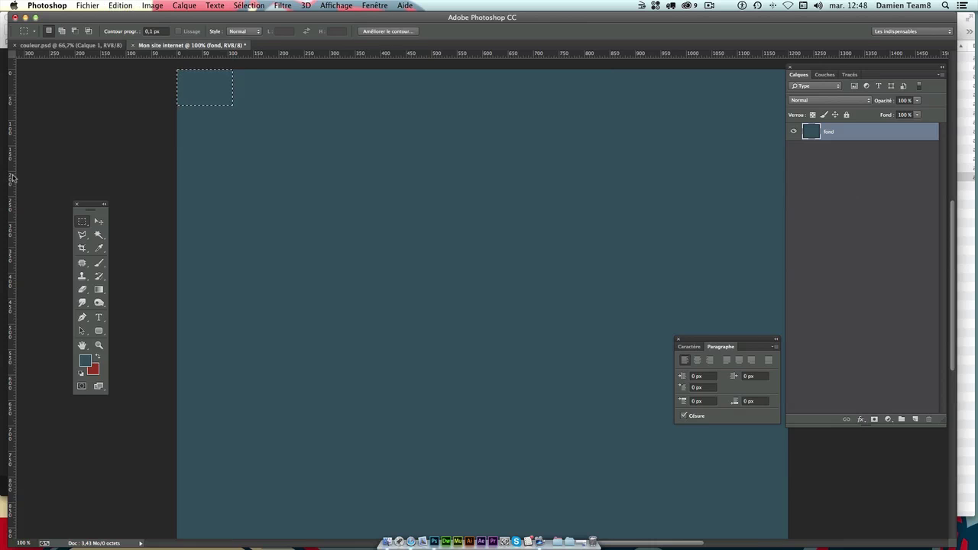
drag(14, 176, 234, 162)
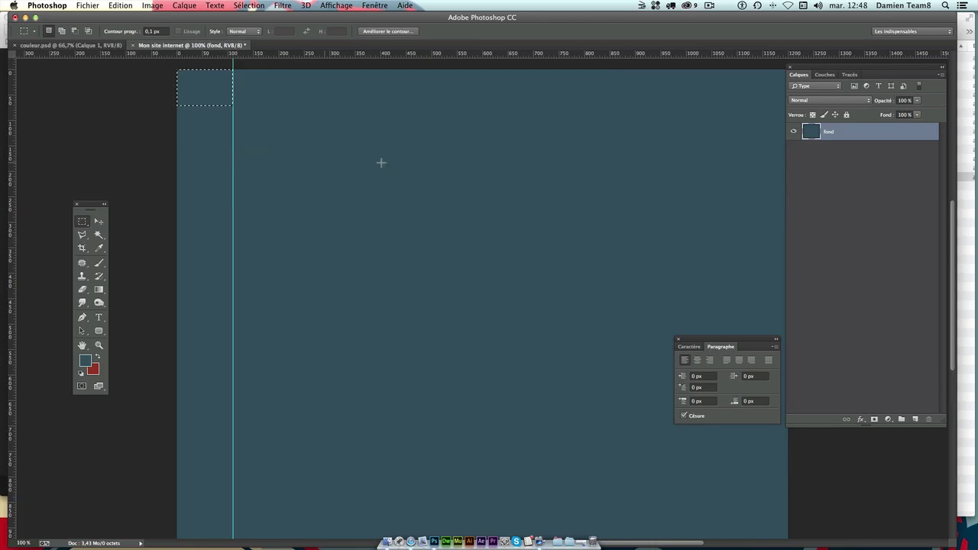
click(408, 163)
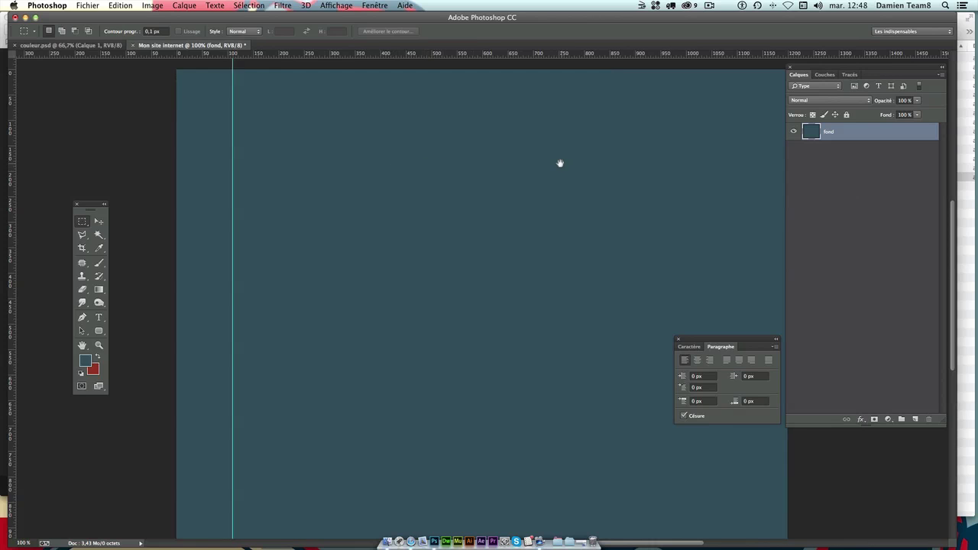
- Pan the canvas view sideways to check the guide's position
drag(561, 162, 483, 162)
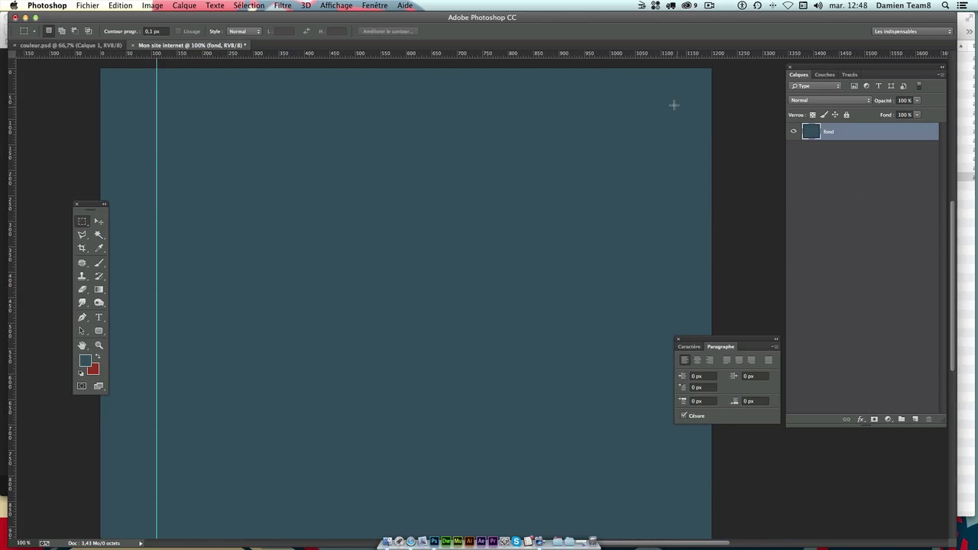
drag(242, 104, 319, 104)
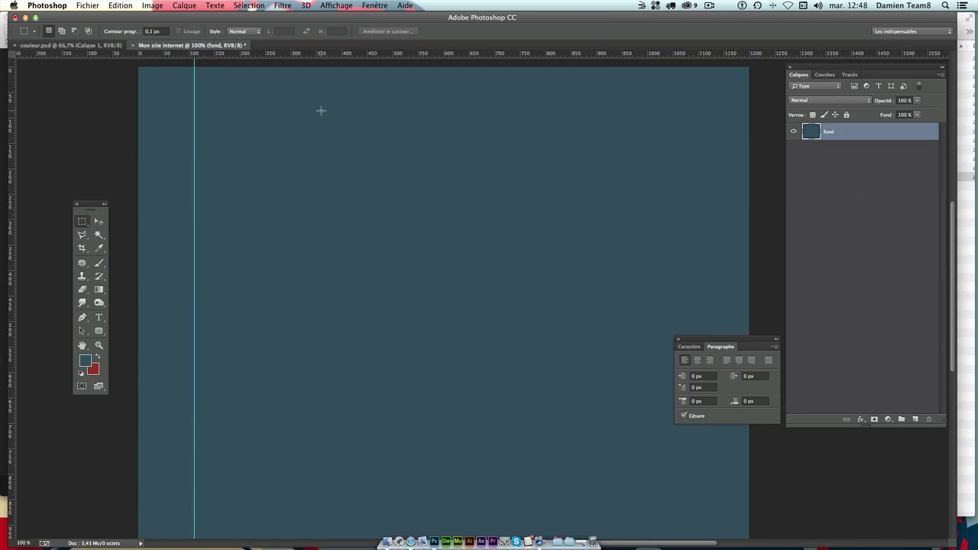
drag(531, 112, 447, 112)
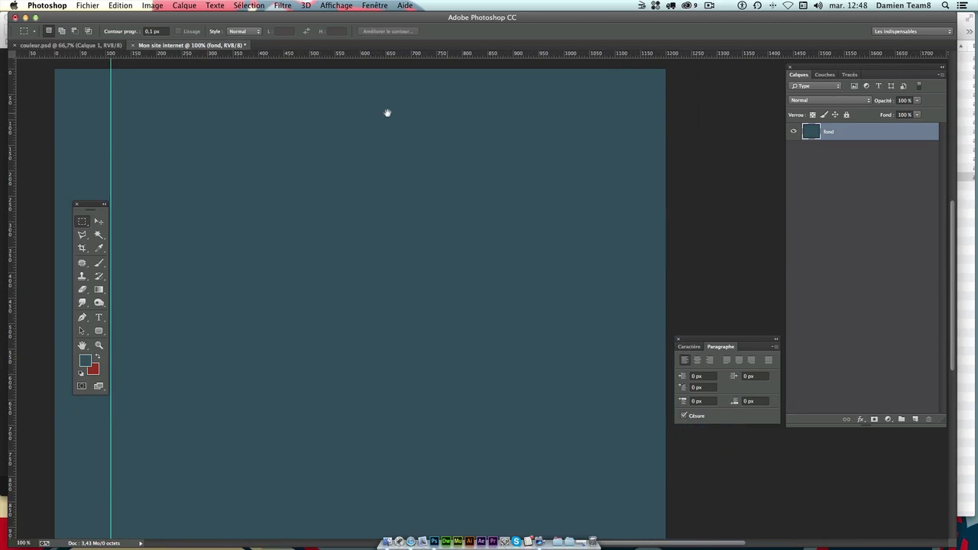
drag(290, 113, 379, 112)
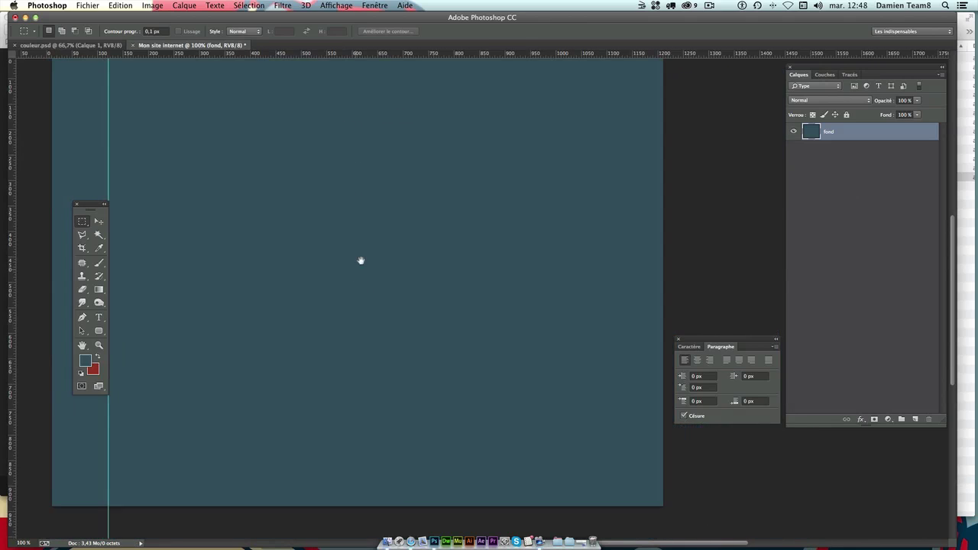
scroll(360, 263, down, 5)
scroll(451, 204, up, 5)
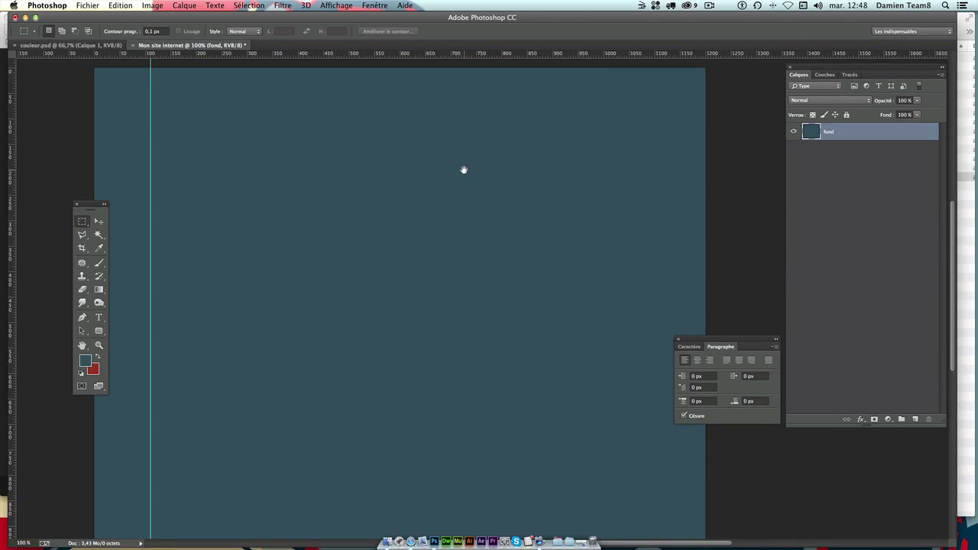
scroll(260, 195, left, 5)
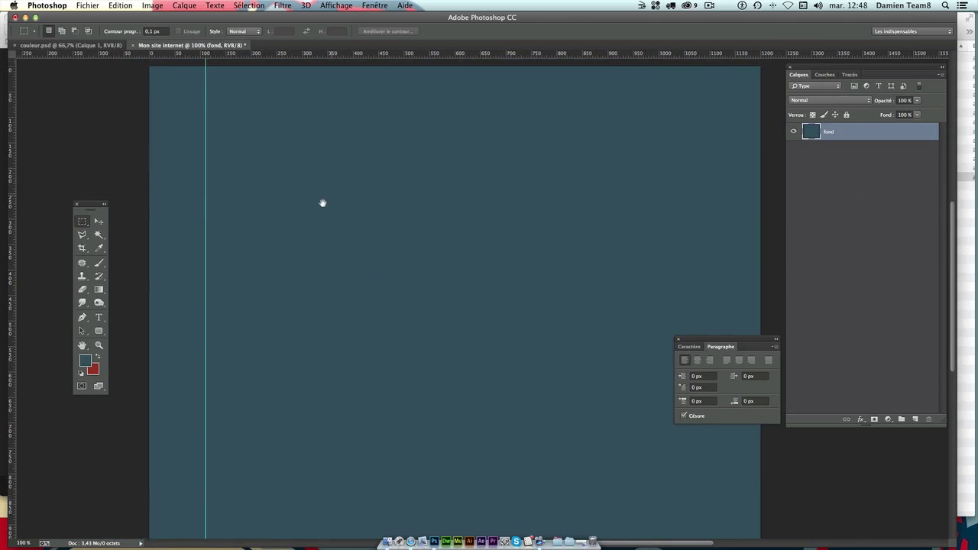
scroll(319, 197, right, 2)
scroll(312, 193, right, 1)
scroll(413, 134, right, 4)
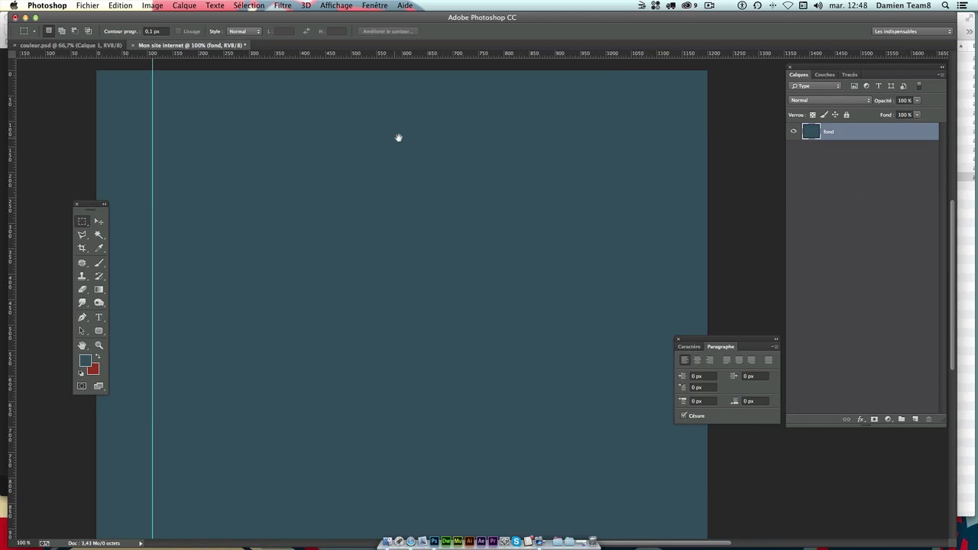
- Place a second vertical guide near 1100 px, checking the 980 px span with a marquee
drag(707, 72, 651, 114)
drag(13, 170, 651, 149)
click(610, 140)
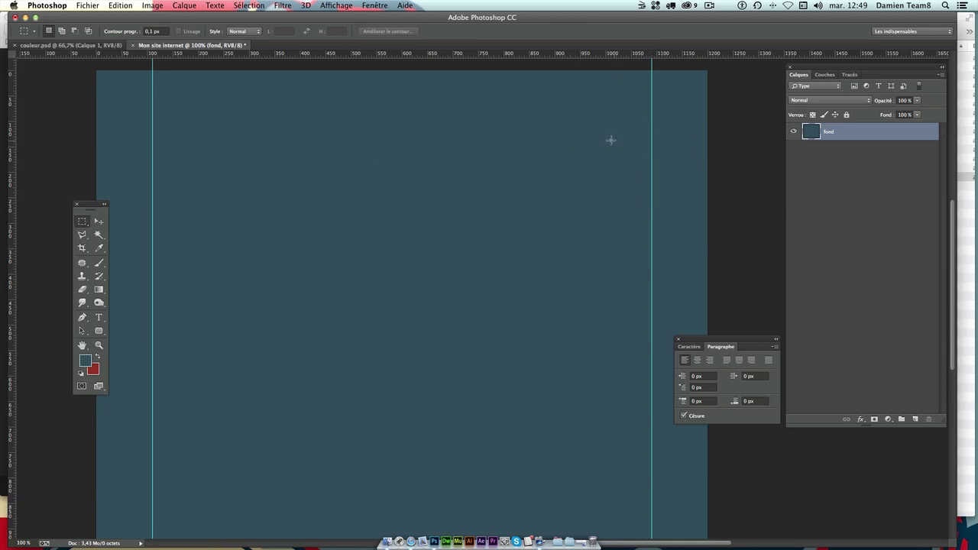
mouse_move(152, 71)
mouse_down()
mouse_move(651, 143)
mouse_move(651, 125)
mouse_move(651, 379)
mouse_move(651, 325)
mouse_up()
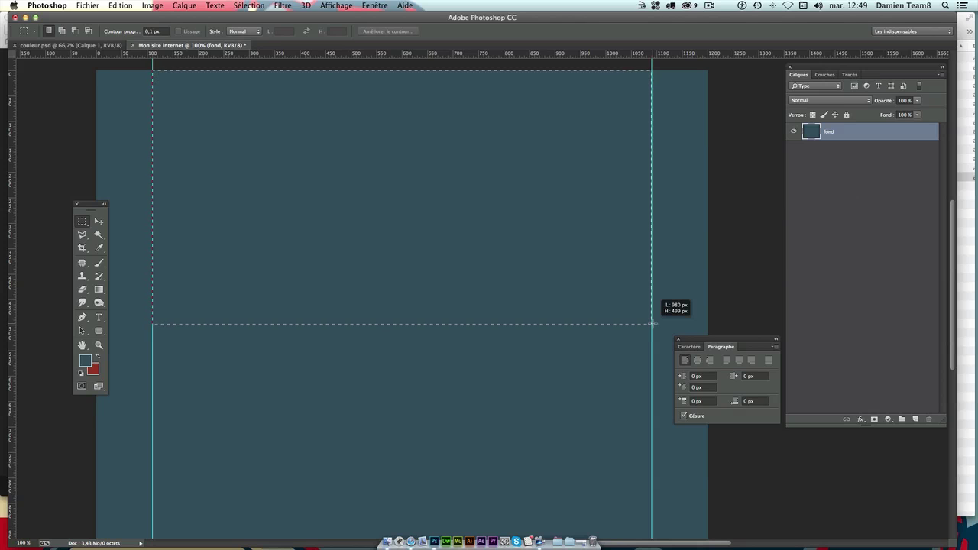
drag(652, 324, 651, 324)
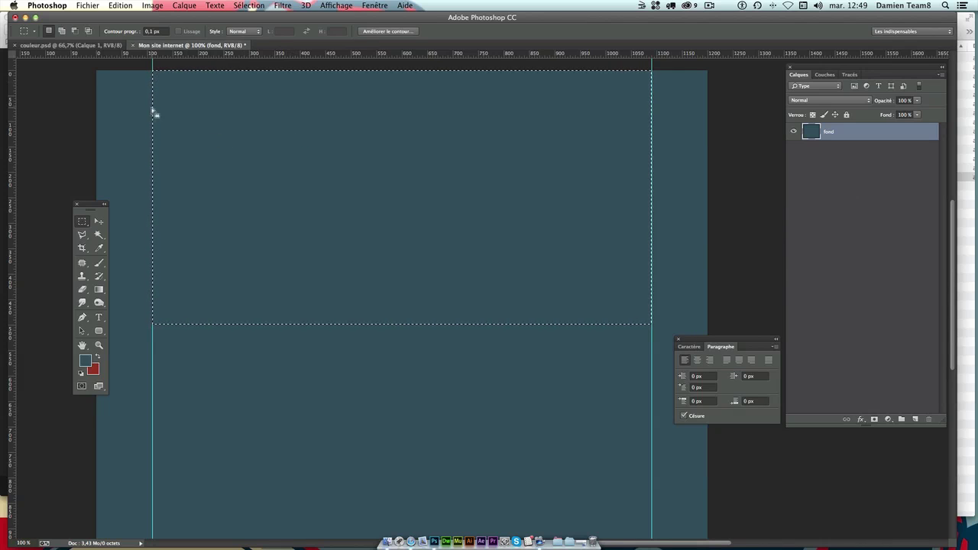
click(154, 72)
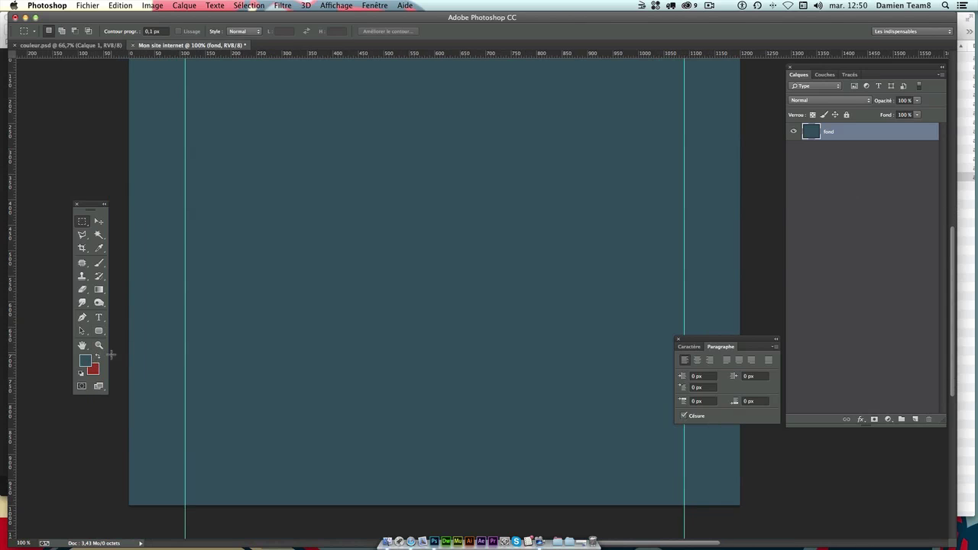
scroll(330, 183, up, 5)
scroll(325, 319, down, 3)
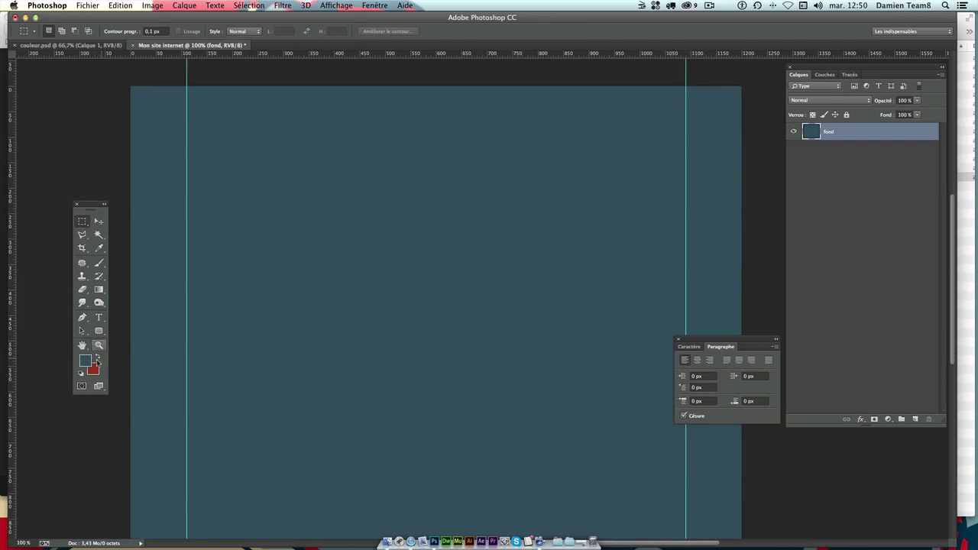
- Make the foreground colour hex 2c3e50 in the Color Picker
click(86, 361)
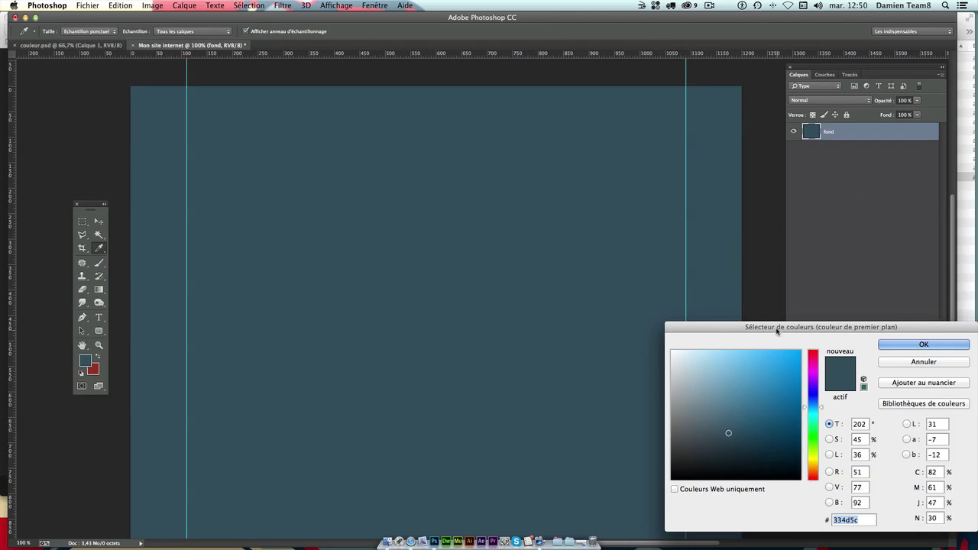
drag(777, 330, 349, 210)
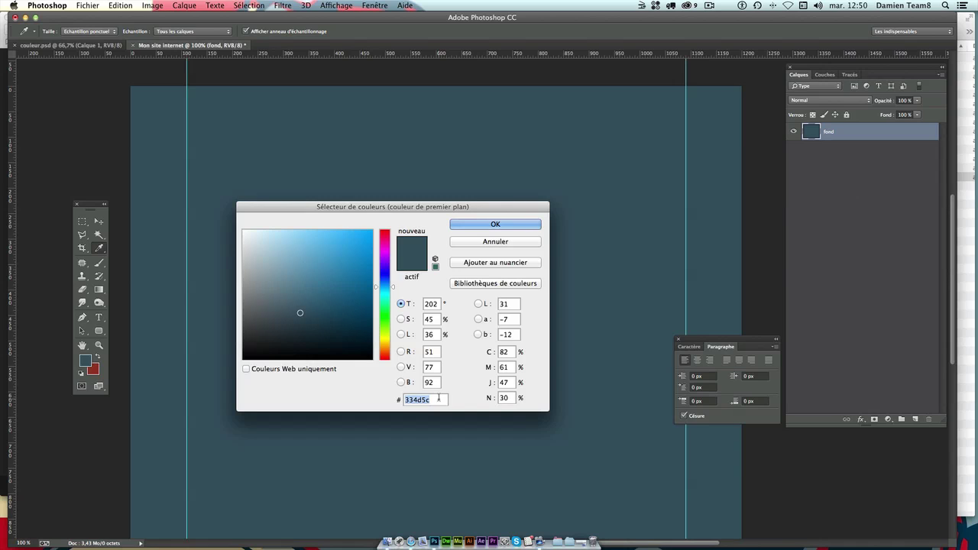
text(2c)
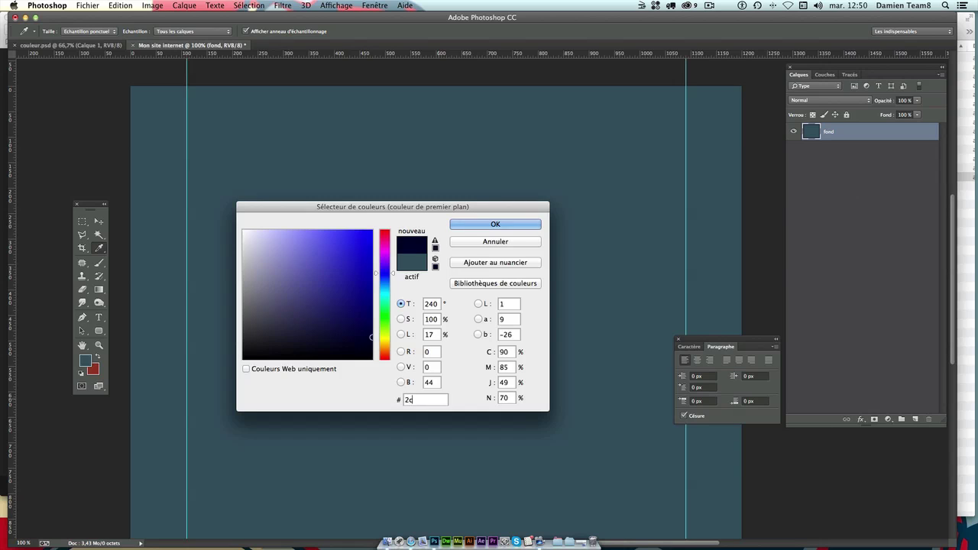
text(3e)
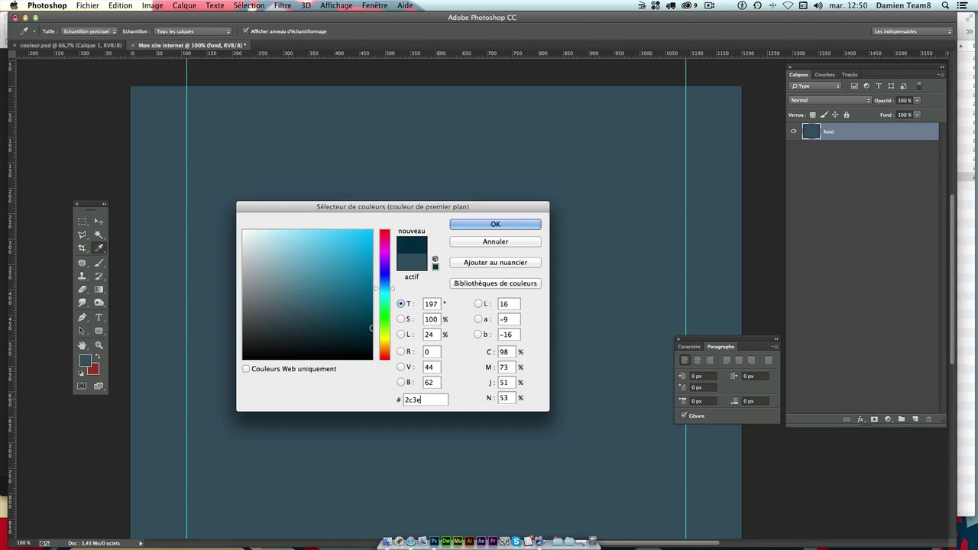
text(50)
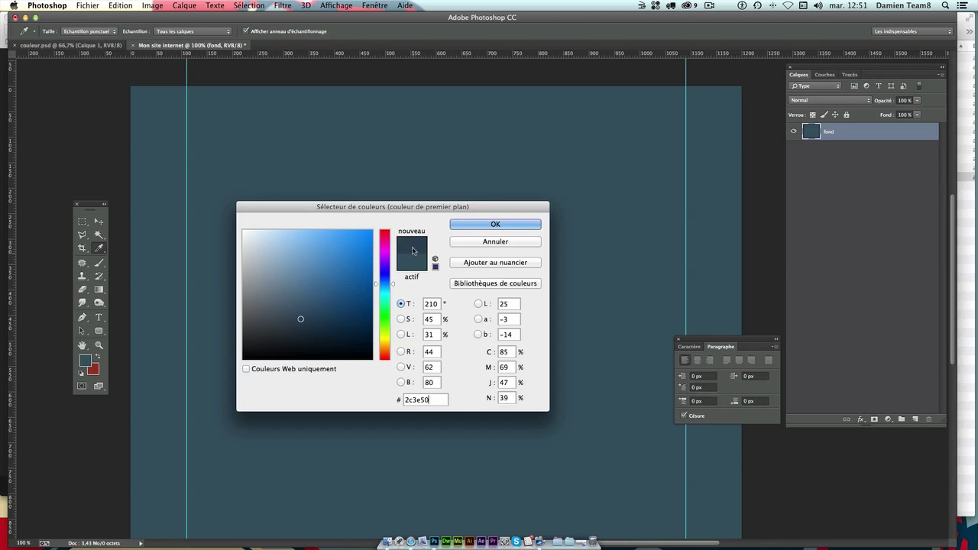
click(485, 224)
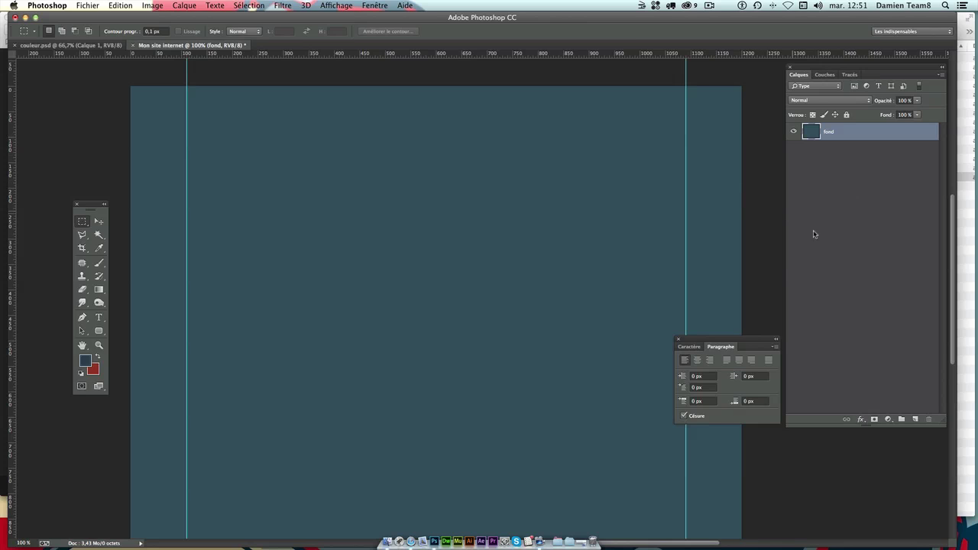
- Create a layer group named Header containing a new layer named fond header
click(902, 419)
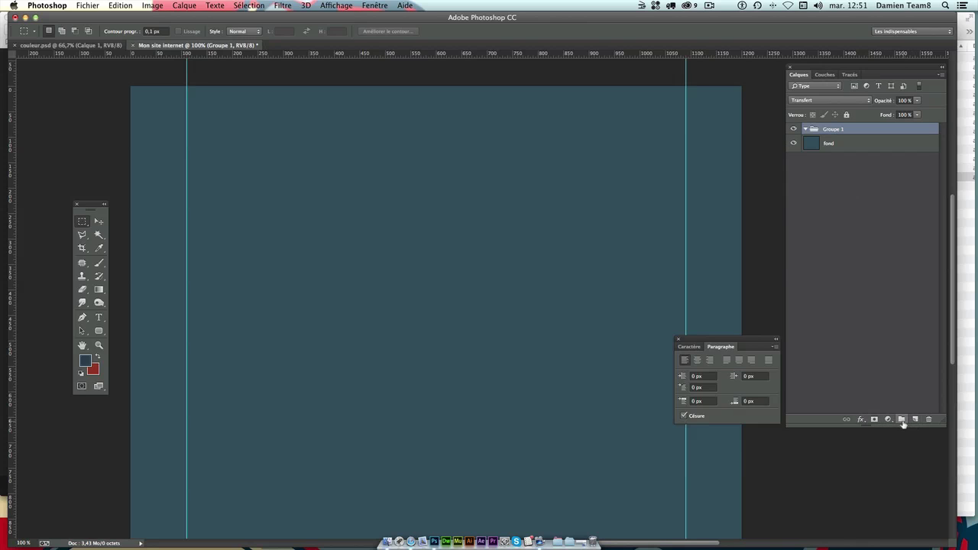
double_click(832, 130)
text(Header)
click(866, 175)
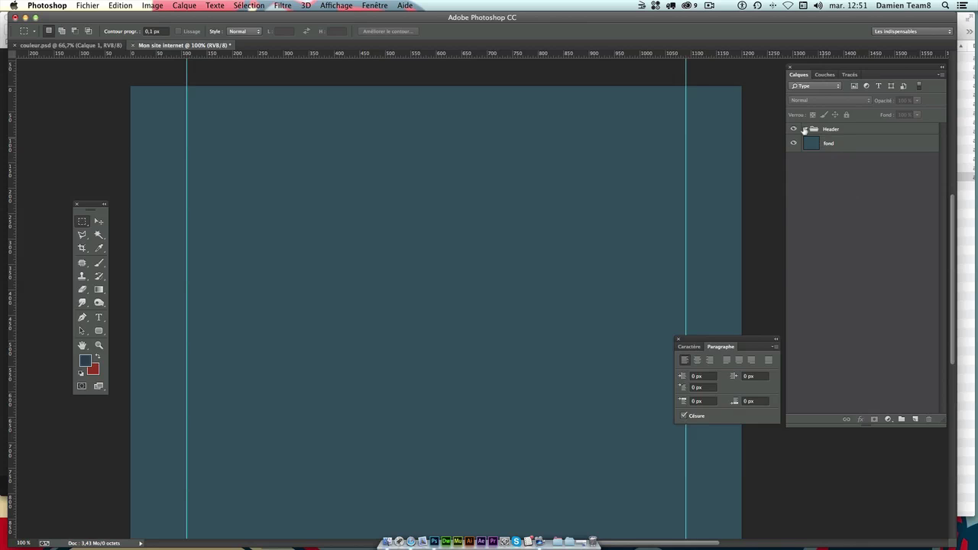
click(915, 419)
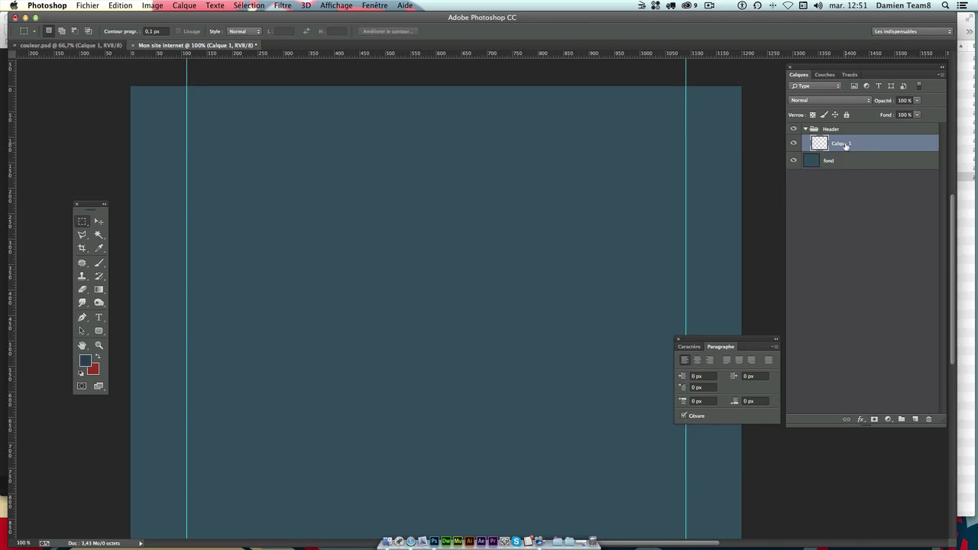
double_click(844, 145)
text(header)
key(Return)
- Fill a full-width band at the page top with the dark foreground colour, then deselect
drag(81, 221, 118, 222)
mouse_move(120, 132)
mouse_down()
mouse_move(343, 183)
mouse_move(852, 202)
mouse_move(756, 223)
mouse_up()
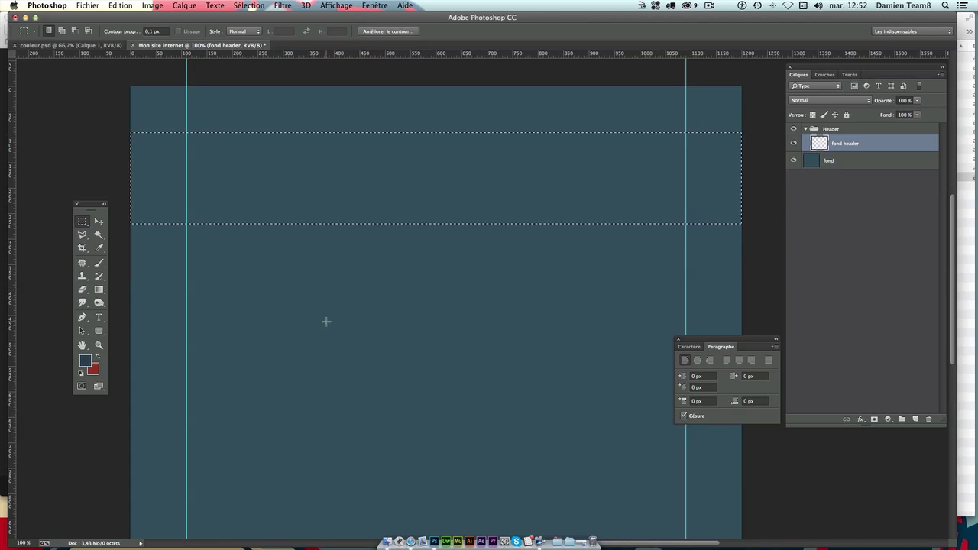
key(shift)
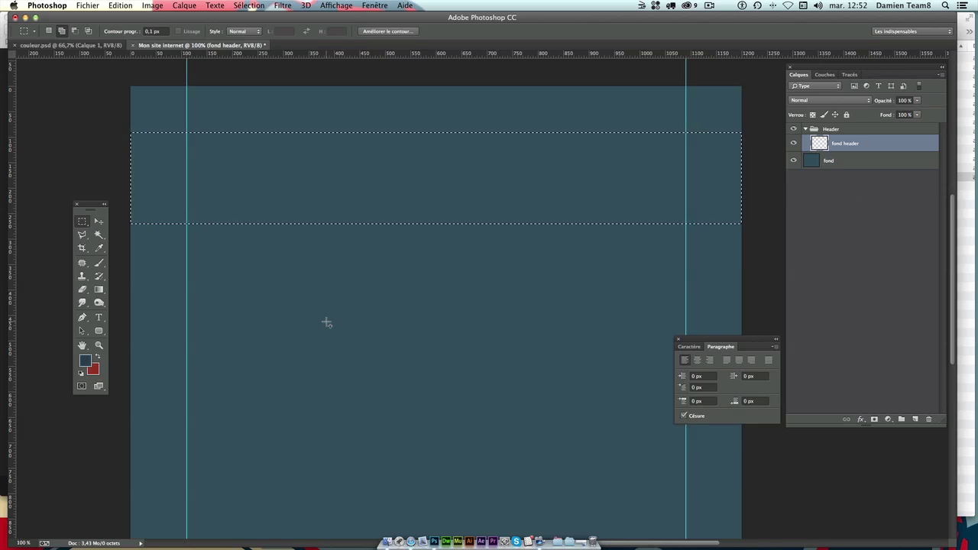
key(shift+F5)
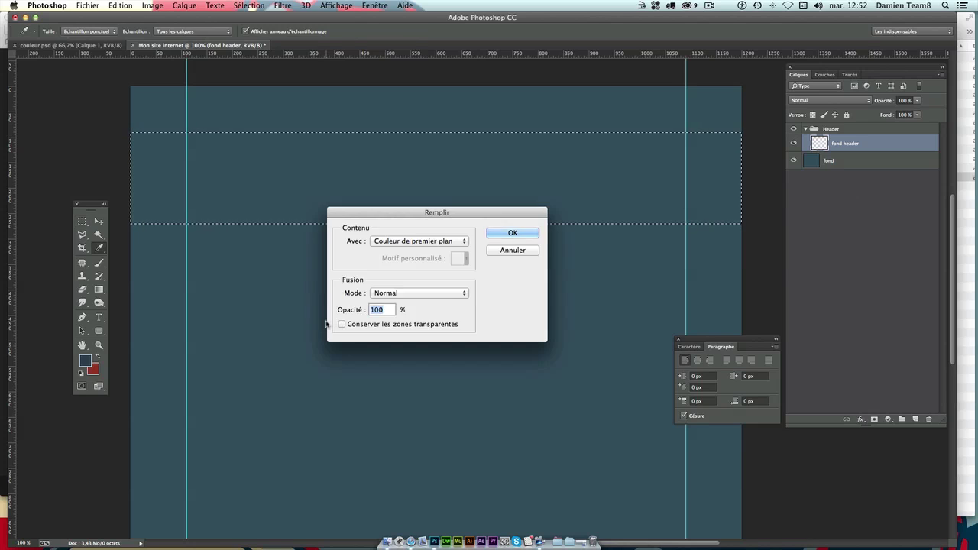
click(493, 237)
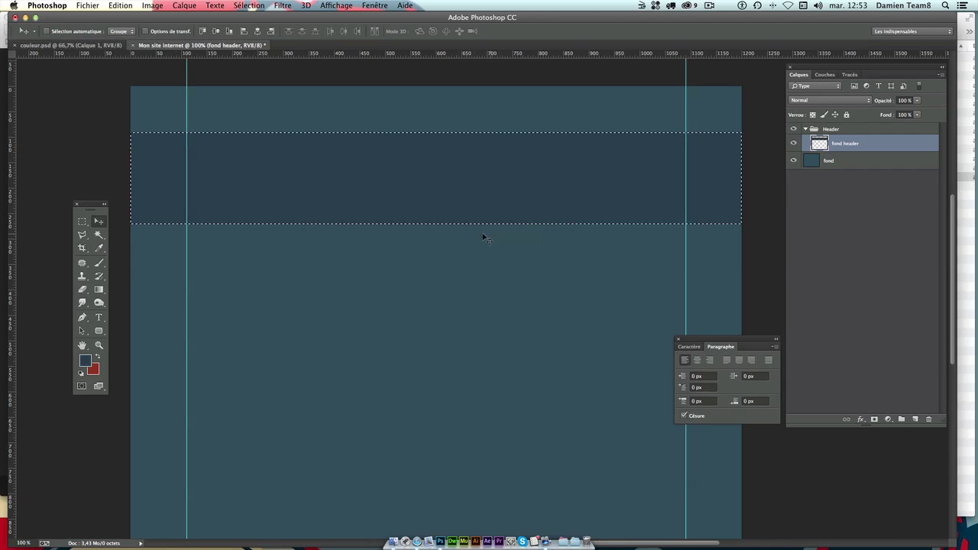
key(v)
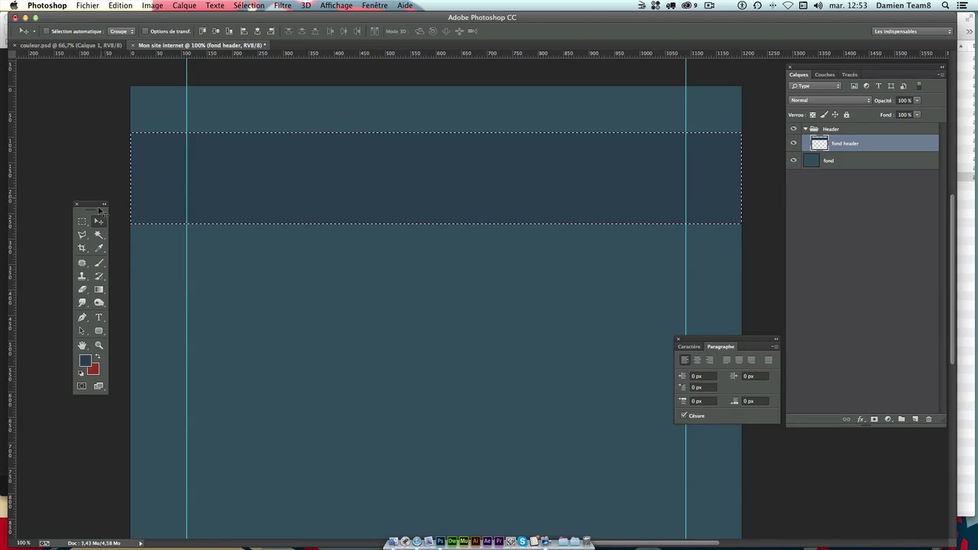
key(m)
key(ctrl+d)
key(ctrl+d)
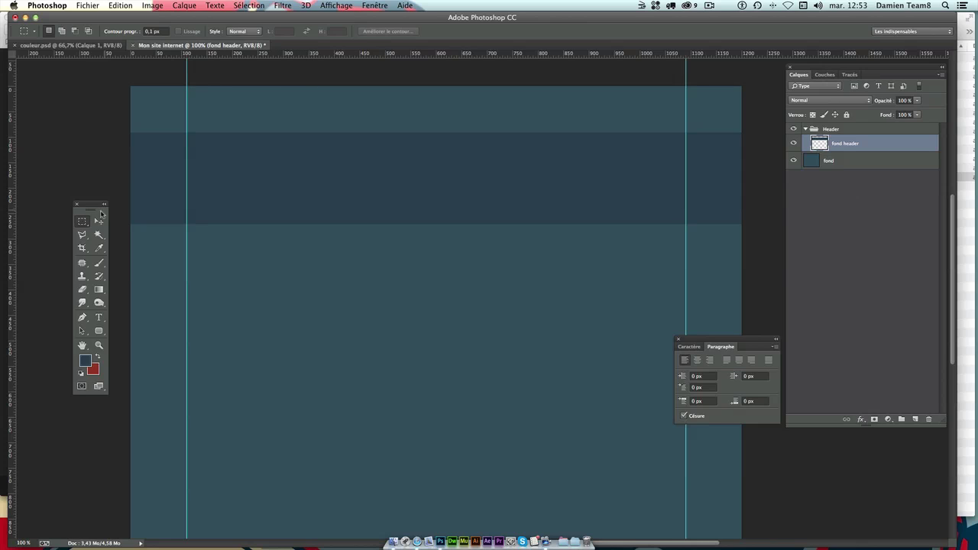
drag(85, 223, 126, 223)
drag(186, 86, 205, 112)
- Add a horizontal guide near the page top and move the dark header band up to it
mouse_move(210, 58)
mouse_down()
mouse_move(210, 108)
mouse_move(219, 63)
mouse_move(216, 107)
mouse_up()
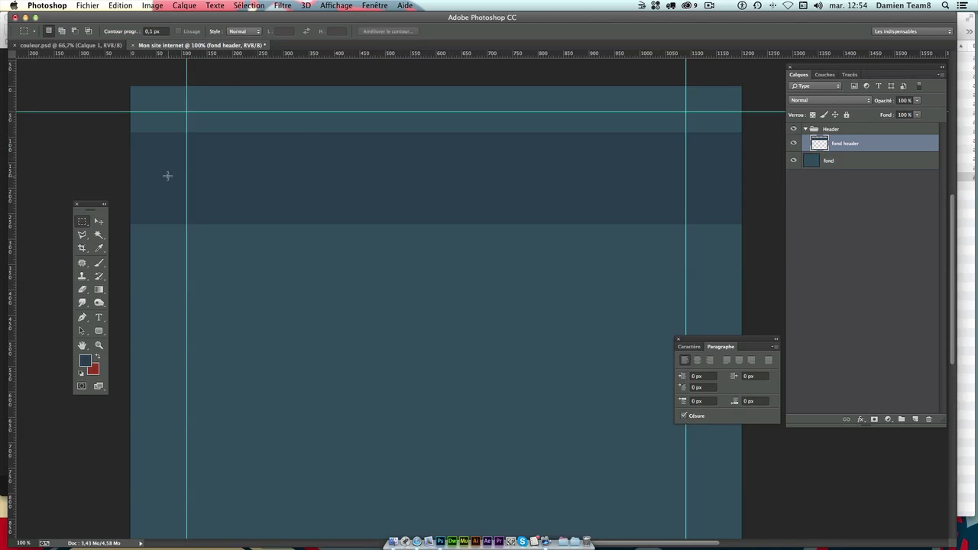
click(99, 222)
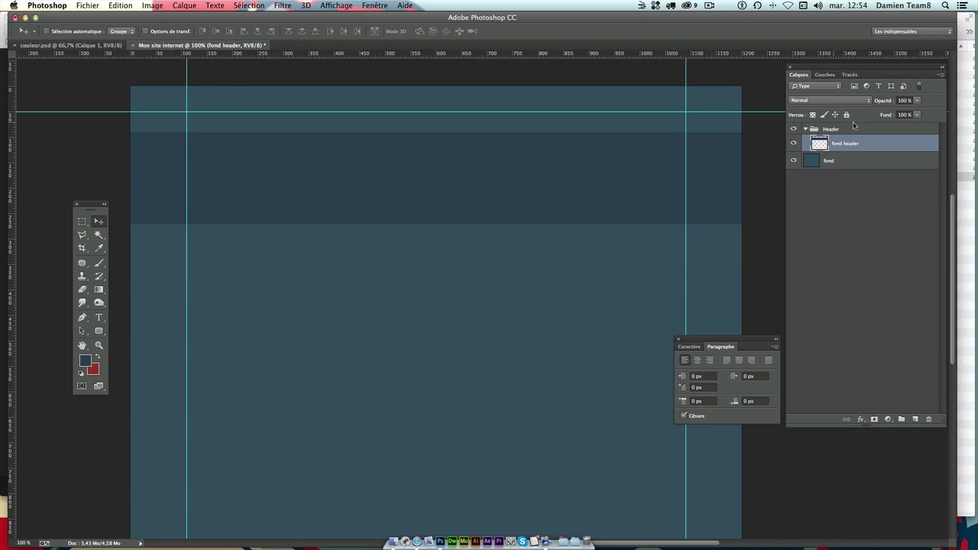
drag(468, 192, 472, 174)
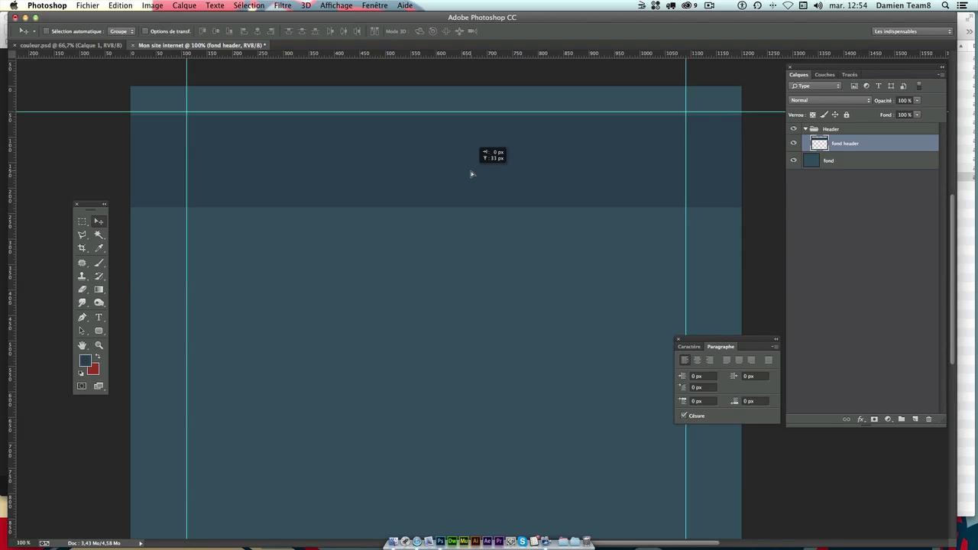
drag(471, 172, 462, 167)
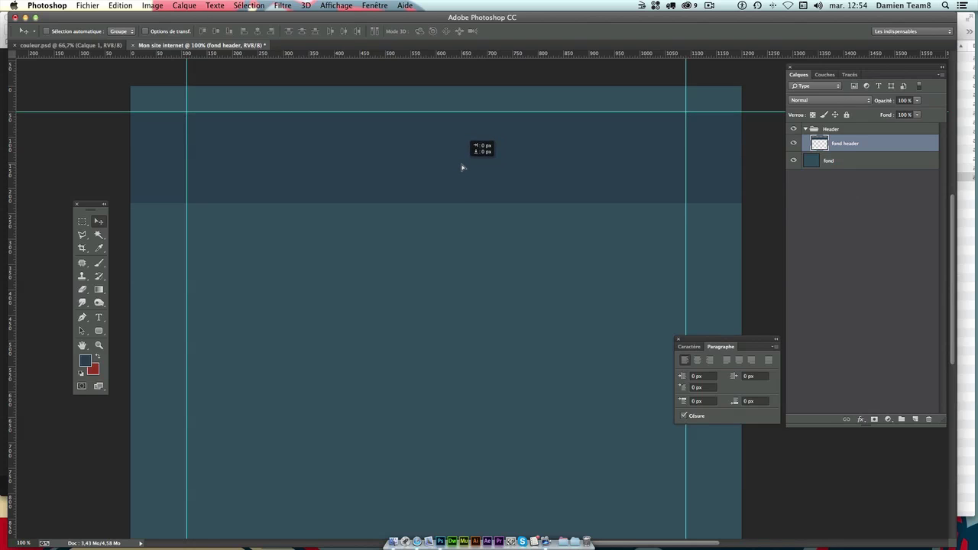
drag(463, 168, 464, 166)
- Add a new layer above fond header named fond menu
click(914, 419)
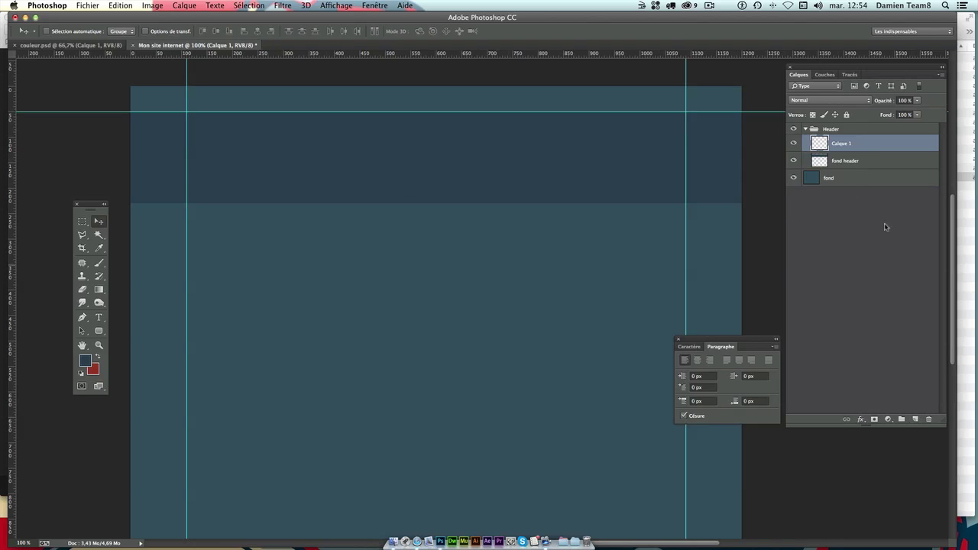
double_click(843, 144)
text(l)
key(Return)
- Eyedrop the teal 45b29d swatch from couleur.psd as the foreground colour
click(65, 48)
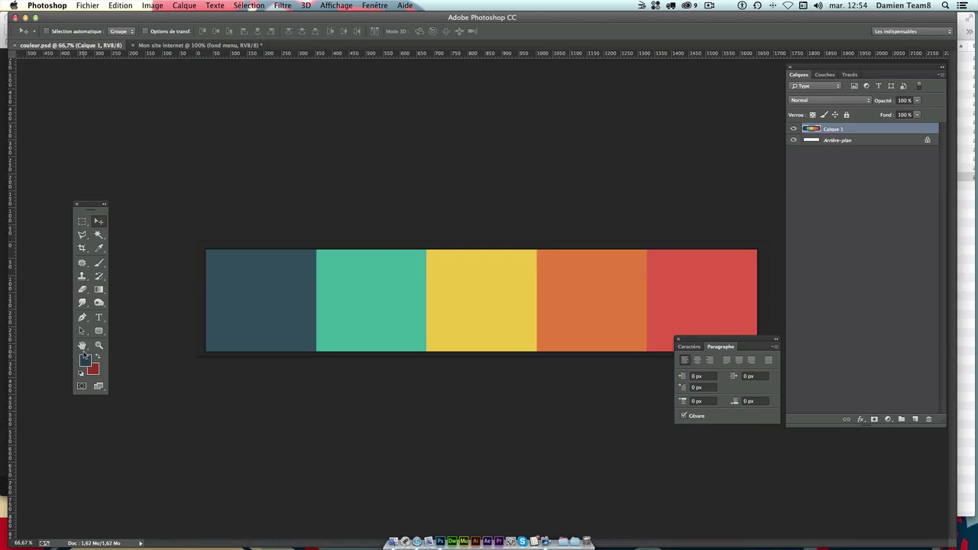
click(85, 360)
drag(383, 203, 593, 141)
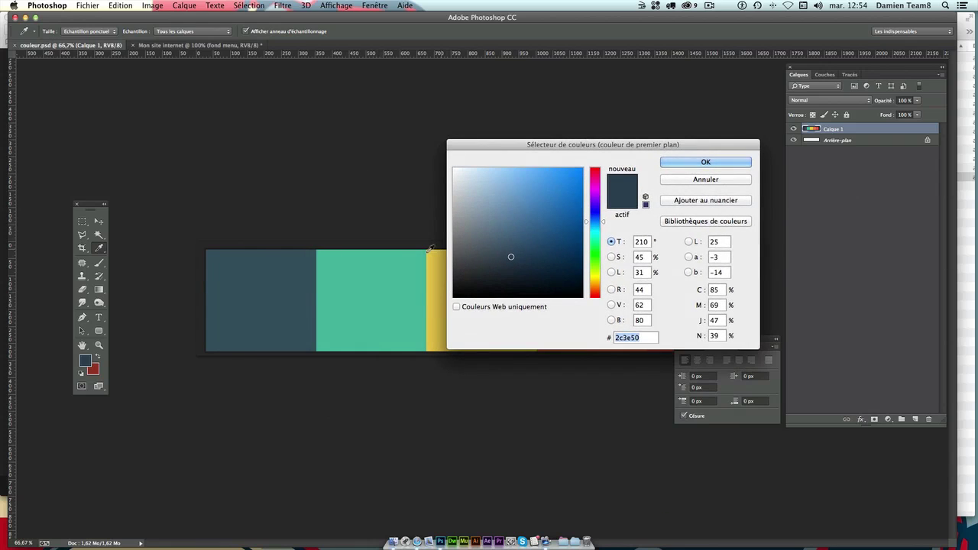
click(379, 266)
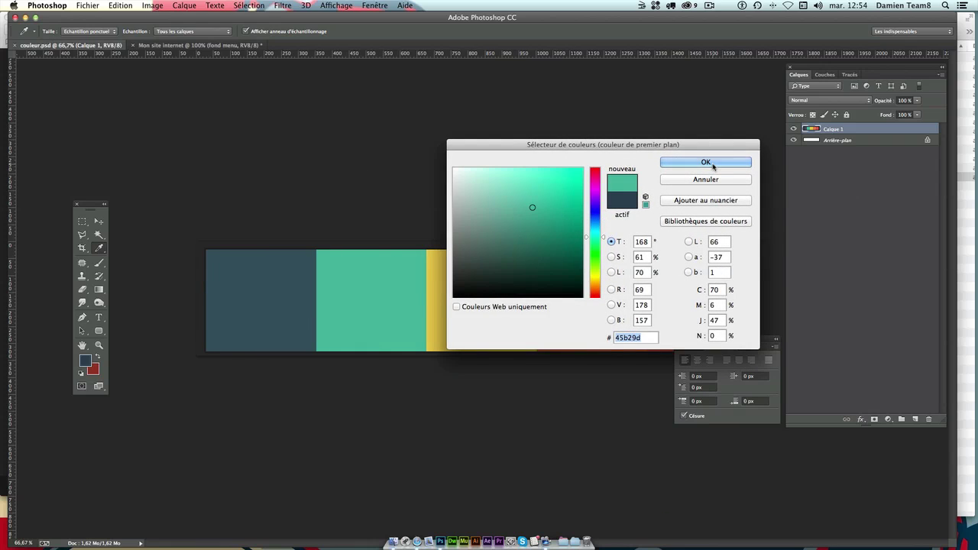
key(Return)
key(v)
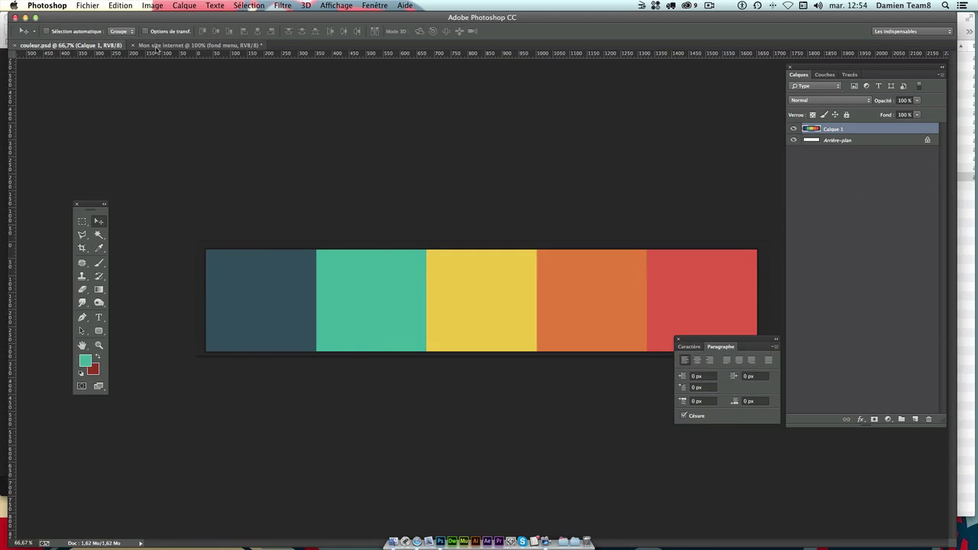
click(222, 45)
scroll(629, 244, up, 1)
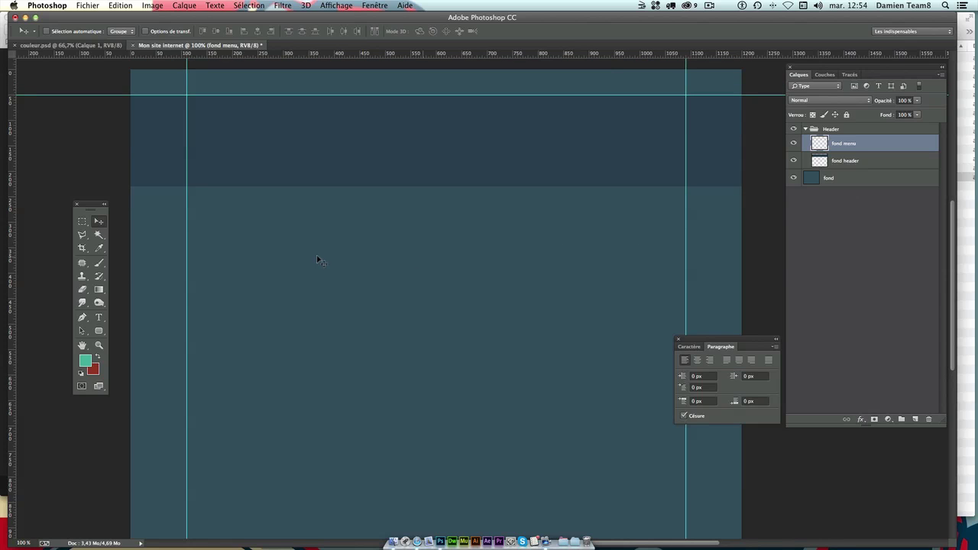
- Select a full-width 1200 px strip across the lower part of the header band
click(81, 222)
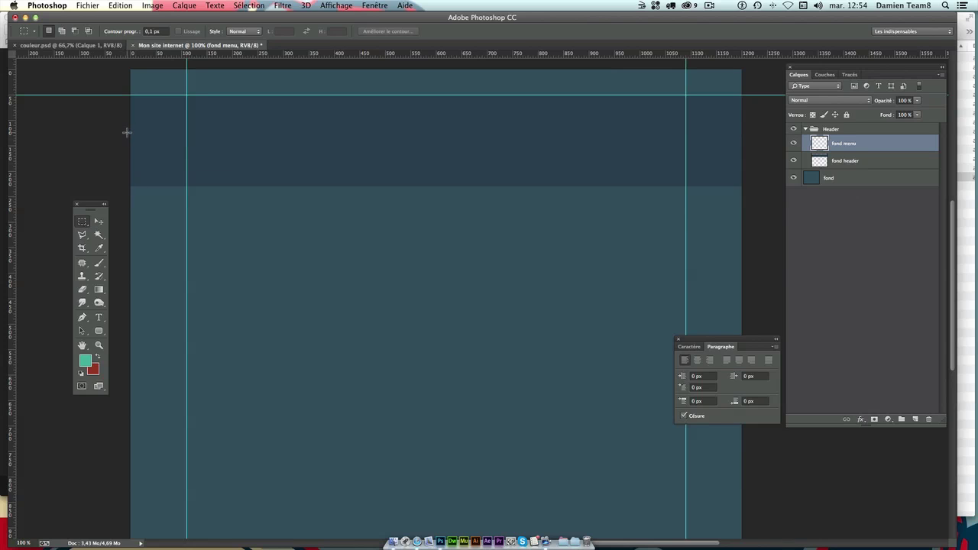
drag(124, 134, 312, 145)
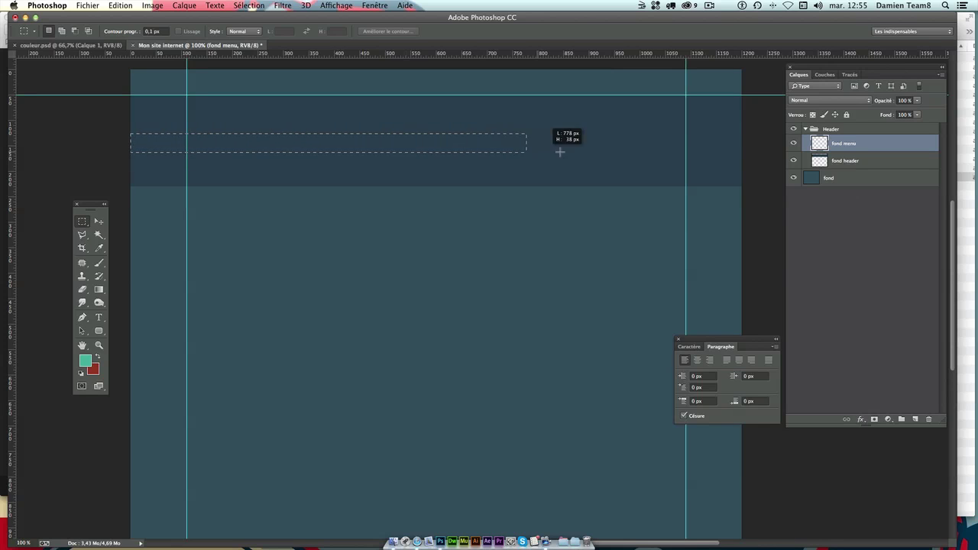
drag(561, 152, 756, 154)
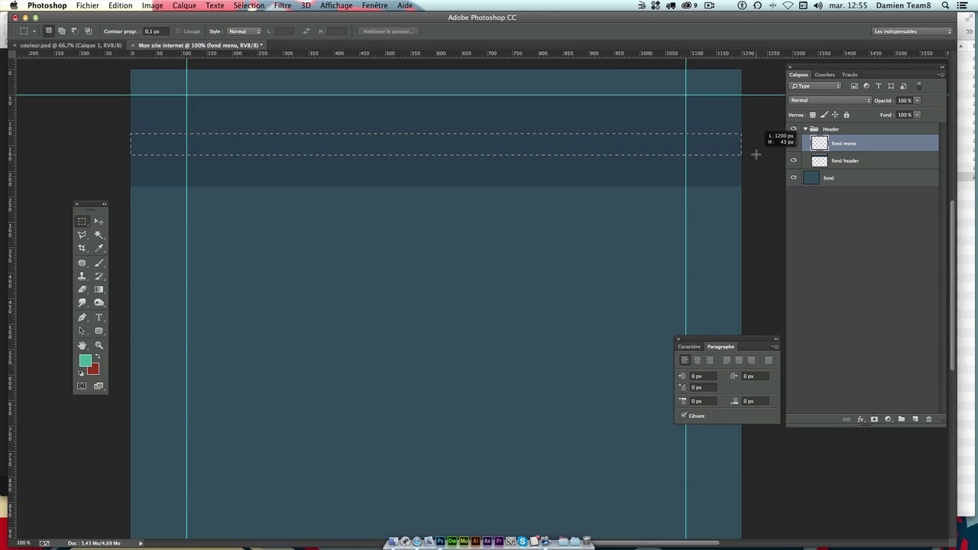
drag(756, 154, 756, 165)
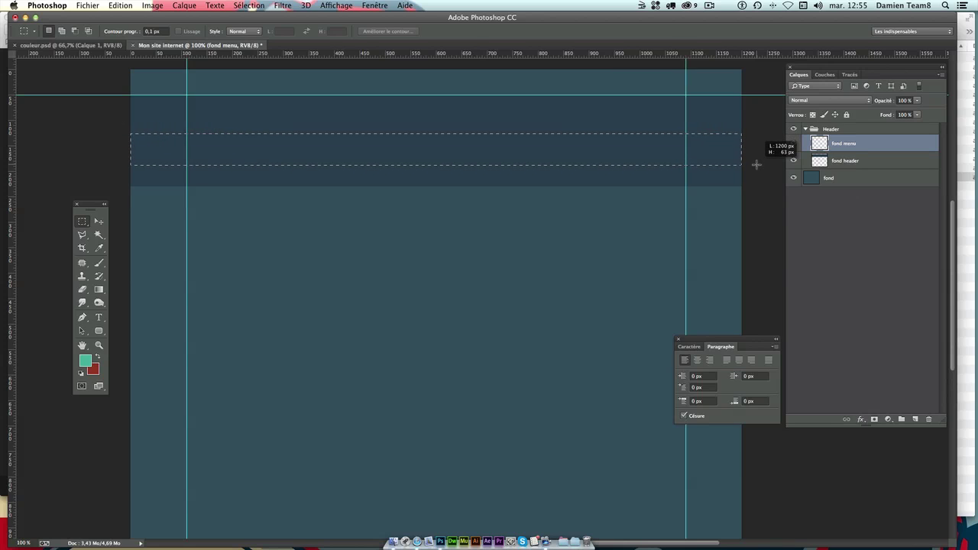
drag(757, 165, 756, 164)
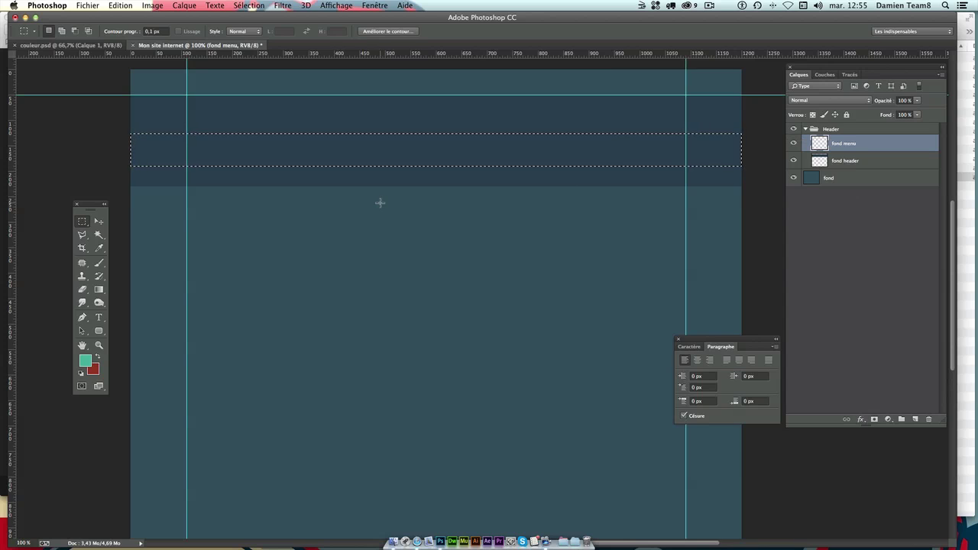
- Fill the strip with teal, deselect, and nudge the menu bar down 3 px
key(shift+F5)
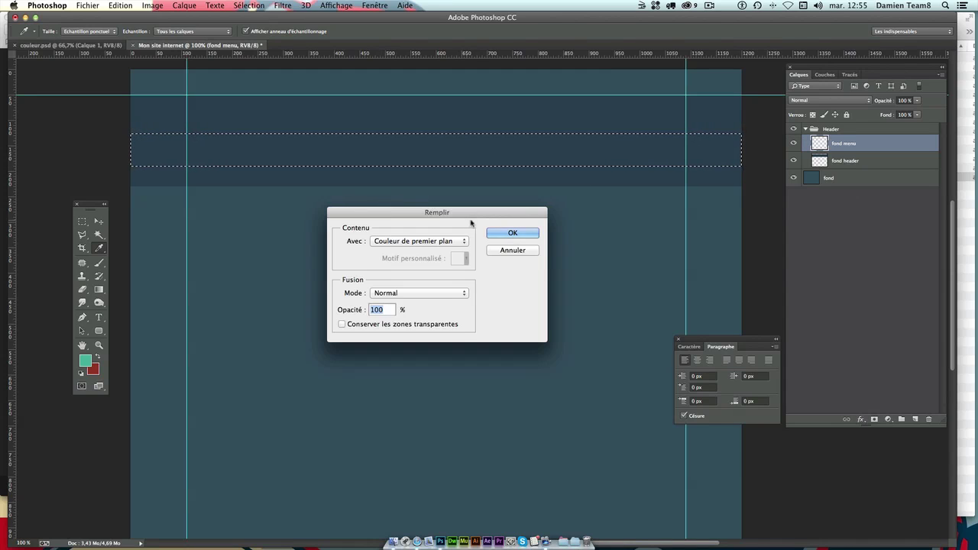
click(504, 231)
click(98, 222)
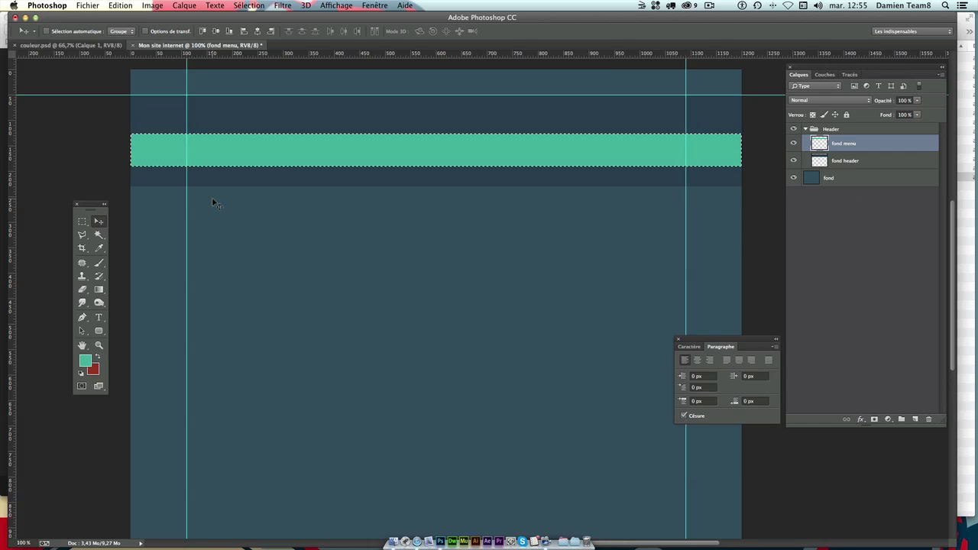
key(ctrl+d)
key(ctrl+z)
key(ctrl+d)
drag(462, 153, 469, 159)
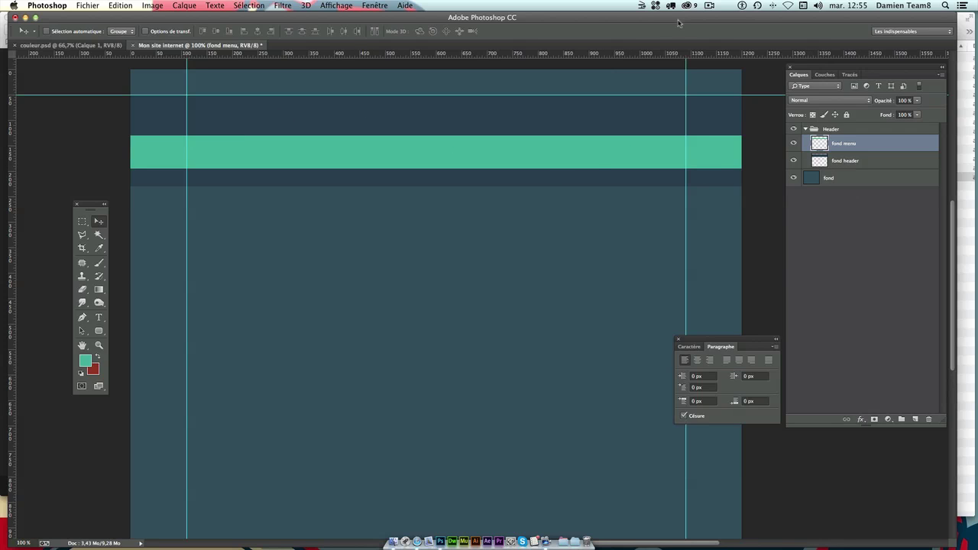
- Place logo-team8.png from the project folder and move it into the dark header band
click(965, 27)
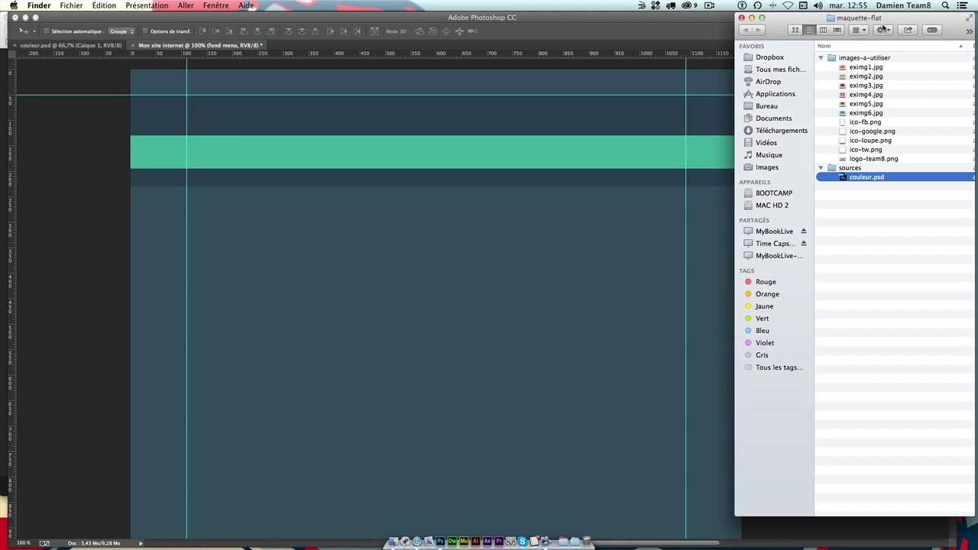
click(876, 219)
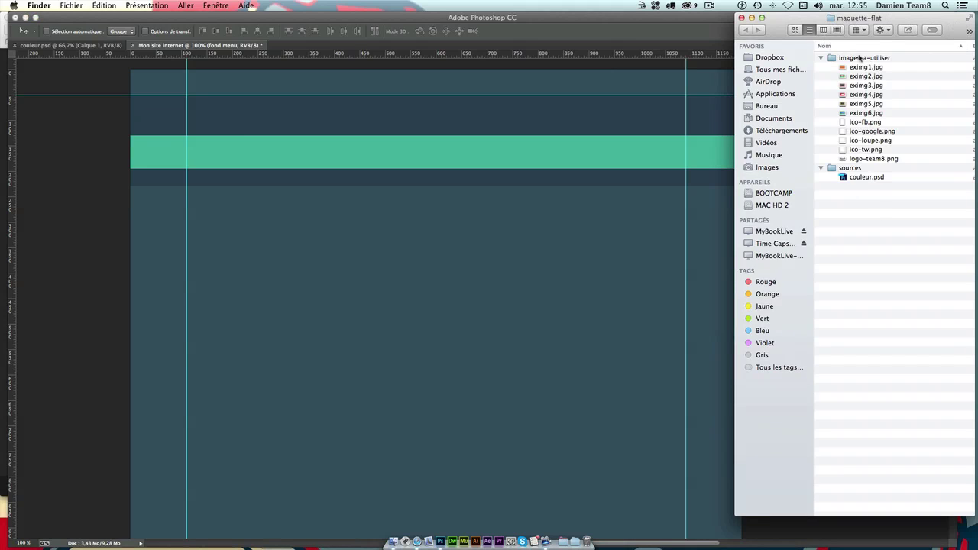
click(867, 95)
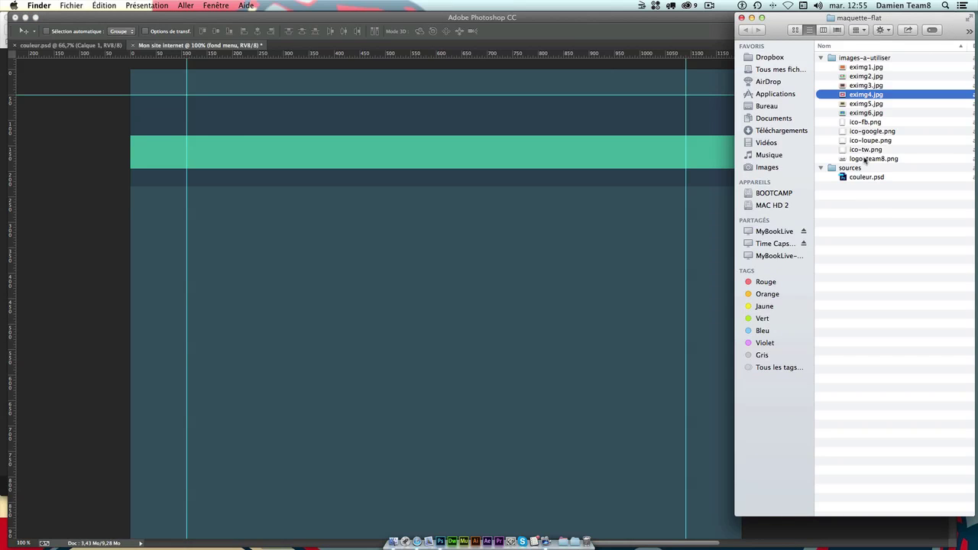
click(867, 159)
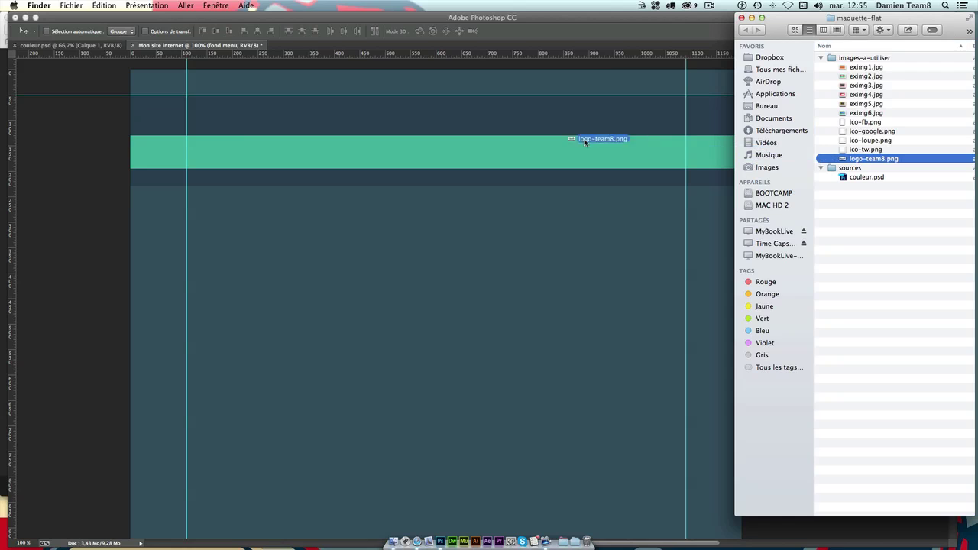
drag(861, 160, 419, 122)
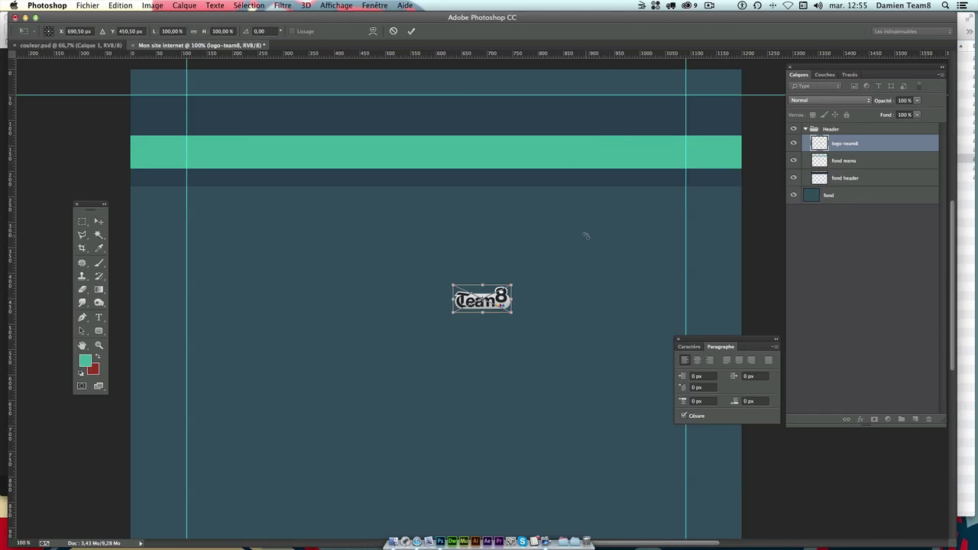
key(Return)
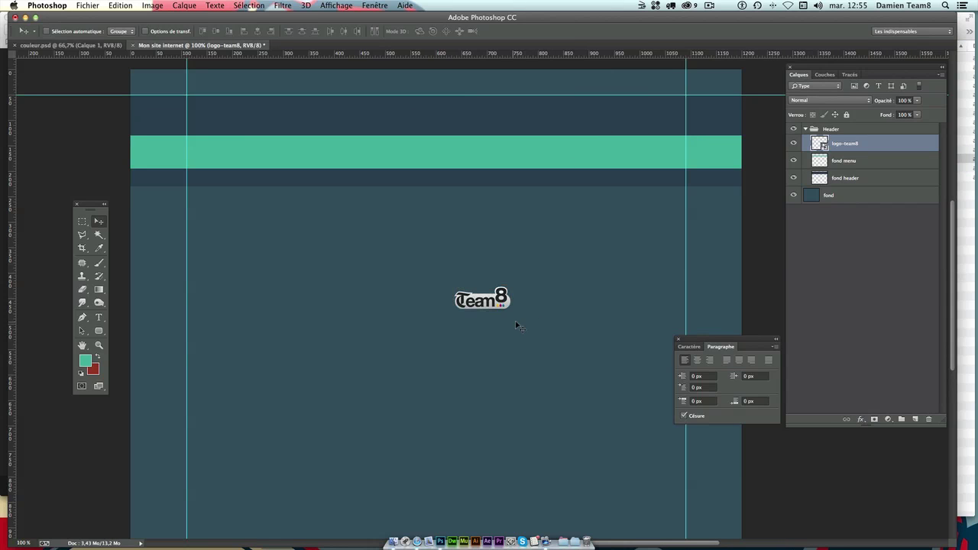
drag(486, 315, 434, 133)
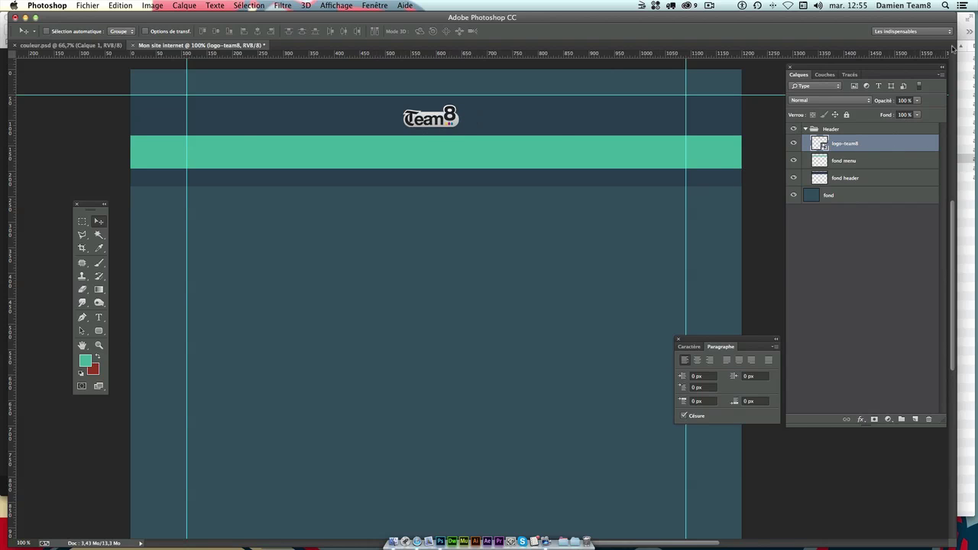
click(965, 76)
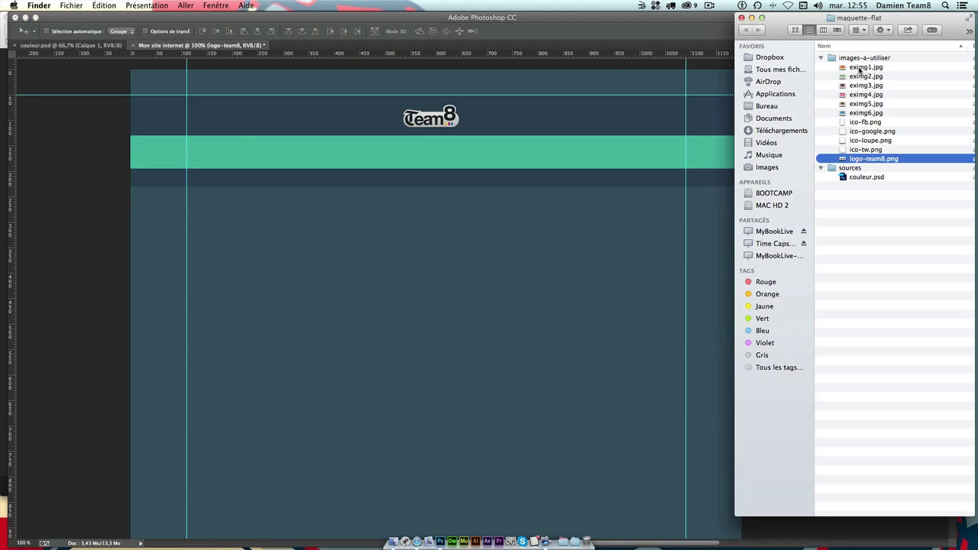
click(655, 72)
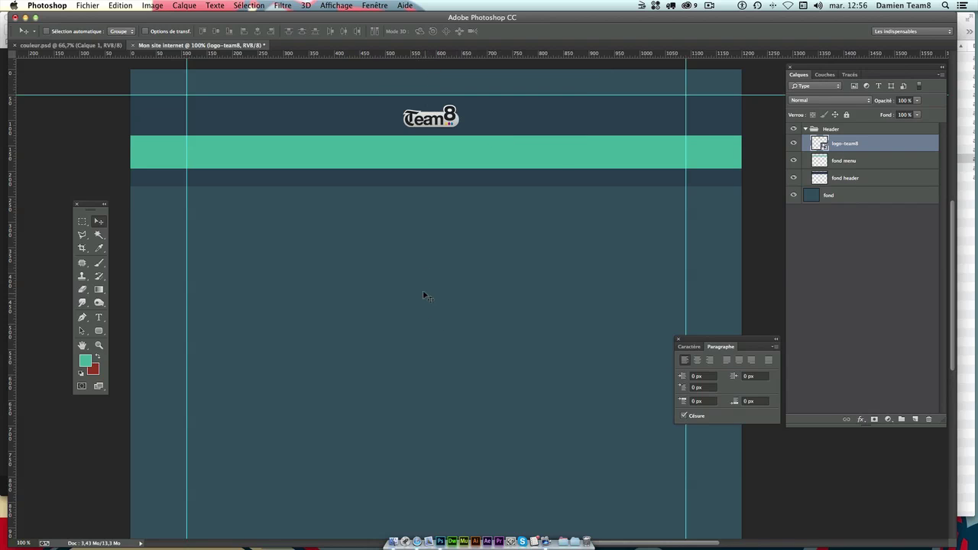
click(841, 197)
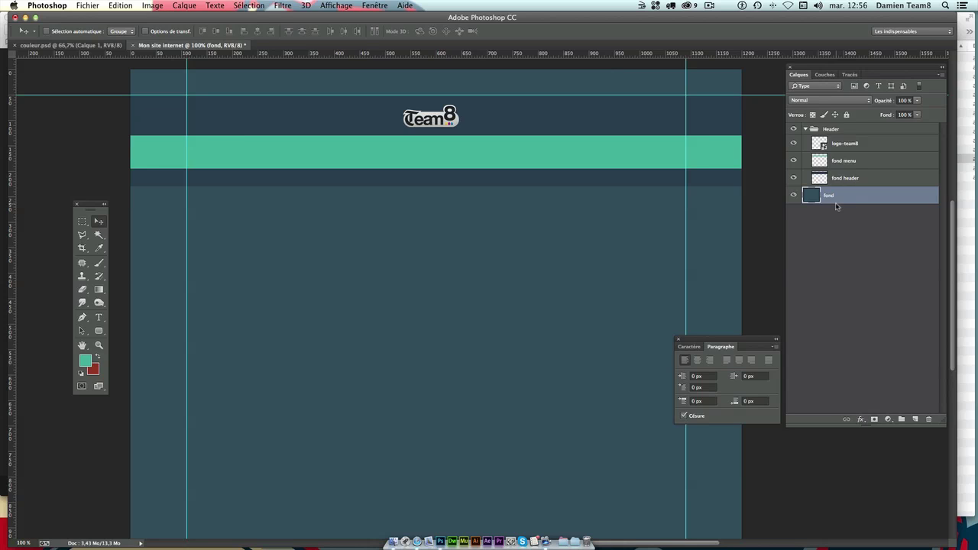
- Use the fond layer's transform centre point to place a vertical guide at 600 px
key(ctrl+t)
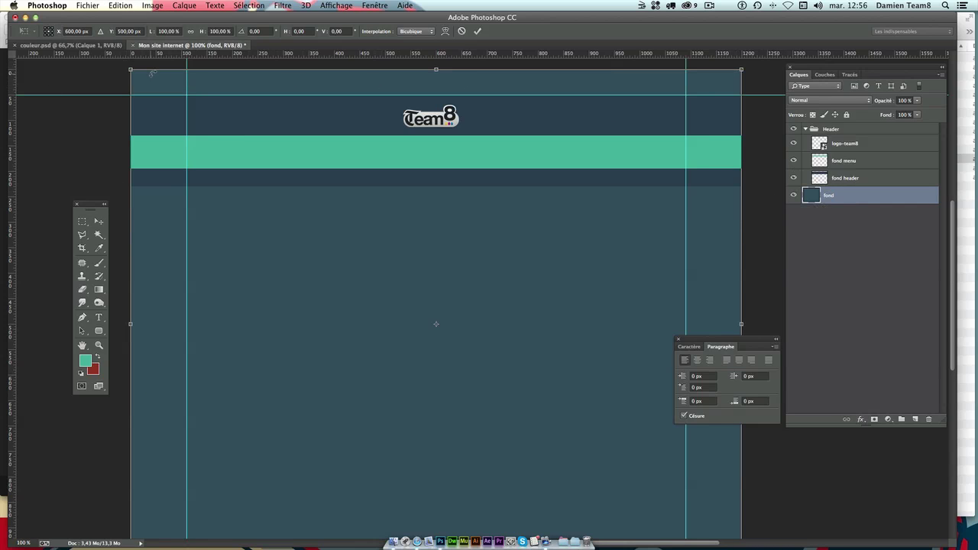
scroll(765, 439, down, 1)
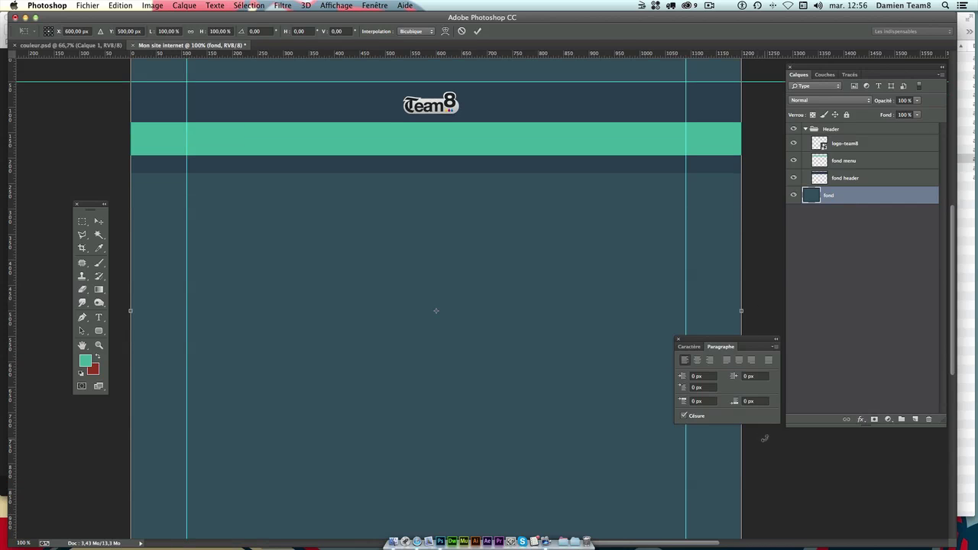
scroll(132, 313, down, 5)
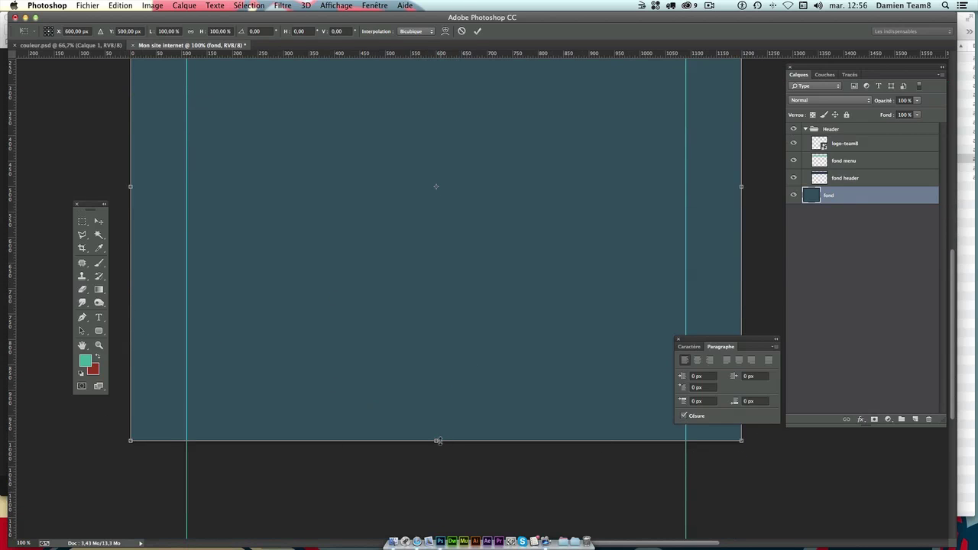
scroll(442, 442, up, 4)
scroll(442, 441, up, 3)
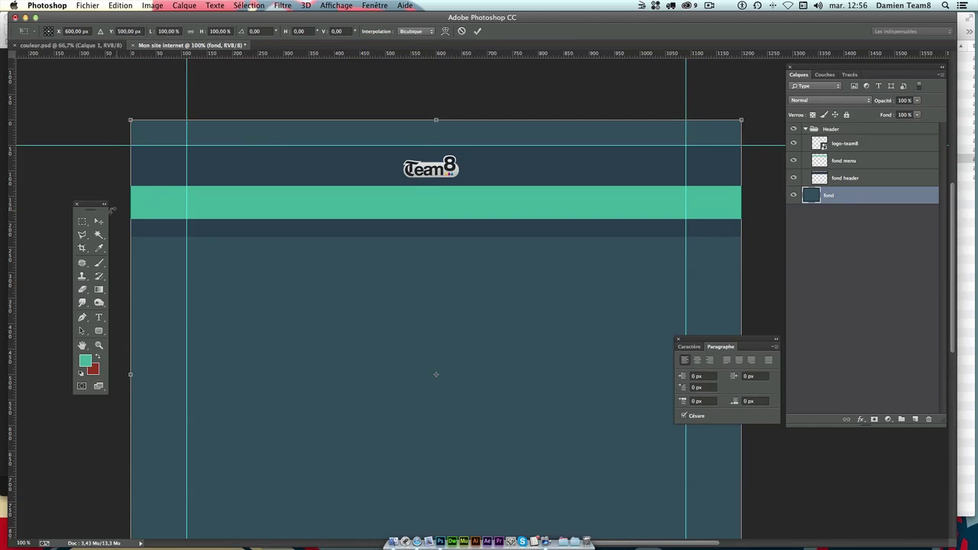
drag(11, 227, 432, 212)
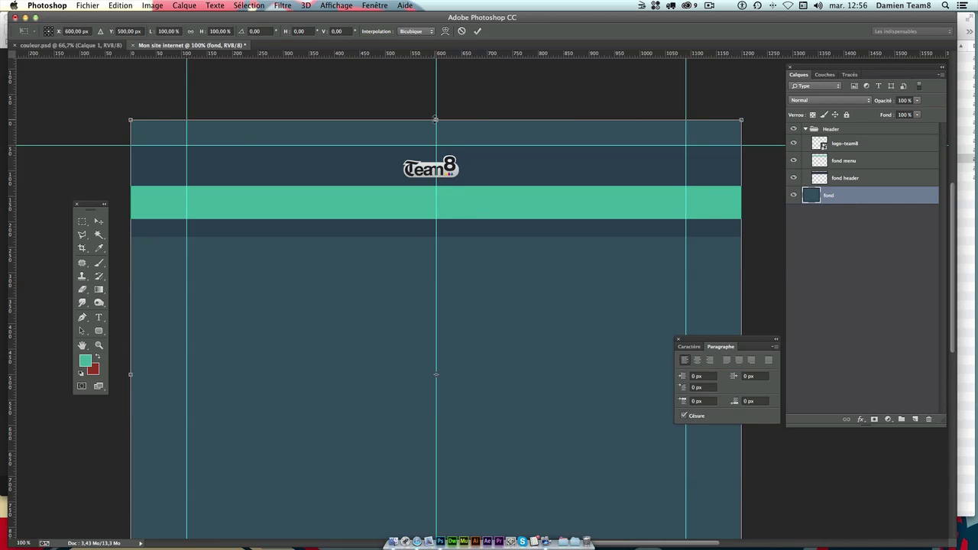
key(Return)
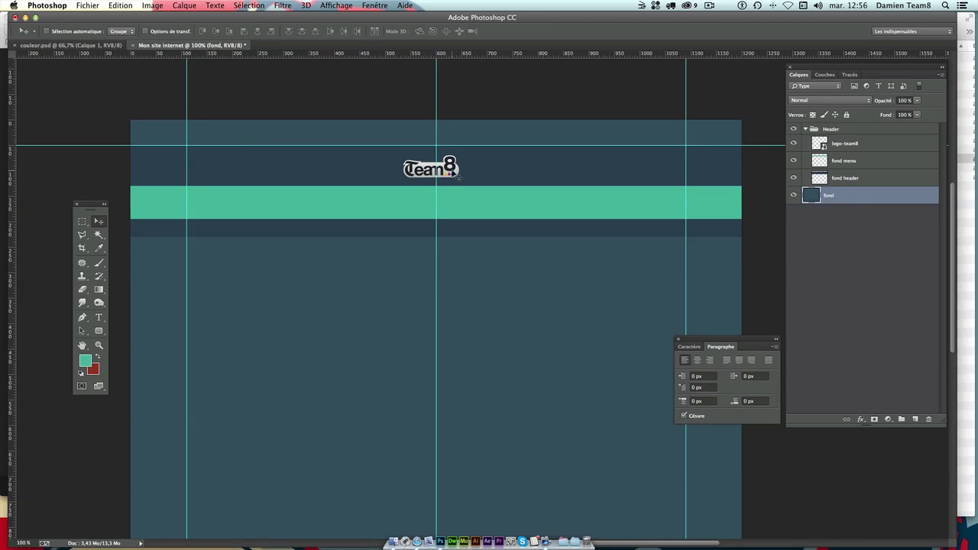
- Nudge the Team8 logo with arrow keys until it is centred on the 600 px guide
click(886, 145)
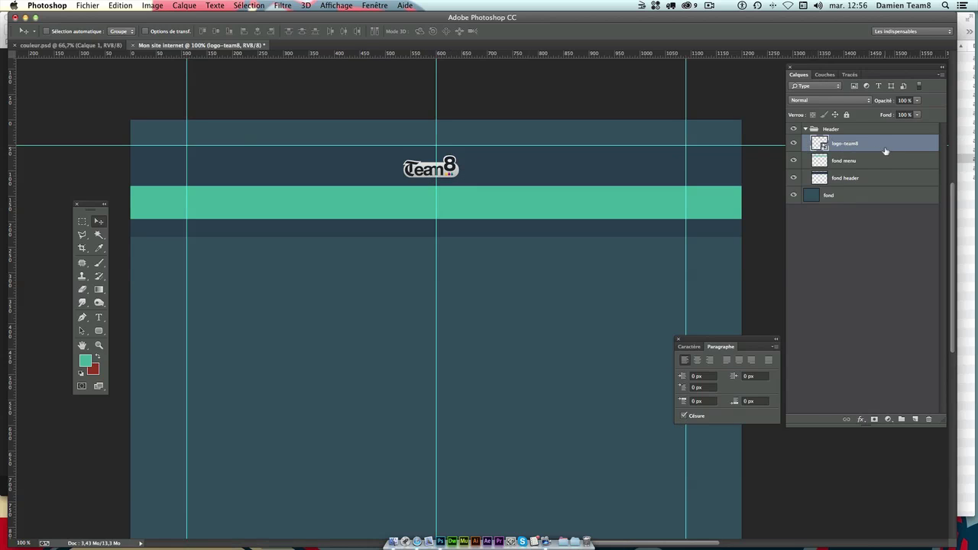
key(ctrl+t)
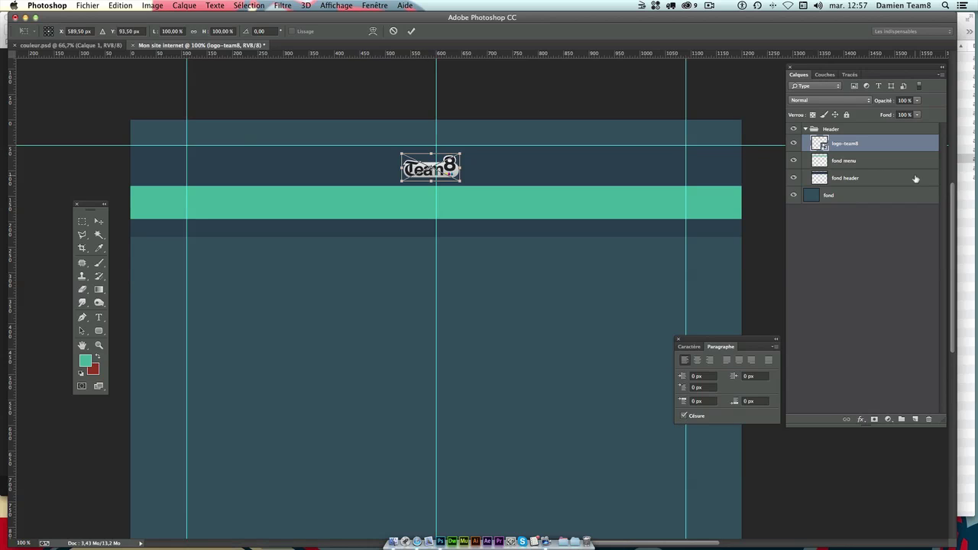
key(Up)
key(Up)
key(Right)
key(Right)
key(Right)
key(Right)
key(Right)
key(Right)
key(Right)
key(Right)
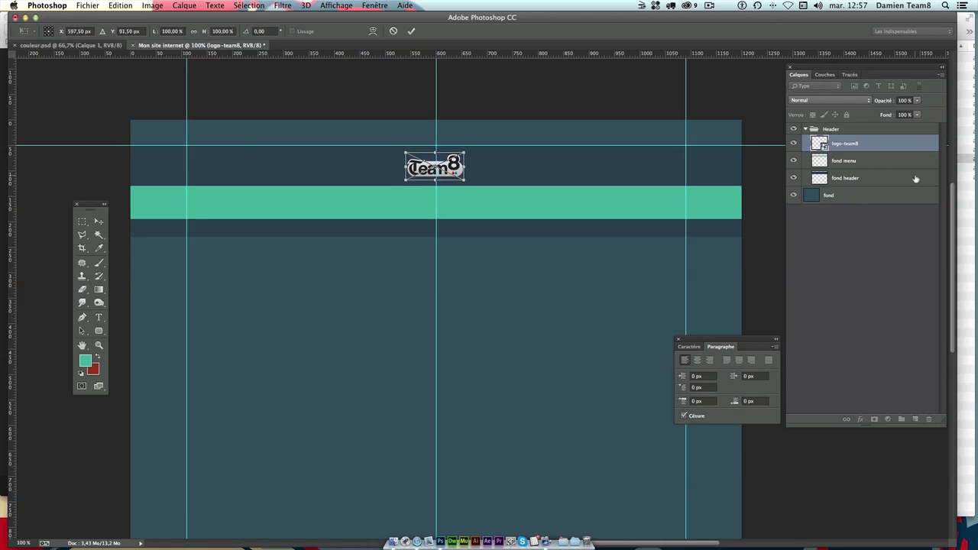
key(Right)
key(Right)
key(Right)
key(Left)
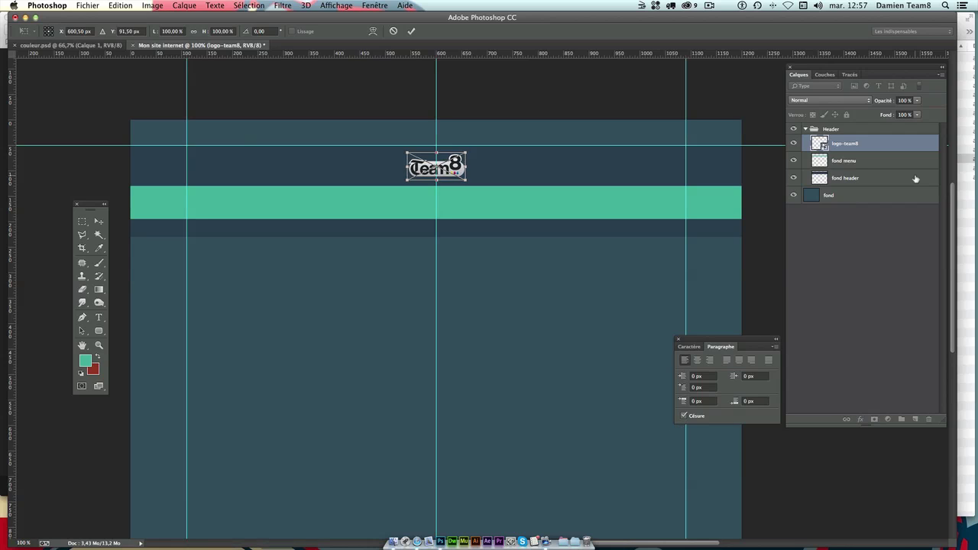
key(Down)
key(Down)
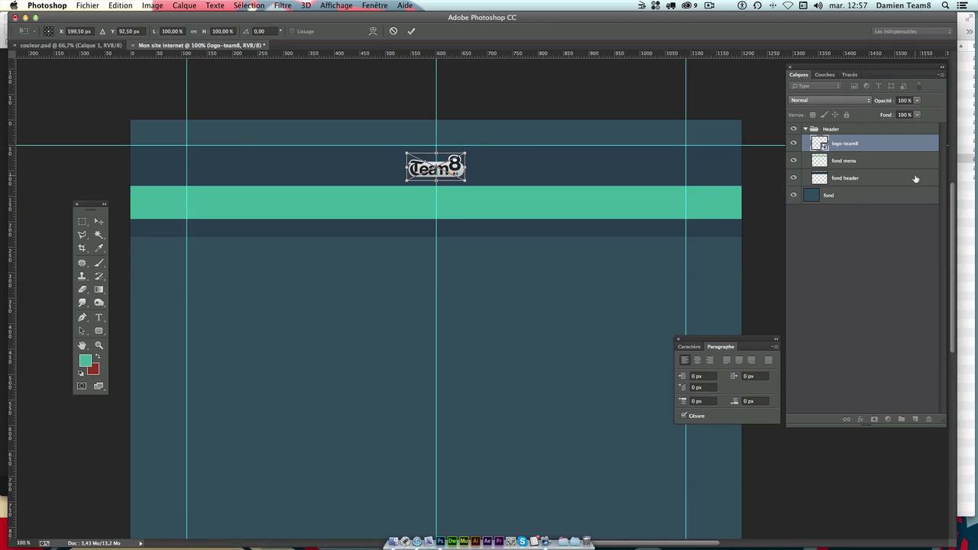
key(Up)
key(Up)
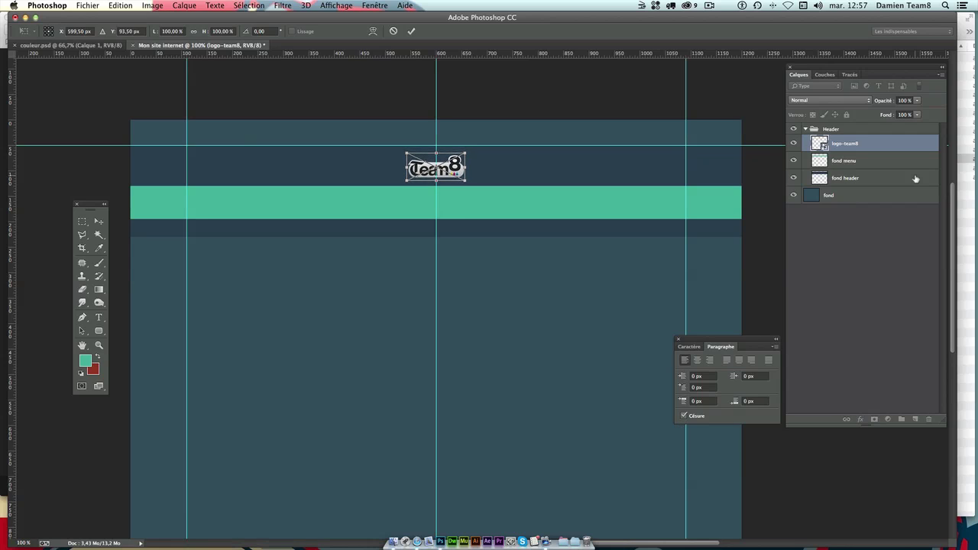
key(Up)
key(Up)
key(Return)
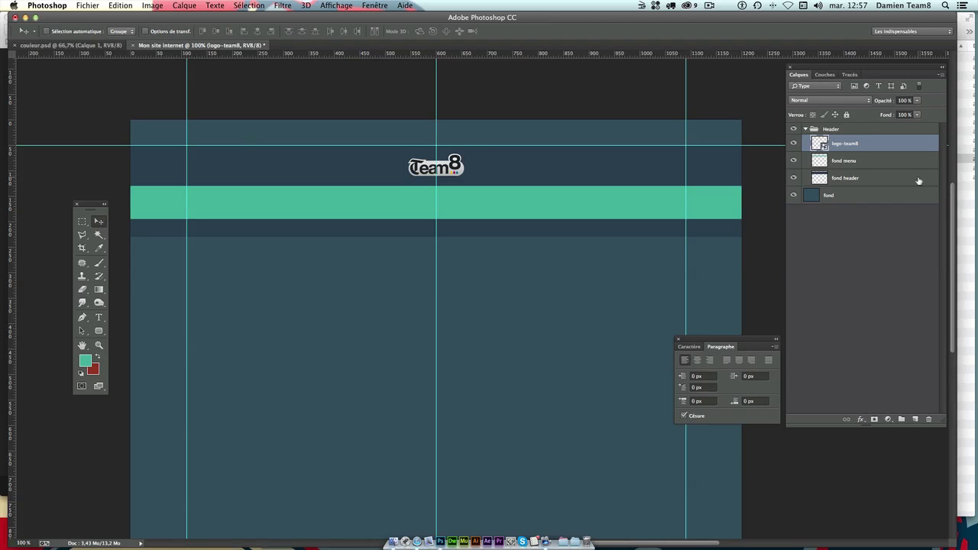
- Lower the fond menu bar by one pixel and the logo slightly down
click(854, 165)
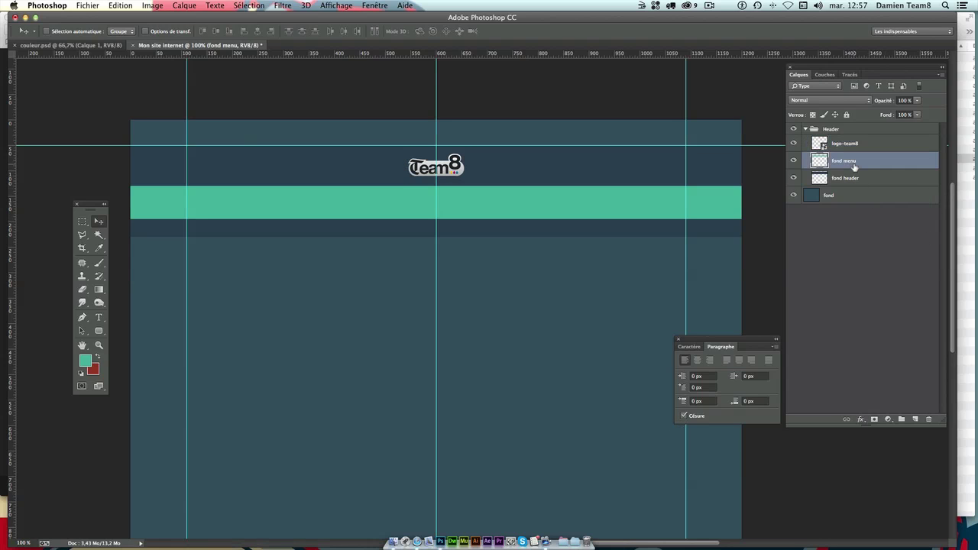
key(Down)
key(Down)
key(Down)
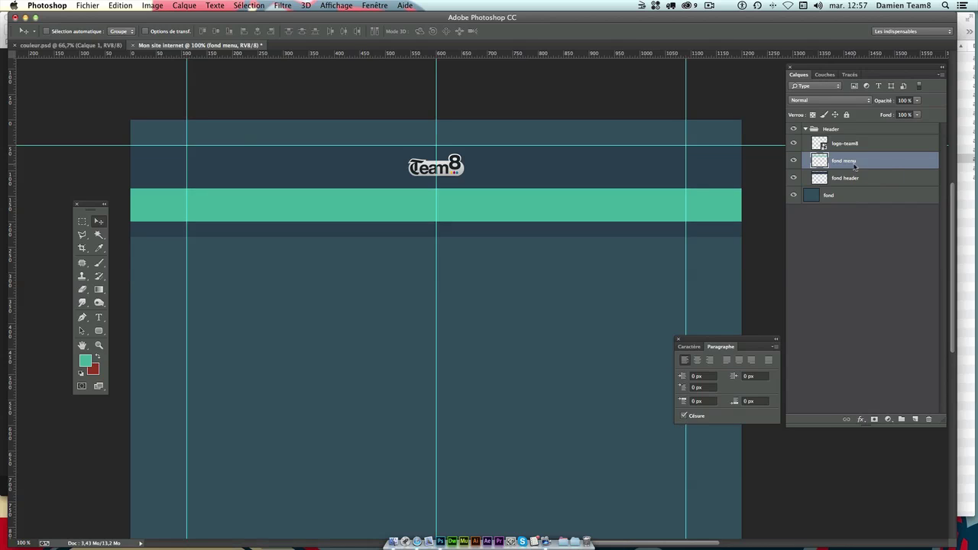
key(Down)
key(Down)
key(Up)
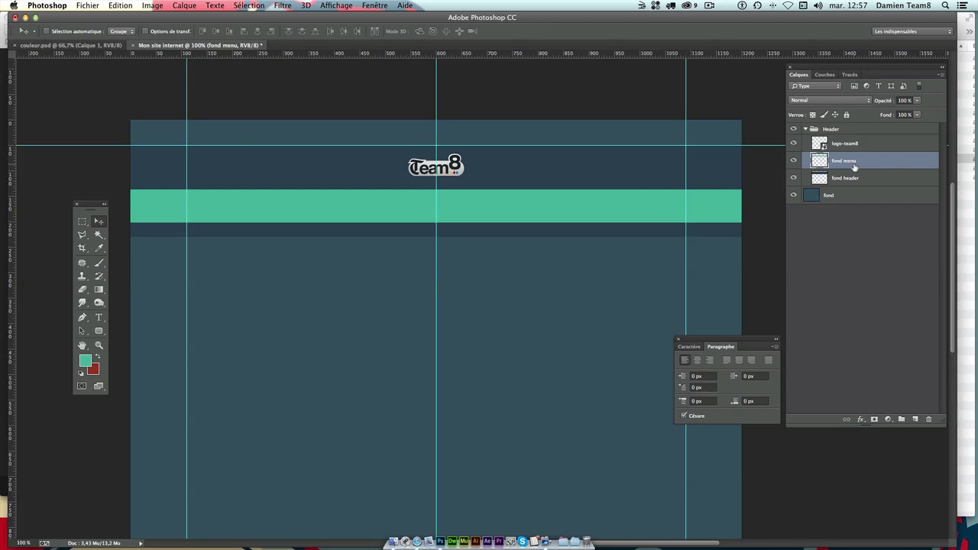
click(861, 146)
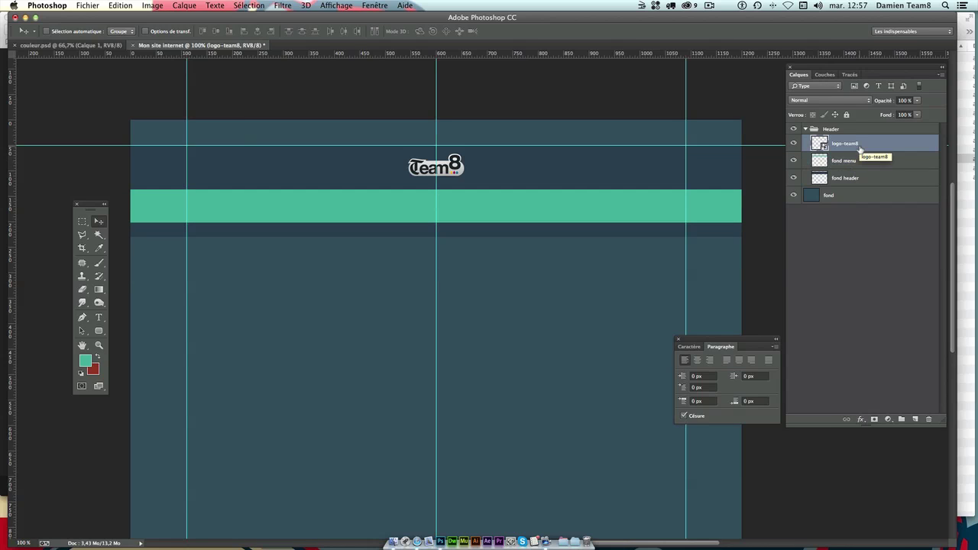
key(Down)
key(Down)
key(Down)
key(Down)
- Check the spacing near the logo with a marquee and temporary guide, then discard them
click(81, 221)
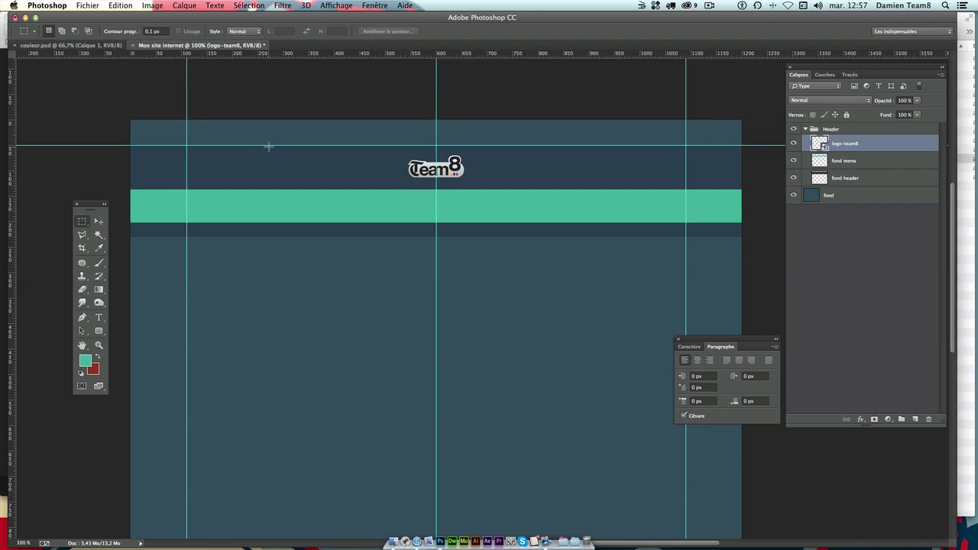
drag(269, 145, 301, 189)
mouse_move(238, 50)
mouse_down()
mouse_move(231, 170)
mouse_move(285, 19)
mouse_up()
key(super+d)
click(99, 221)
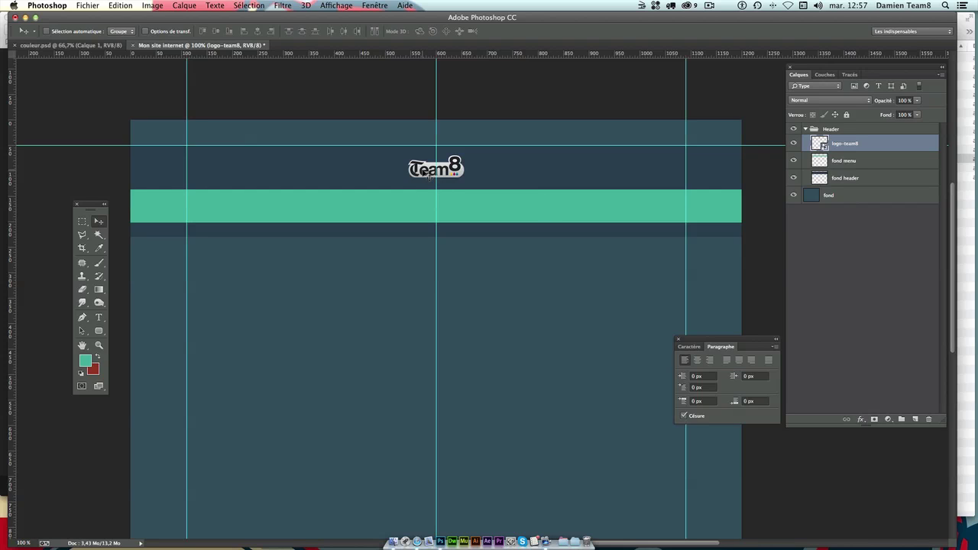
scroll(425, 172, down, 2)
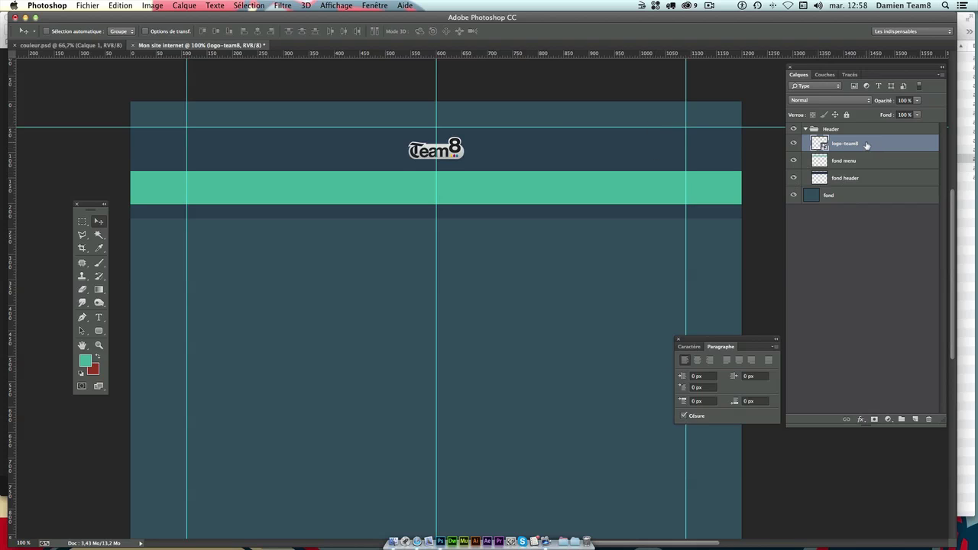
click(833, 130)
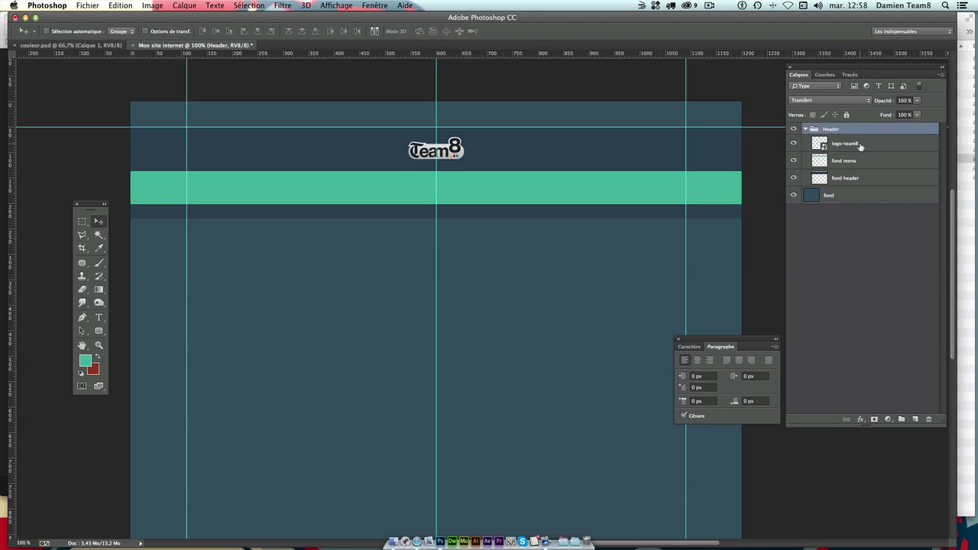
- Set the foreground colour to white #ffffff for the text
click(844, 143)
click(99, 317)
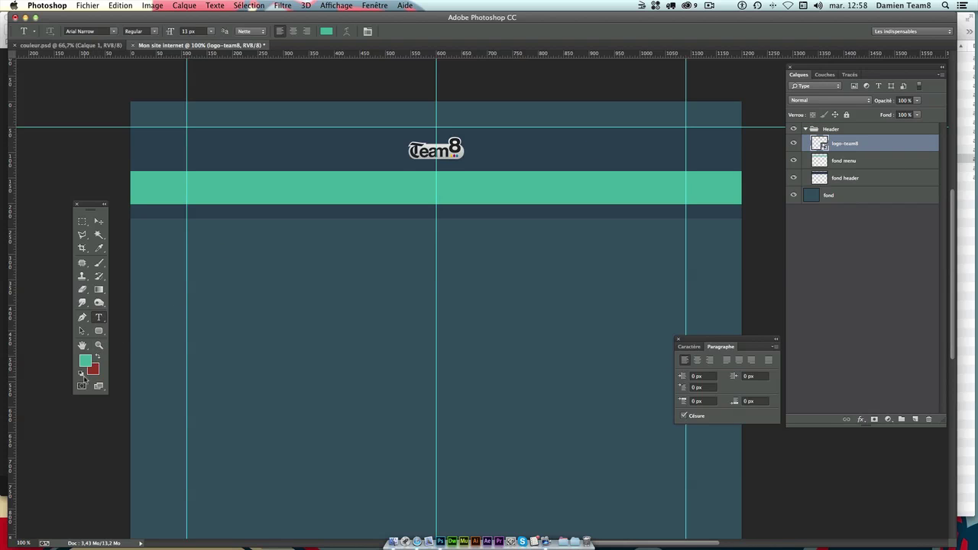
click(98, 357)
click(85, 361)
click(454, 168)
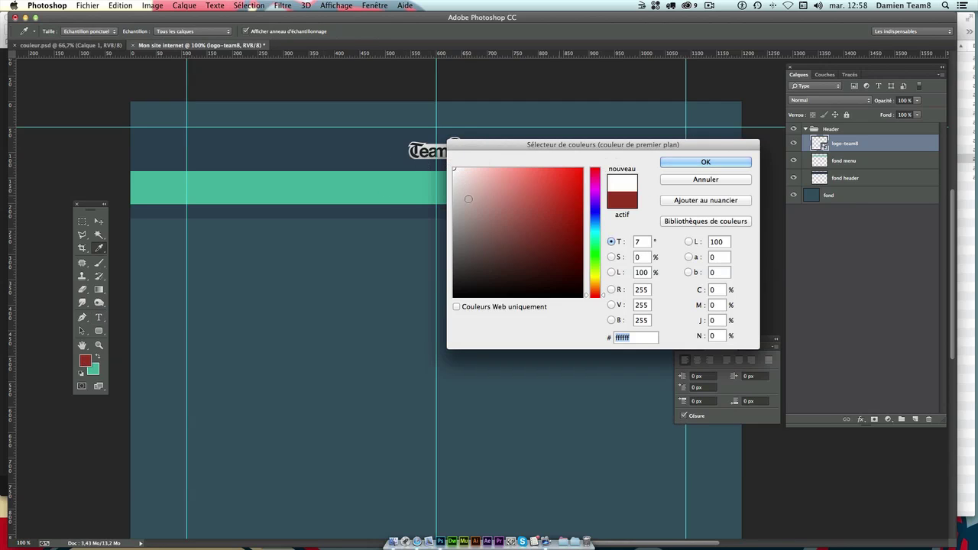
click(706, 162)
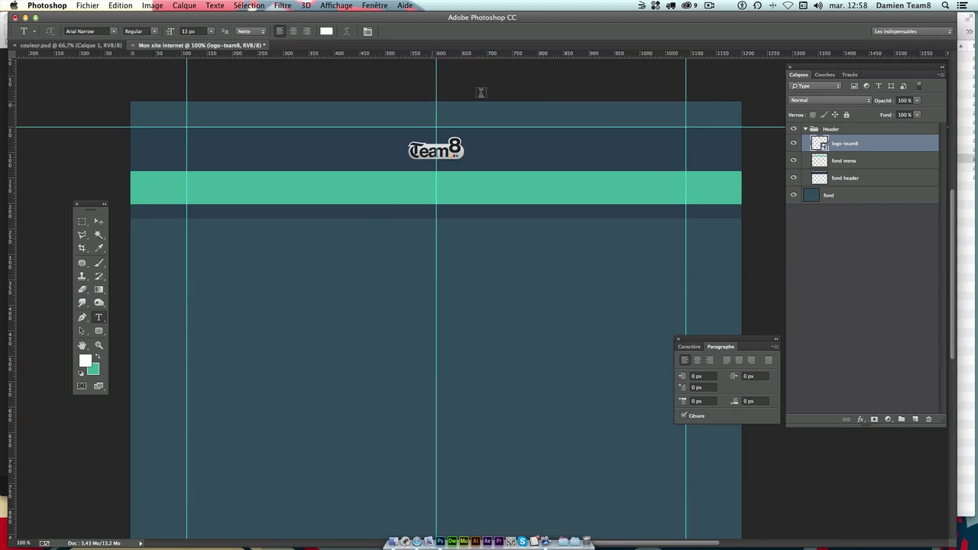
- Start a new text layer in the header's upper right and rearrange the text settings panel
click(537, 116)
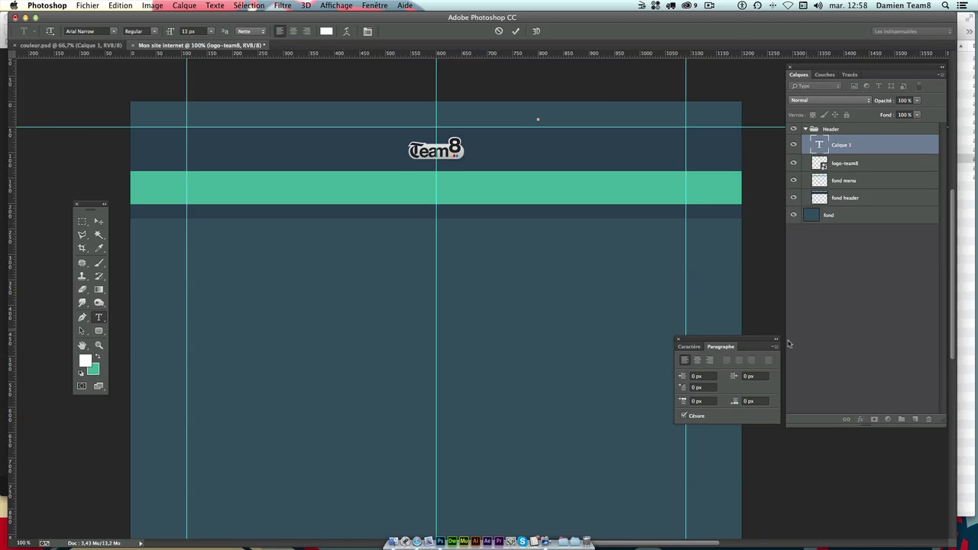
click(692, 348)
drag(707, 343, 695, 252)
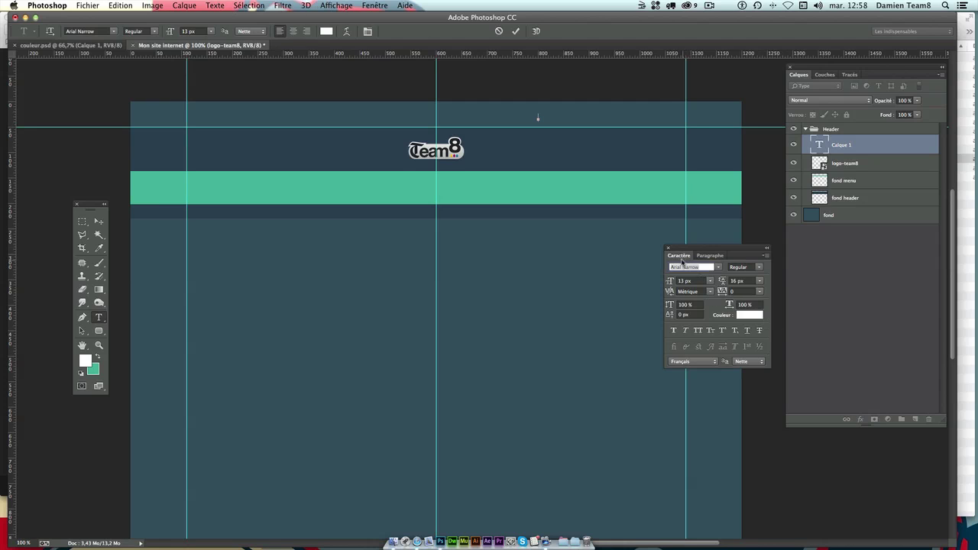
click(668, 248)
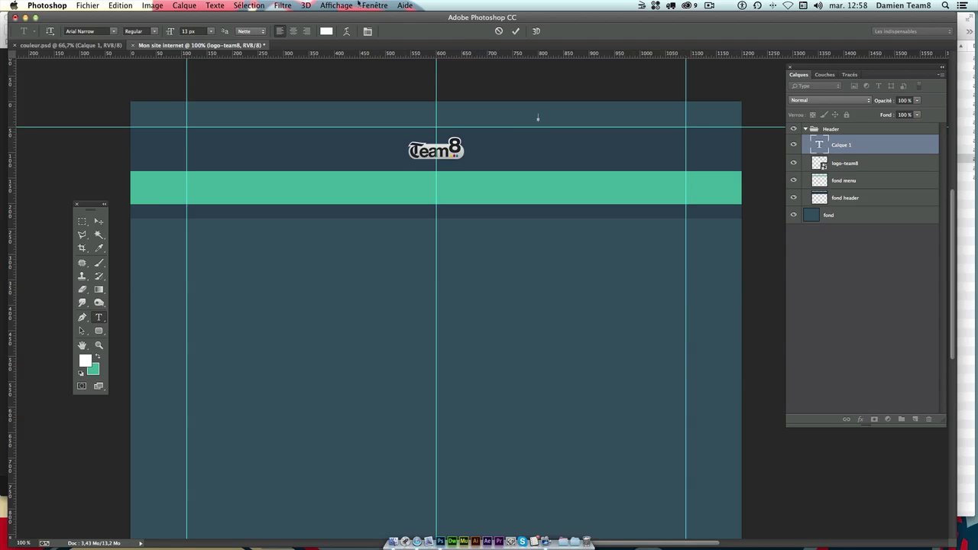
- Reopen the Character panel from the Window menu and review size, leading and tracking values
click(379, 7)
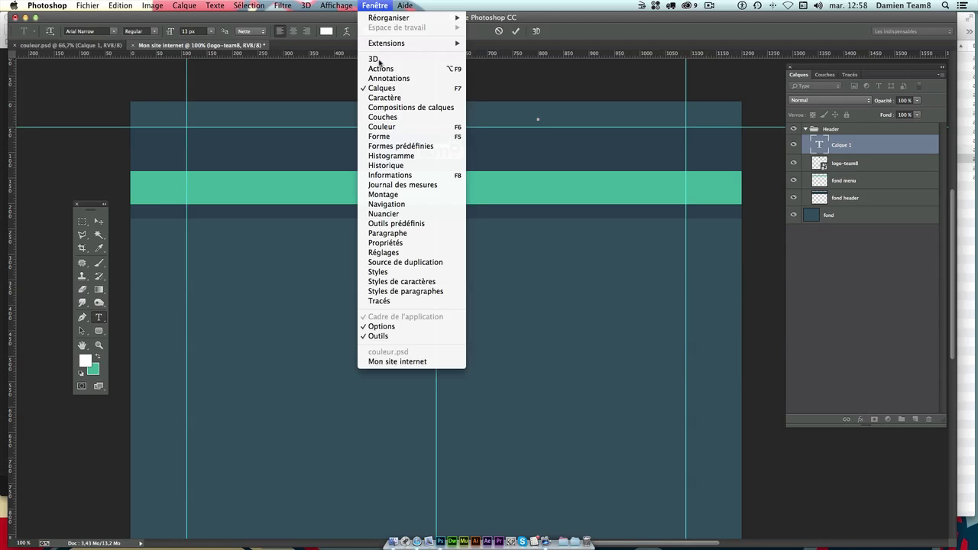
click(406, 99)
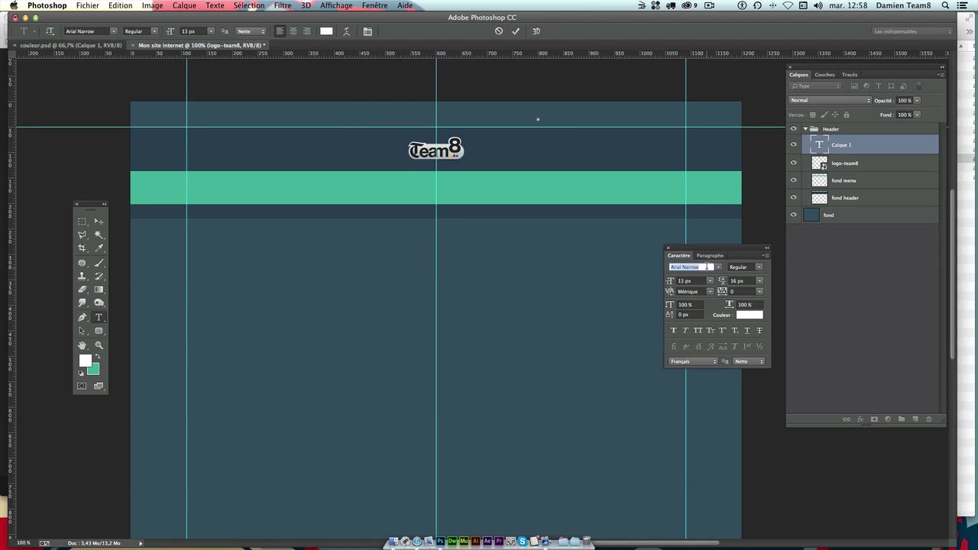
drag(700, 252, 708, 308)
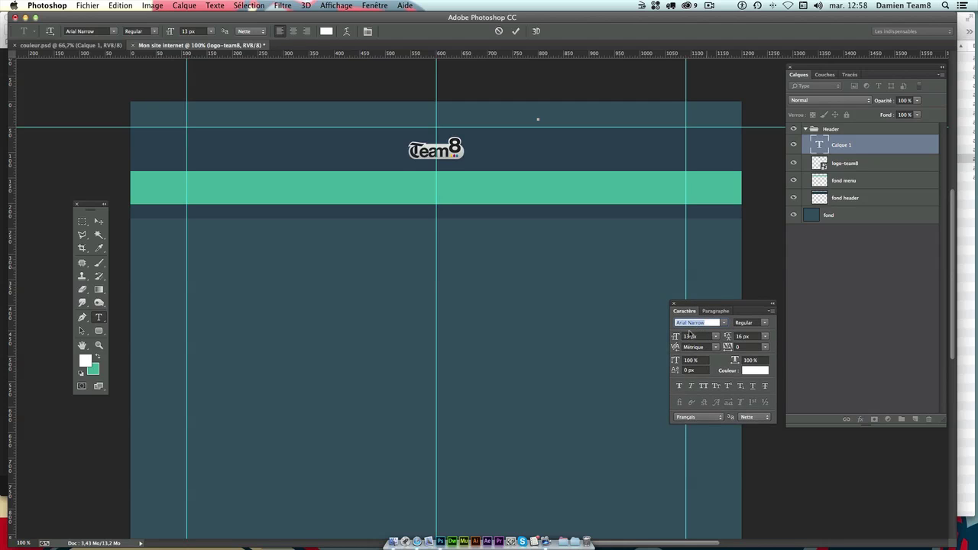
click(701, 335)
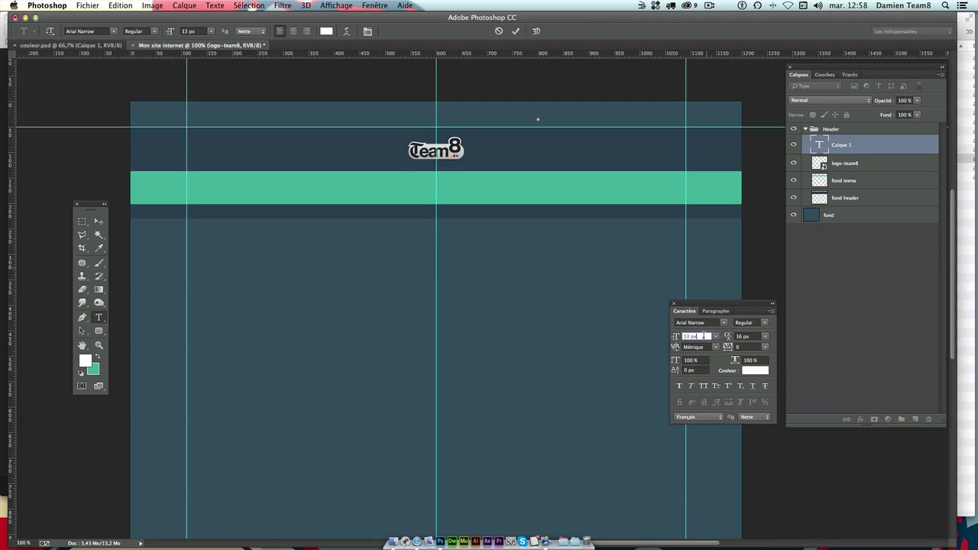
key(Tab)
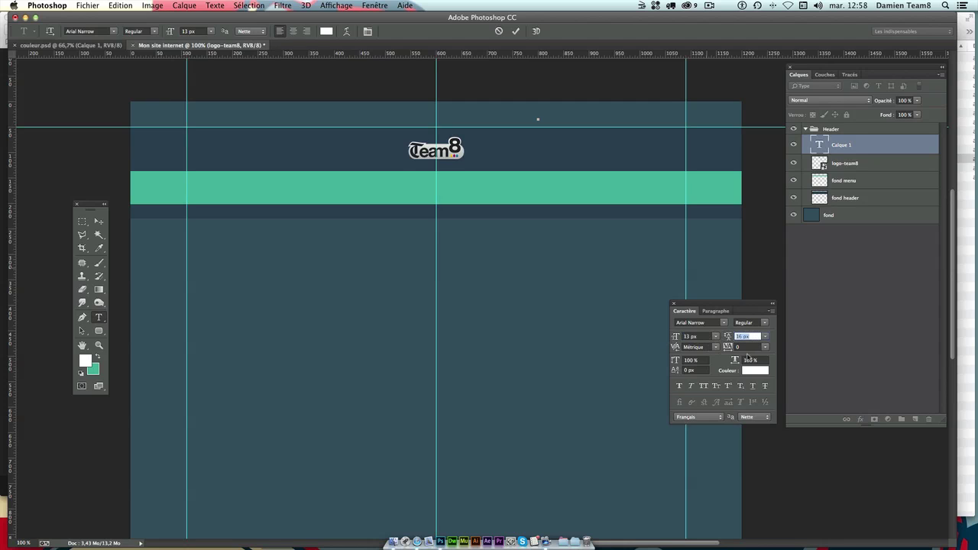
click(751, 348)
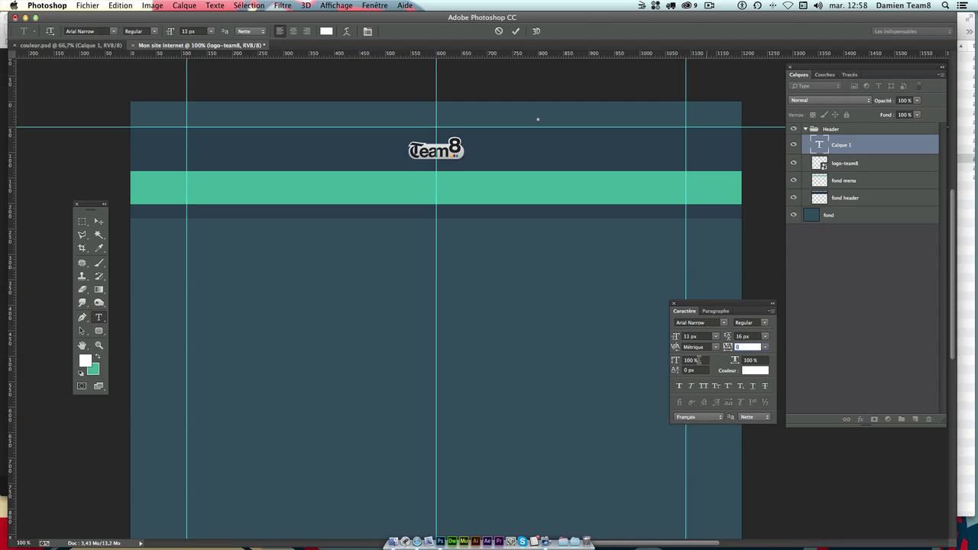
click(699, 360)
- Change the Newsletter link text from Arial Narrow to Arial Regular and commit it
click(538, 120)
text(A)
key(super+a)
click(765, 323)
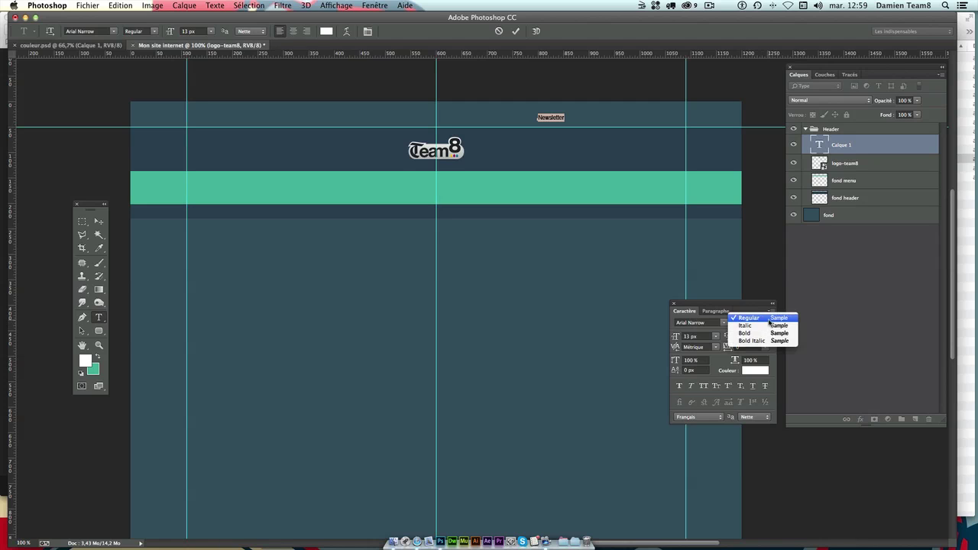
click(768, 320)
click(723, 323)
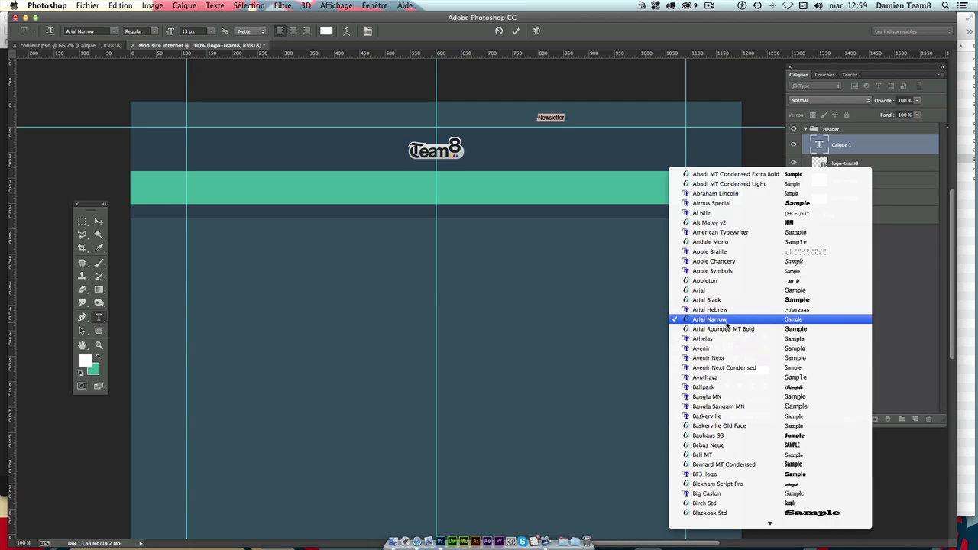
click(727, 291)
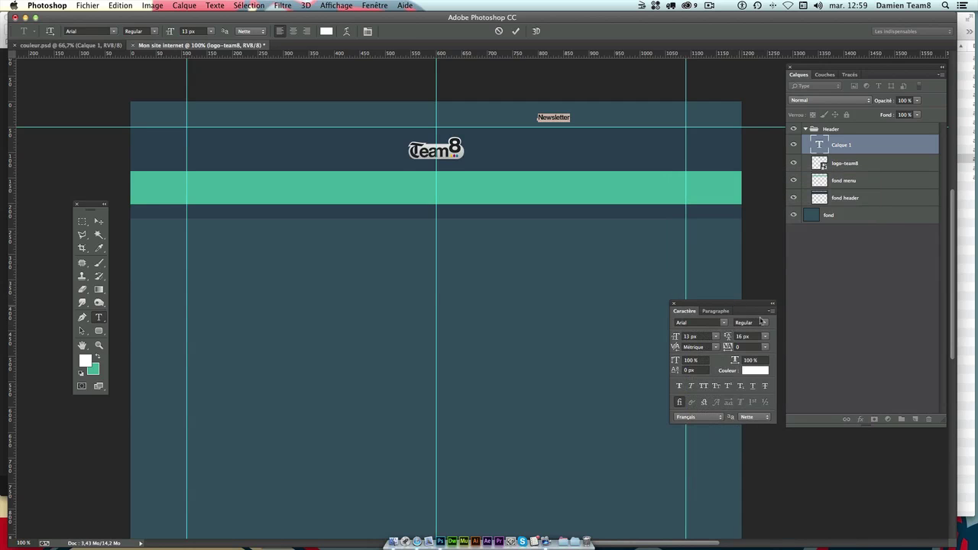
click(762, 321)
click(753, 319)
click(99, 221)
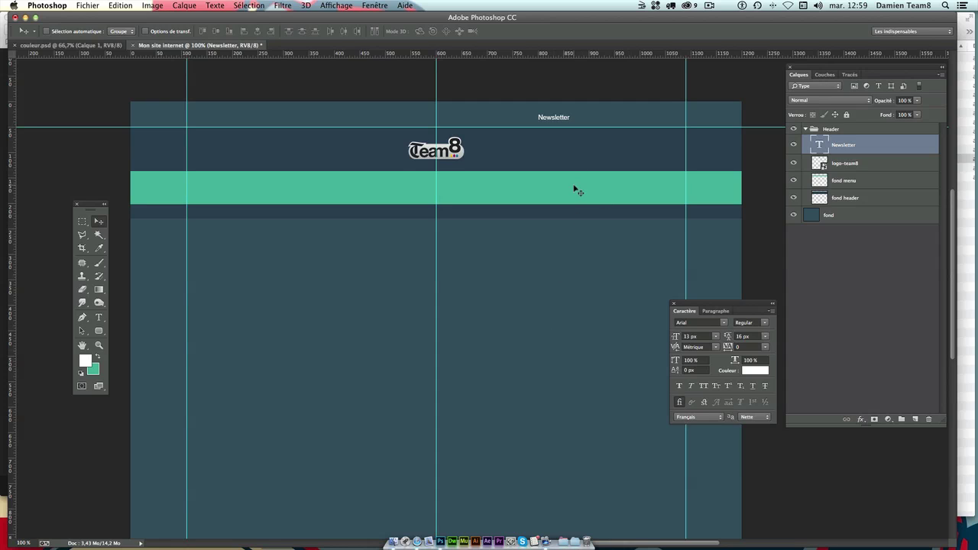
- Extend the links line to read 'Newsletter Sitemap Mentions légales'
click(98, 318)
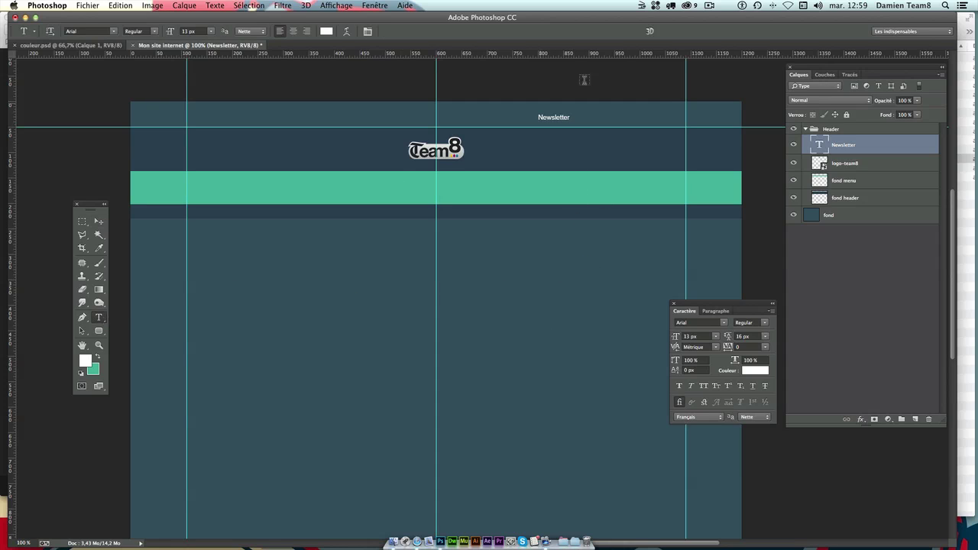
click(559, 114)
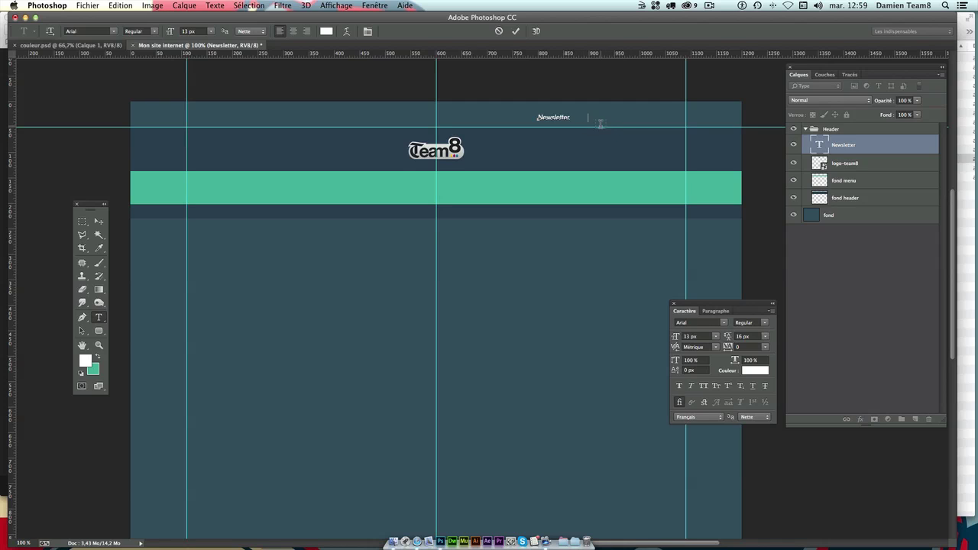
text(____S)
drag(586, 117, 574, 117)
key(End)
key(ctrl)
drag(611, 115, 639, 116)
click(637, 116)
click(99, 221)
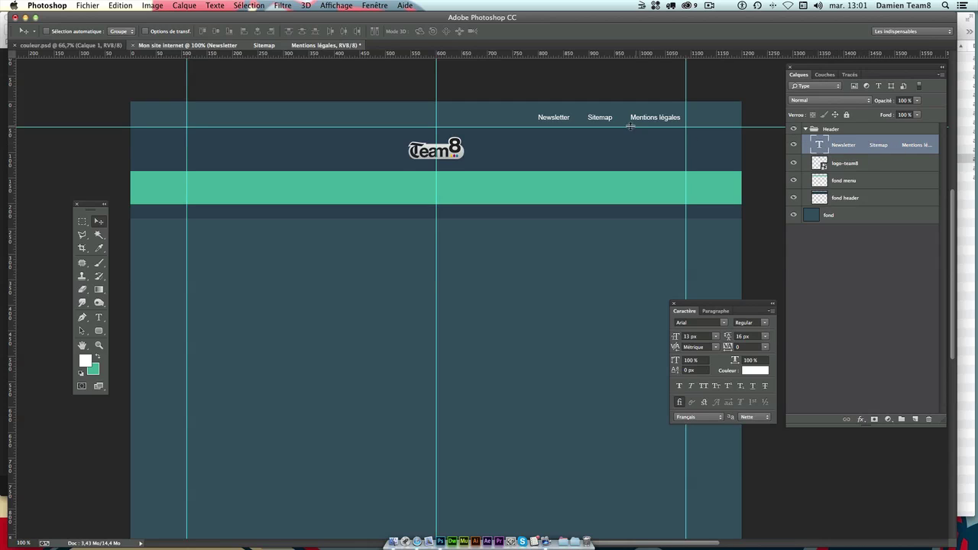
- Set the links layer opacity to 65% in the Layers panel
drag(917, 100, 905, 112)
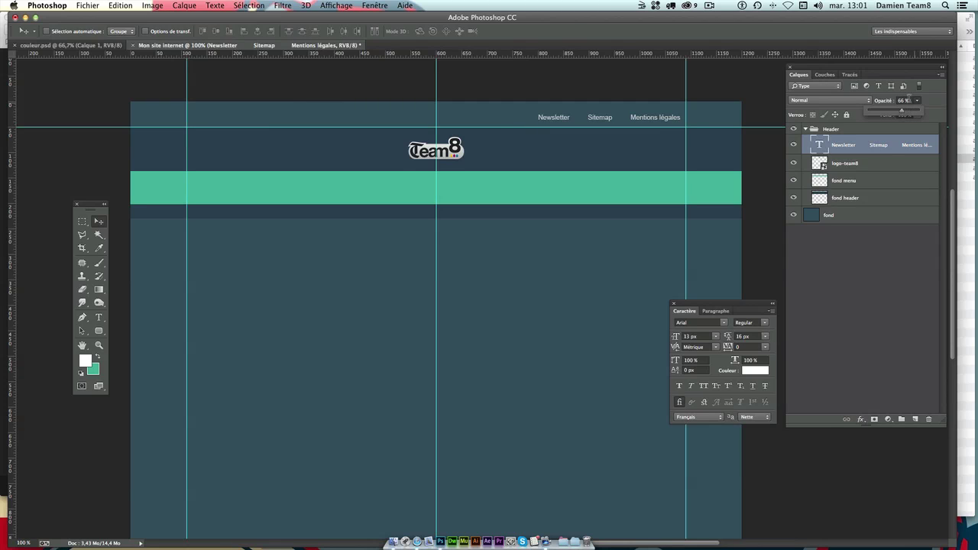
click(908, 98)
text(6)
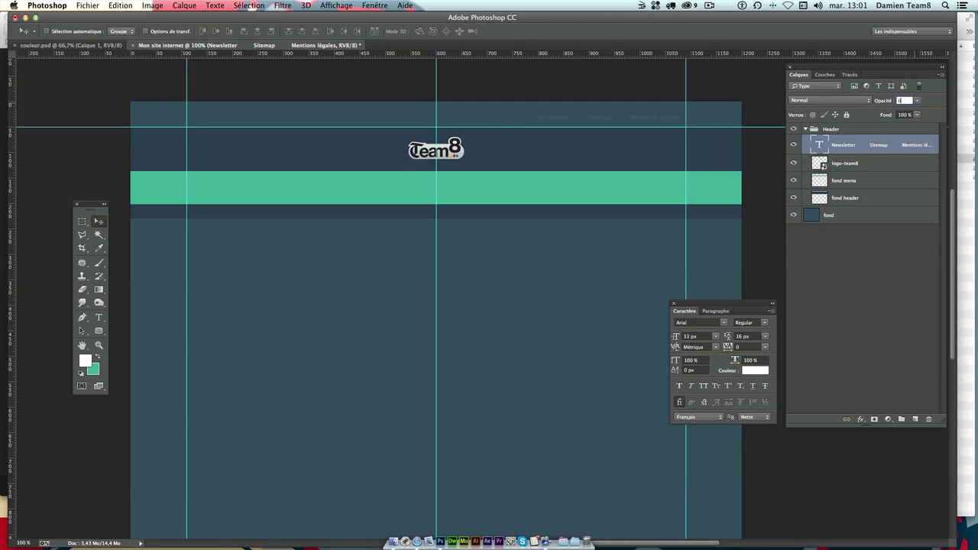
text(5)
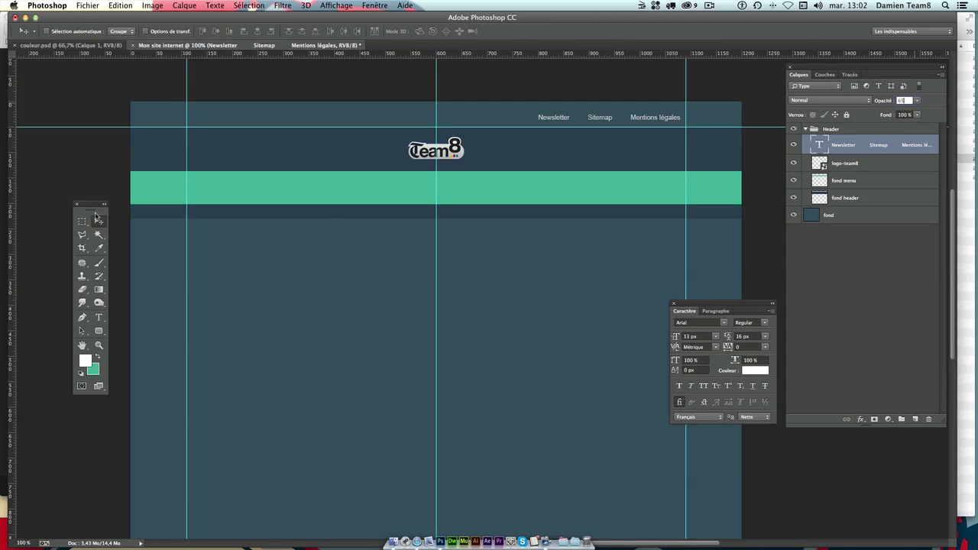
click(99, 221)
- Draw a 30×30 px white rounded rectangle with 10 px corners right of the Team8 logo
click(99, 331)
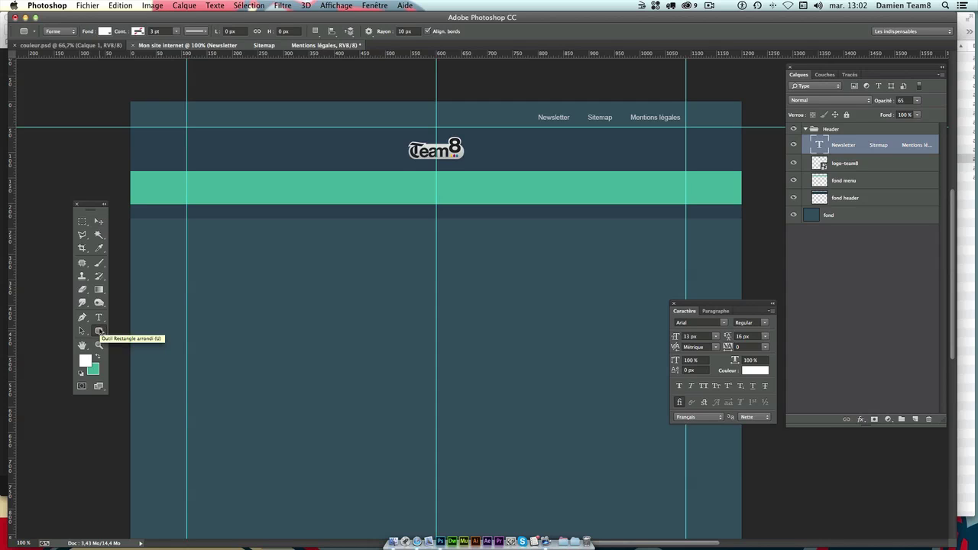
click(99, 333)
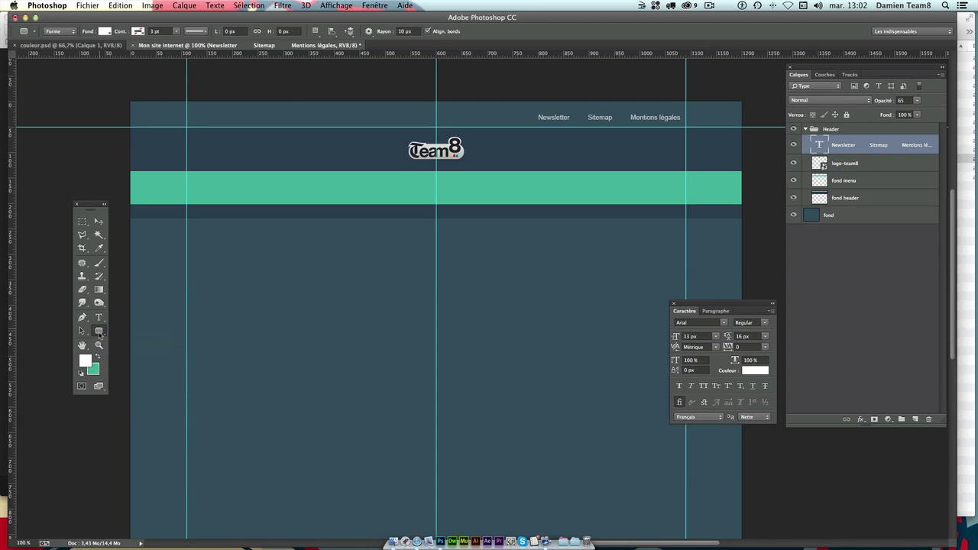
click(100, 333)
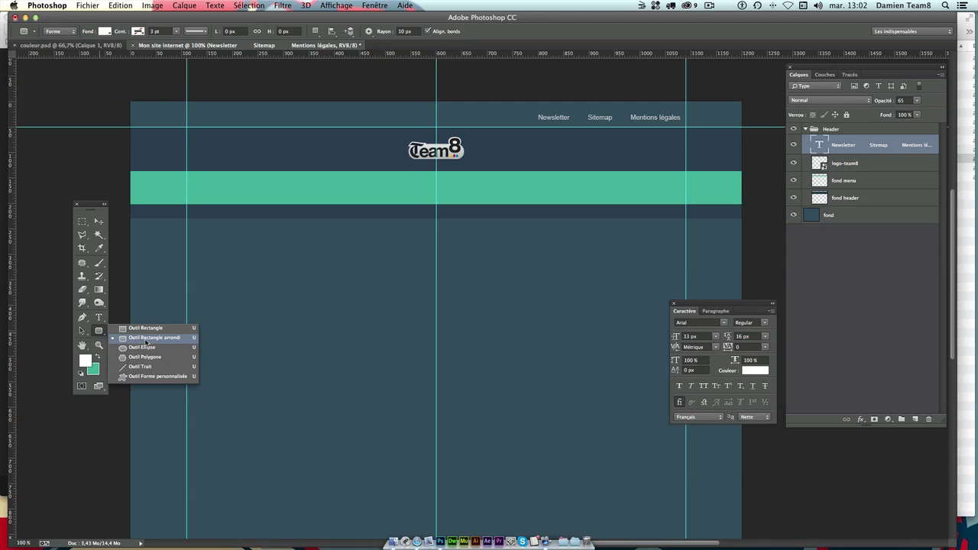
click(145, 340)
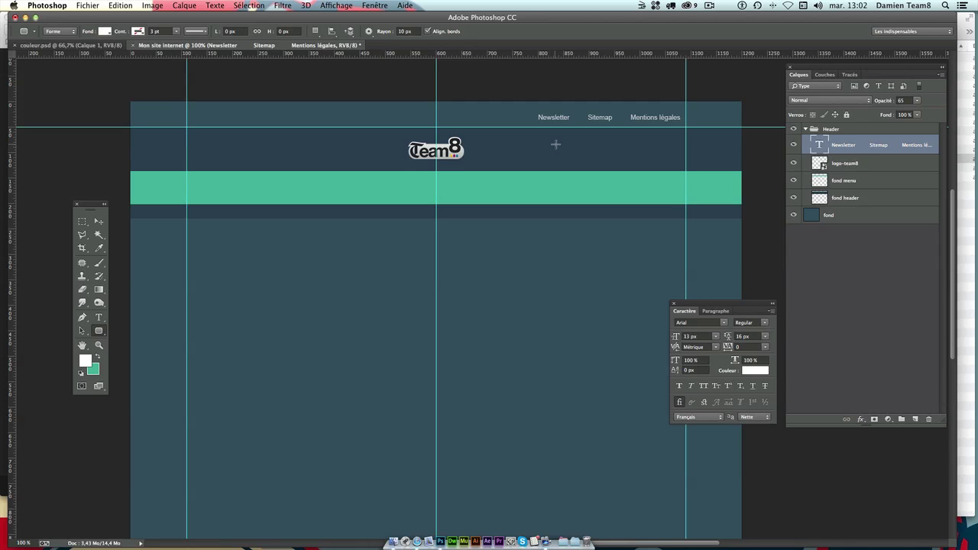
drag(544, 139, 576, 155)
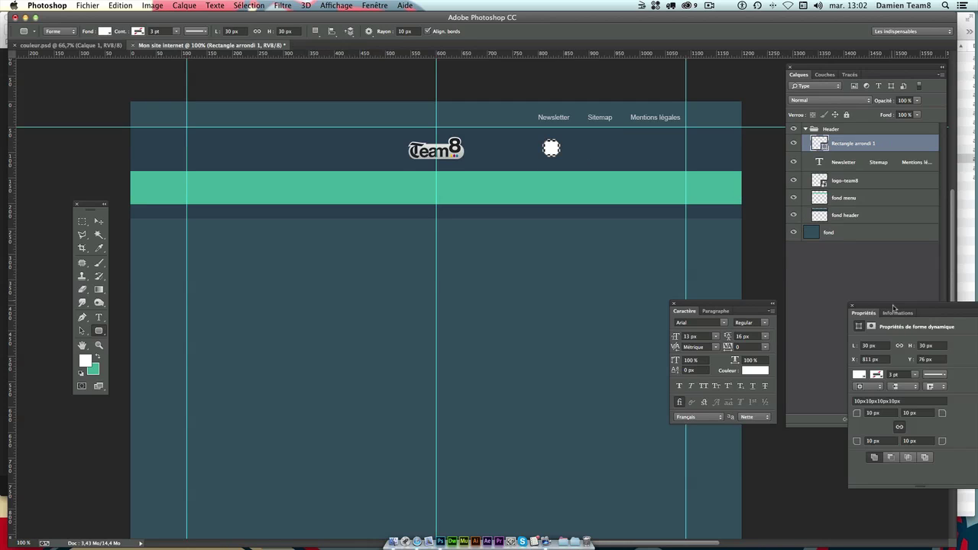
mouse_move(894, 308)
mouse_down()
mouse_move(673, 286)
mouse_move(482, 246)
mouse_move(521, 247)
mouse_up()
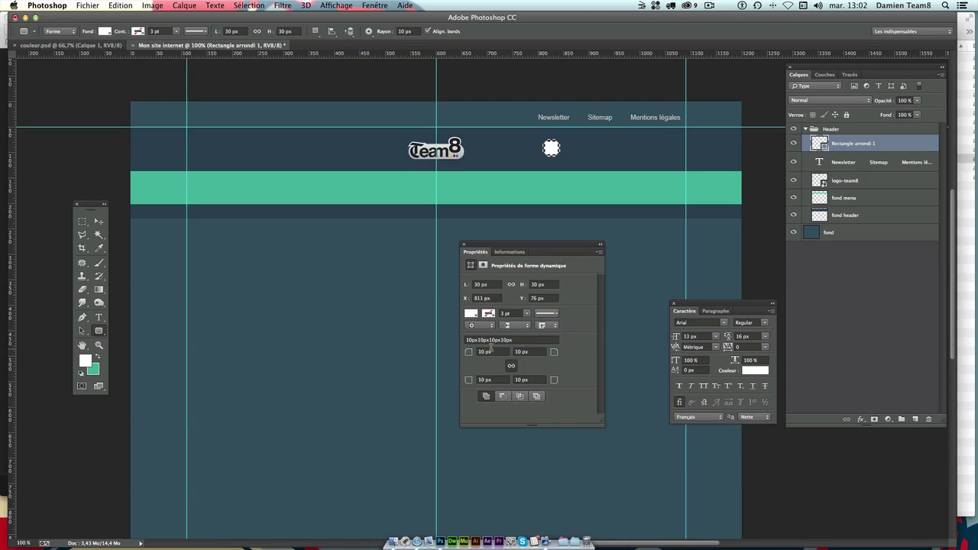
- Zoom in on the header and try a 5 px corner radius, then revert to 10 px
key(ctrl+plus)
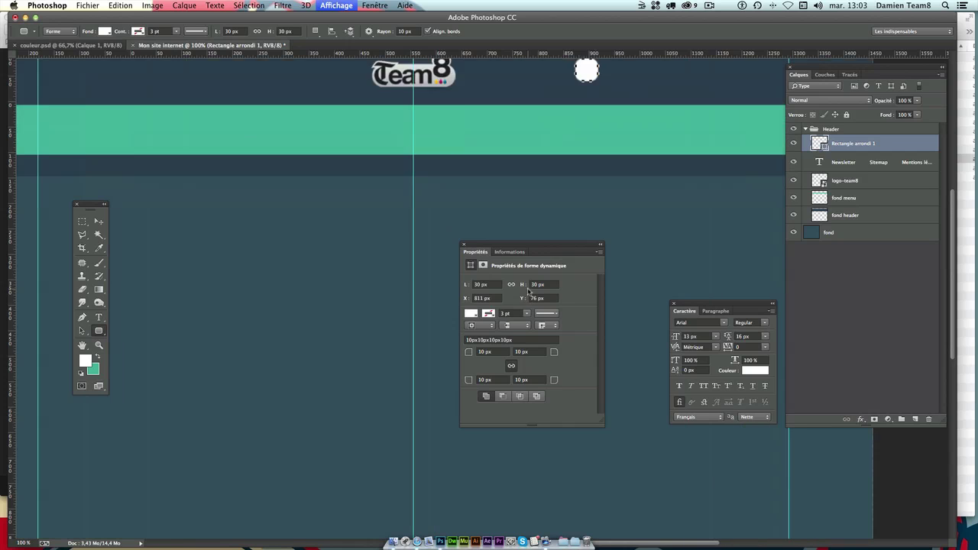
key(ctrl+plus)
drag(707, 121, 427, 177)
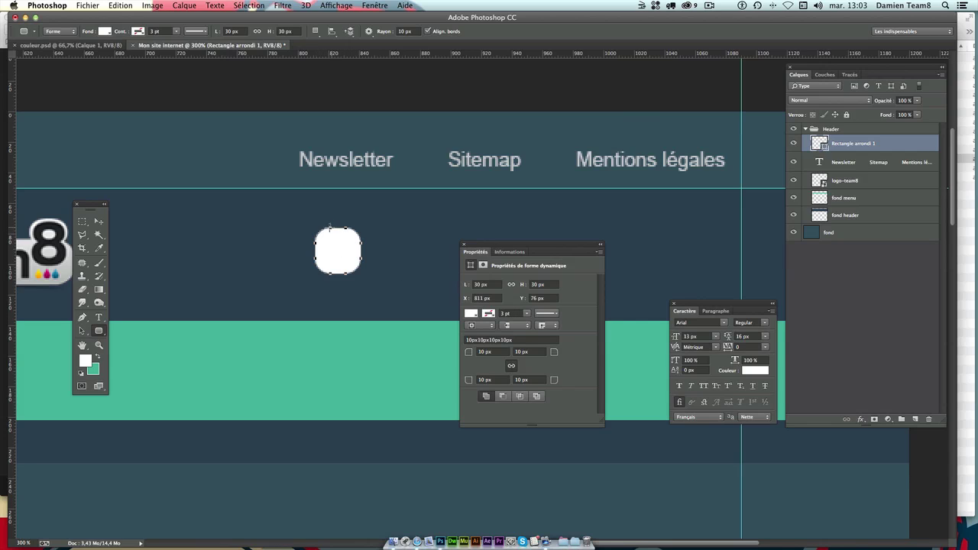
click(482, 351)
text(5)
key(Tab)
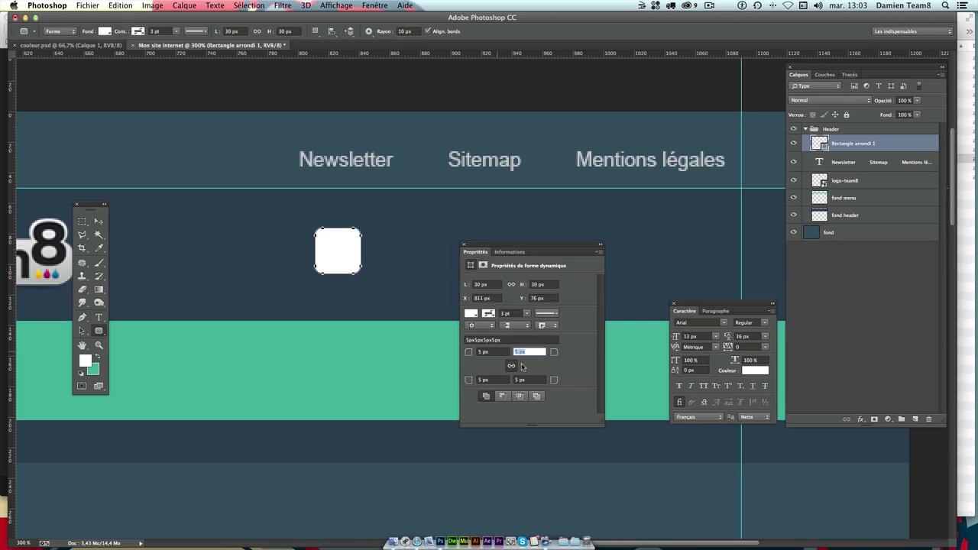
click(483, 352)
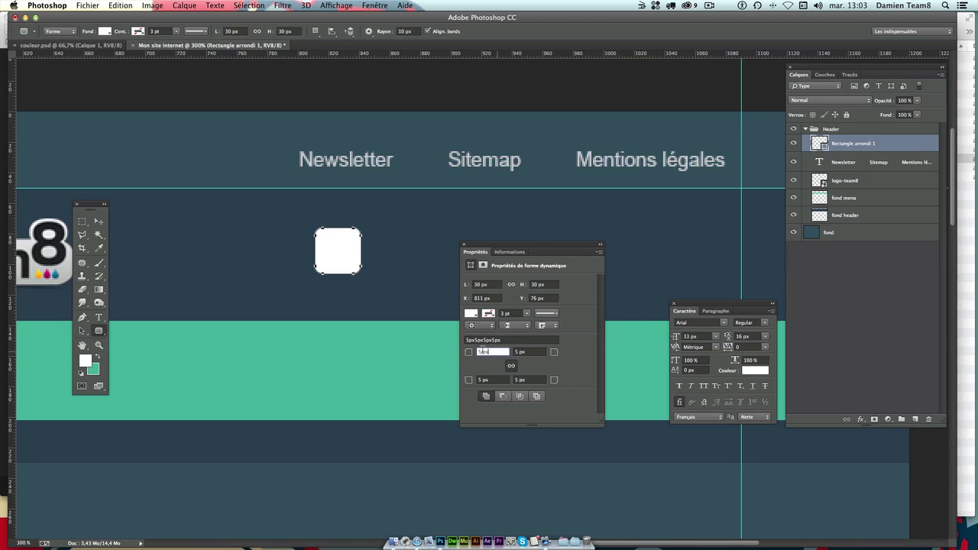
key(Return)
key(Tab)
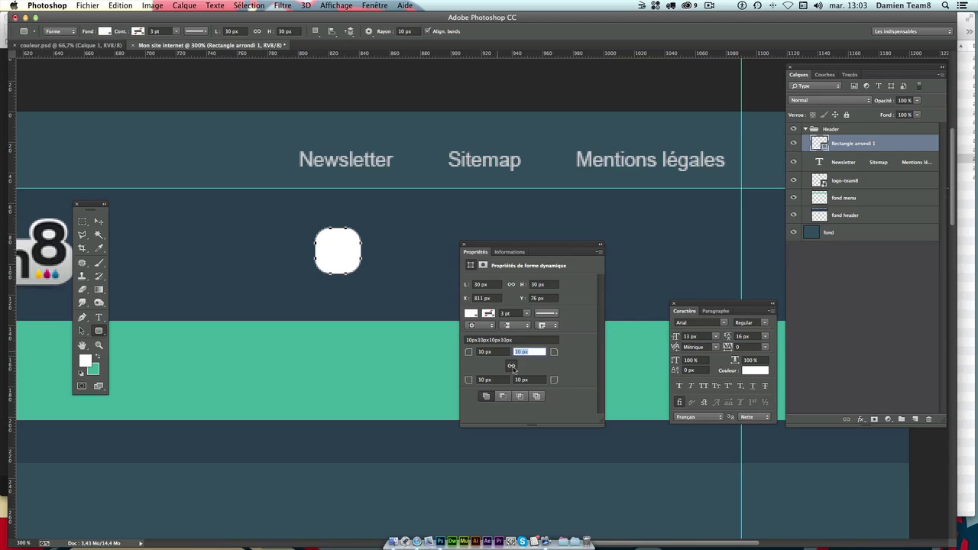
- Set corner radii to 0 px top-left, 5 px top-right, 5 px bottom-right, 0 px bottom-left
click(493, 352)
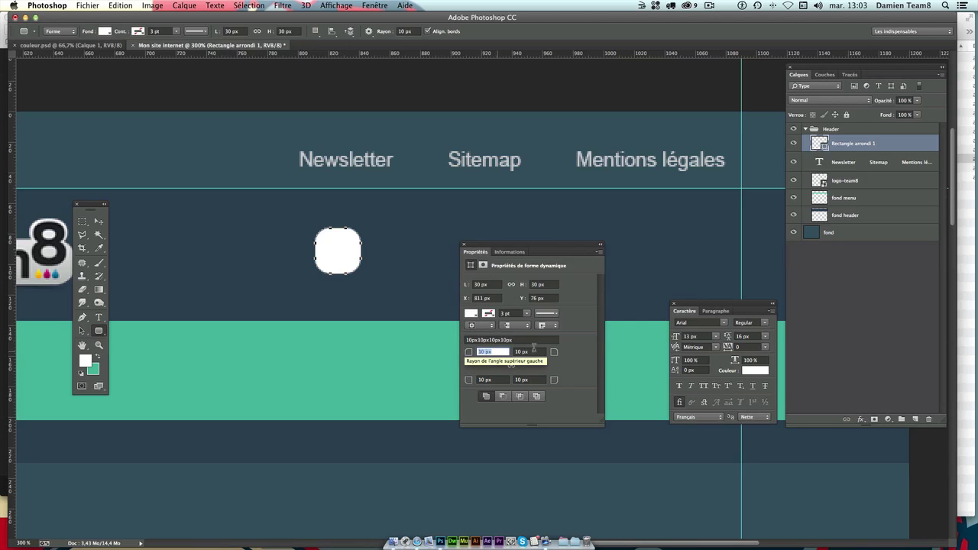
text(5)
key(Tab)
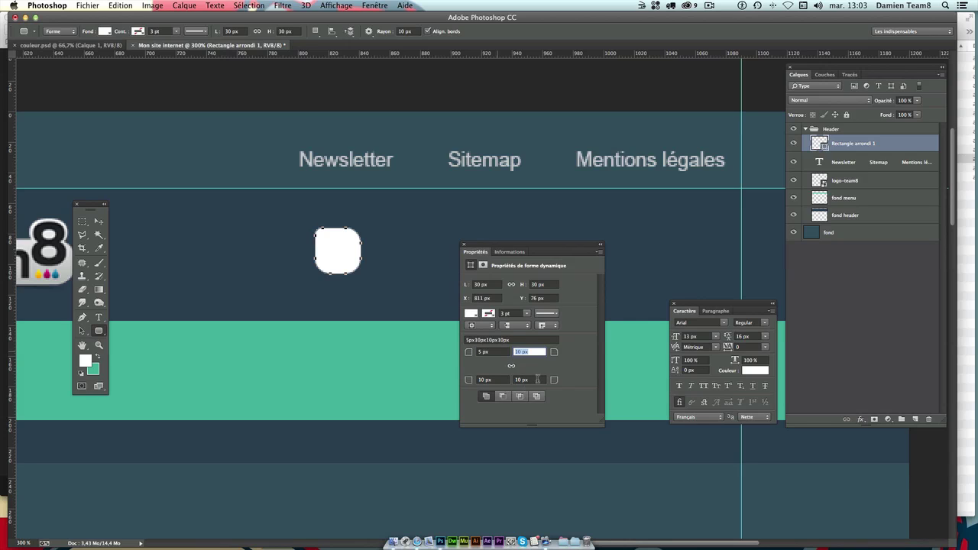
click(537, 379)
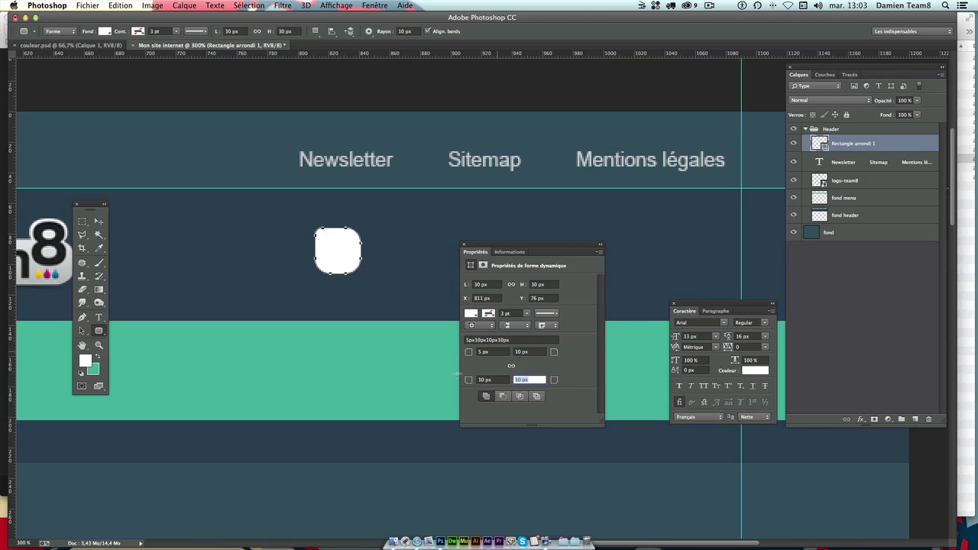
text(10px)
text(5)
key(Tab)
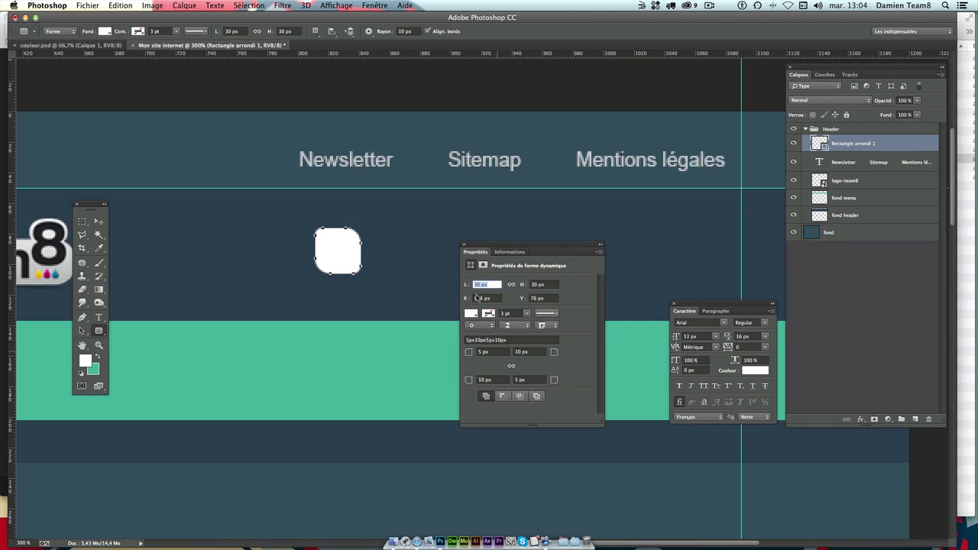
click(494, 351)
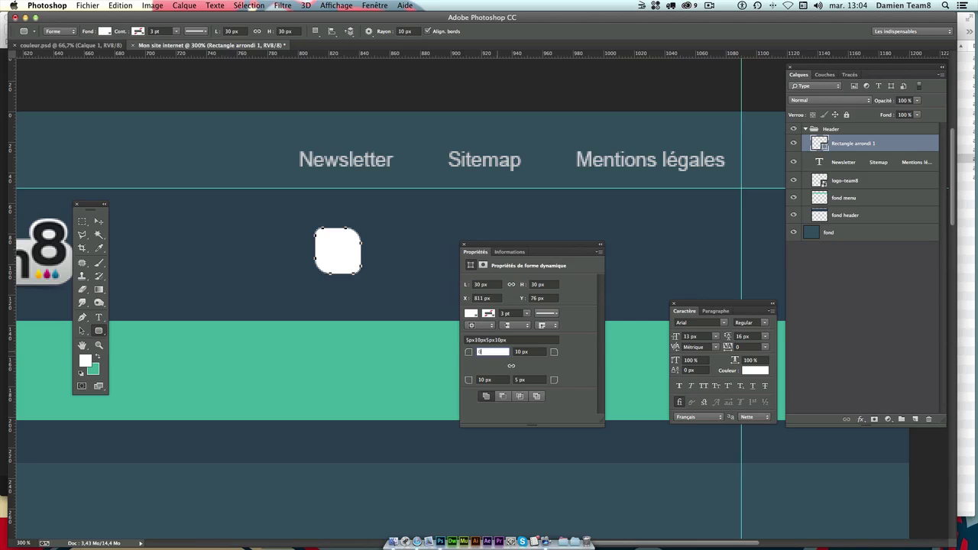
key(Tab)
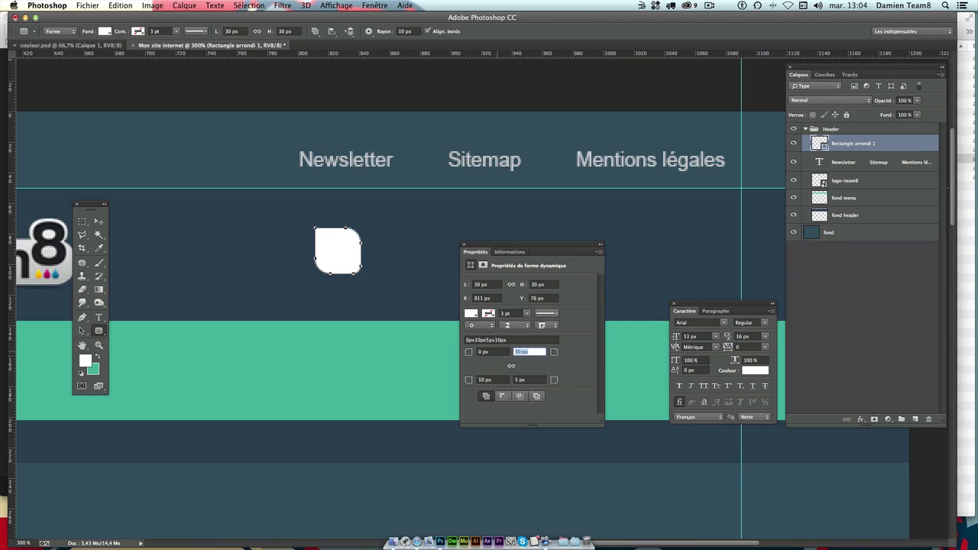
text(5)
key(Tab)
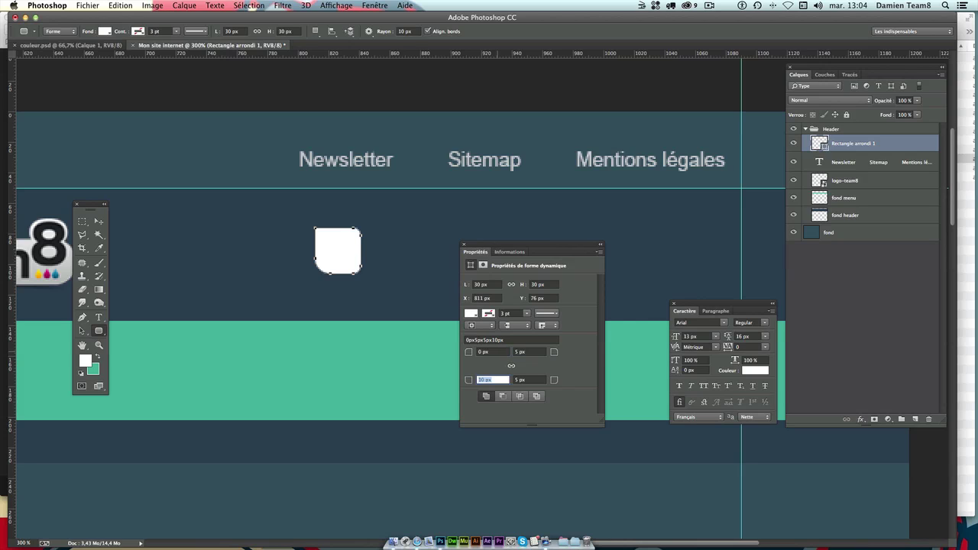
text(0)
key(Tab)
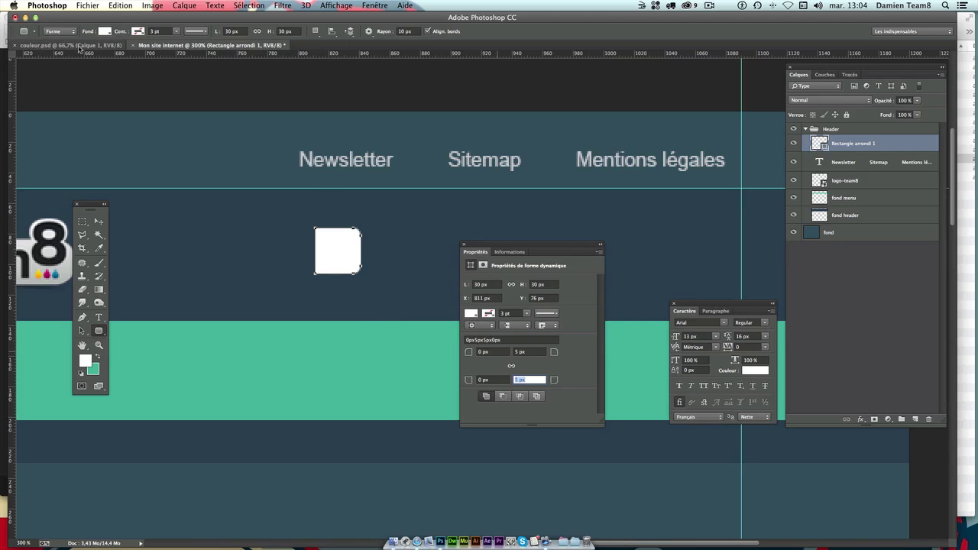
click(471, 314)
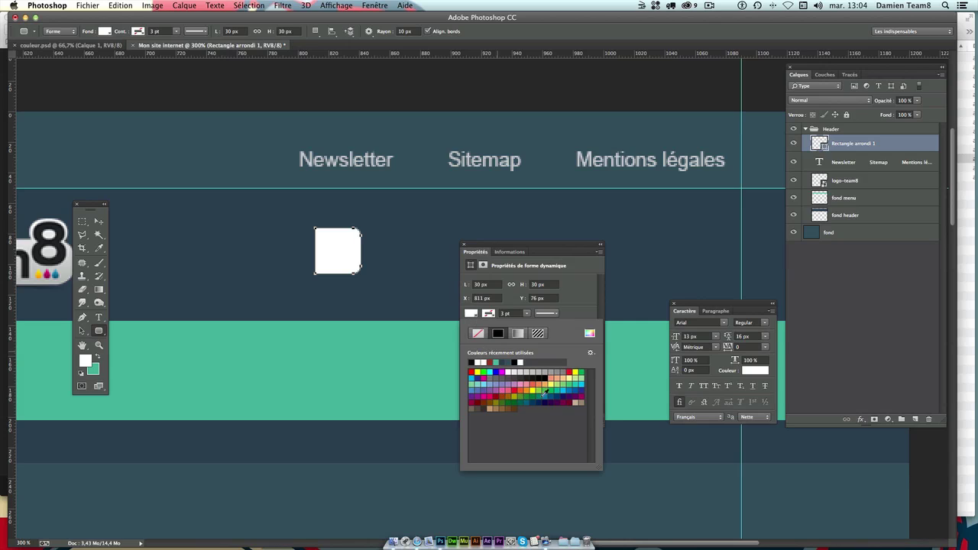
- Sample the red band from couleur.psd as the foreground colour
click(486, 389)
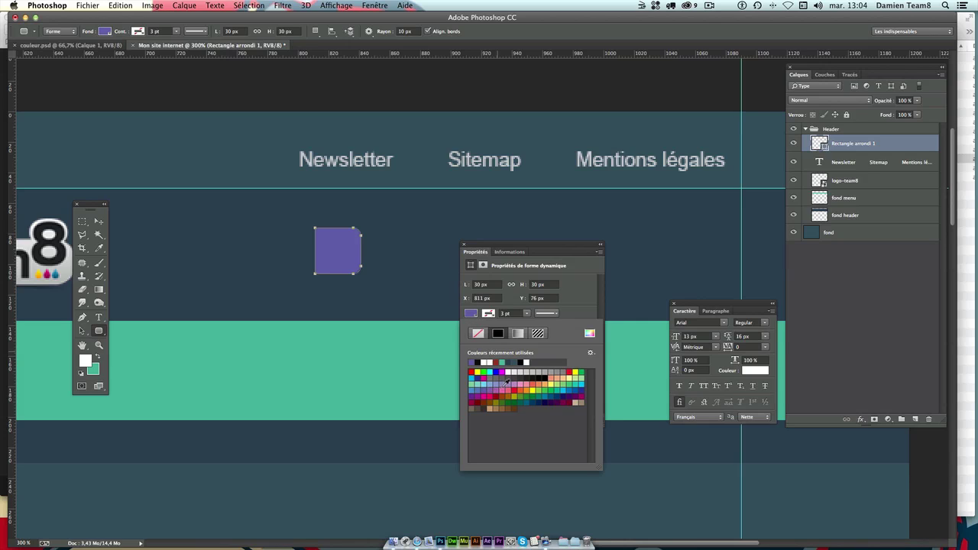
click(505, 384)
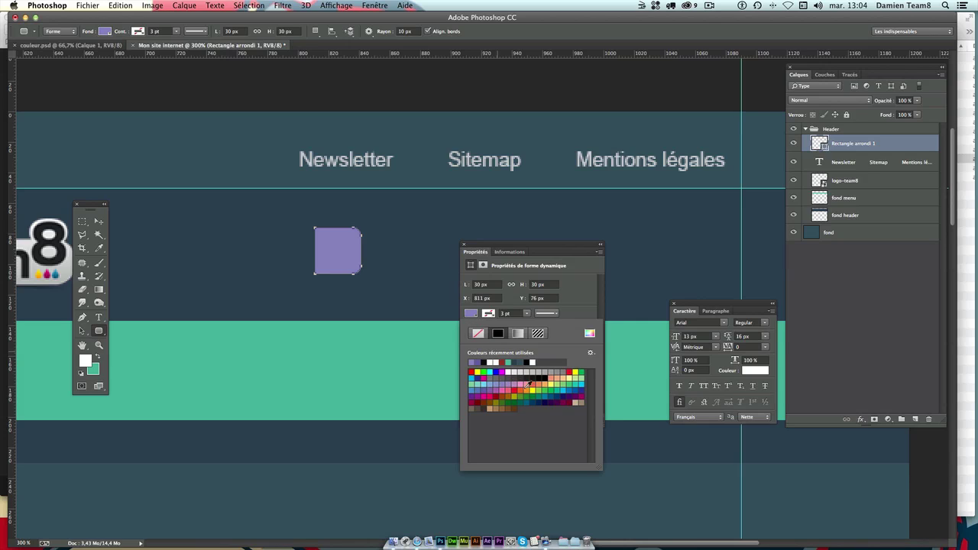
click(54, 46)
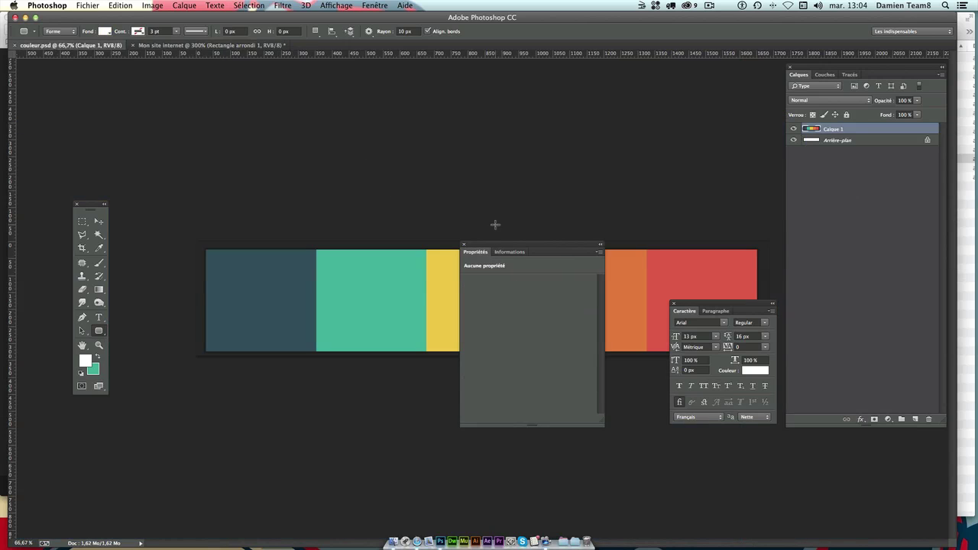
drag(497, 245, 486, 293)
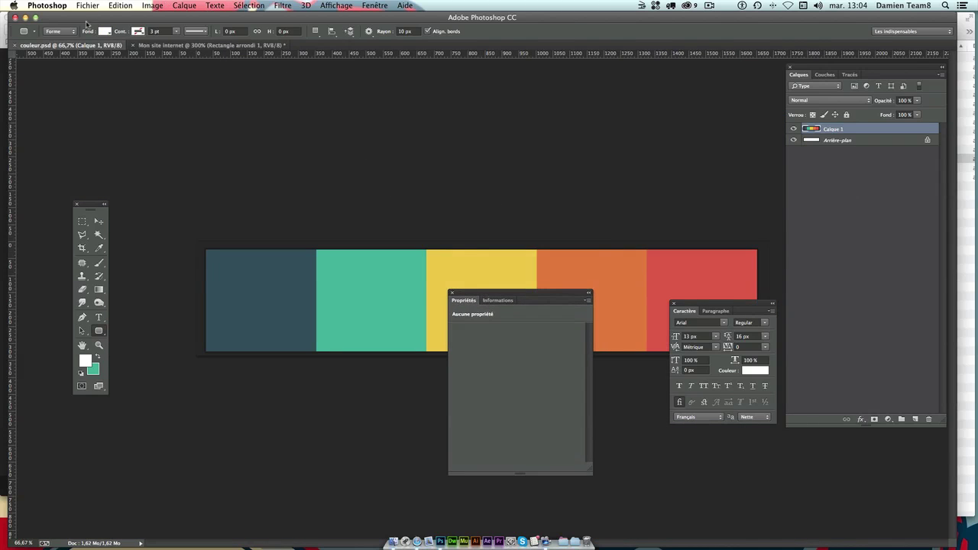
click(85, 360)
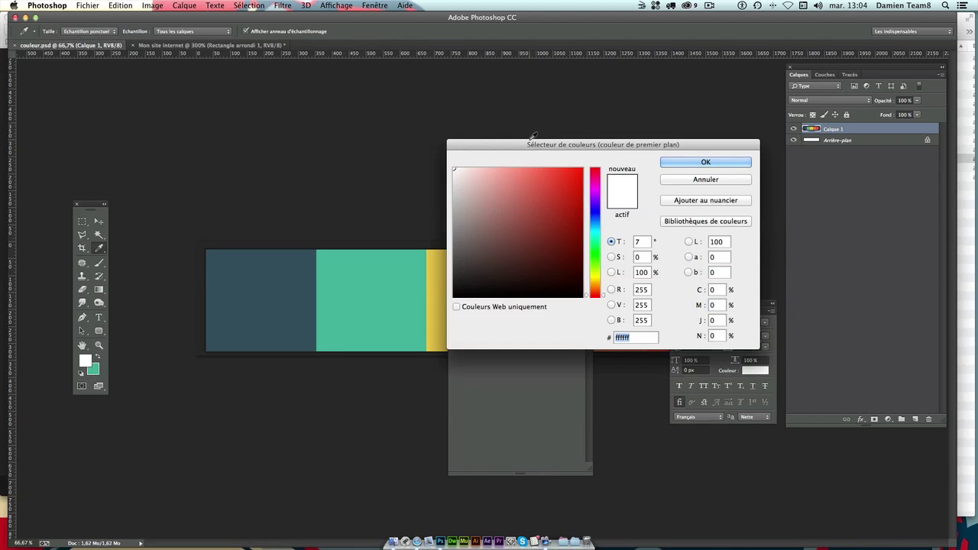
drag(533, 137, 265, 67)
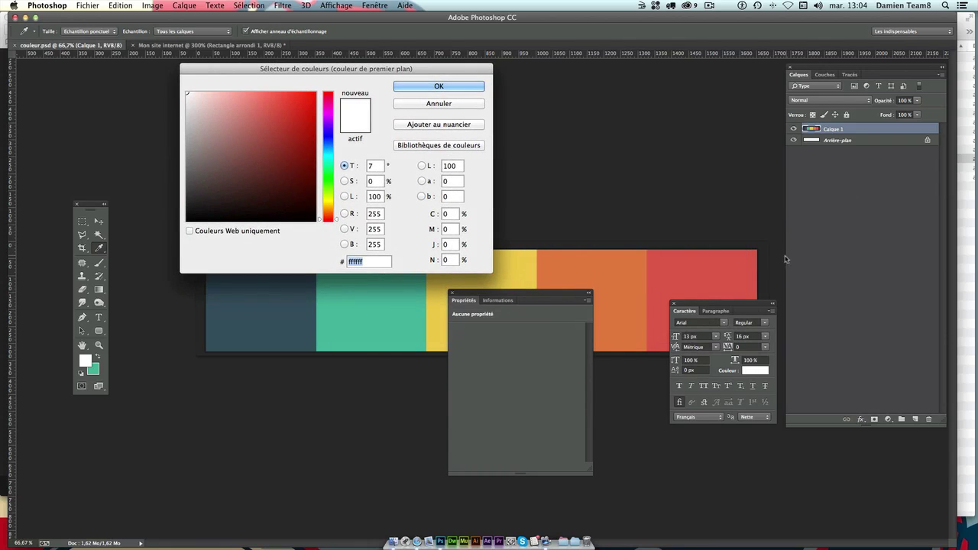
click(719, 266)
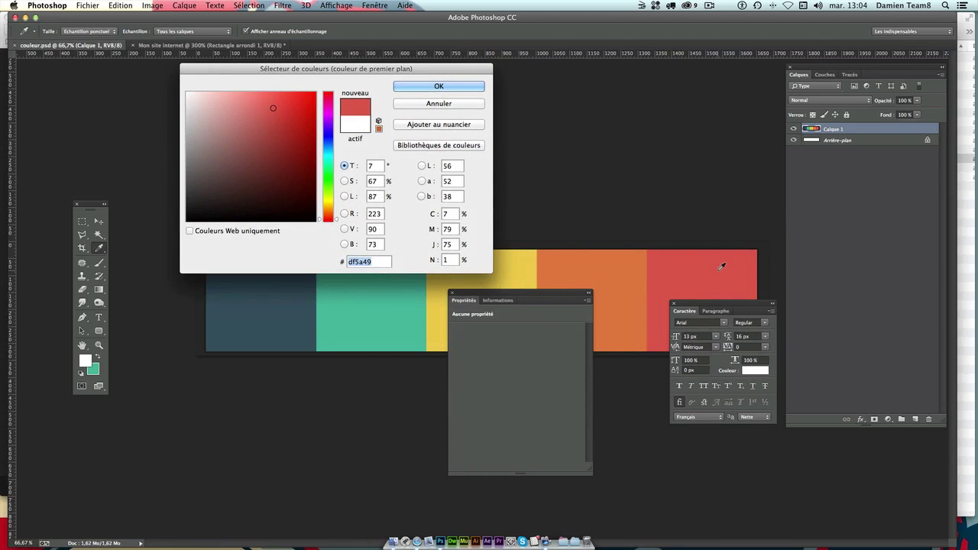
click(437, 87)
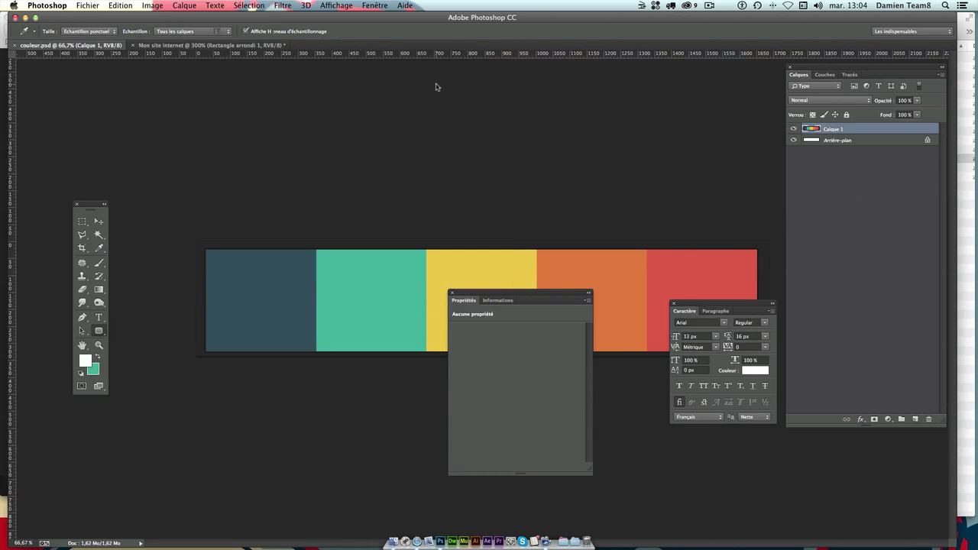
click(155, 45)
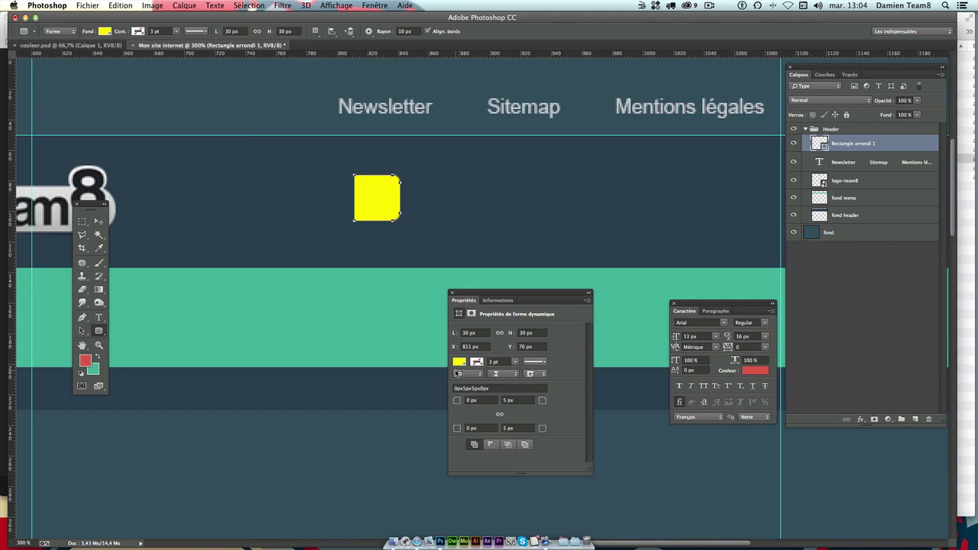
- Fill the small rounded square with the sampled red #df5a49
click(459, 363)
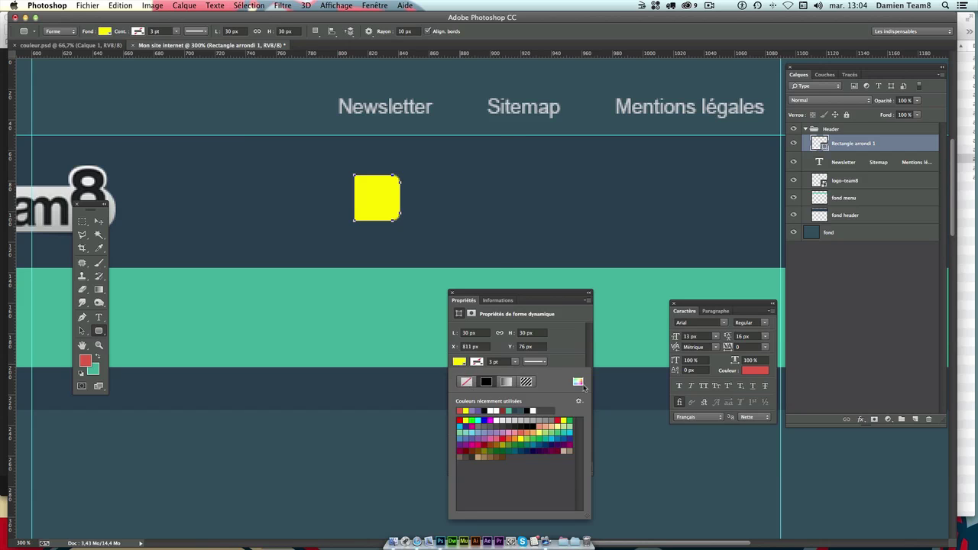
click(581, 383)
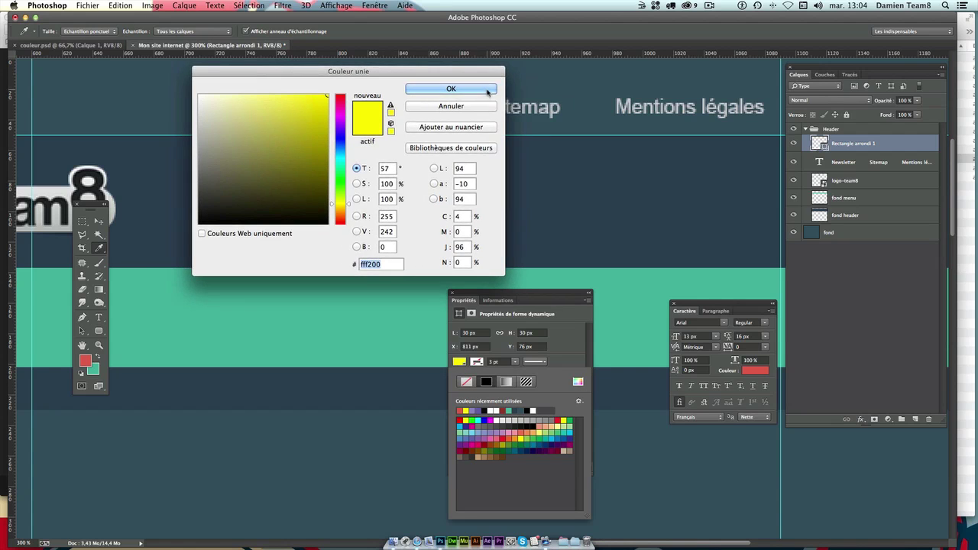
click(470, 107)
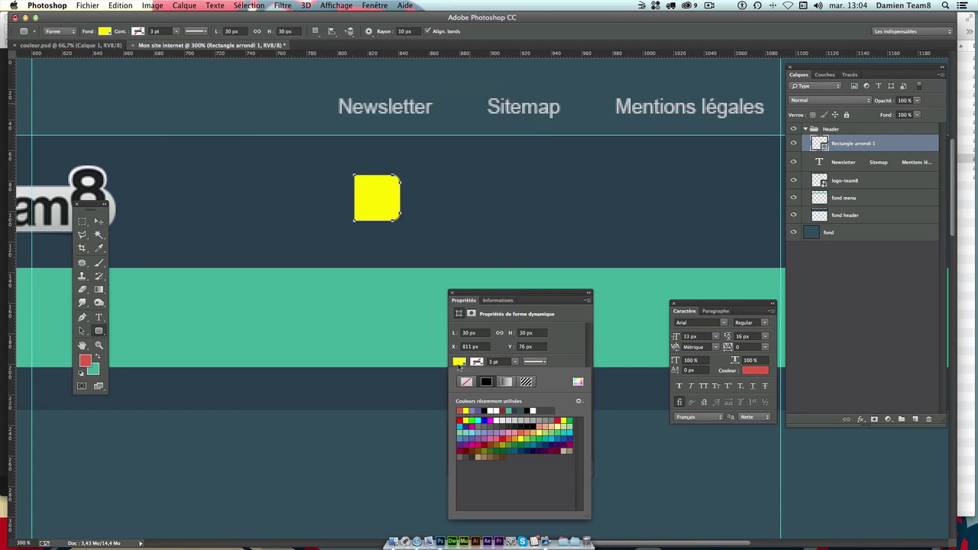
click(459, 363)
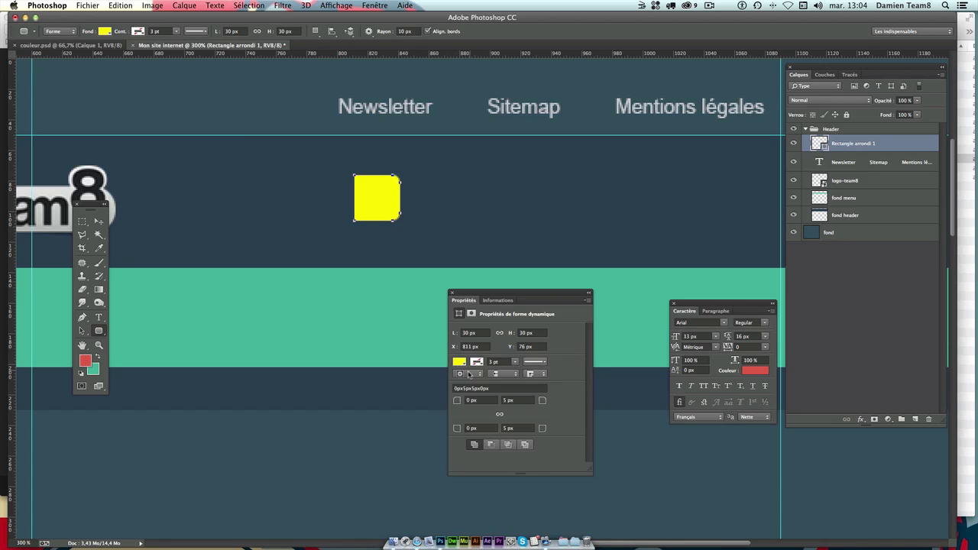
click(460, 362)
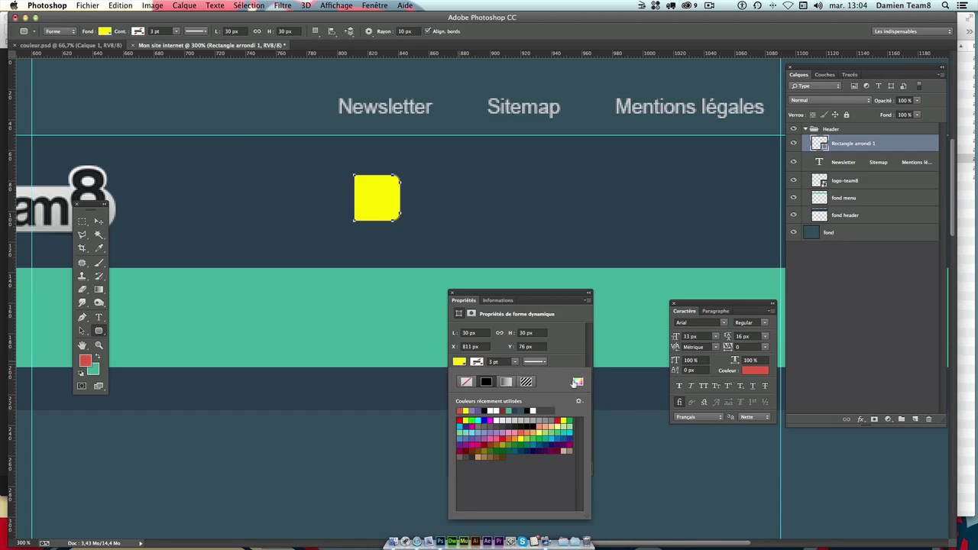
click(578, 382)
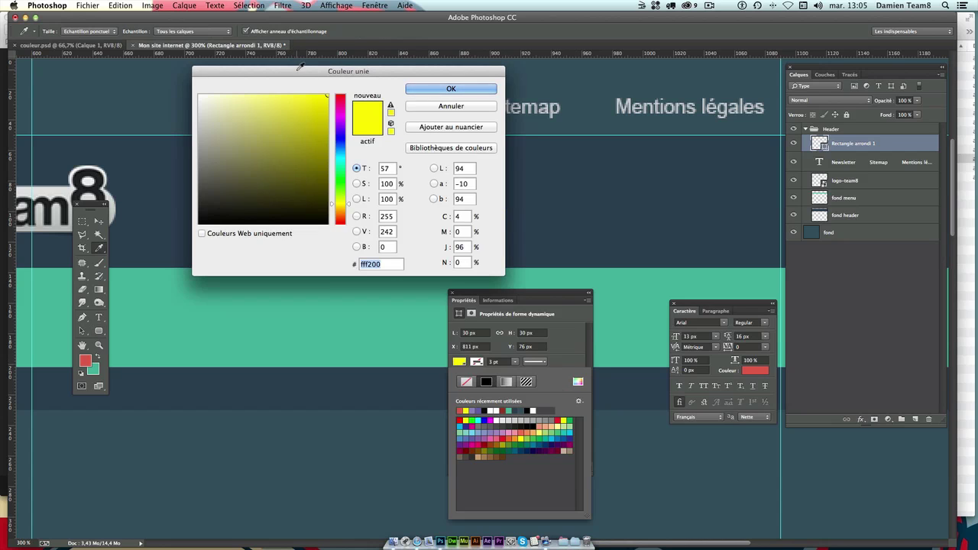
mouse_move(301, 67)
mouse_down()
mouse_move(475, 134)
mouse_move(389, 246)
mouse_move(235, 323)
mouse_move(273, 308)
mouse_up()
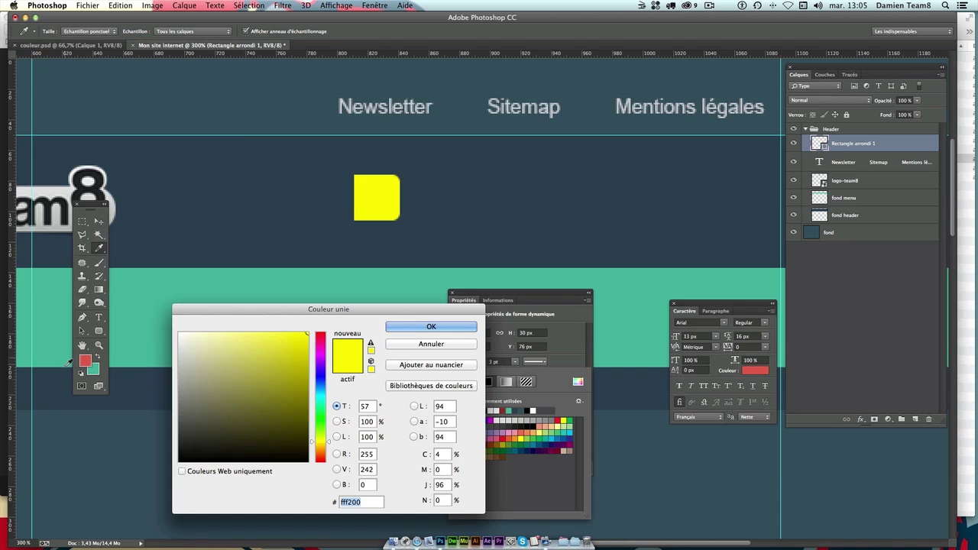
click(86, 358)
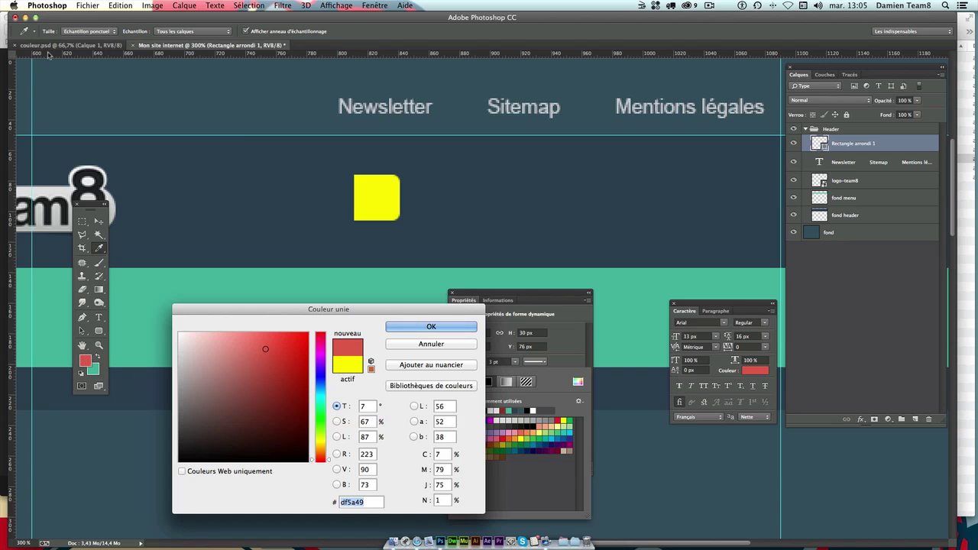
click(423, 328)
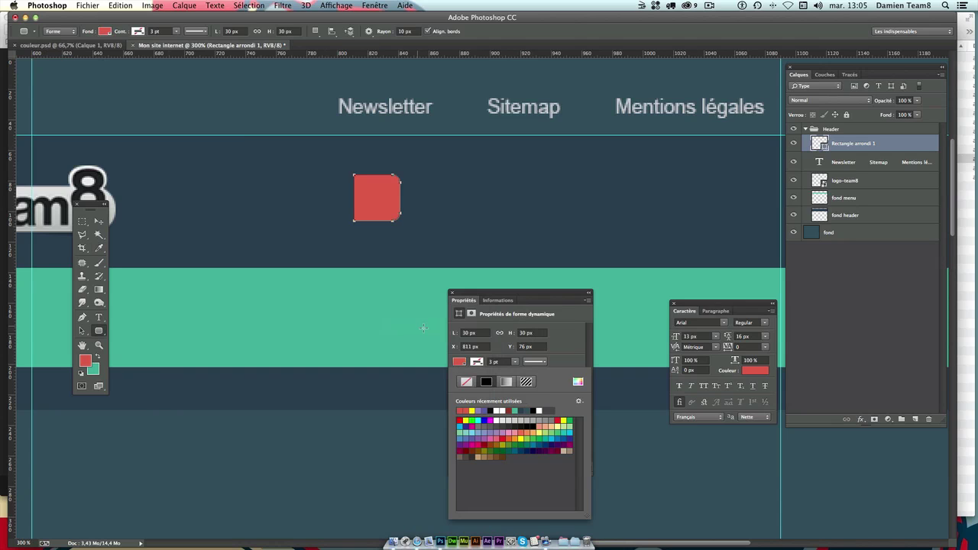
click(98, 222)
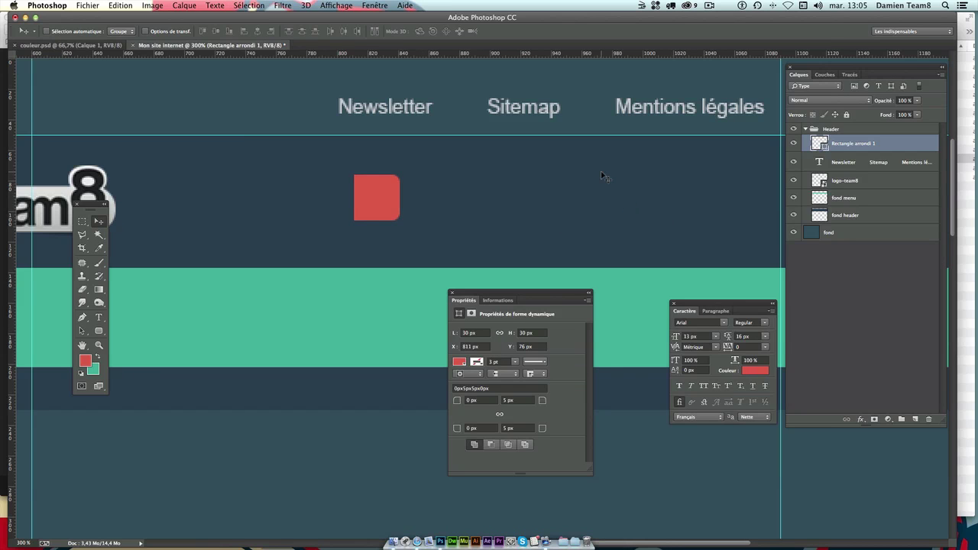
- Move the red square right, under the Mentions légales link
key(super+minus)
key(super+minus)
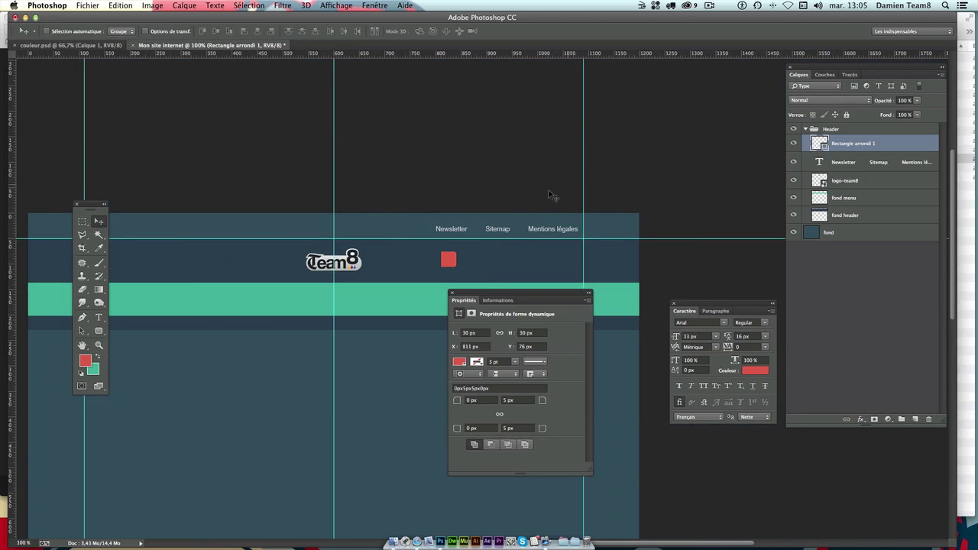
scroll(435, 183, down, 2)
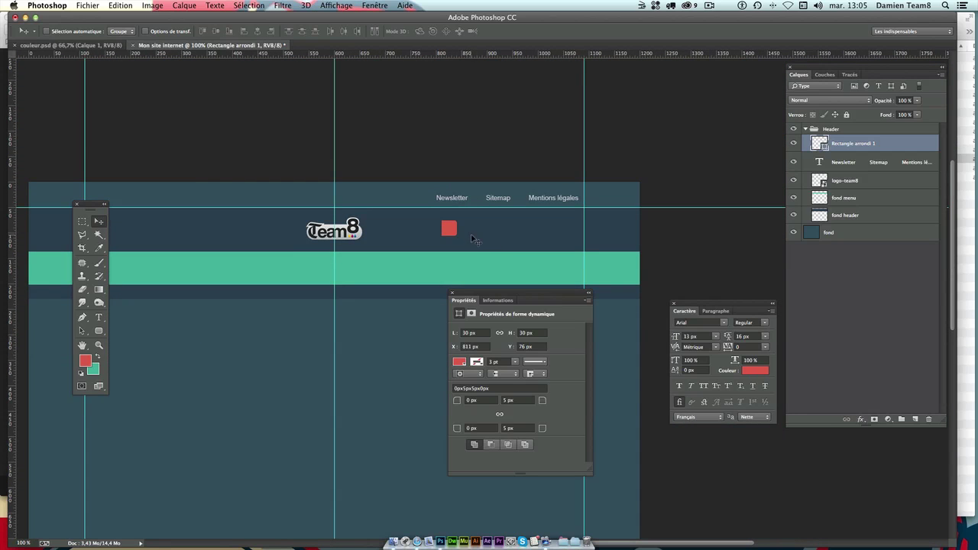
drag(474, 238, 595, 238)
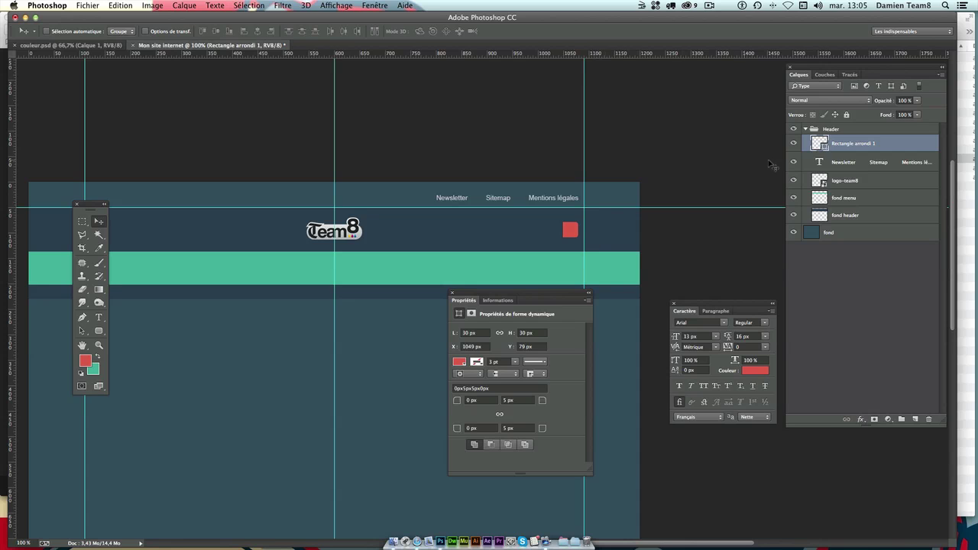
- Rename the rounded rectangle layer to 'recherche orange'
double_click(846, 148)
click(930, 188)
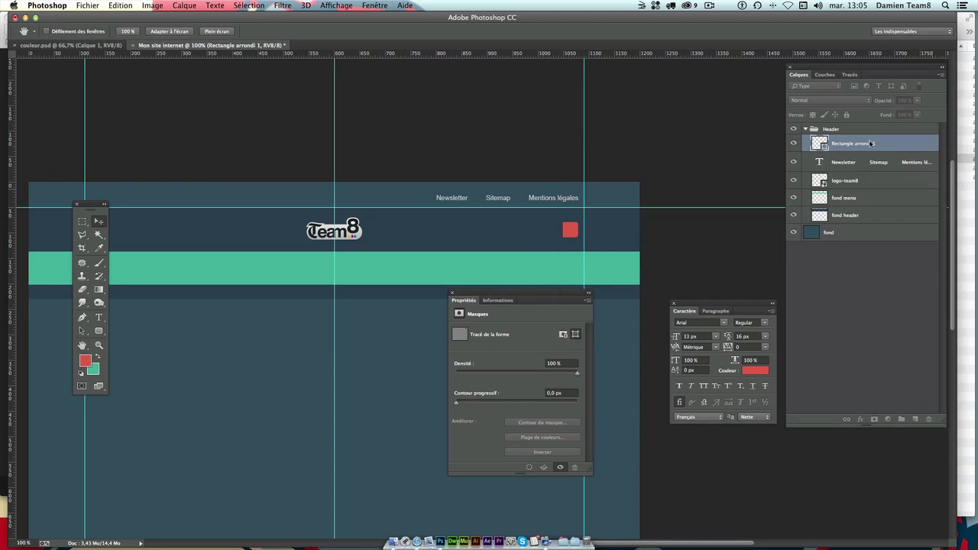
double_click(871, 144)
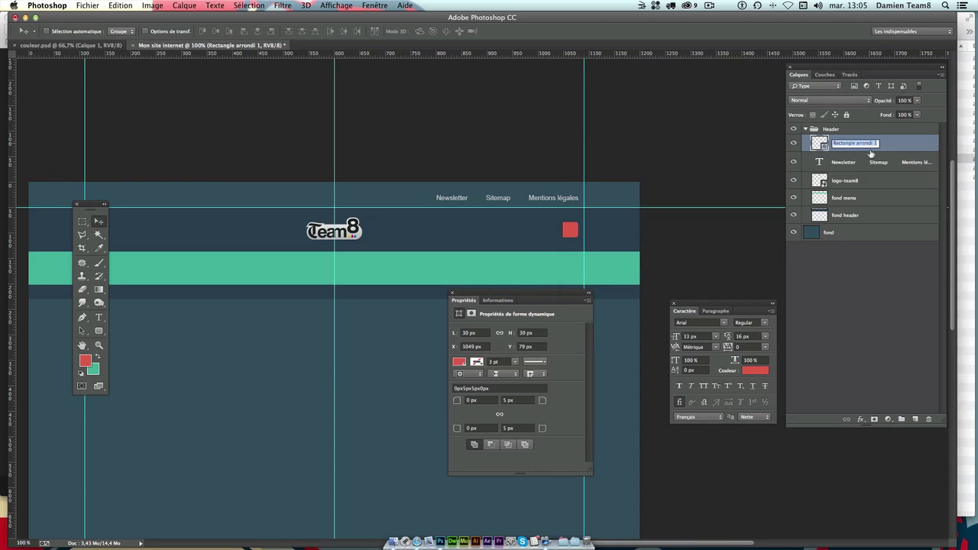
text(R)
key(Return)
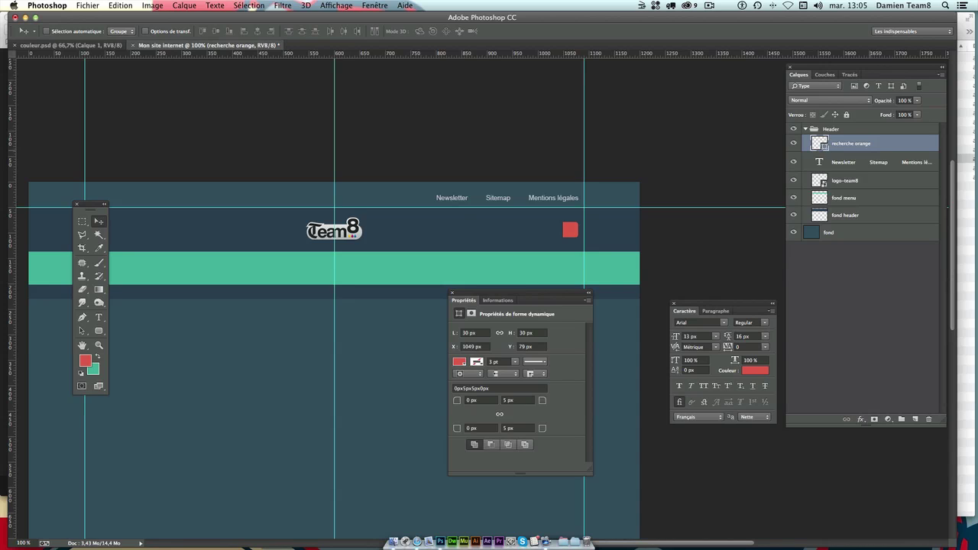
- Start Save As and browse to the maquette-flat/sources folder
click(81, 8)
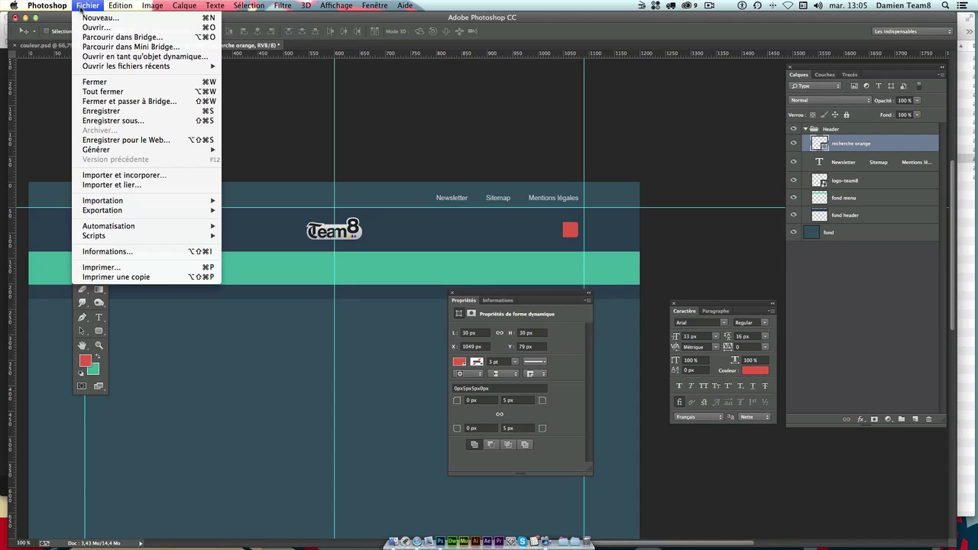
click(112, 121)
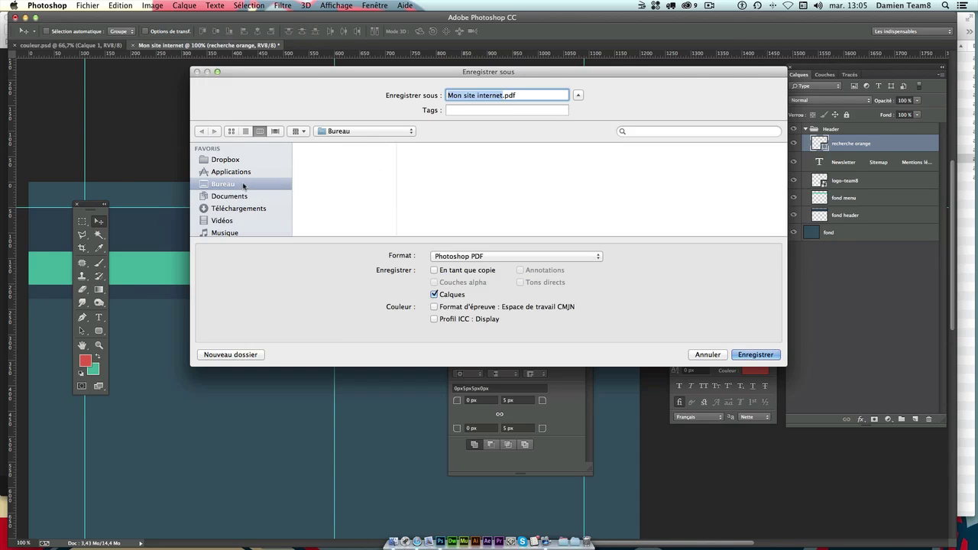
scroll(363, 203, down, 3)
scroll(368, 204, down, 1)
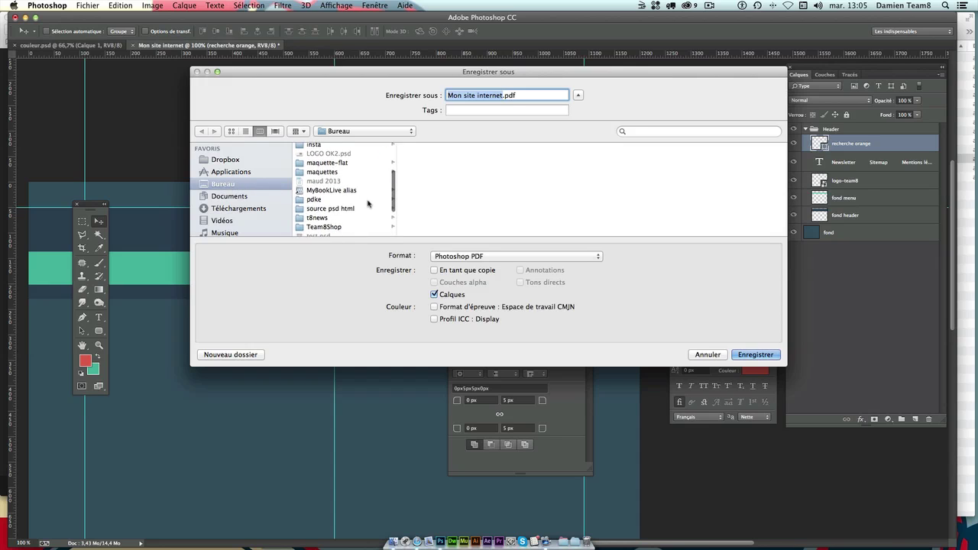
scroll(368, 203, down, 1)
scroll(348, 216, up, 5)
scroll(348, 217, down, 3)
scroll(354, 218, down, 4)
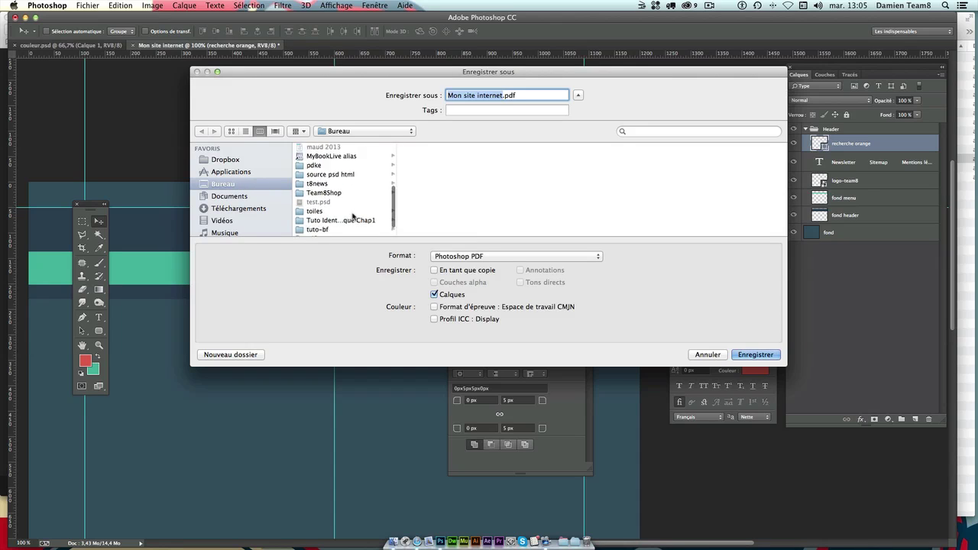
scroll(353, 217, down, 2)
scroll(351, 205, up, 5)
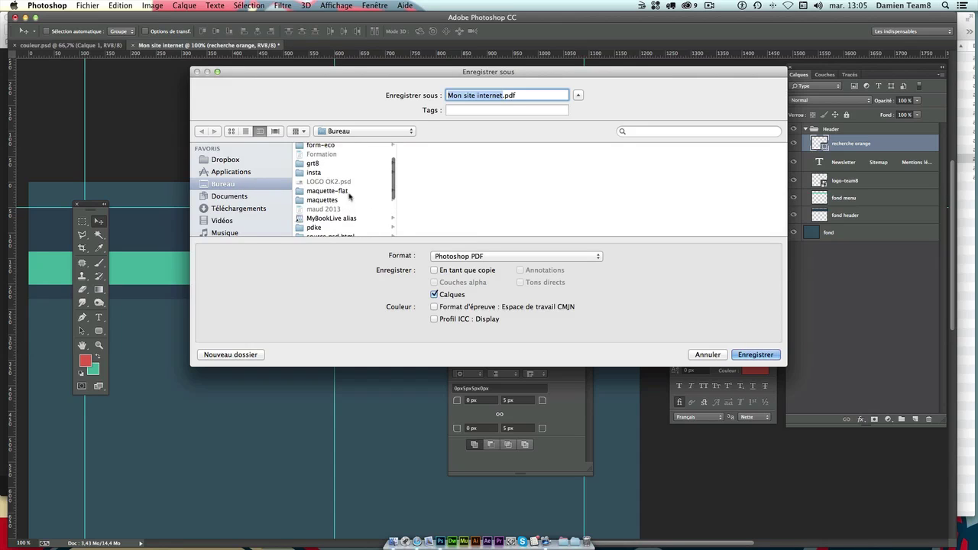
scroll(330, 175, up, 2)
scroll(329, 177, down, 4)
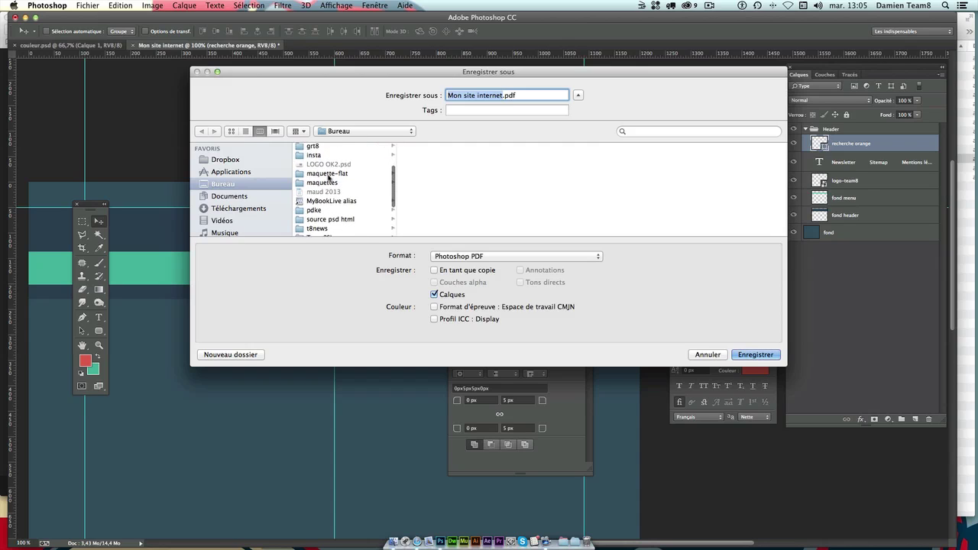
scroll(329, 178, down, 1)
click(325, 164)
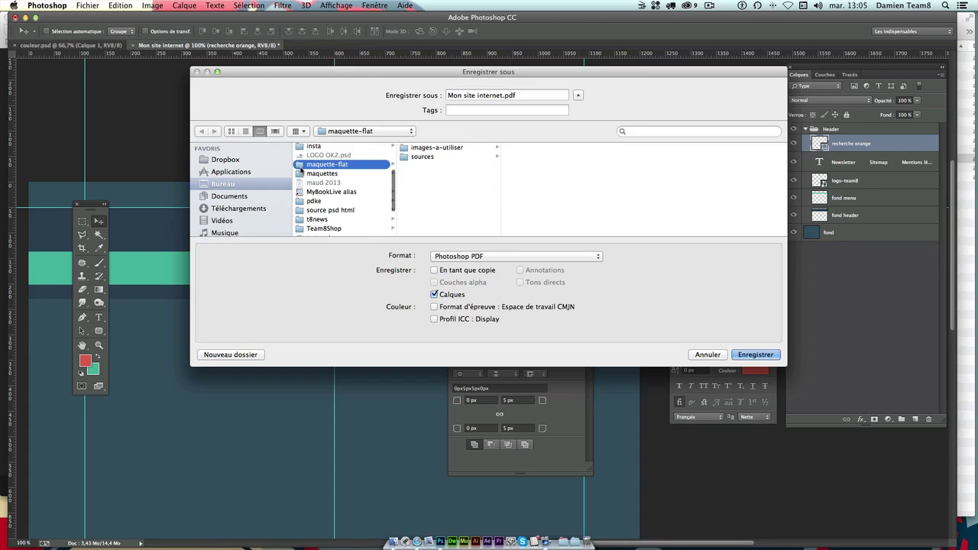
click(420, 159)
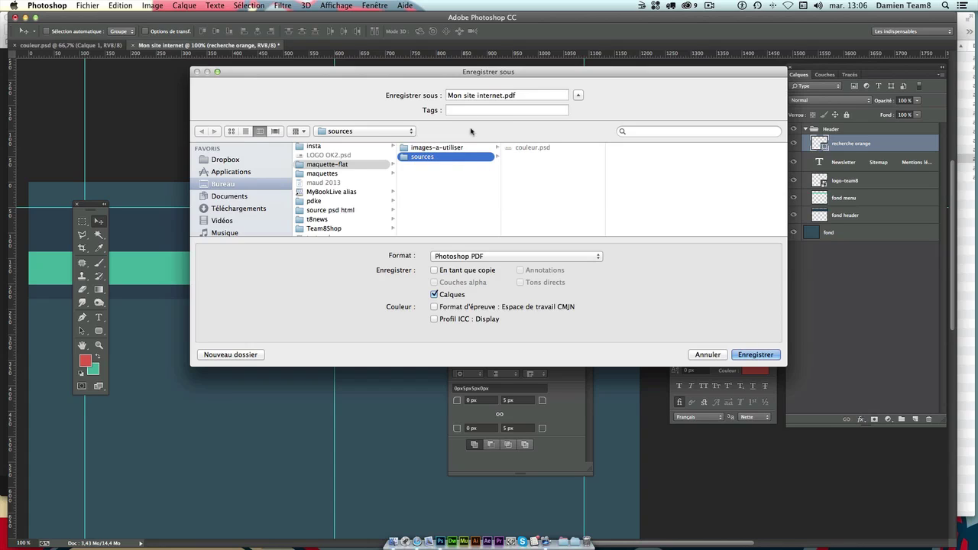
- Save as Photoshop format named maquette, accepting maximum compatibility
click(503, 96)
click(496, 257)
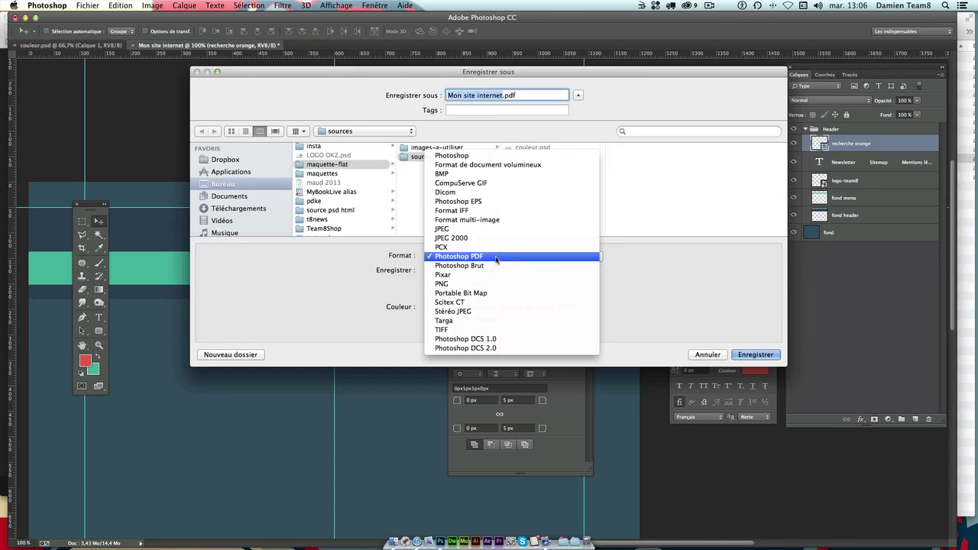
click(486, 156)
click(503, 95)
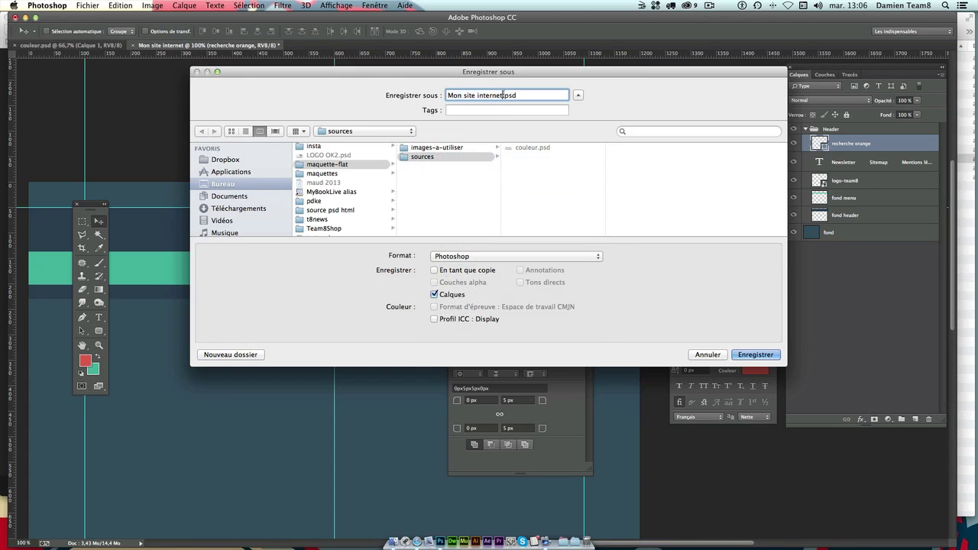
drag(503, 95, 448, 95)
text(maque)
text(tte)
click(756, 355)
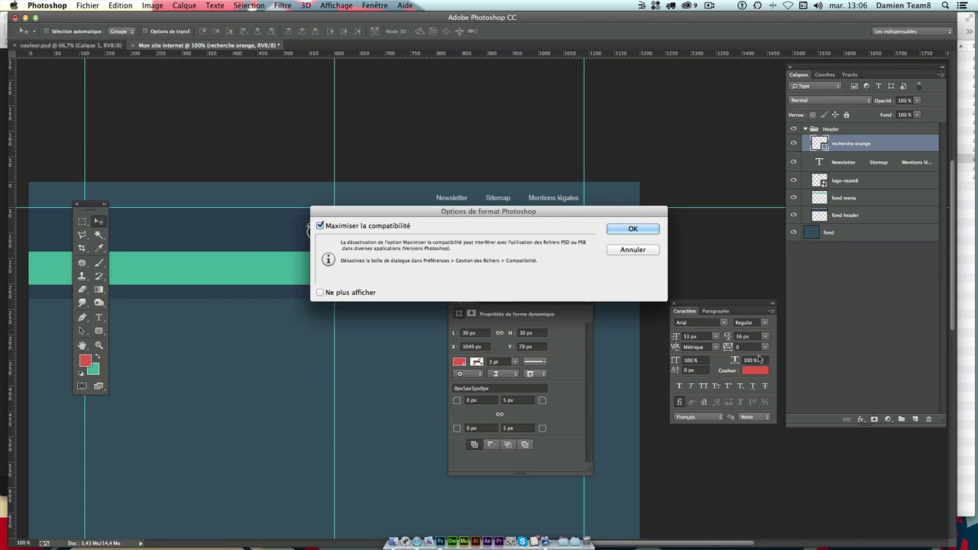
click(646, 230)
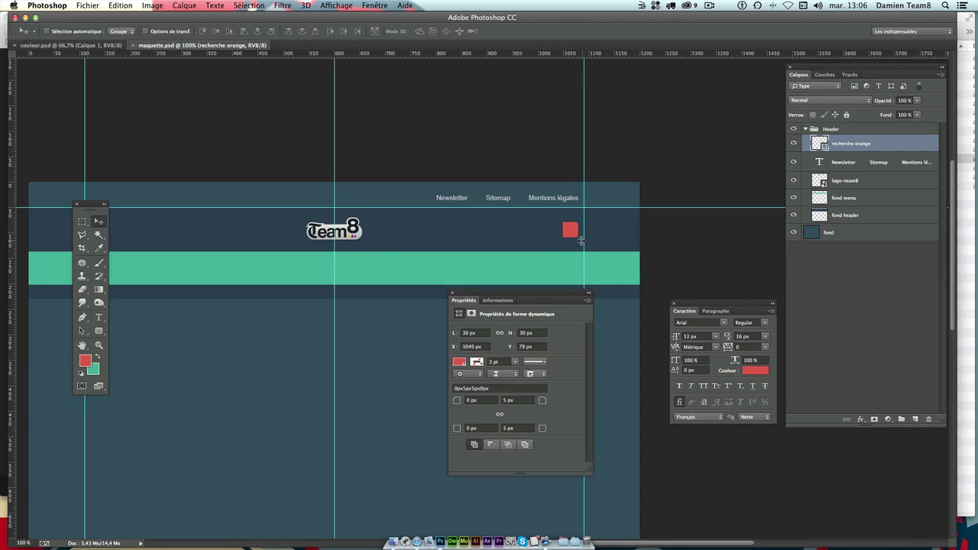
- Drag ico-loupe.png from the images-a-utiliser folder onto the mockup canvas
click(962, 32)
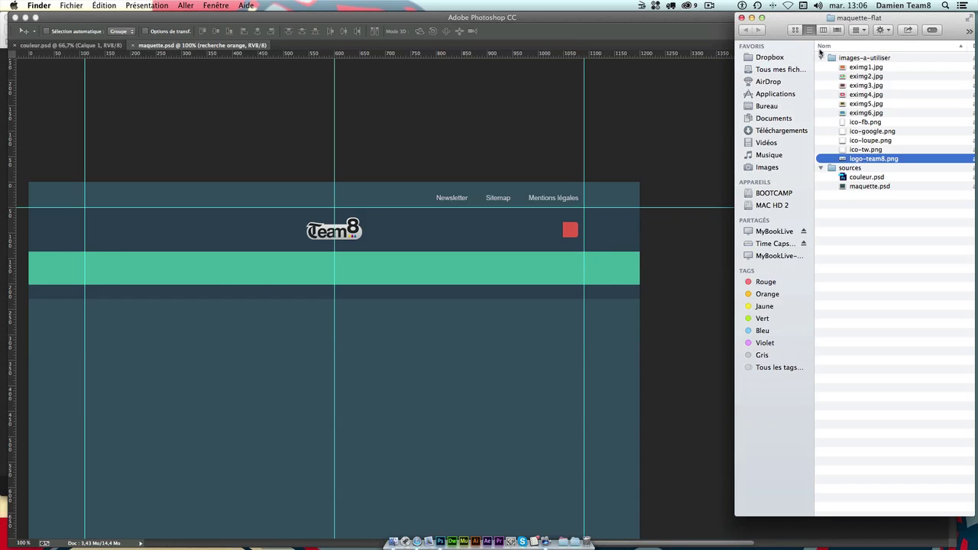
click(866, 59)
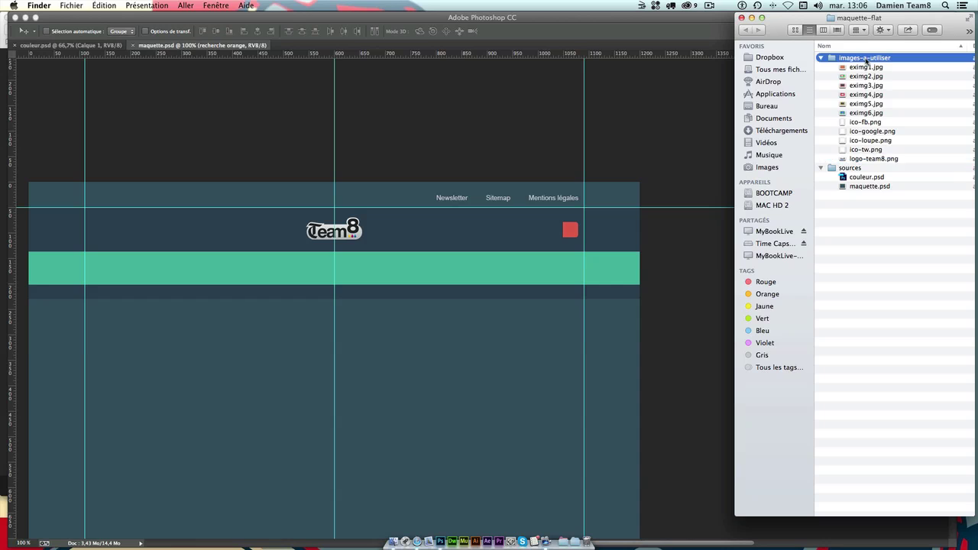
click(863, 141)
drag(845, 143, 570, 234)
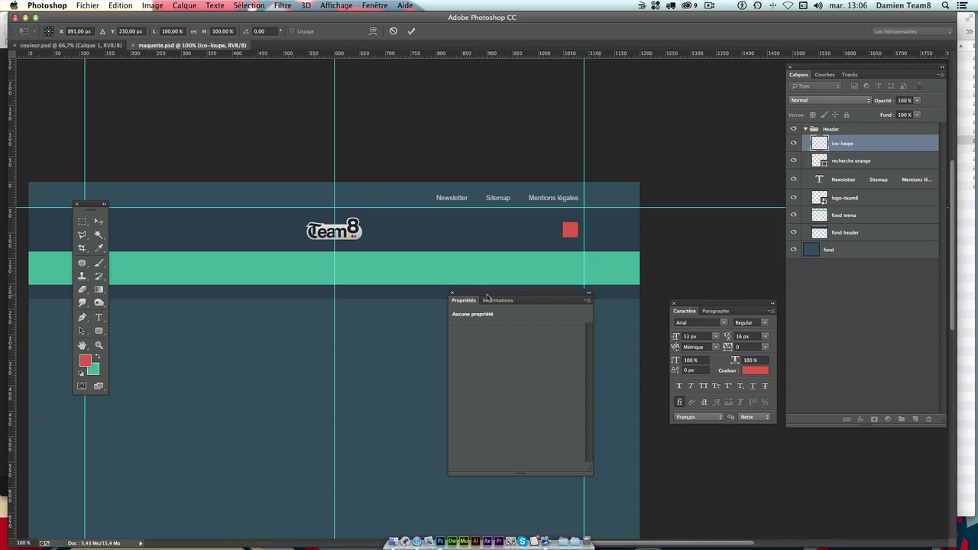
- Commit the magnifier icon placement and position it on the red square
mouse_move(463, 293)
mouse_down()
mouse_move(587, 364)
mouse_move(489, 283)
mouse_up()
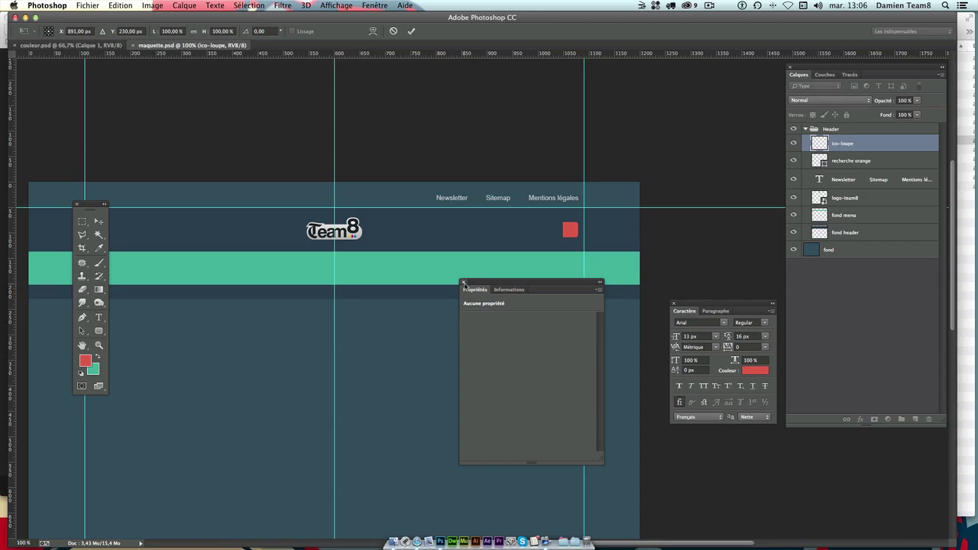
click(463, 282)
key(Return)
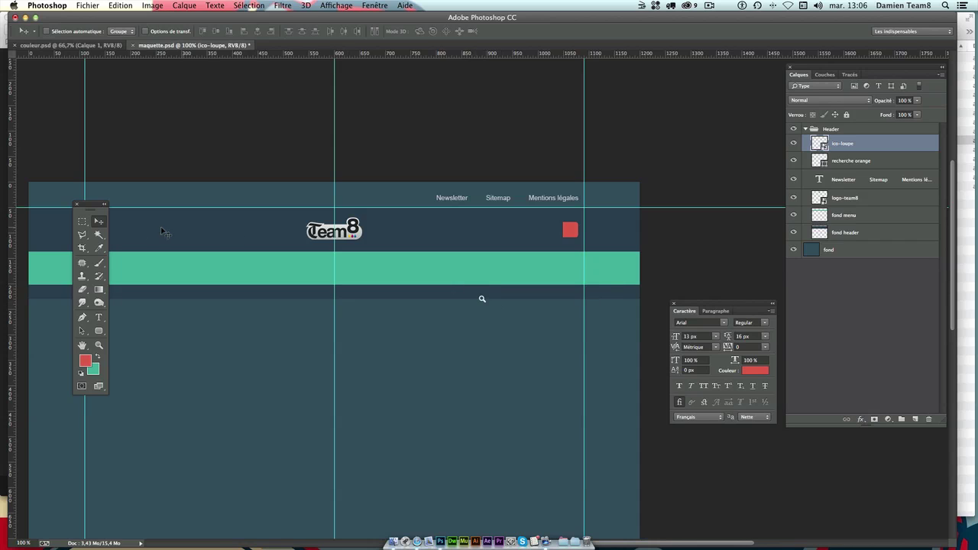
drag(491, 392, 549, 314)
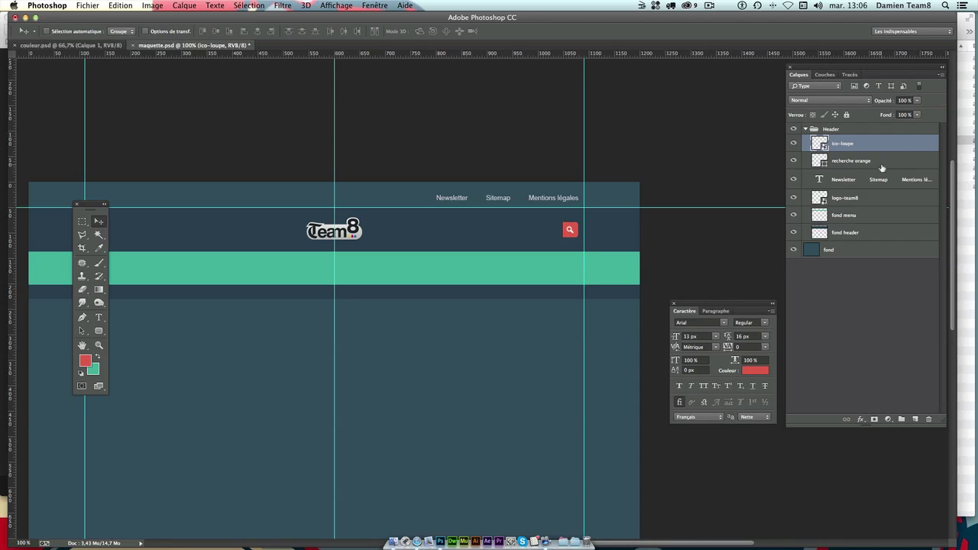
- Link ico-loupe and recherche orange with Lier les calques, then select recherche orange alone
shift+click(845, 162)
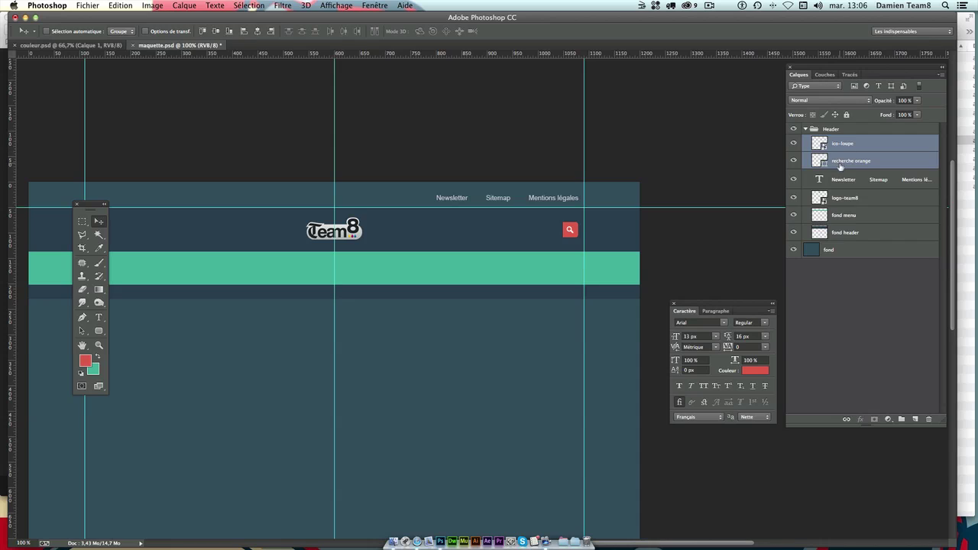
click(862, 146)
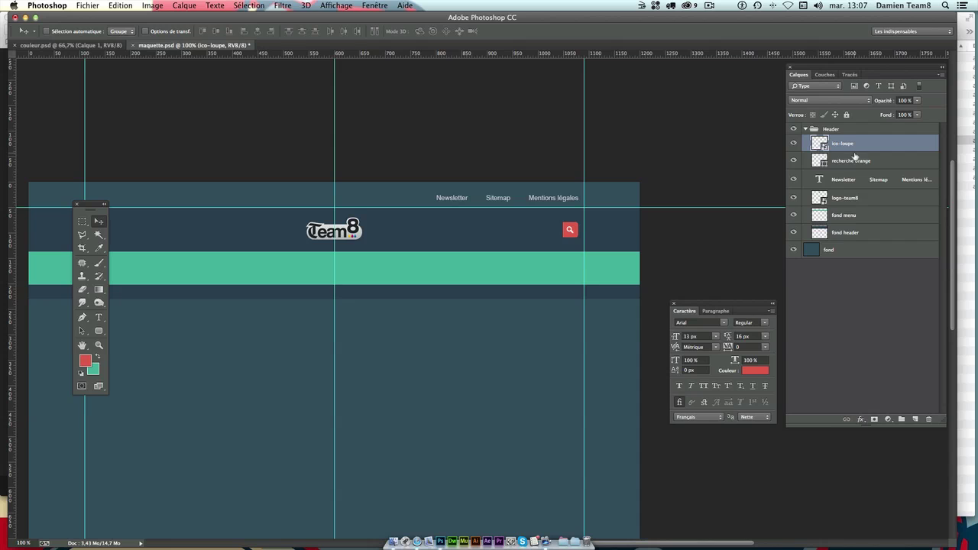
shift+click(856, 161)
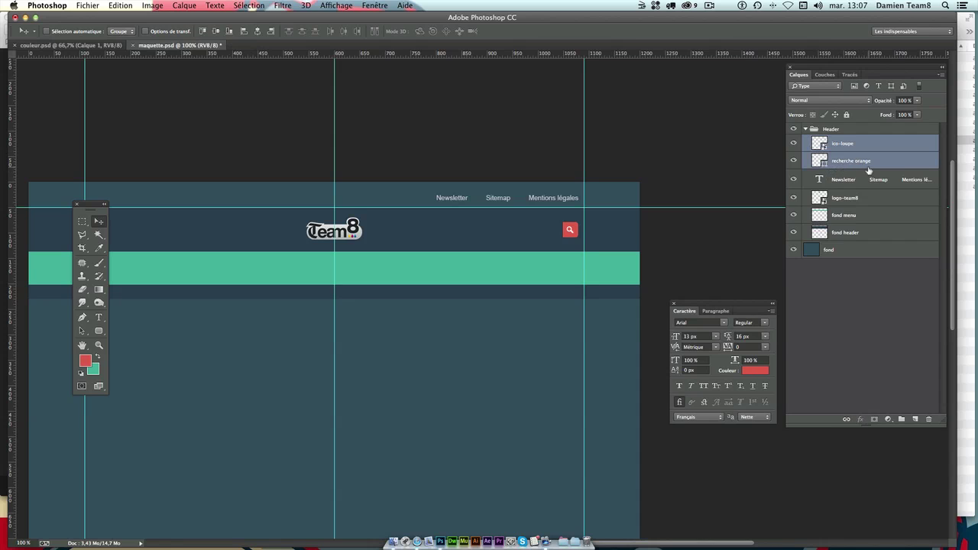
right_click(901, 167)
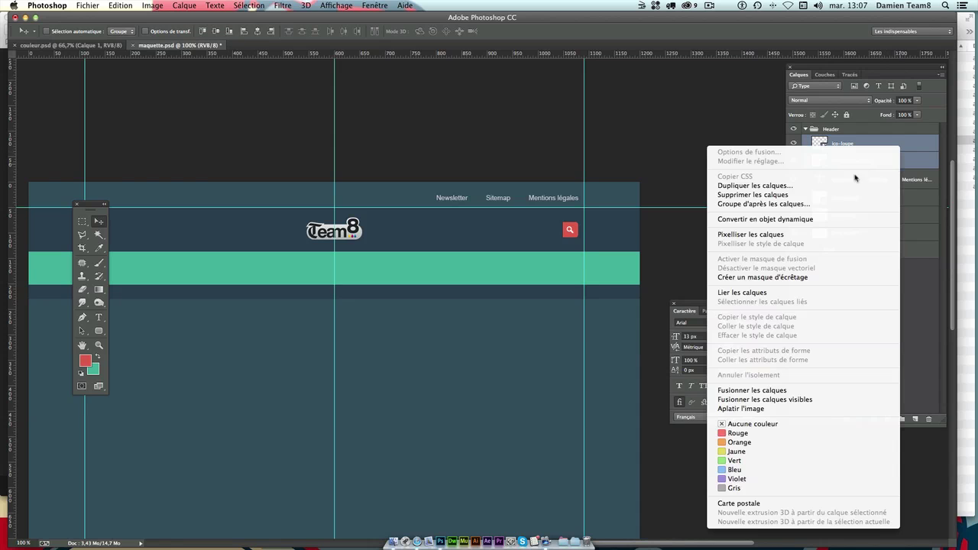
click(791, 291)
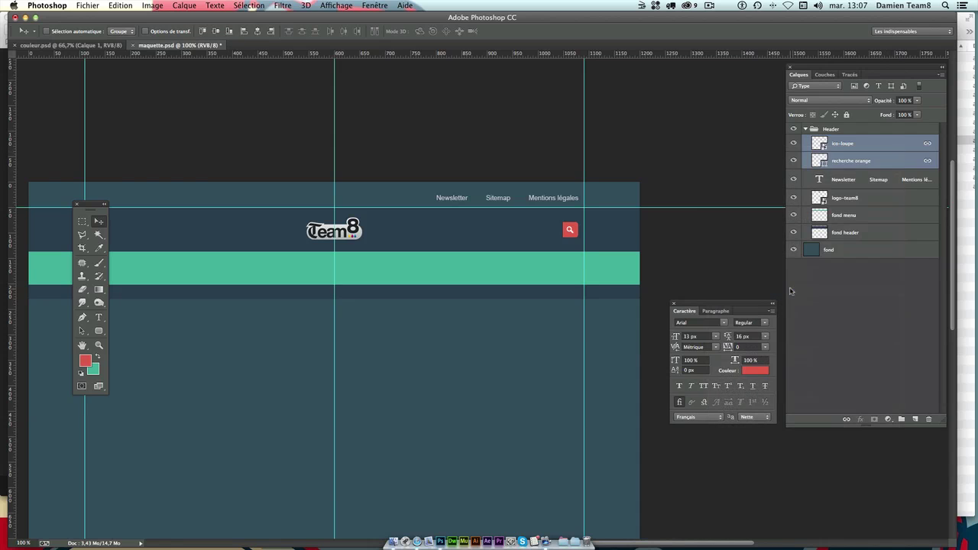
click(877, 222)
click(858, 162)
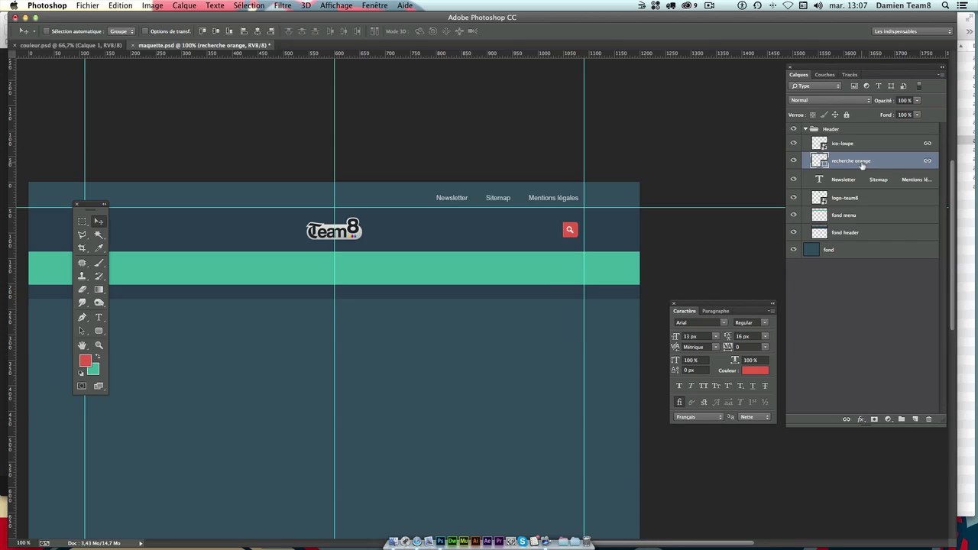
- Move the linked search button so it sits slightly lower in the header
drag(524, 240, 263, 246)
drag(274, 243, 575, 256)
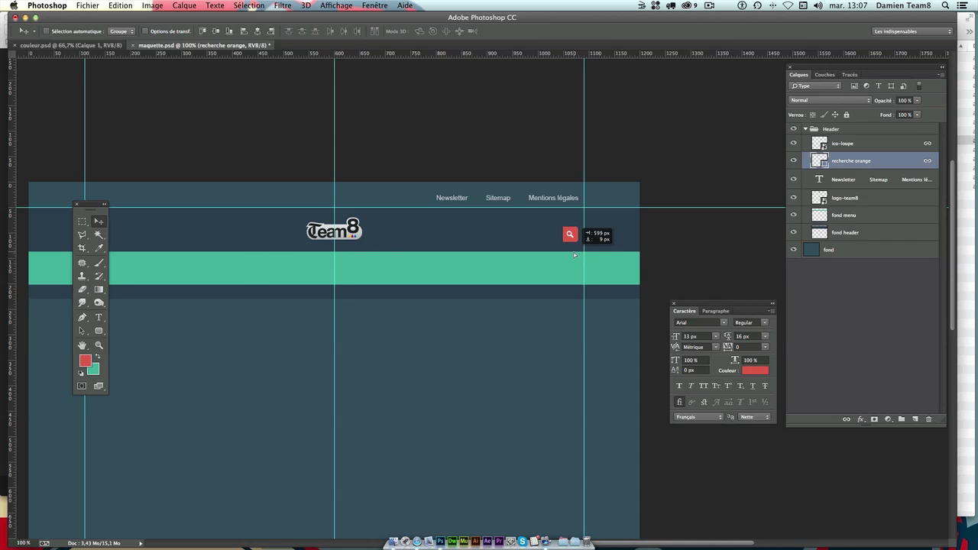
drag(575, 255, 575, 255)
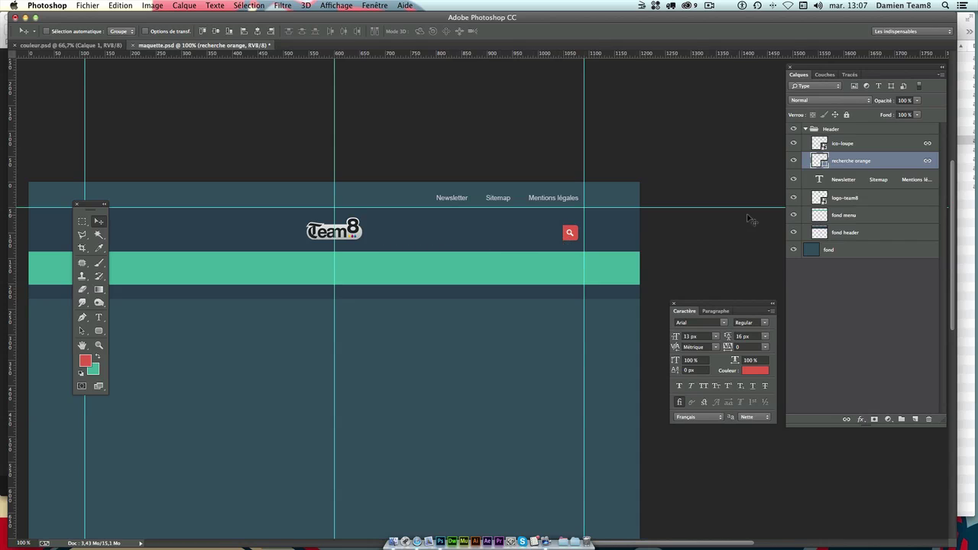
- Add, rename and delete a test layer, then reveal the rounded rectangle shape options
click(916, 419)
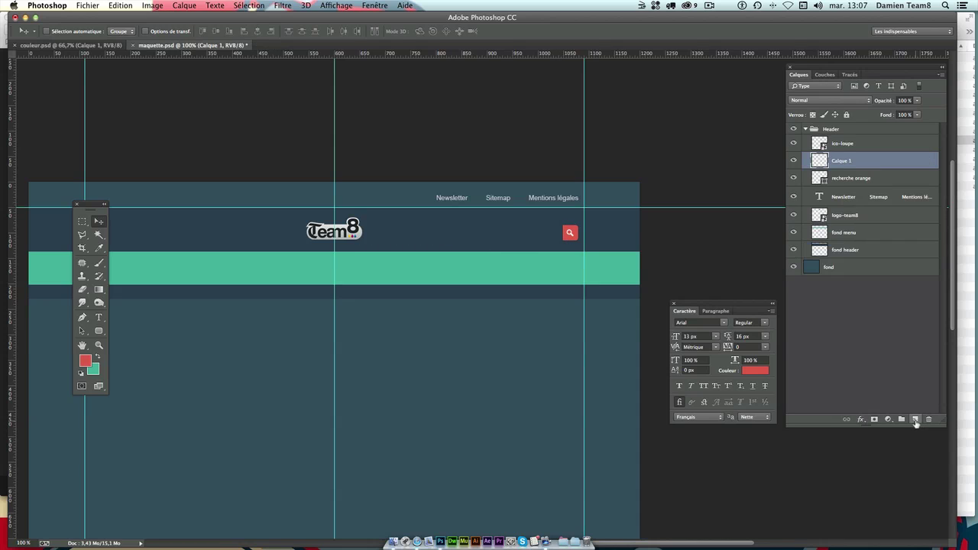
double_click(845, 161)
key(Return)
drag(885, 163, 929, 419)
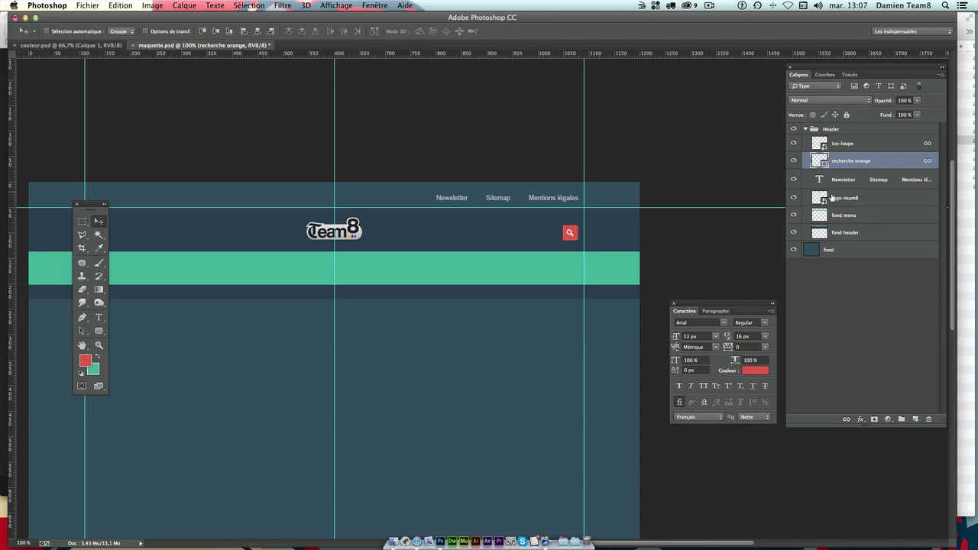
drag(105, 337, 153, 344)
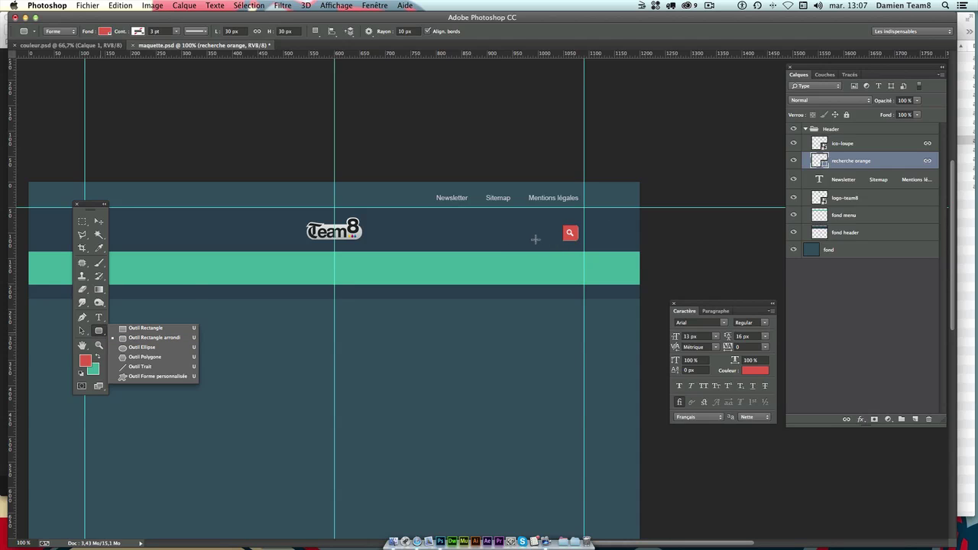
- Draw a rounded rectangle left of the search button and set its width to 240 px
click(537, 240)
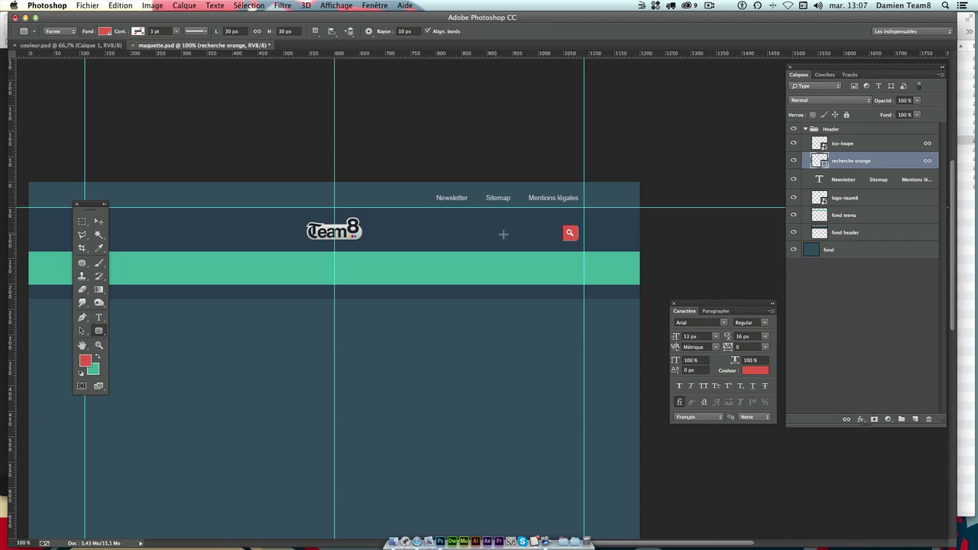
mouse_move(547, 240)
mouse_down()
mouse_move(414, 224)
mouse_move(425, 225)
mouse_up()
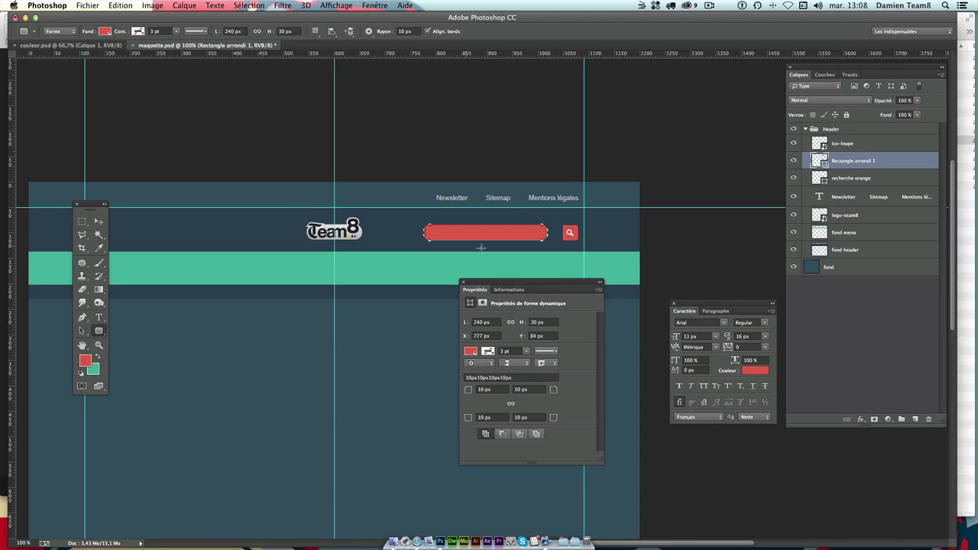
click(495, 322)
key(Tab)
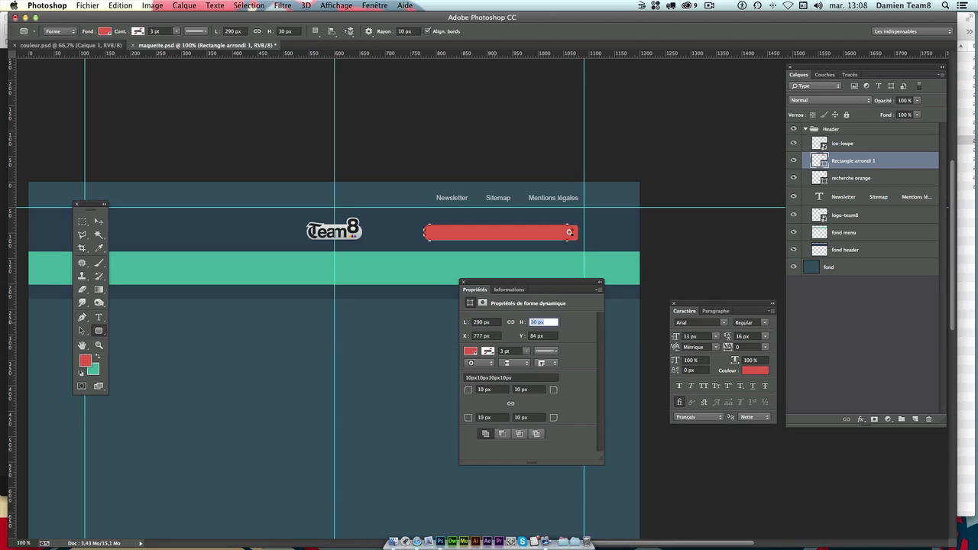
click(476, 322)
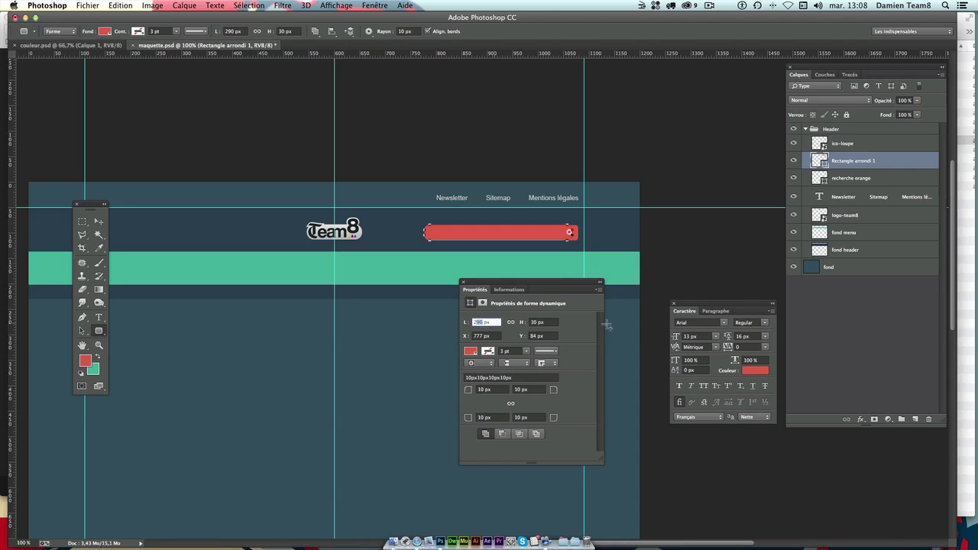
text(24)
key(Tab)
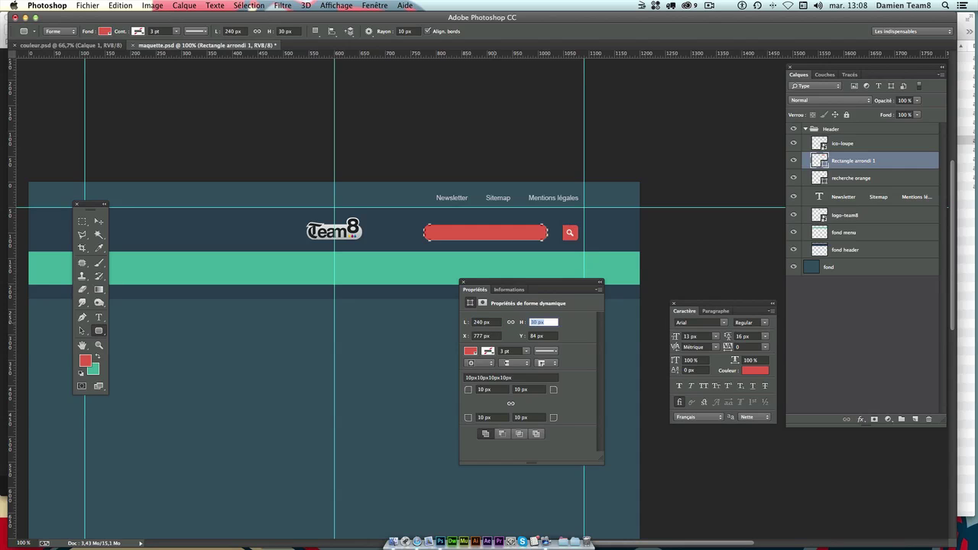
click(471, 352)
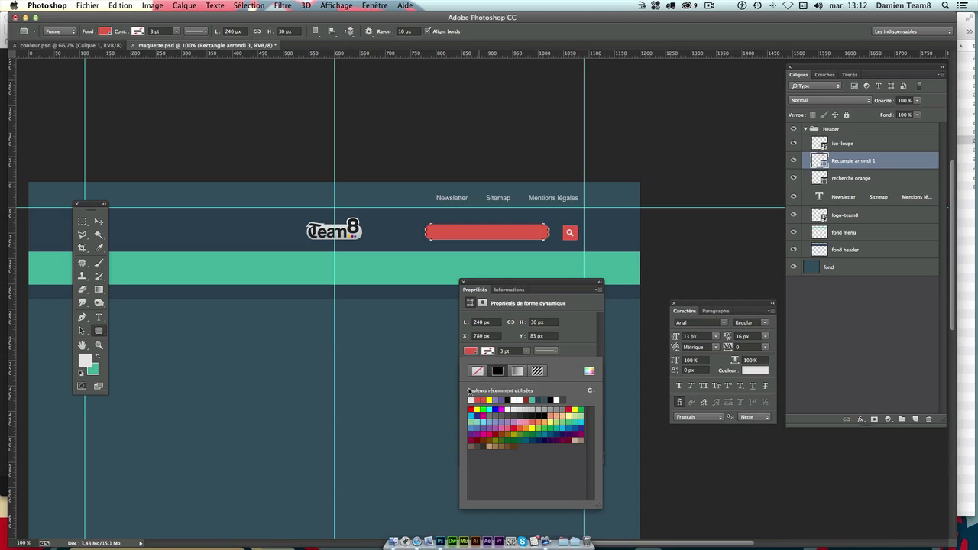
- Change Rectangle arrondi 1's fill to light grey #e5e5e5 in the colour picker
click(588, 371)
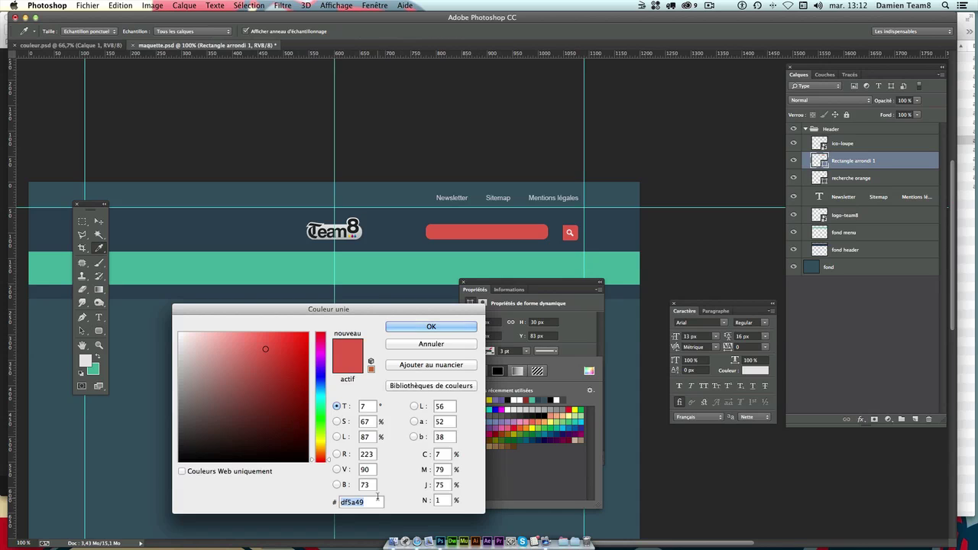
text(e)
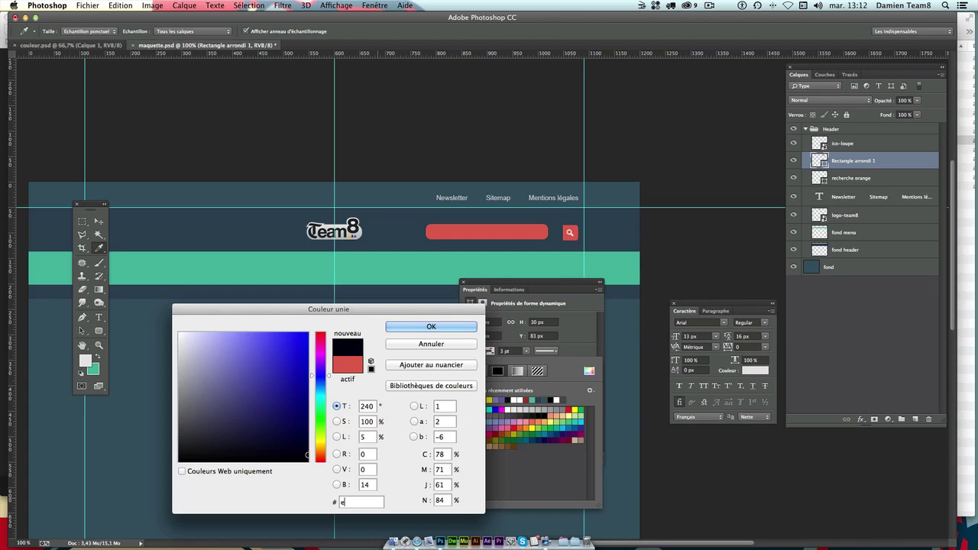
text(5E5E)
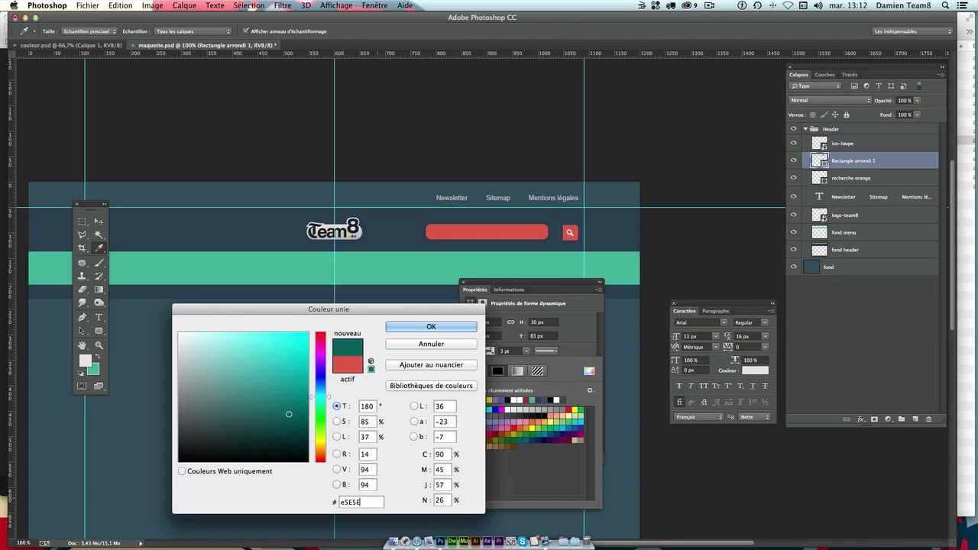
text(5)
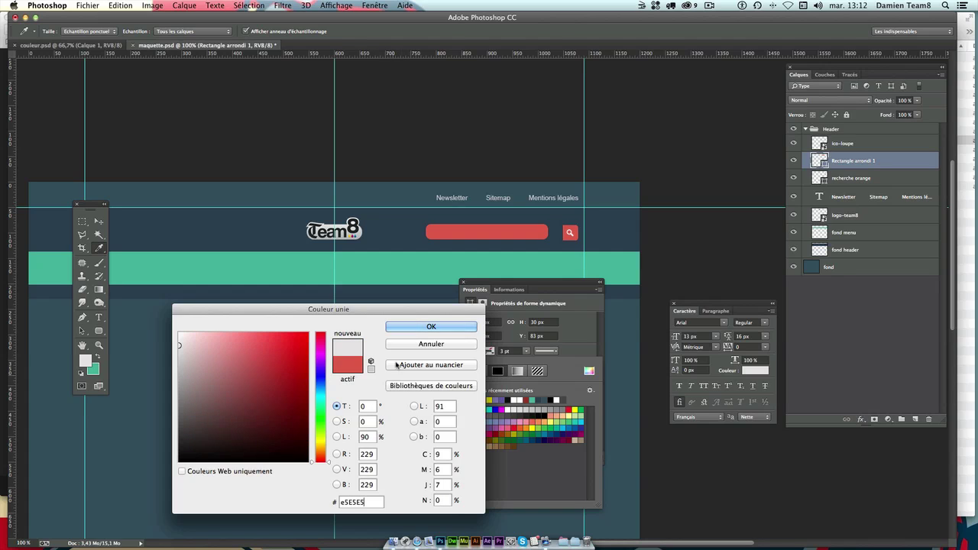
click(411, 328)
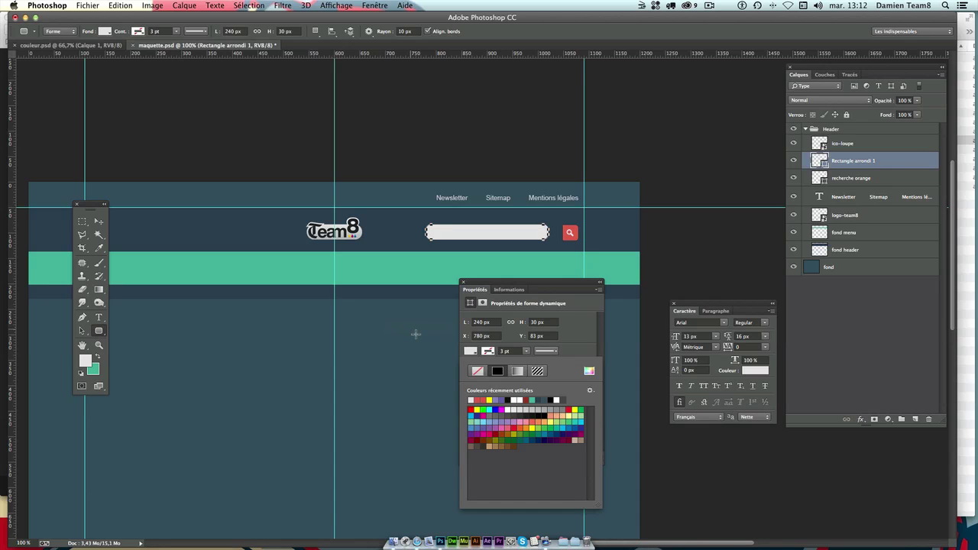
- Set all corner radii of the search field to 5 px
click(540, 292)
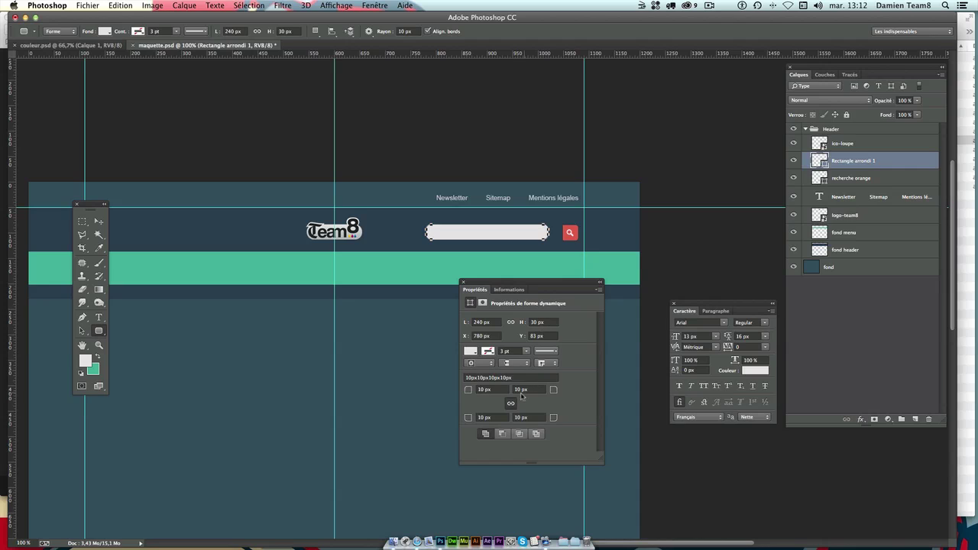
click(494, 389)
text(5)
click(501, 418)
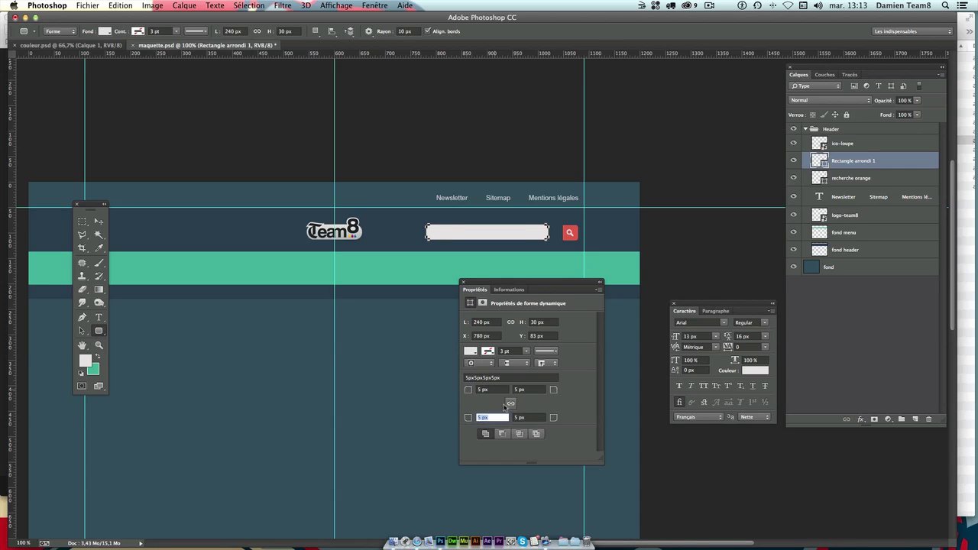
- Unlink the corners and set the top-right and bottom-right radii to 0 px
click(511, 404)
click(522, 392)
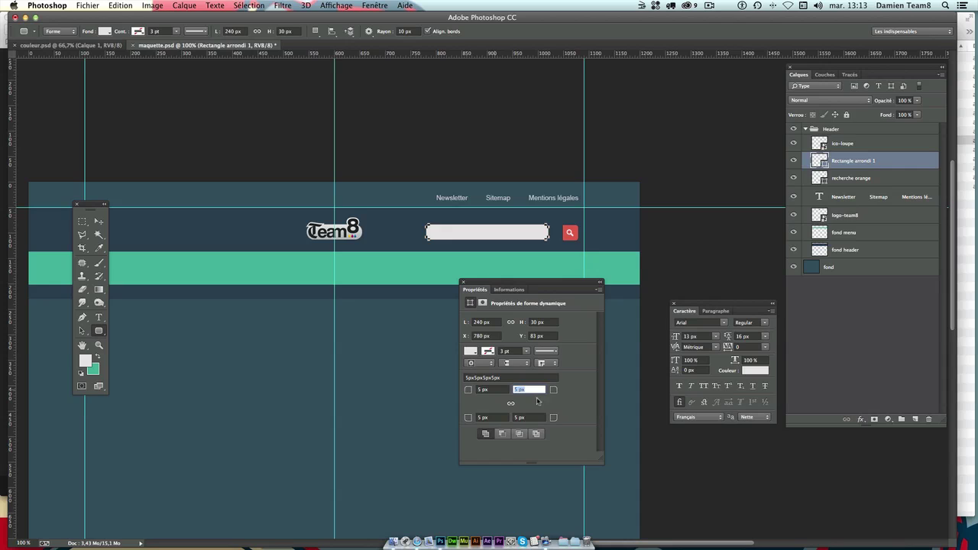
text(0)
key(Tab)
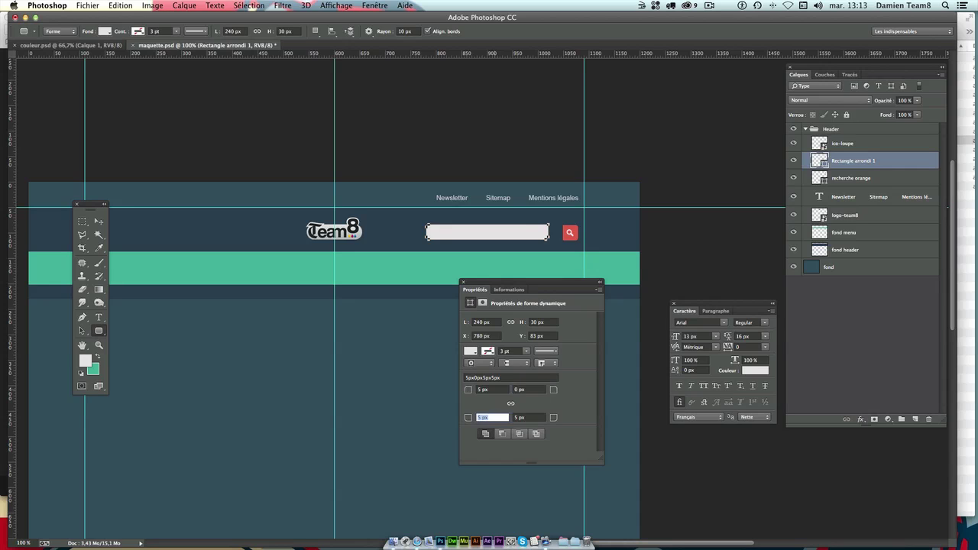
key(Tab)
text(0)
key(Tab)
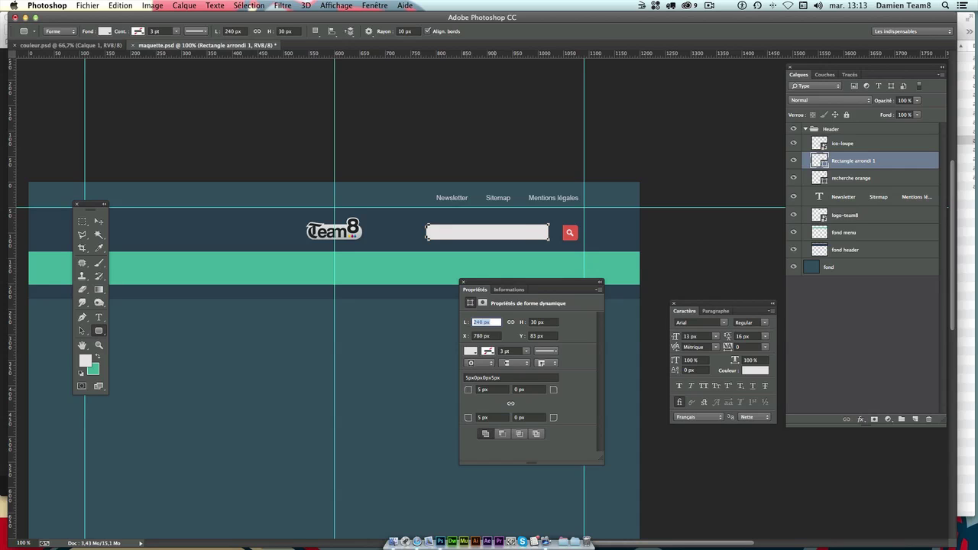
click(97, 221)
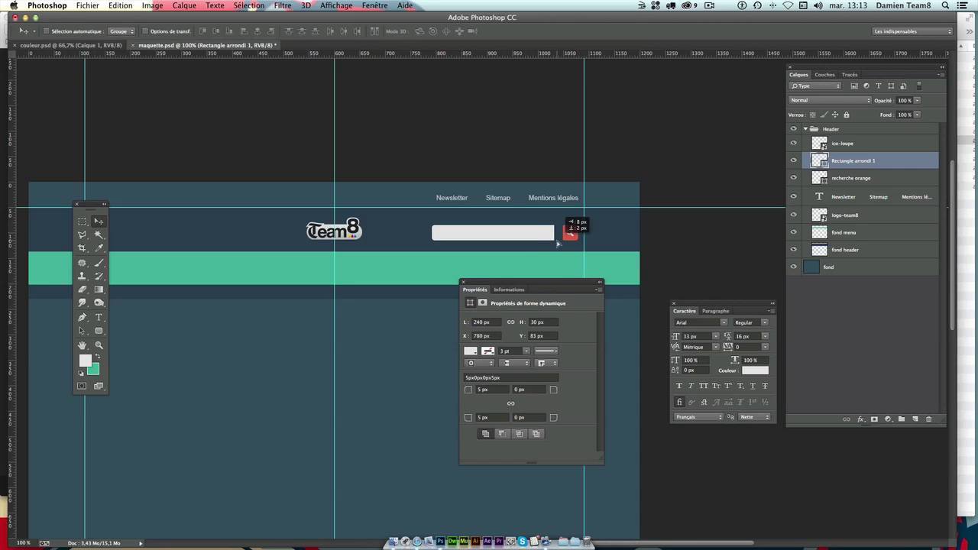
- Nudge the search field toward the button and rename its layer recherche blanc
drag(551, 242, 567, 245)
key(Left)
key(Left)
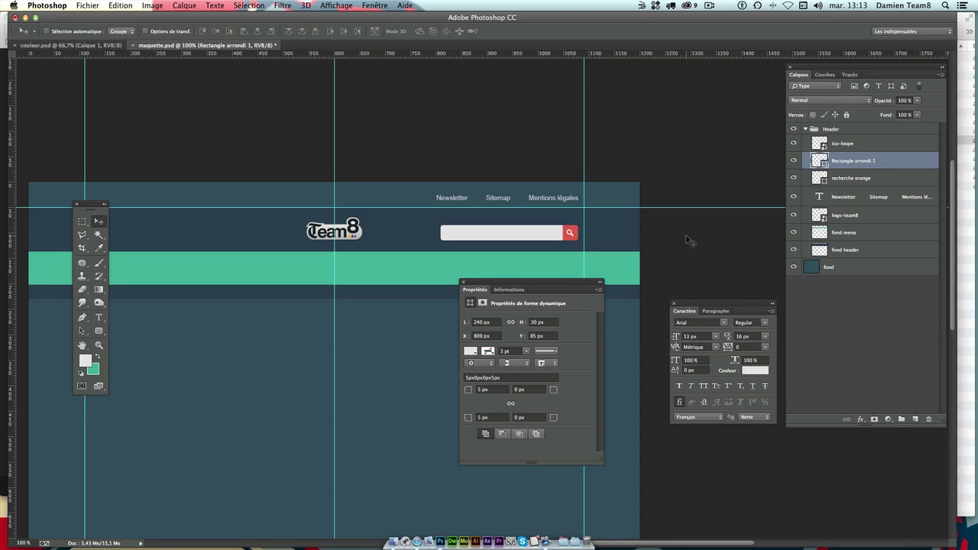
double_click(845, 162)
key(BackSpace)
text(recherche blanc)
click(918, 165)
- Link recherche blanc, ico-loupe and recherche orange, then close the Propriétés panel
click(863, 147)
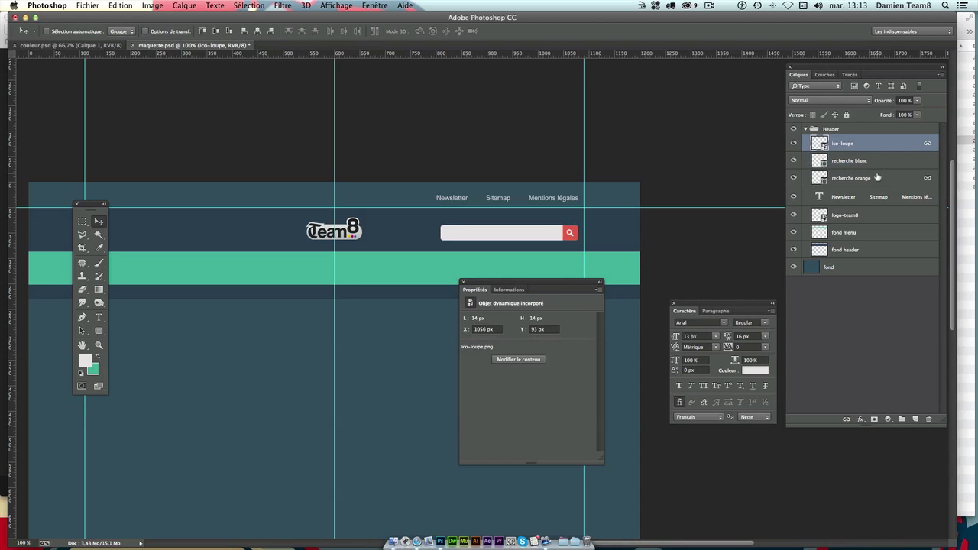
click(878, 177)
shift+click(876, 148)
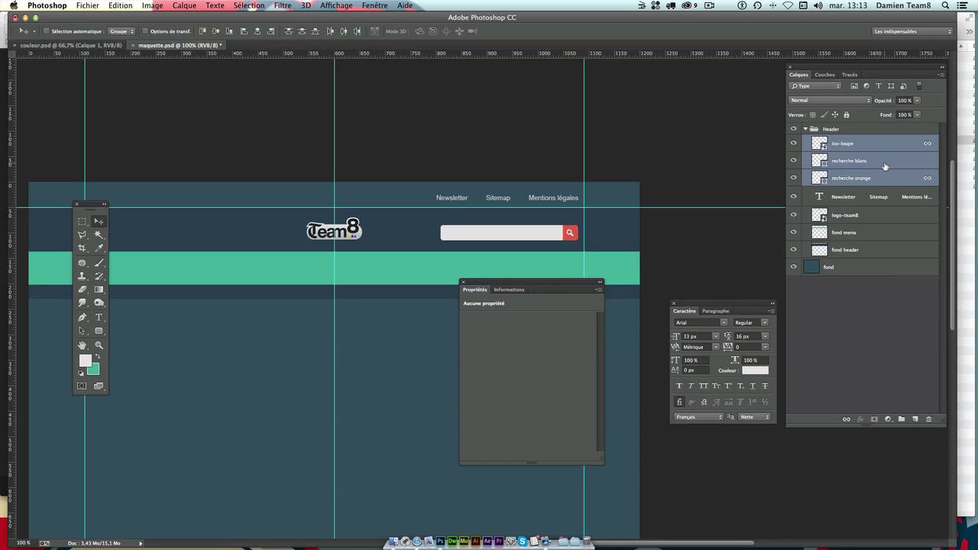
right_click(885, 166)
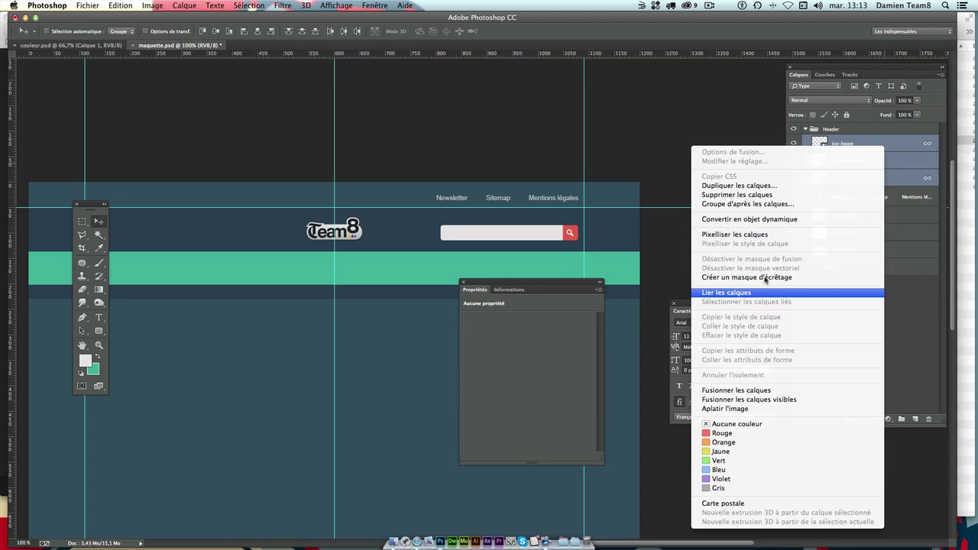
click(765, 293)
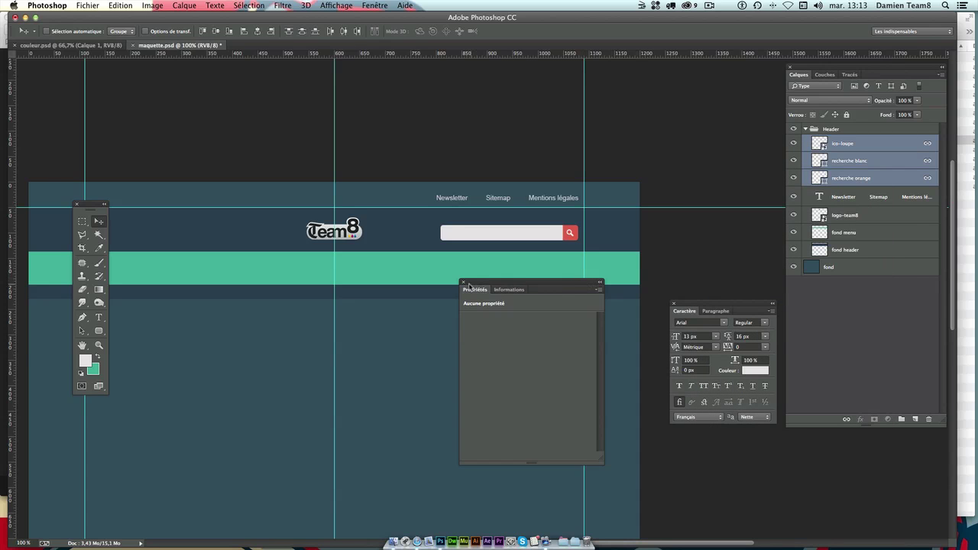
click(464, 282)
click(890, 145)
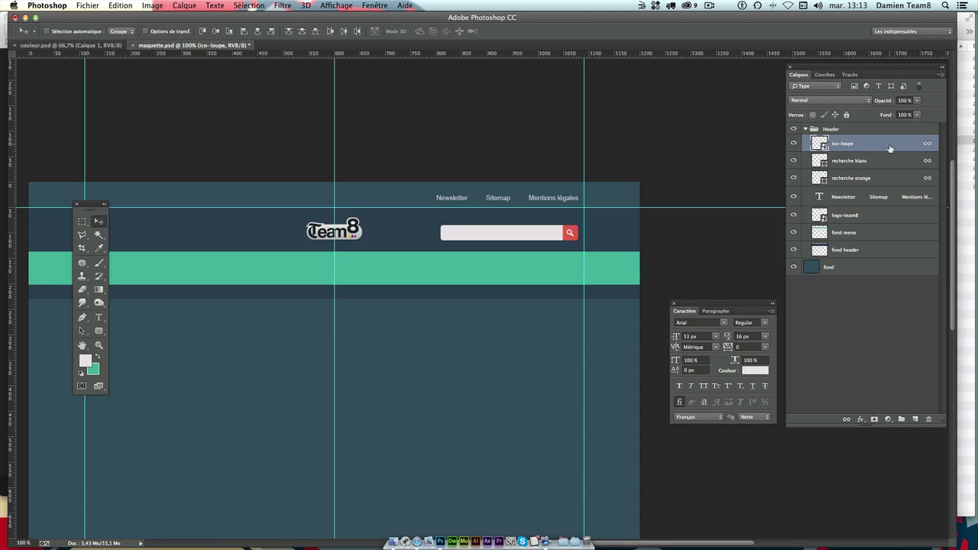
click(98, 317)
- Add the Rechercher... placeholder text and colour it #2c3e50 sampled from the background
click(438, 278)
text(Rechercher)
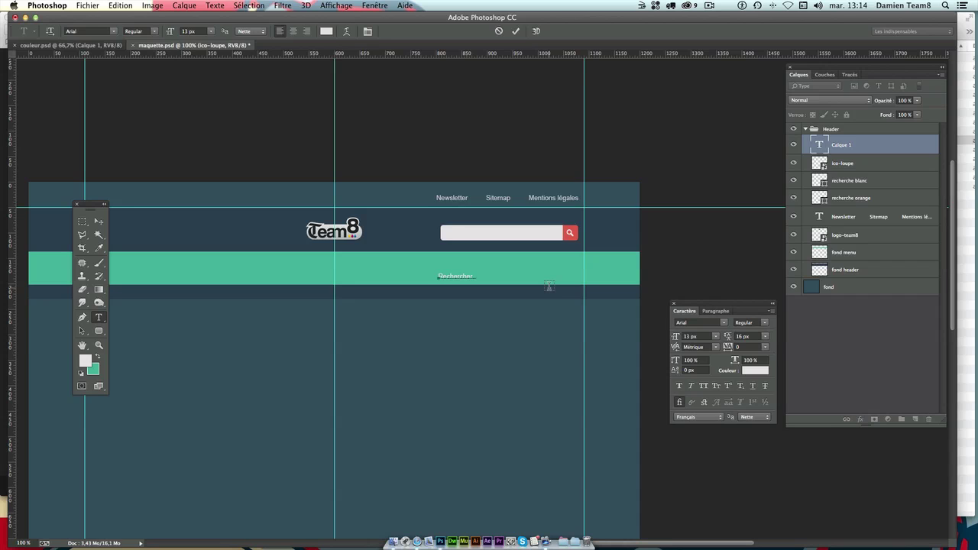
click(99, 221)
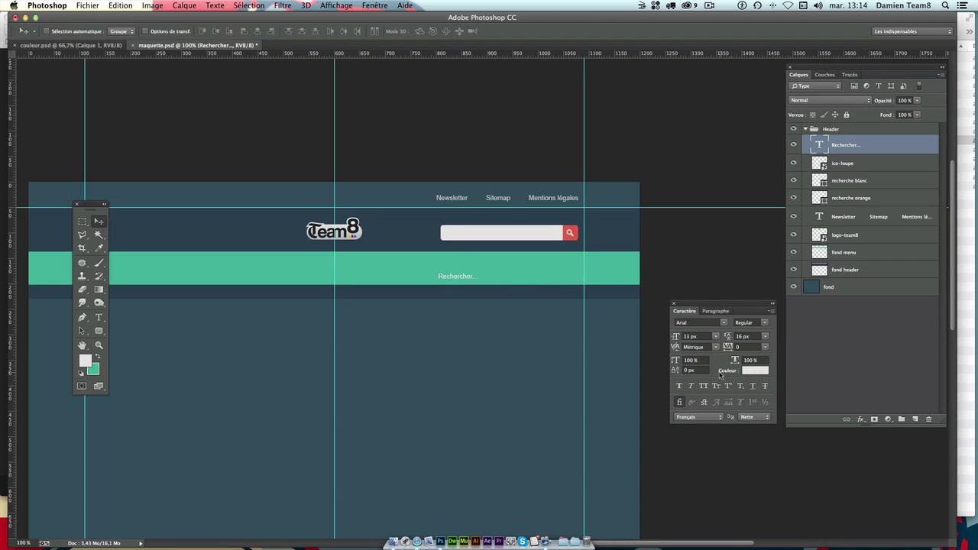
click(752, 373)
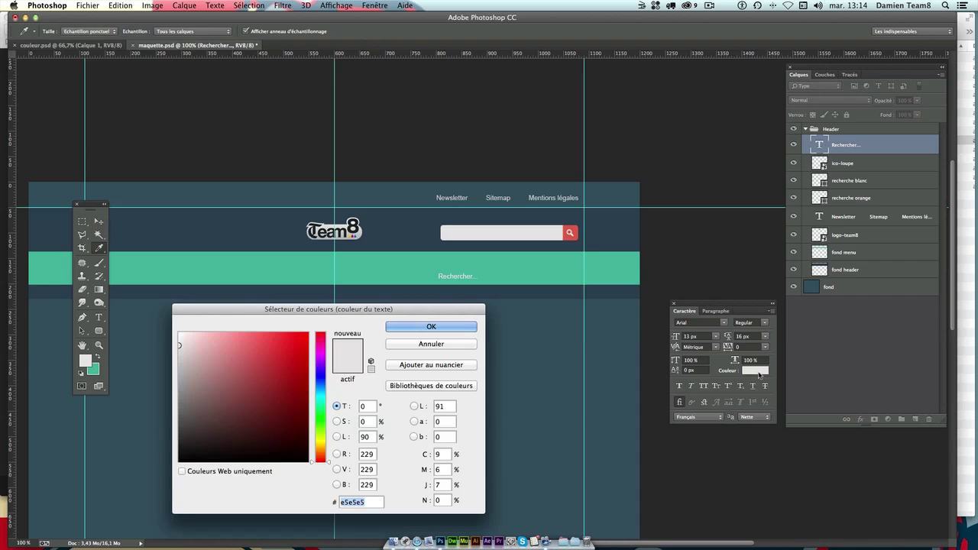
click(623, 236)
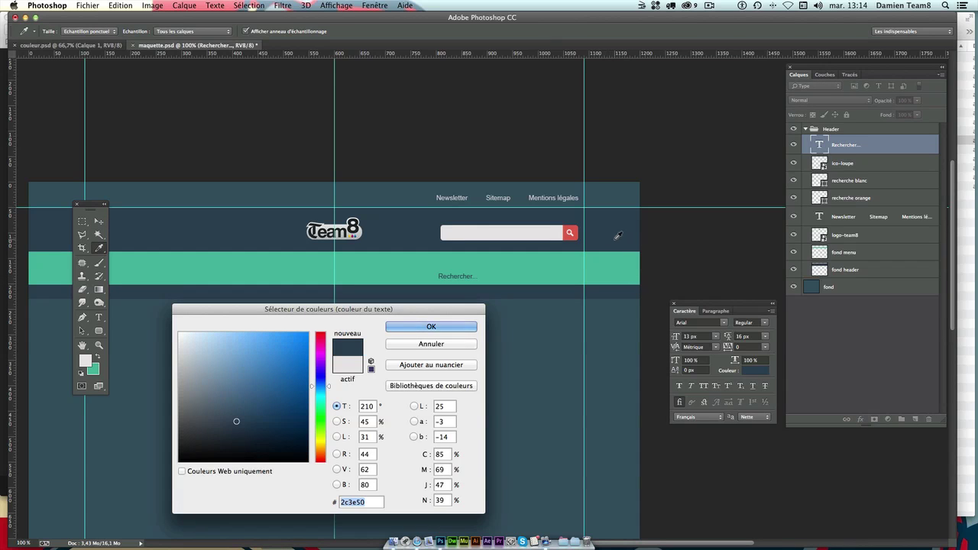
click(614, 321)
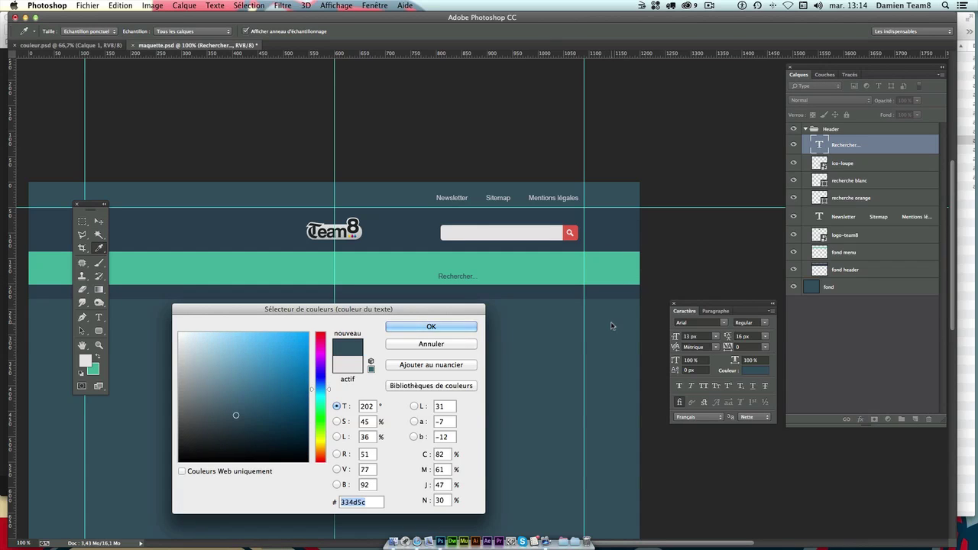
click(434, 328)
- Move Rechercher... into the search field and select it with the search layers
drag(461, 301, 470, 258)
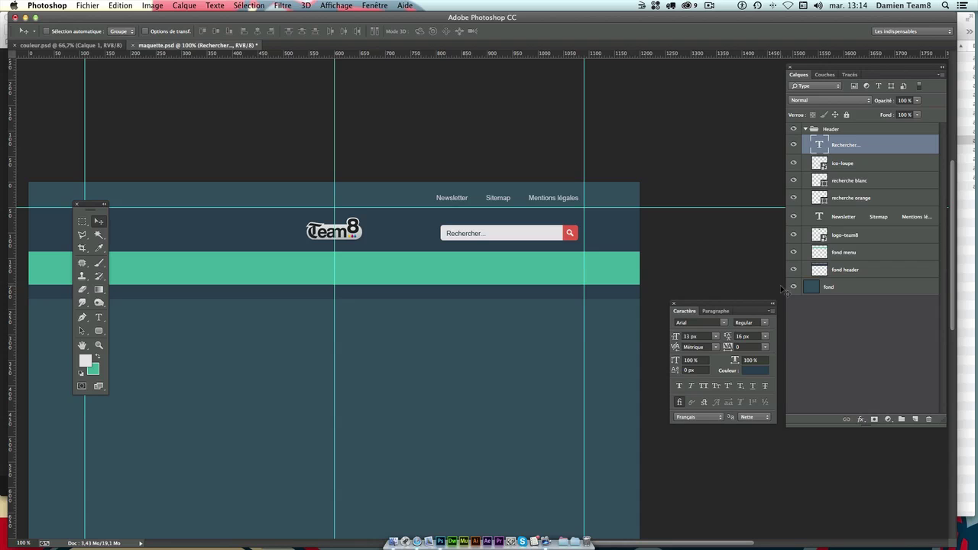
drag(394, 286, 459, 234)
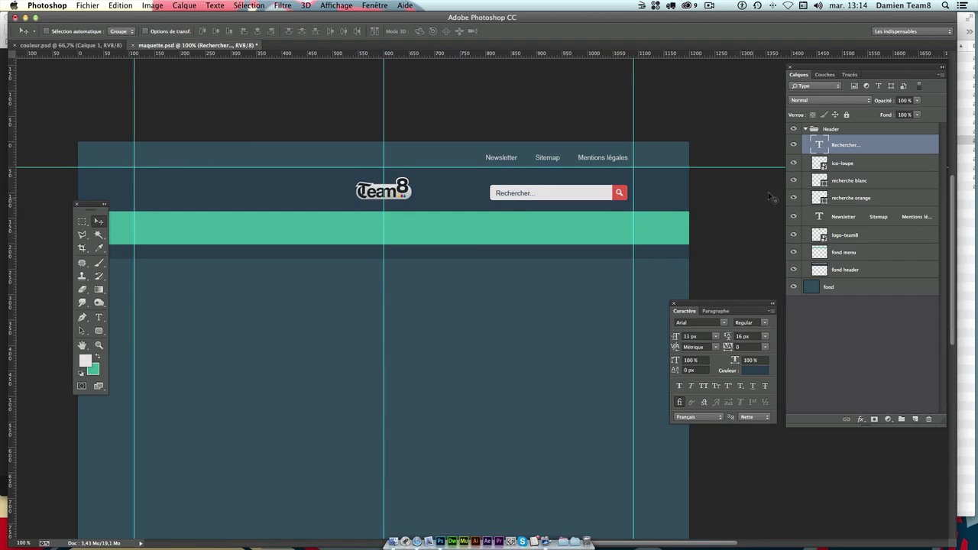
shift+click(870, 191)
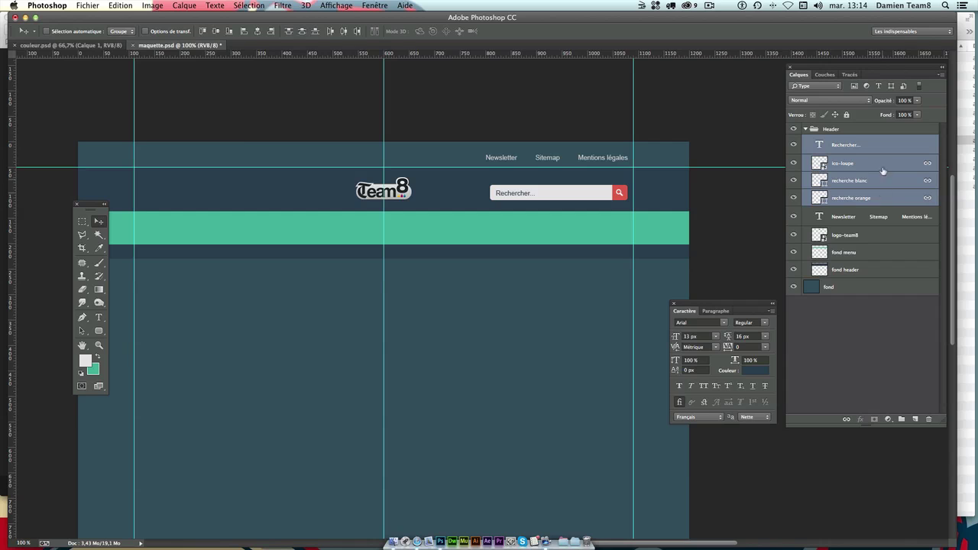
- Link the Rechercher... text with the search bar layers
right_click(874, 193)
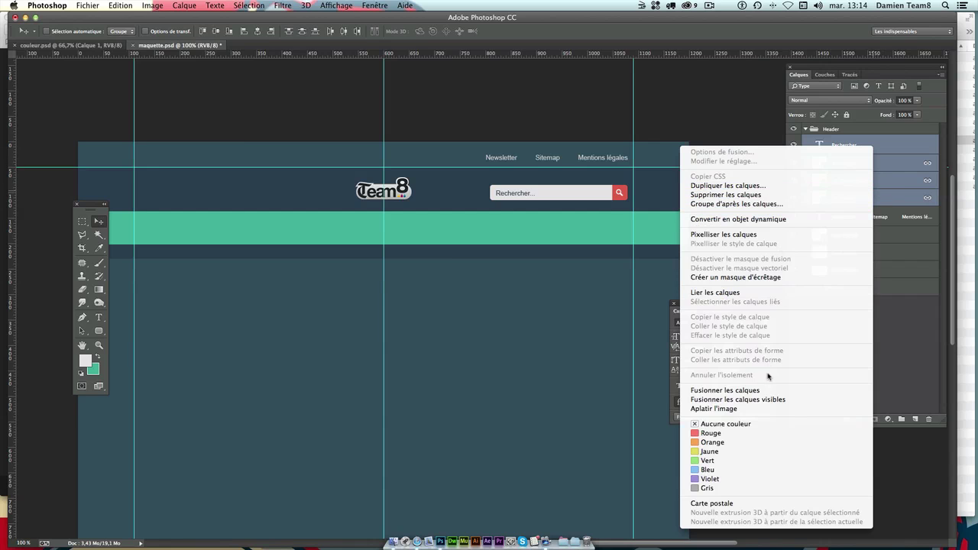
click(779, 292)
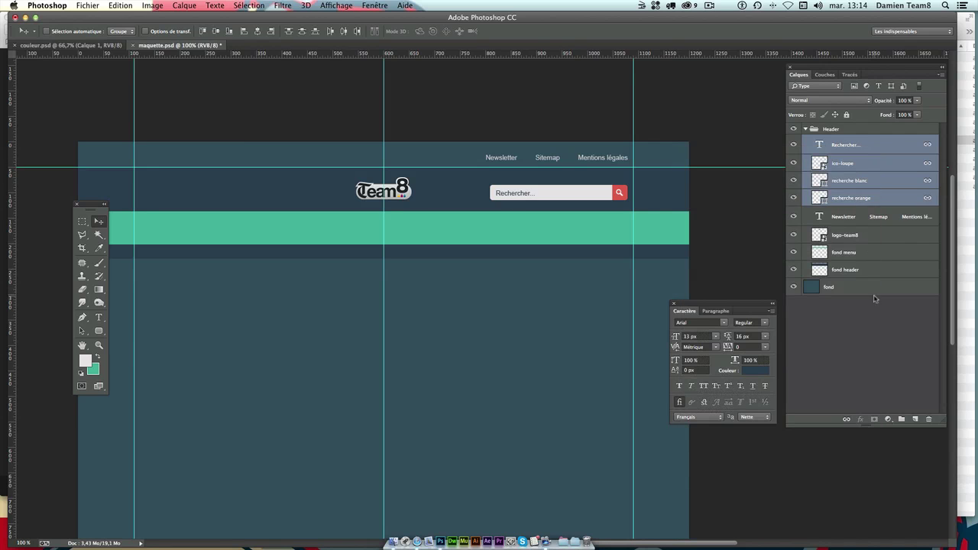
click(877, 299)
click(878, 150)
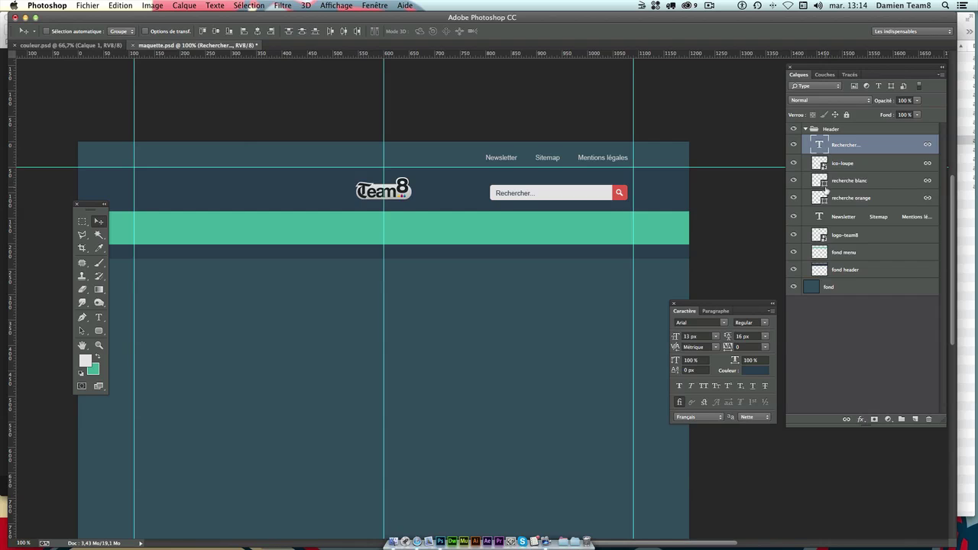
- Nudge the linked search bar slightly up and one pixel right
key(Up)
key(Up)
key(Down)
key(Down)
key(Up)
key(Up)
key(Up)
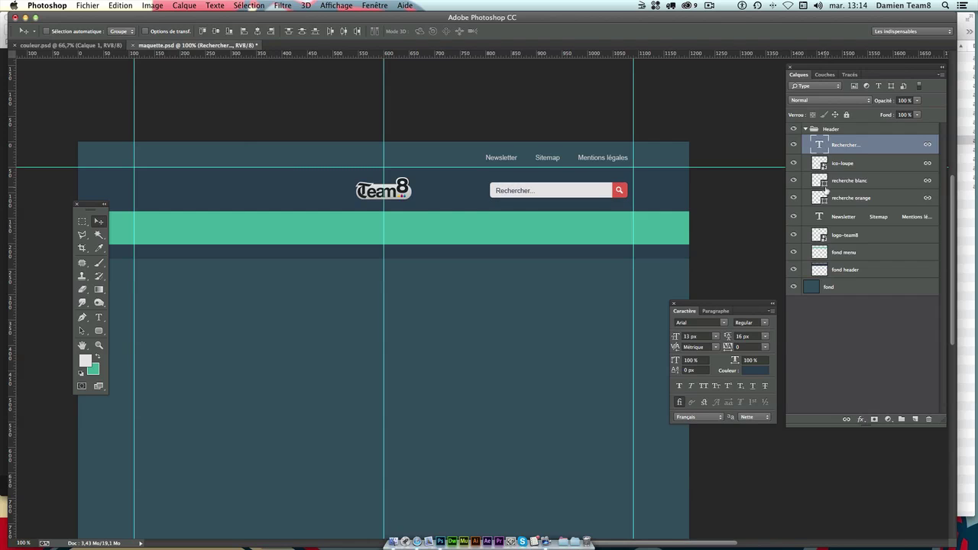
key(Down)
key(Down)
key(Up)
key(Up)
key(Down)
key(Up)
key(Right)
- Remove the extra spaces between Newsletter, Sitemap and Mentions légales
double_click(876, 212)
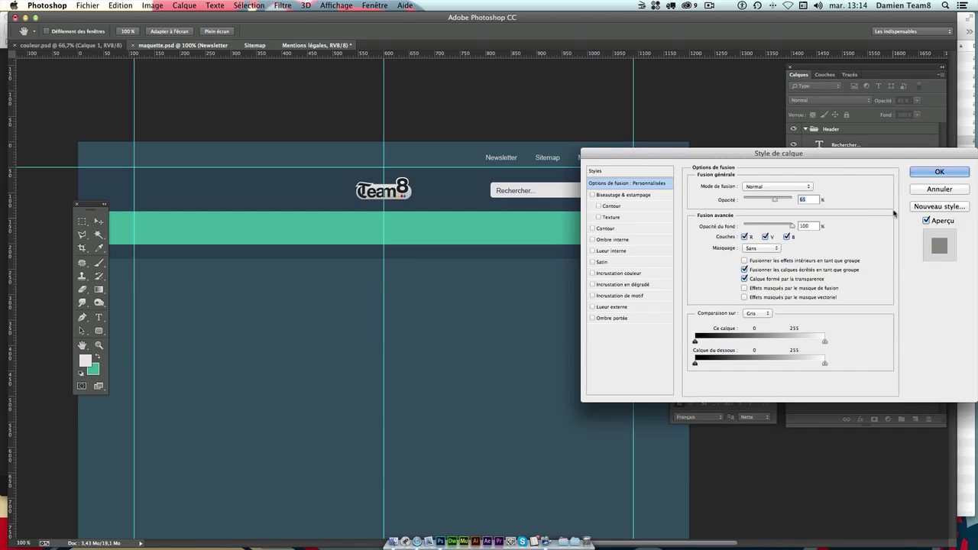
key(Return)
click(98, 317)
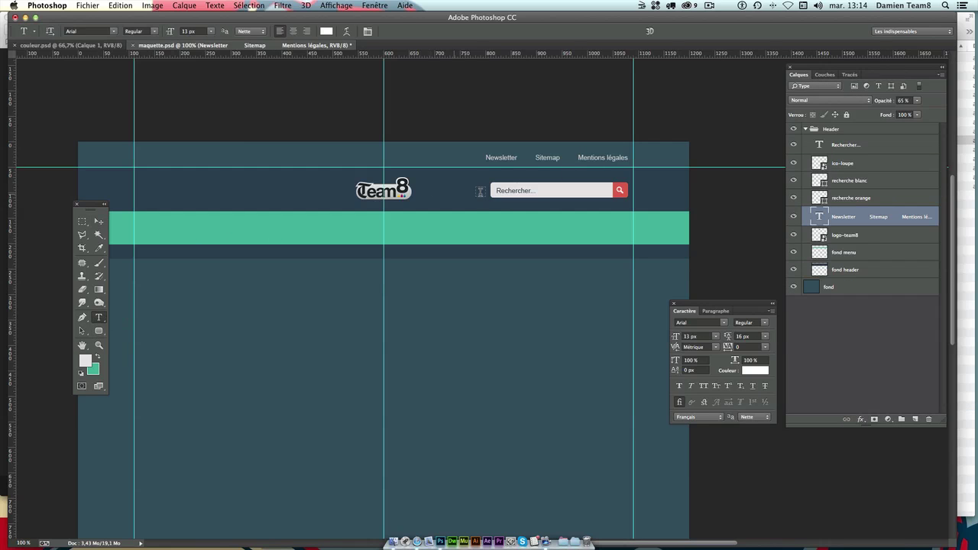
click(560, 159)
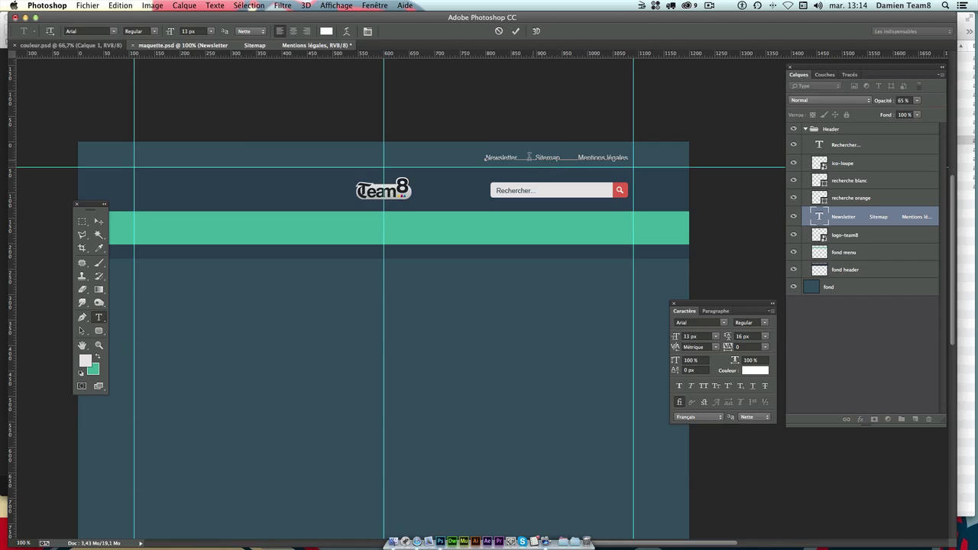
click(531, 157)
key(BackSpace)
key(BackSpace)
click(560, 158)
key(Delete)
key(Delete)
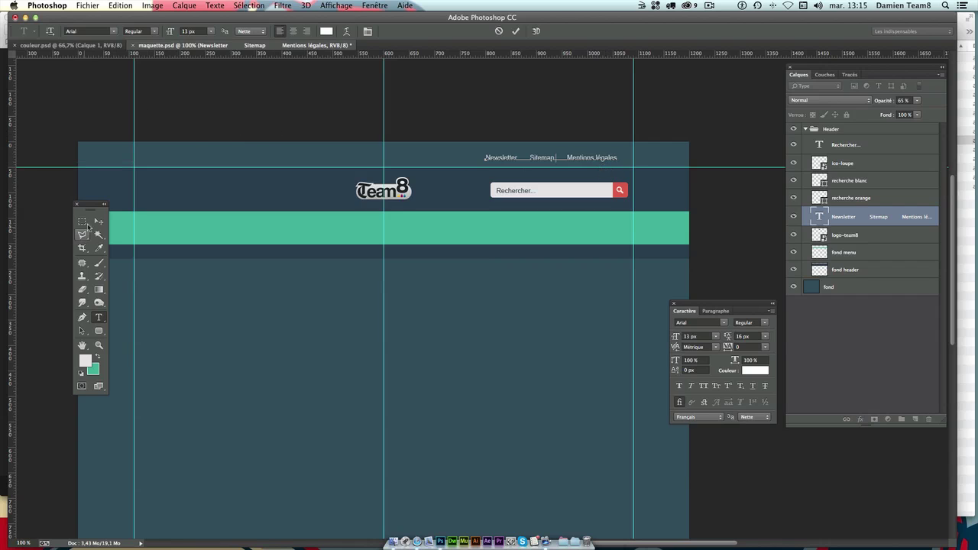
click(98, 221)
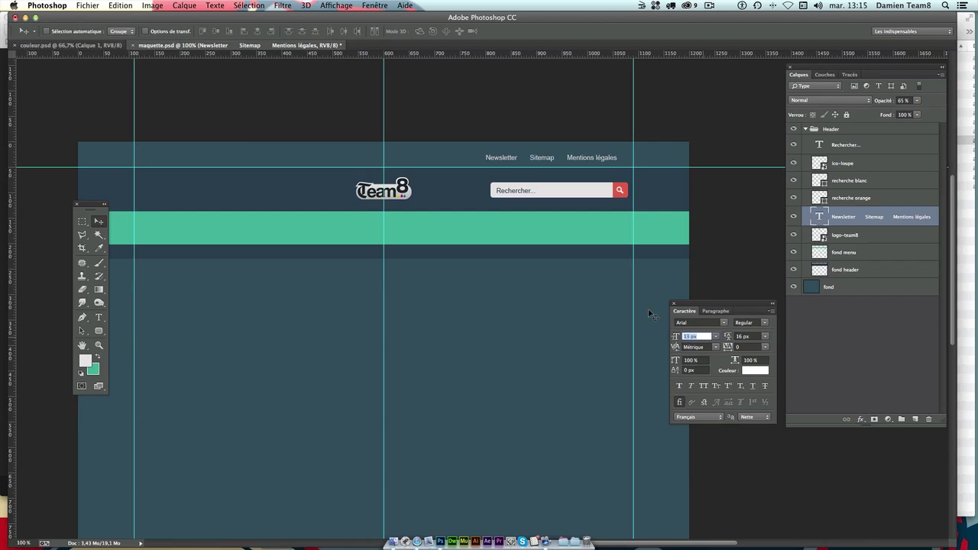
- Resize the header links to 12 px, nudge them into place, and add a new layer
text(12)
key(Return)
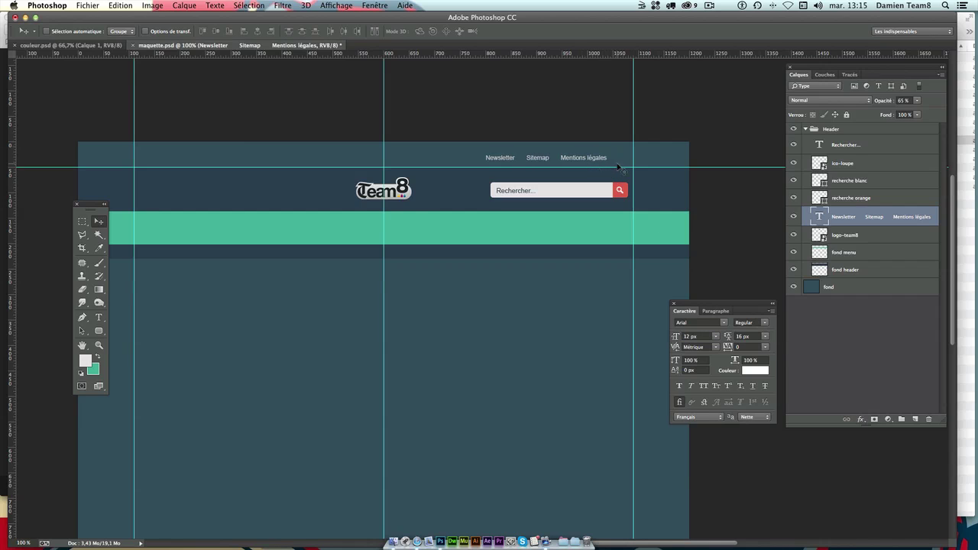
drag(595, 160, 607, 161)
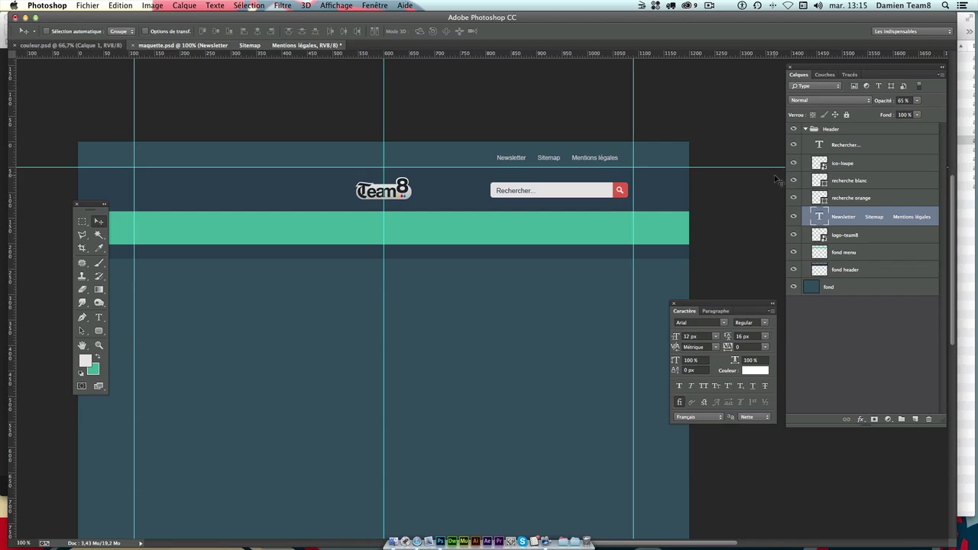
key(Up)
key(Up)
key(Up)
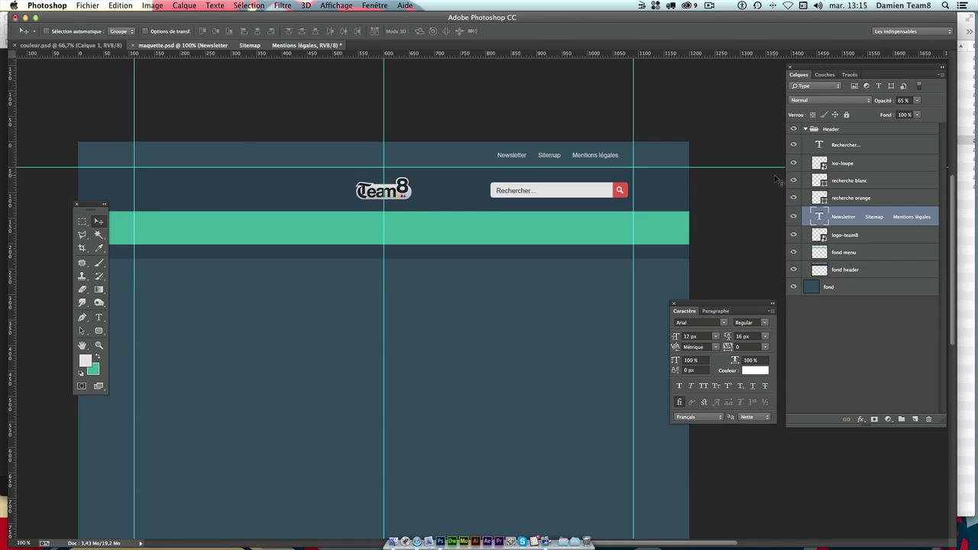
key(Up)
key(Left)
key(Left)
key(Left)
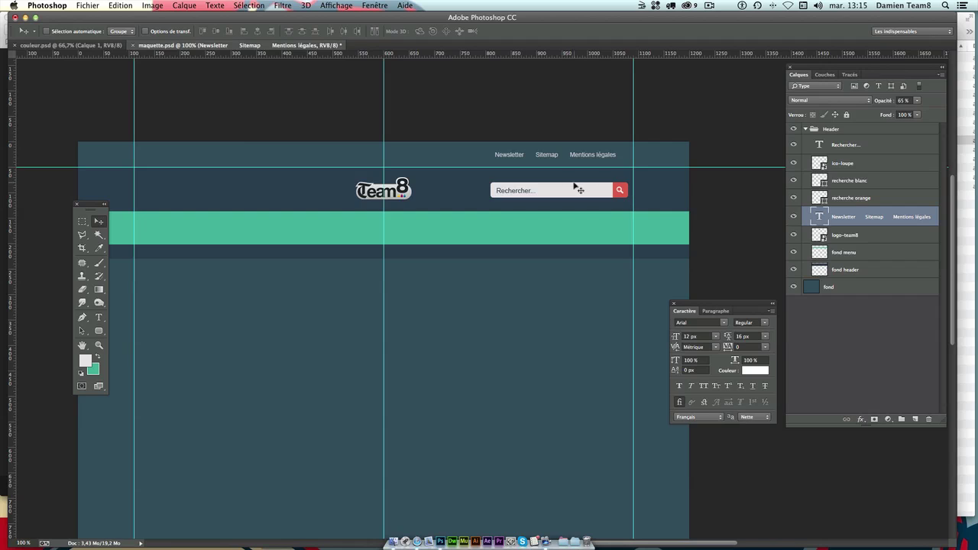
key(Right)
click(915, 420)
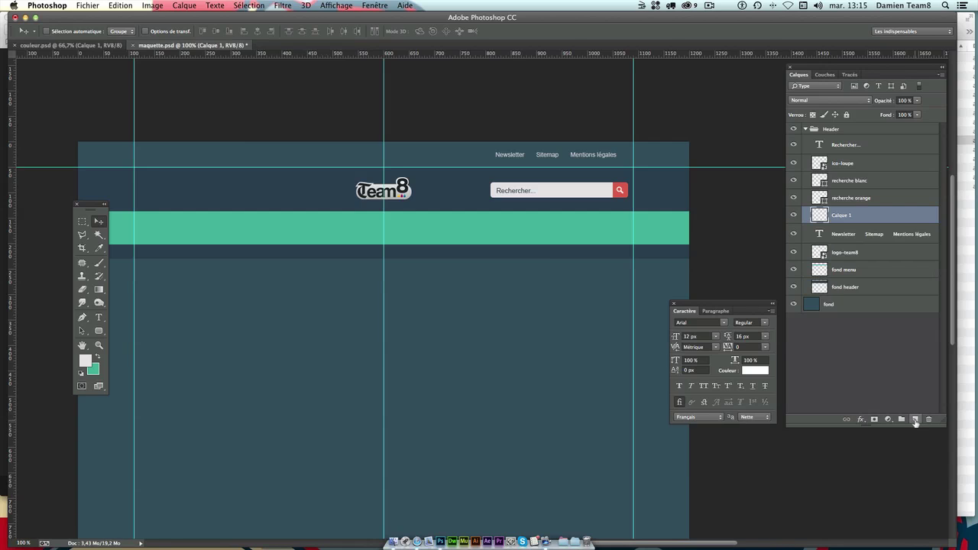
- Fill a thin 4 px white separator bar beside Newsletter on Calque 1
click(82, 223)
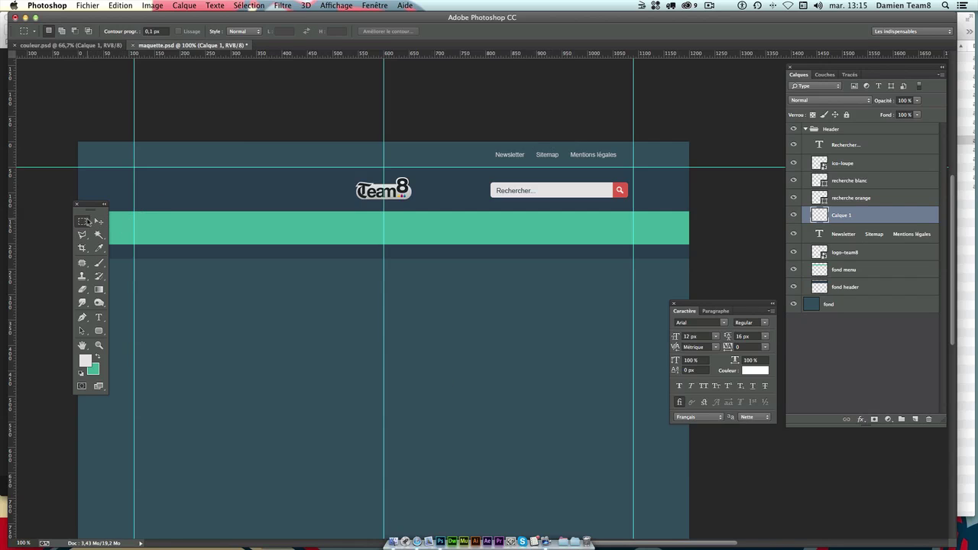
drag(82, 223, 137, 222)
drag(530, 142, 534, 170)
key(shift+F5)
key(Return)
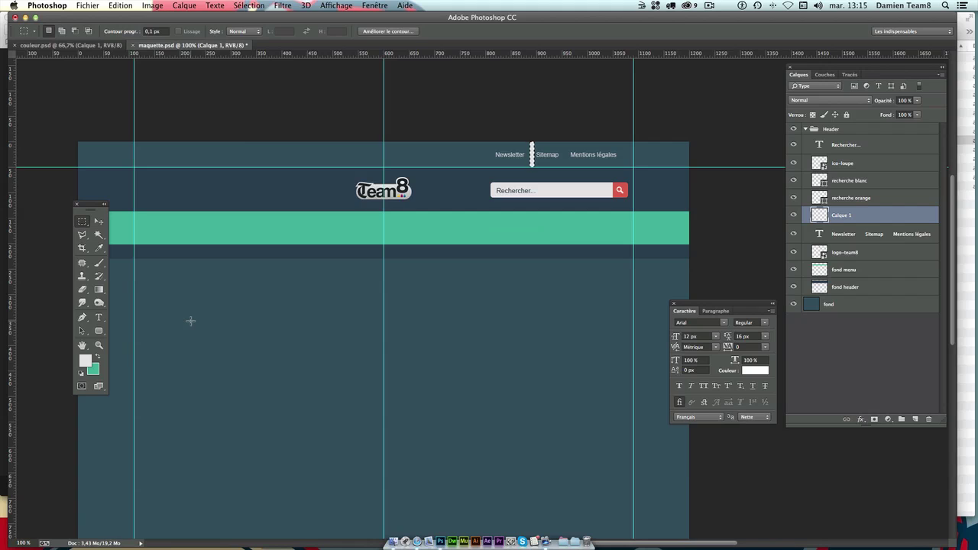
key(super+d)
- Hide the guides with Cmd+; to check the header mockup cleanly
drag(531, 142, 572, 205)
click(569, 173)
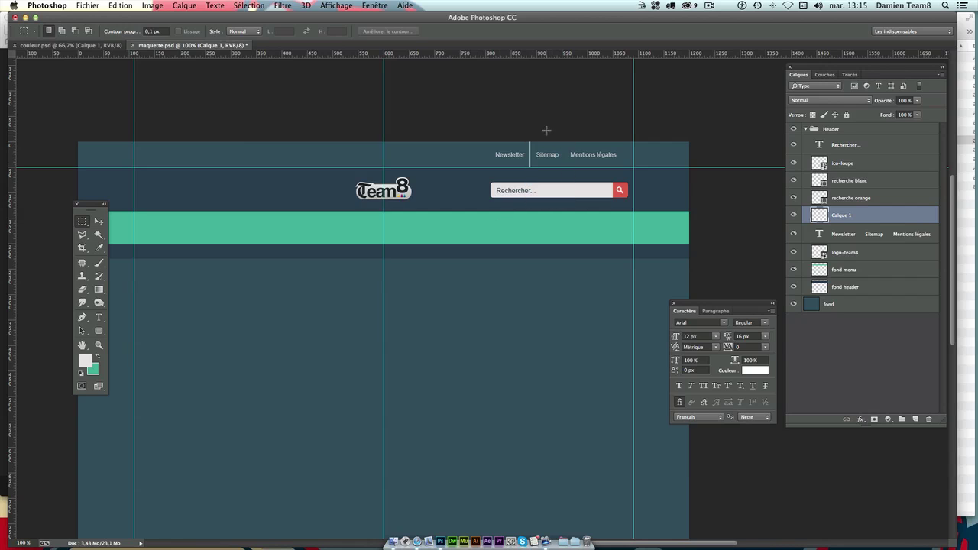
click(99, 221)
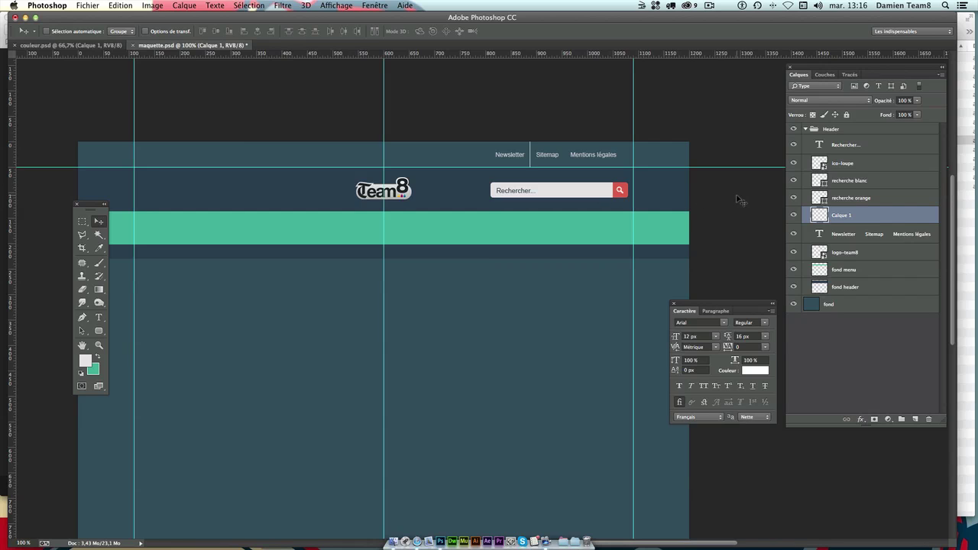
key(ctrl+semicolon)
key(ctrl+semicolon)
key(ctrl+semicolon)
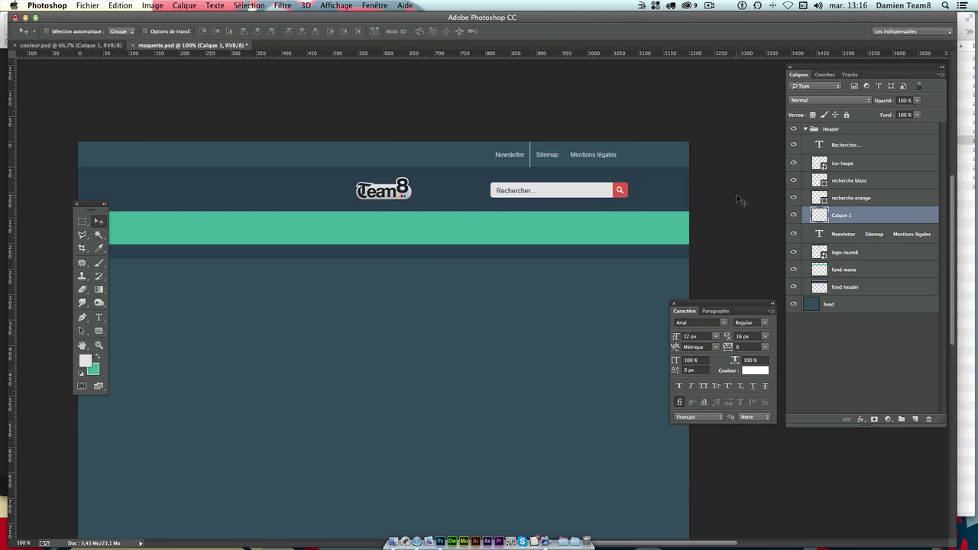
key(ctrl+semicolon)
key(ctrl+semicolon)
- Set the separator layer's opacity to 15%
click(918, 102)
click(917, 102)
text(4)
key(Return)
text(15)
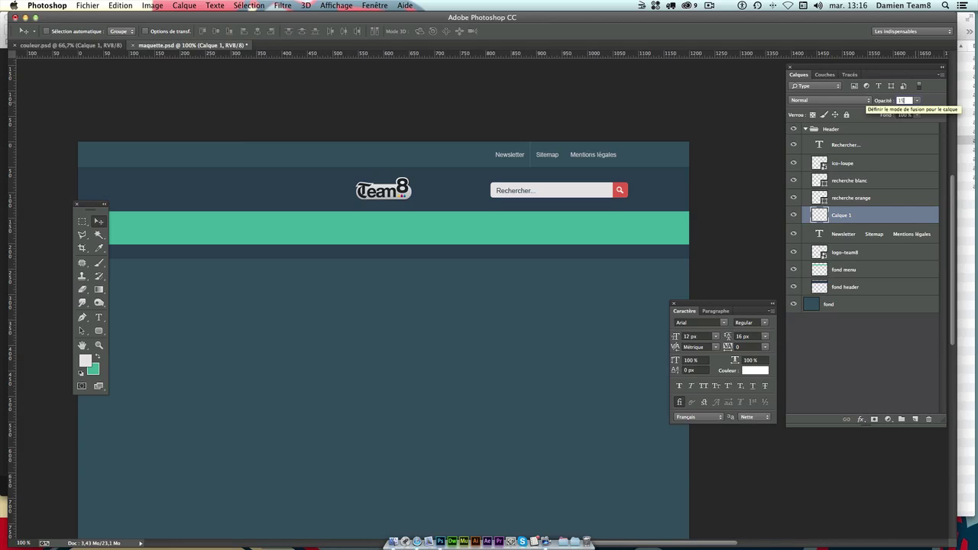
key(Return)
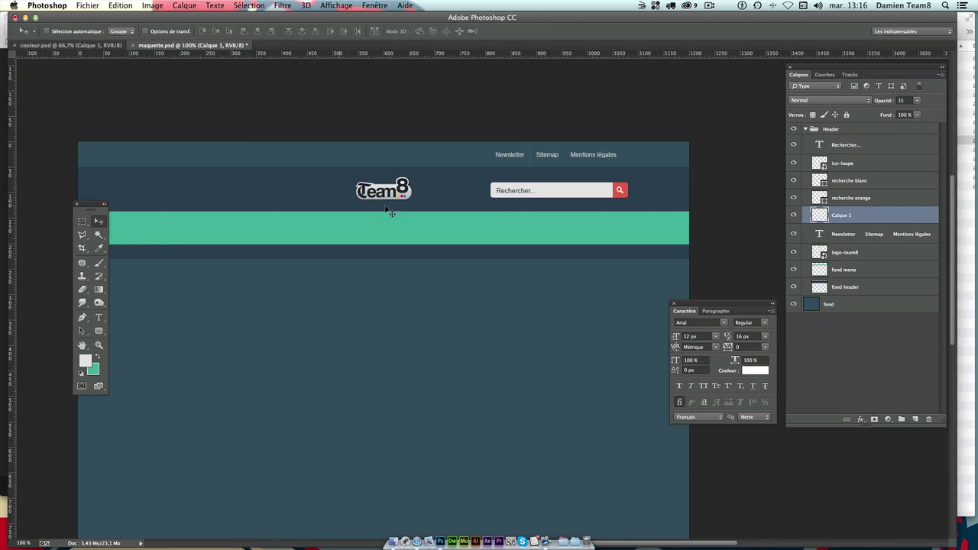
- Rename the Calque 1 separator layer to liseret
double_click(844, 216)
key(BackSpace)
text(ret)
key(Return)
- Try sliding a separator copy along the top links, undoing each attempt
drag(530, 179, 575, 176)
key(super+z)
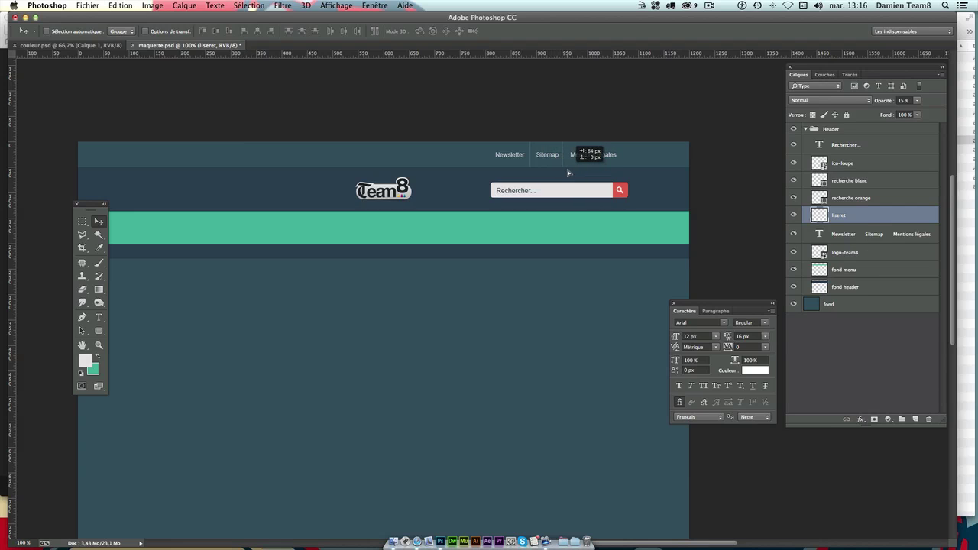
key(super+z)
mouse_move(555, 170)
mouse_down()
mouse_move(648, 167)
mouse_move(568, 165)
mouse_up()
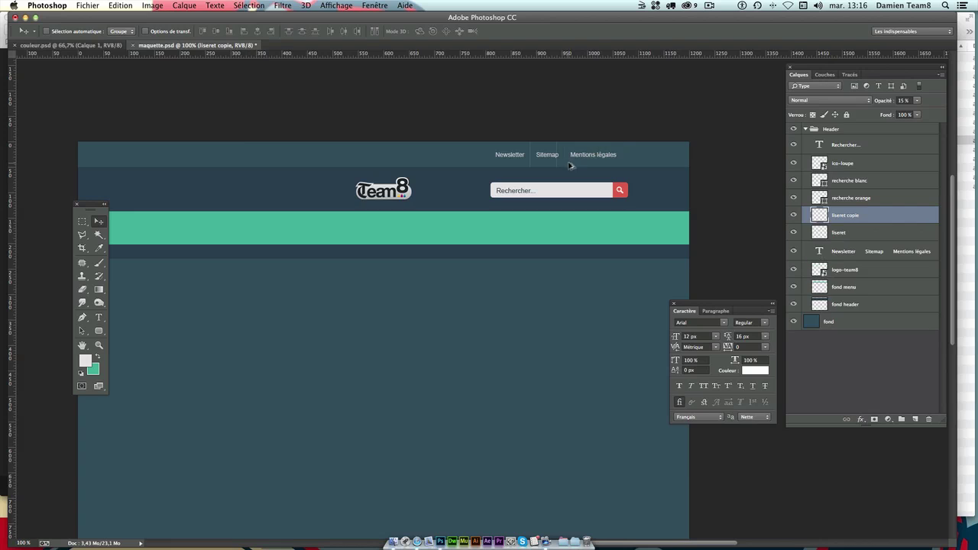
key(ctrl+z)
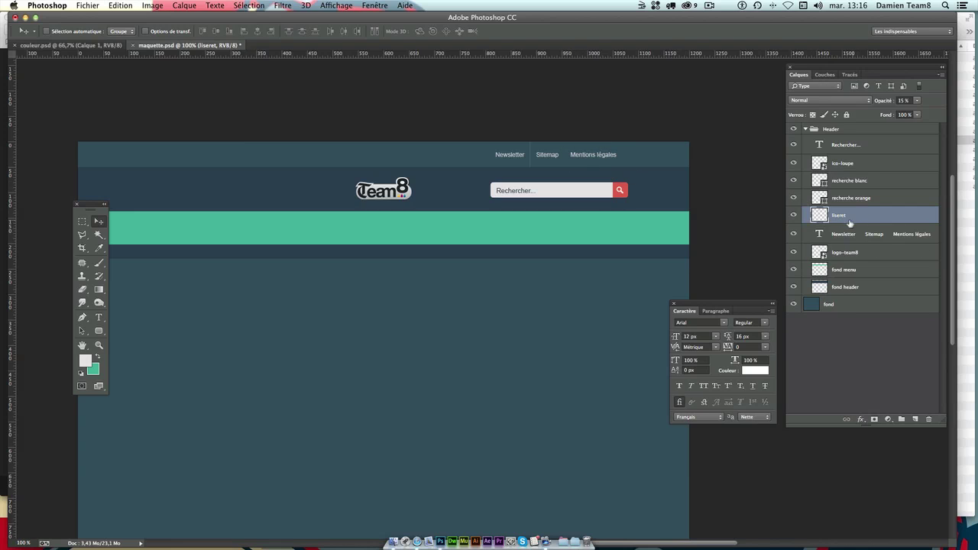
- Duplicate liseret as liseret copie, place it between Sitemap and Mentions légales, and show guides
drag(827, 219, 916, 419)
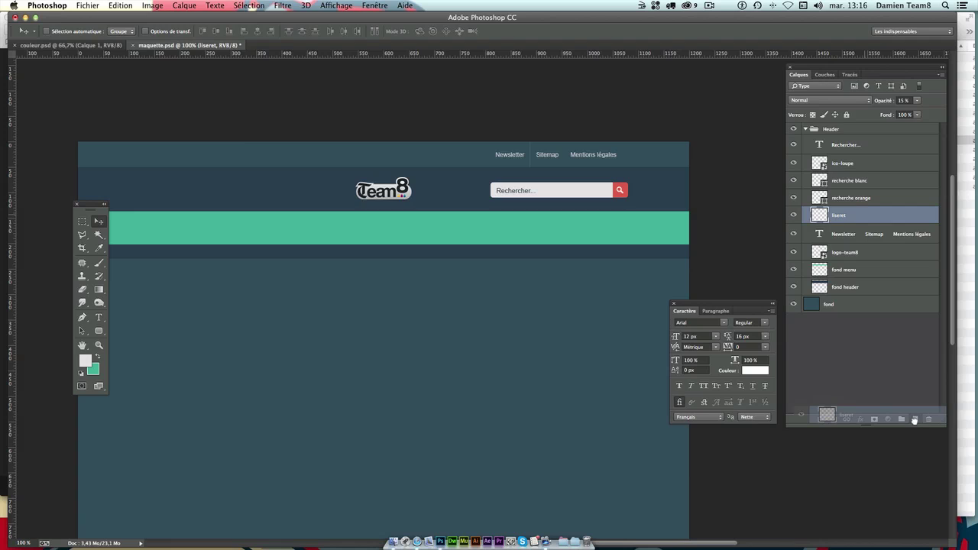
drag(917, 419, 917, 420)
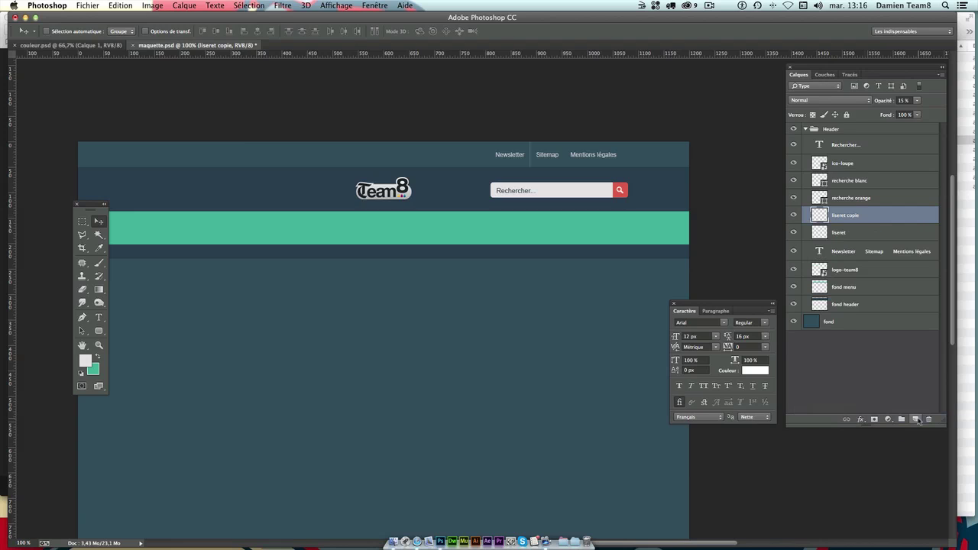
drag(593, 198, 600, 184)
key(Delete)
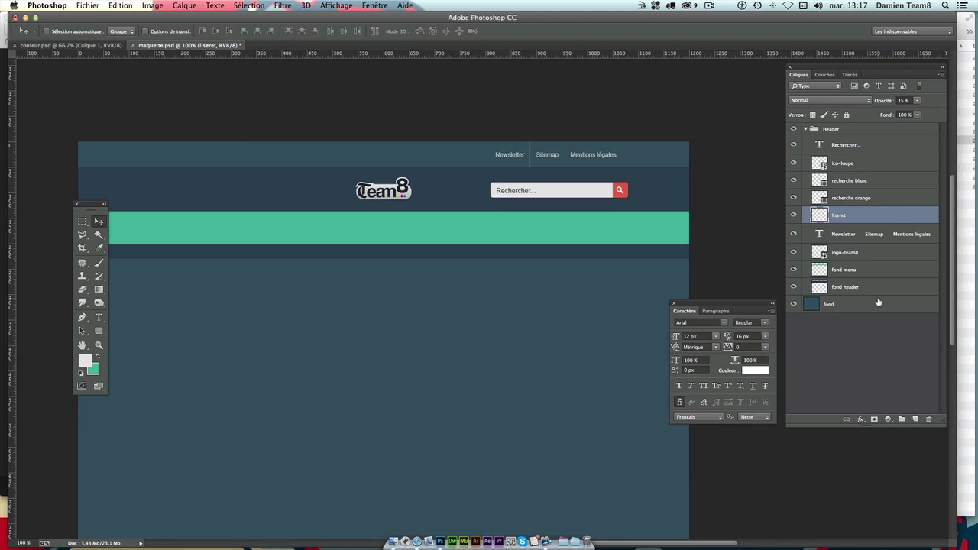
key(ctrl+j)
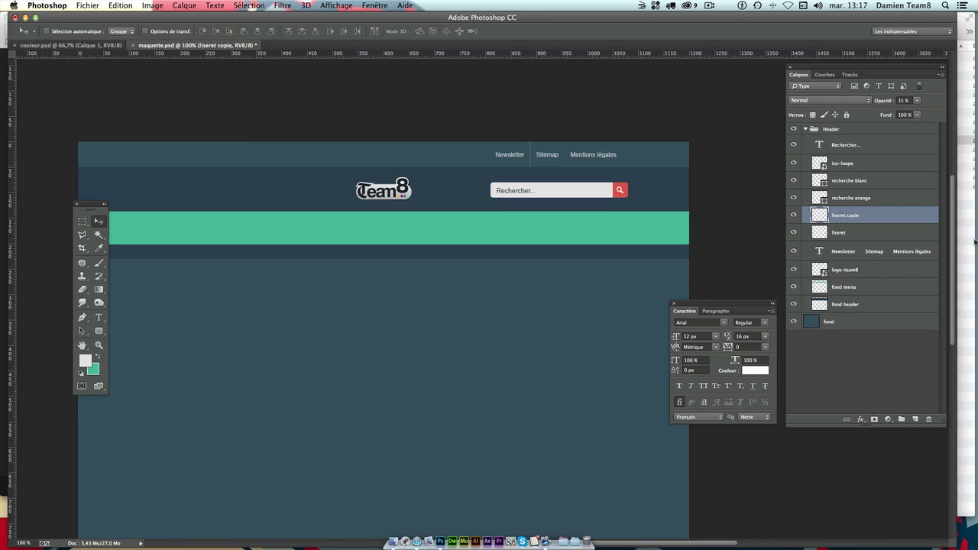
drag(512, 197, 552, 196)
key(ctrl+semicolon)
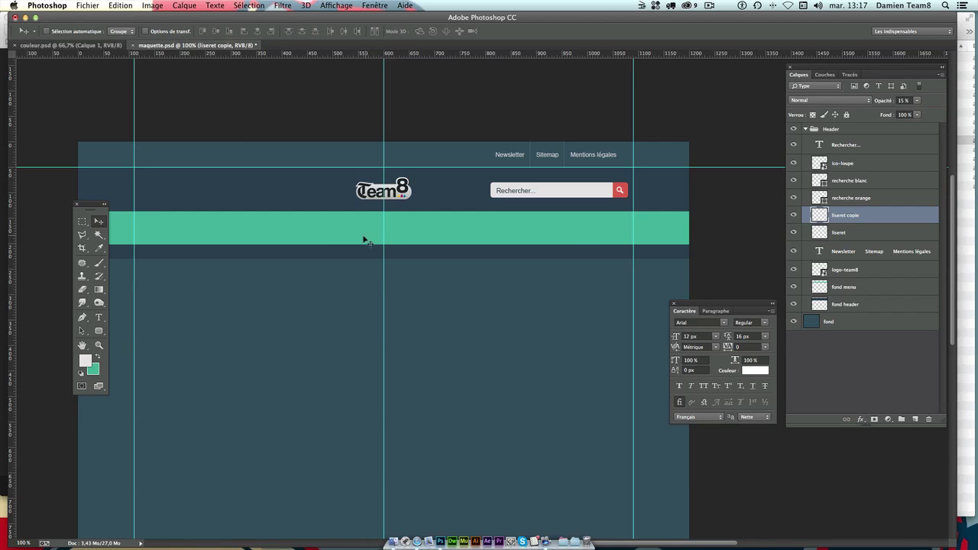
- With the Type tool active, set the foreground colour to white #ffffff
click(872, 153)
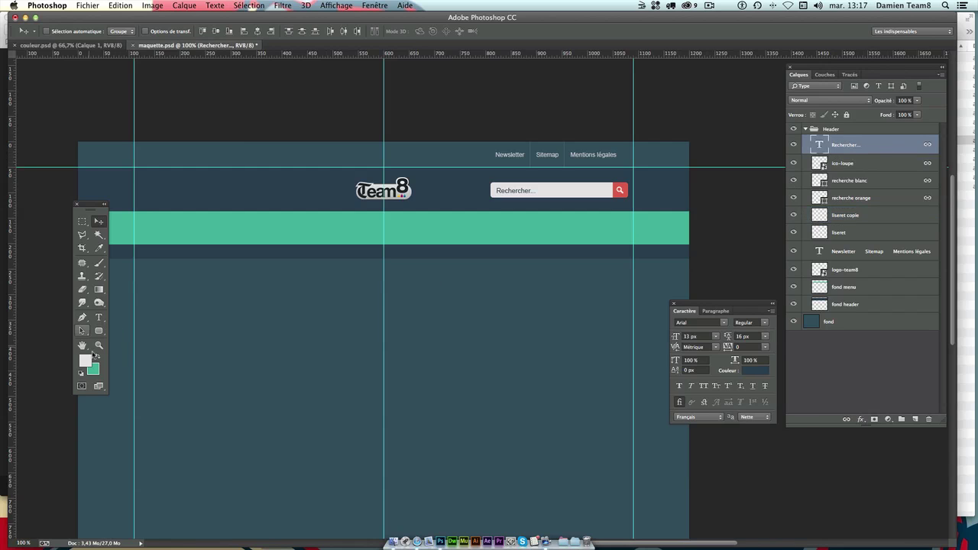
click(99, 317)
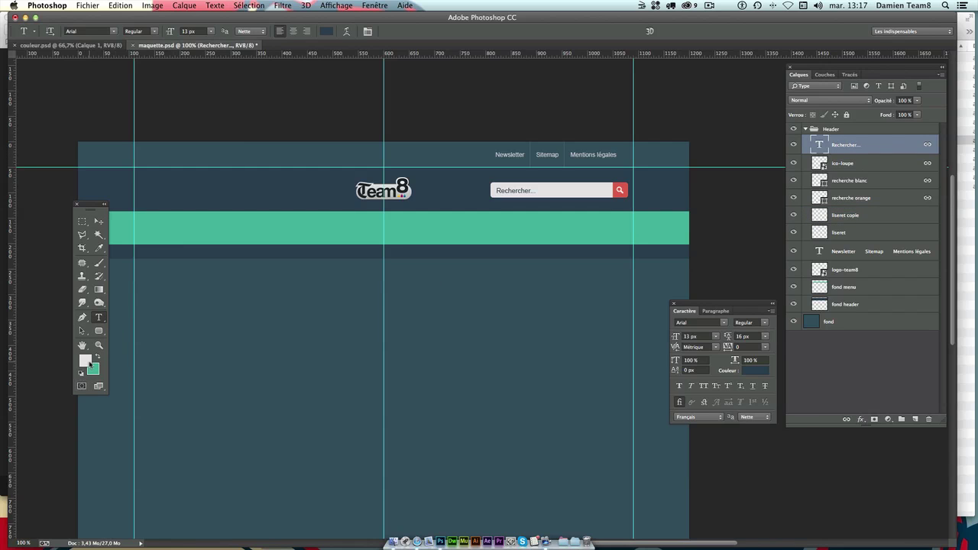
click(86, 362)
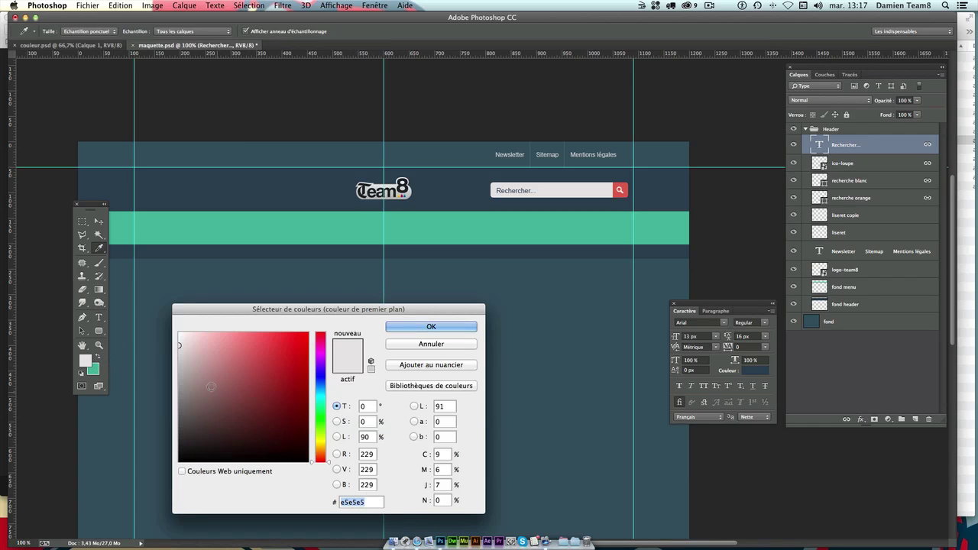
drag(194, 350, 175, 324)
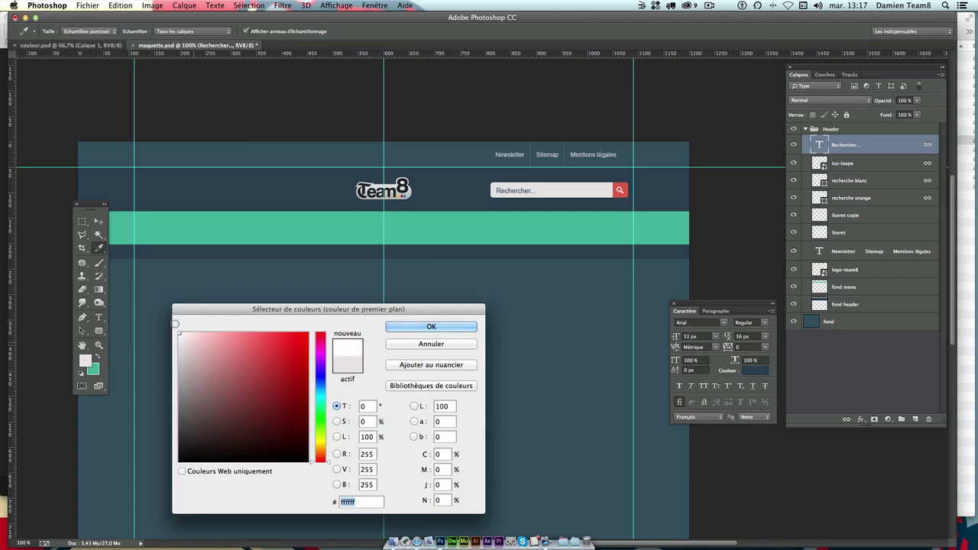
click(424, 328)
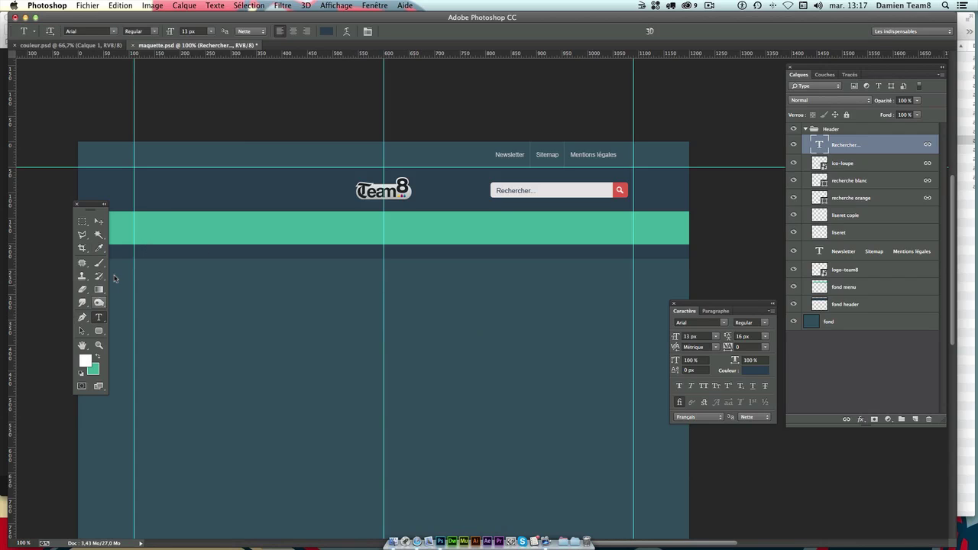
- Start the menu text in the green bar, trying green before keeping it white
click(155, 235)
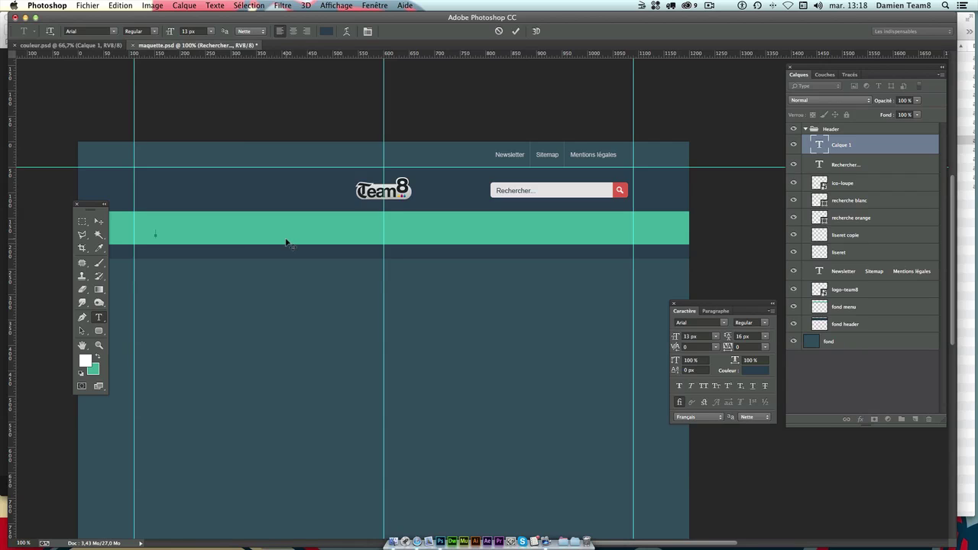
text(Acceuil)
key(ctrl+a)
click(97, 356)
click(97, 356)
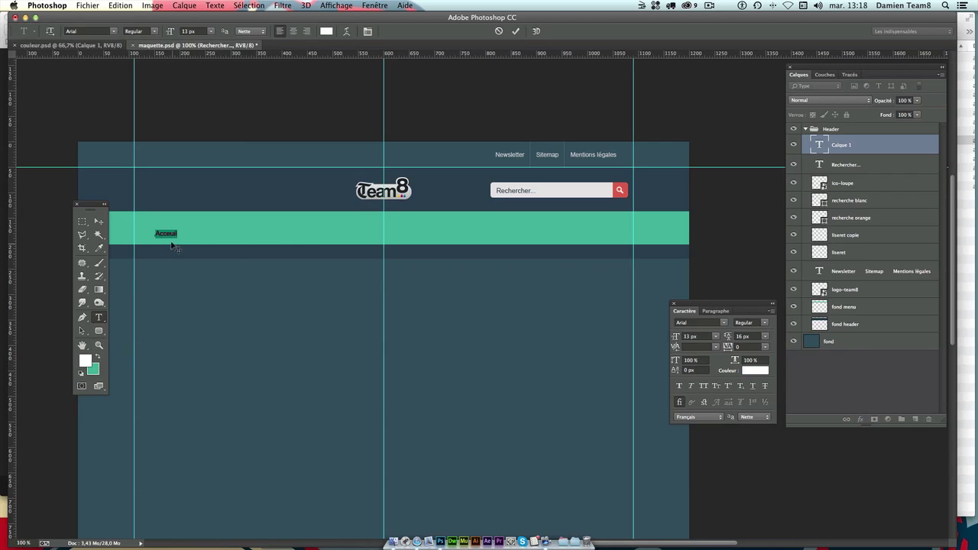
click(97, 356)
click(97, 356)
click(98, 356)
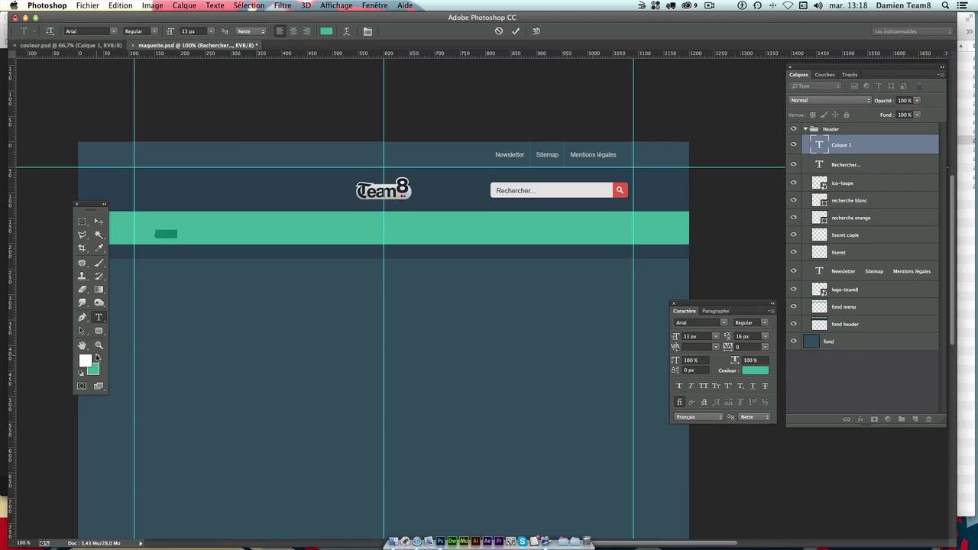
click(97, 356)
click(180, 233)
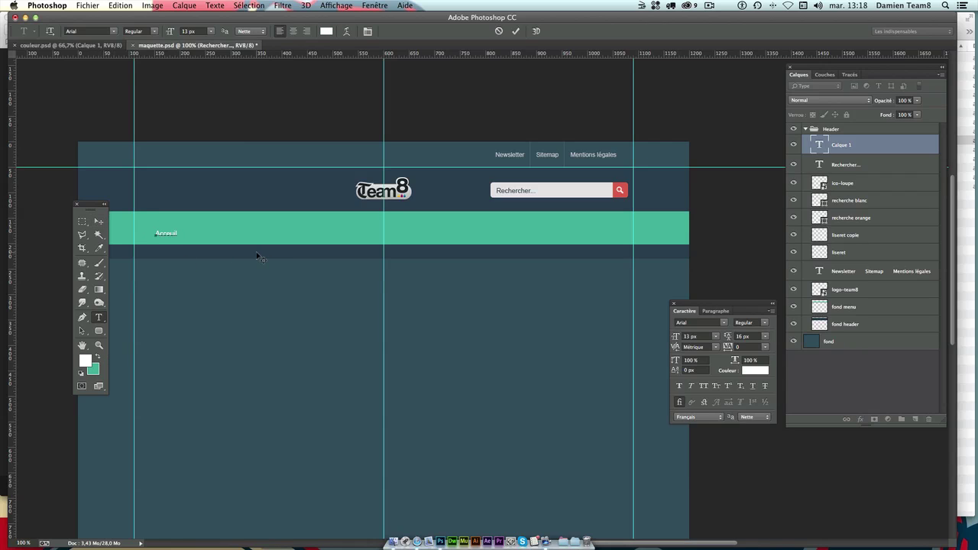
- Change the menu text size from 13 px to 15 px and nudge it up-left
key(ctrl+a)
click(698, 337)
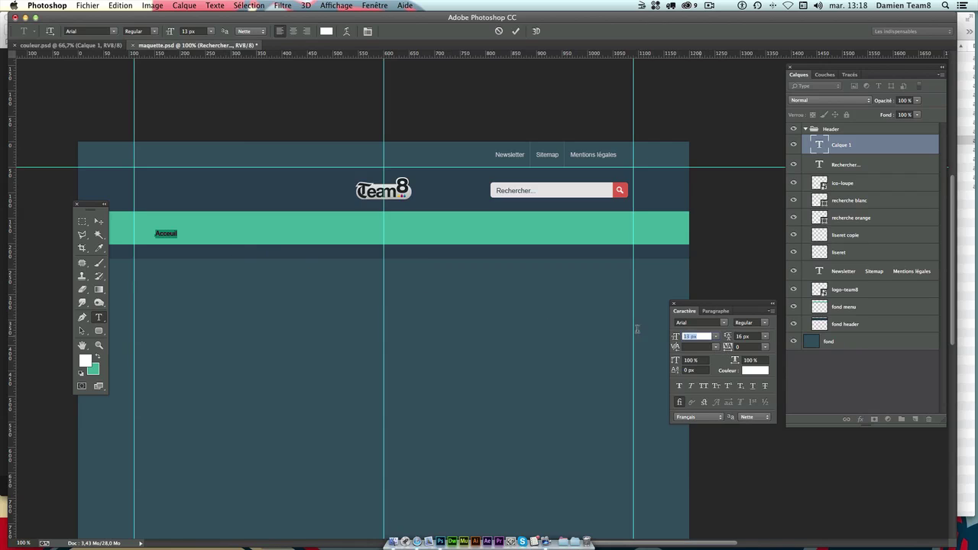
click(704, 336)
drag(704, 337, 608, 337)
text(15)
click(100, 220)
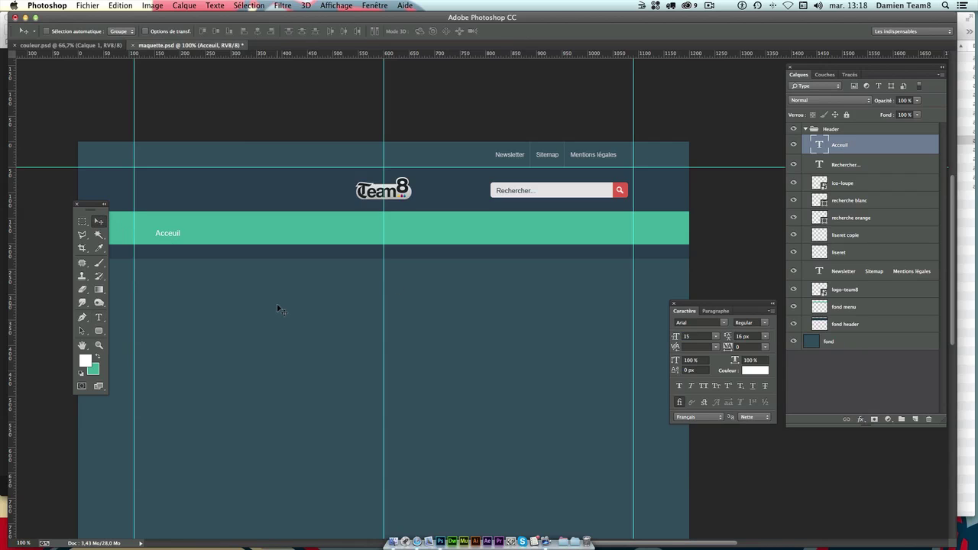
drag(233, 308, 230, 303)
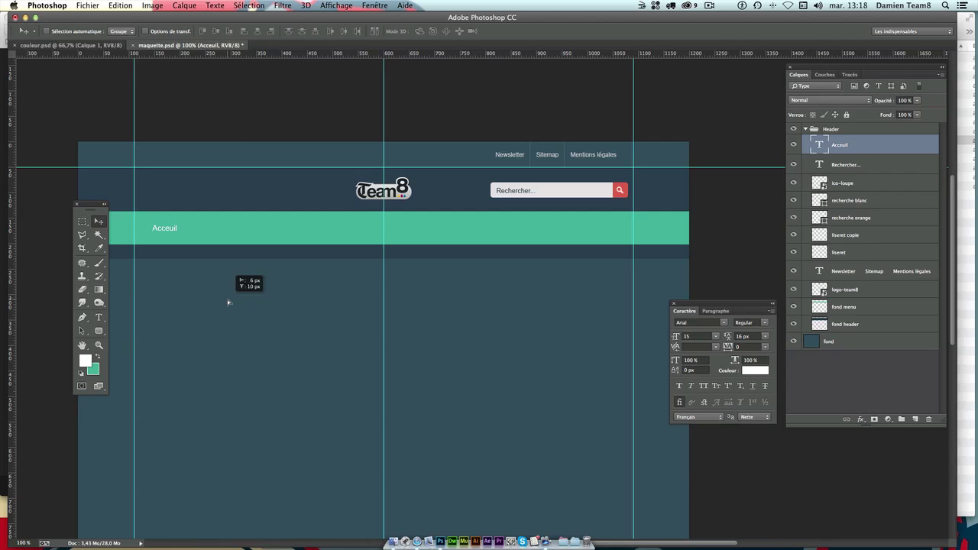
- Complete the spaced menu entries: A propos, Références, Actualités, CV, Partenaires, Contact
click(98, 317)
click(170, 230)
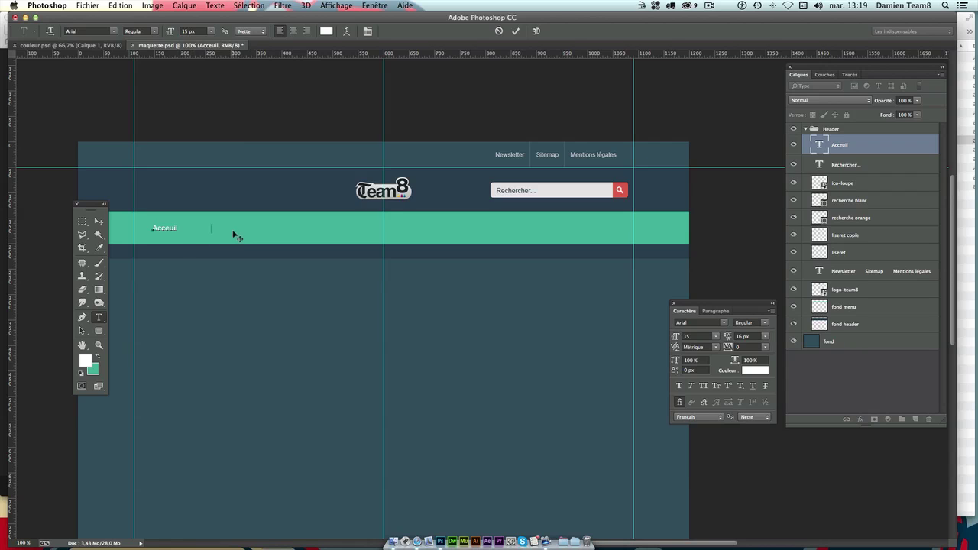
text(A propos)
drag(212, 228, 179, 228)
click(290, 241)
click(208, 228)
drag(211, 228, 177, 228)
click(241, 227)
key(ctrl)
key(Tab)
text(R)
text(Actualités)
text(CV          )
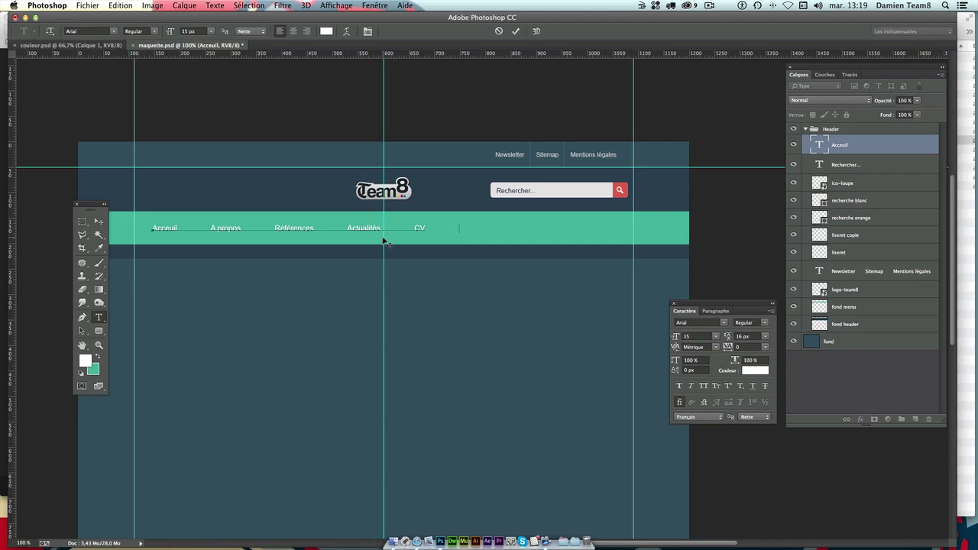
text(Paretenaires)
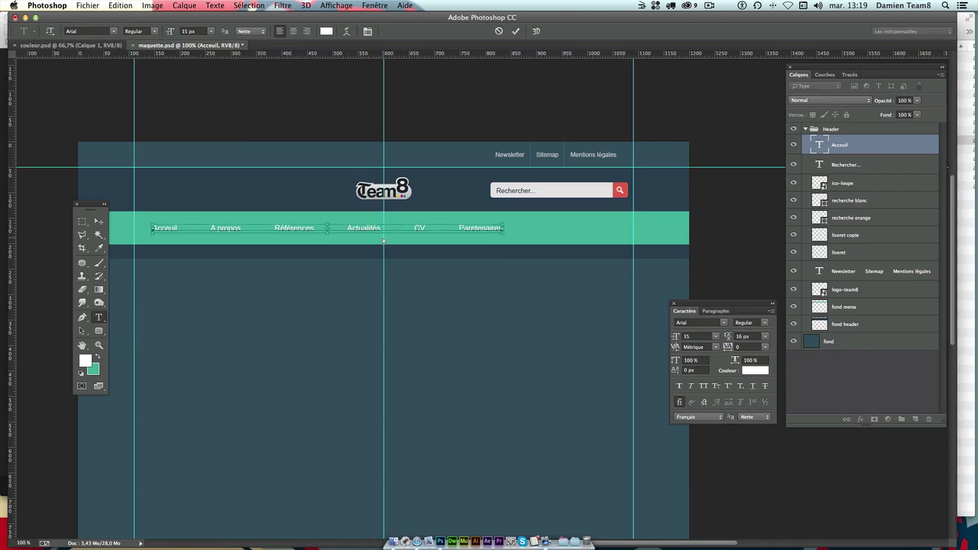
text(Contact)
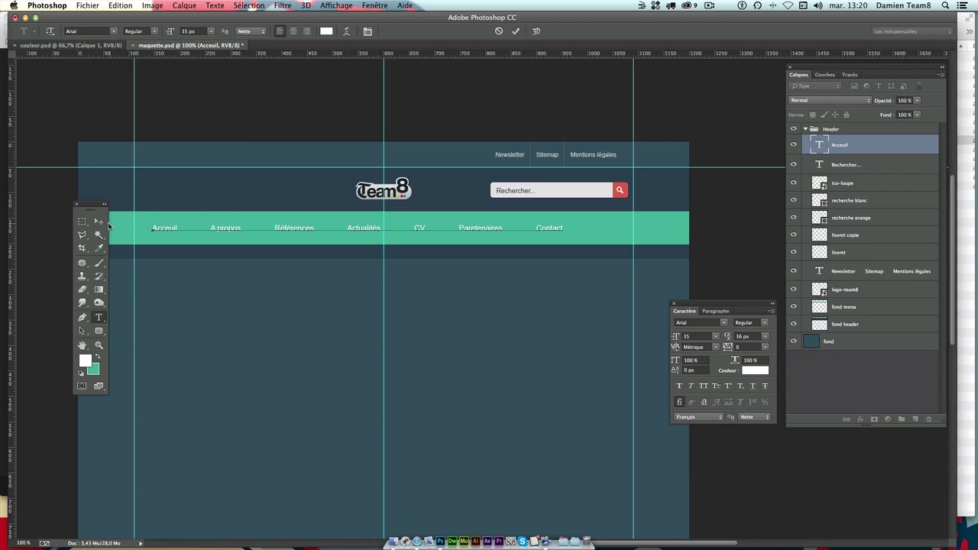
- Centre the menu text on the page's centre guide with Free Transform
click(98, 221)
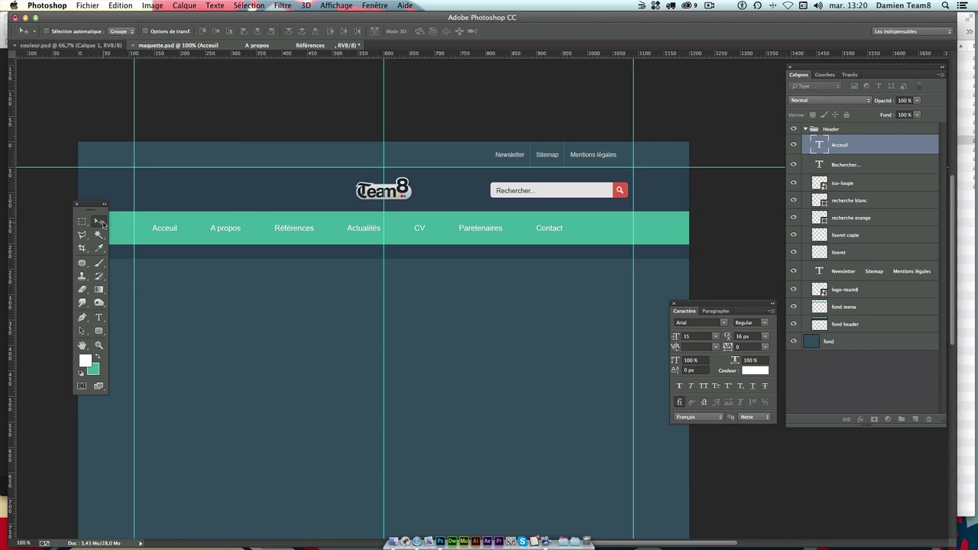
key(ctrl+t)
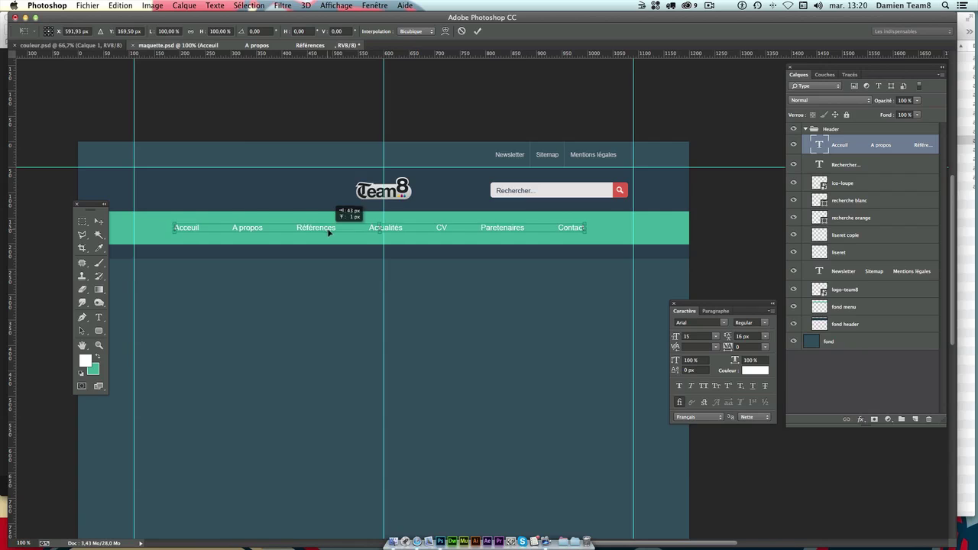
drag(306, 231, 360, 238)
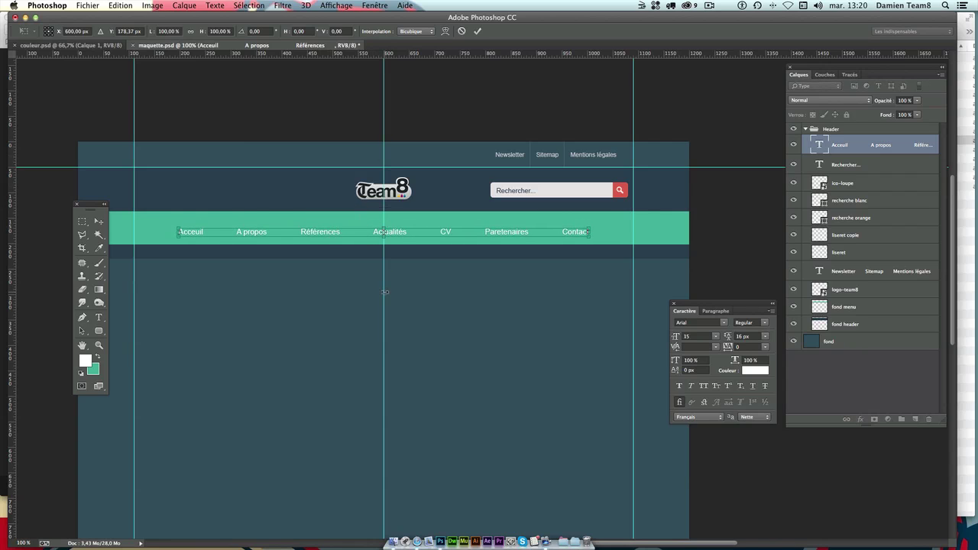
key(Return)
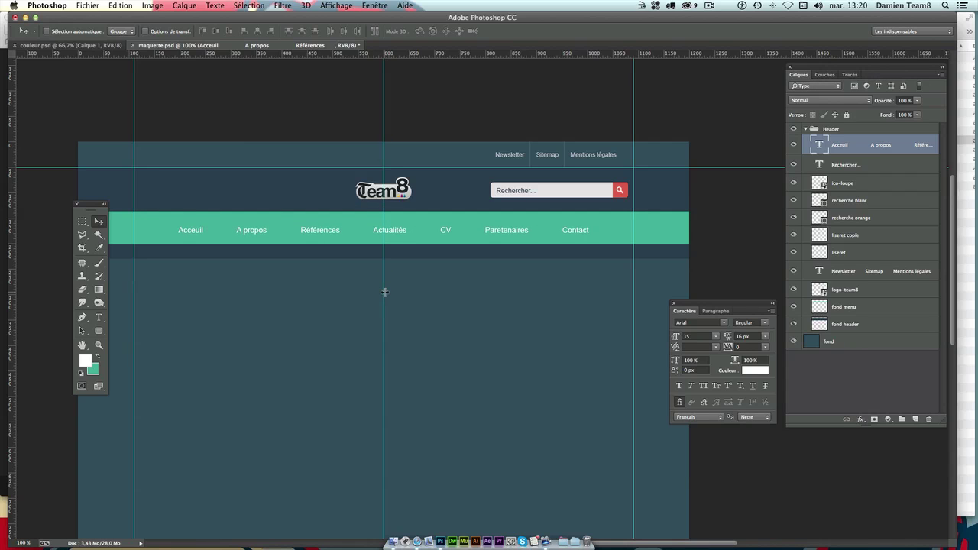
key(ctrl+semicolon)
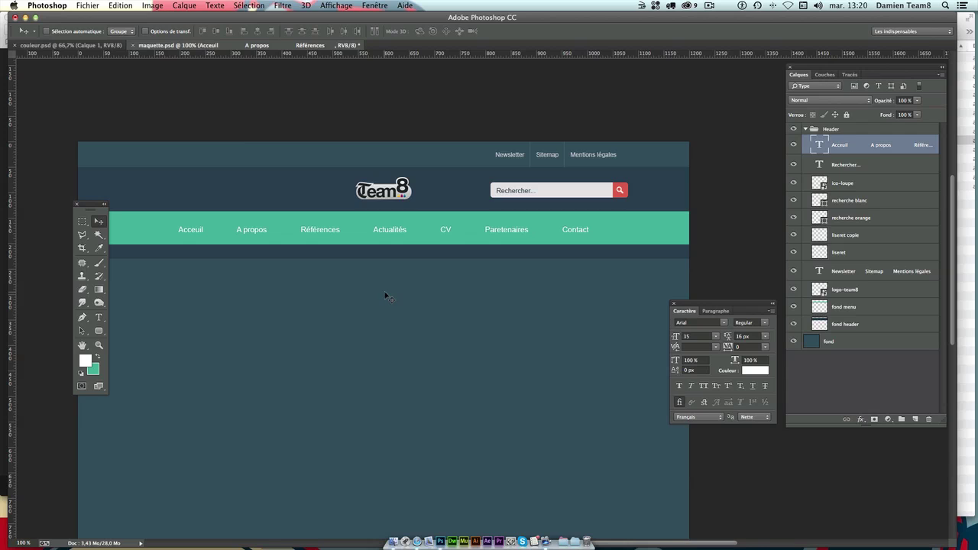
key(ctrl+semicolon)
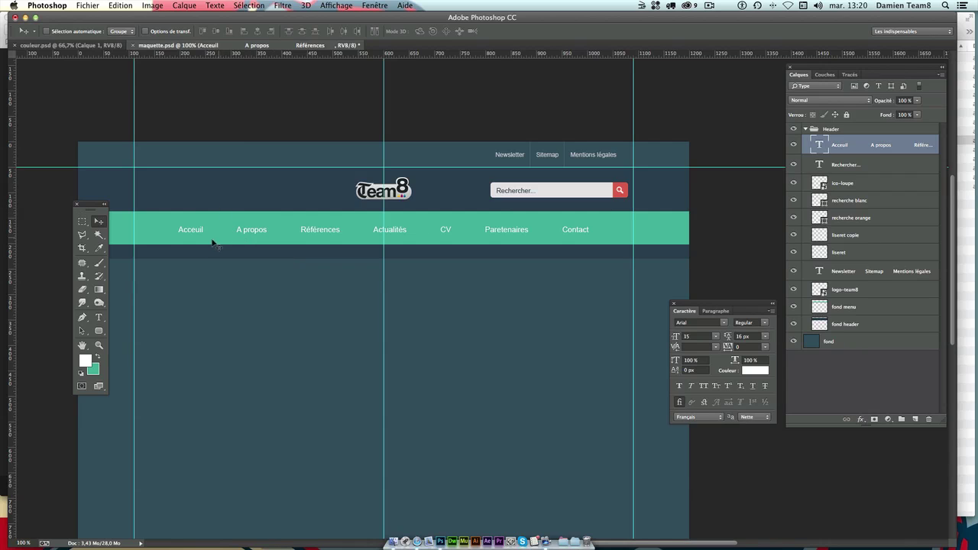
- Add horizontal guides along the fond menu bar's top and bottom edges
click(81, 221)
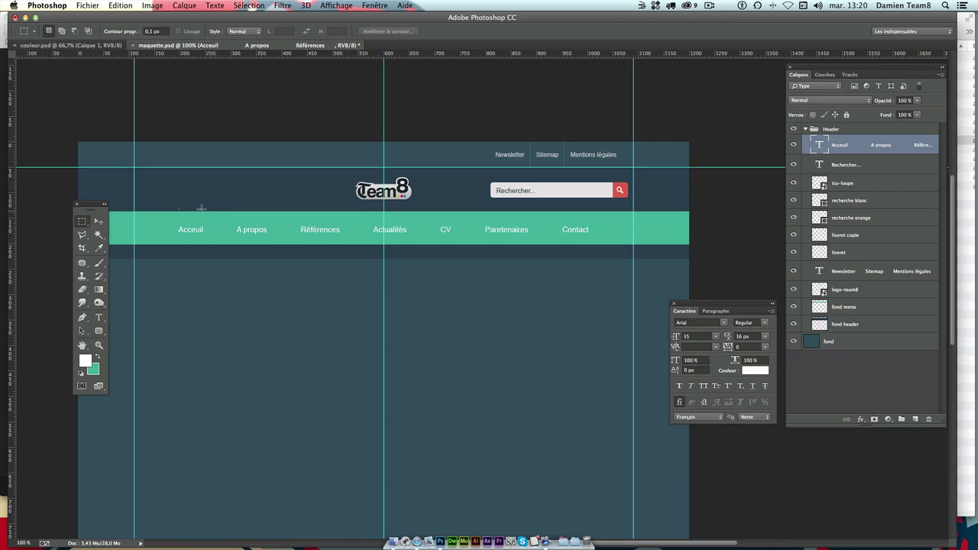
click(99, 221)
click(147, 229)
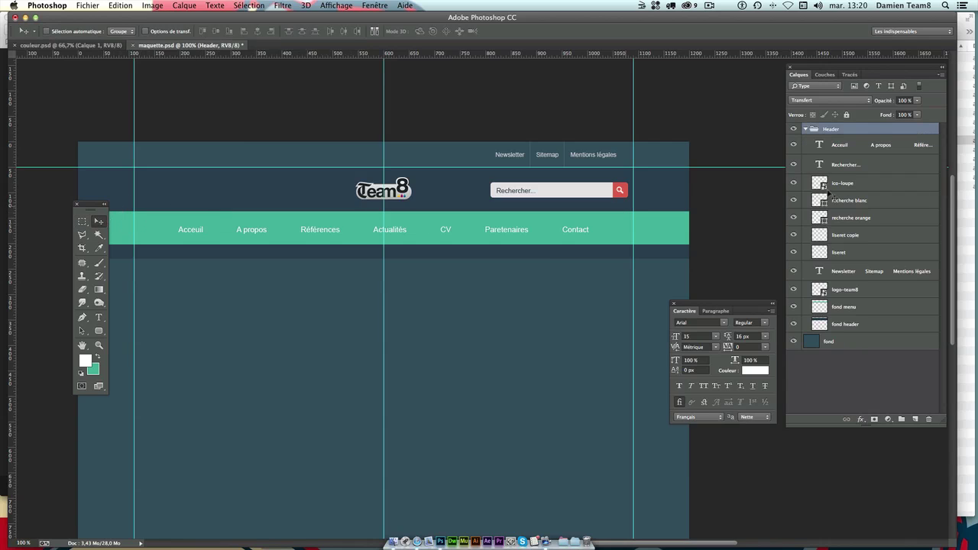
click(856, 253)
click(837, 239)
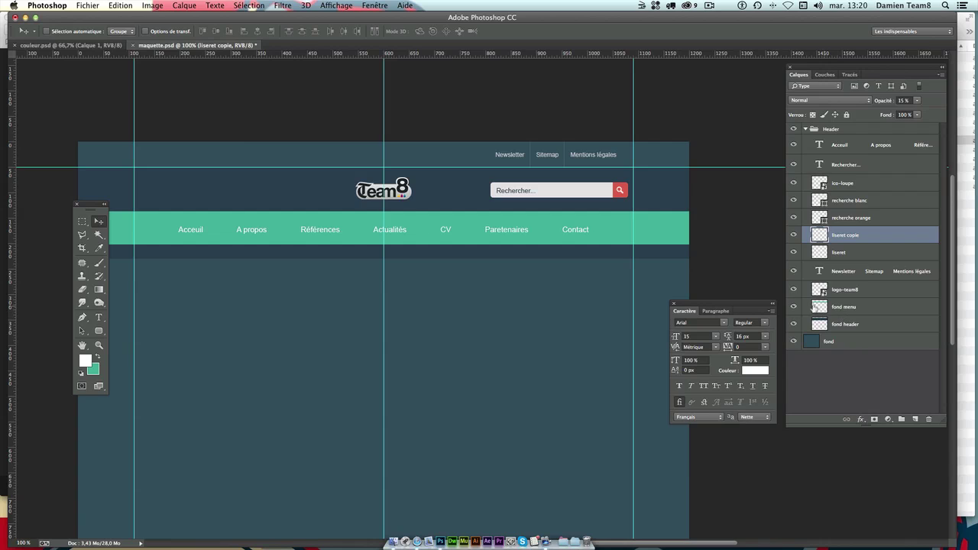
click(884, 308)
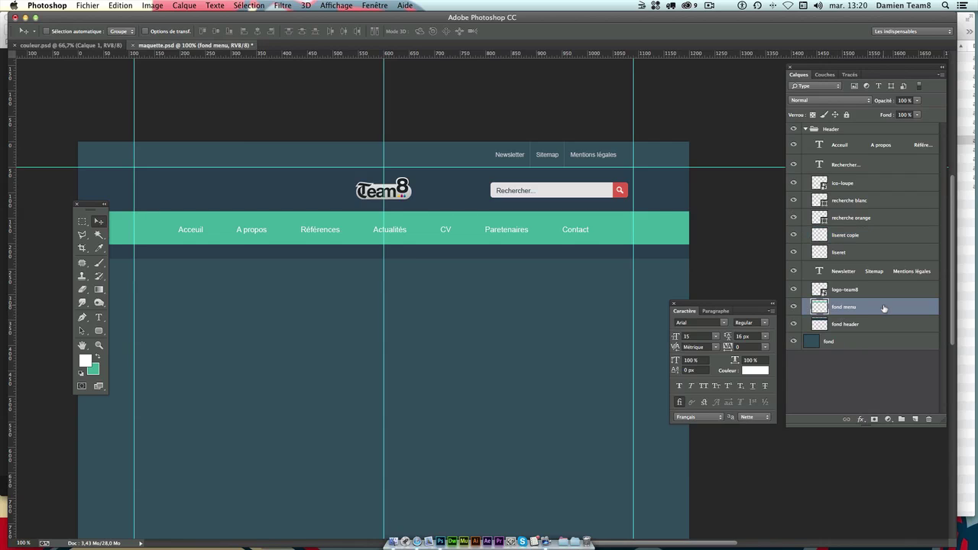
key(ctrl+t)
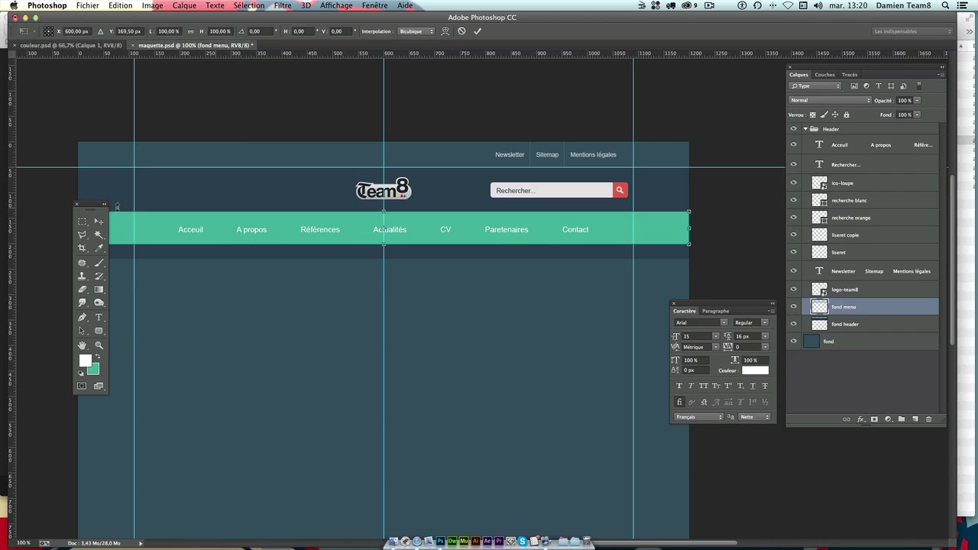
drag(96, 208, 79, 233)
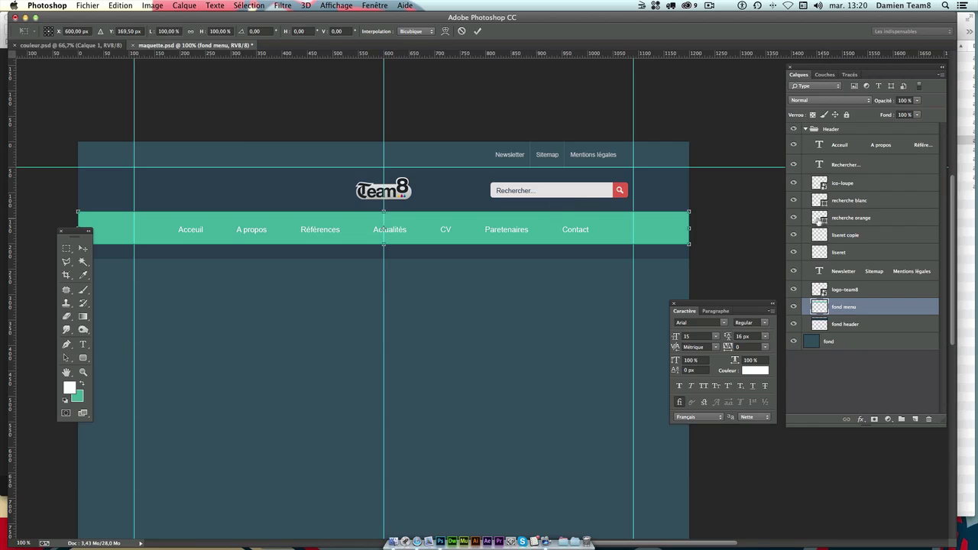
drag(291, 55, 305, 211)
mouse_move(311, 58)
mouse_down()
mouse_move(339, 97)
mouse_move(317, 245)
mouse_up()
key(Return)
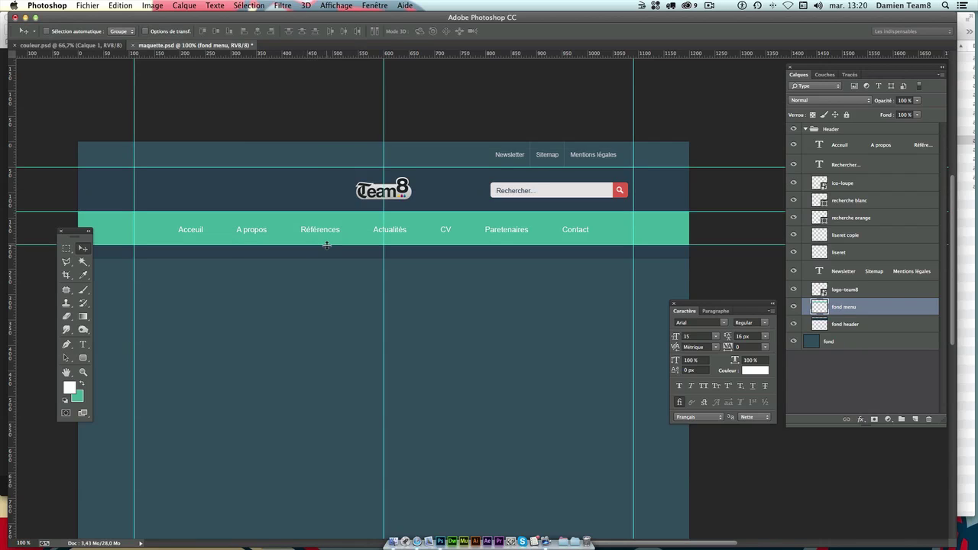
click(853, 150)
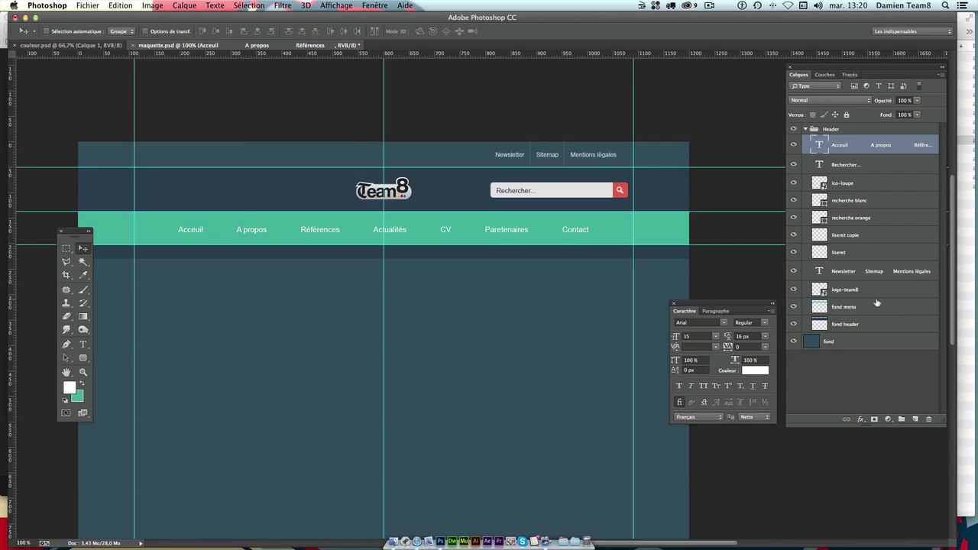
- Fill a thin white vertical strip spanning the menu bar on a new layer
click(915, 419)
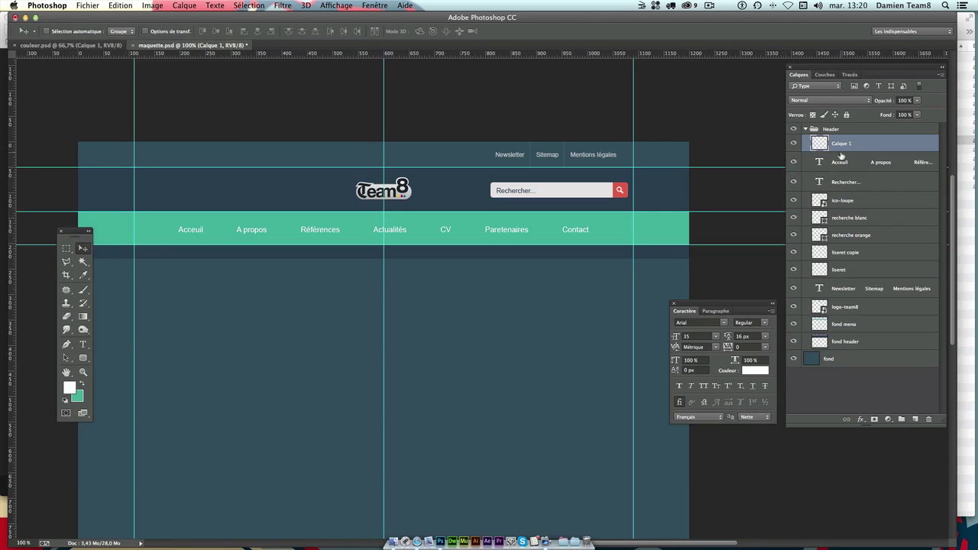
click(67, 249)
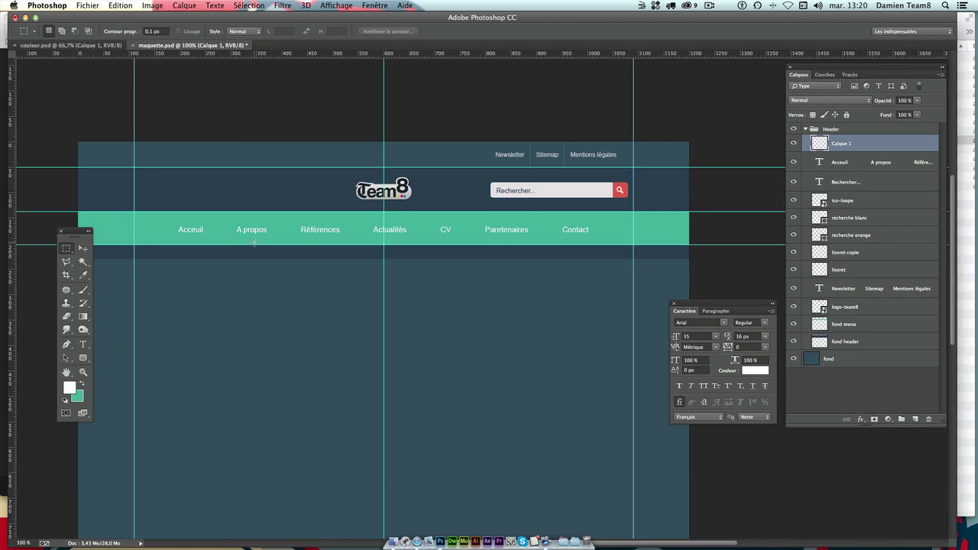
drag(217, 211, 218, 247)
key(shift+F5)
key(Return)
key(super+d)
drag(220, 207, 278, 296)
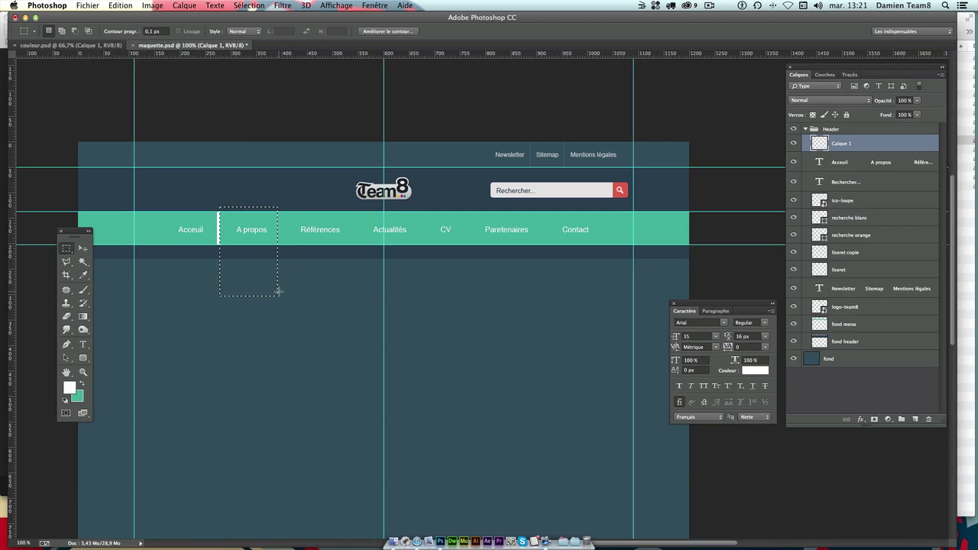
key(Left)
key(Left)
key(Delete)
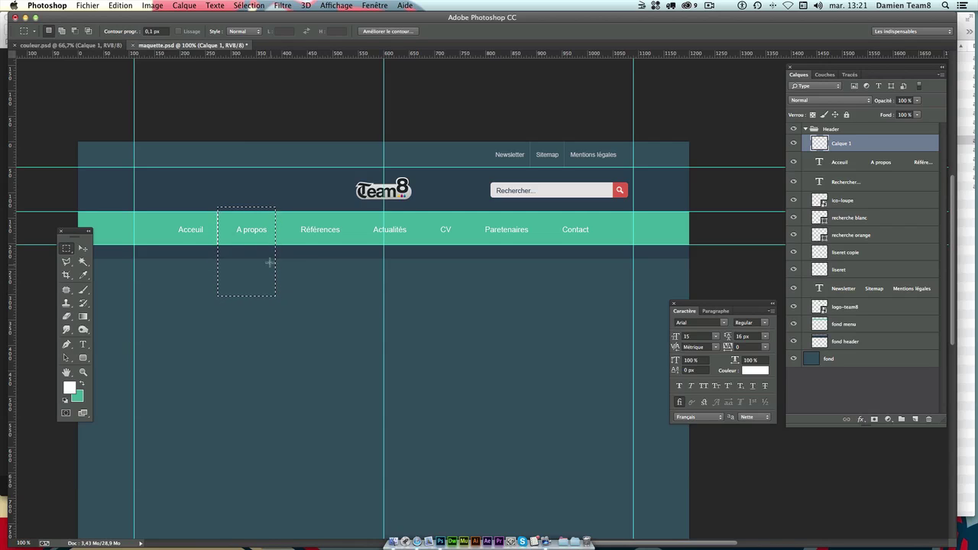
key(ctrl+d)
- Set the divider to 30% opacity, name it liseret menu, and nudge it right
click(83, 247)
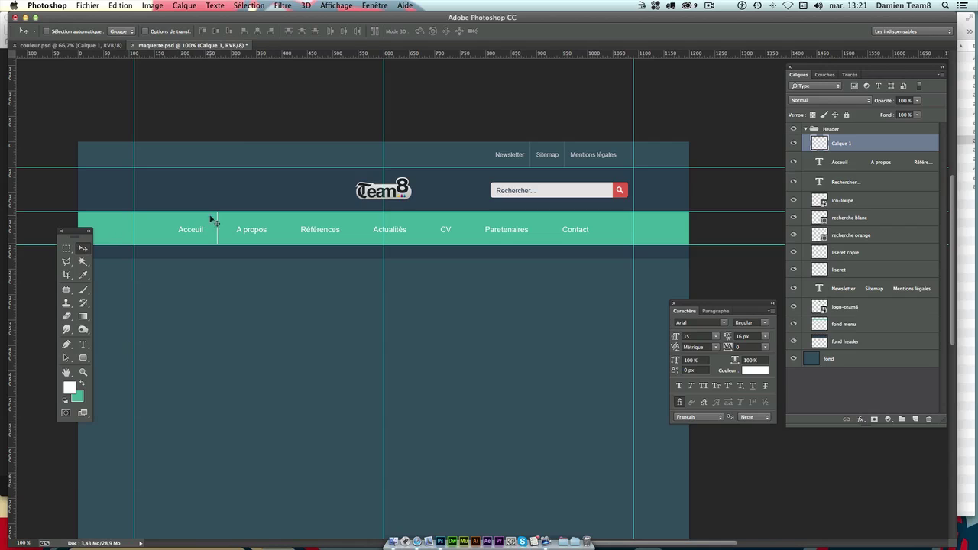
click(903, 100)
key(BackSpace)
text(3)
key(Return)
double_click(843, 143)
text(lisere)
text(t menu)
key(Return)
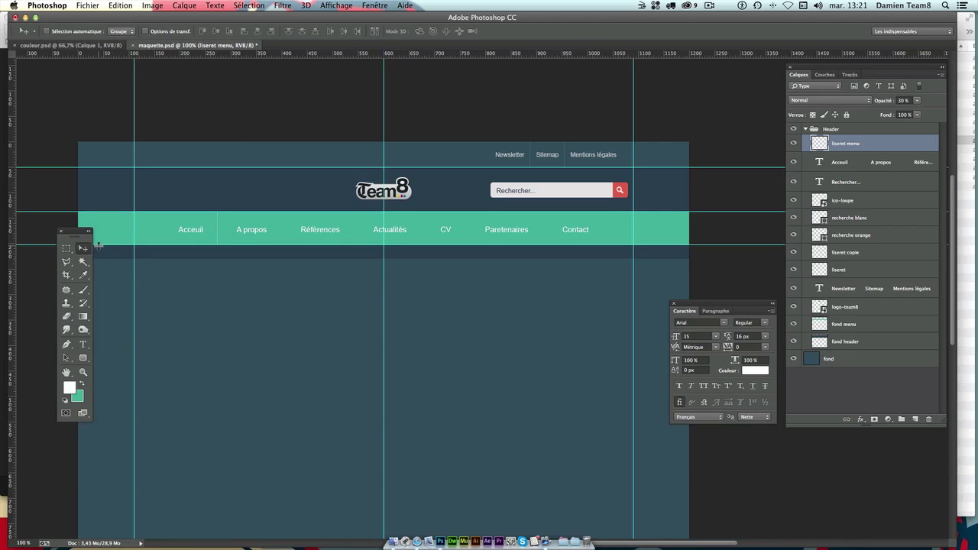
key(Right)
key(Right)
key(Right)
key(Right)
- Copy dividers between A propos, Références, Actualités and CV, nudging each into place
drag(227, 234, 287, 238)
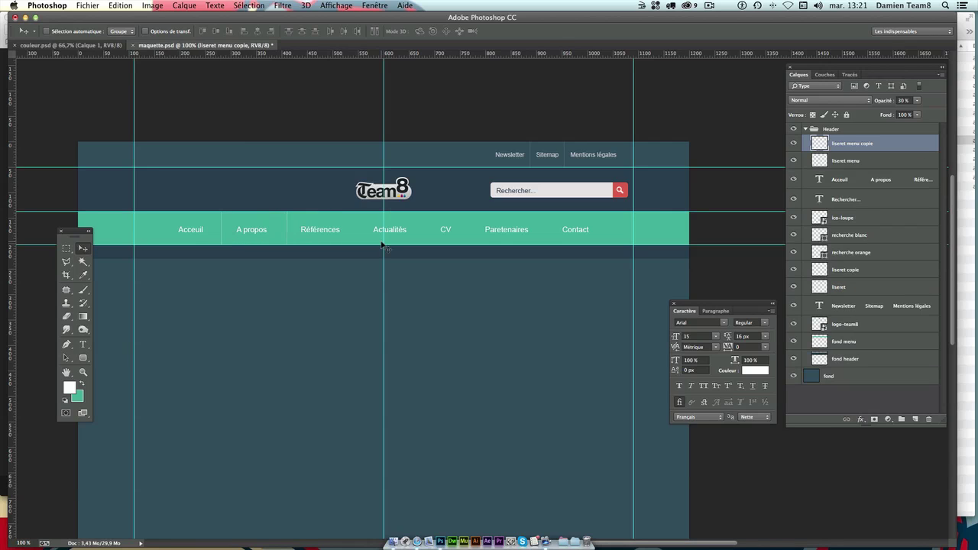
key(Left)
key(Left)
drag(298, 288, 368, 282)
key(Right)
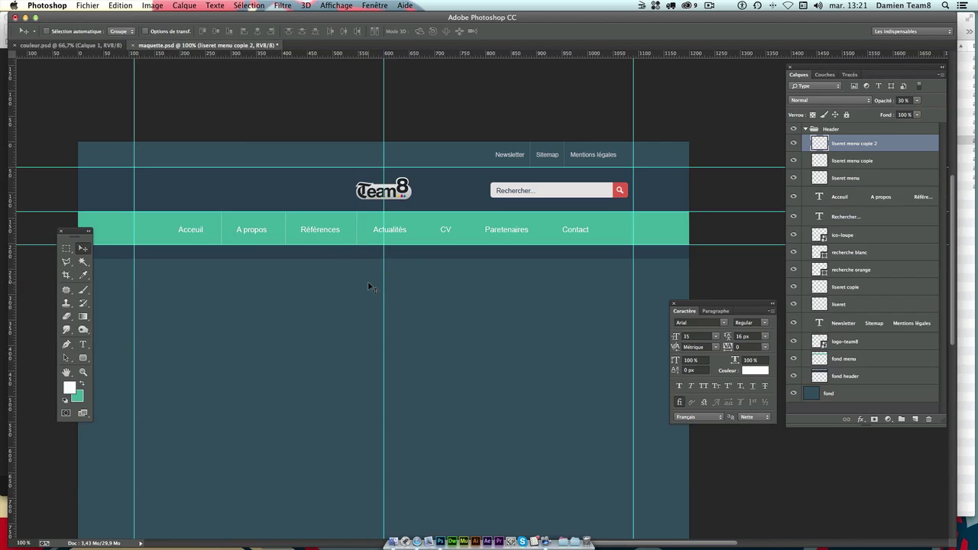
key(Right)
drag(357, 236, 422, 237)
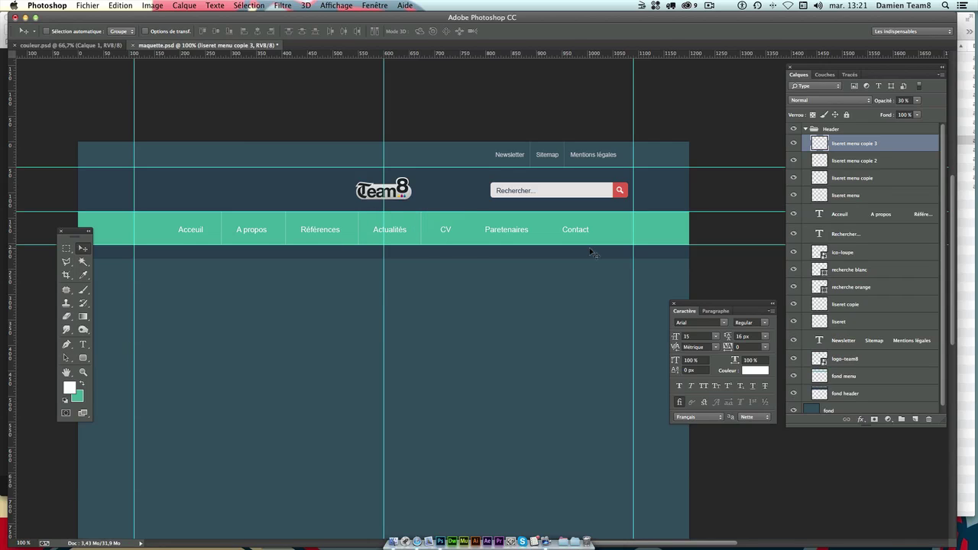
key(Right)
key(Right)
key(Right)
- Copy dividers between CV and Partenaires and between Partenaires and Contact
drag(442, 240, 466, 237)
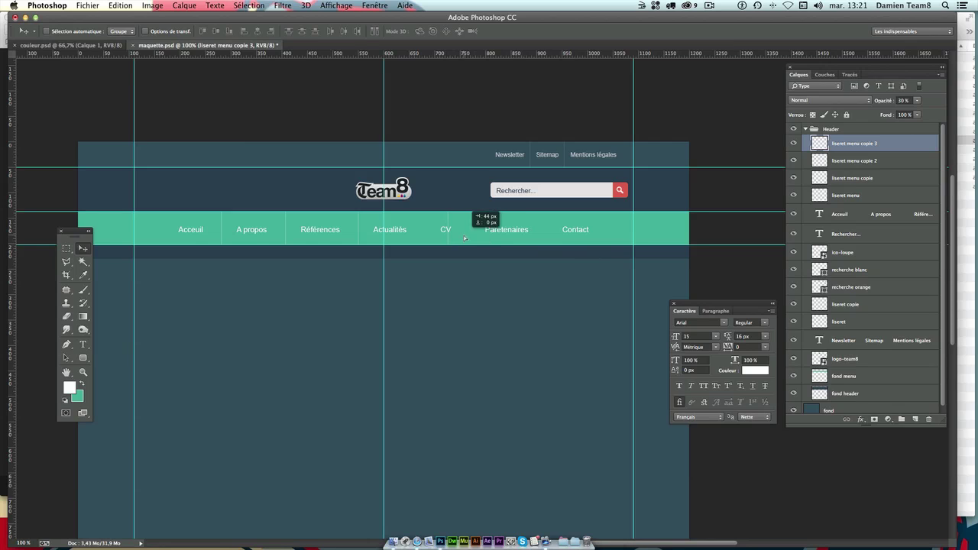
key(ctrl+z)
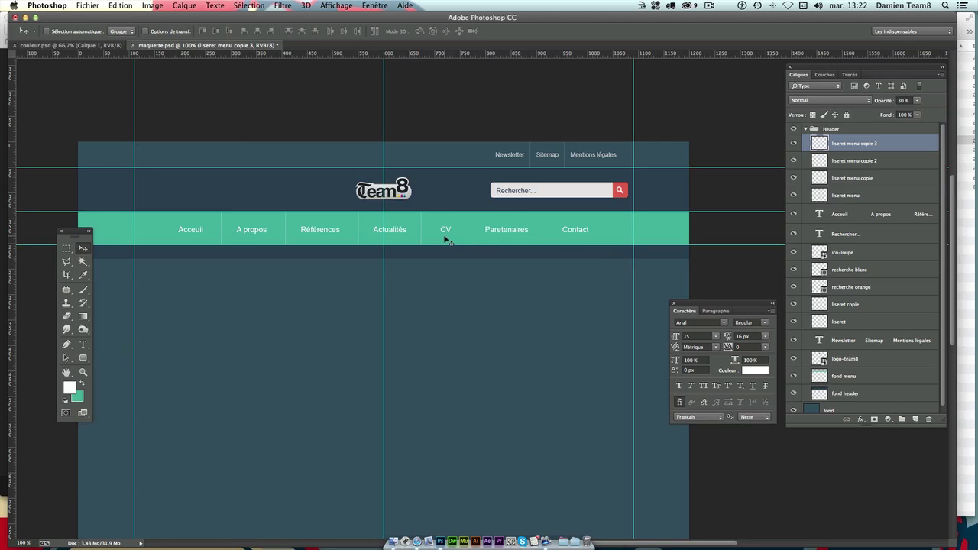
drag(422, 234, 473, 232)
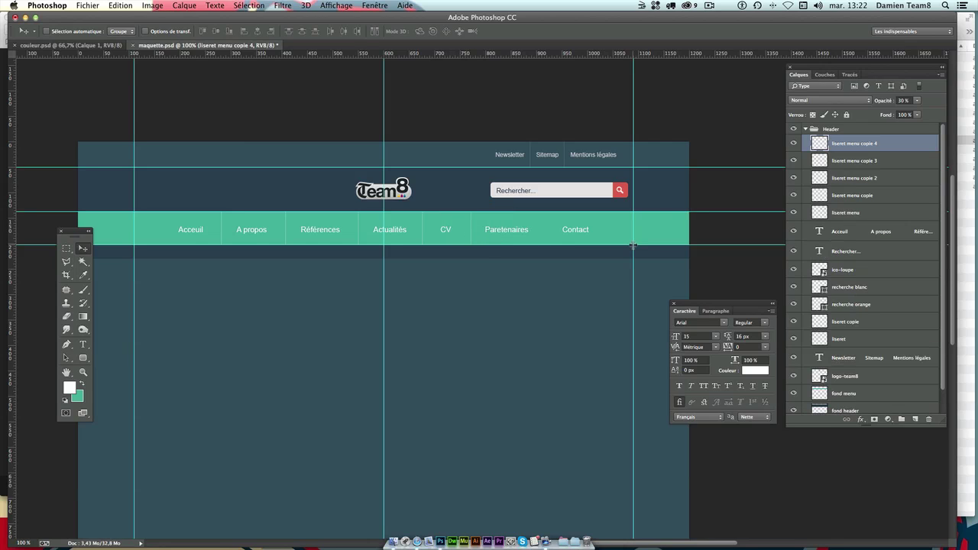
key(Left)
drag(482, 234, 567, 238)
key(Left)
key(Left)
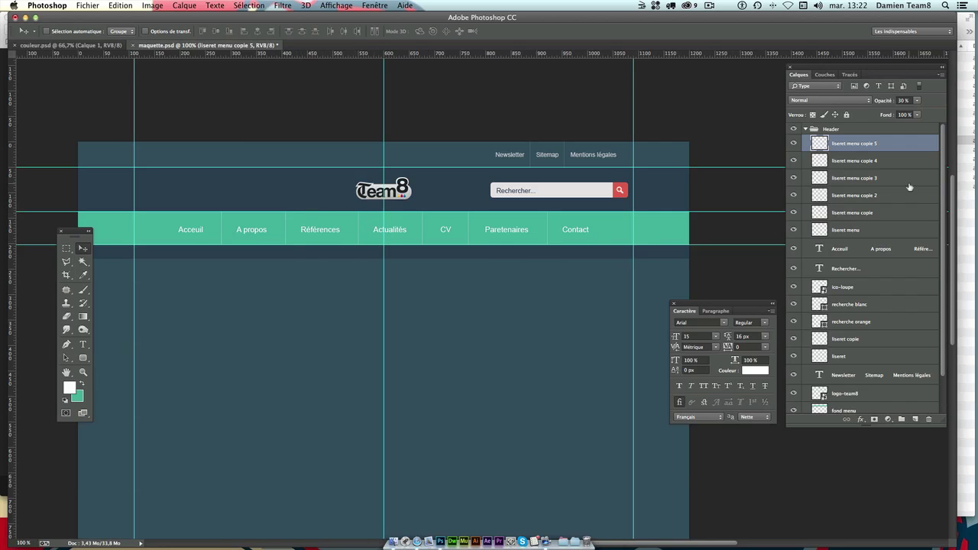
click(868, 253)
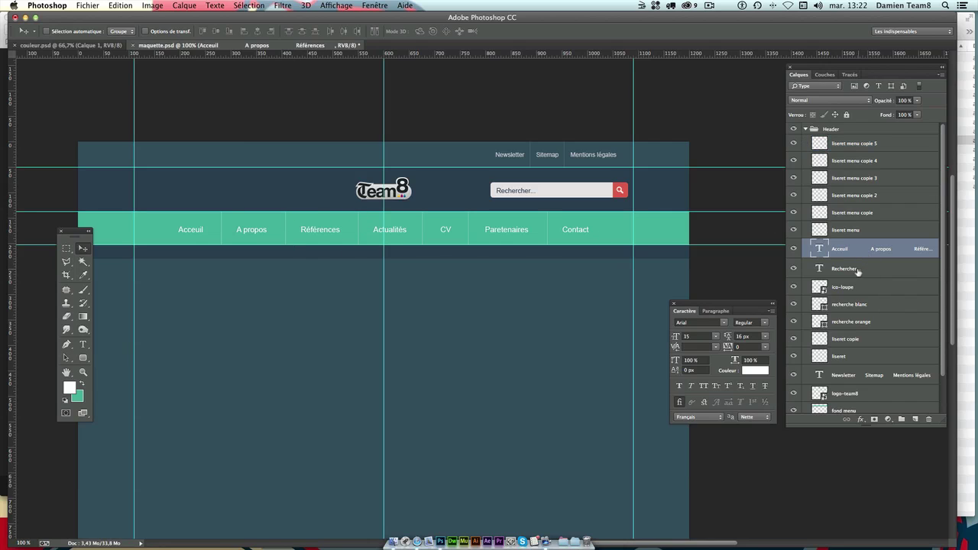
- Add a new layer above Rechercher... named fond active
click(855, 272)
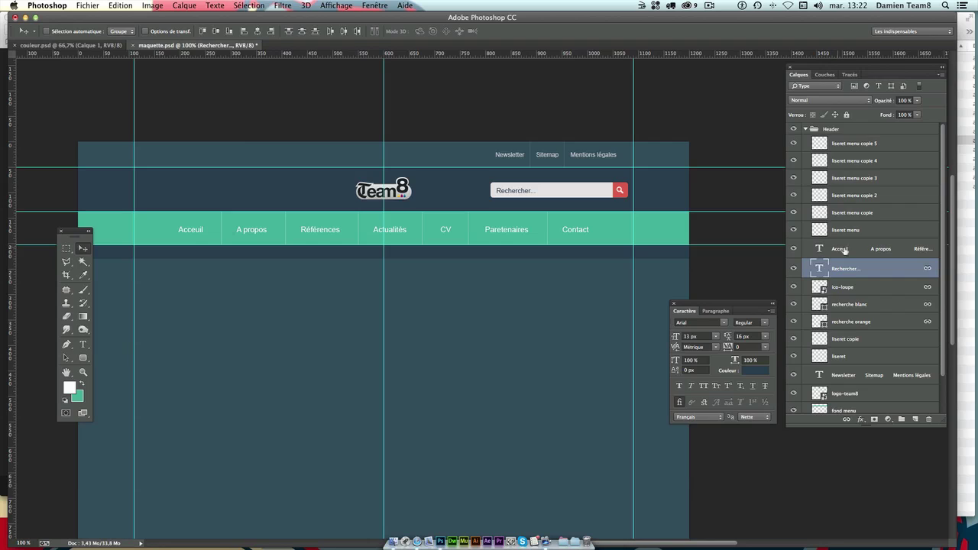
click(916, 419)
double_click(847, 269)
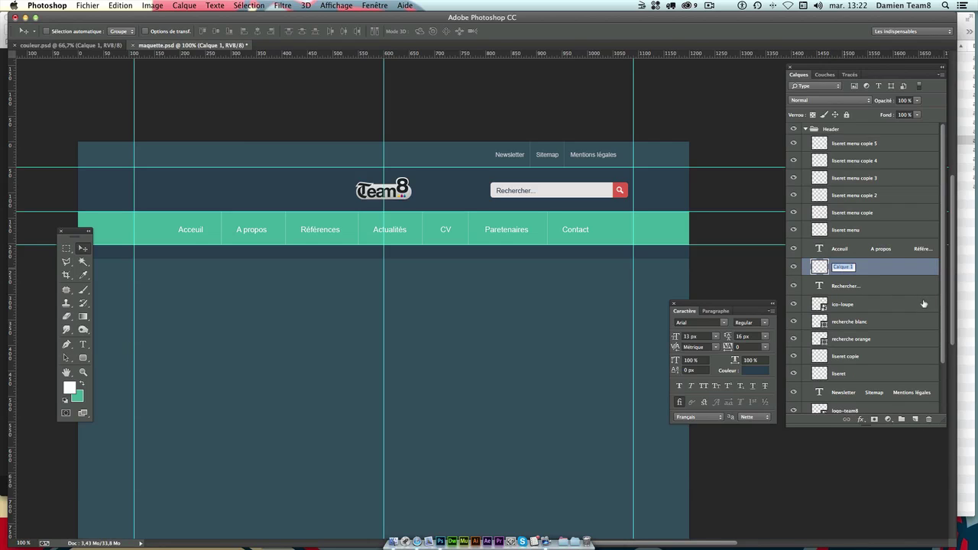
text(fond active)
key(Return)
- Fill the Références tab area with the search button's red #df5a49
click(68, 250)
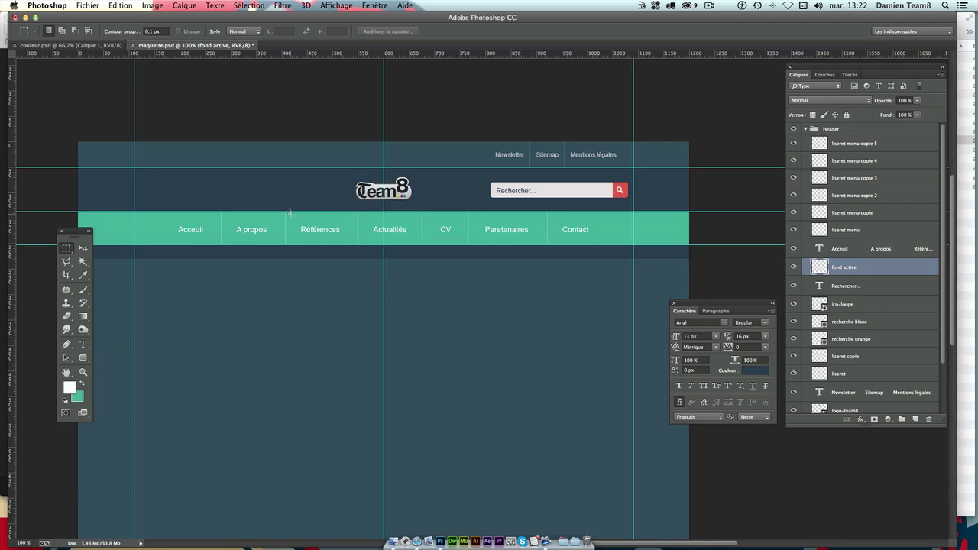
drag(306, 218, 358, 245)
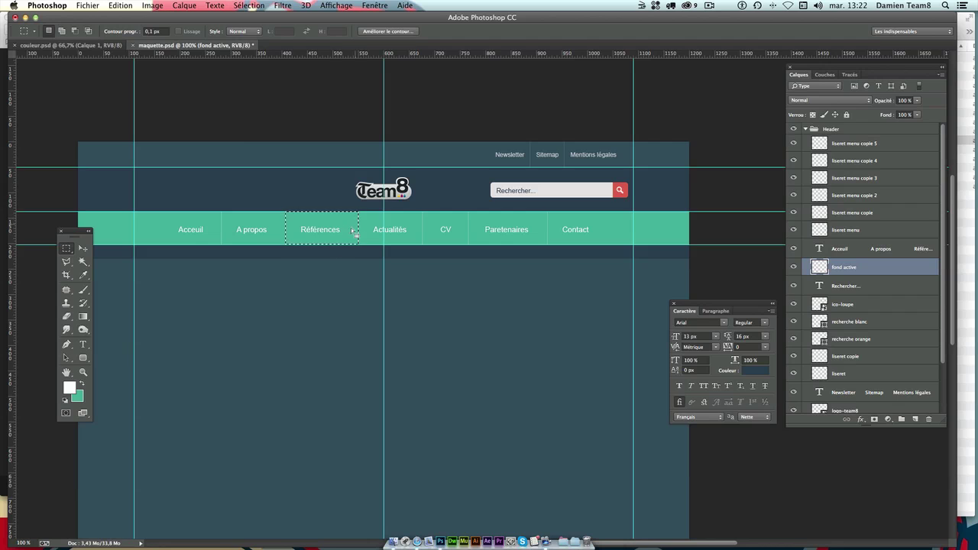
click(72, 388)
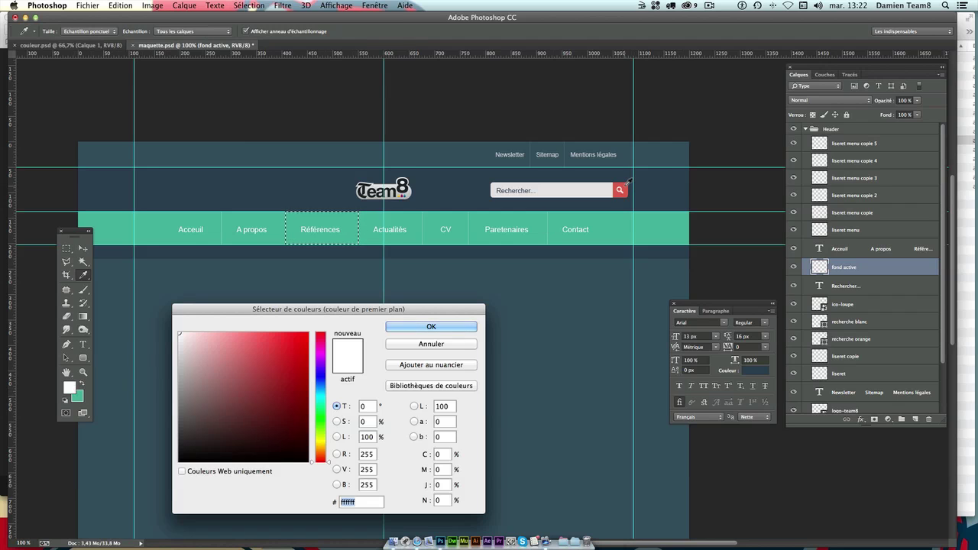
click(626, 185)
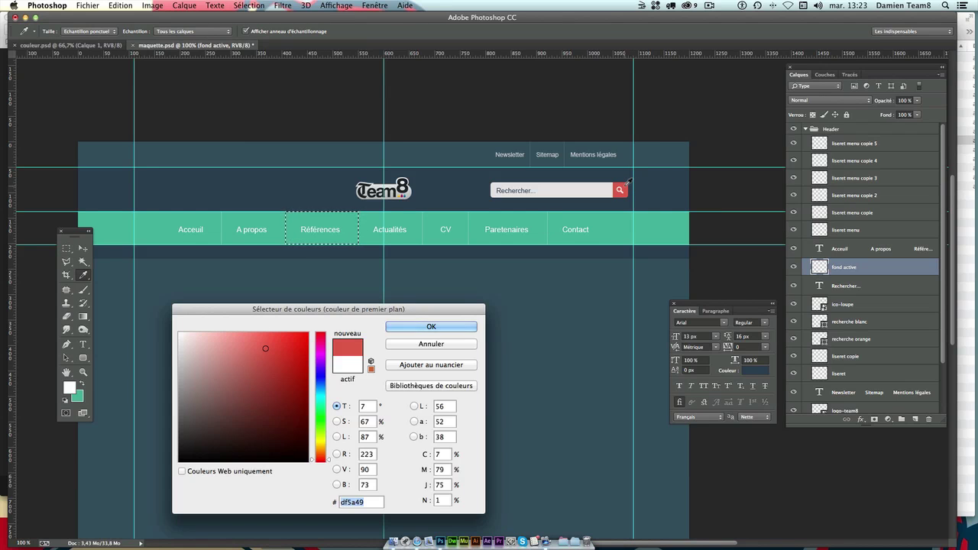
key(Return)
key(shift+BackSpace)
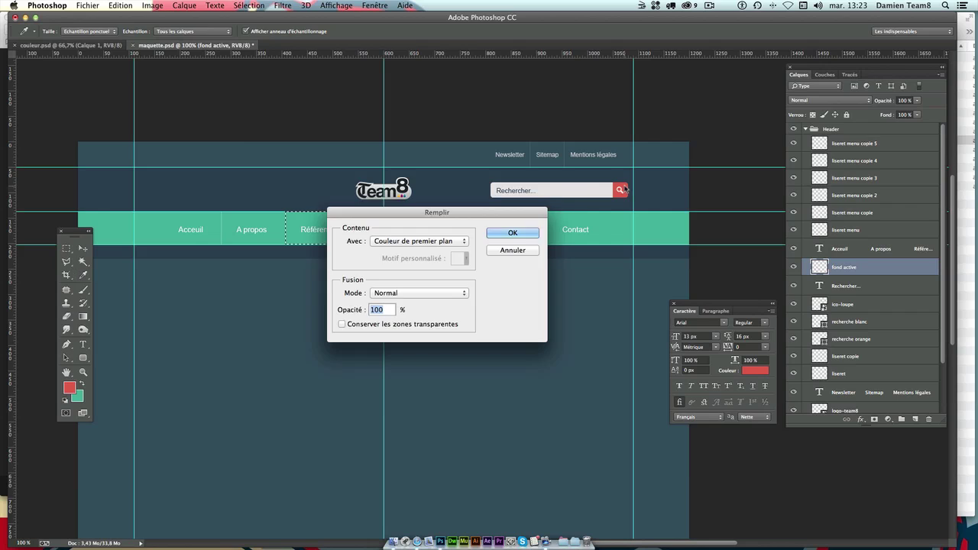
key(Return)
key(ctrl+d)
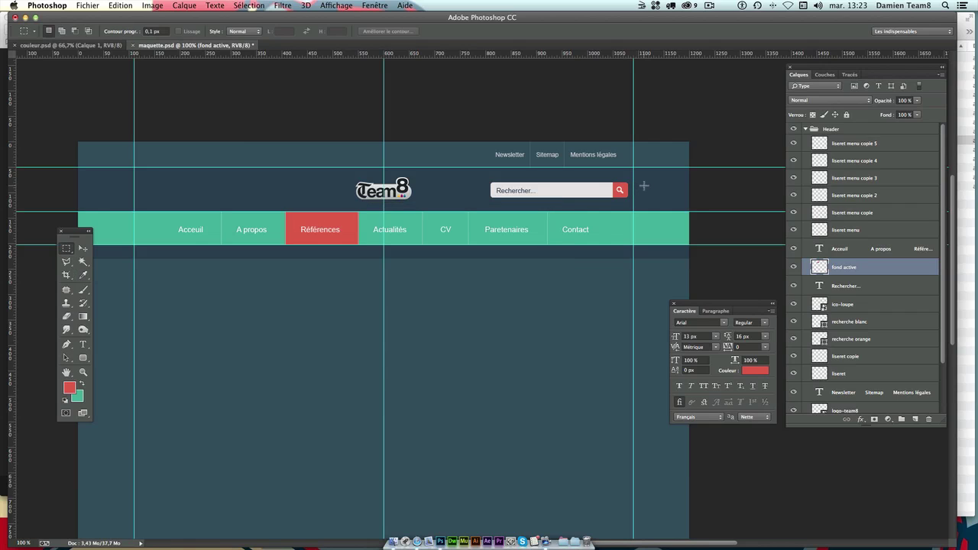
key(ctrl+semicolon)
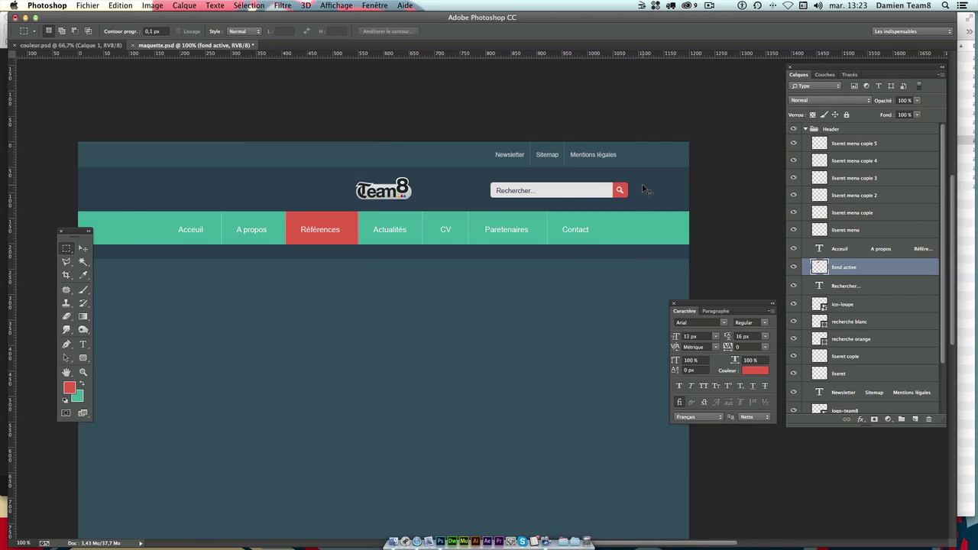
key(ctrl+semicolon)
key(ctrl+semicolon)
key(ctrl+semicolon)
key(ctrl+semicolon)
click(83, 249)
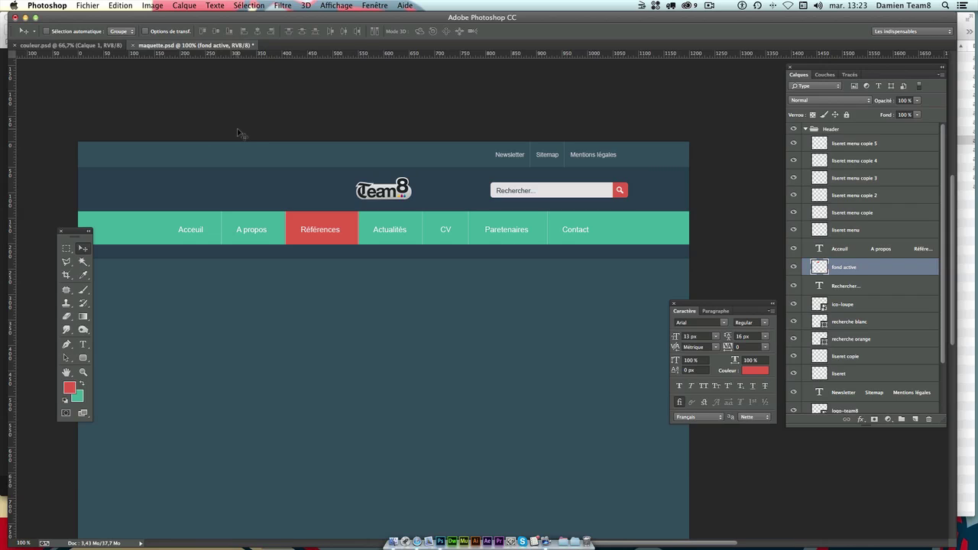
click(67, 249)
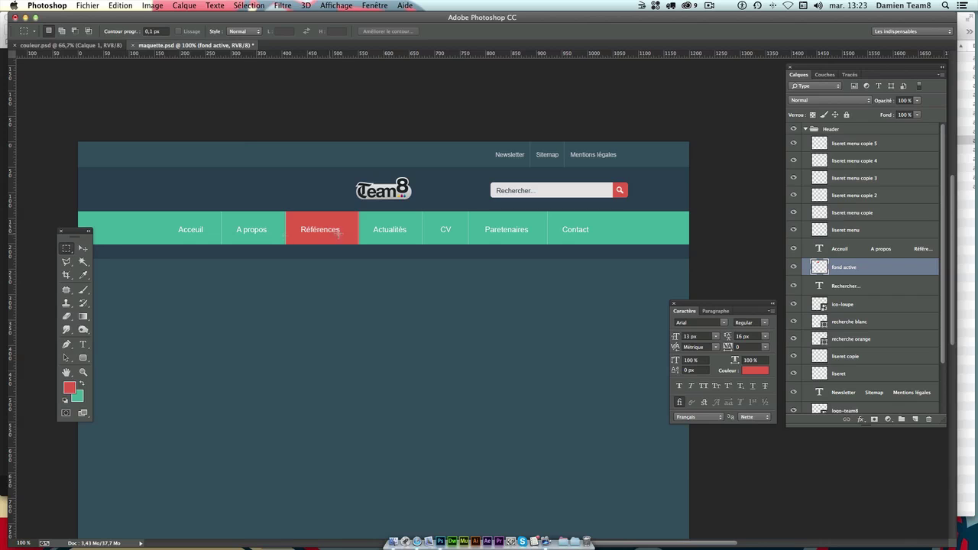
key(super+plus)
key(super+plus)
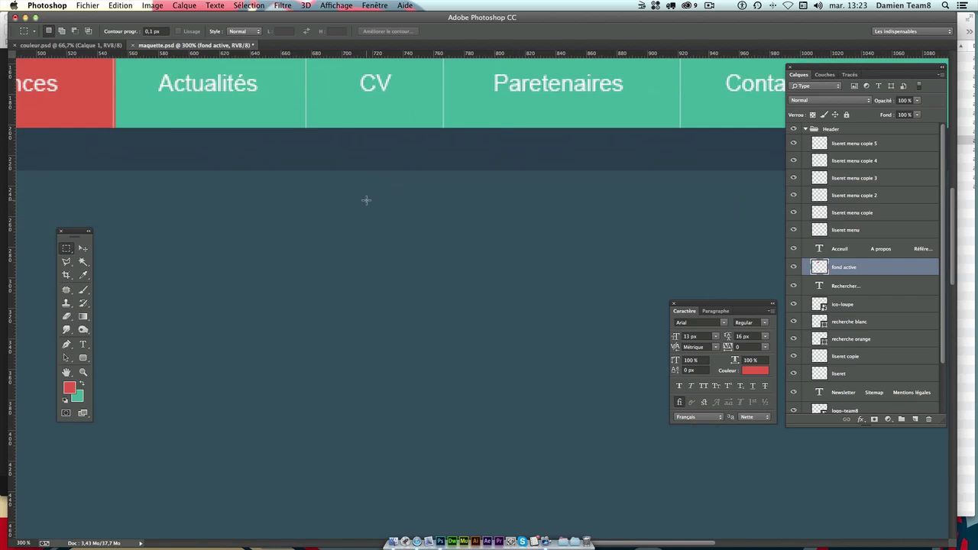
drag(308, 192, 380, 374)
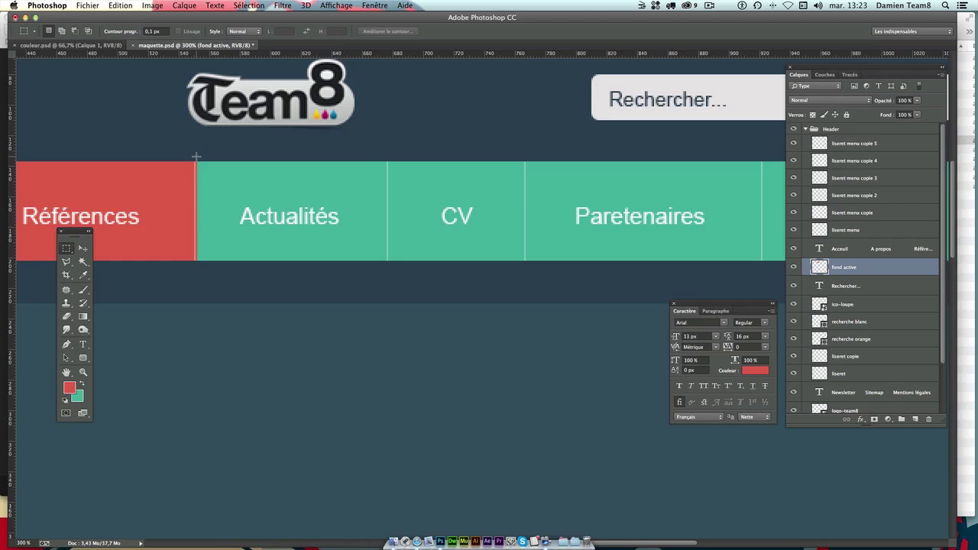
drag(197, 157, 352, 376)
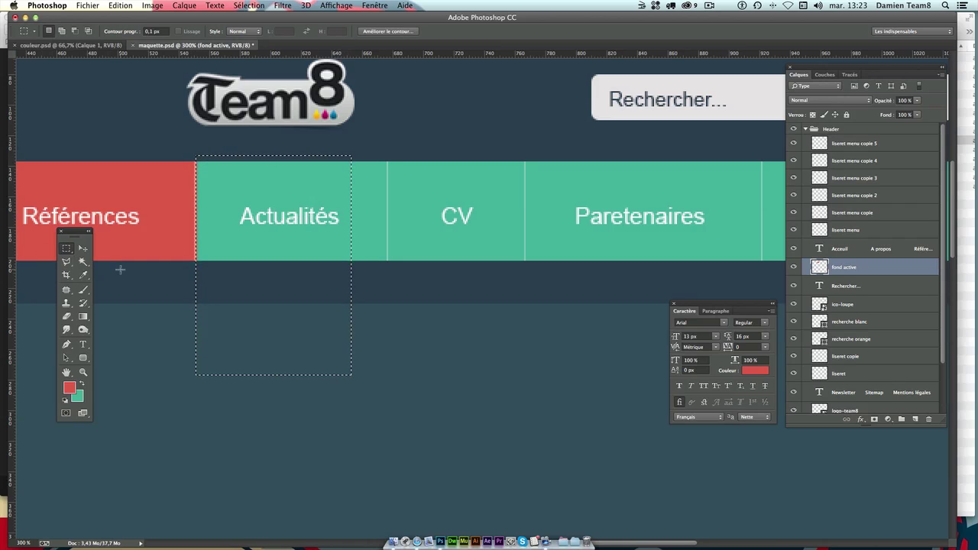
click(407, 305)
drag(195, 157, 333, 382)
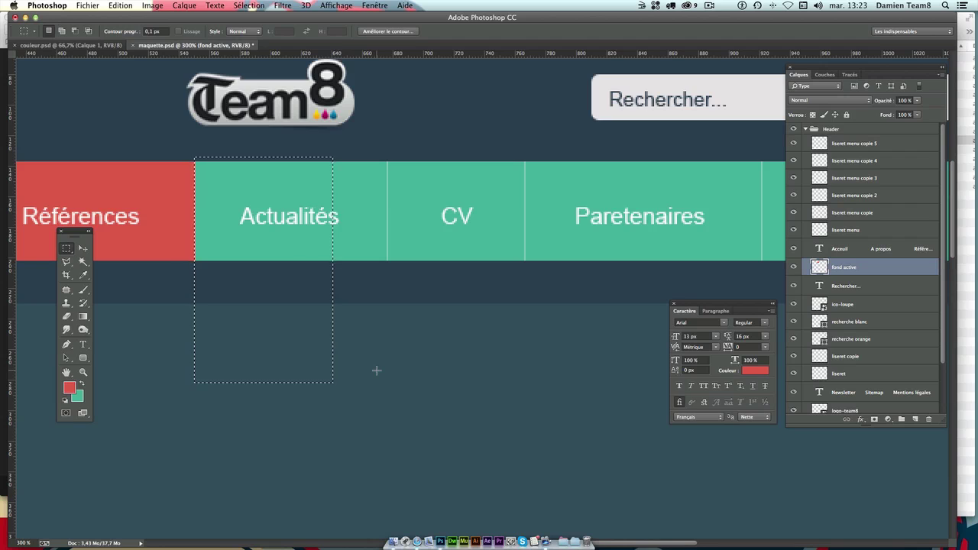
click(152, 206)
key(super+minus)
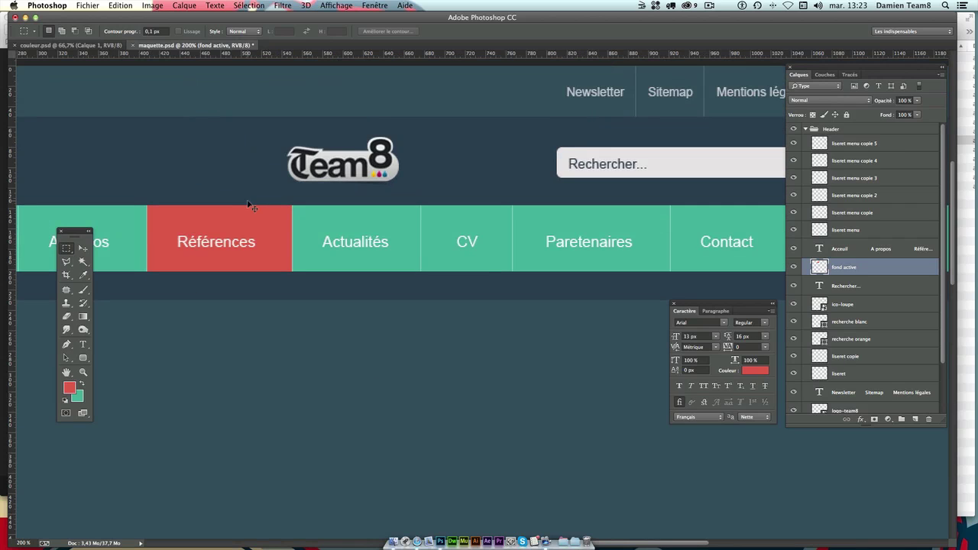
key(super+minus)
scroll(252, 204, down, 3)
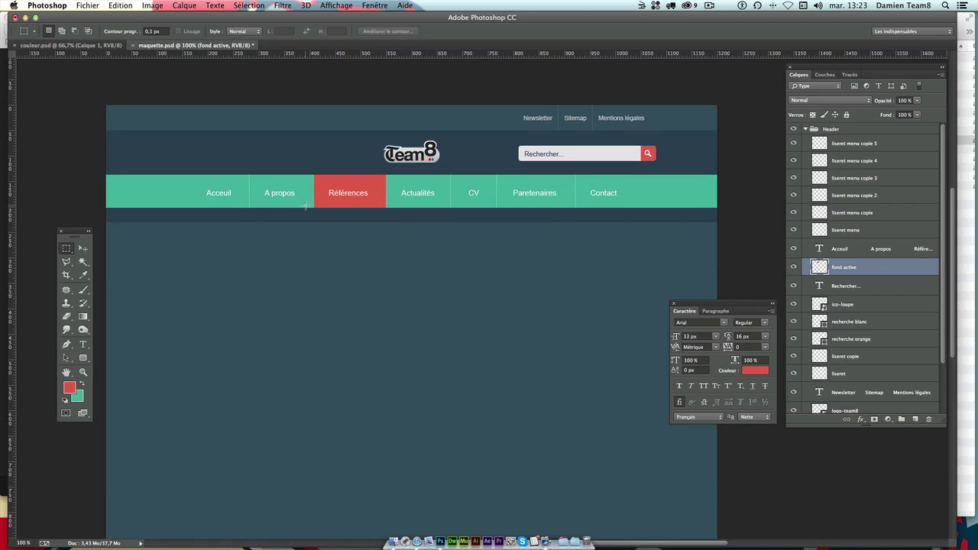
click(862, 289)
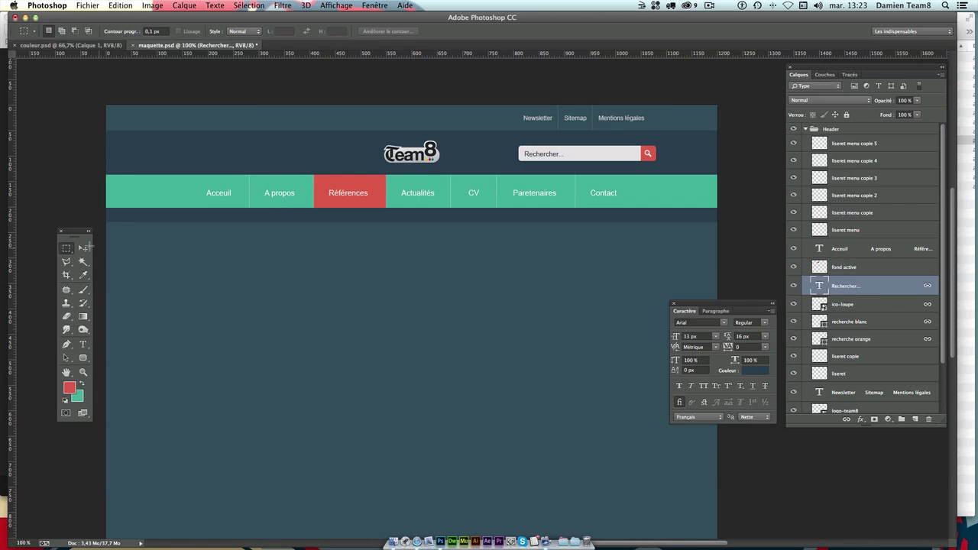
click(85, 248)
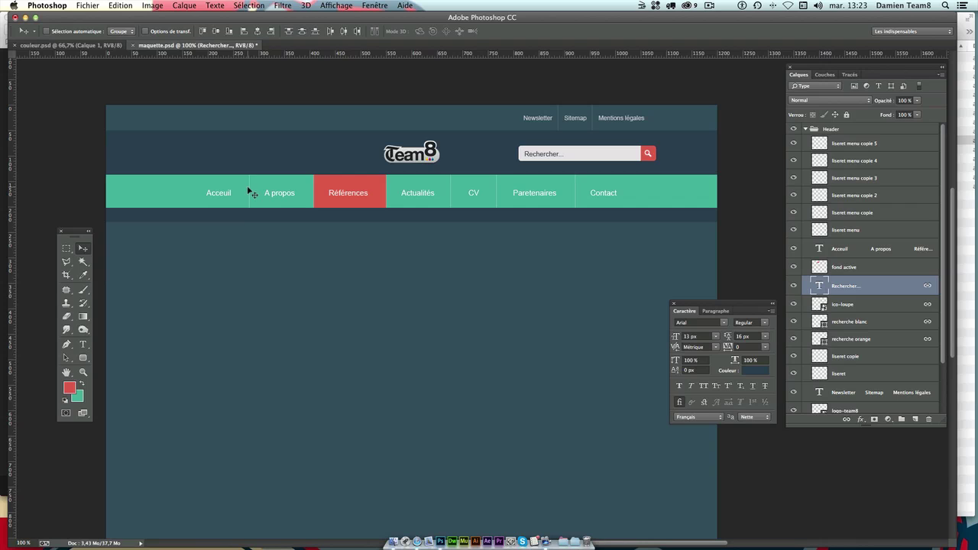
scroll(333, 200, right, 2)
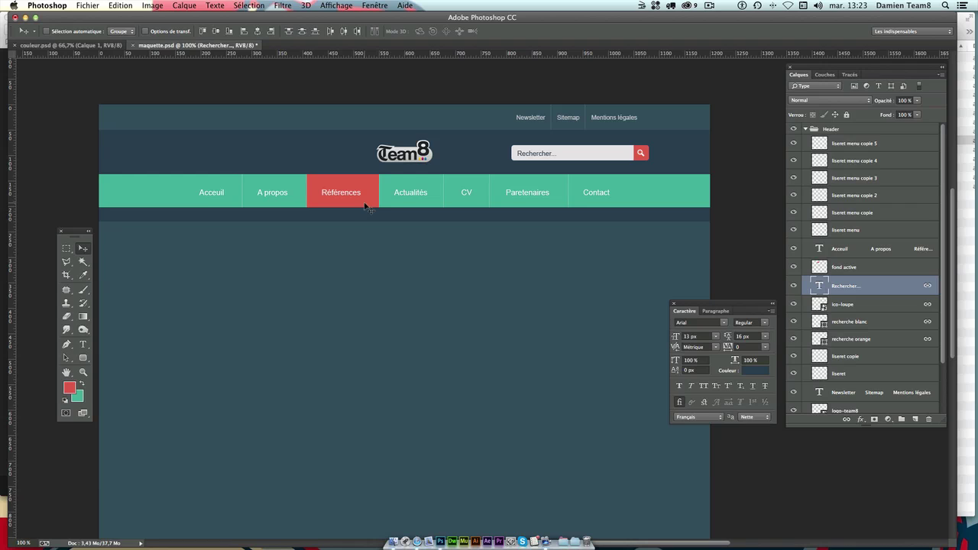
- Duplicate the fond active red block below Références and rename the copy's layer
click(844, 268)
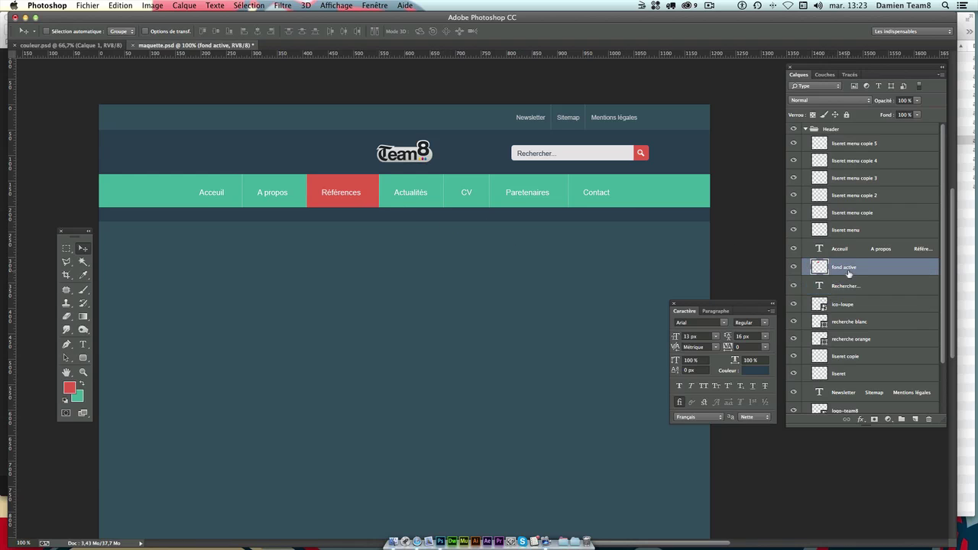
drag(482, 221, 479, 263)
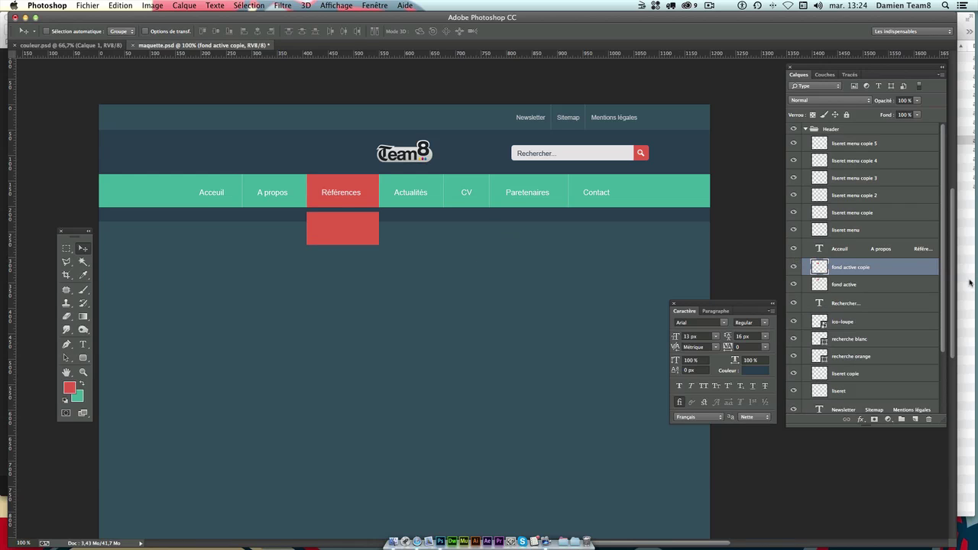
double_click(860, 270)
double_click(845, 266)
key(BackSpace)
text(fond sme,u)
key(Return)
- Widen the copied red block to about 189% and nudge it up against the menu
key(ctrl+t)
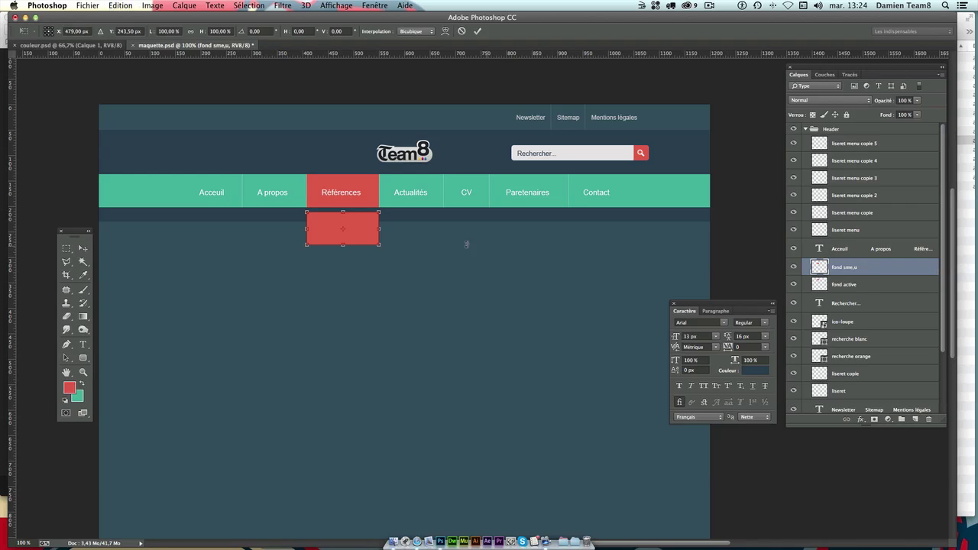
drag(381, 230, 443, 229)
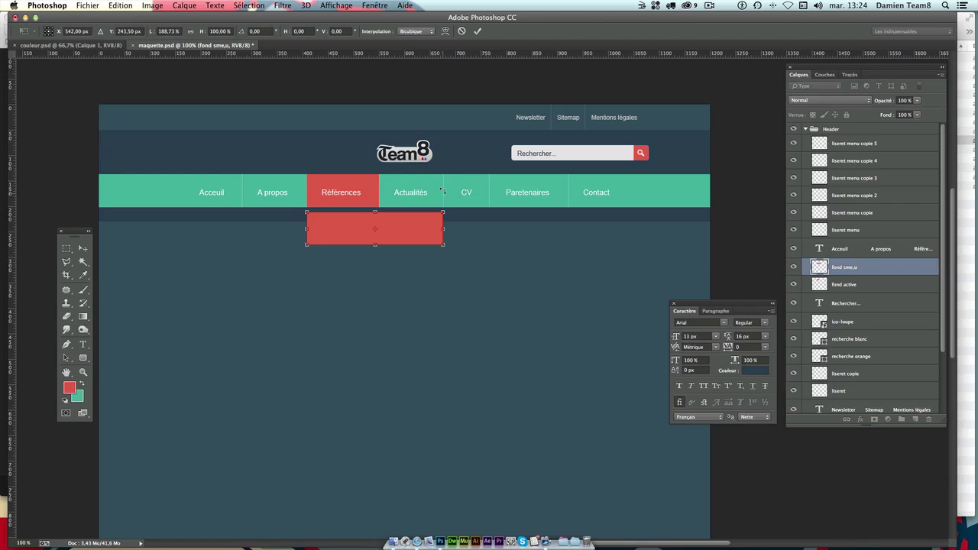
key(Return)
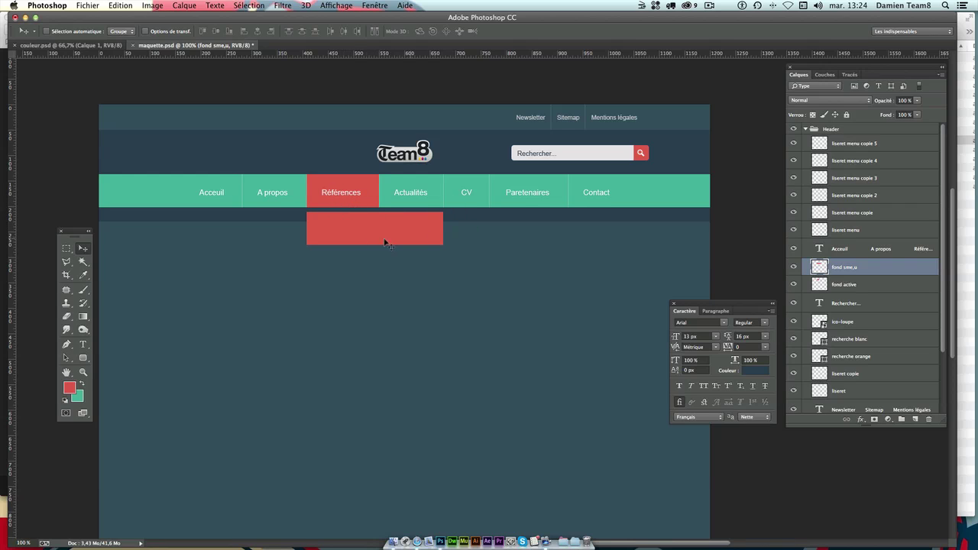
key(Up)
key(Up)
key(Up)
key(Up)
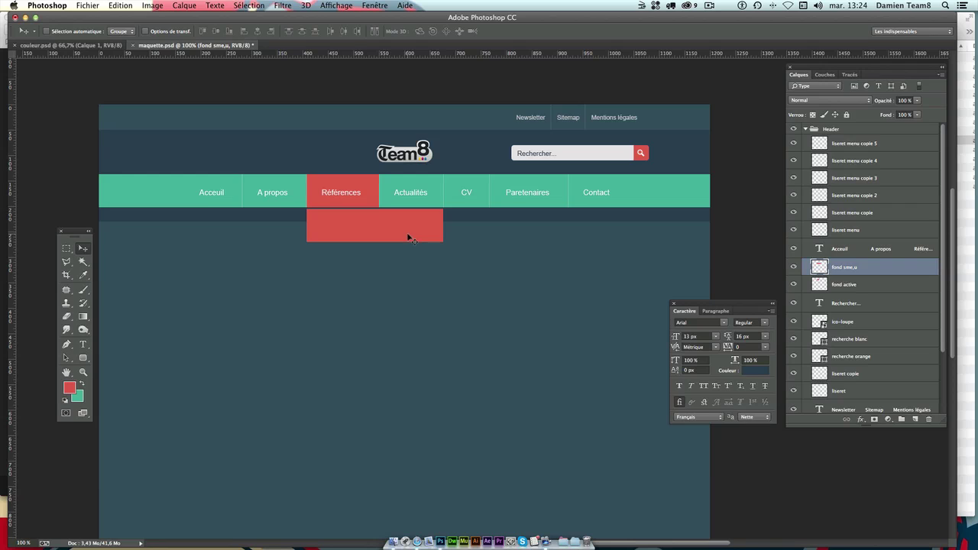
key(Up)
key(Up)
key(Down)
key(Up)
key(Up)
key(Down)
key(Up)
key(Up)
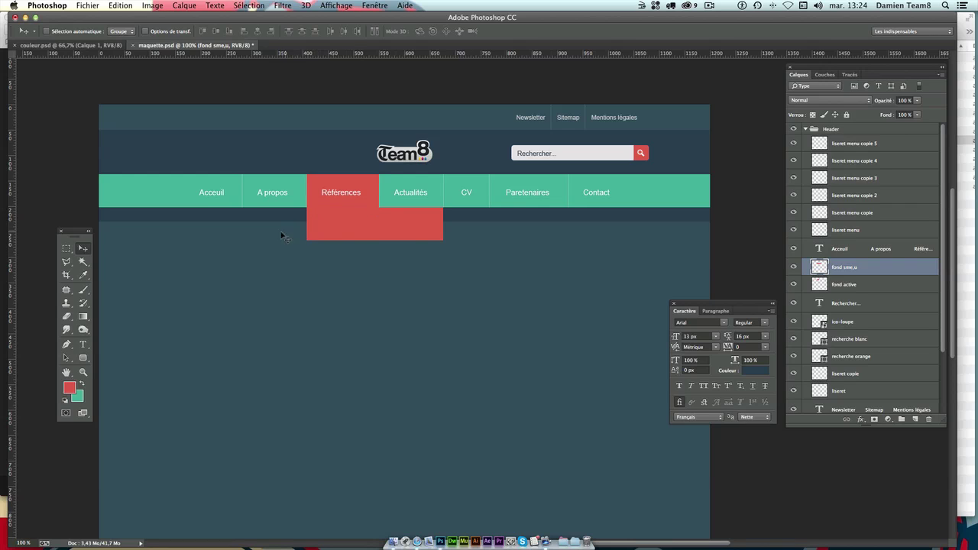
key(Down)
key(Down)
- Stretch the red block to 92 px tall and correct its layer name to 'fond smenu'
key(ctrl+t)
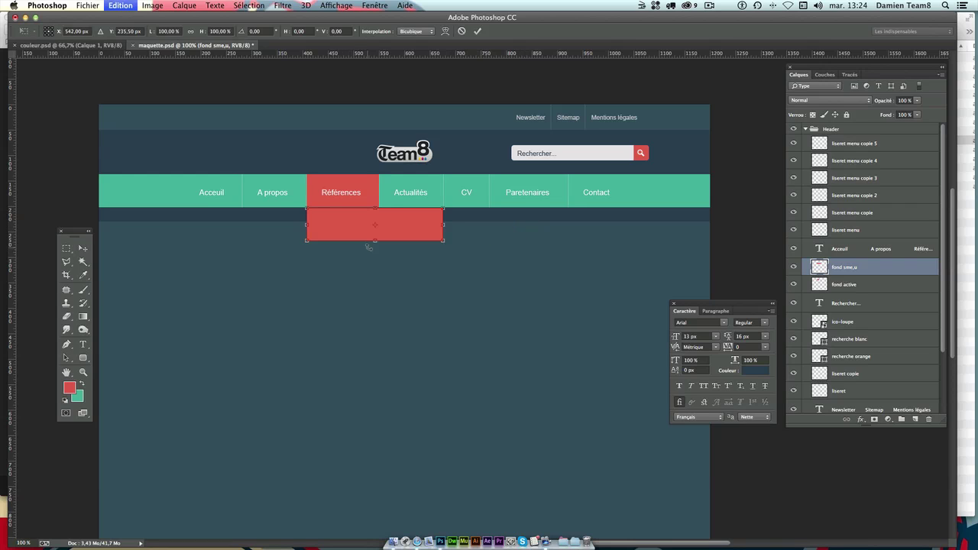
drag(375, 241, 375, 255)
key(Return)
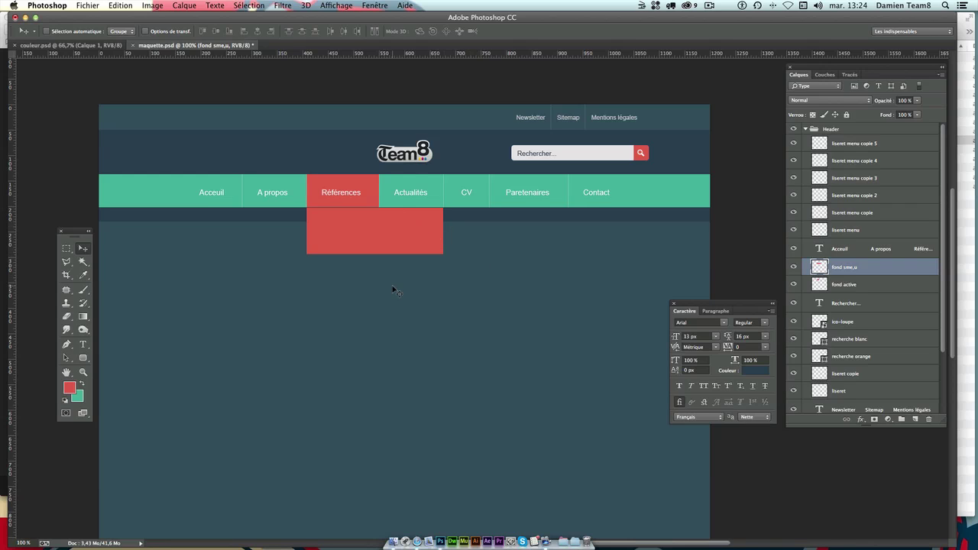
double_click(854, 268)
text(nu)
key(Return)
- Add a new empty layer and select a 250×24 px strip across the red dropdown
click(915, 420)
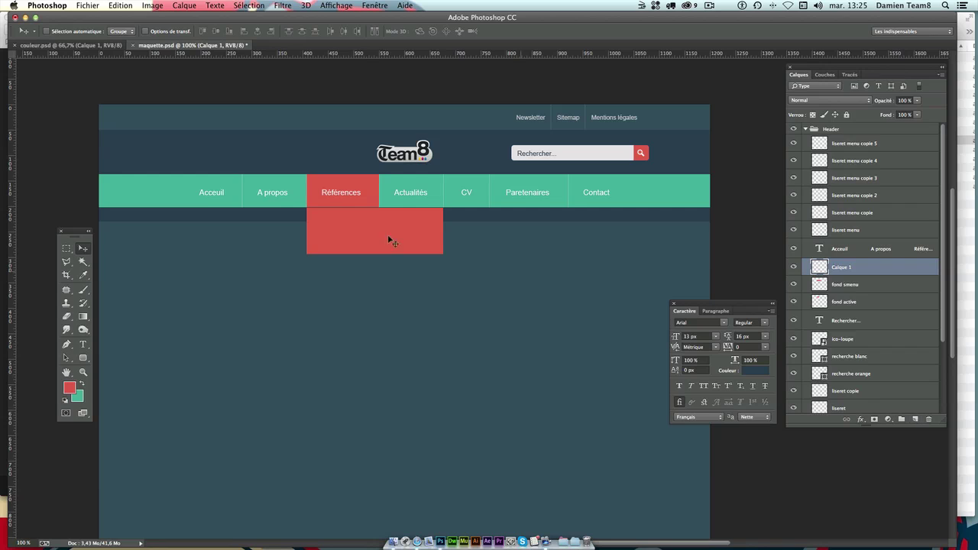
click(67, 249)
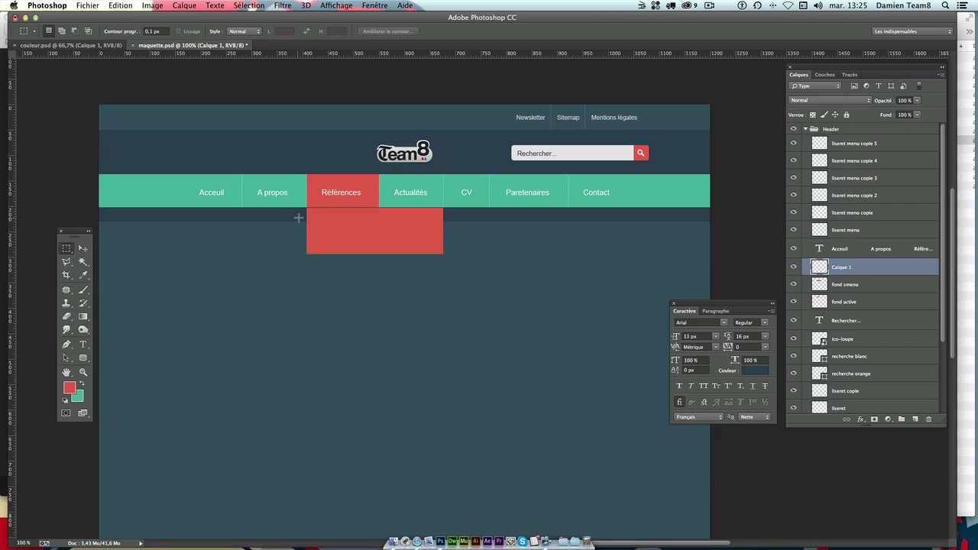
drag(310, 210, 436, 222)
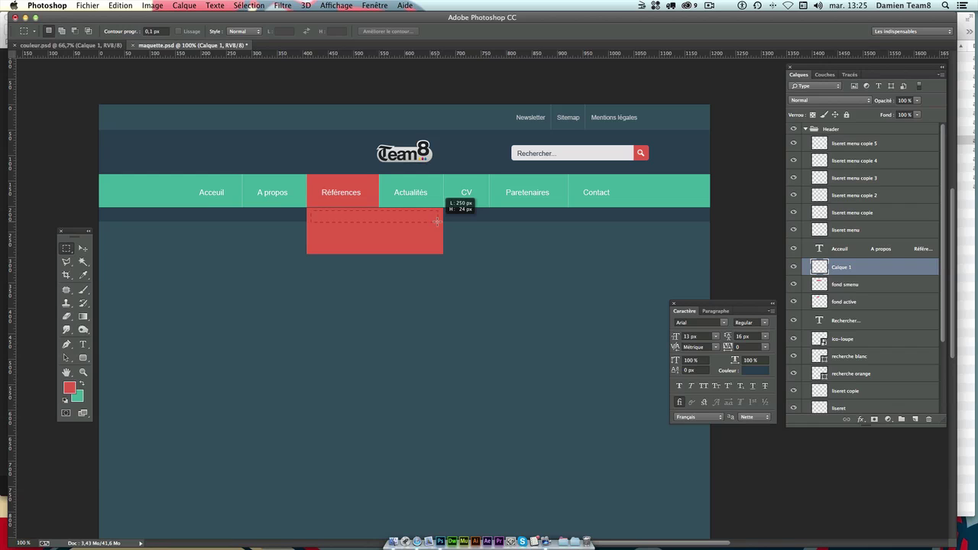
drag(437, 222, 438, 224)
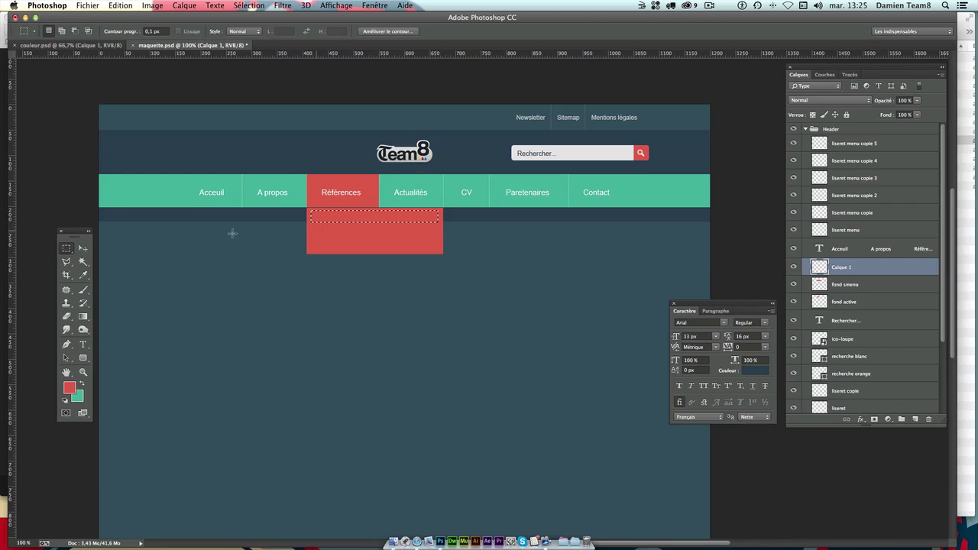
- Set the foreground colour to orange #e27a3f sampled from couleur.psd, back in maquette.psd
click(60, 46)
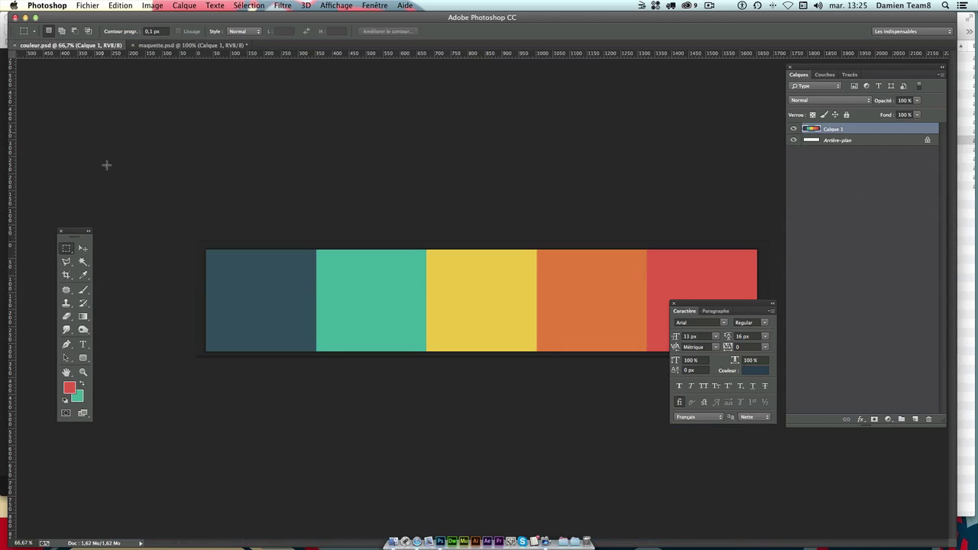
click(71, 388)
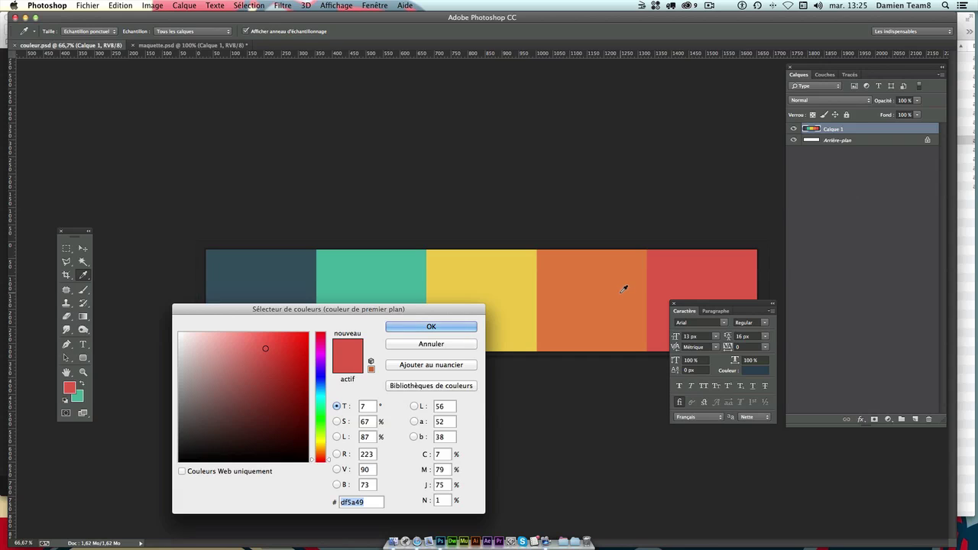
click(612, 289)
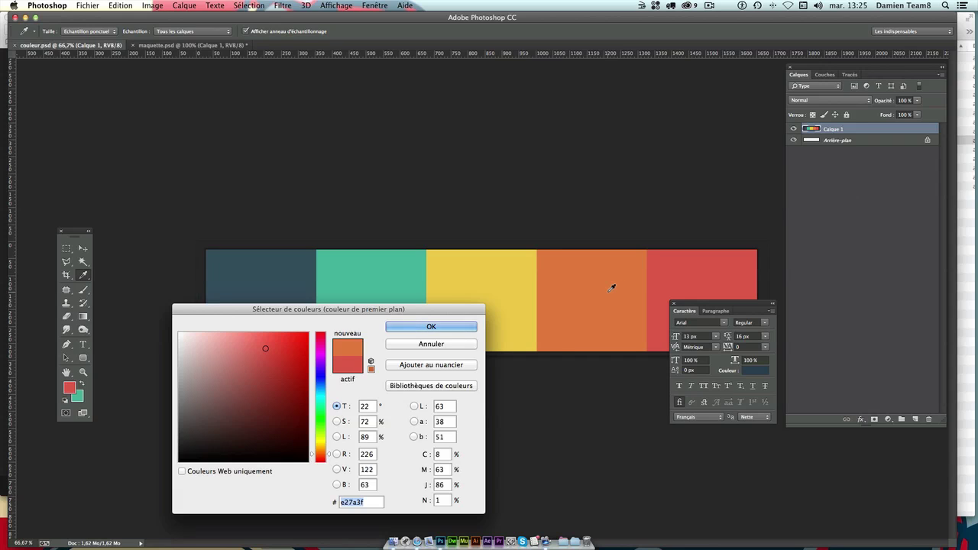
click(446, 329)
click(191, 45)
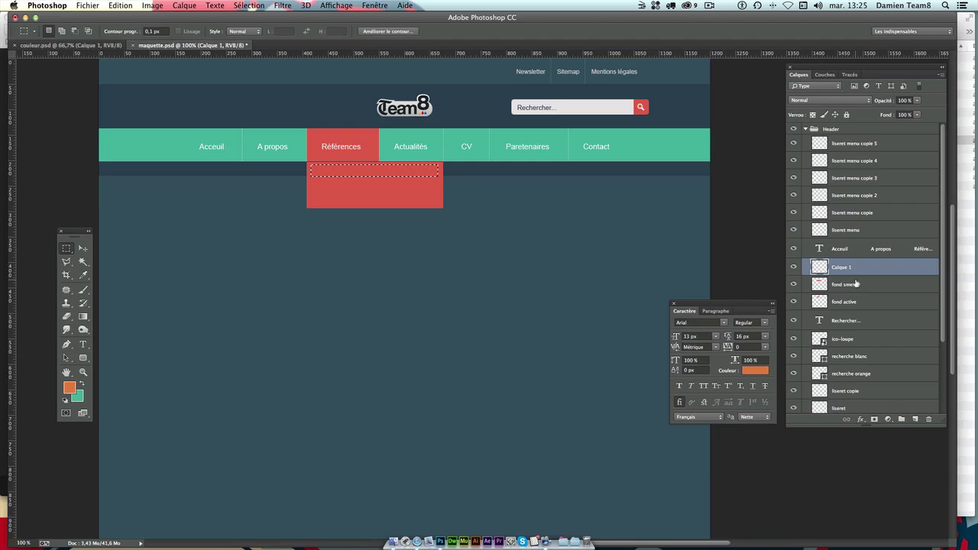
- Fill the selected strip with the orange foreground colour and deselect it
key(shift+F5)
key(Return)
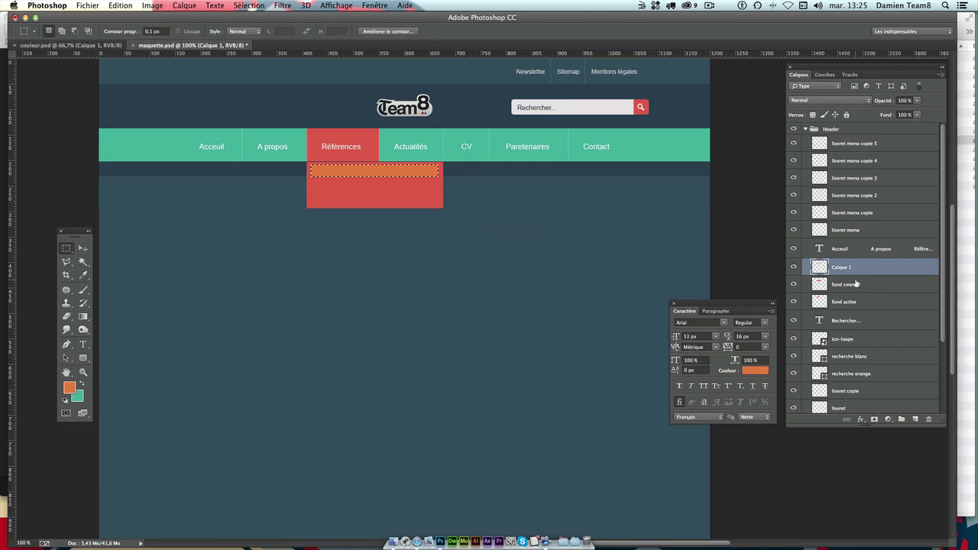
key(ctrl+d)
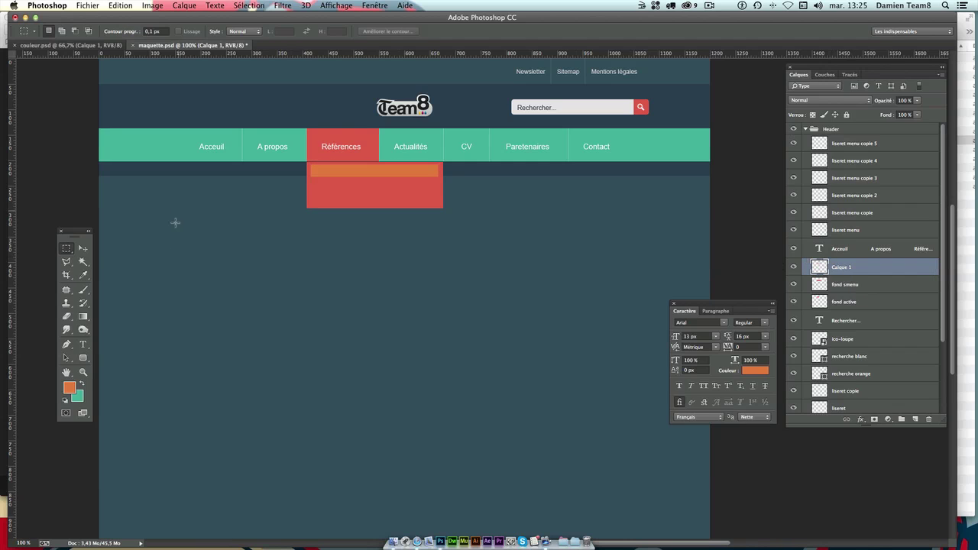
- Resize the orange bar to 36 px high and nudge it down slightly
click(84, 249)
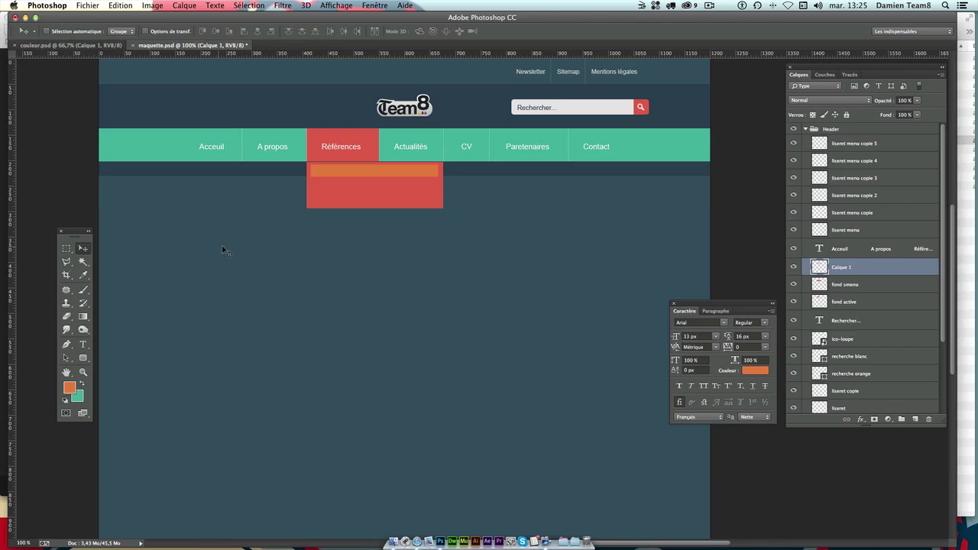
key(ctrl+t)
drag(375, 178, 375, 182)
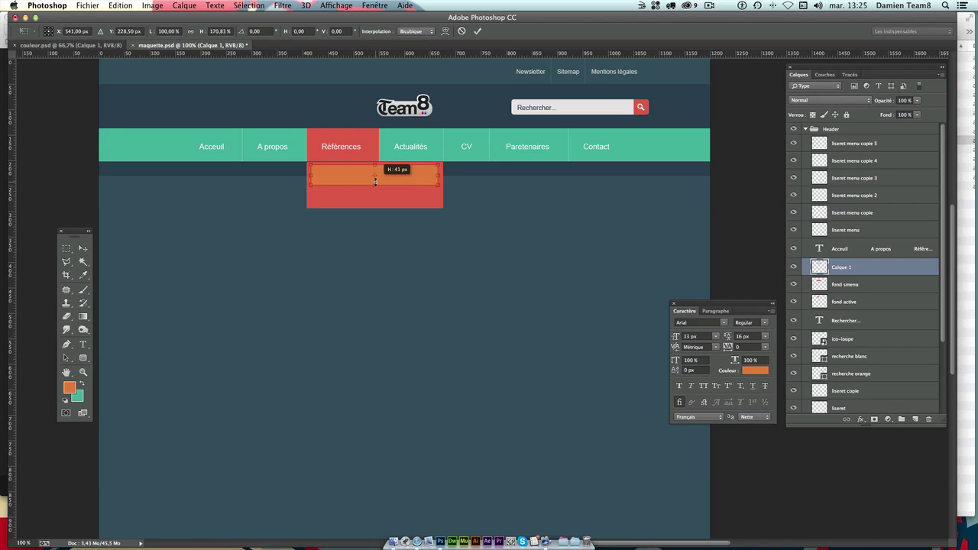
drag(375, 182, 378, 185)
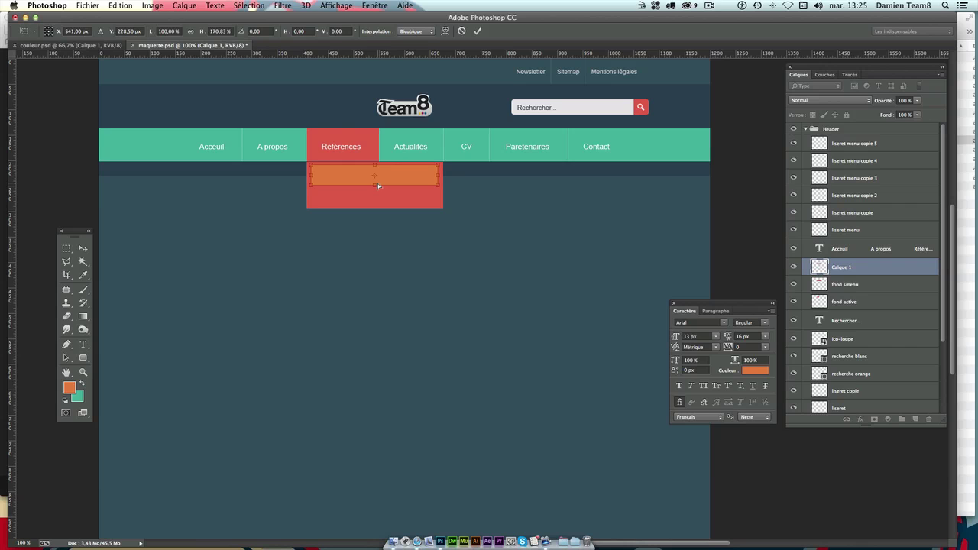
key(super+plus)
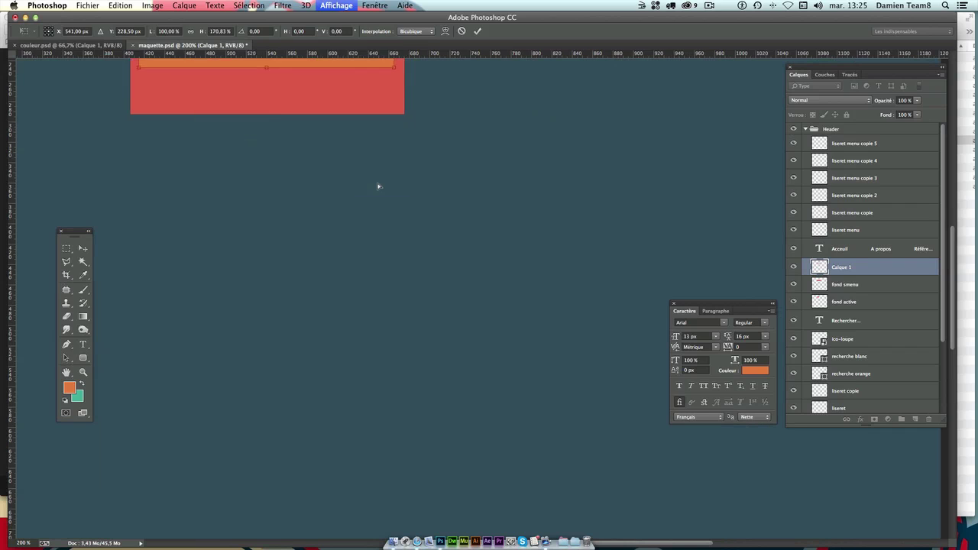
key(super+plus)
key(super+plus)
key(super+plus)
mouse_move(278, 166)
mouse_down()
mouse_move(355, 266)
mouse_move(540, 444)
mouse_move(498, 368)
mouse_up()
drag(418, 278, 420, 264)
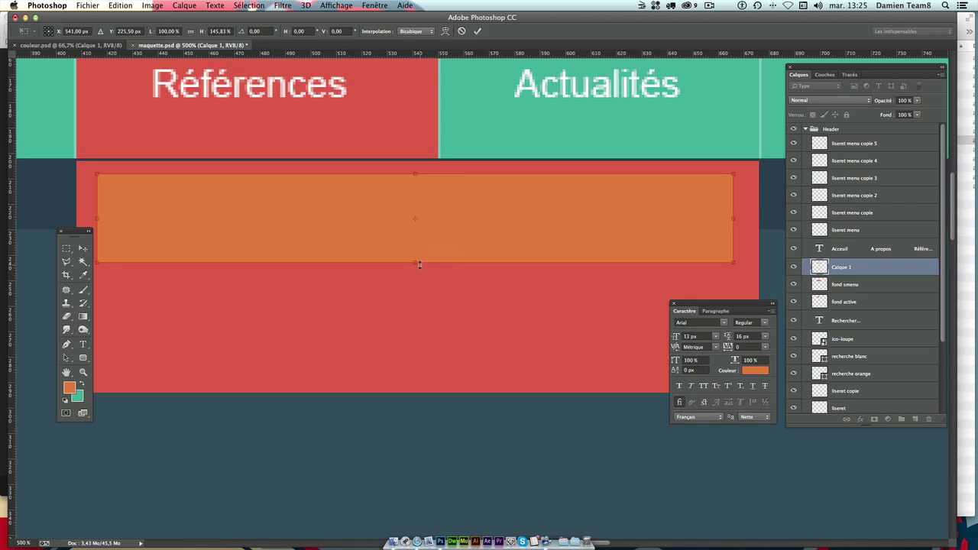
key(Return)
scroll(419, 268, down, 2)
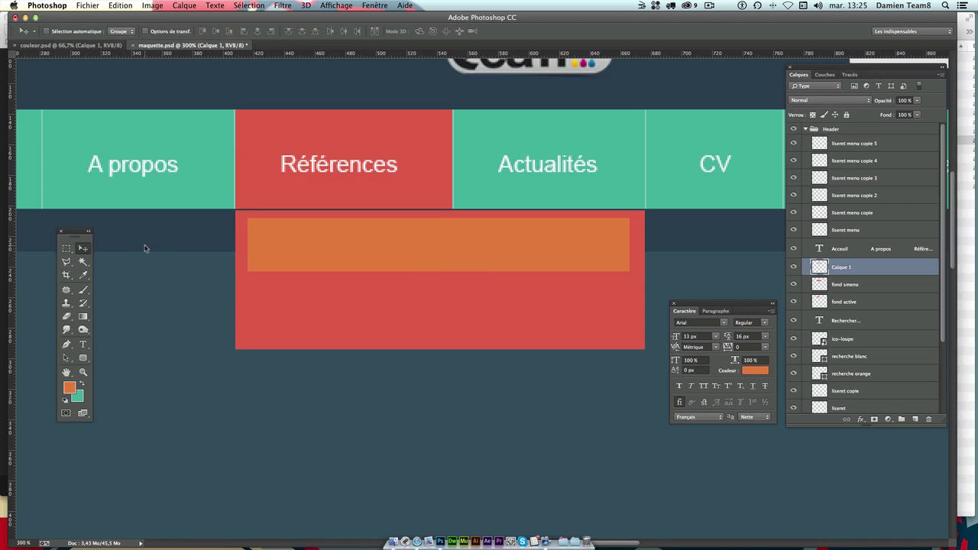
key(Down)
key(Down)
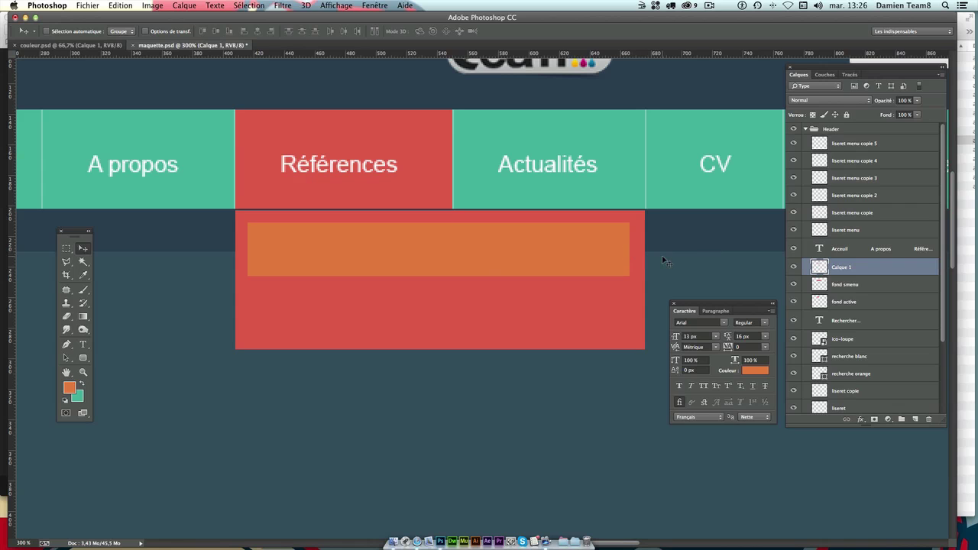
- Duplicate the orange bar directly beneath the first with no gap between them
key(super+minus)
key(super+minus)
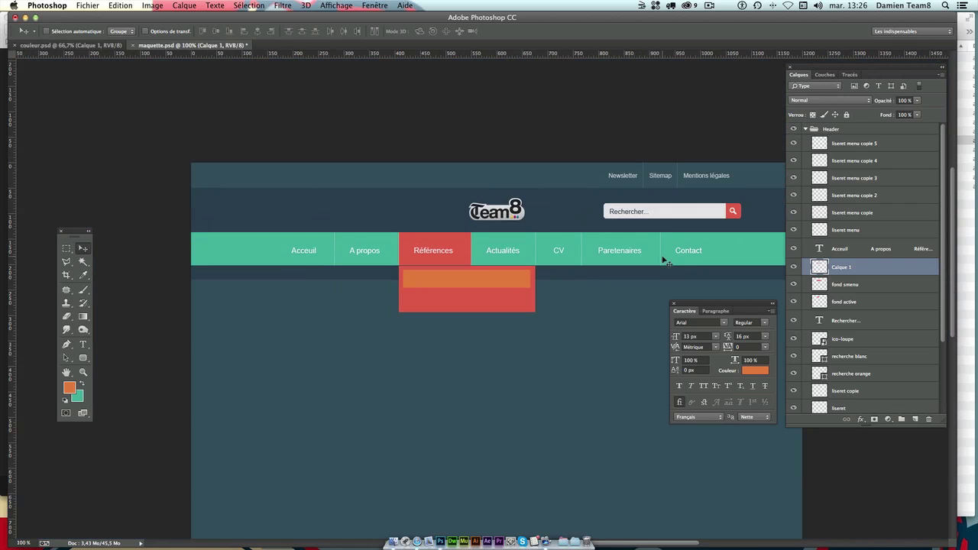
scroll(665, 262, right, 5)
scroll(665, 261, down, 2)
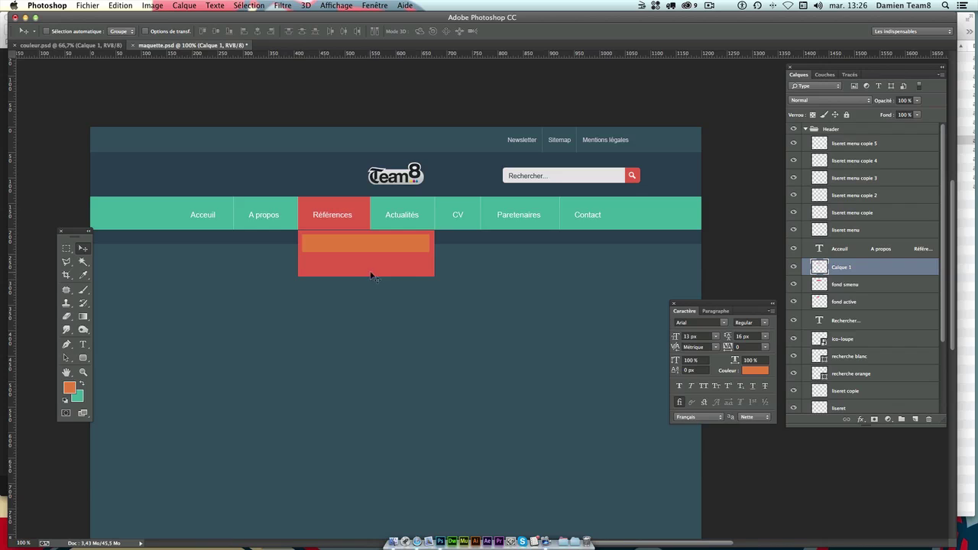
drag(371, 236, 371, 256)
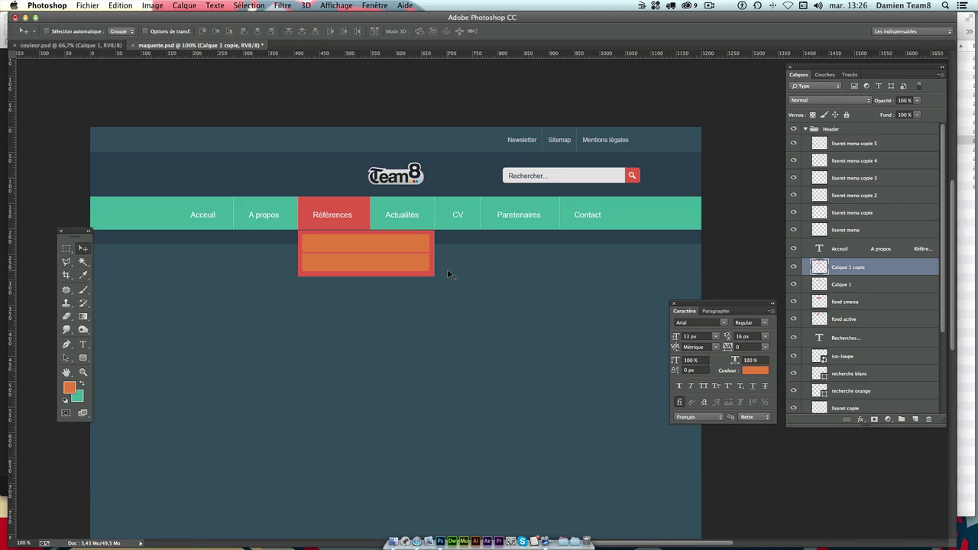
key(Up)
- Add a third orange bar and lengthen the red fond smenu dropdown to enclose all three
drag(384, 255, 383, 270)
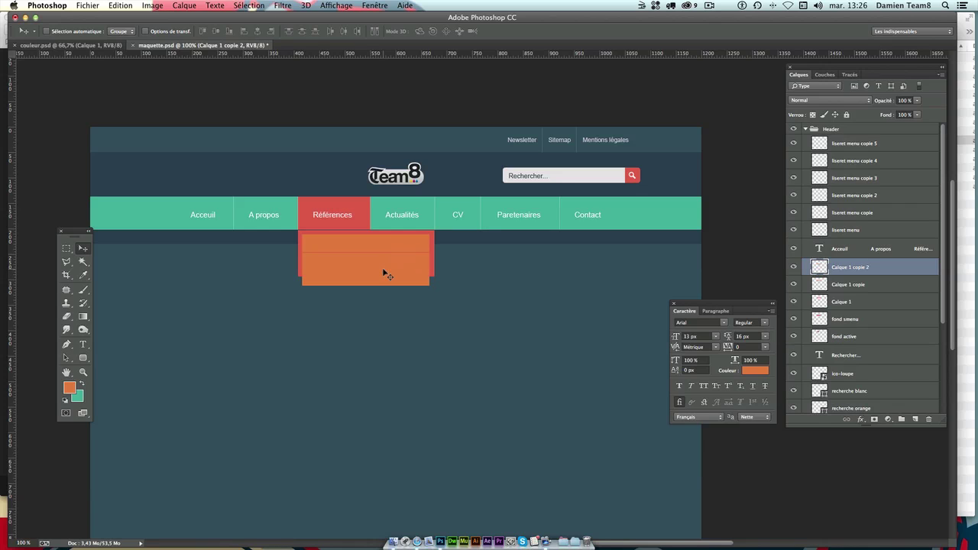
key(Down)
key(Down)
key(Down)
key(Down)
key(Up)
click(860, 320)
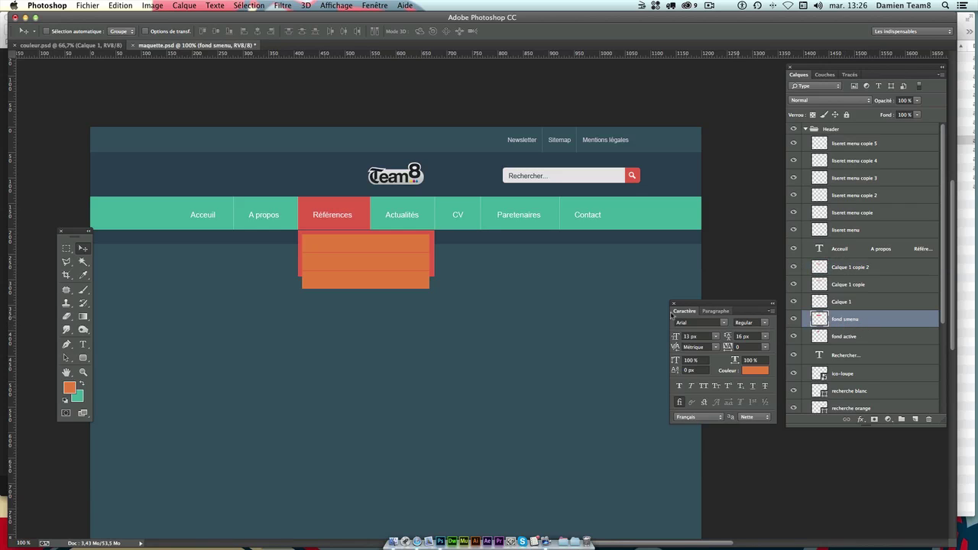
key(ctrl+t)
drag(368, 279, 367, 297)
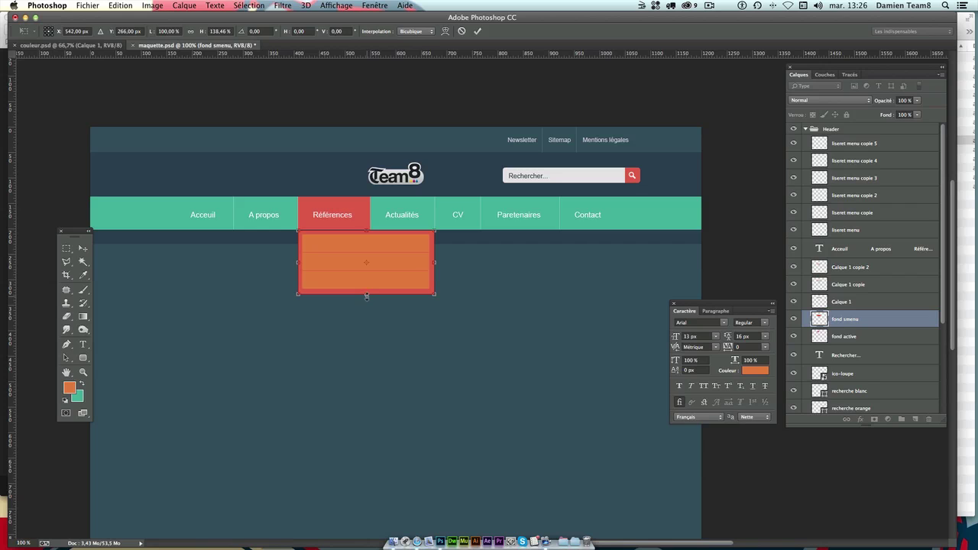
key(Return)
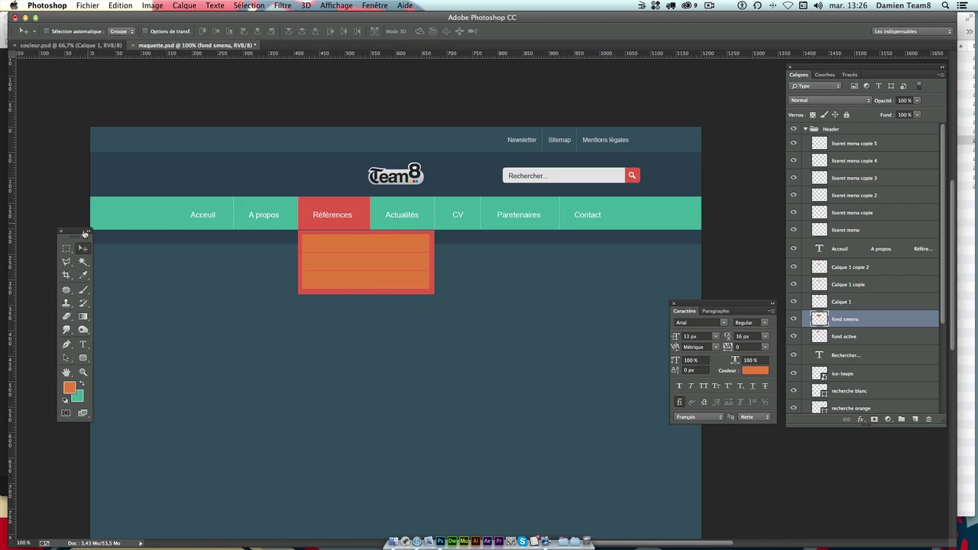
click(66, 249)
drag(292, 293, 617, 333)
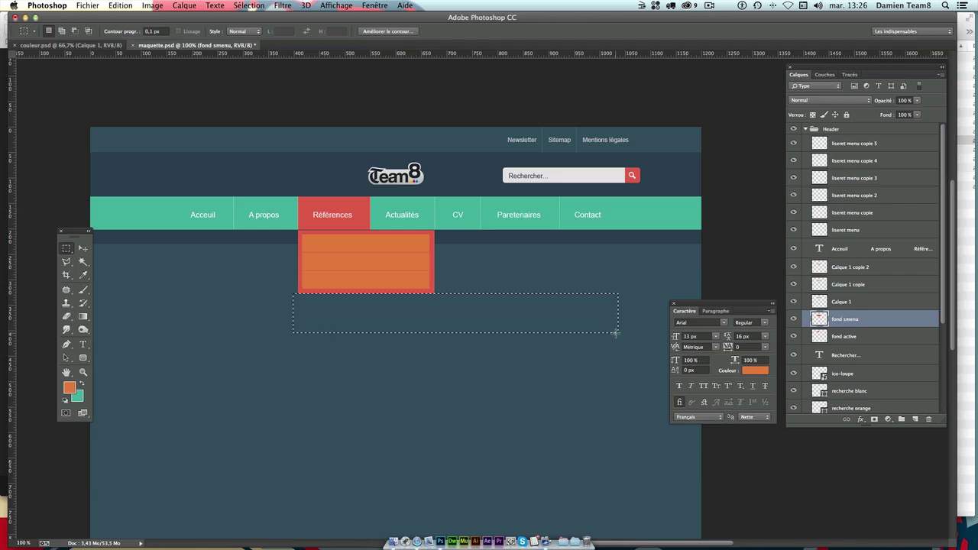
click(459, 308)
- Rename all three orange bar layers to 'fond smenu2'
click(83, 248)
click(867, 304)
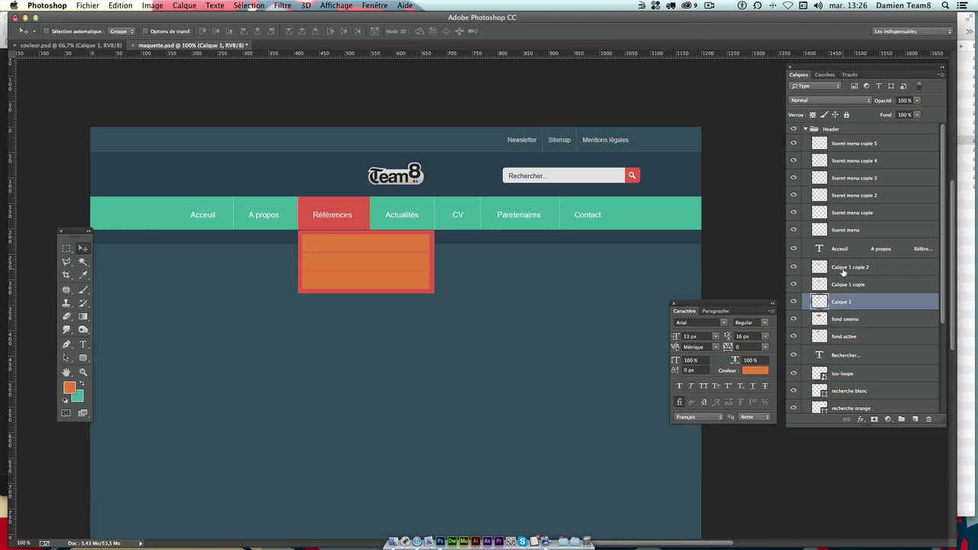
double_click(841, 302)
text(fond smenu2)
key(Return)
double_click(855, 302)
double_click(844, 286)
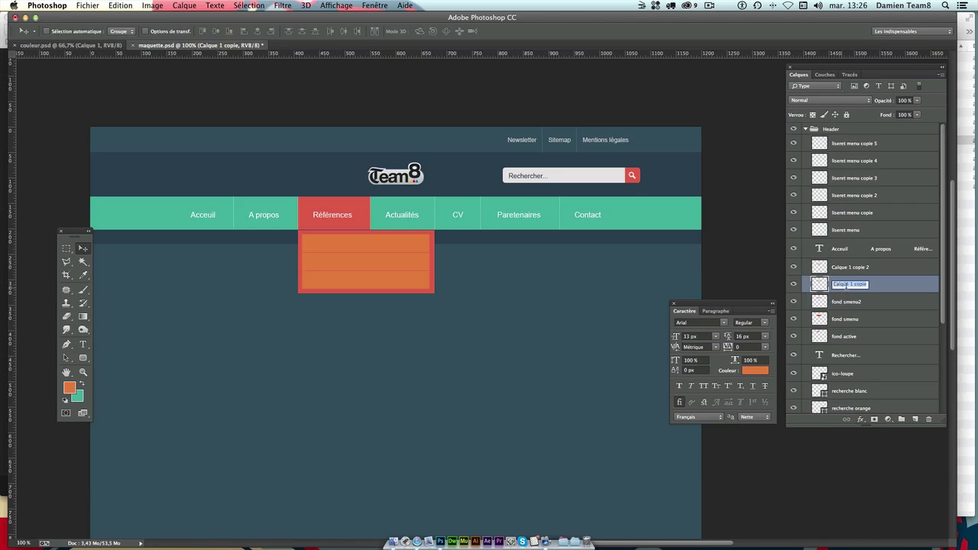
key(ctrl+v)
click(855, 276)
double_click(855, 269)
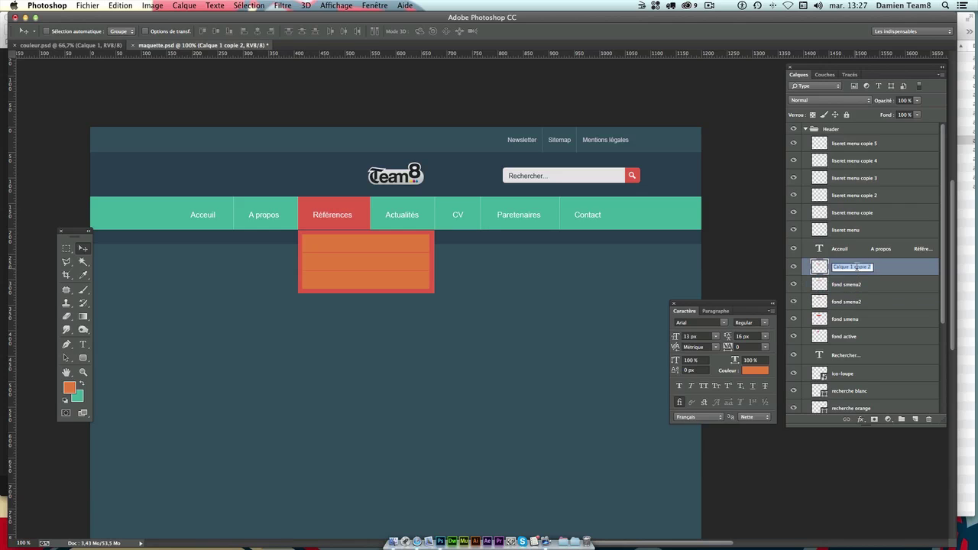
key(ctrl+v)
click(887, 288)
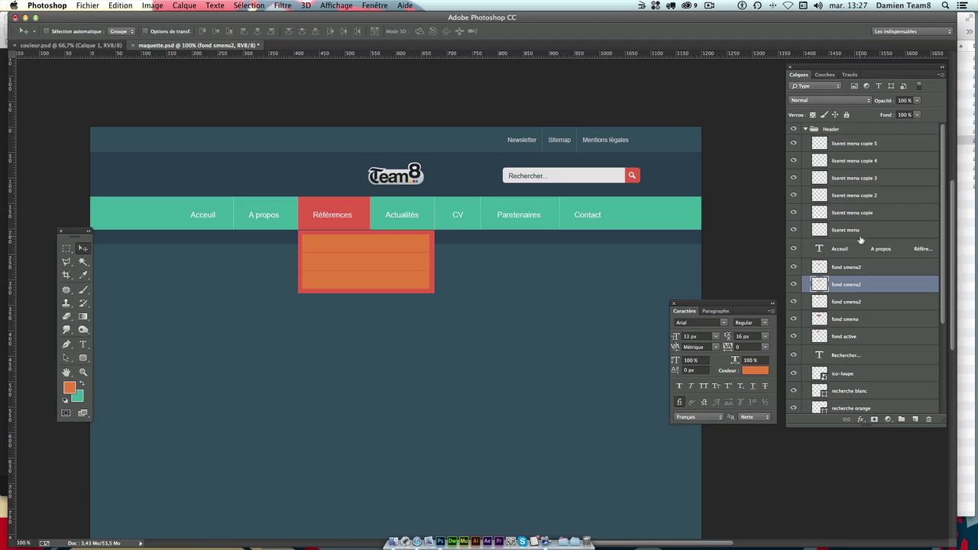
- Identify the top orange bar's layer and load it as a selection
click(795, 302)
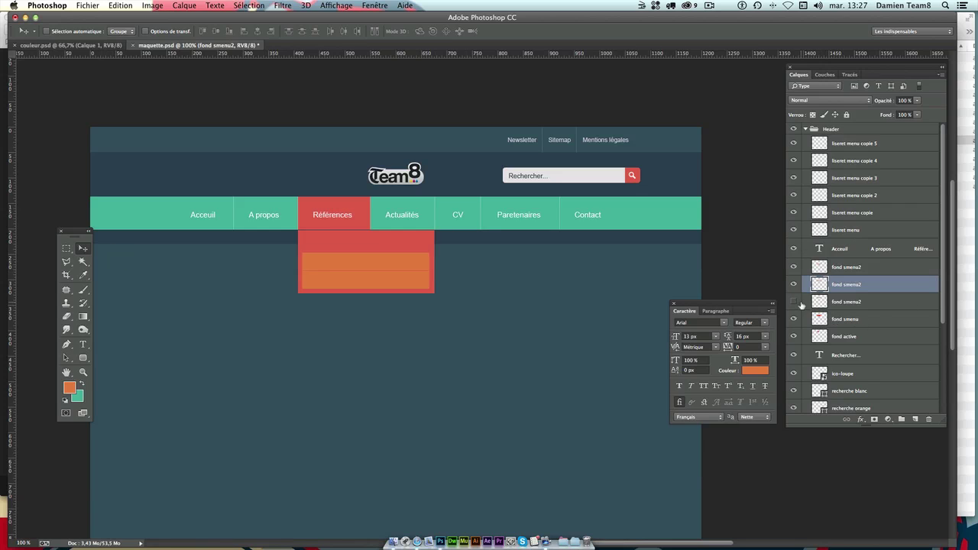
click(834, 304)
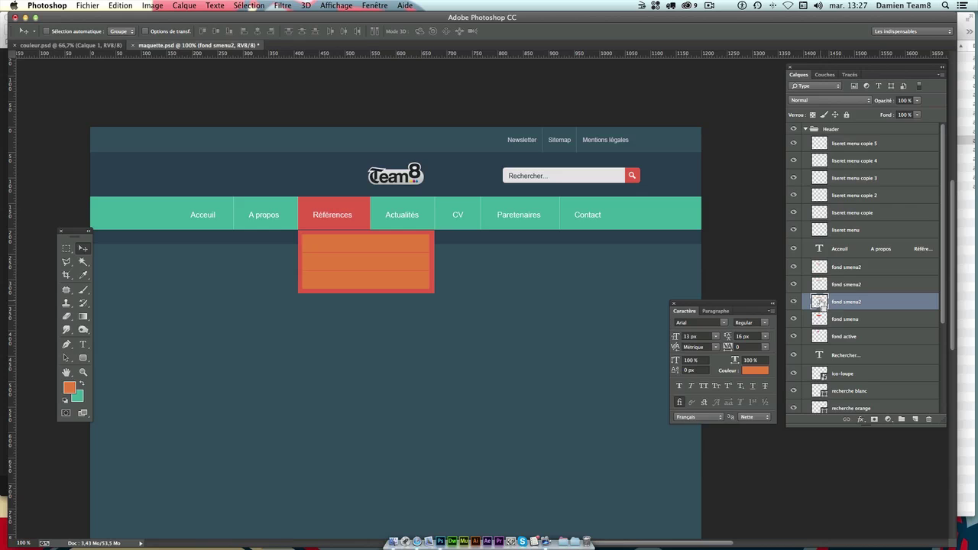
ctrl+click(820, 303)
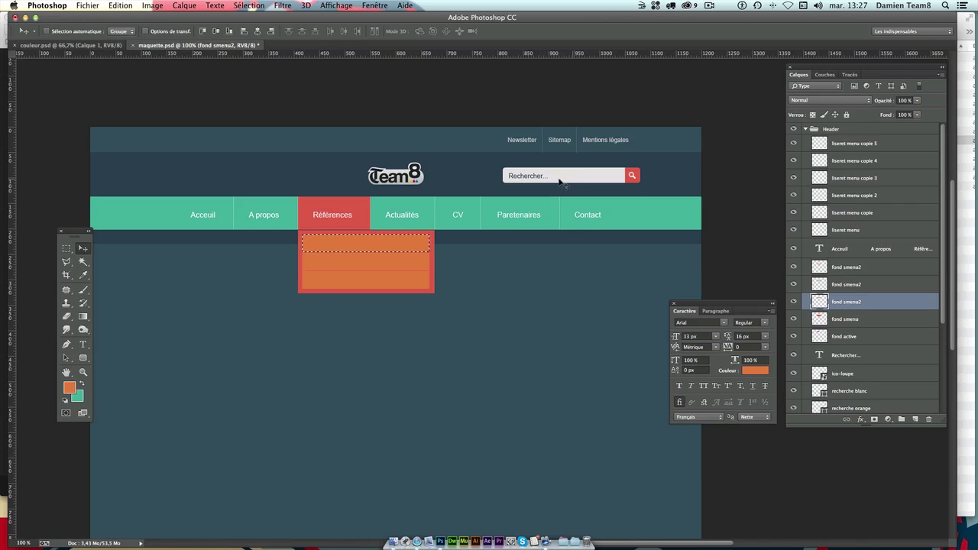
key(ctrl+d)
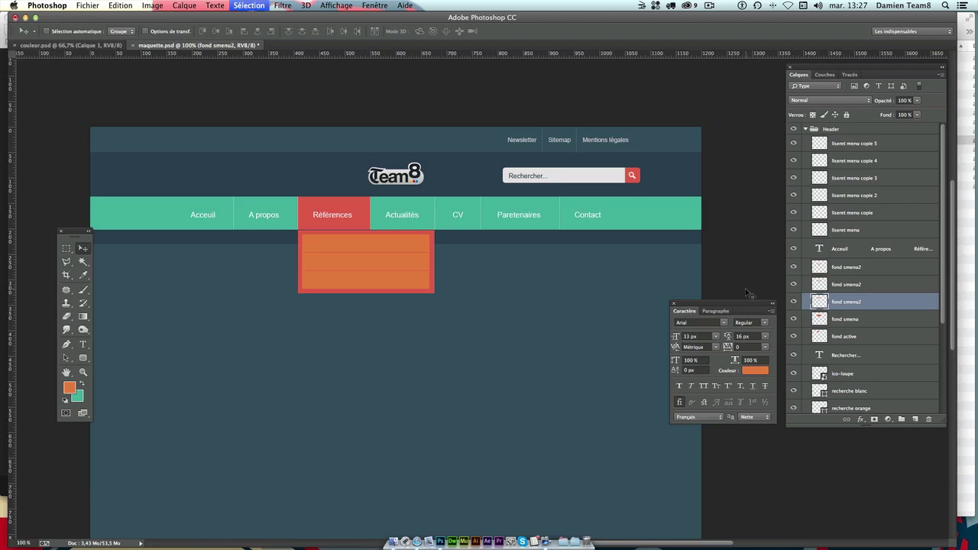
ctrl+click(816, 304)
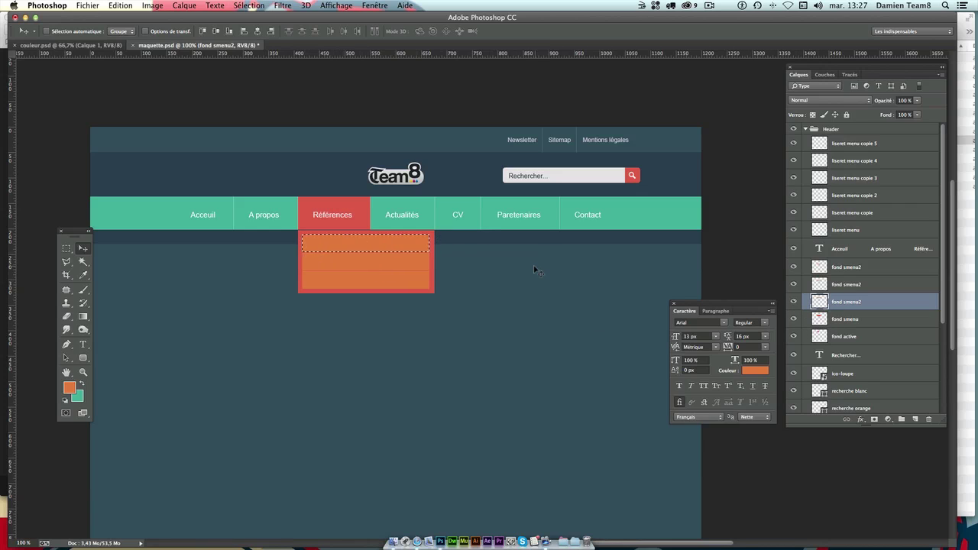
key(ctrl+d)
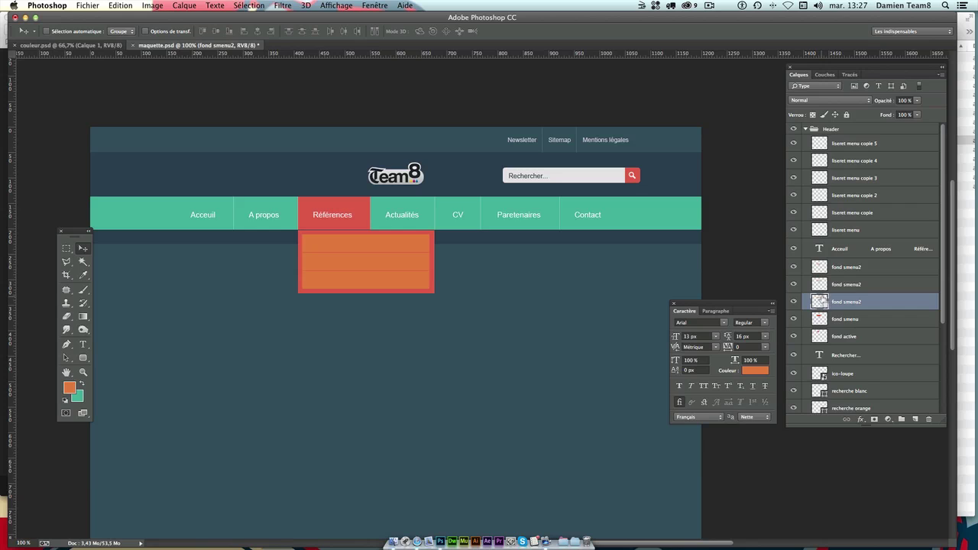
super+click(820, 304)
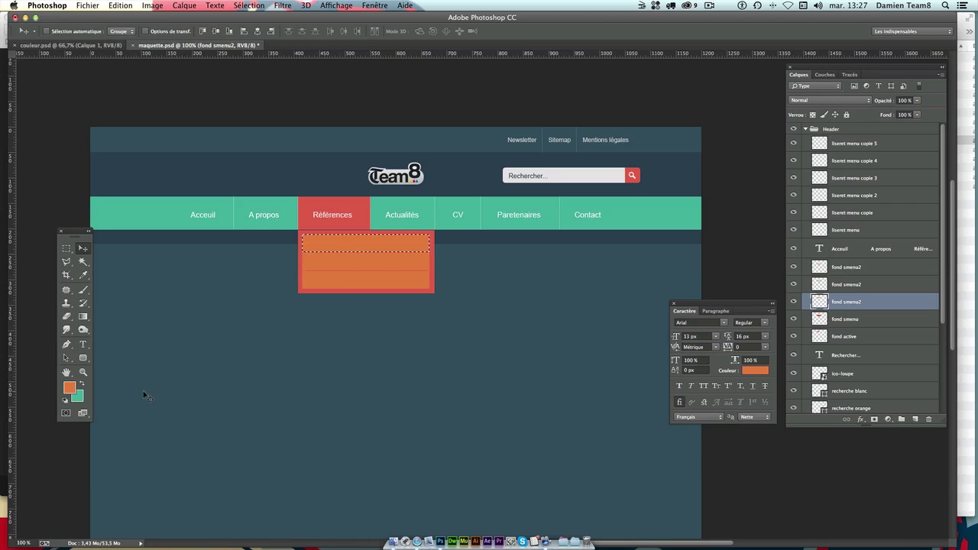
- Fill the selected top bar with light grey #e5e5e5 sampled from the search field
click(70, 389)
key(Return)
click(69, 388)
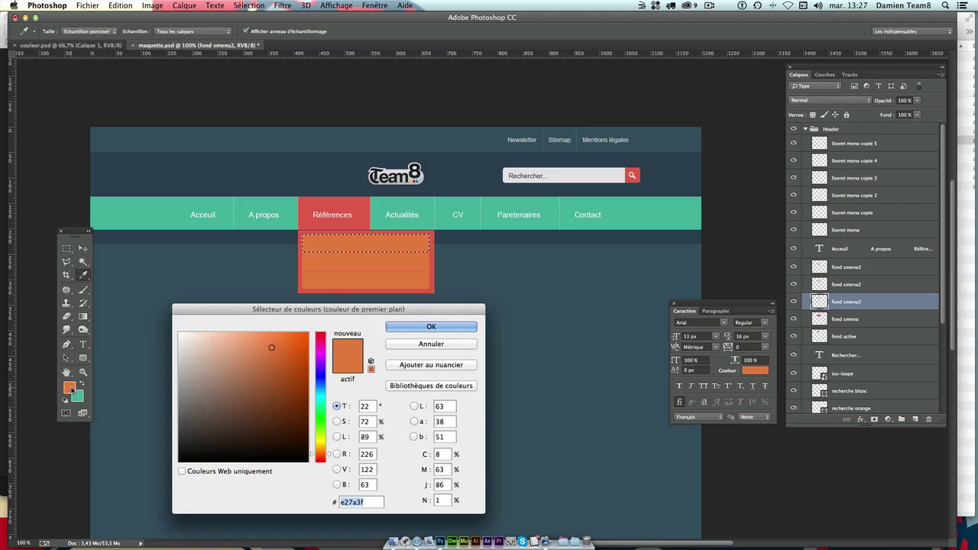
click(568, 175)
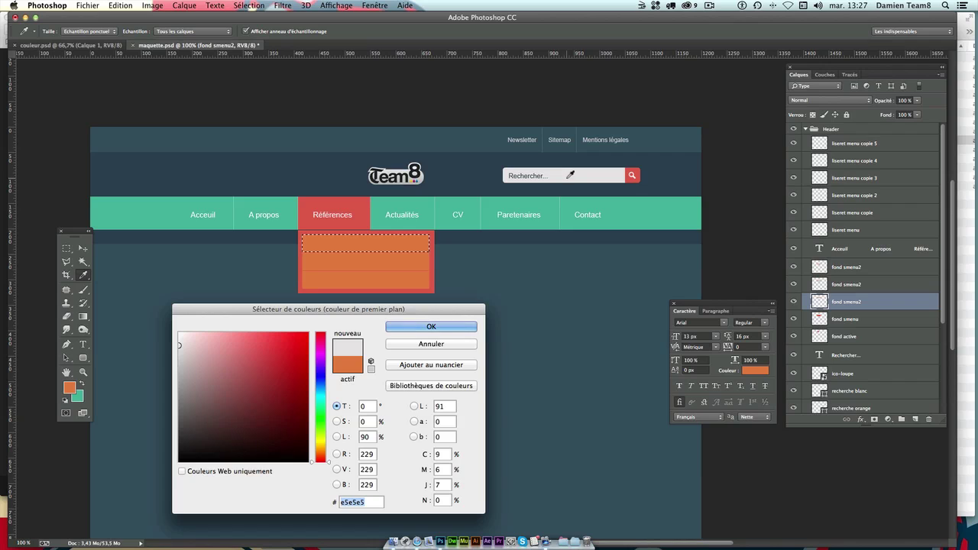
click(419, 329)
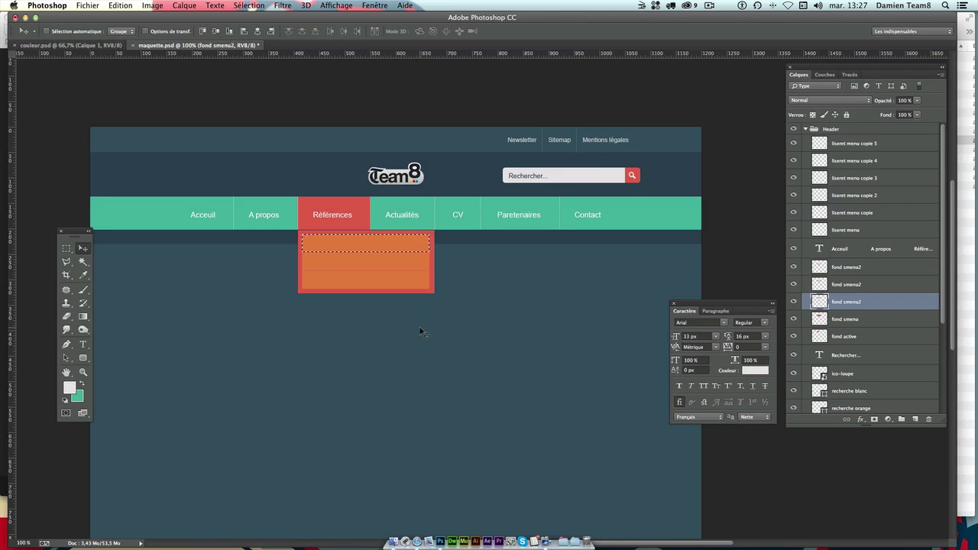
key(i)
key(shift+F5)
key(Return)
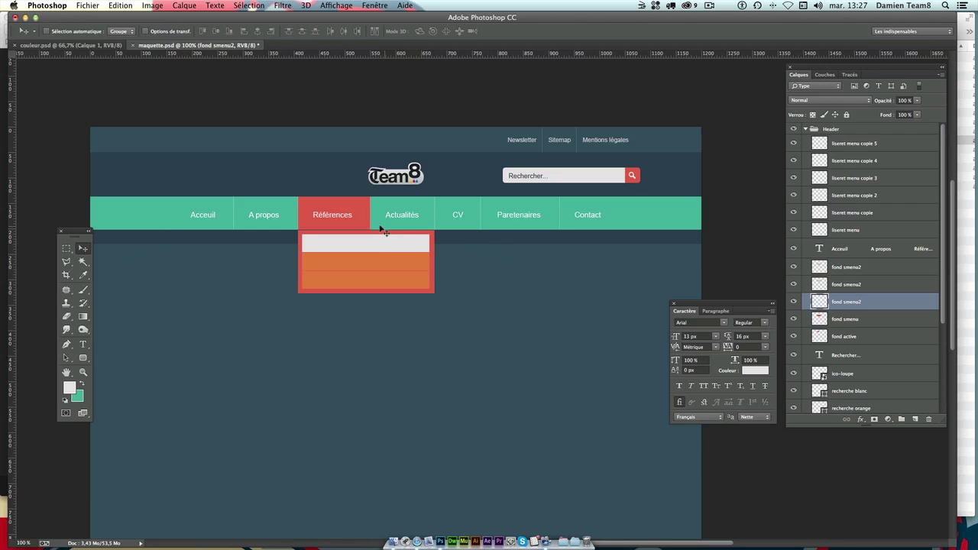
click(344, 219)
- Duplicate the navigation text row and trim the copy down to just 'Acceuil'
click(844, 253)
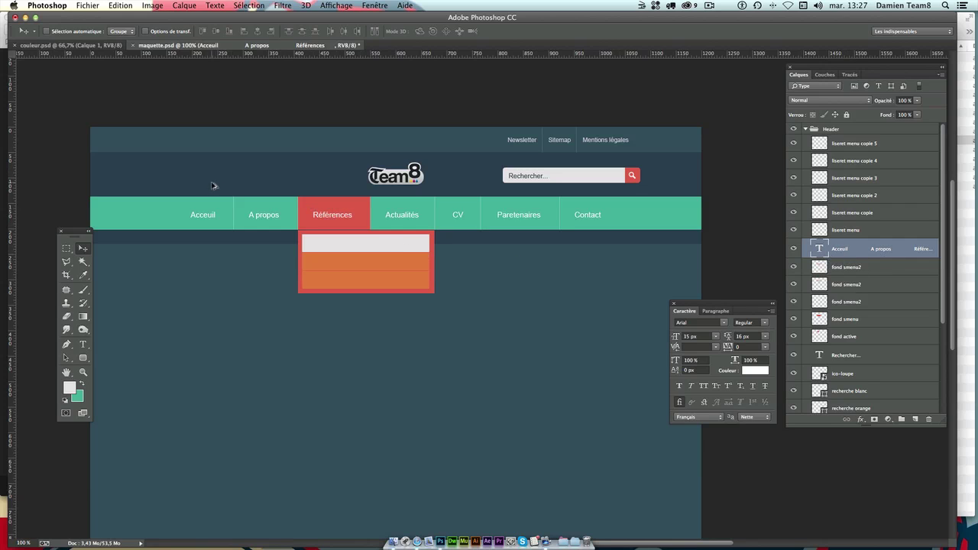
drag(198, 192, 202, 226)
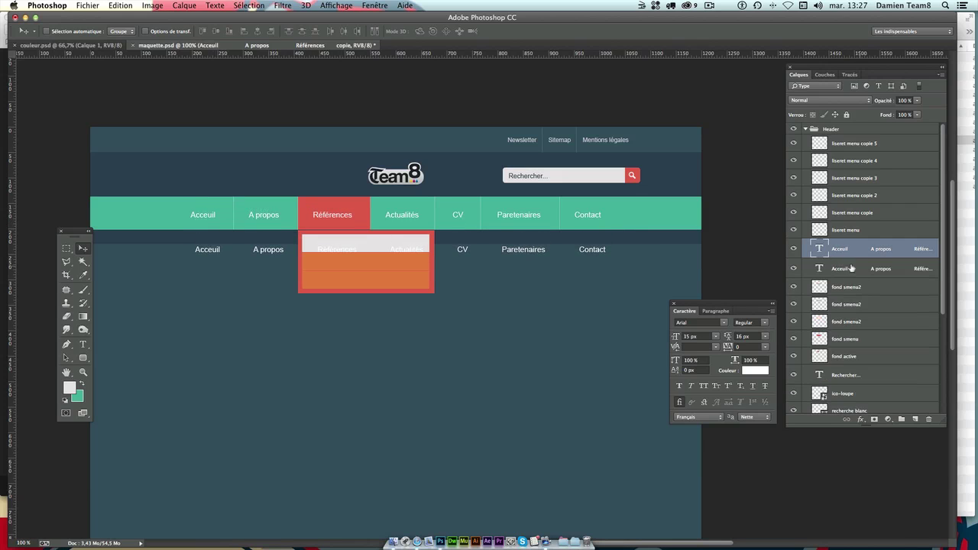
double_click(820, 250)
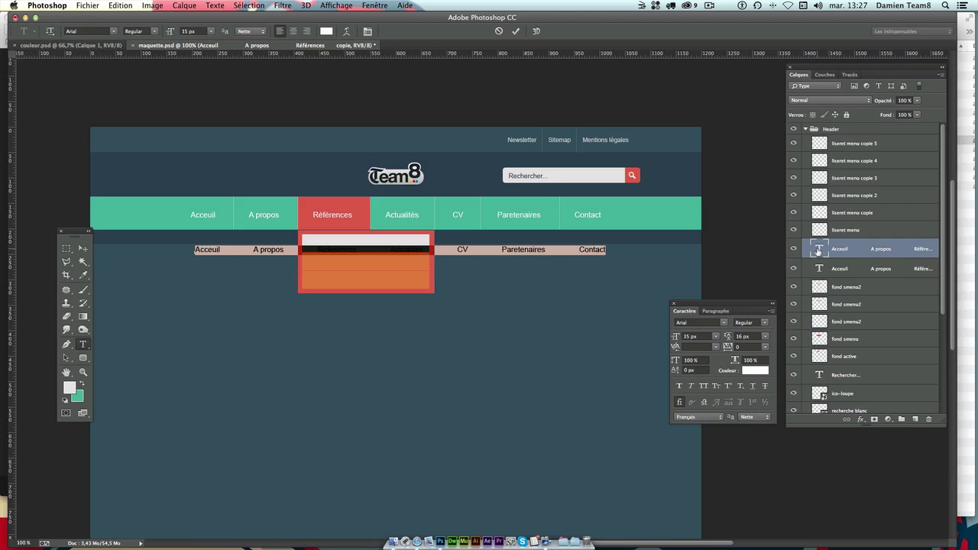
key(Escape)
key(v)
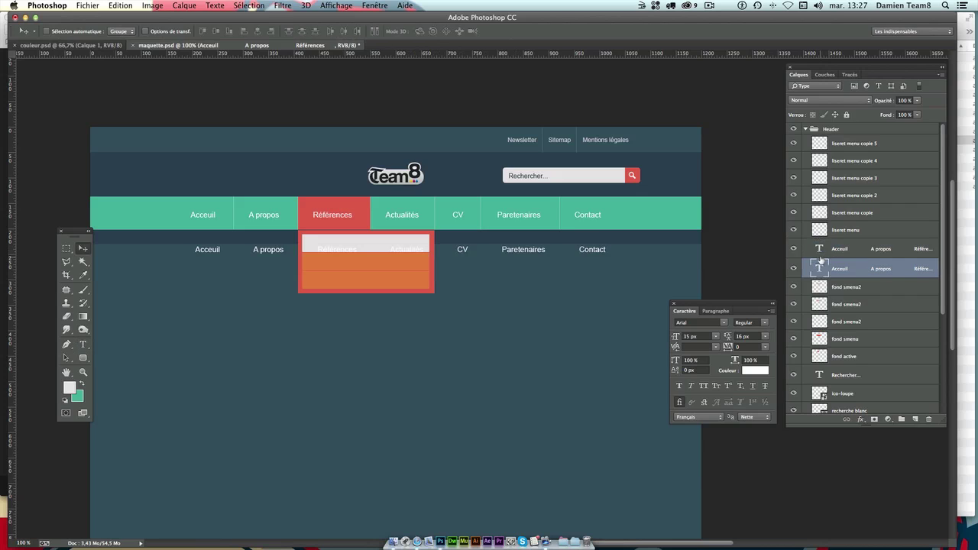
double_click(819, 250)
mouse_move(605, 250)
mouse_down()
mouse_move(239, 245)
mouse_move(255, 248)
mouse_up()
key(BackSpace)
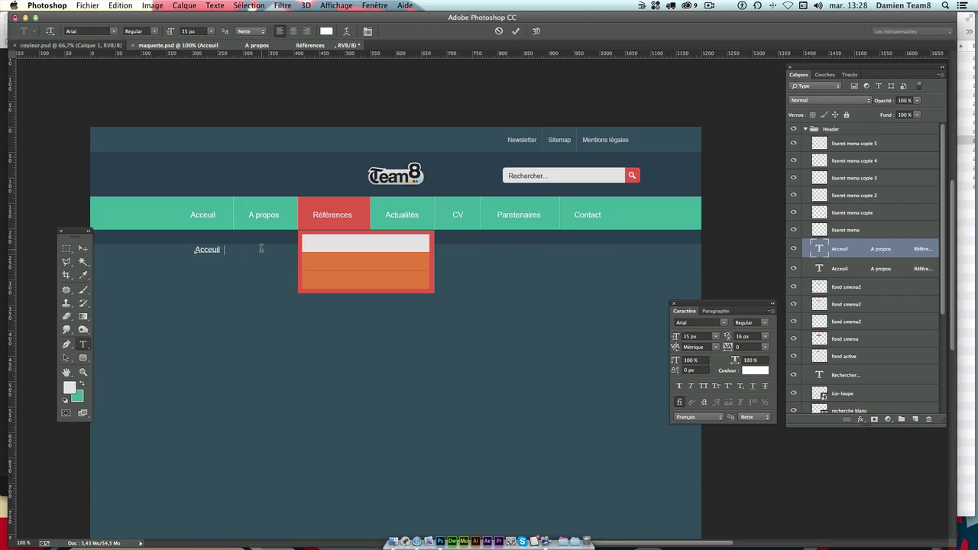
click(82, 248)
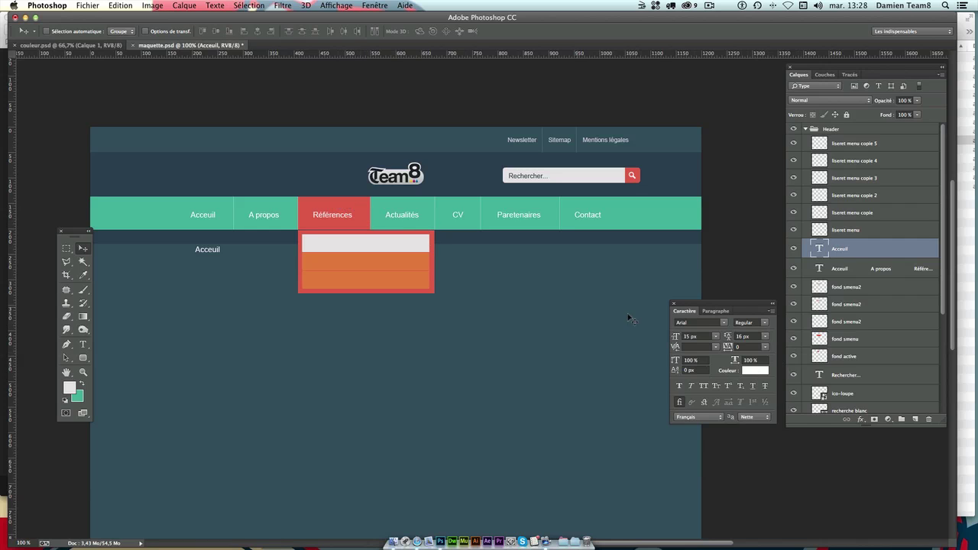
- Colour the Acceuil text red #df5a49, sampled from the Références item
click(755, 371)
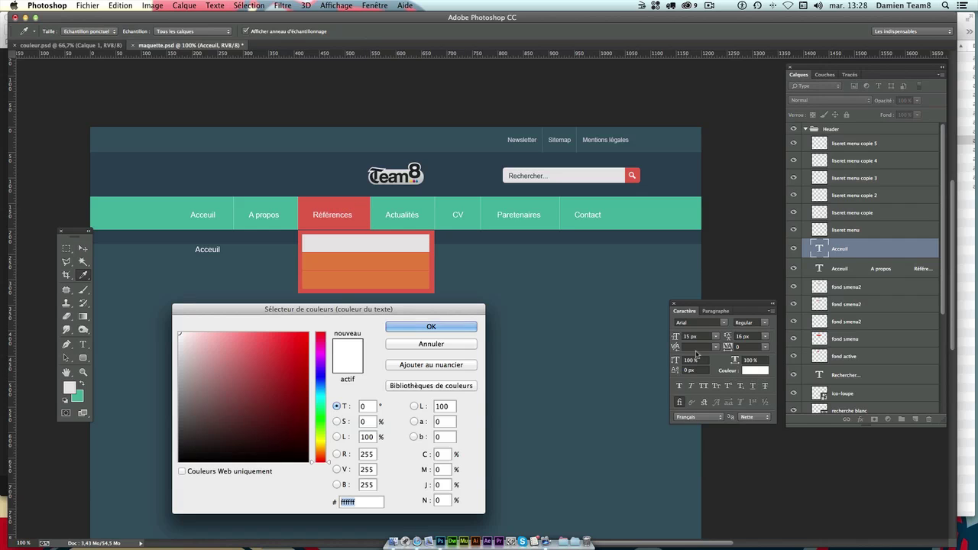
click(364, 206)
click(431, 327)
key(v)
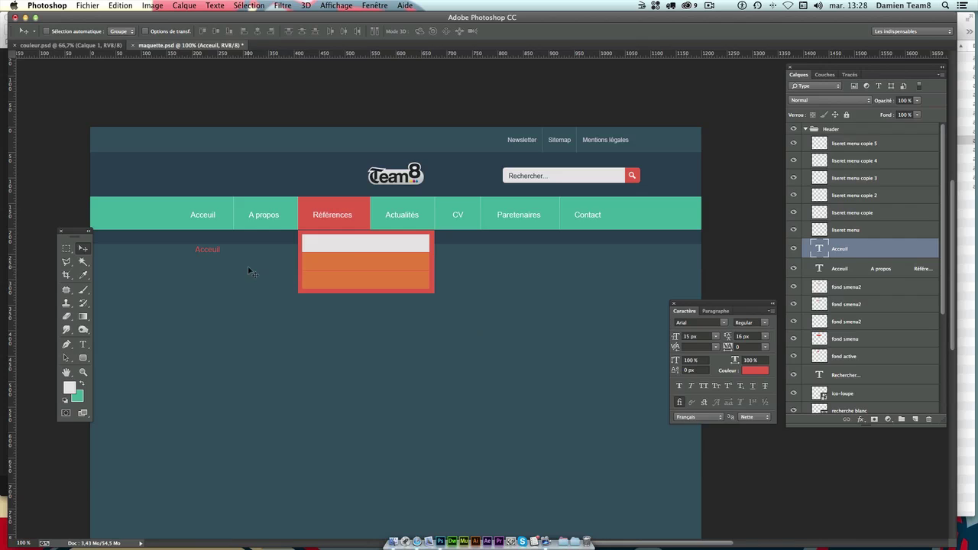
- Position Acceuil inside the grey dropdown bar, aligned to a vertical guide near x 440 px
drag(248, 270, 361, 262)
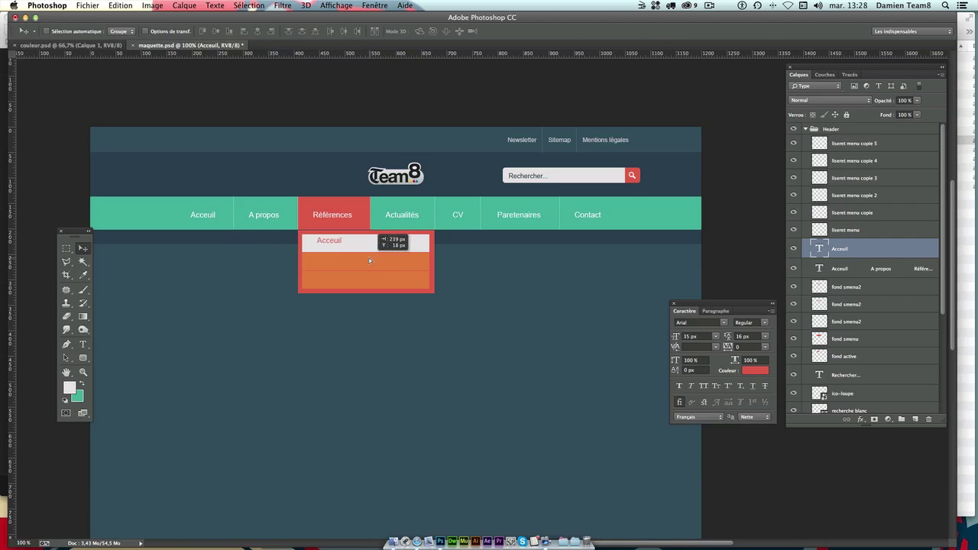
drag(363, 265, 367, 264)
drag(341, 250, 342, 250)
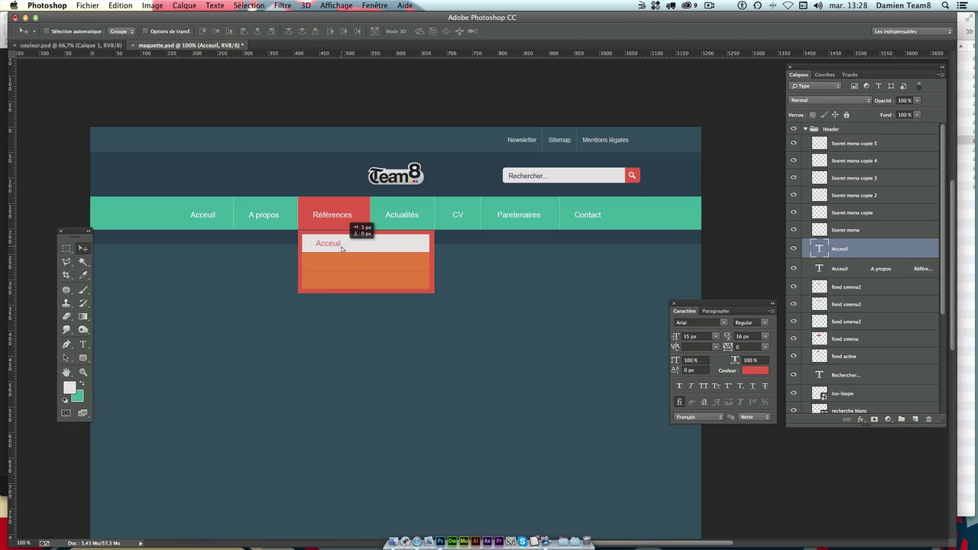
mouse_move(12, 290)
mouse_down()
mouse_move(312, 277)
mouse_move(10, 260)
mouse_up()
mouse_move(12, 281)
mouse_down()
mouse_move(315, 260)
mouse_move(317, 205)
mouse_up()
key(Down)
- Replace Acceuil with three lines: Webdesign, Motion design and Print
double_click(819, 249)
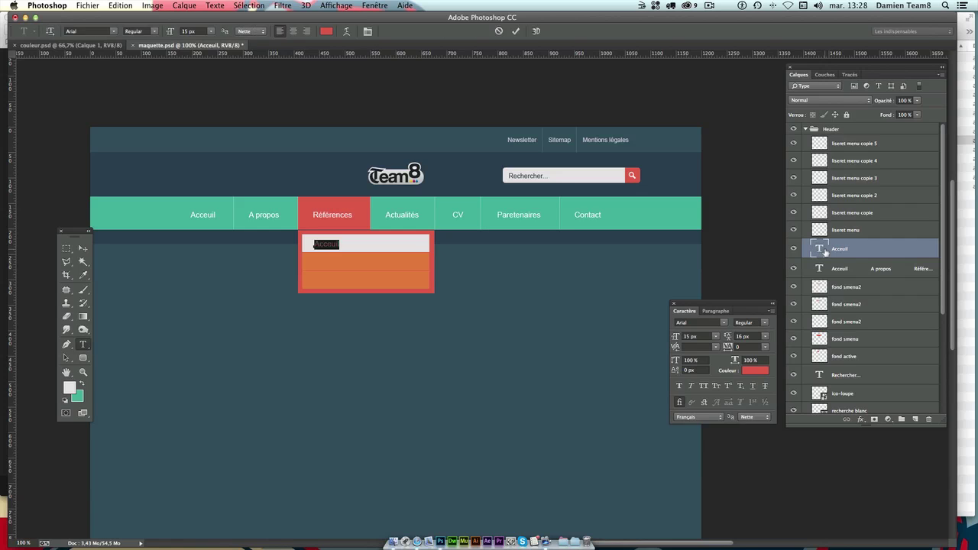
text(We)
text(Motion d)
text(e)
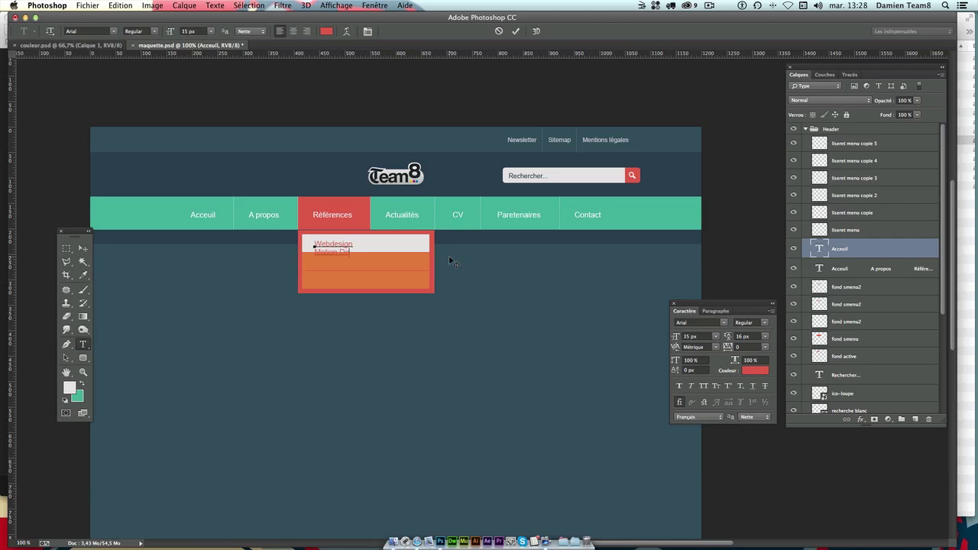
text(sign )
text(Print)
click(82, 248)
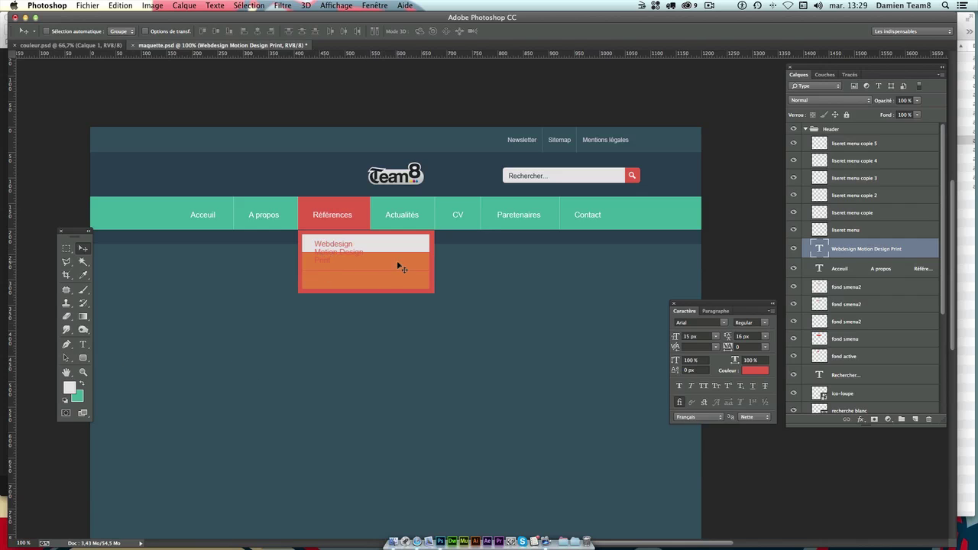
- Recolour the Motion Design and Print lines light grey #e5e5e5
click(90, 346)
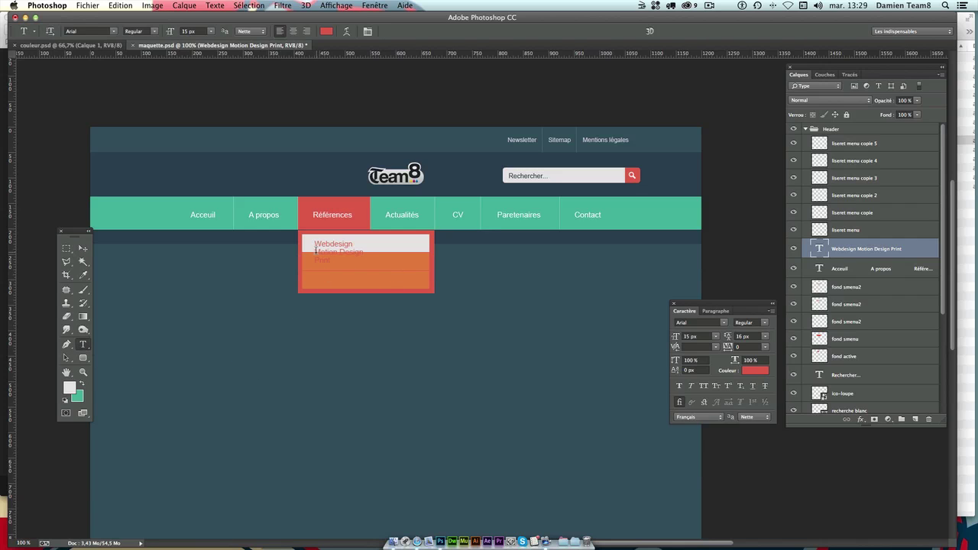
drag(315, 246, 365, 263)
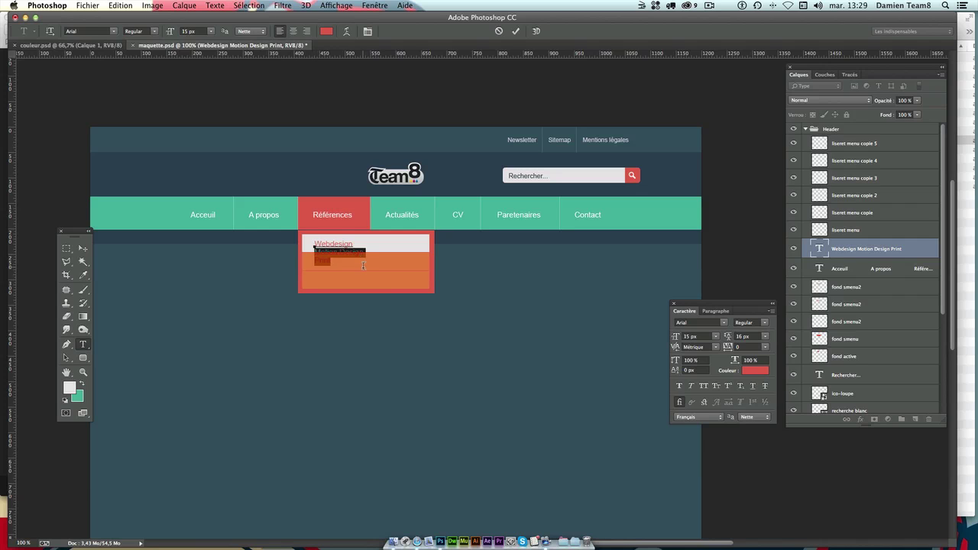
click(755, 373)
key(Return)
click(754, 371)
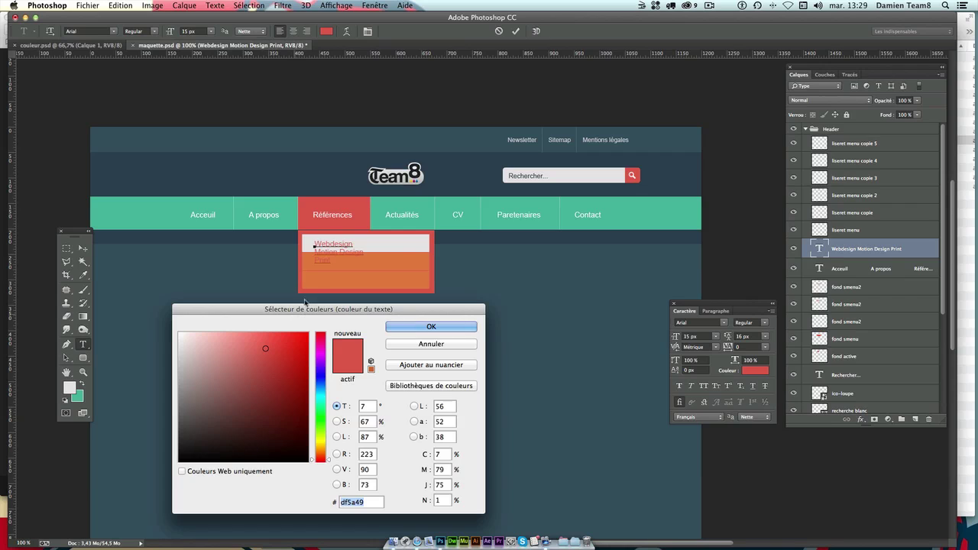
click(401, 250)
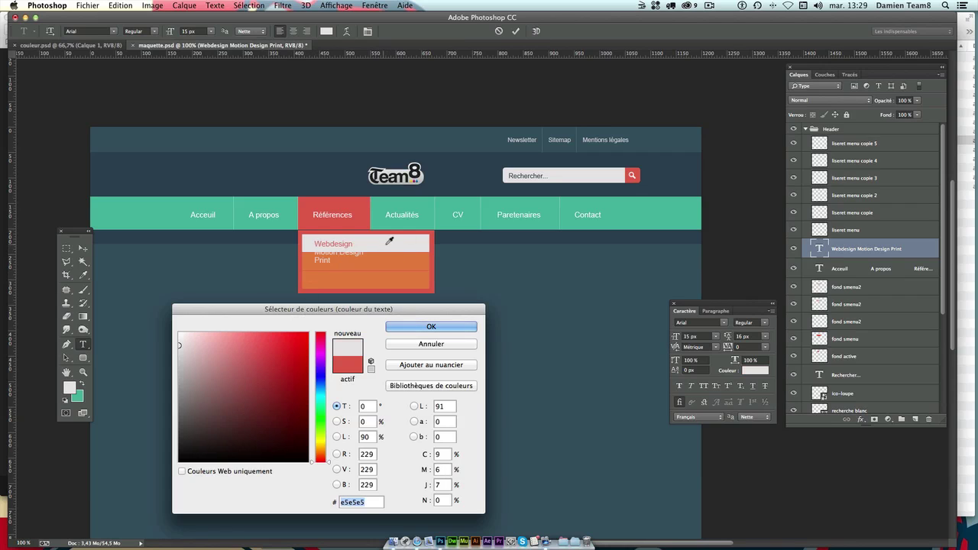
key(Return)
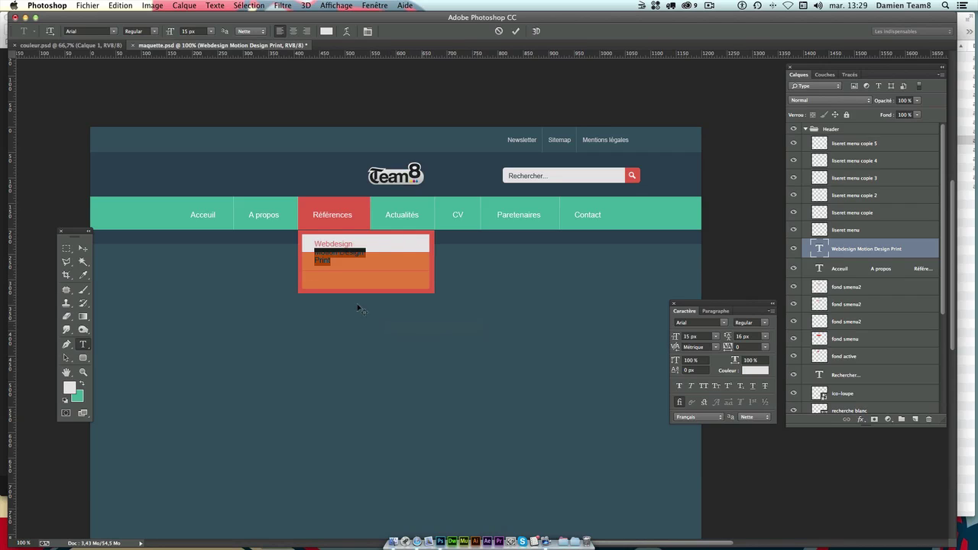
click(85, 249)
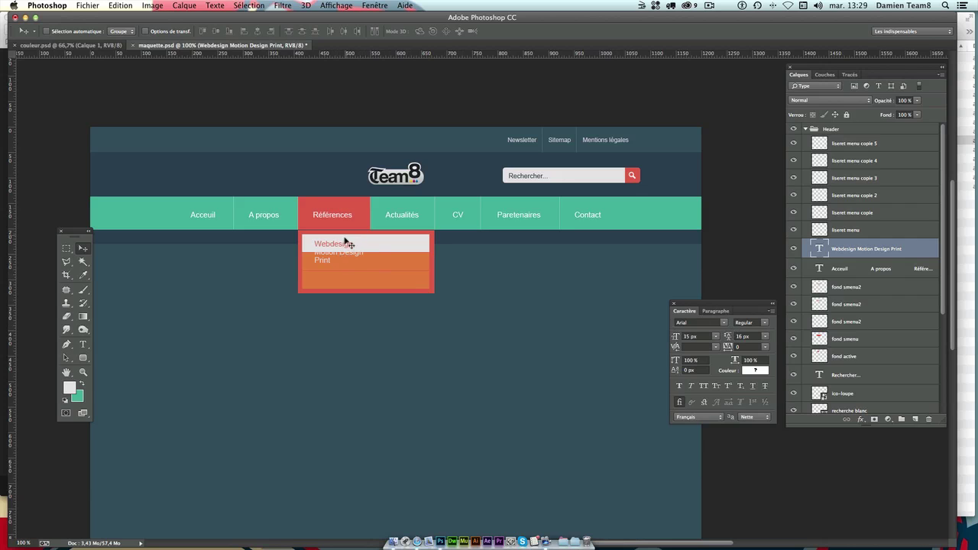
- Set the Webdesign/Motion Design/Print submenu leading to 36 px, then collapse the Header group
mouse_move(716, 312)
mouse_down()
mouse_move(704, 300)
mouse_move(712, 312)
mouse_up()
click(746, 337)
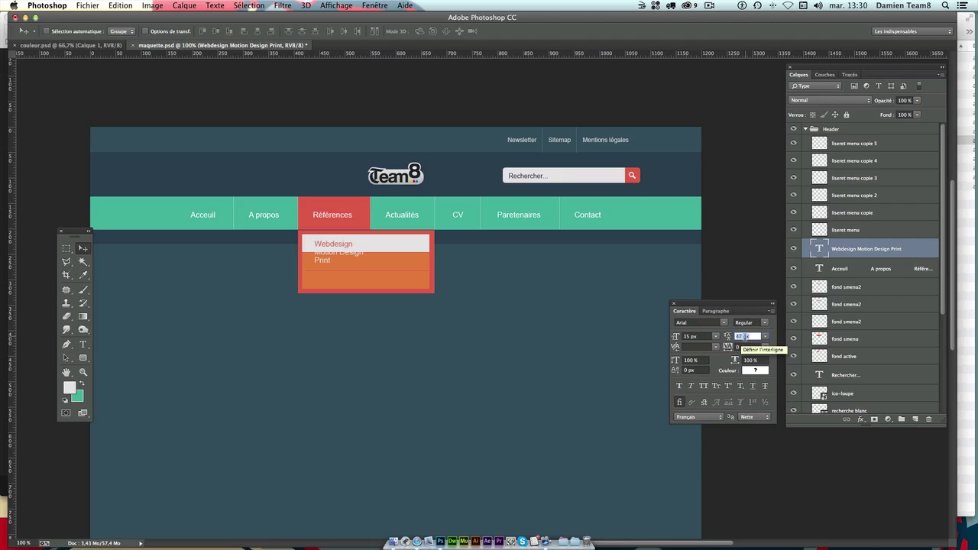
text(47)
key(Return)
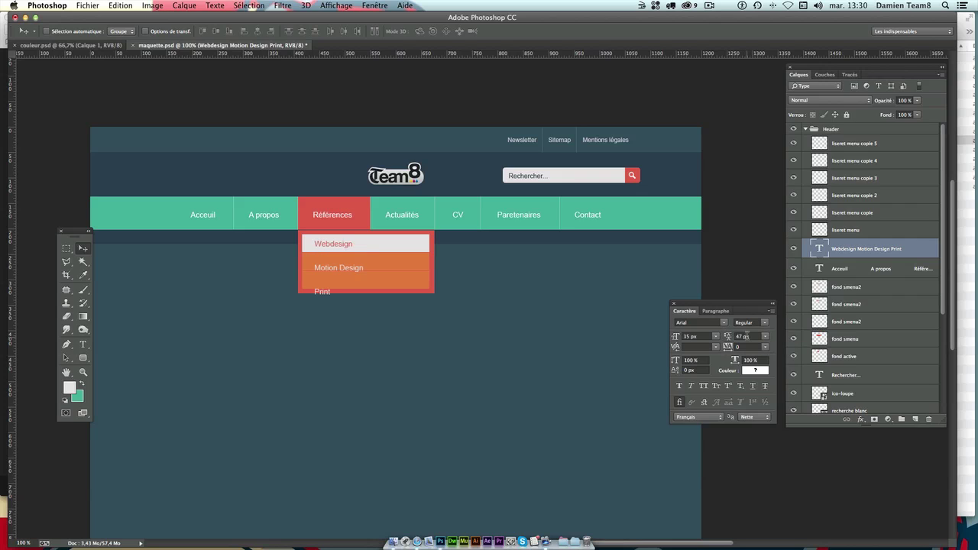
text(35)
key(Return)
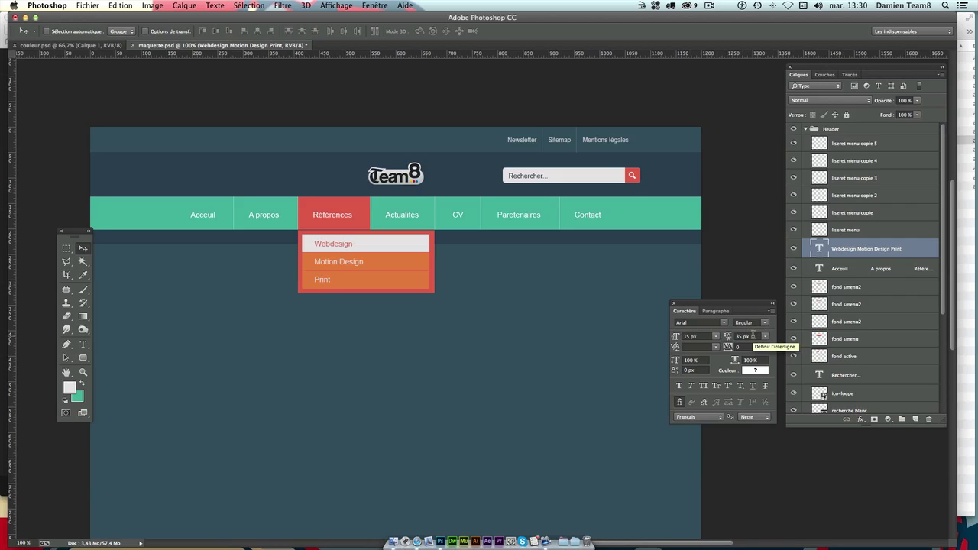
text(36)
key(Return)
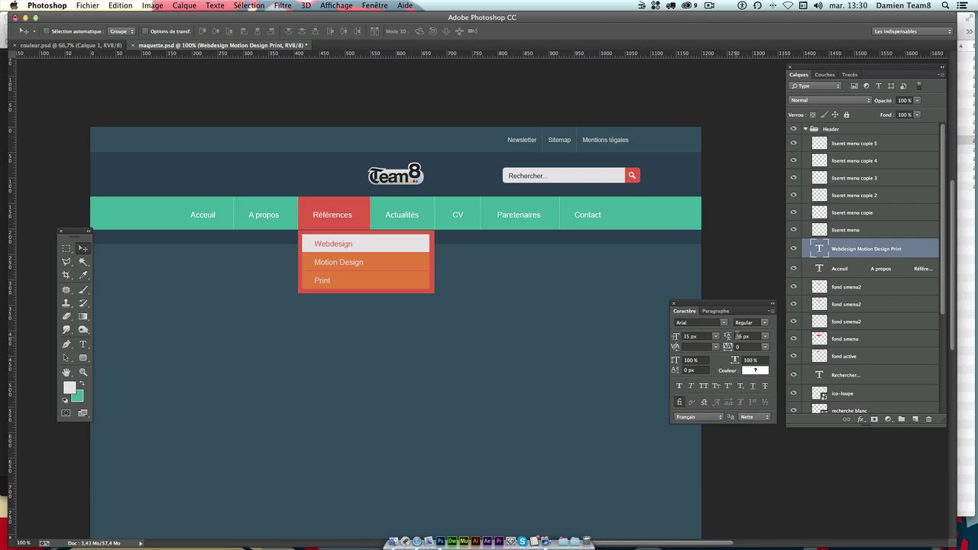
click(746, 336)
key(Return)
click(807, 130)
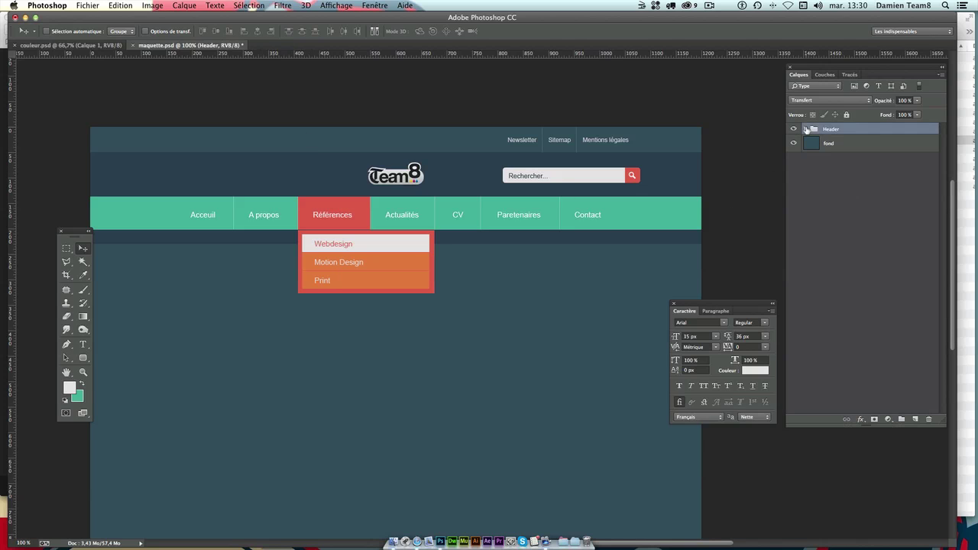
- Add a new empty layer group below Header, just above fond
click(856, 238)
click(807, 130)
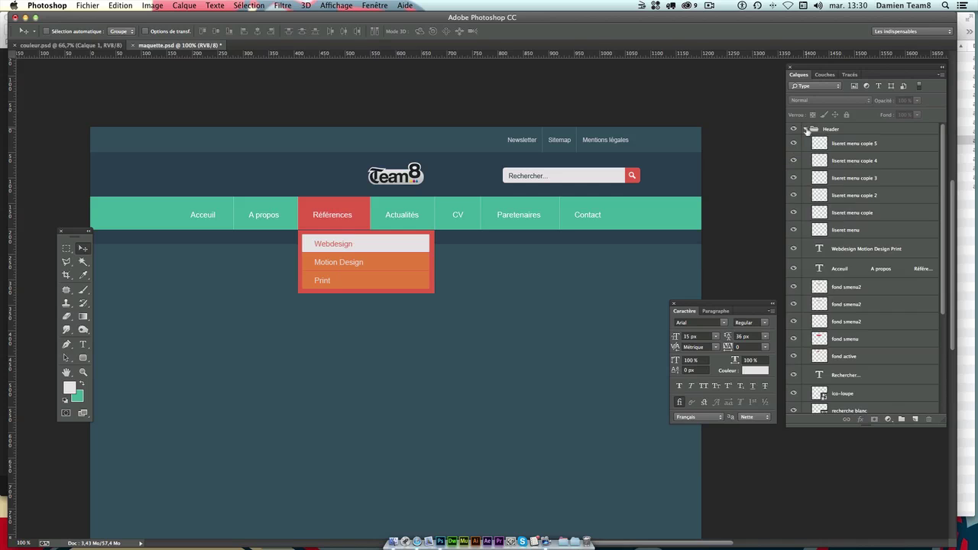
scroll(848, 187, down, 2)
scroll(849, 188, up, 2)
click(806, 130)
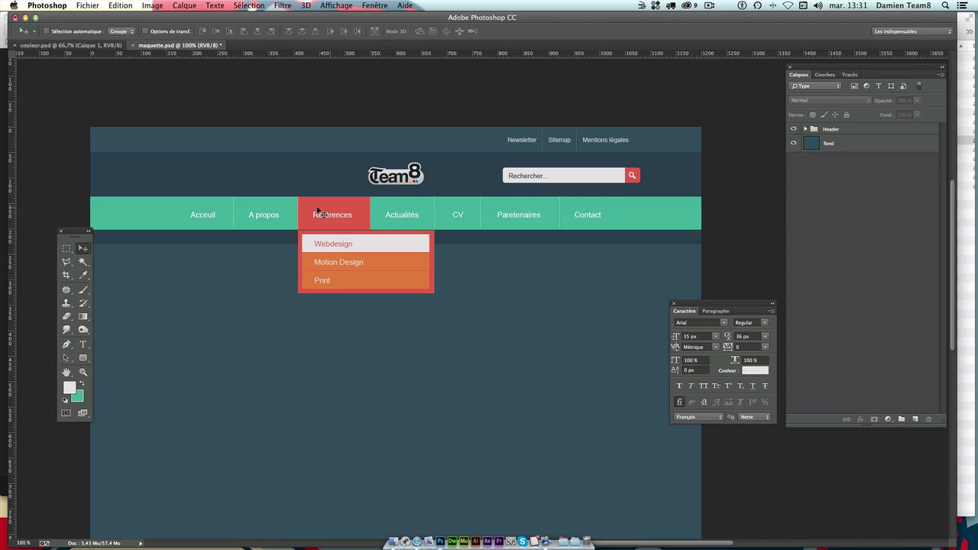
click(805, 129)
click(902, 418)
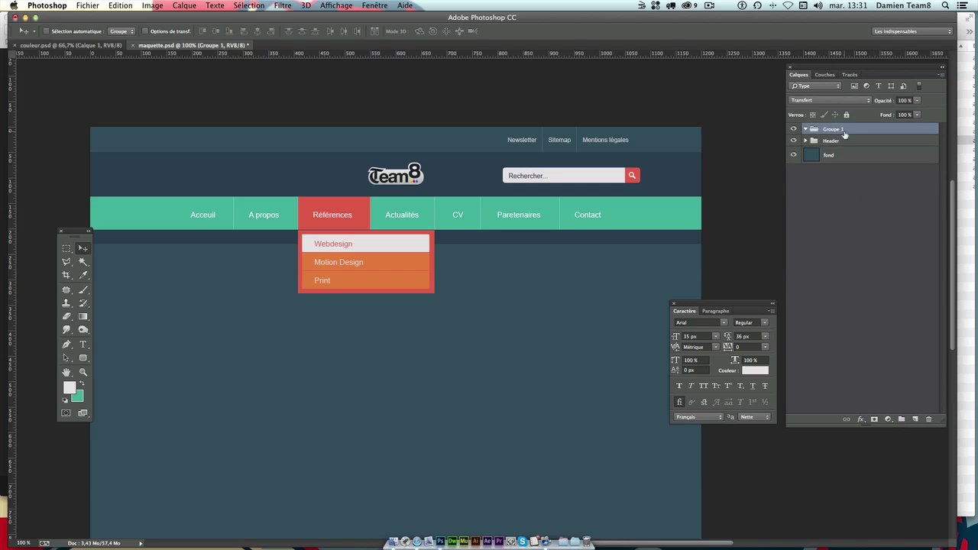
drag(840, 131, 839, 147)
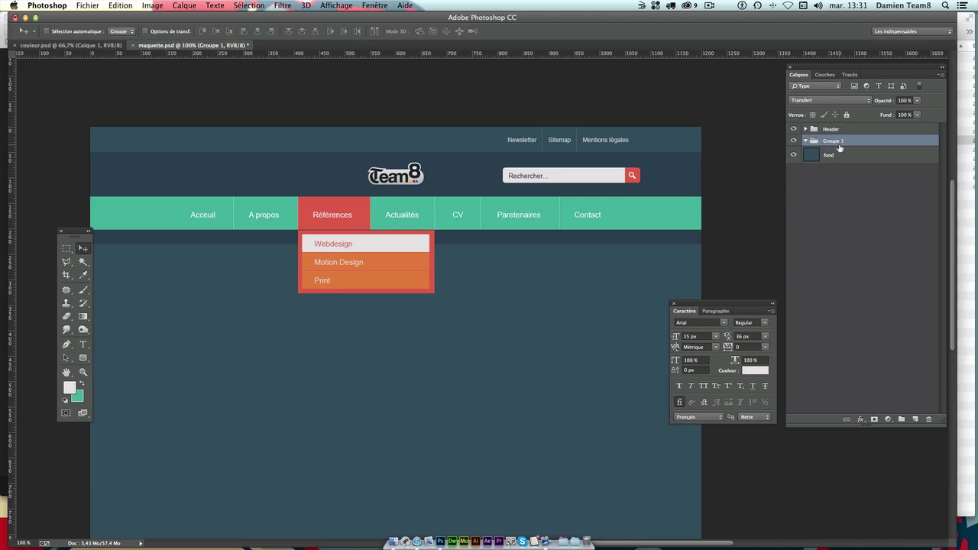
- Name the group Contenu, show the layout guides, and bring up the maquette-flat folder
double_click(832, 142)
text(Conten)
text(u)
key(Return)
key(ctrl+semicolon)
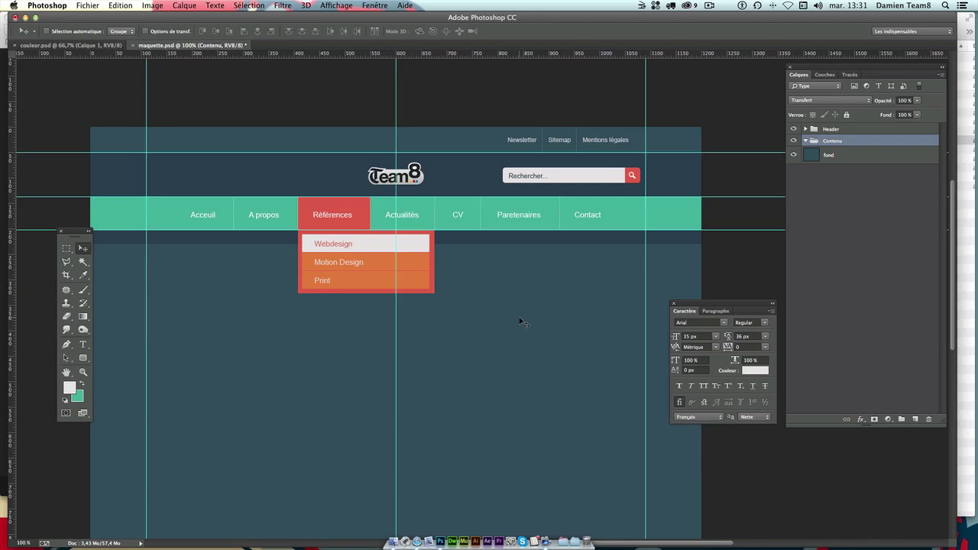
click(964, 23)
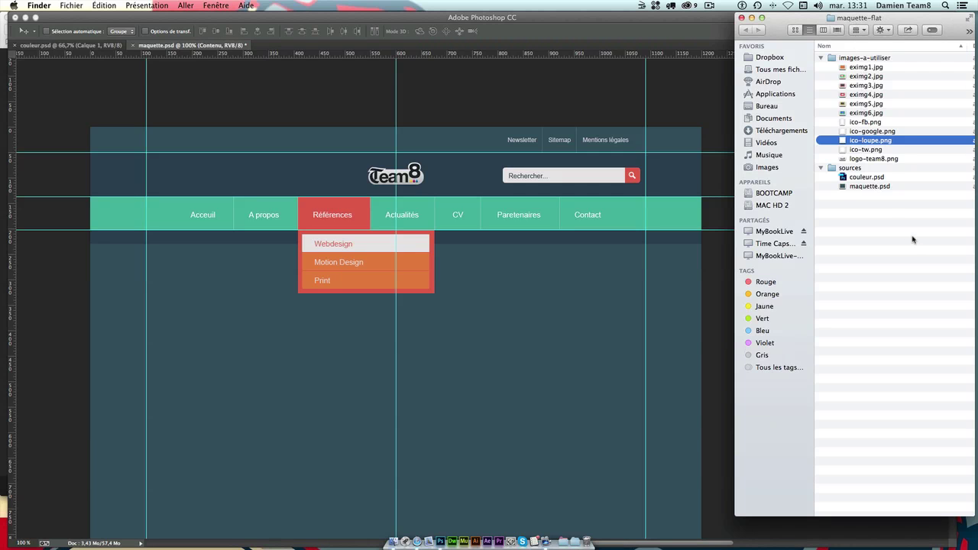
- Select eximg1.jpg through eximg6.jpg in images-a-utiliser and drop them onto the mockup canvas
click(868, 68)
click(867, 114)
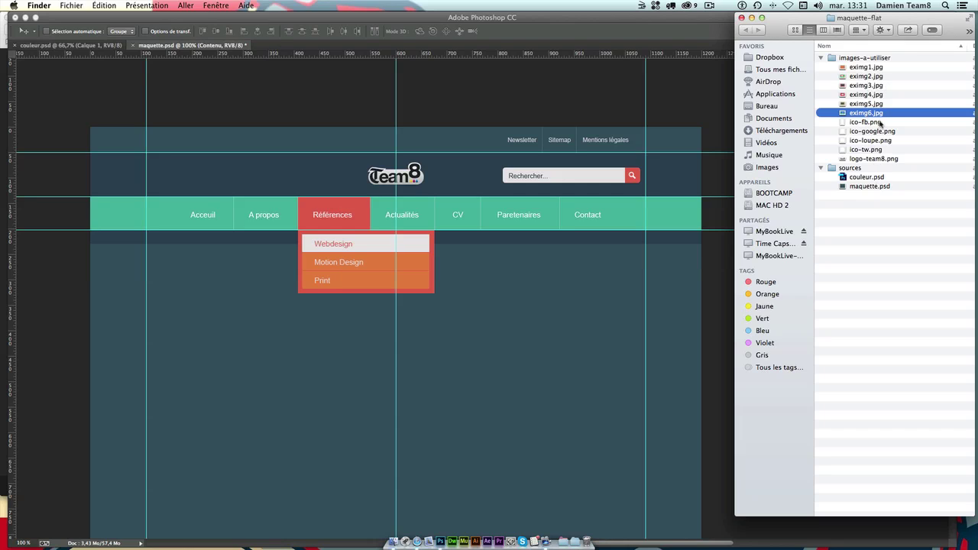
shift+click(870, 71)
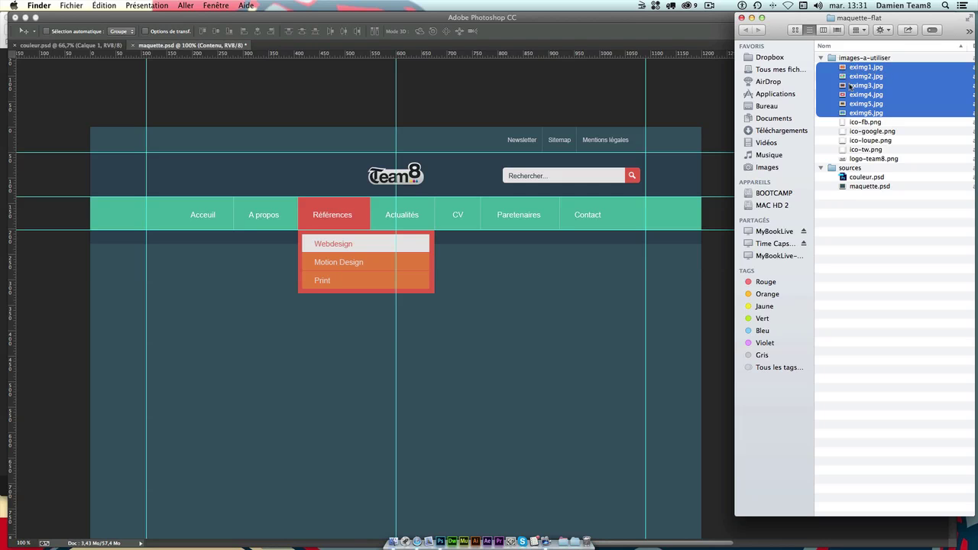
drag(842, 67, 211, 360)
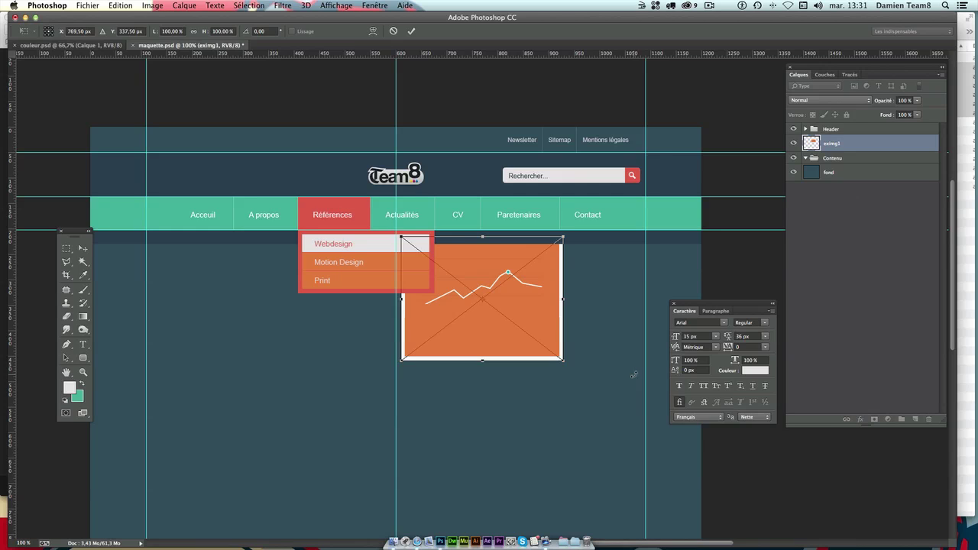
- Commit each placed image and move the image layers into the Contenu group
key(Return)
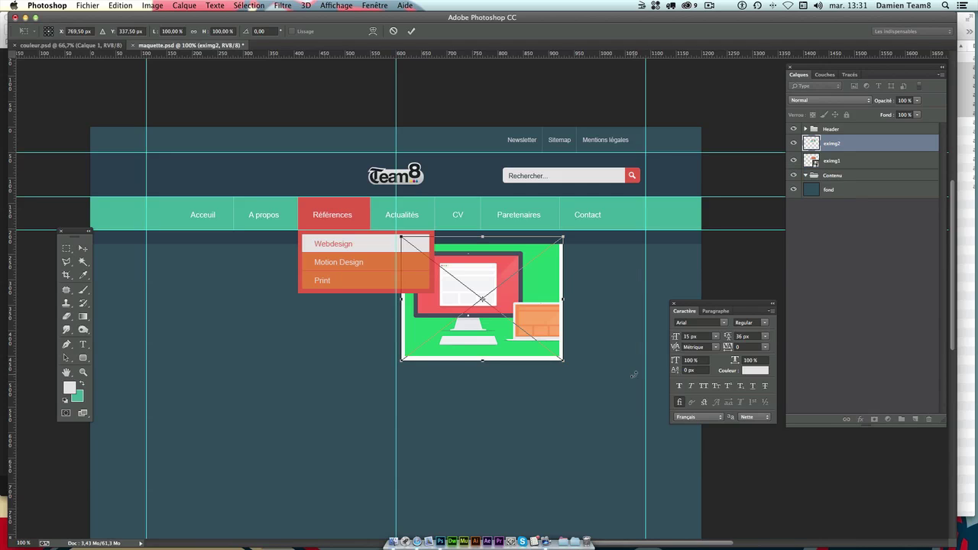
key(Return)
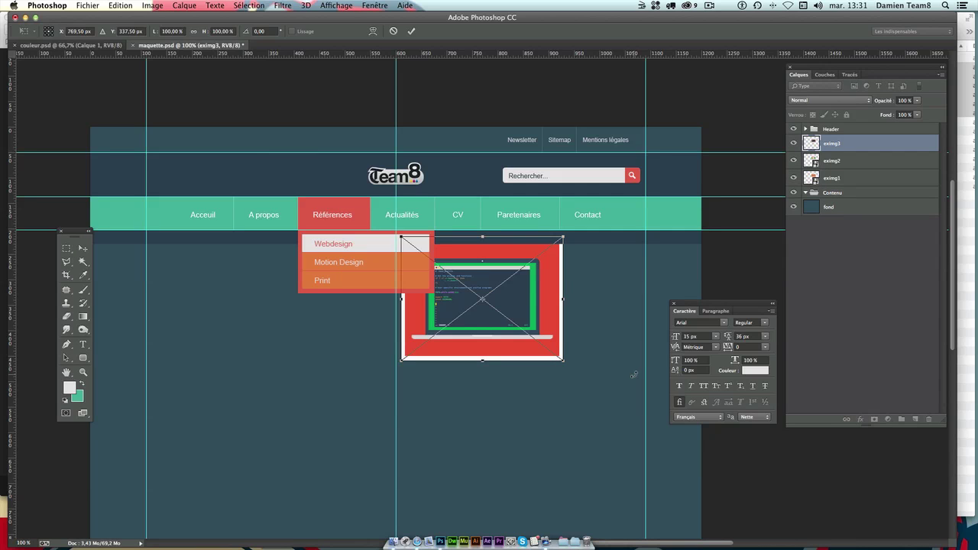
key(Return)
key(Return)
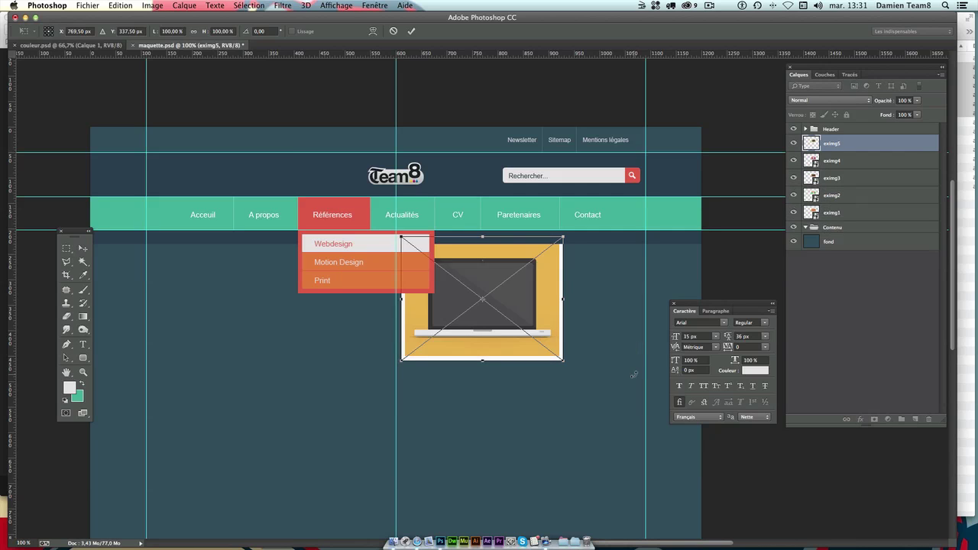
key(Return)
key(Return)
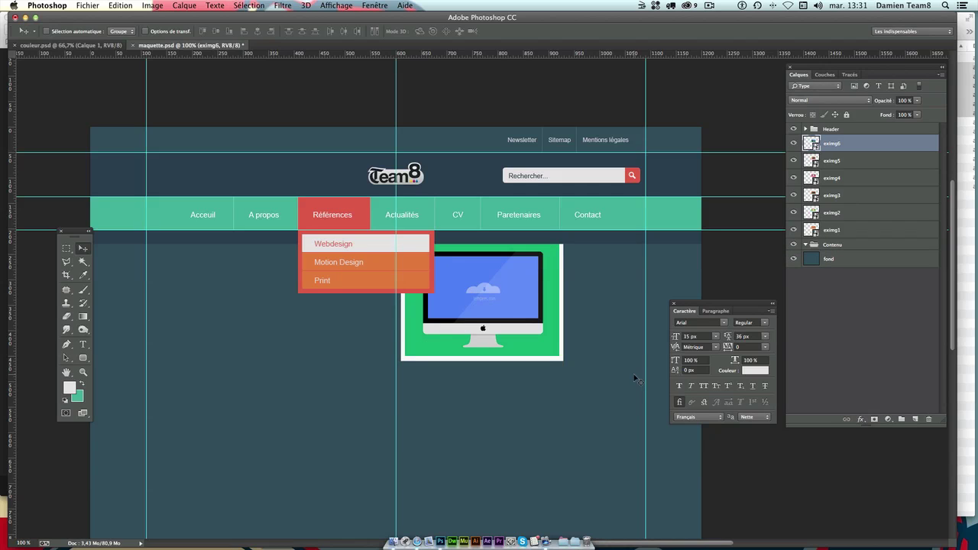
shift+click(863, 231)
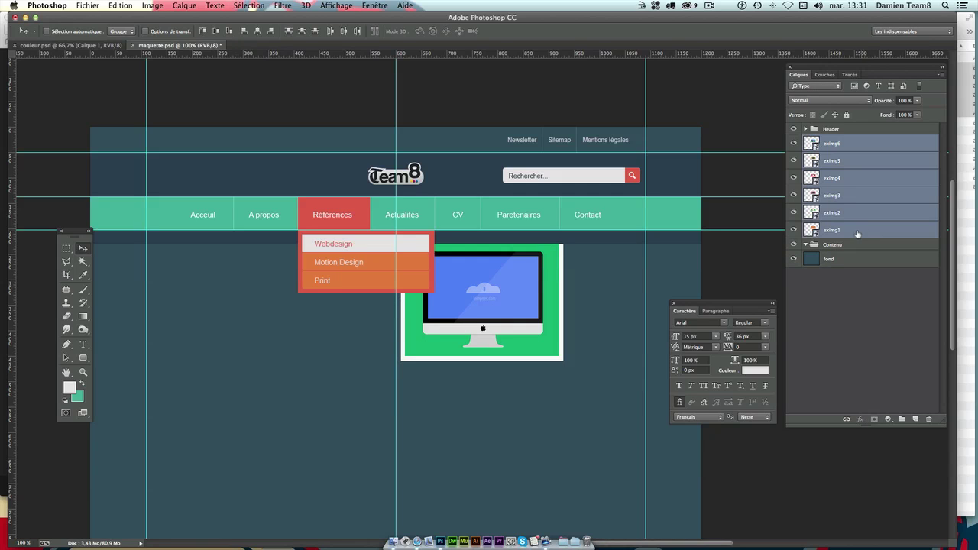
drag(836, 234, 834, 245)
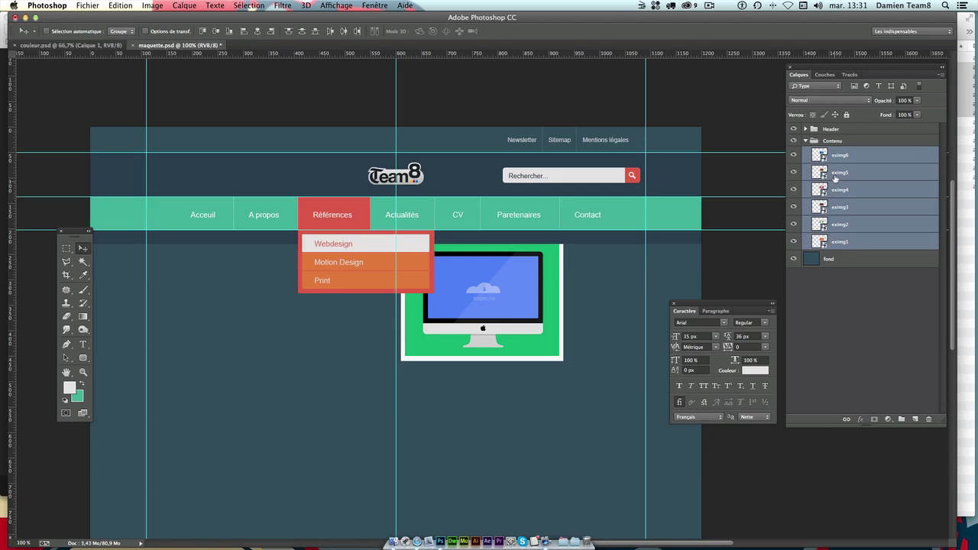
- Move the stacked eximg1–eximg6 images lower left below the menu, undoing a trial shift of eximg6
click(866, 157)
click(871, 246)
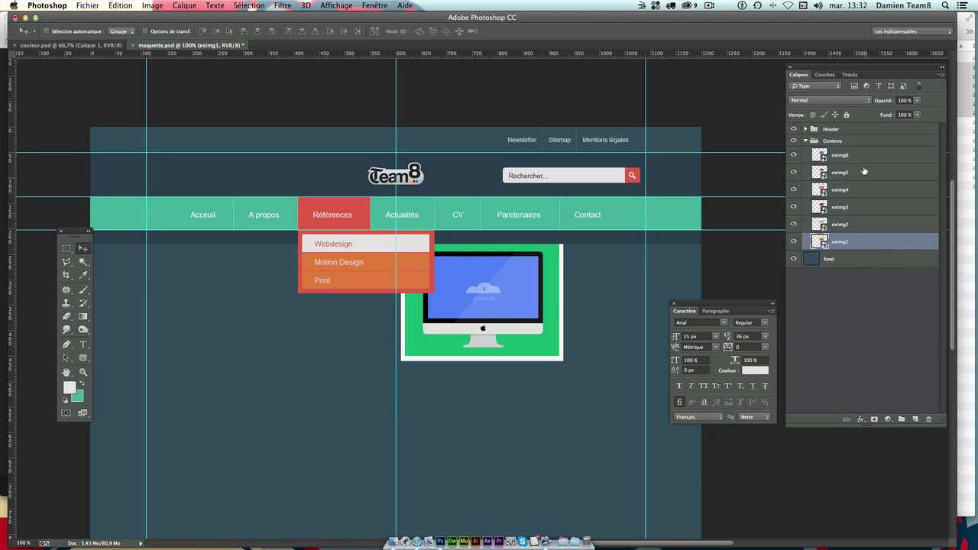
shift+click(861, 160)
drag(529, 331, 428, 408)
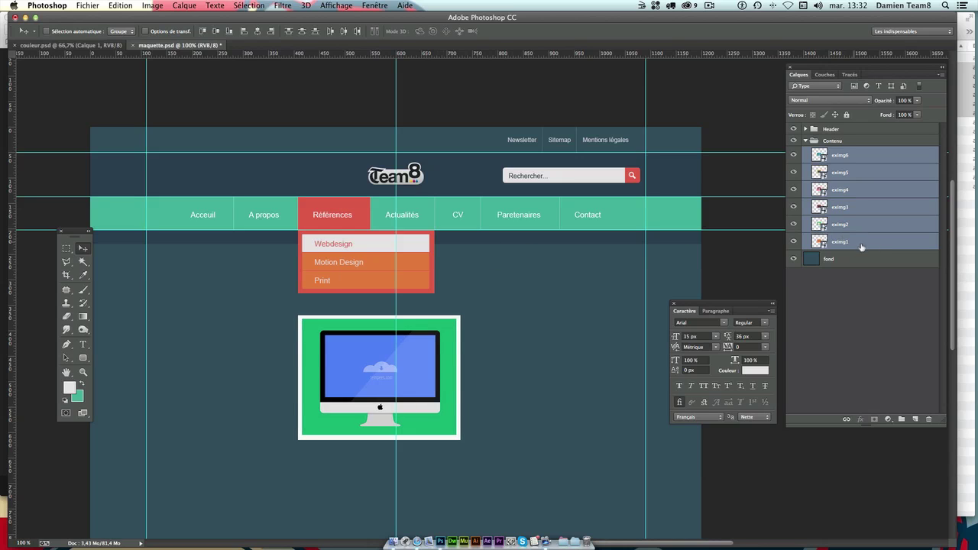
click(873, 227)
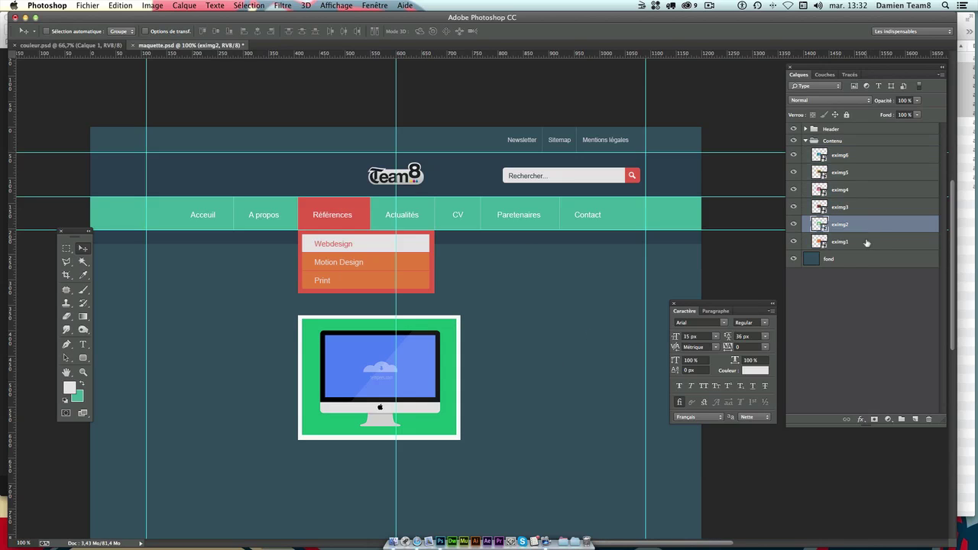
click(850, 160)
drag(408, 350, 570, 350)
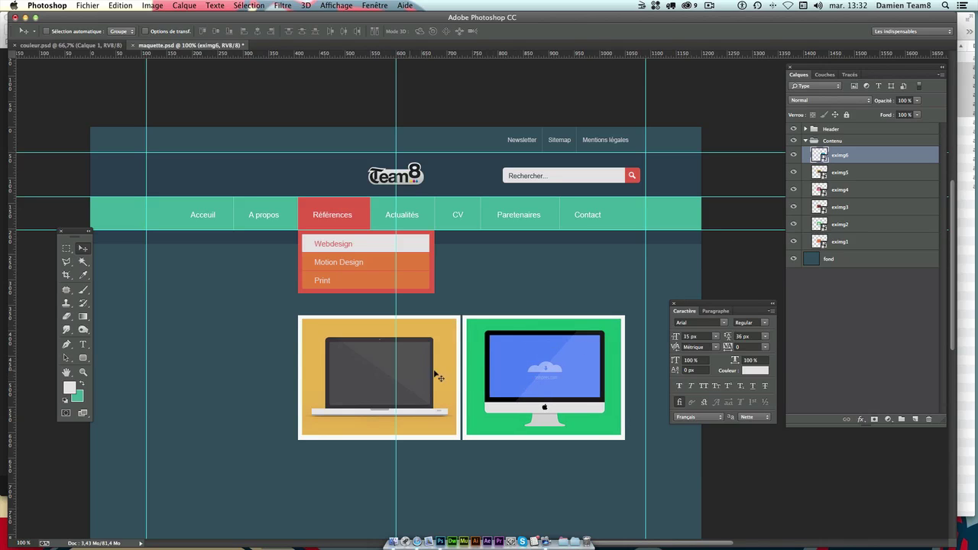
key(ctrl+z)
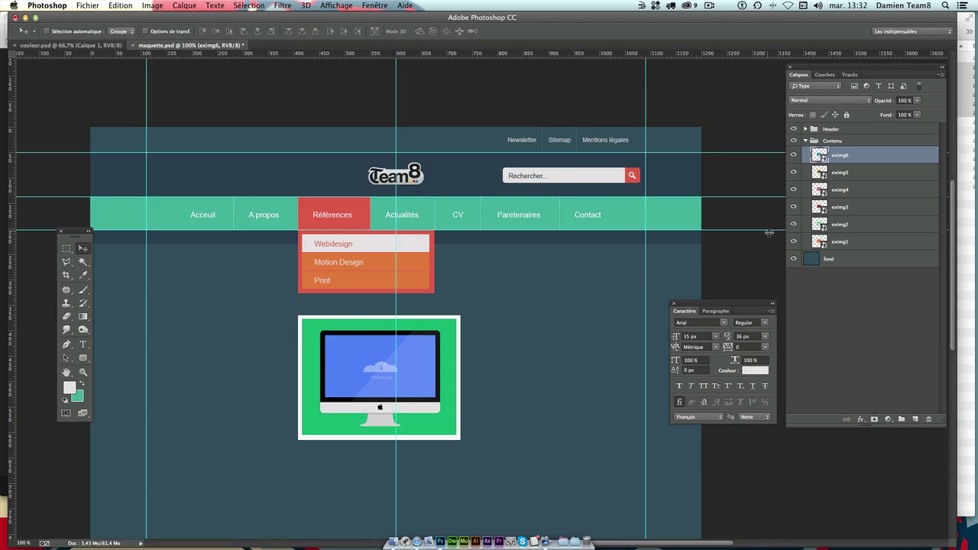
click(845, 242)
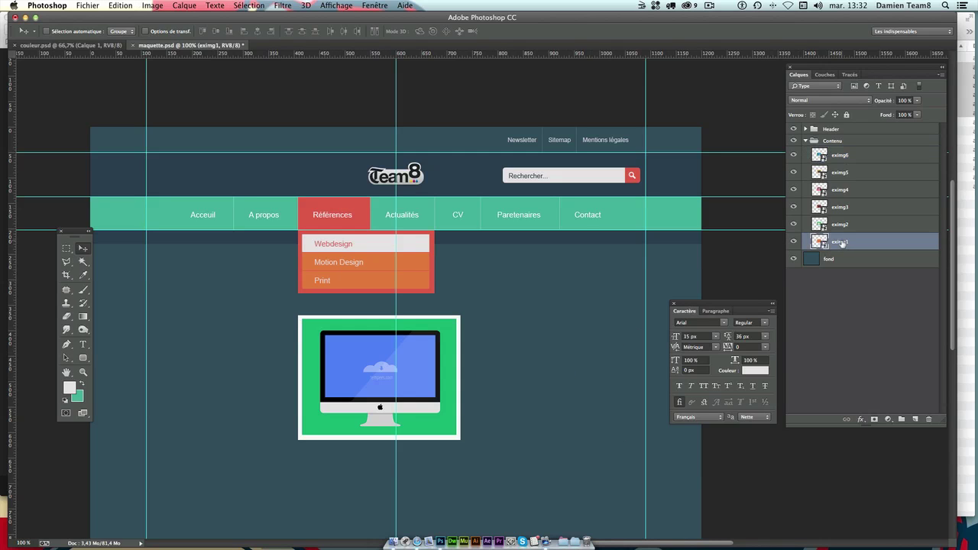
- Reorder the image layers inside Contenu to run eximg1 through eximg6 top to bottom
scroll(730, 298, down, 3)
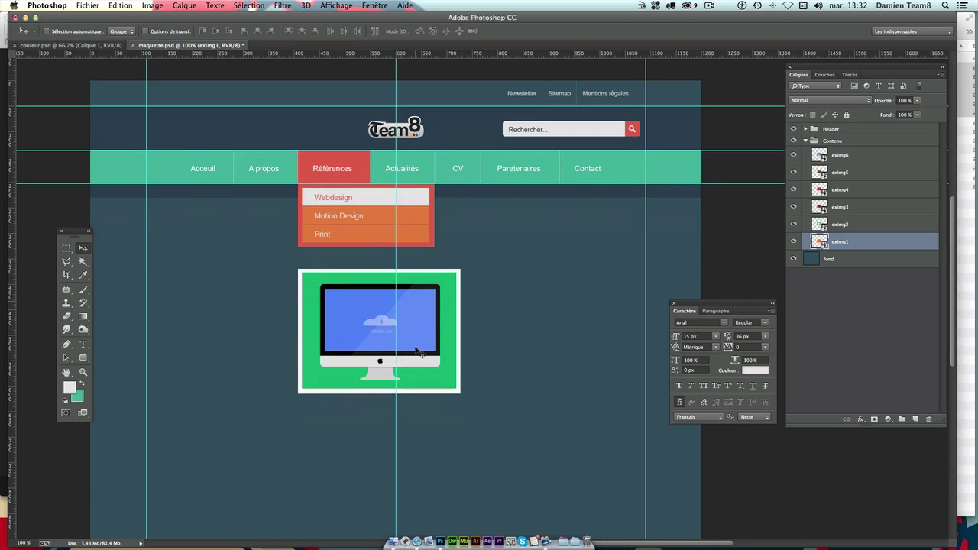
scroll(742, 259, down, 2)
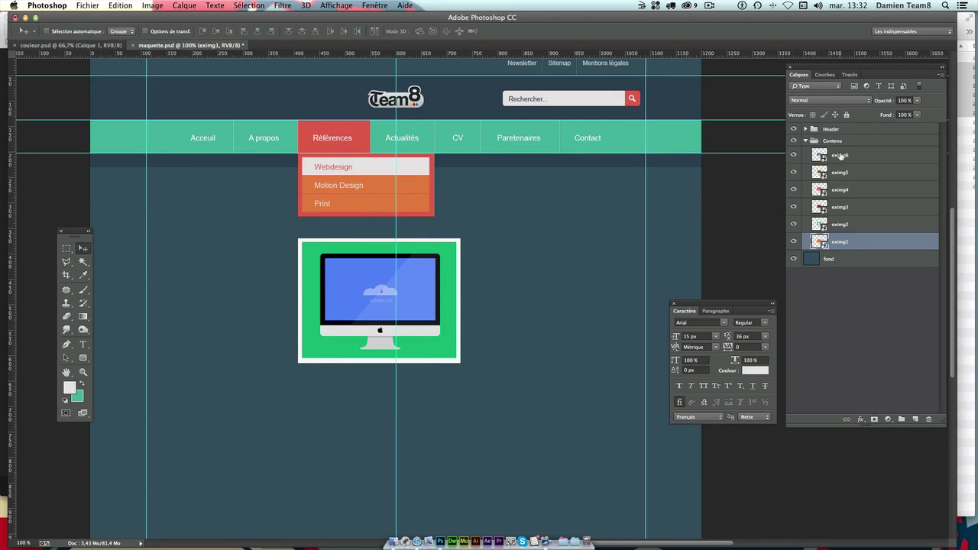
drag(852, 156, 848, 250)
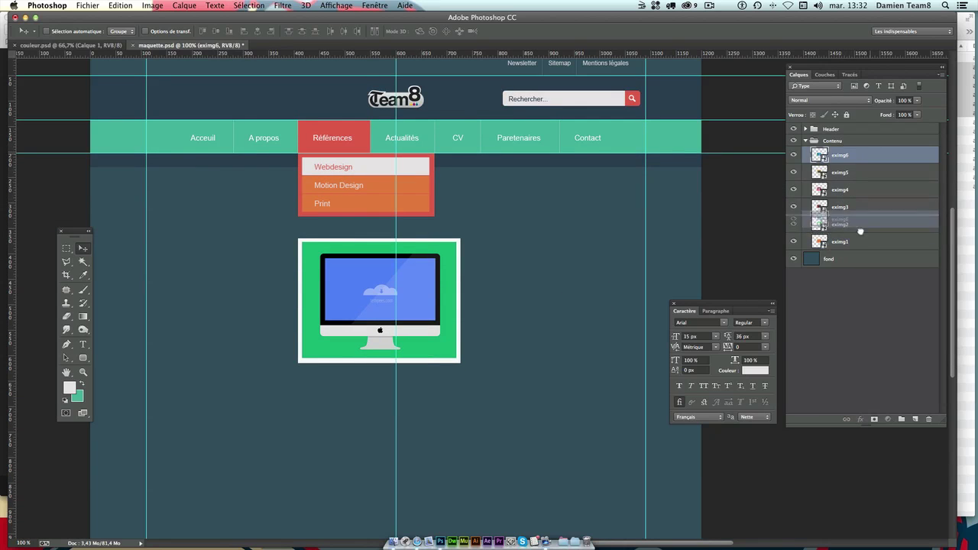
drag(851, 158, 850, 231)
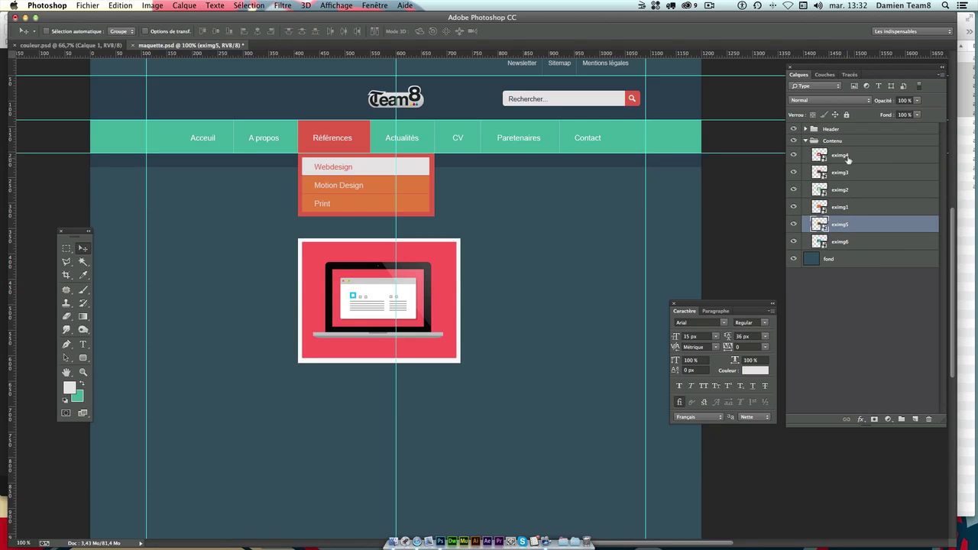
drag(847, 156, 849, 215)
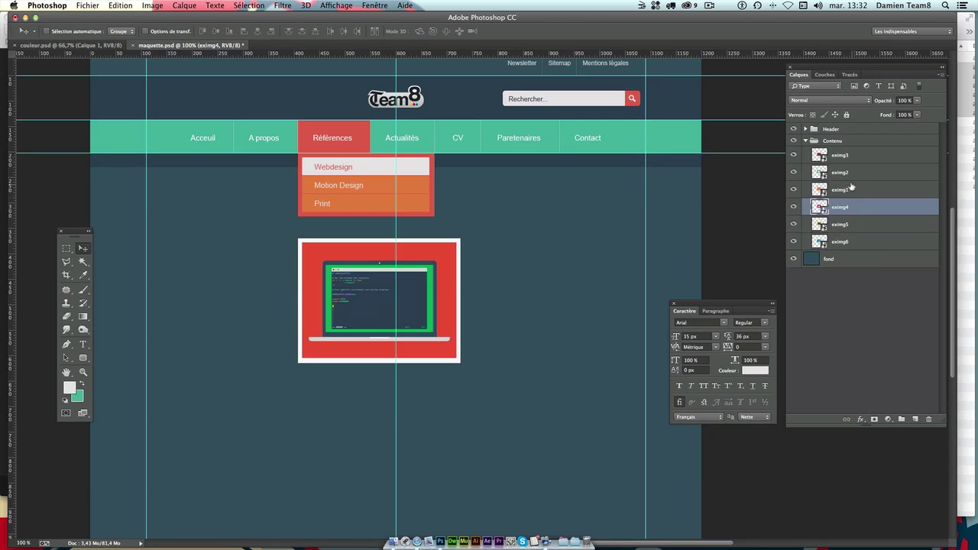
drag(847, 189, 849, 151)
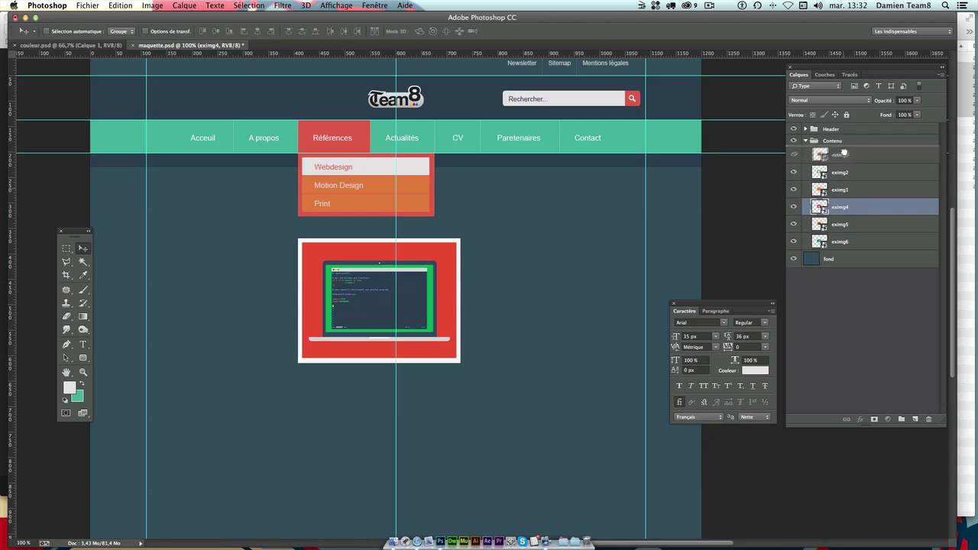
drag(848, 189, 851, 169)
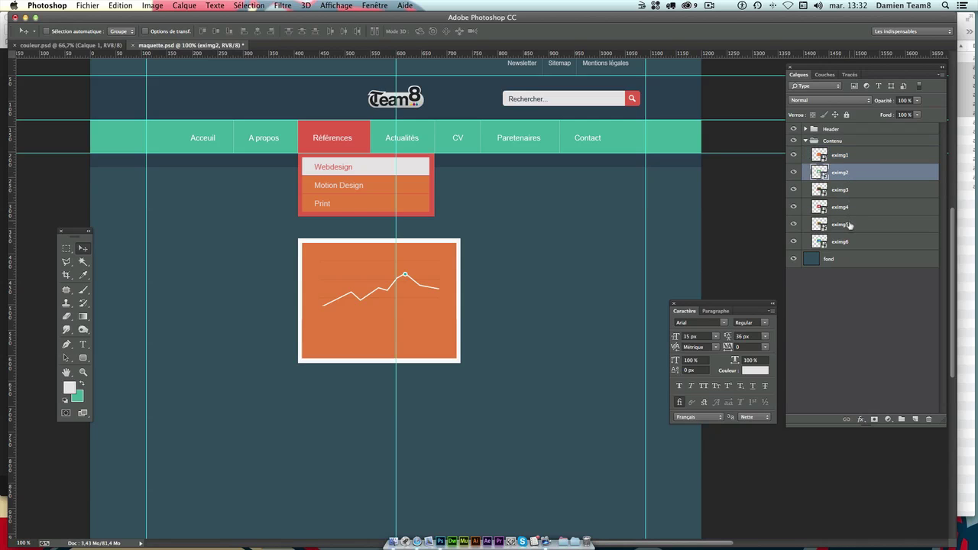
- Shift all six image layers together toward the left guide
click(890, 156)
click(864, 240)
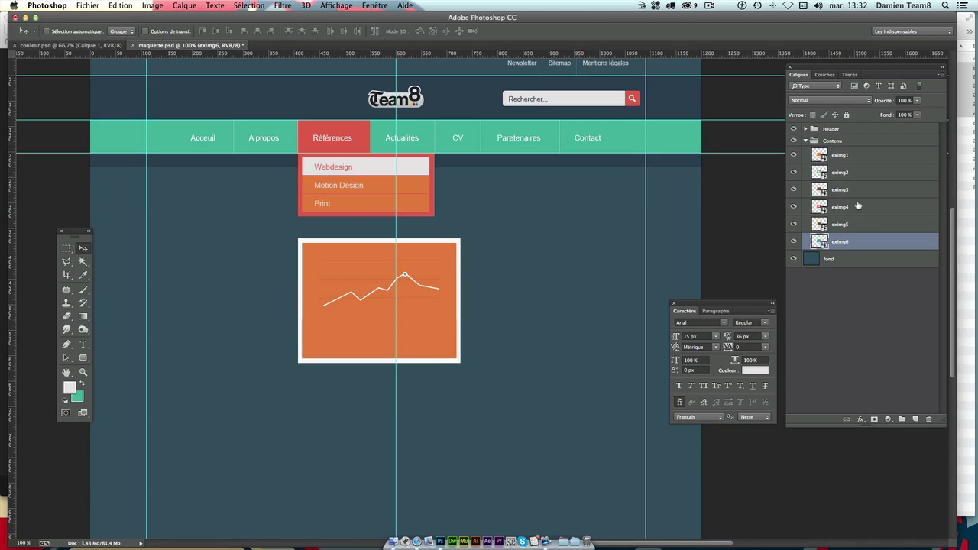
click(863, 159)
shift+click(841, 240)
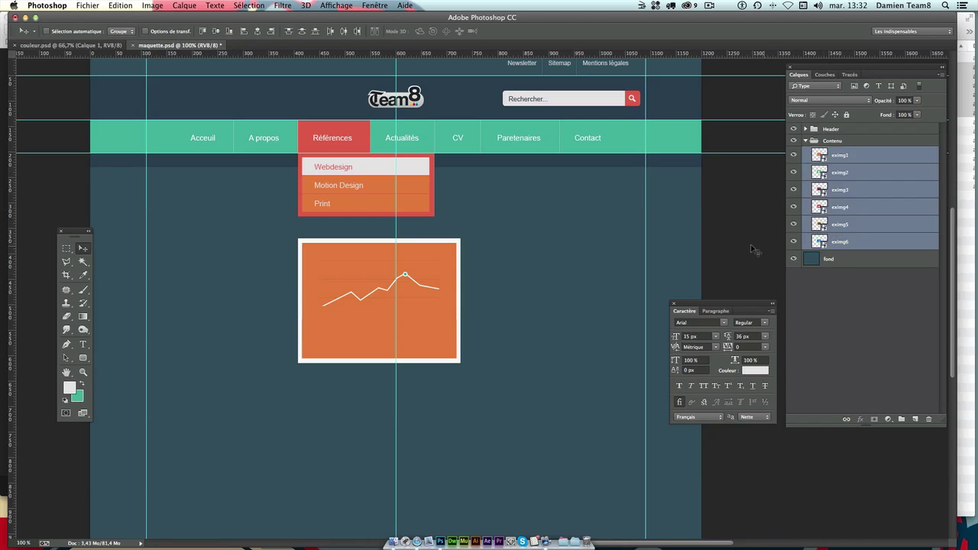
drag(329, 279, 175, 268)
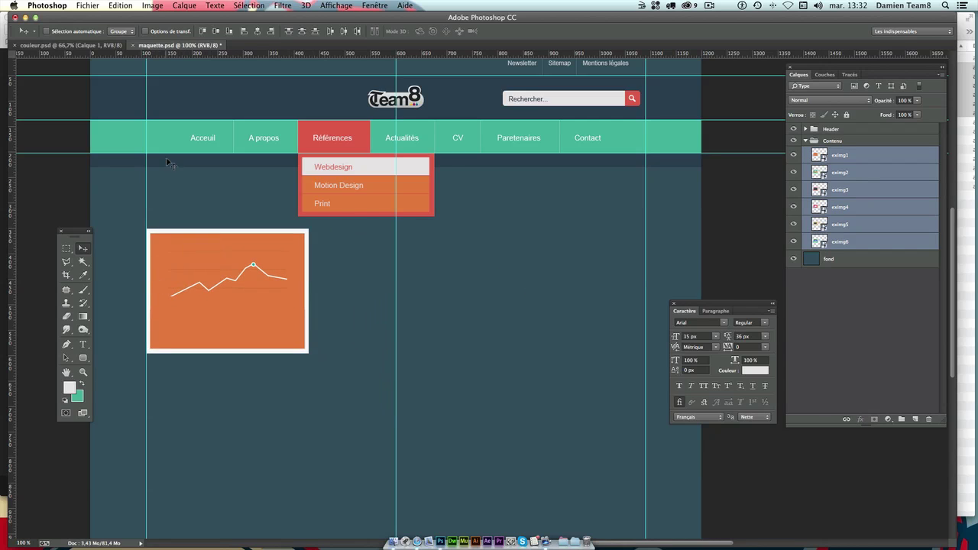
- Raise the images toward the navigation bar and place eximg3 right and eximg2 middle in the first row
scroll(181, 408, up, 2)
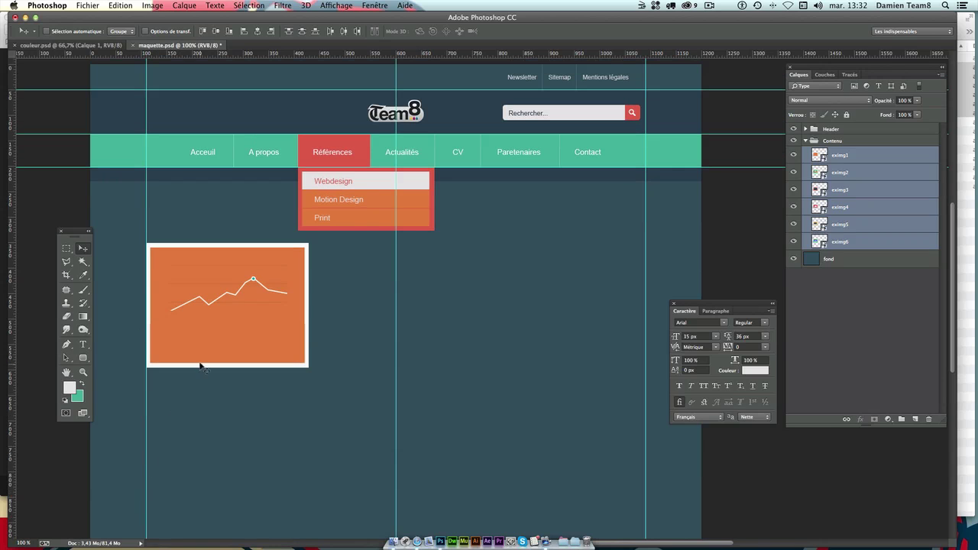
mouse_move(190, 361)
mouse_down()
mouse_move(190, 328)
mouse_move(191, 342)
mouse_up()
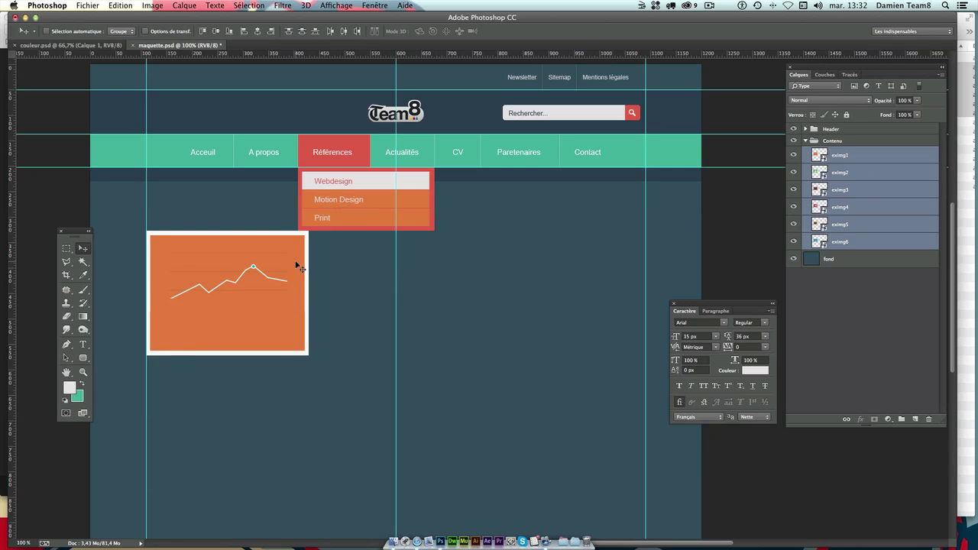
drag(290, 272, 289, 265)
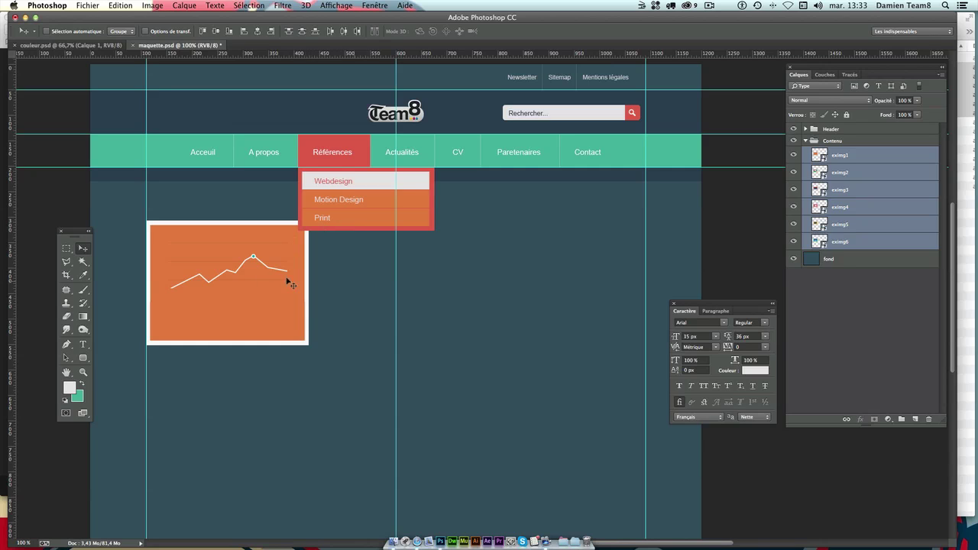
click(872, 159)
click(854, 189)
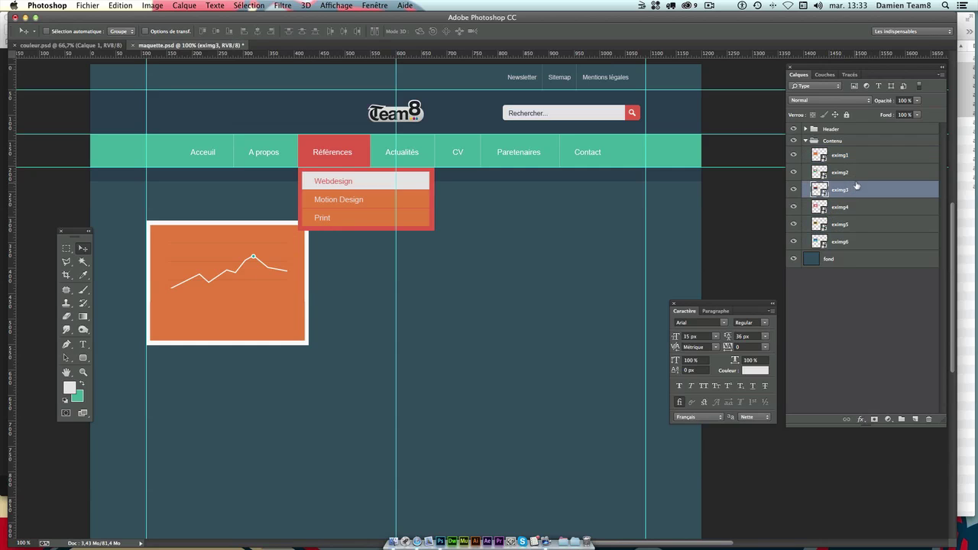
drag(184, 275, 536, 276)
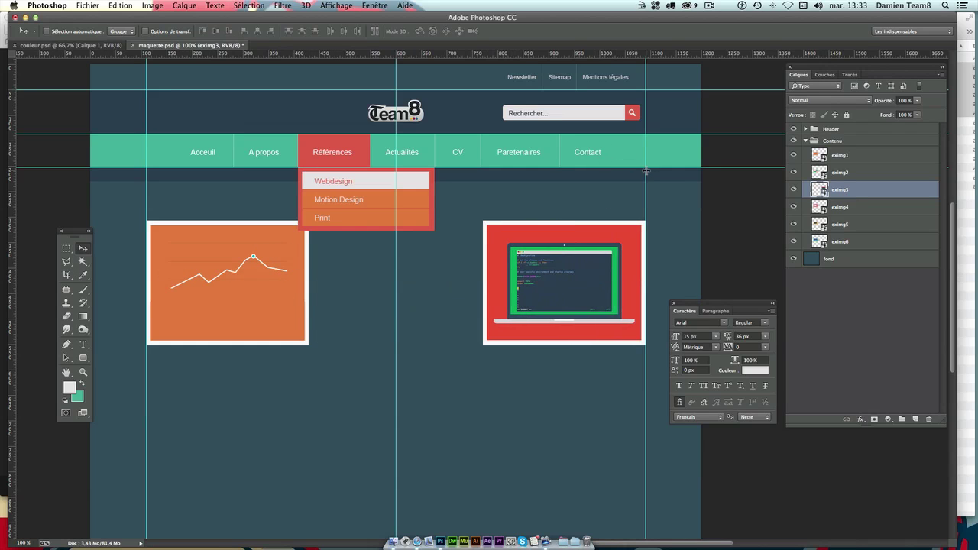
click(855, 178)
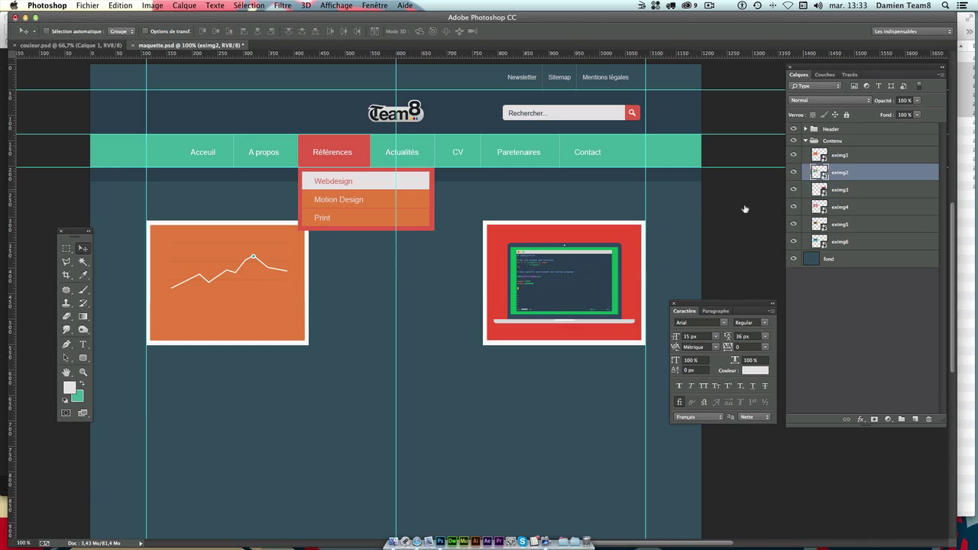
drag(214, 293, 383, 304)
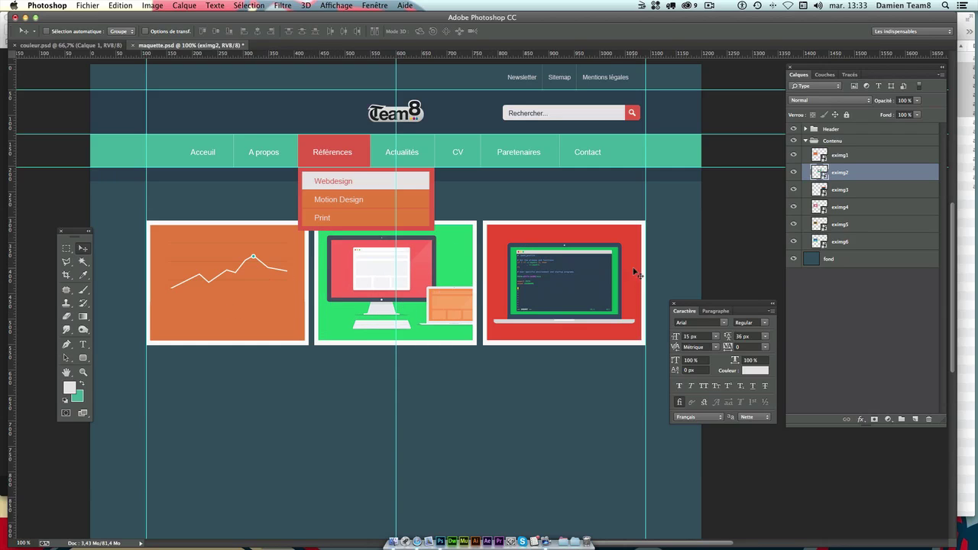
- Form the second row: eximg4 left, eximg5 middle, eximg6 right
click(852, 211)
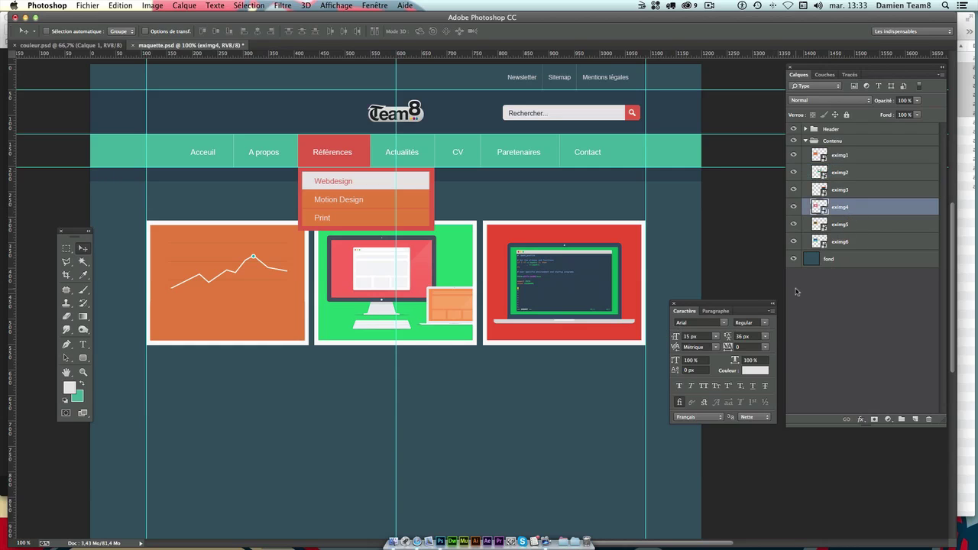
shift+click(855, 241)
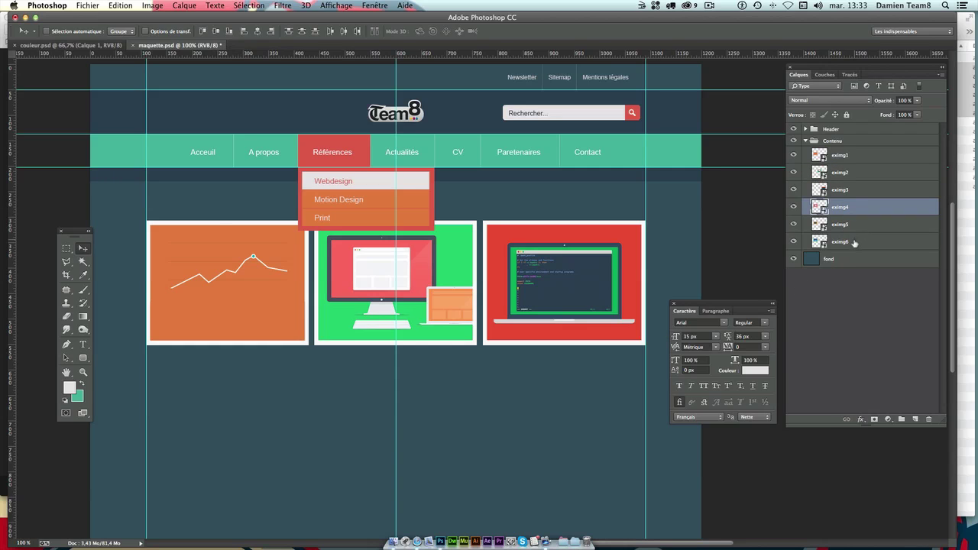
drag(207, 233, 224, 342)
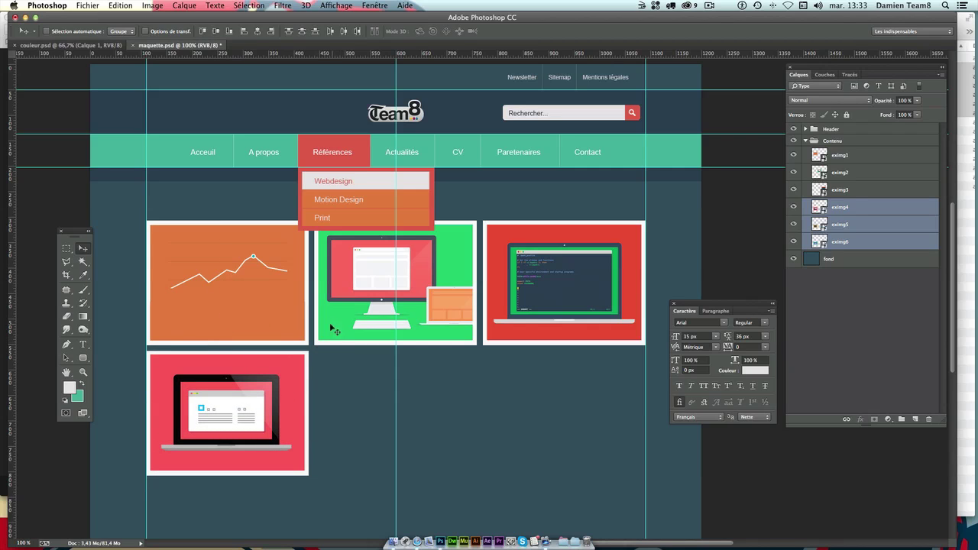
click(849, 243)
drag(192, 382, 504, 407)
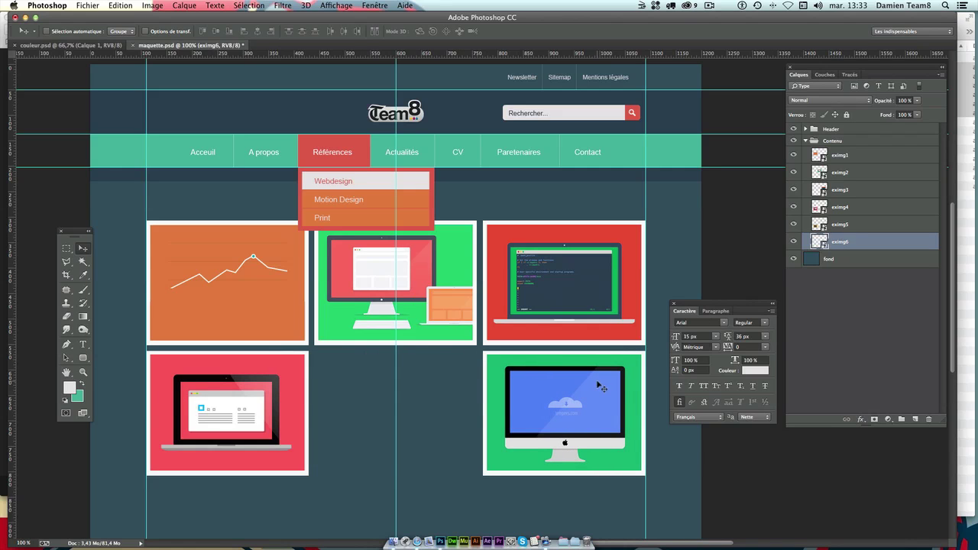
click(871, 225)
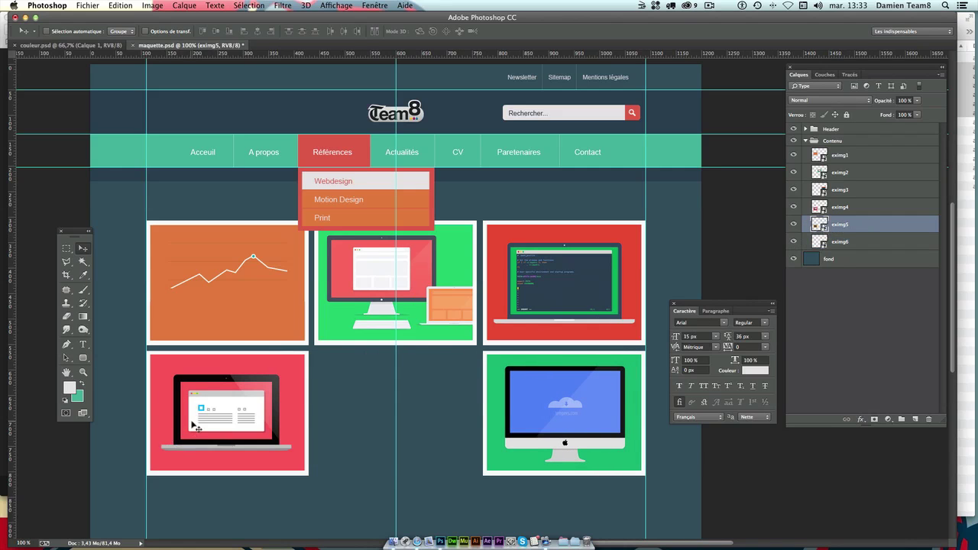
drag(192, 422, 362, 423)
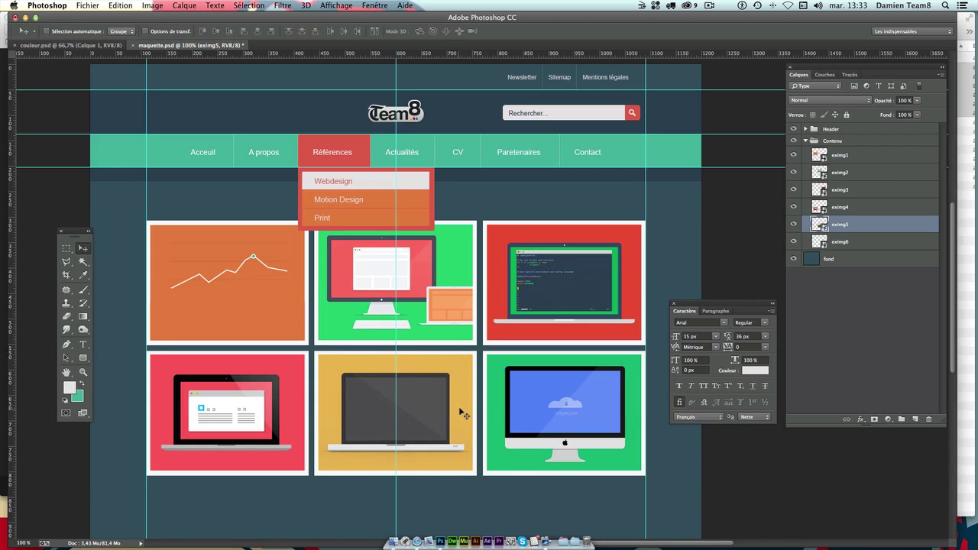
- Align the yellow laptop tile with arrow-key nudges and a horizontal guide checking the row
mouse_move(454, 412)
mouse_down()
mouse_move(460, 406)
mouse_move(451, 425)
mouse_move(456, 410)
mouse_up()
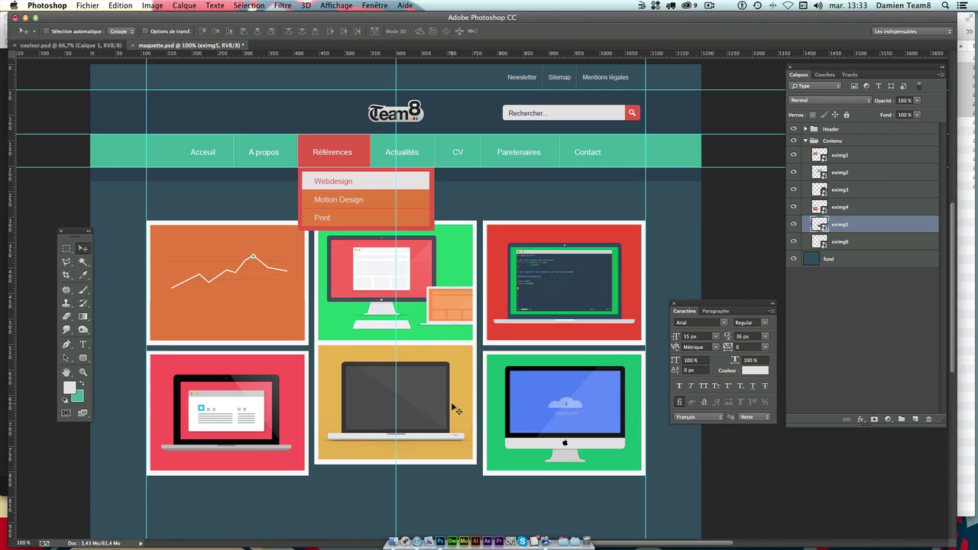
key(Down)
key(Down)
key(Down)
key(Down)
key(Down)
key(Down)
key(Down)
key(Down)
key(Down)
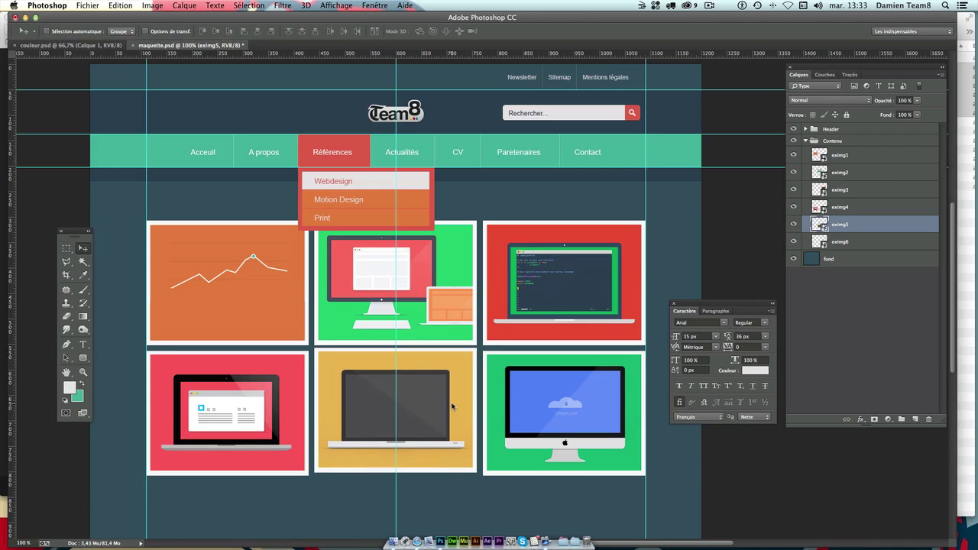
key(Down)
key(Down)
key(Down)
key(Down)
key(Down)
key(Down)
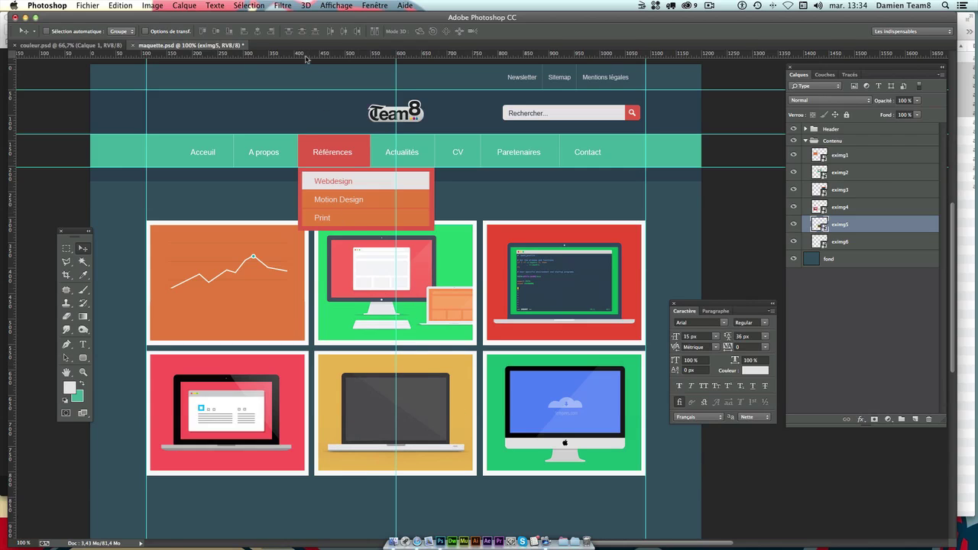
drag(308, 55, 325, 476)
scroll(541, 262, up, 1)
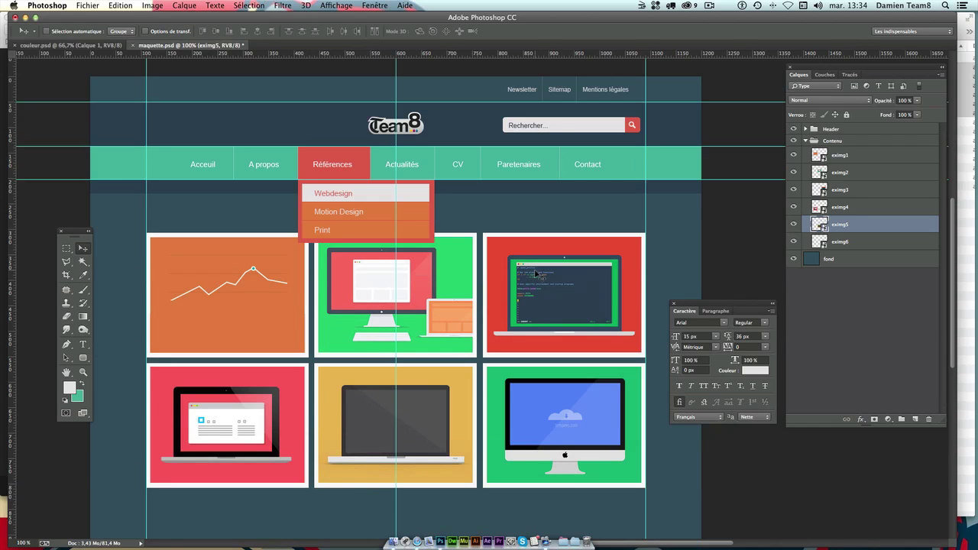
scroll(540, 273, down, 1)
scroll(541, 273, down, 4)
scroll(541, 273, down, 2)
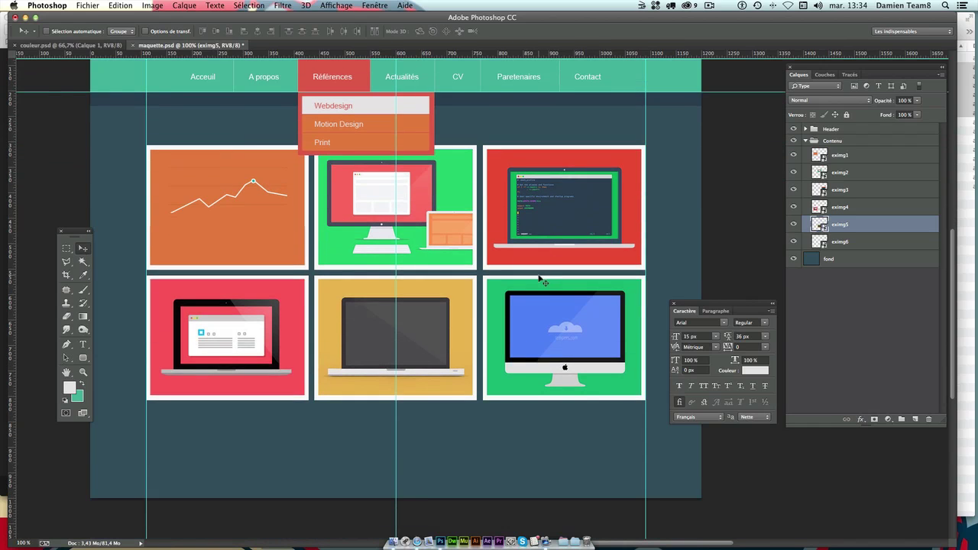
scroll(541, 272, down, 1)
scroll(493, 274, up, 5)
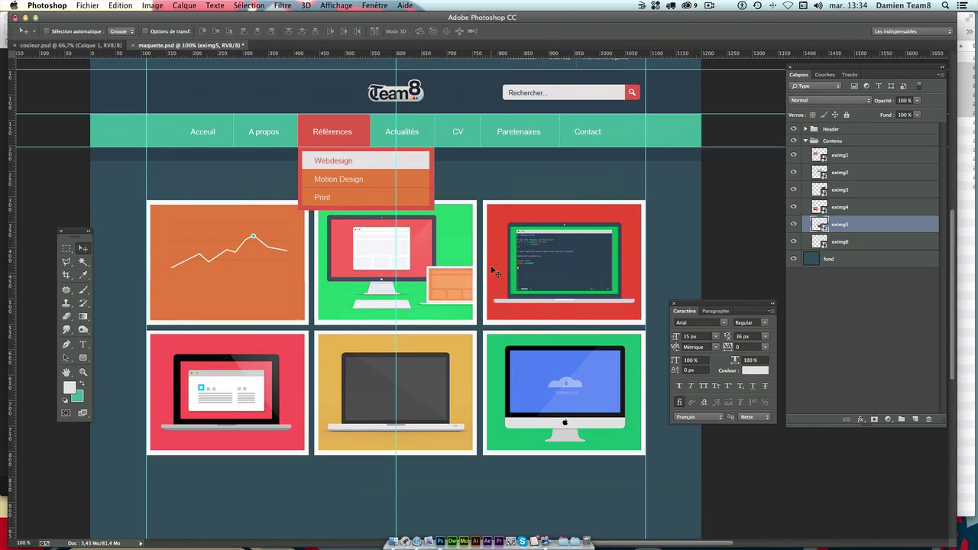
scroll(494, 277, up, 1)
scroll(495, 279, up, 3)
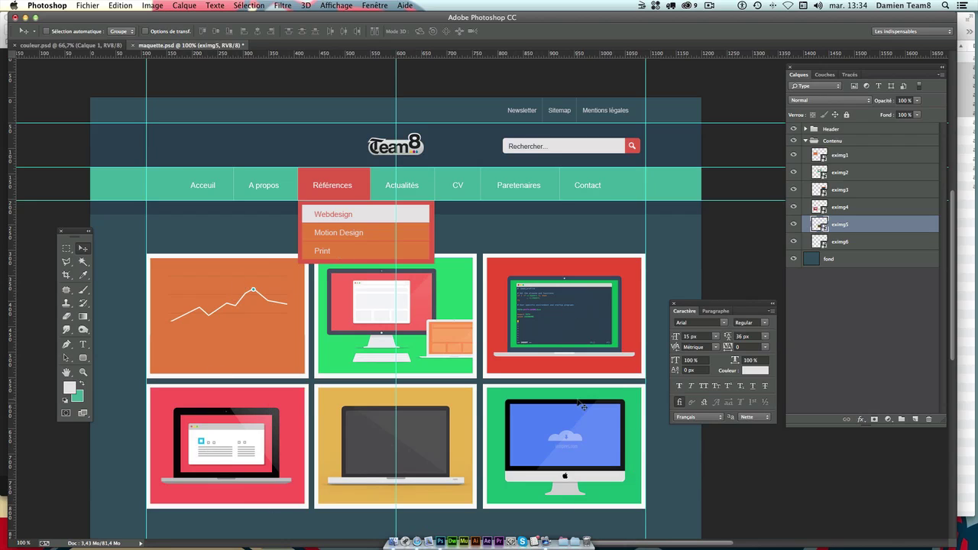
click(856, 155)
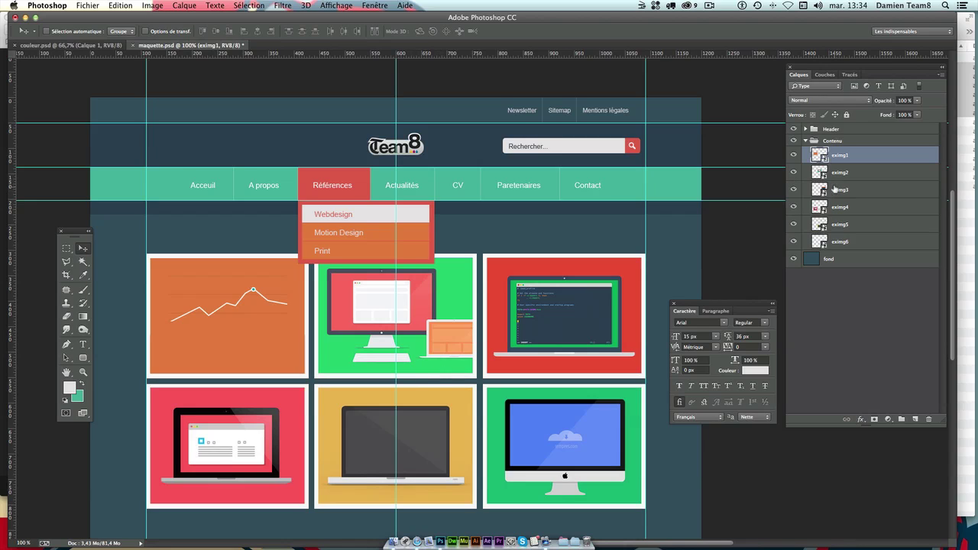
- Add a new layer above eximg1 named Fond vignette hover
click(794, 156)
click(916, 420)
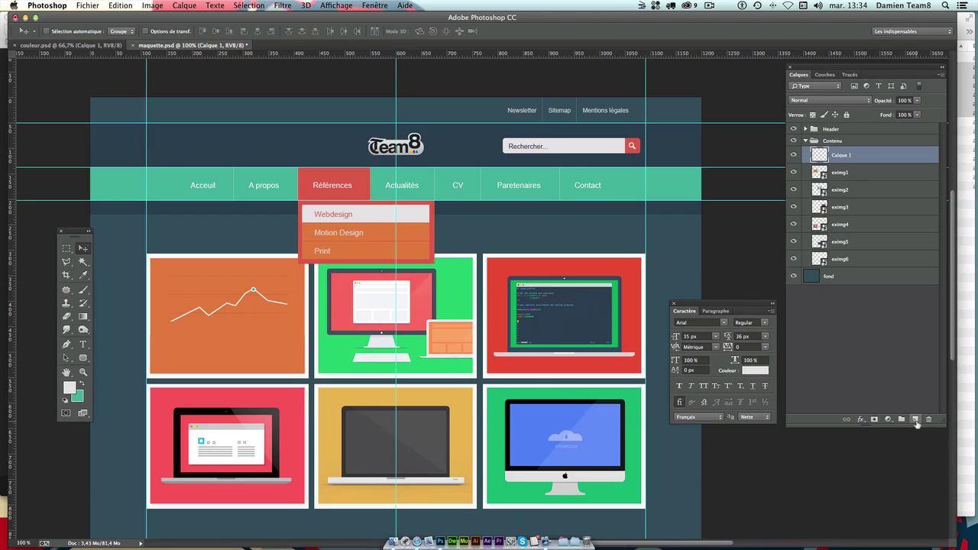
double_click(843, 156)
text(ignette hover)
key(Return)
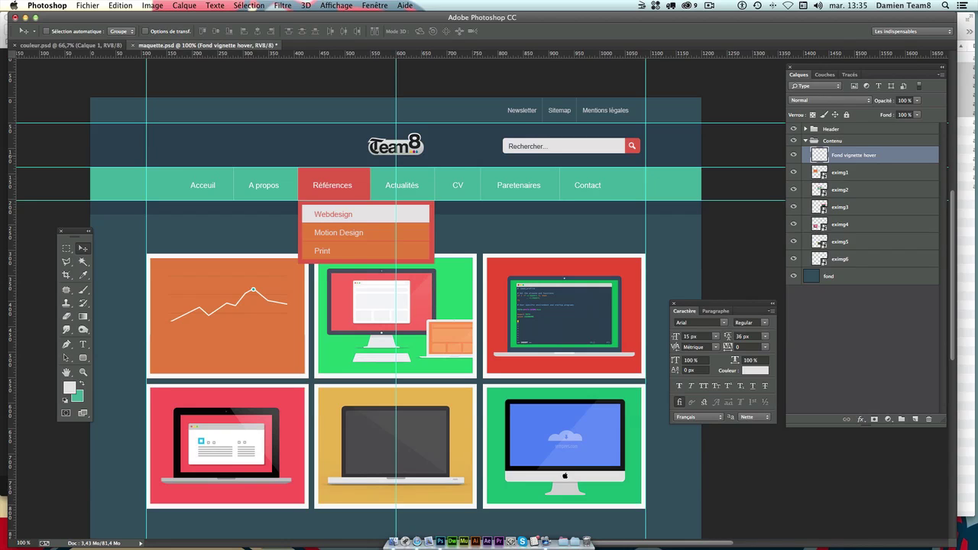
- Sample the header's dark blue #2c3e50 as the foreground colour
click(72, 251)
click(69, 387)
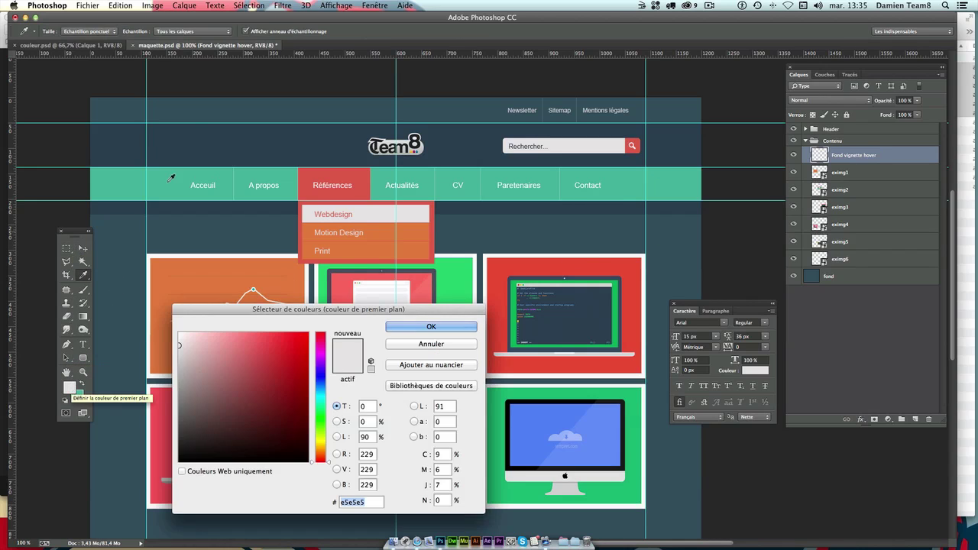
click(178, 138)
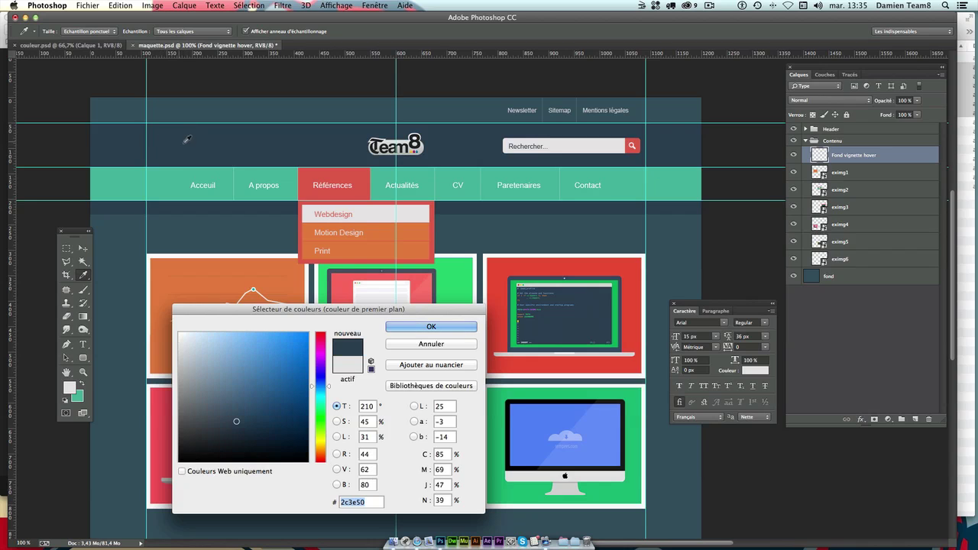
key(Return)
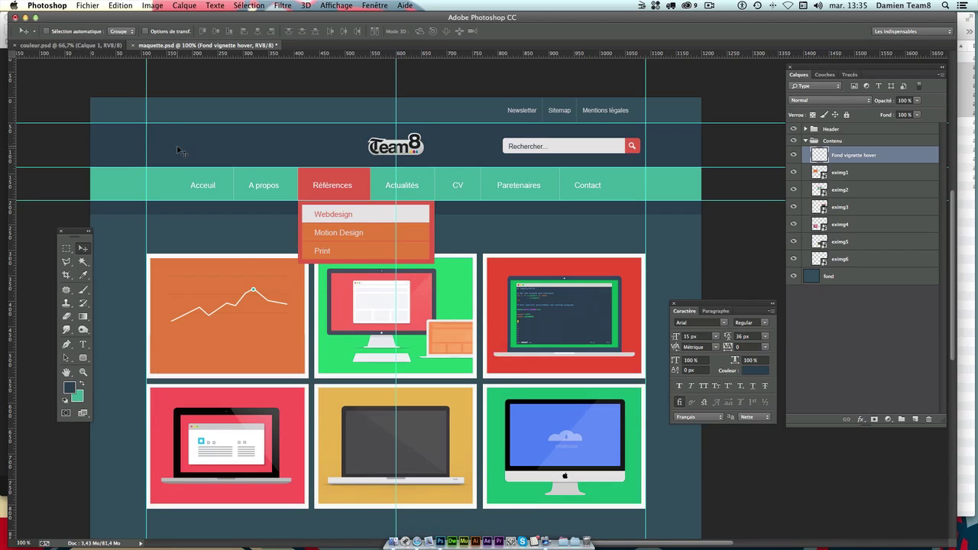
- Select a strip along the orange tile's bottom and fill it with #2c3e50
click(67, 248)
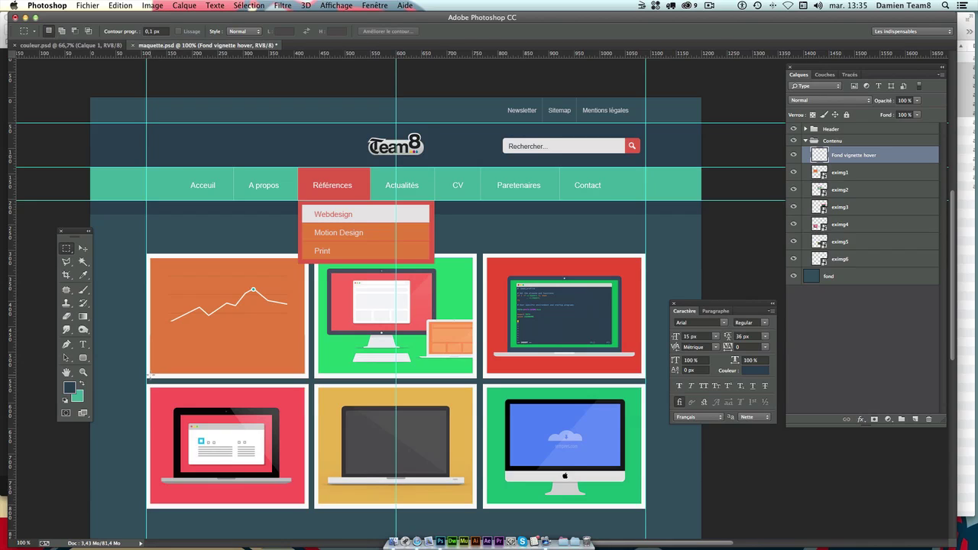
drag(151, 372, 303, 334)
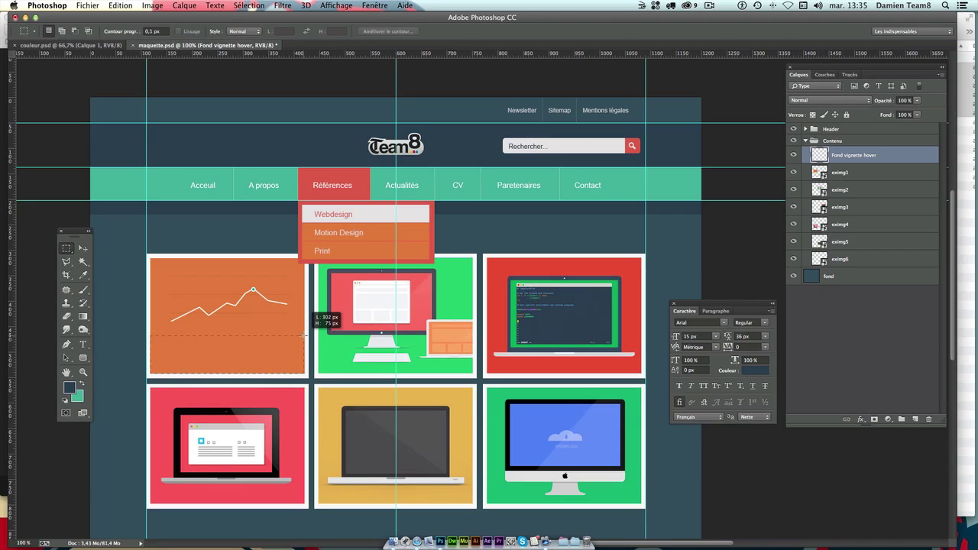
drag(304, 334, 304, 334)
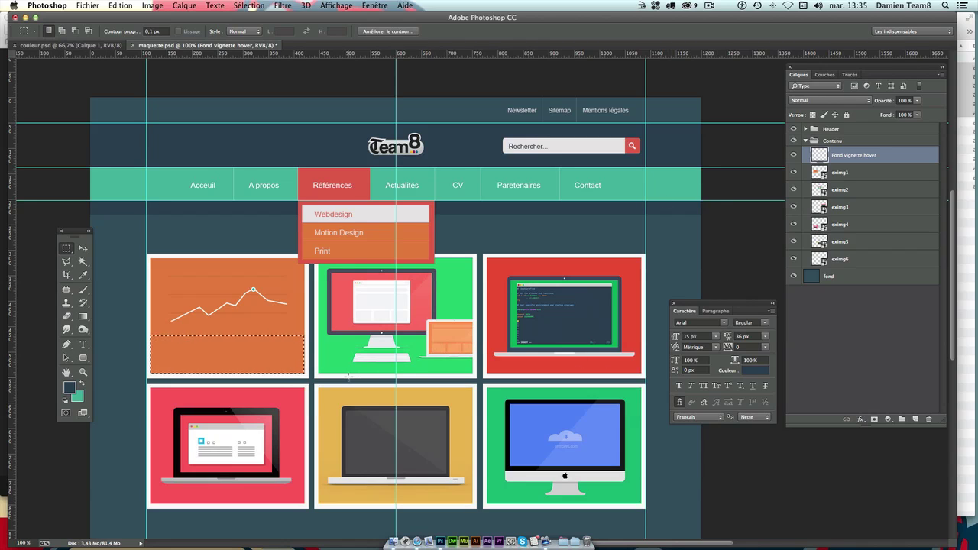
key(shift+F5)
key(Return)
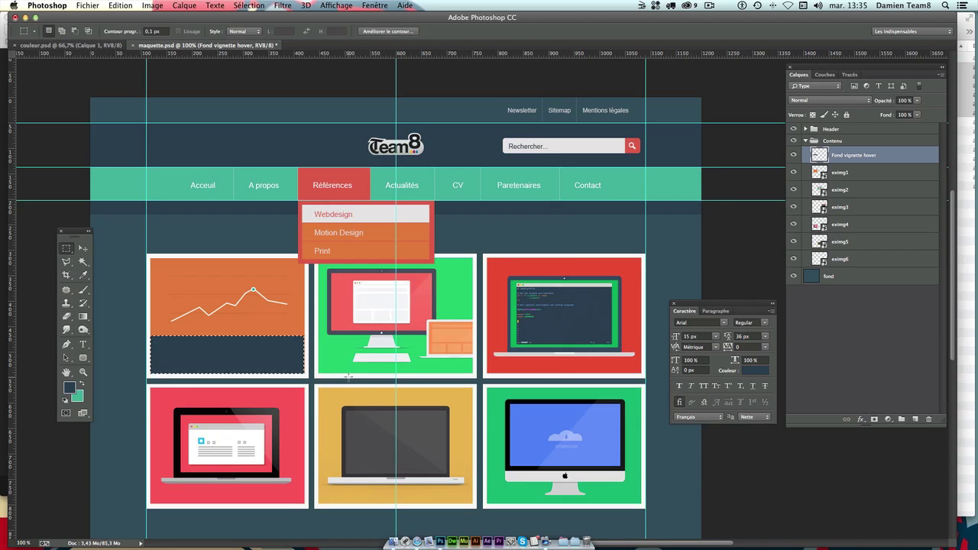
key(ctrl+d)
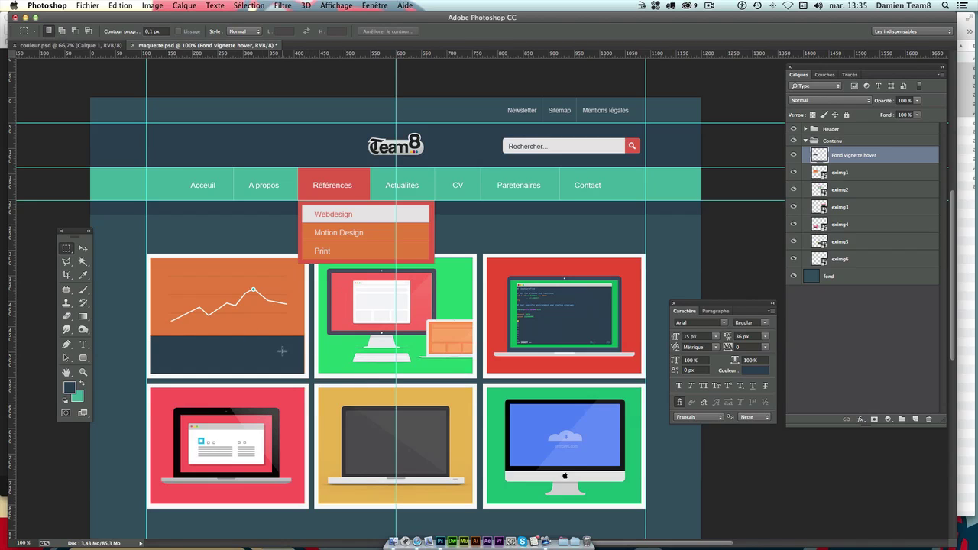
- Reselect the strip's layer and close the foreground Color Picker unchanged
ctrl+click(817, 158)
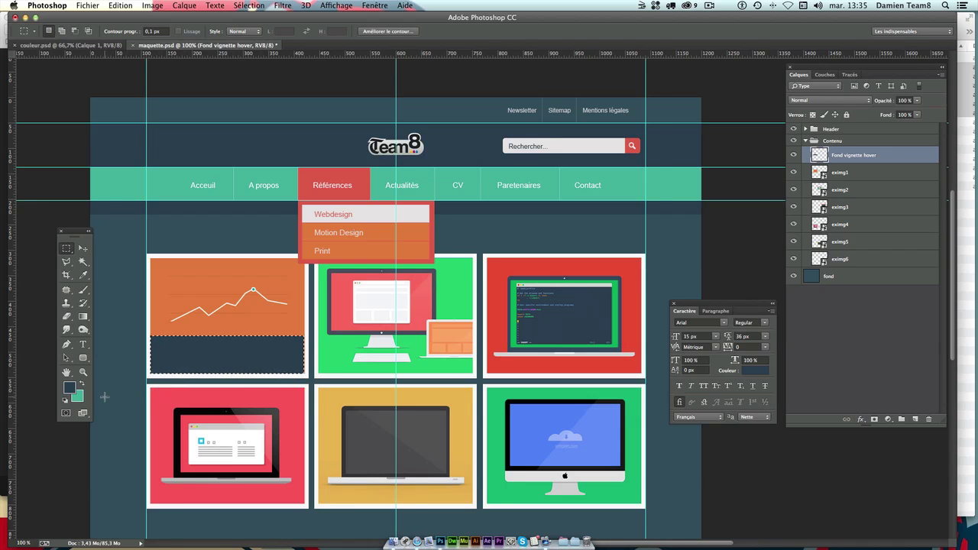
scroll(105, 397, left, 2)
click(72, 389)
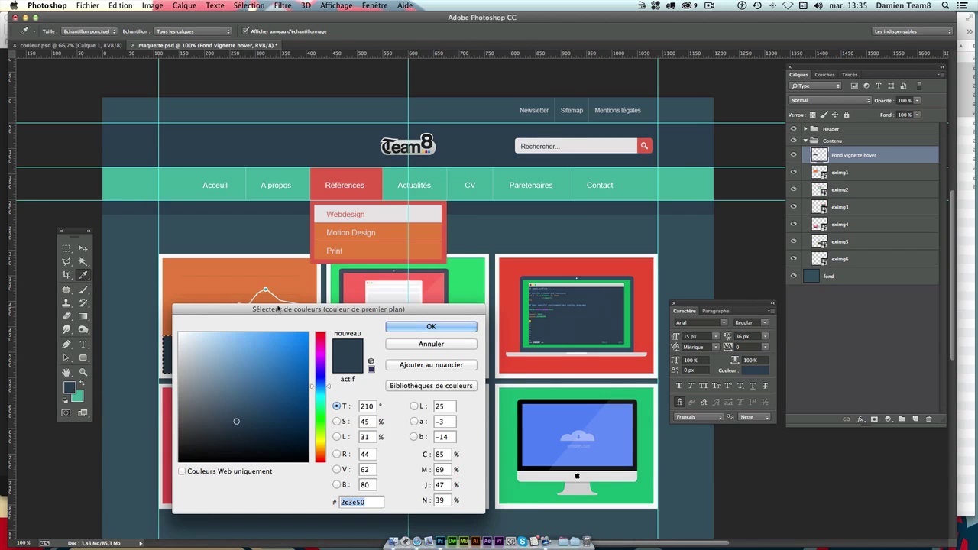
drag(279, 310, 518, 248)
click(669, 264)
key(ctrl+d)
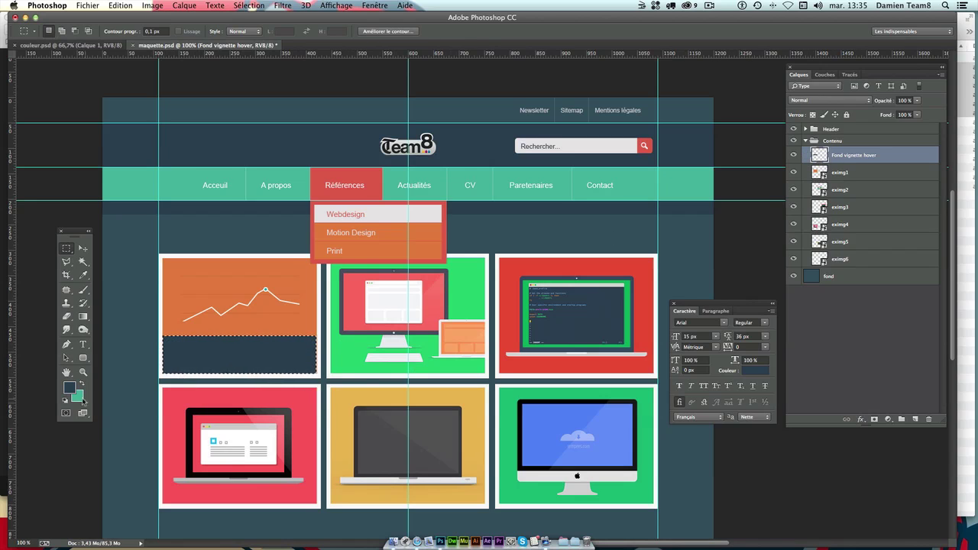
- Set the foreground colour to the darker navy #22303e
click(71, 390)
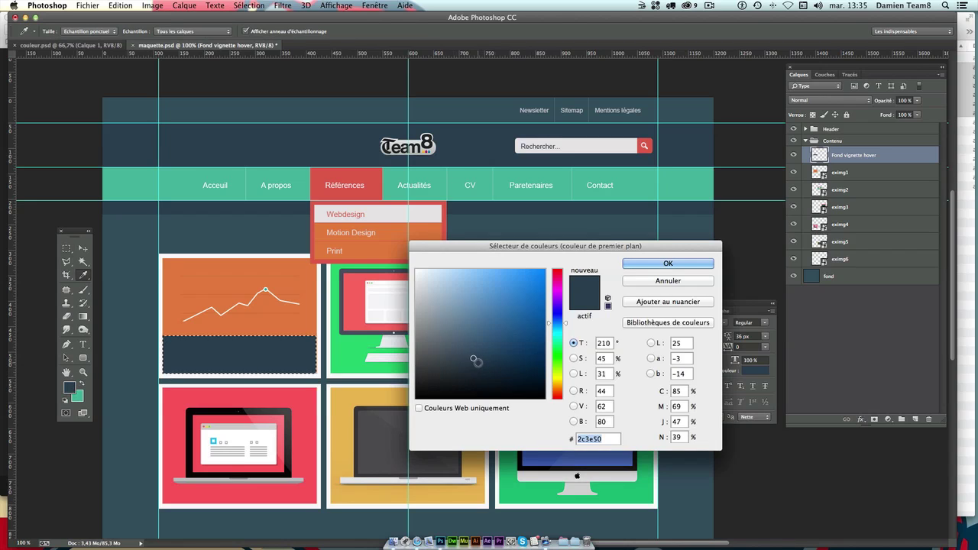
drag(474, 359, 476, 369)
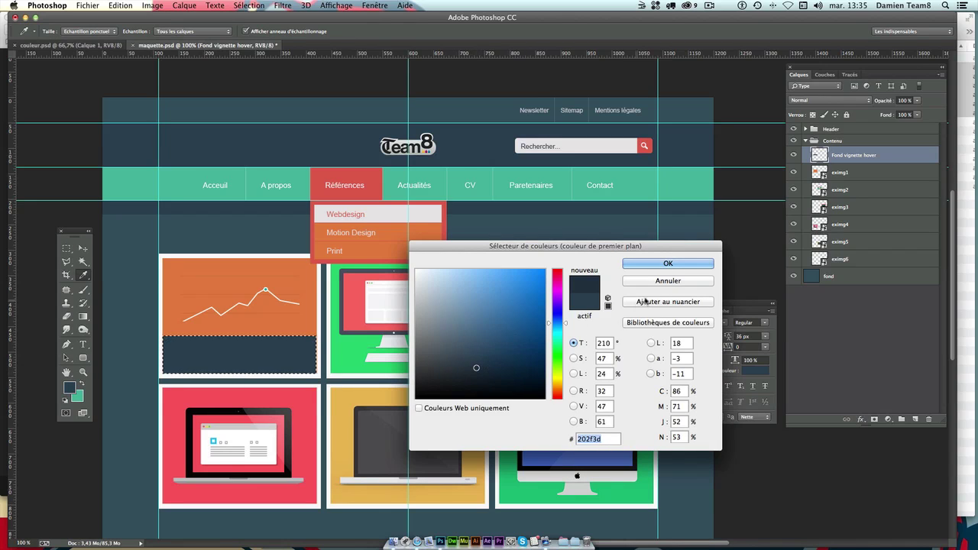
click(657, 281)
click(68, 390)
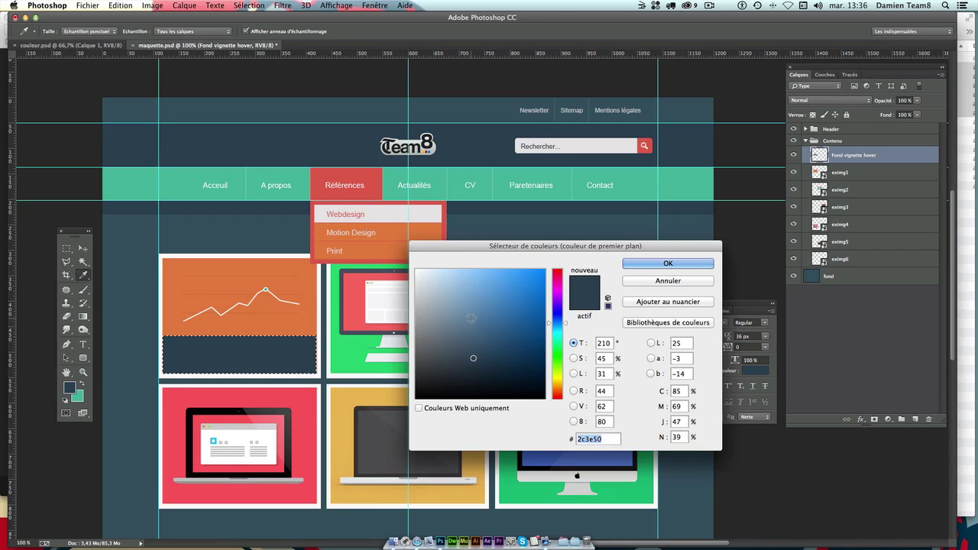
click(474, 369)
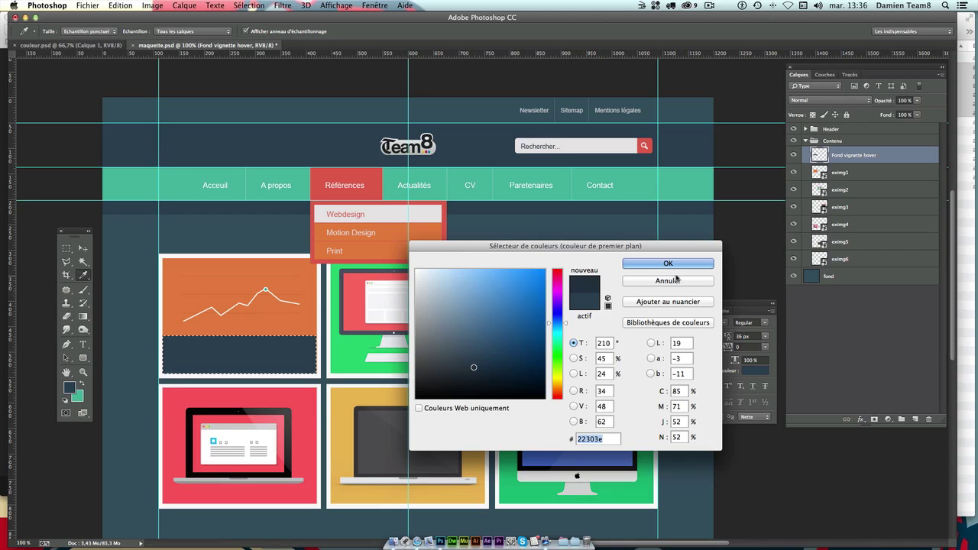
click(671, 266)
- Refill the strip with #22303e and deselect it
key(shift+F5)
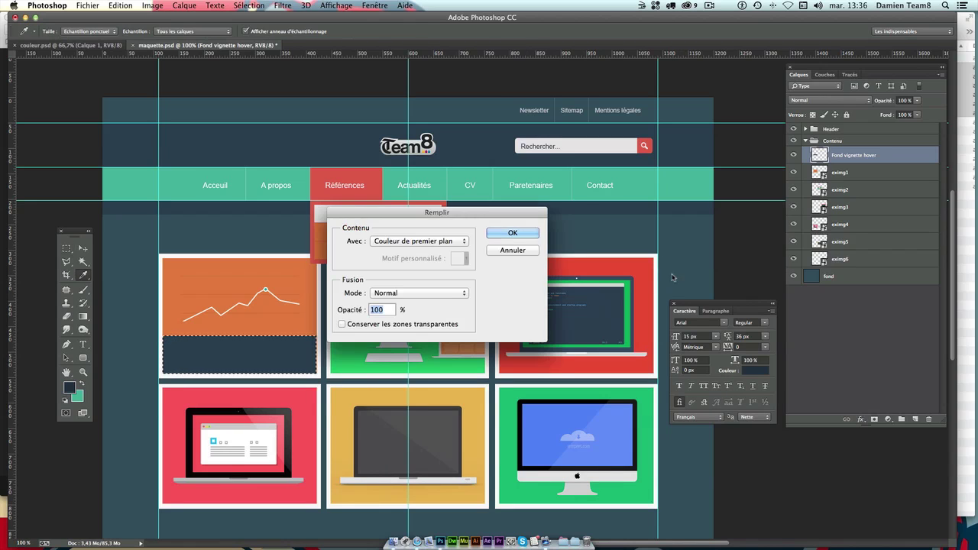
key(Return)
key(ctrl+d)
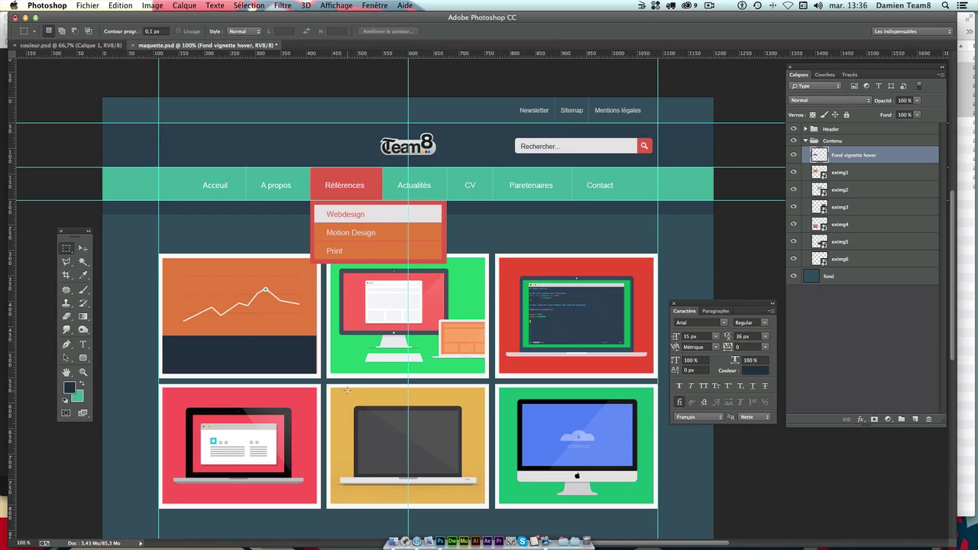
key(ctrl+plus)
- Nudge the navy strip slightly left to meet the orange tile's edge
scroll(348, 392, left, 3)
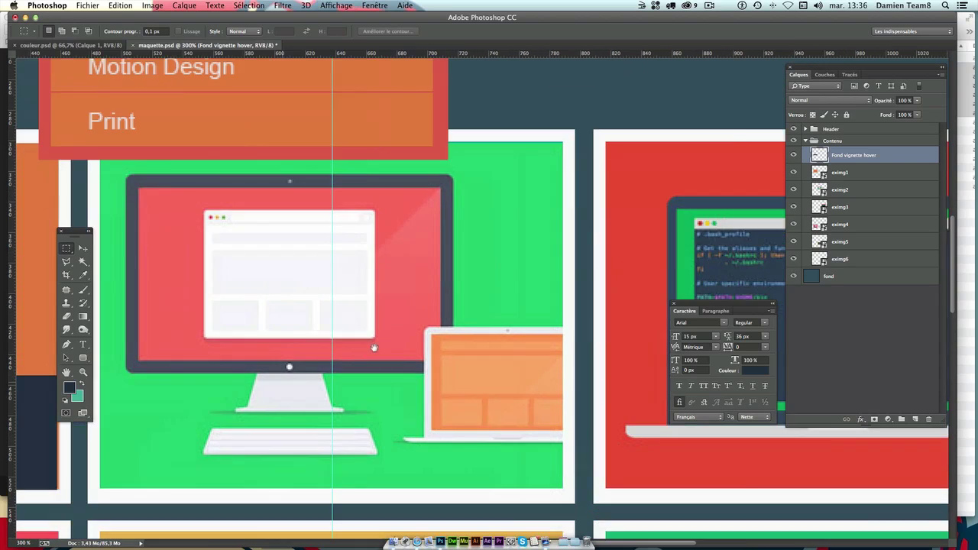
scroll(347, 367, down, 10)
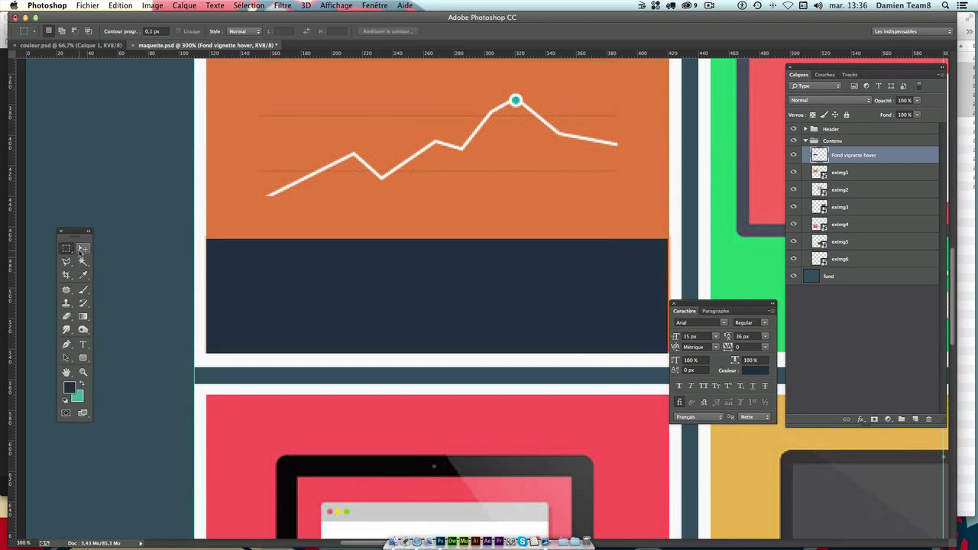
click(83, 248)
drag(306, 273, 300, 273)
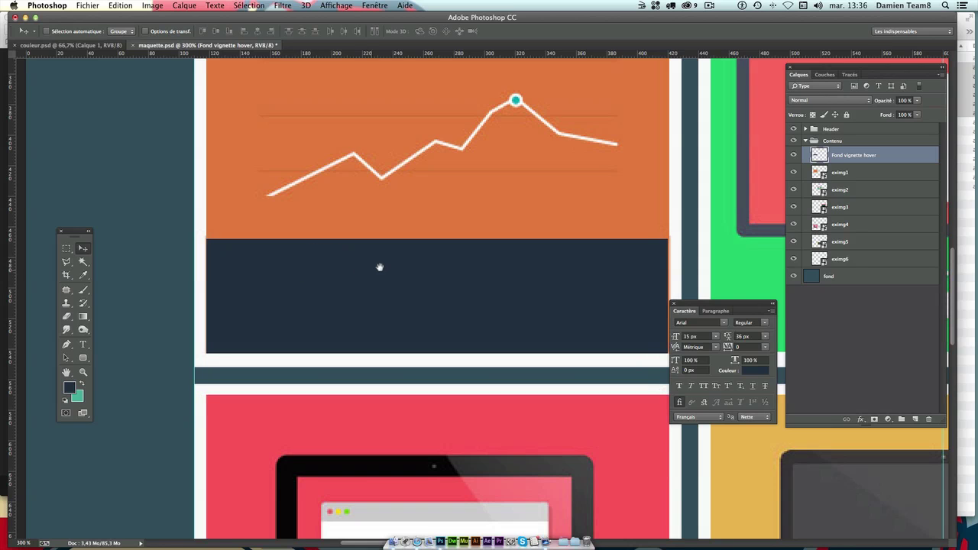
- Widen the strip slightly with Free Transform, then zoom back out to the whole page
scroll(371, 268, right, 1)
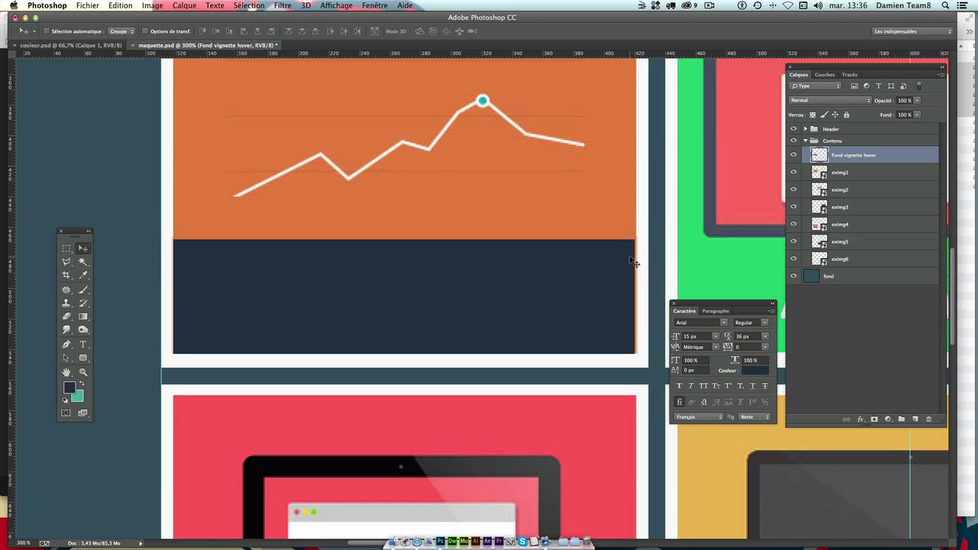
key(ctrl+t)
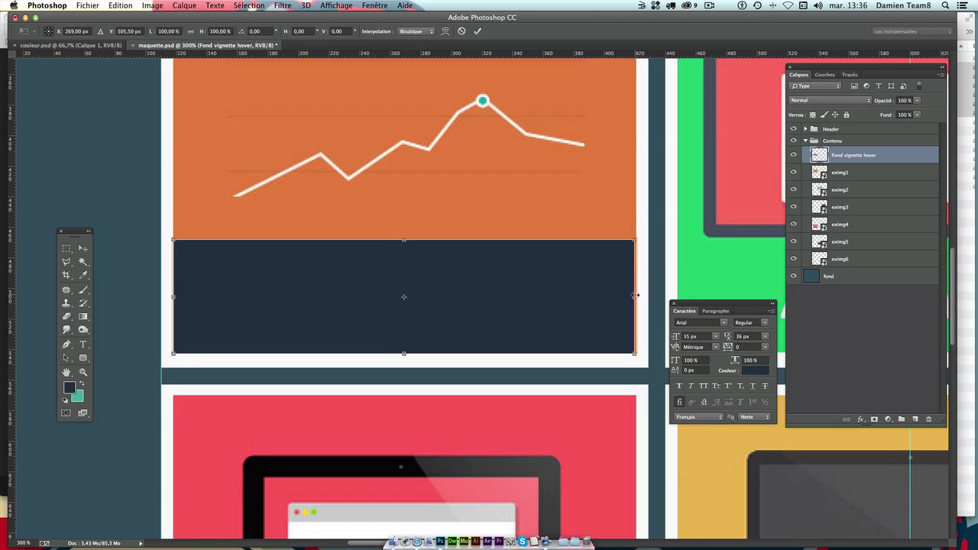
drag(635, 297, 638, 297)
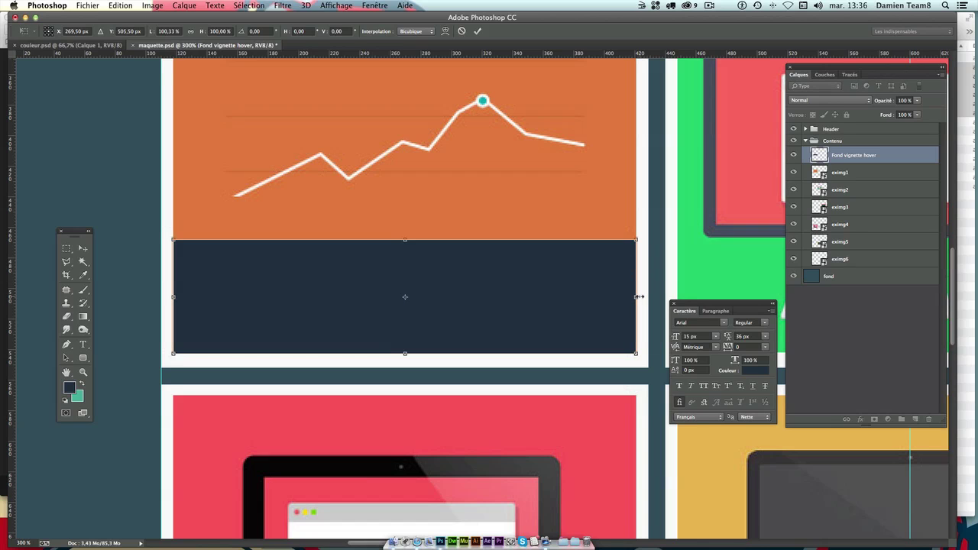
key(Return)
key(ctrl+1)
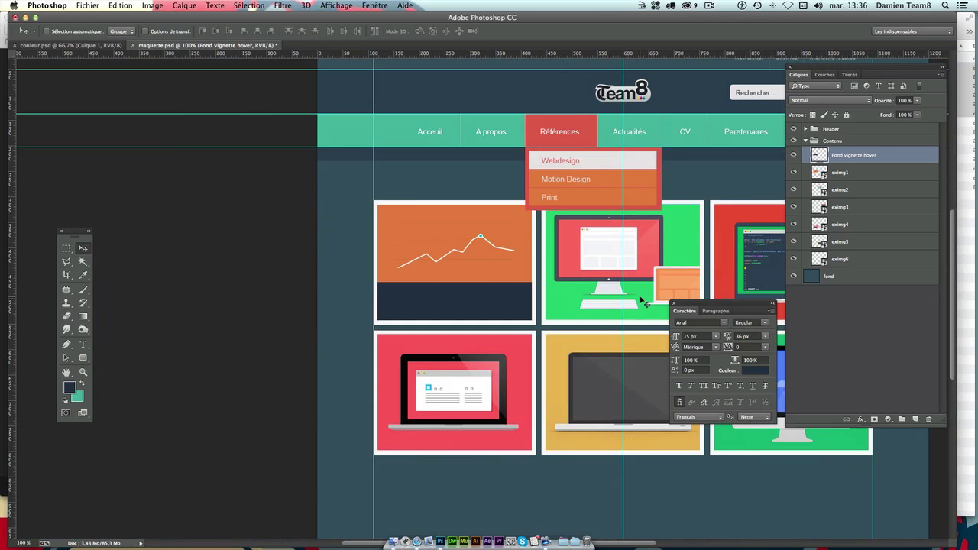
drag(474, 267, 301, 289)
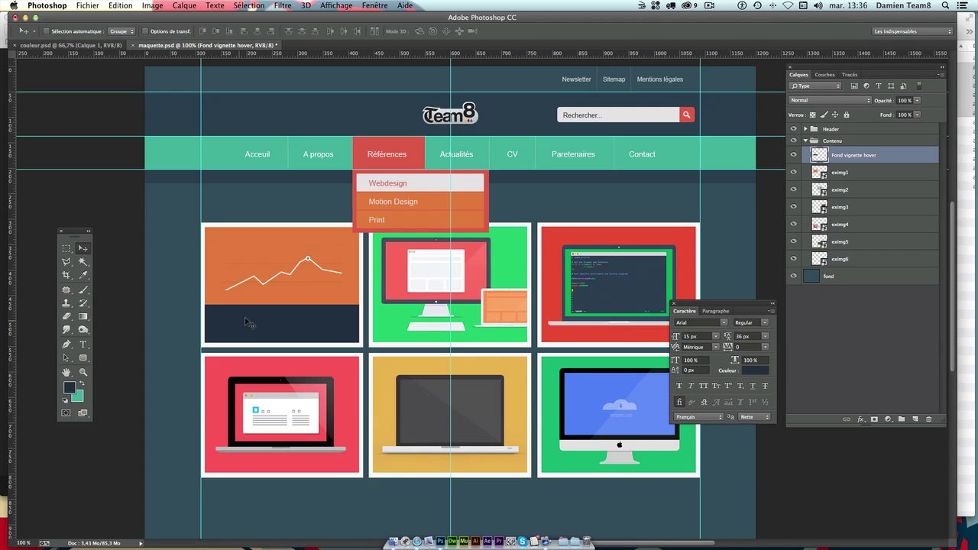
drag(319, 252, 306, 276)
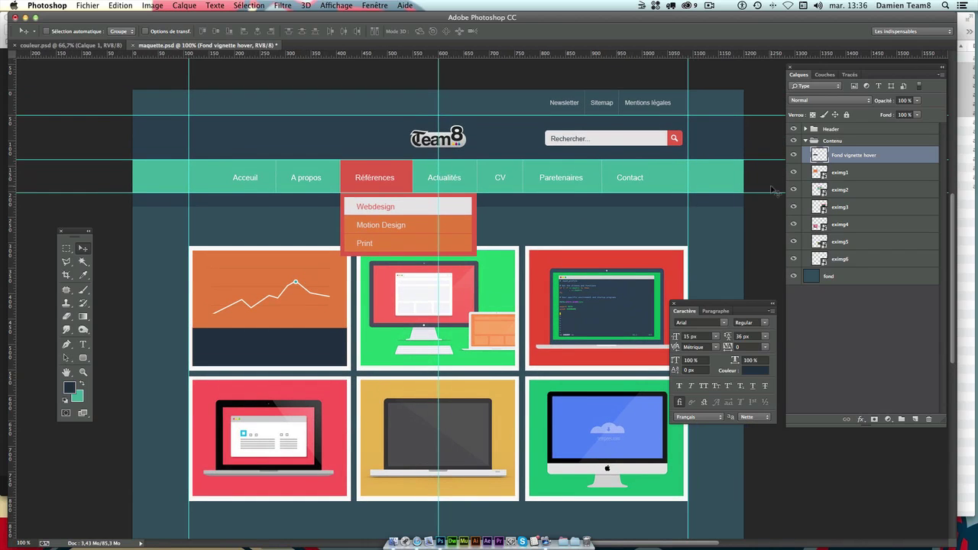
- Add a 'Titre du projet' caption on the dark strip, coloured with red sampled from the page
click(83, 345)
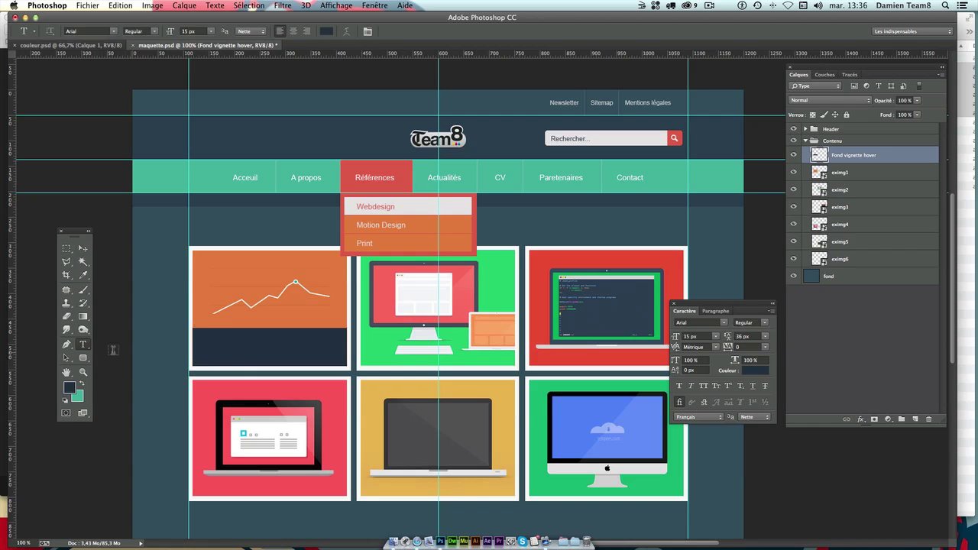
click(84, 345)
click(122, 342)
click(207, 342)
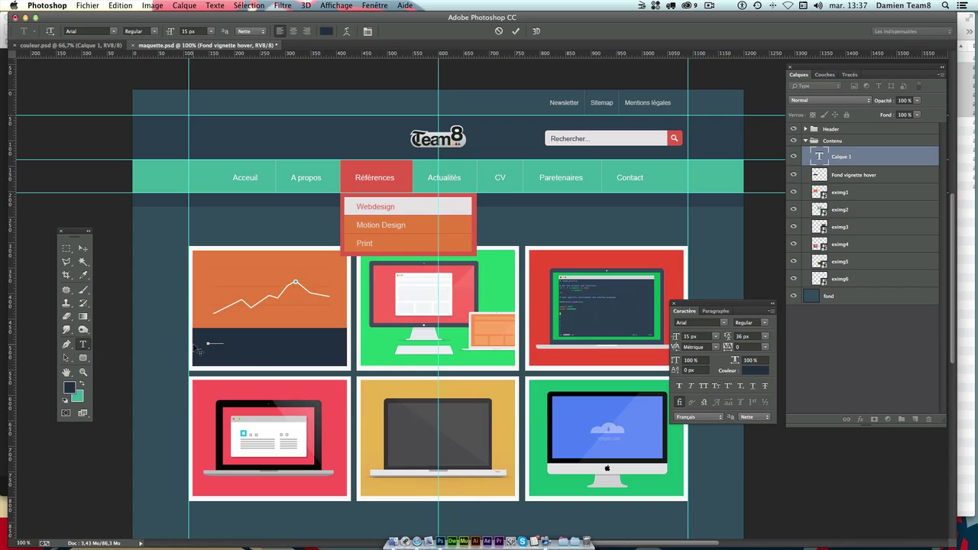
drag(204, 341, 239, 337)
click(746, 371)
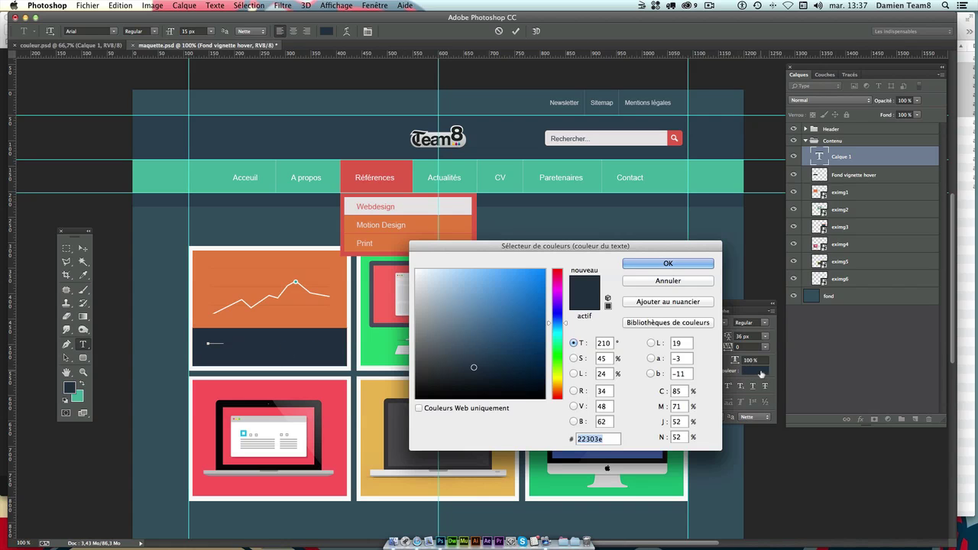
mouse_move(636, 246)
mouse_down()
mouse_move(674, 365)
mouse_move(554, 363)
mouse_up()
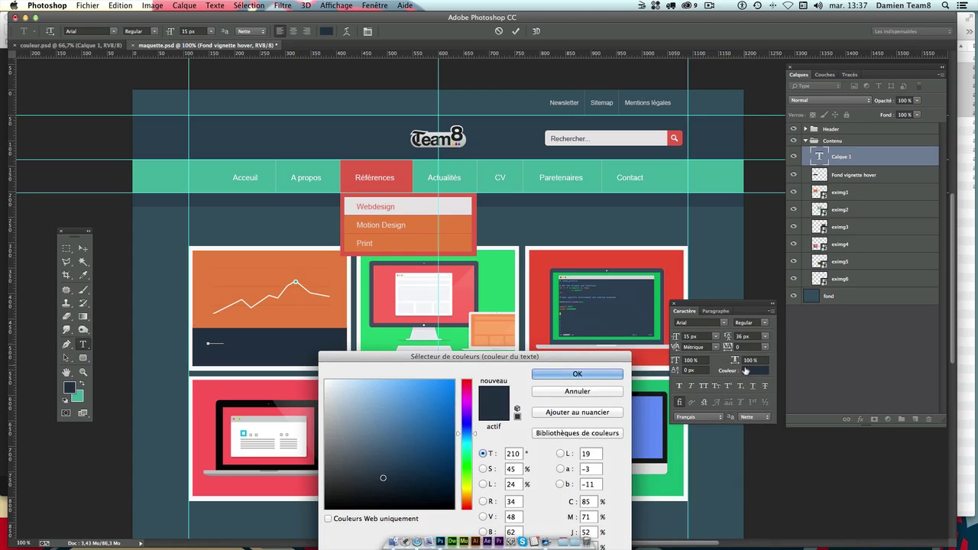
drag(474, 356, 536, 342)
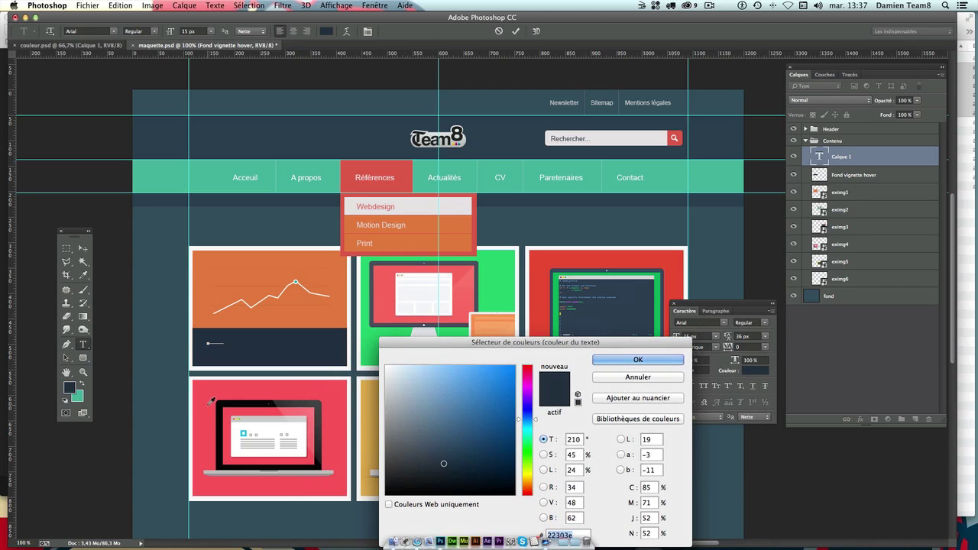
click(209, 405)
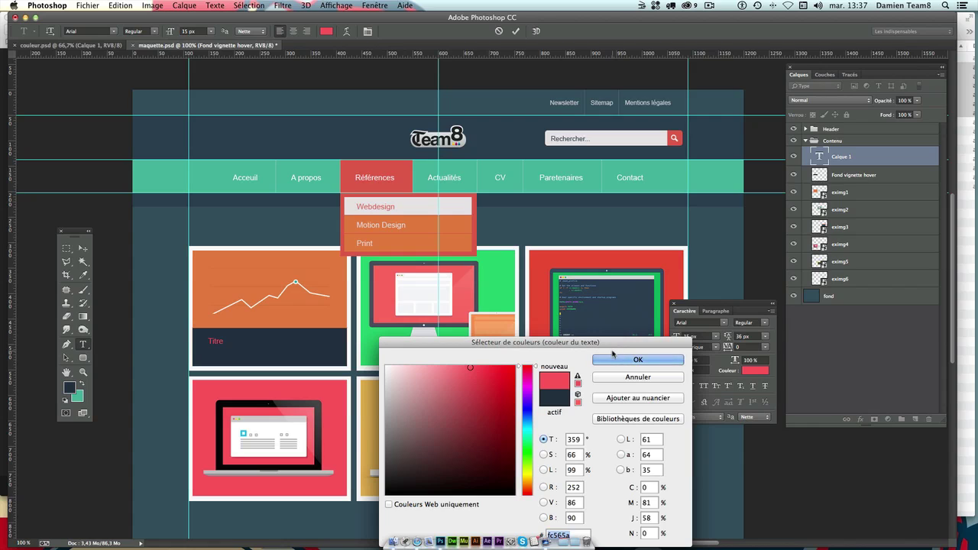
click(638, 359)
text(du projet)
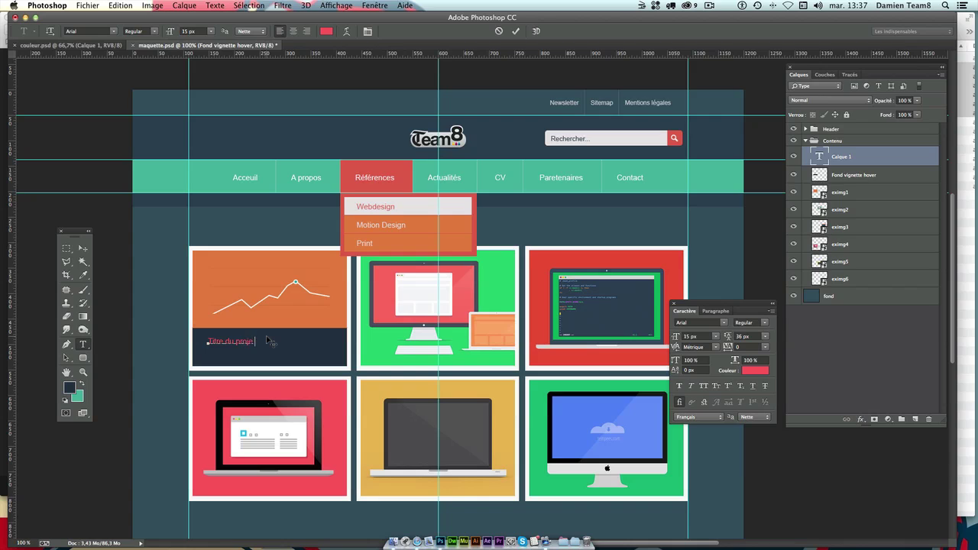
- Move the caption to the first thumbnail's lower left and nudge it into place
click(83, 248)
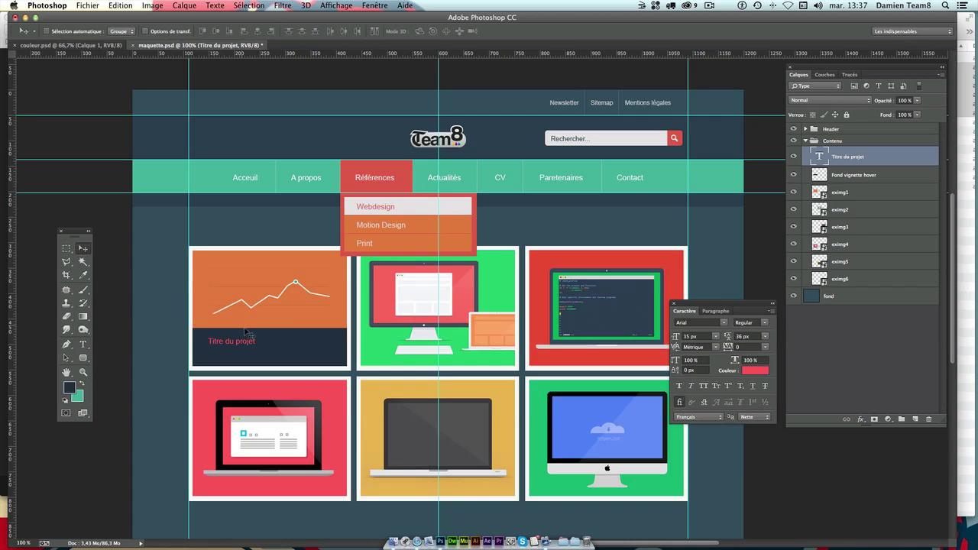
drag(245, 332, 247, 342)
key(Right)
key(Up)
- Set the caption to 14 px, place the caret in it, and switch to Safari
click(700, 337)
text(1)
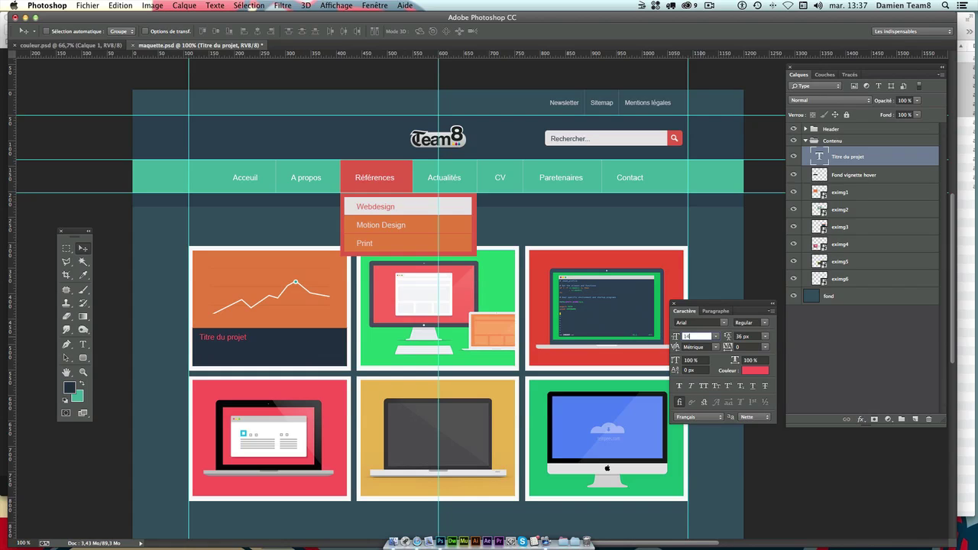
key(Return)
click(84, 345)
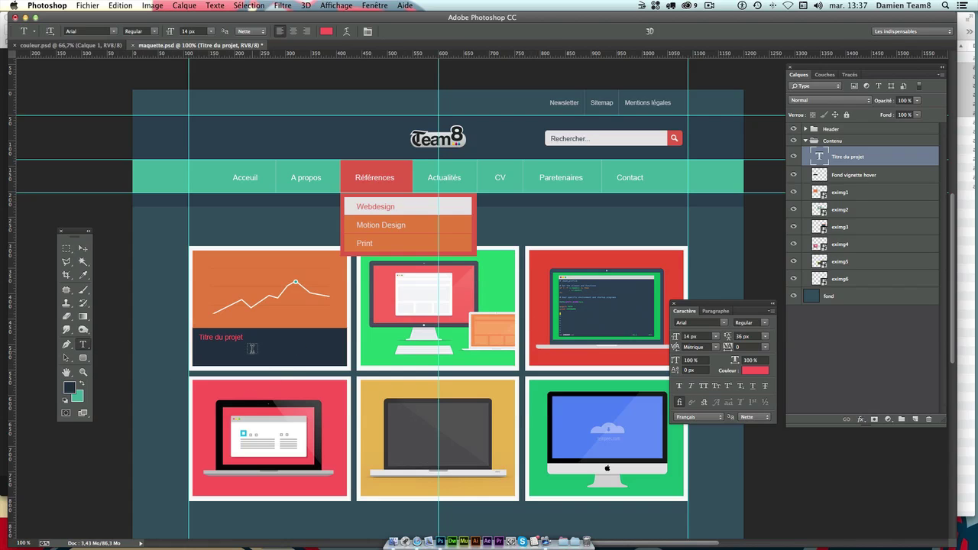
click(243, 337)
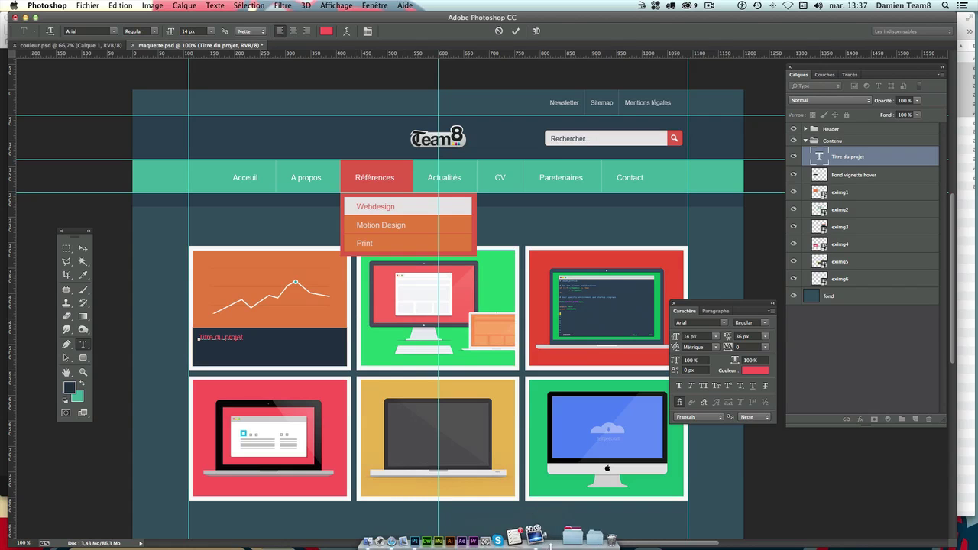
click(417, 541)
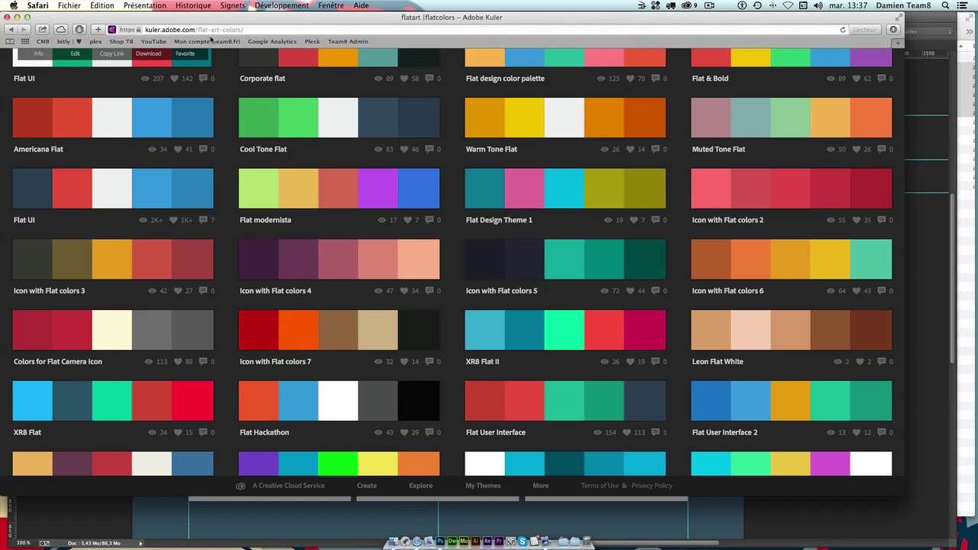
- Search the web for 'ipsum' and open the Lorem Ipsum generator site
click(233, 29)
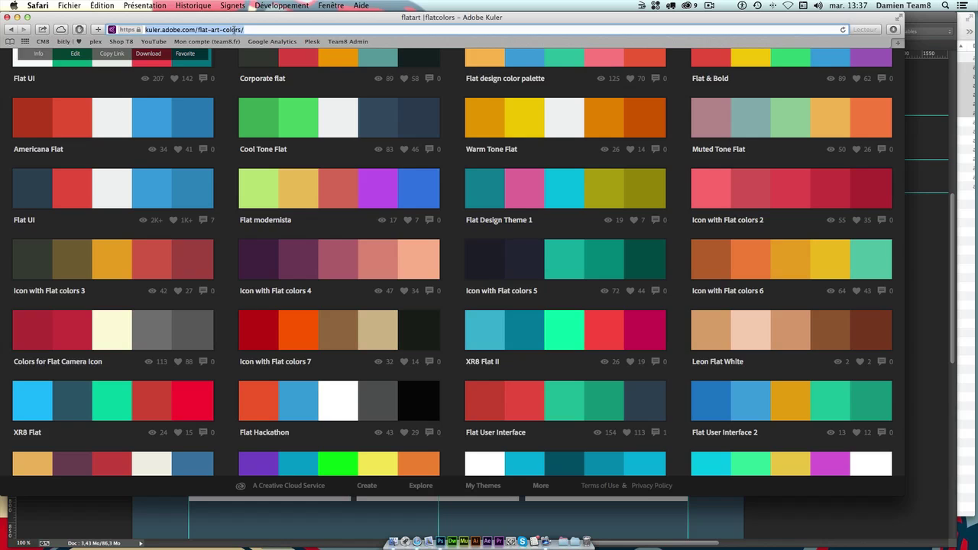
text(ips)
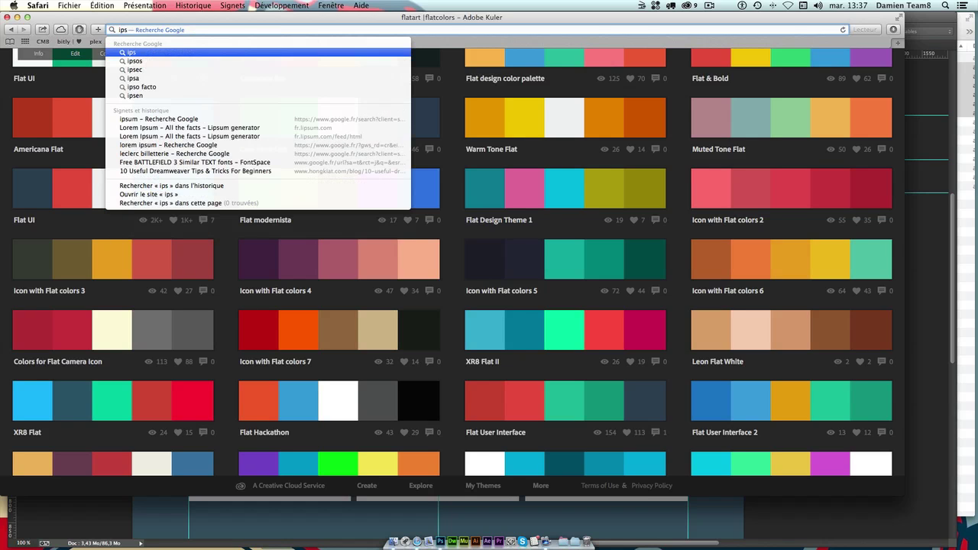
text(um)
key(Return)
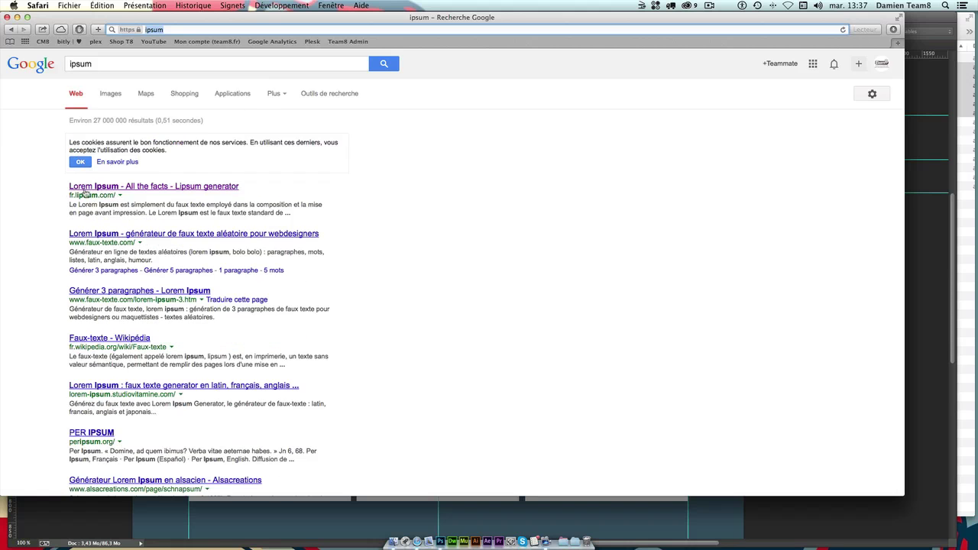
click(119, 188)
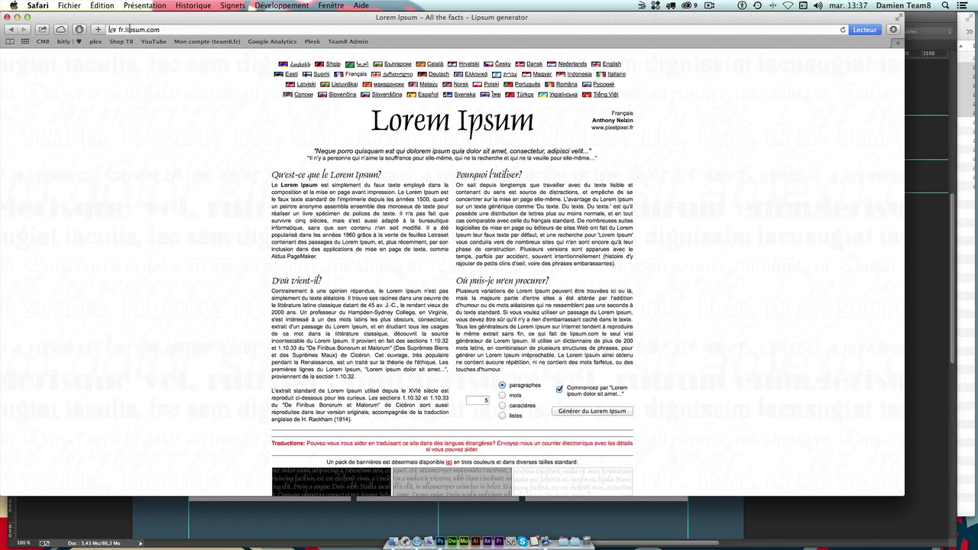
- Generate 5 Lorem Ipsum paragraphs, copy the opening sentences, and return to Photoshop
drag(299, 173, 494, 436)
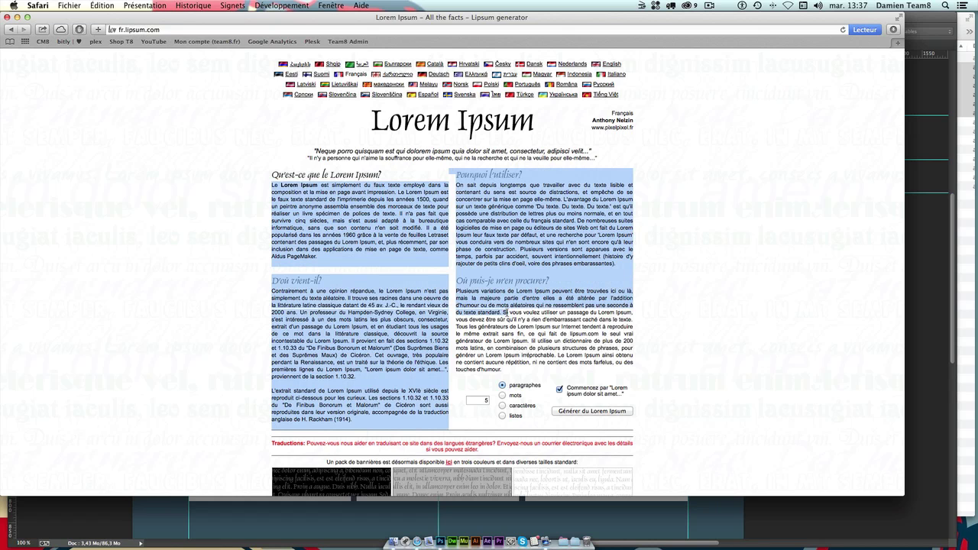
click(515, 413)
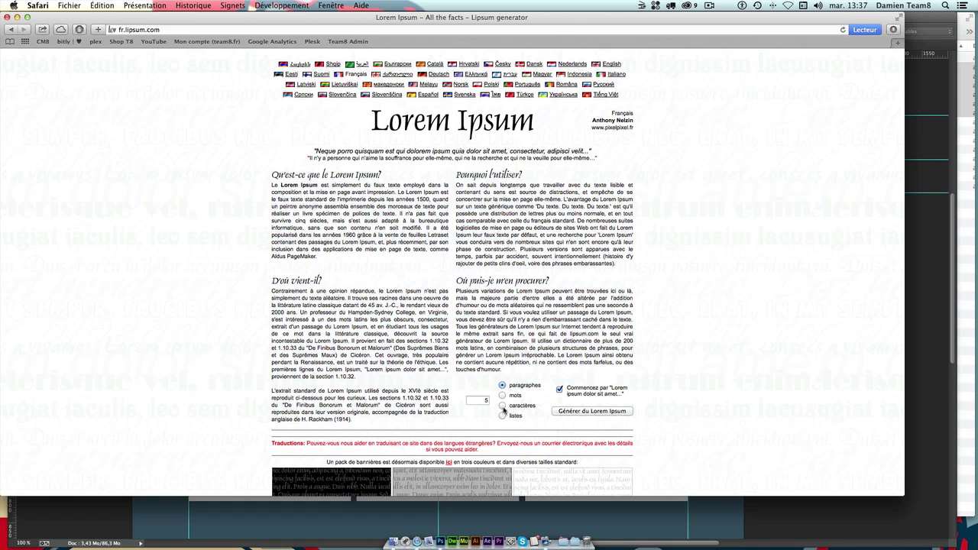
double_click(489, 401)
click(508, 384)
click(581, 413)
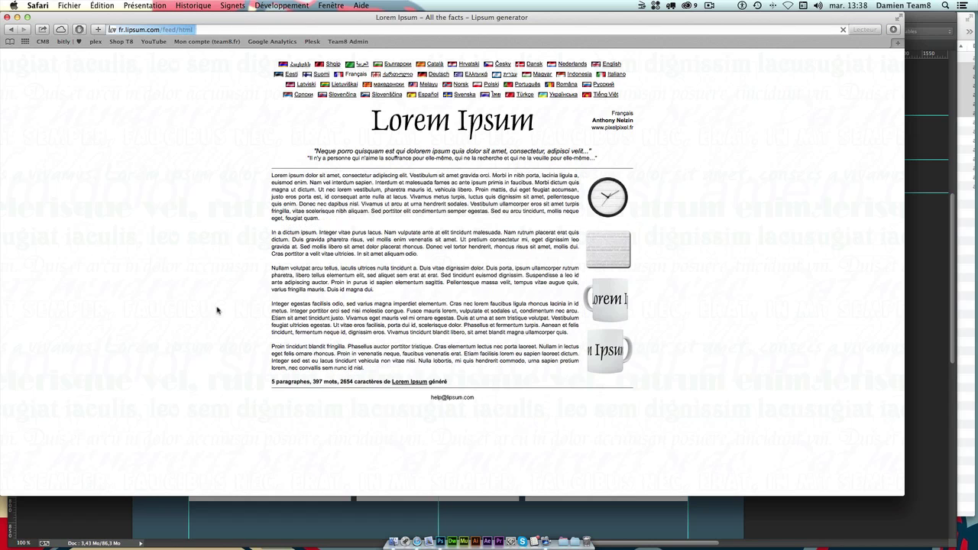
drag(273, 175, 492, 177)
key(super+c)
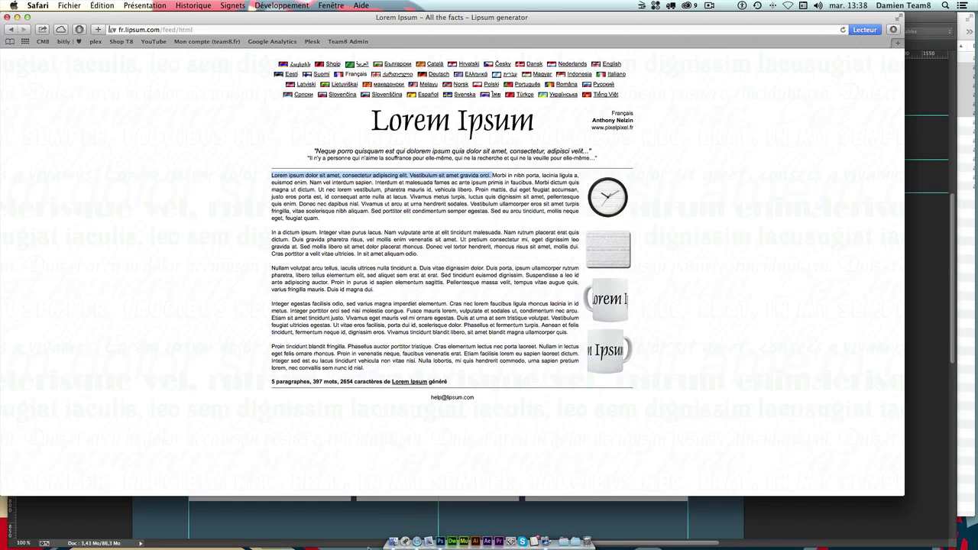
click(443, 539)
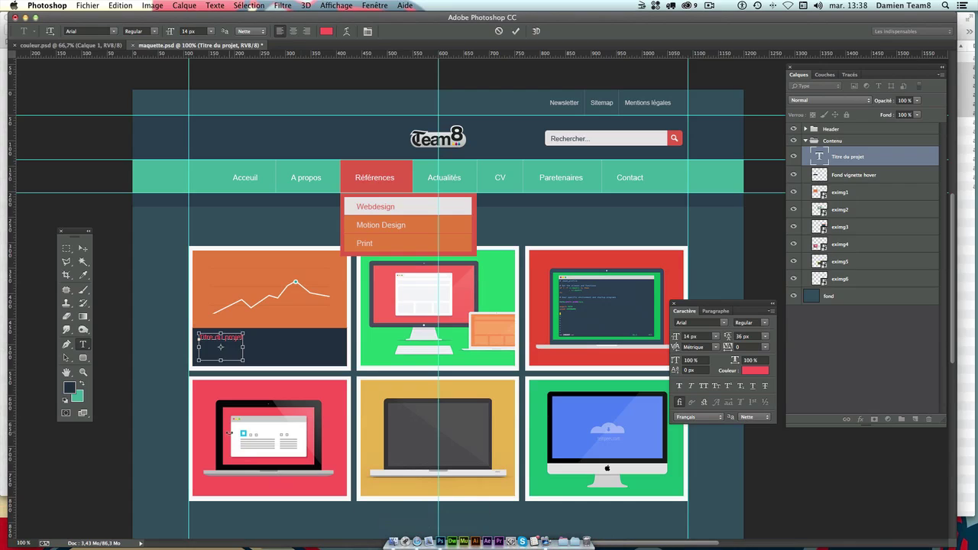
- Paste the lorem text under the caption at 12 px, breaking the line after 'consectetur'
key(super+v)
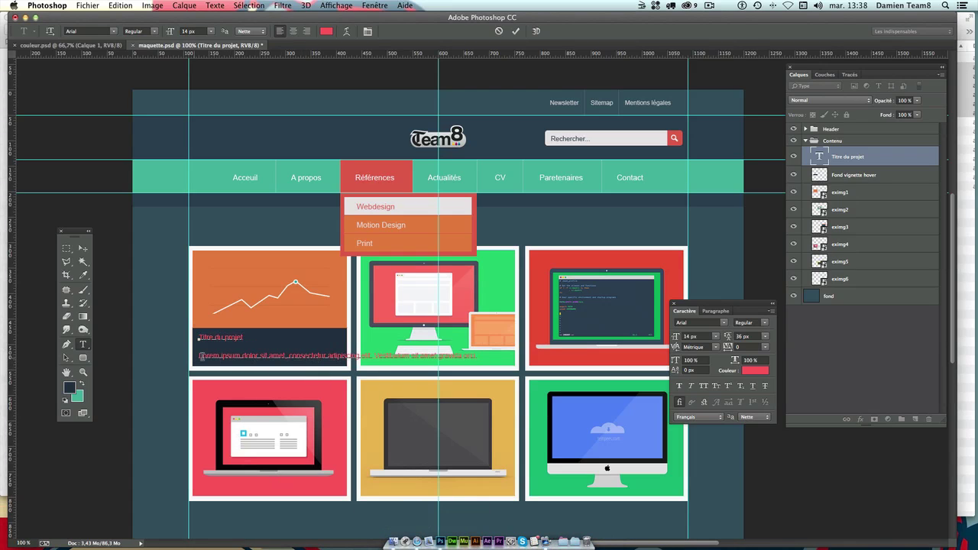
drag(202, 356, 505, 354)
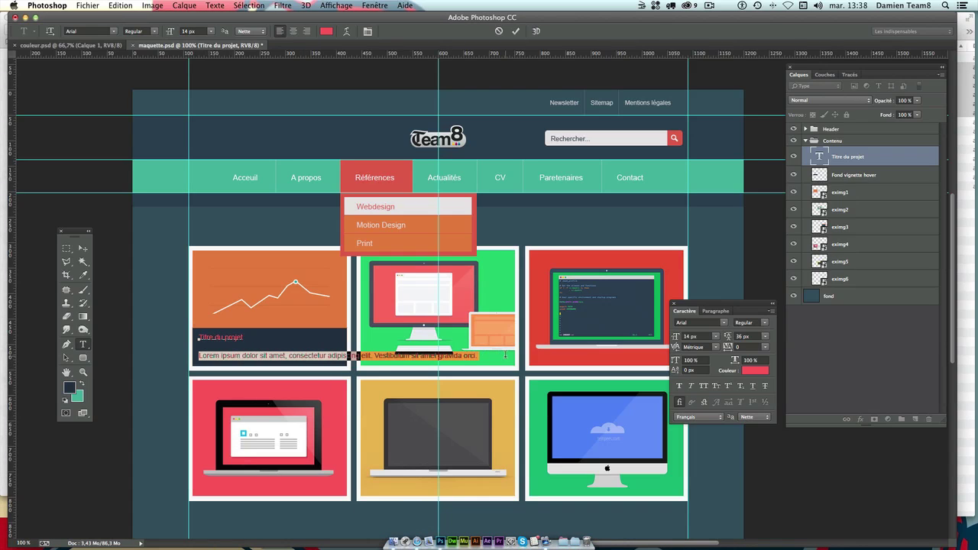
click(708, 337)
text(12)
key(Return)
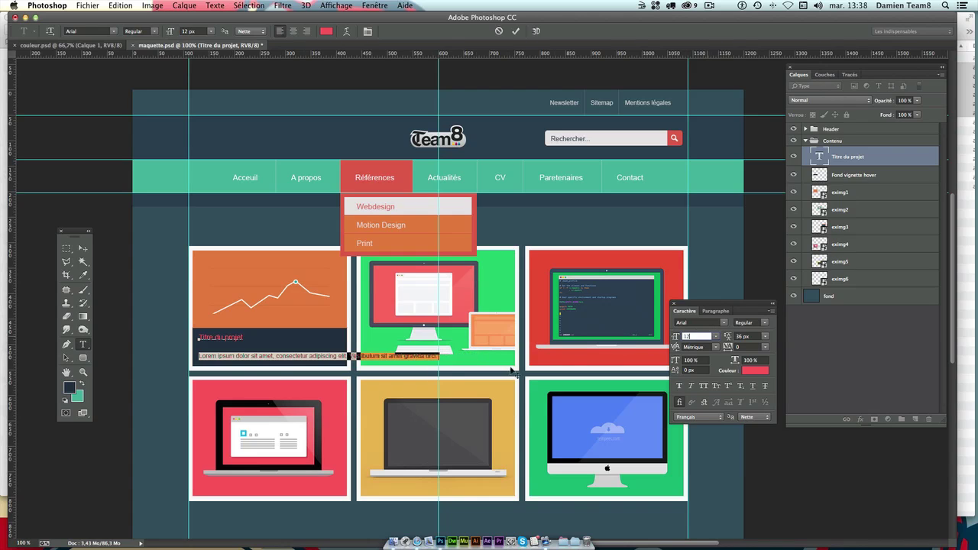
click(217, 349)
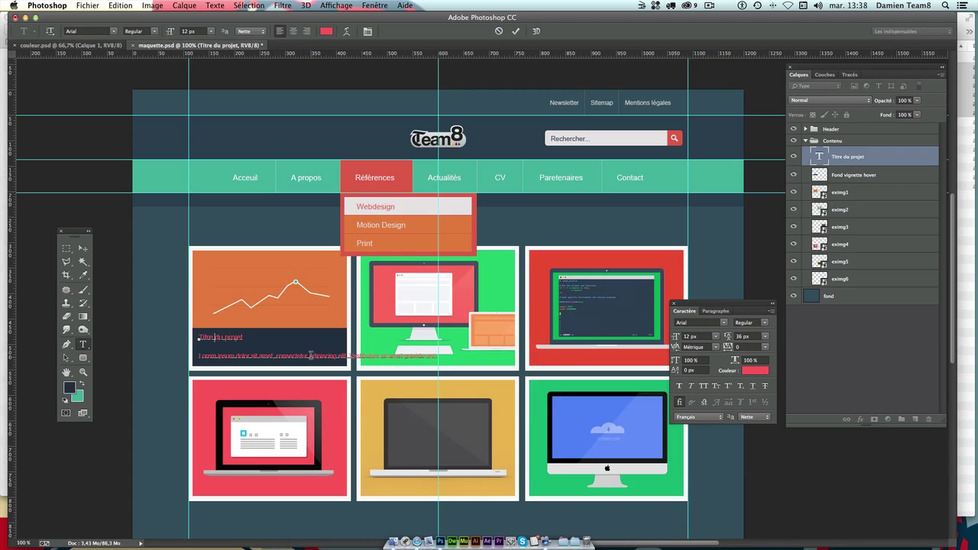
click(335, 355)
key(Return)
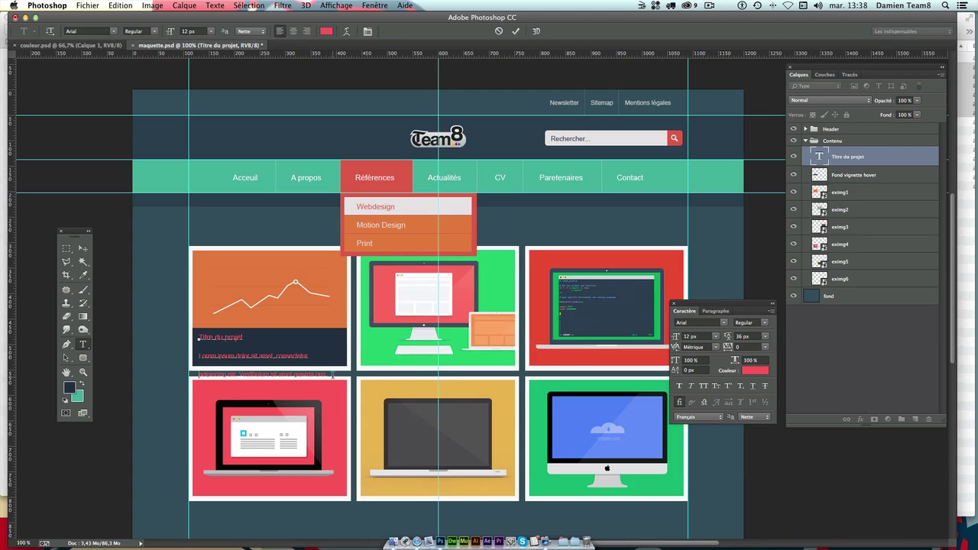
- Select all the card text and set its leading to 14
drag(333, 374, 191, 338)
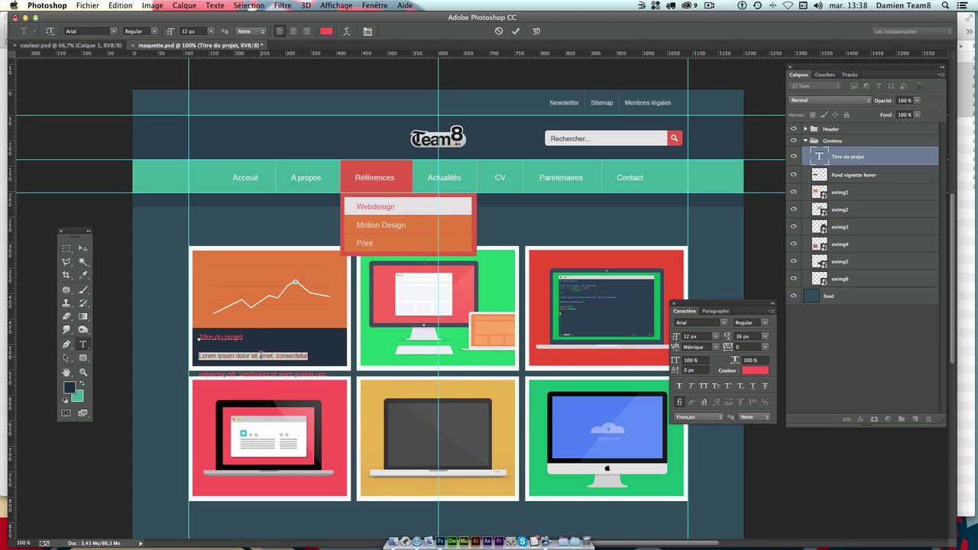
double_click(234, 338)
key(ctrl+a)
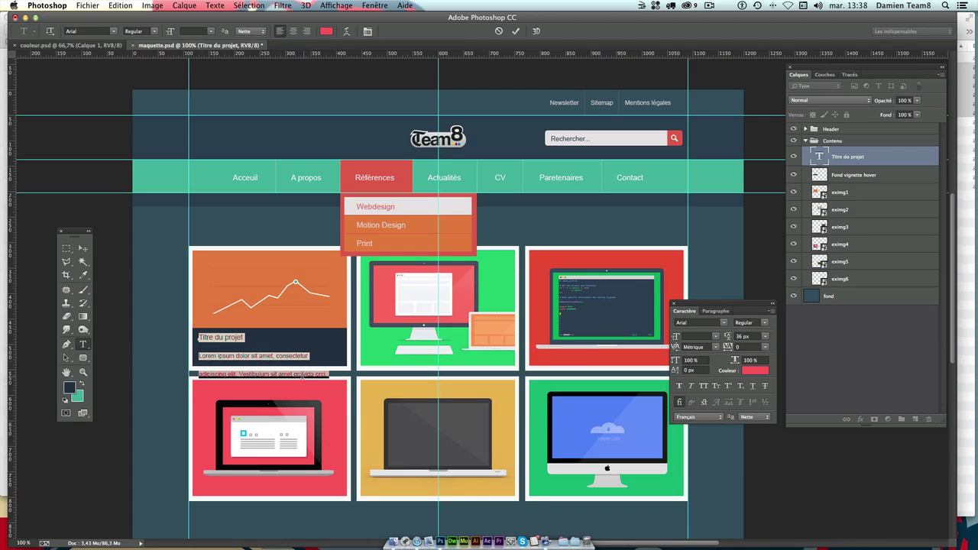
click(753, 336)
text(14)
key(Return)
scroll(260, 396, right, 10)
scroll(260, 395, right, 3)
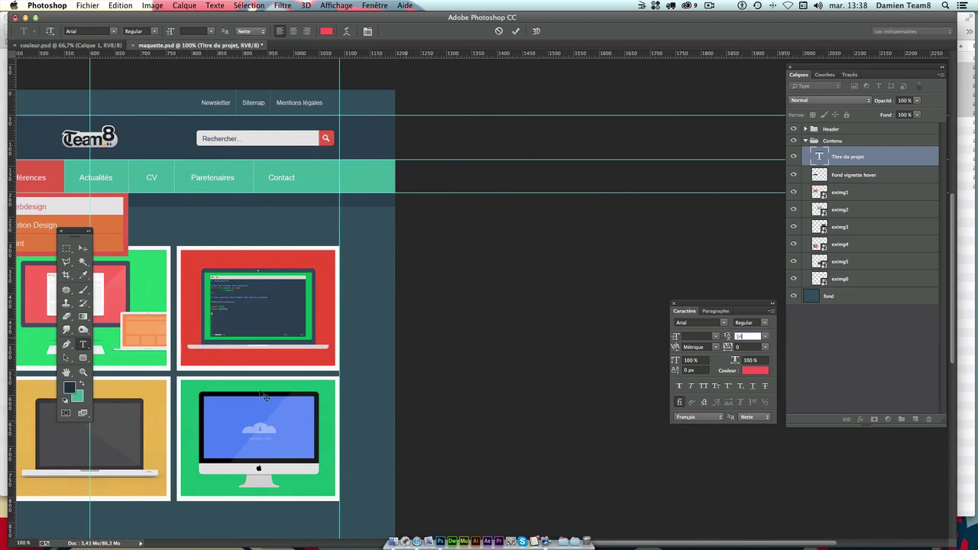
scroll(260, 395, left, 3)
scroll(260, 396, left, 10)
scroll(260, 396, left, 1)
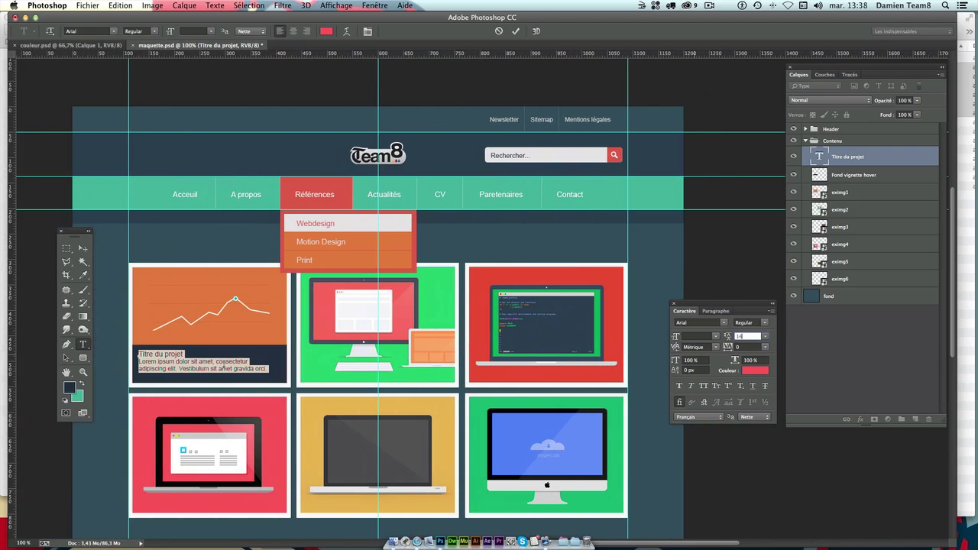
- Put the lorem text on its own line below the title, tighten the leading, and commit
click(196, 369)
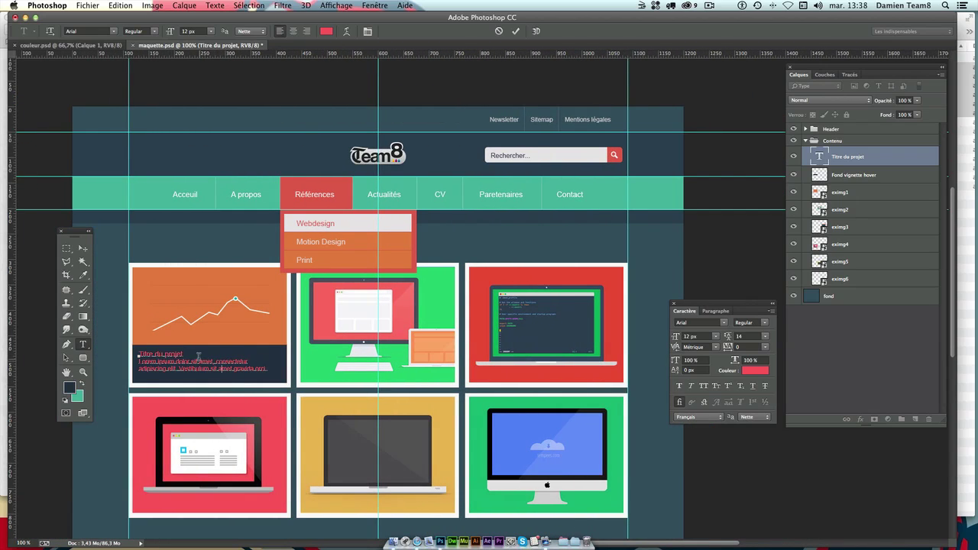
click(189, 353)
key(Return)
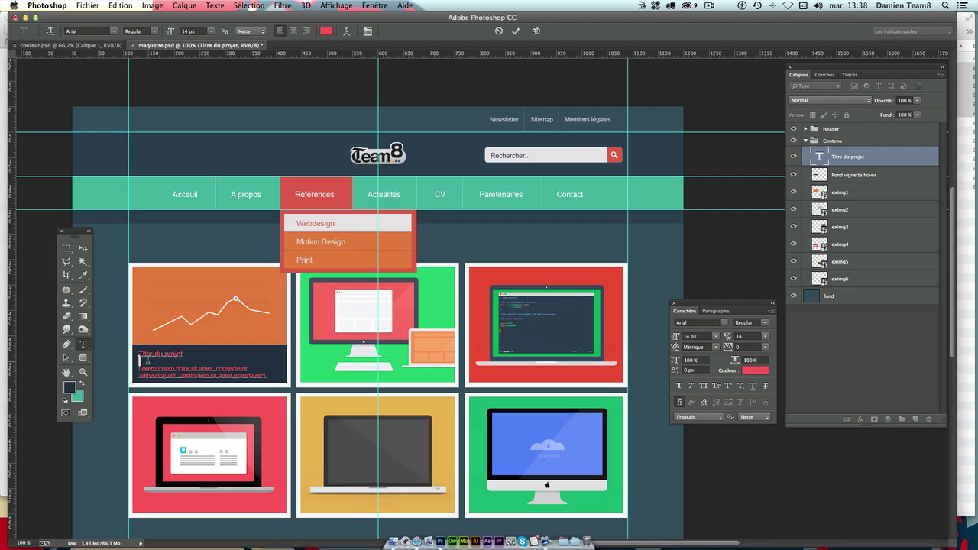
click(745, 336)
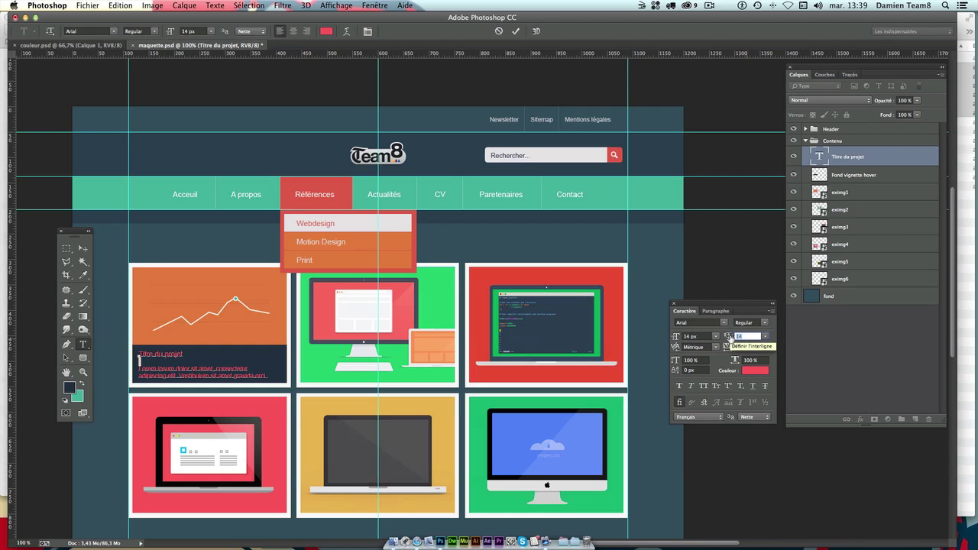
text(6)
key(Return)
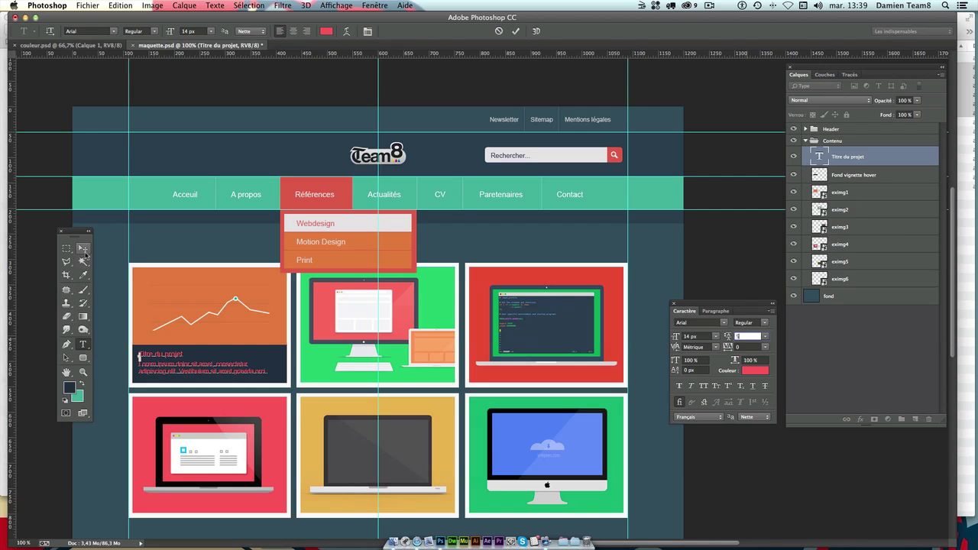
click(82, 249)
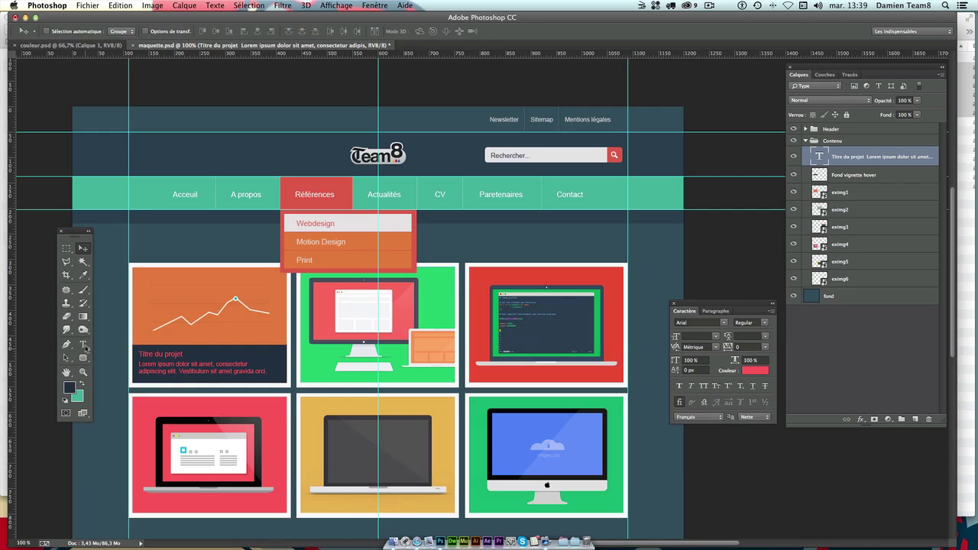
click(84, 345)
- Colour the lorem ipsum lines light grey #e5e5e5, commit, and nudge the text into position
click(141, 357)
drag(140, 362, 276, 371)
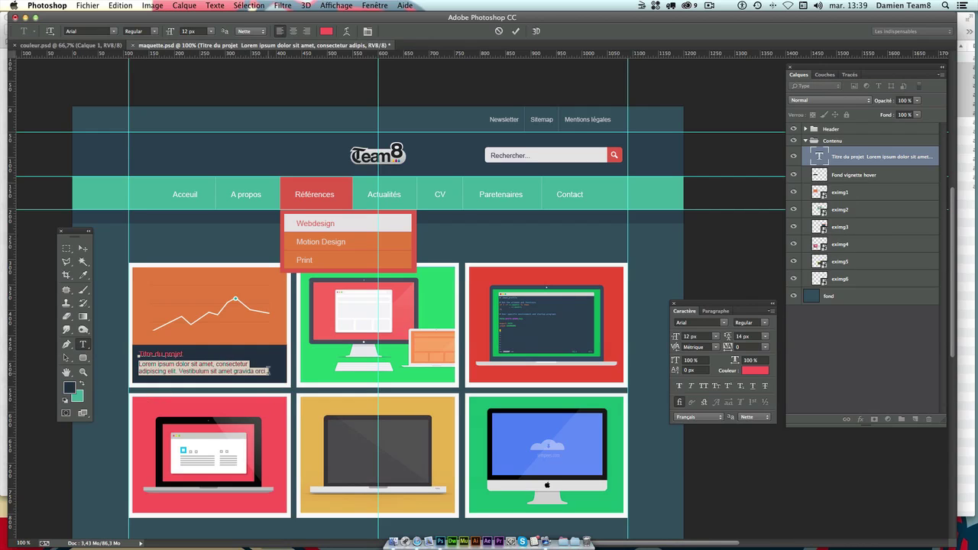
click(70, 389)
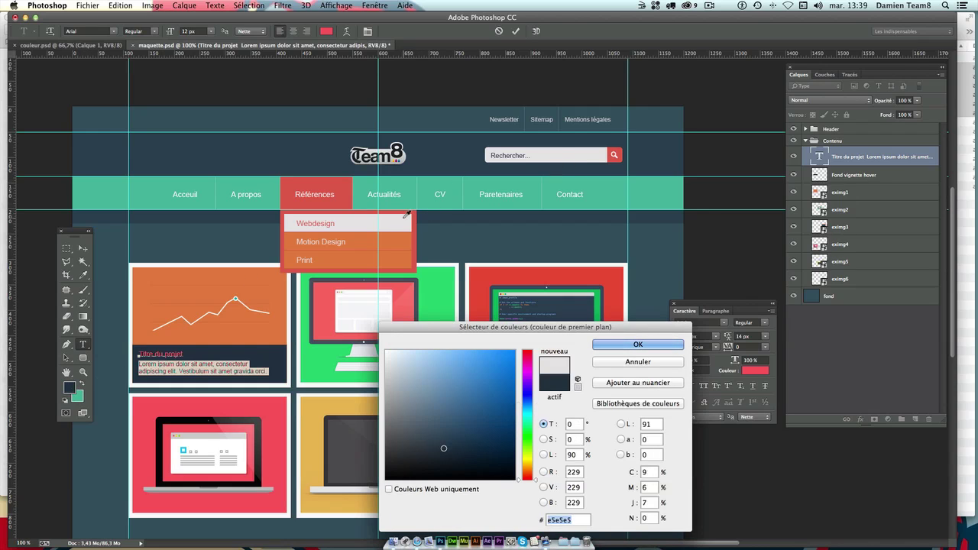
click(406, 221)
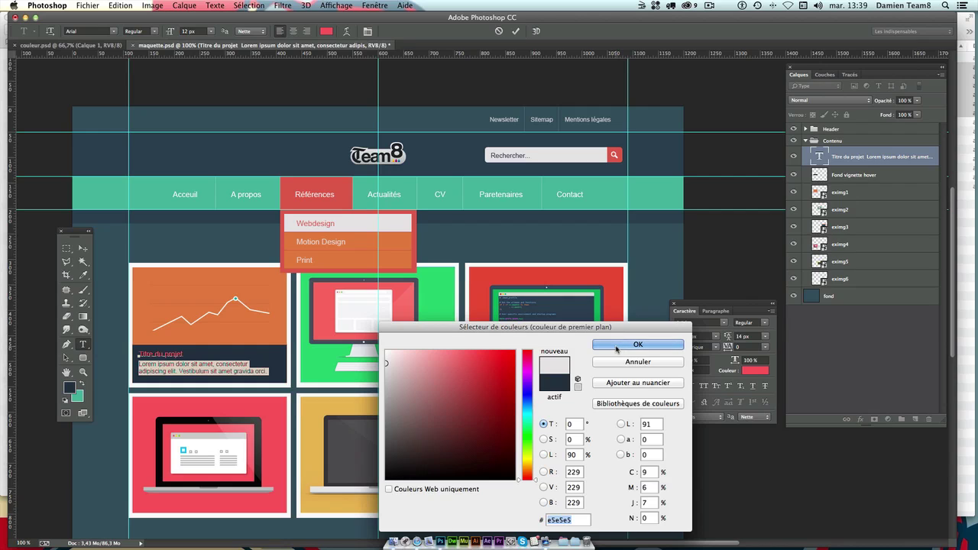
click(619, 345)
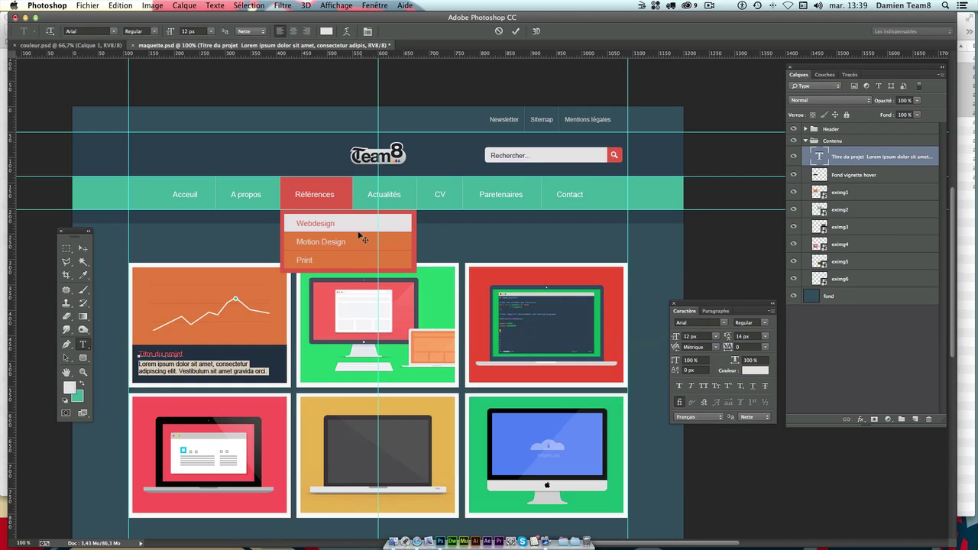
click(83, 249)
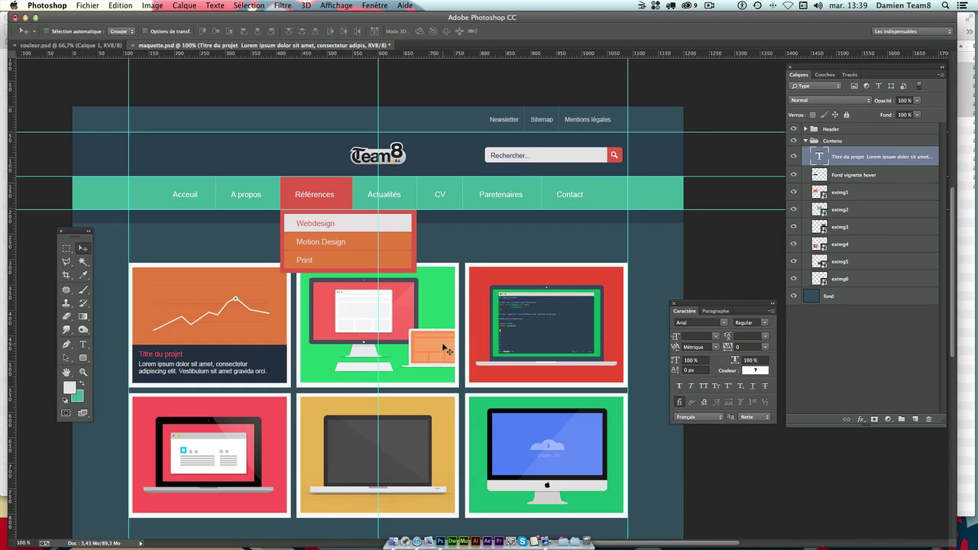
key(Down)
key(Up)
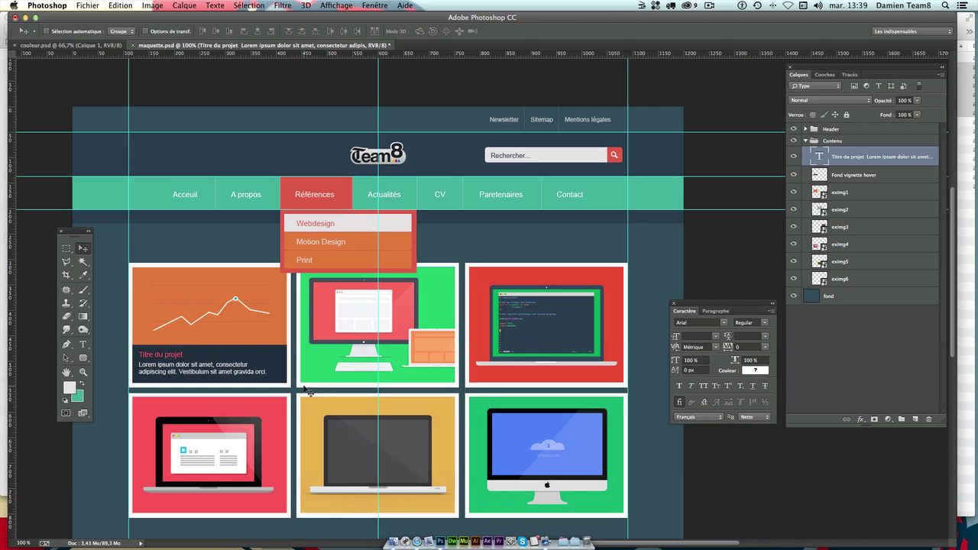
key(Down)
scroll(198, 370, down, 2)
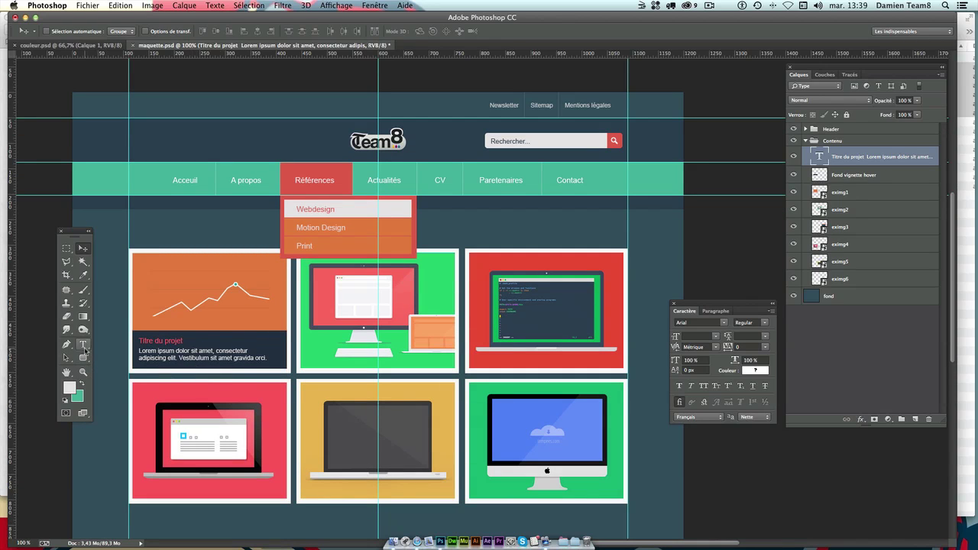
- Delete 'amet gravida orci.' from the end of the caption body and commit
click(83, 345)
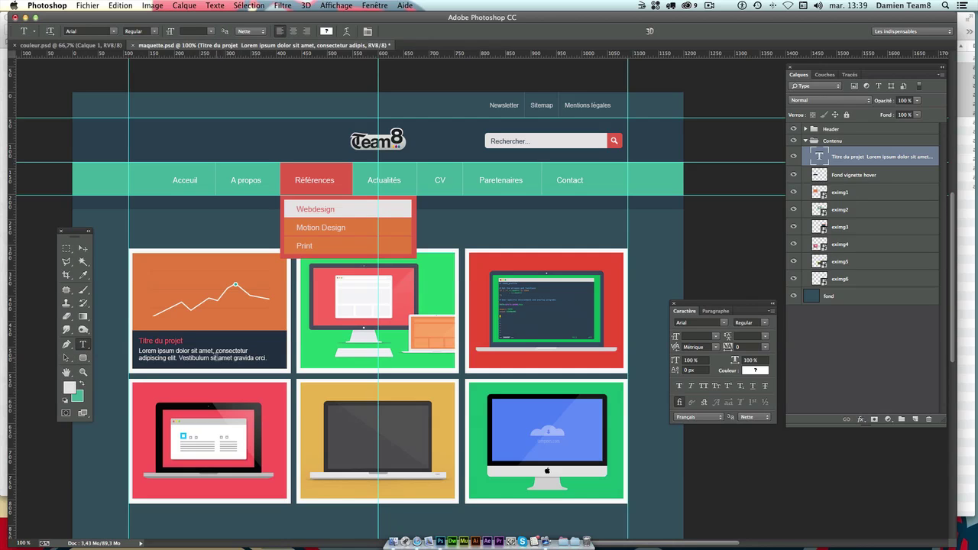
drag(216, 357, 288, 359)
key(BackSpace)
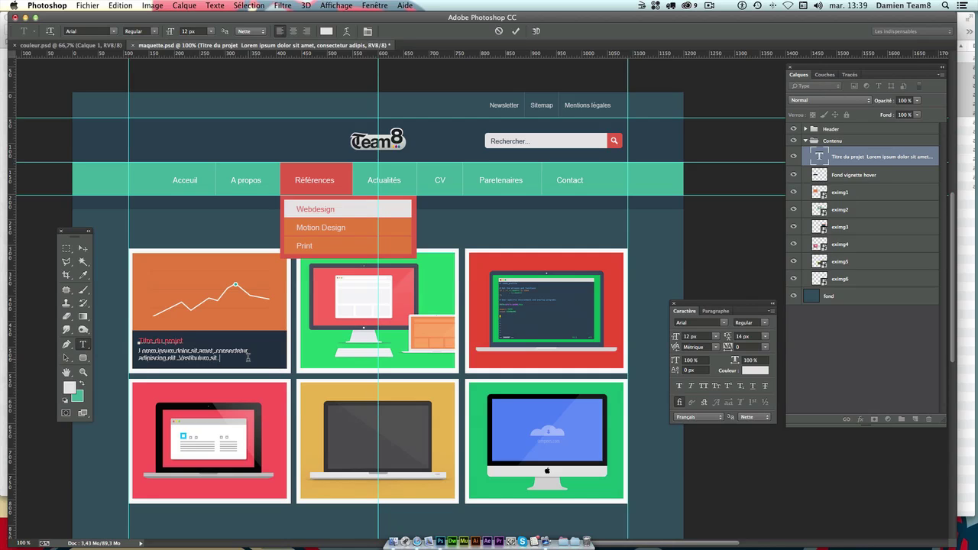
click(84, 248)
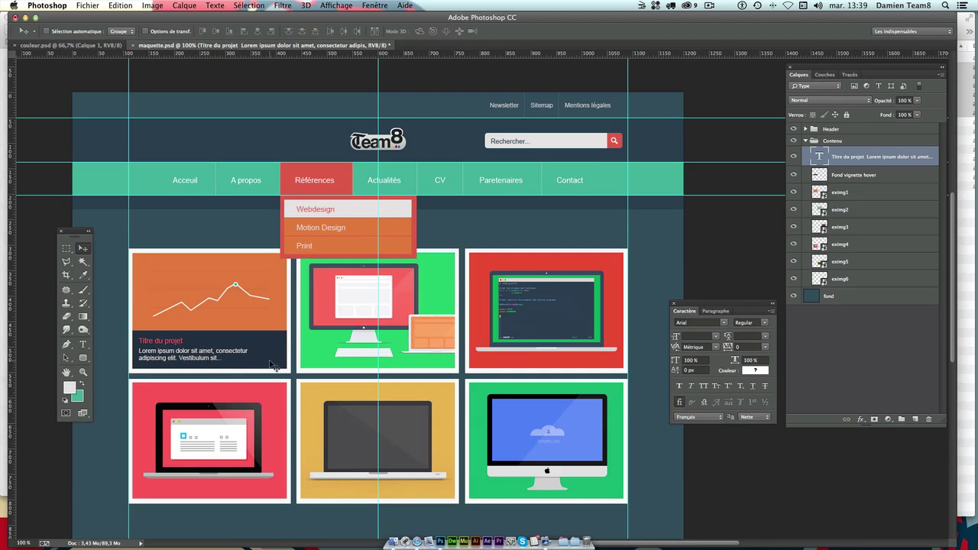
- Remove the characters before 'consectetur' in the caption body and commit
click(83, 345)
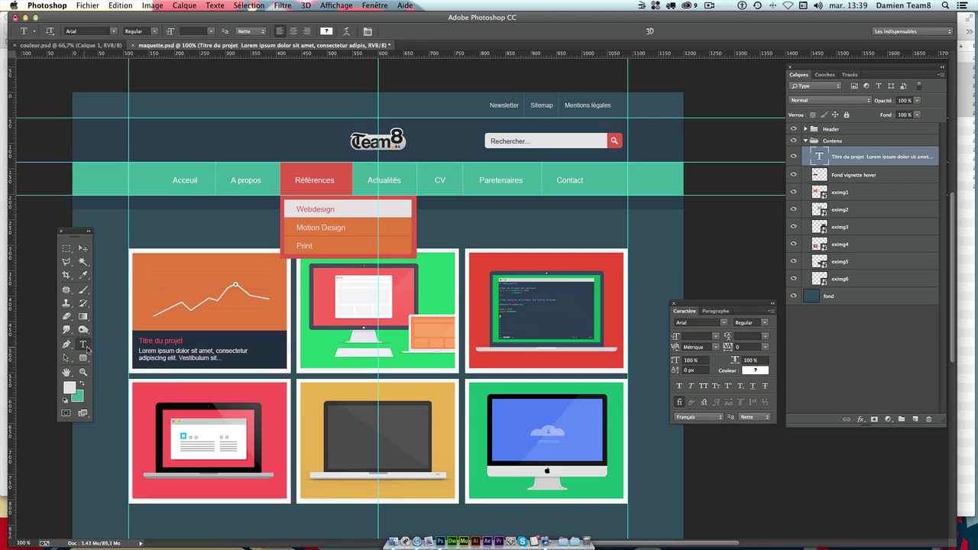
click(216, 348)
key(BackSpace)
key(BackSpace)
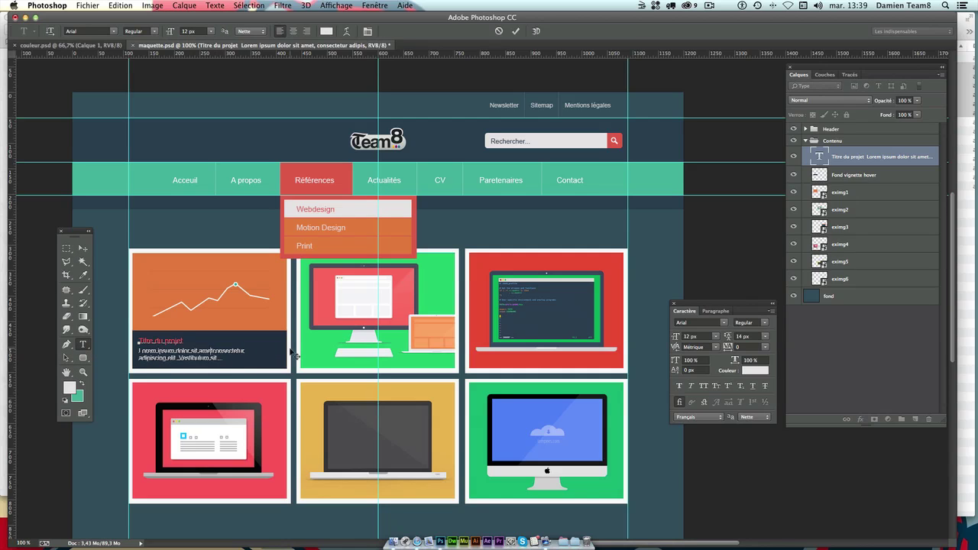
key(BackSpace)
key(BackSpace)
key(BackSpace)
key(BackSpace)
key(BackSpace)
key(BackSpace)
click(83, 248)
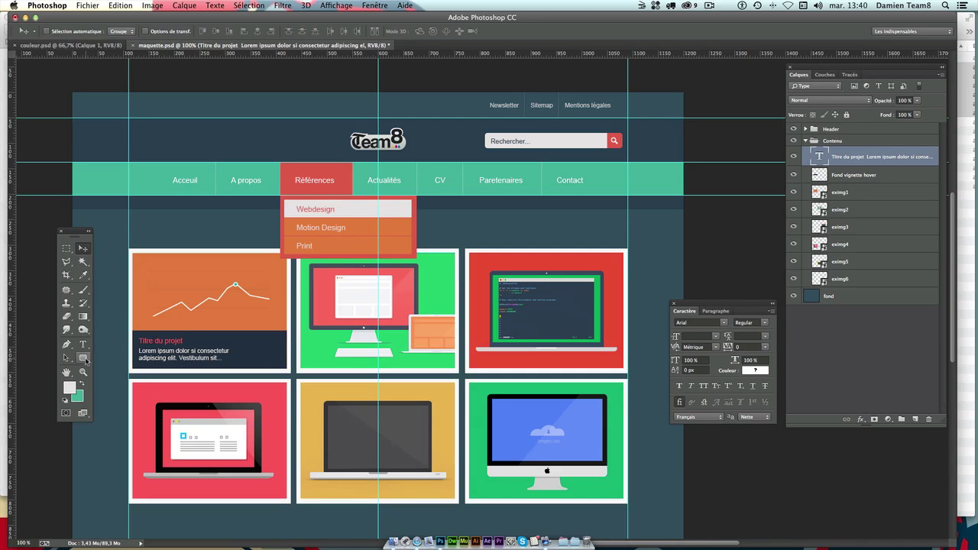
- Create a rounded rectangle 35 px high with all four corner radii at 5 px
click(84, 359)
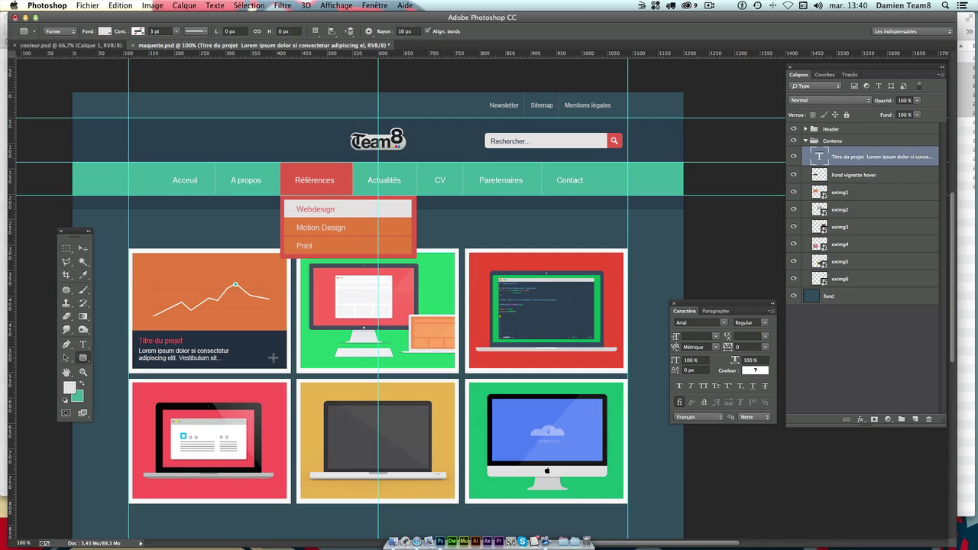
click(273, 358)
drag(487, 202, 451, 214)
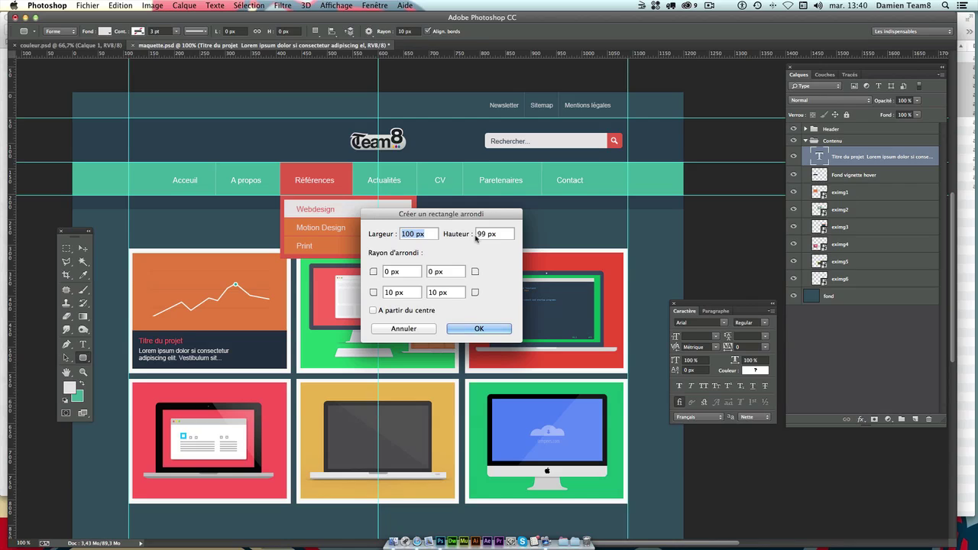
key(Tab)
text(35)
key(Tab)
text(5)
key(Tab)
text(5)
key(Tab)
text(5)
key(Tab)
text(5)
key(Tab)
click(464, 330)
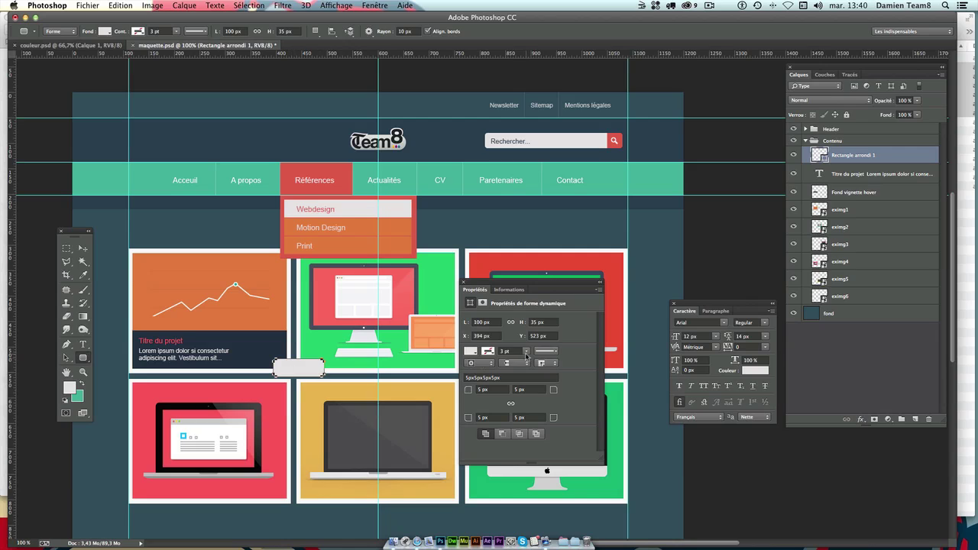
- Resize the rectangle to 80 × 30 px and fill it with red sampled from the laptop tile
click(489, 323)
text(0)
key(Tab)
text(0)
key(Tab)
click(471, 351)
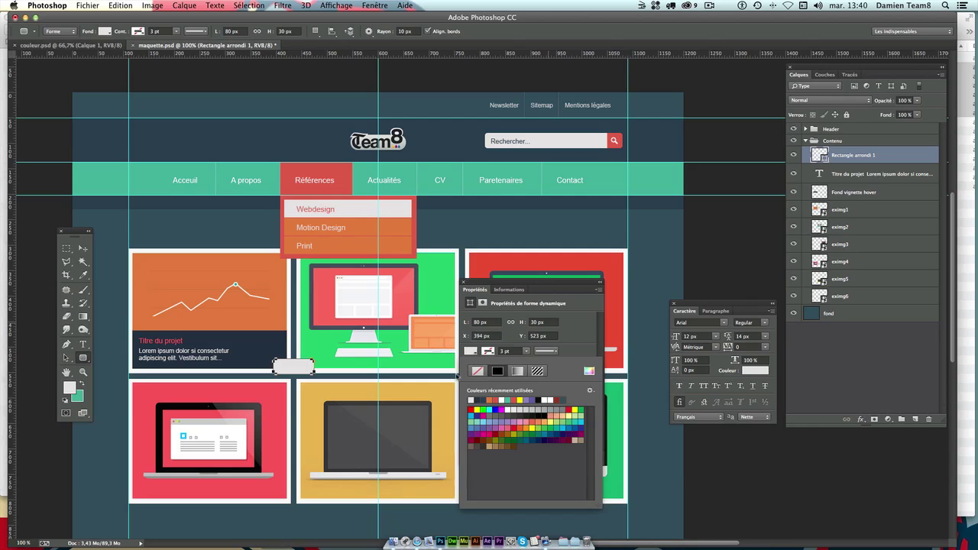
click(589, 372)
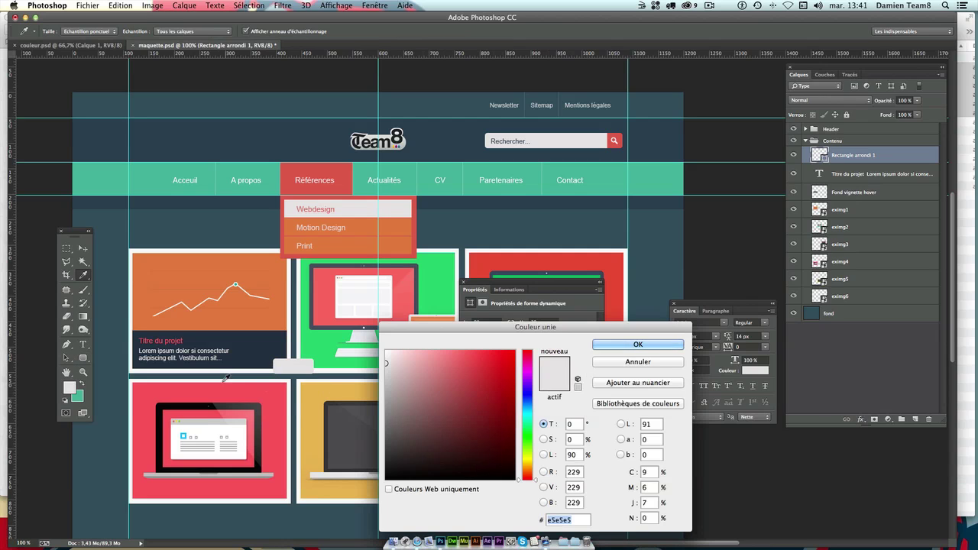
click(146, 435)
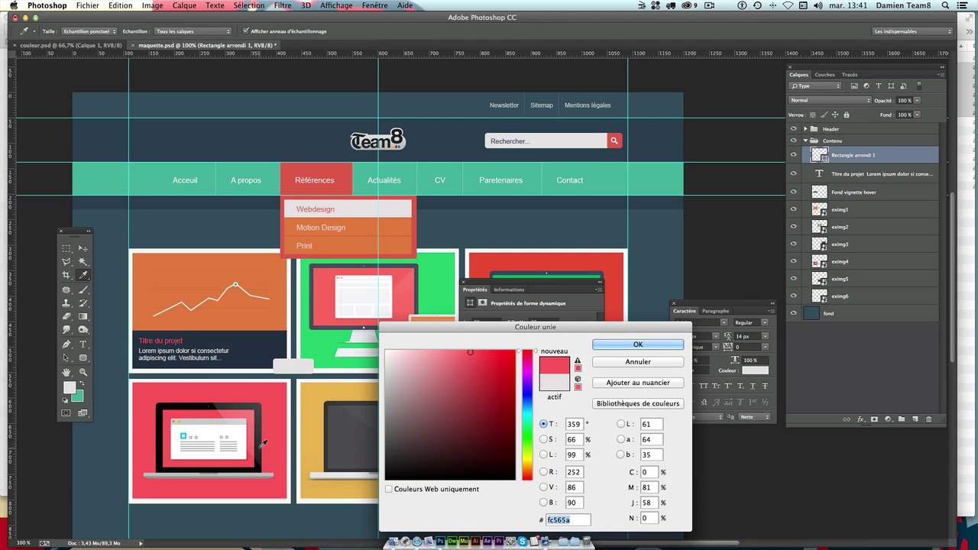
key(Return)
- Place the red button at the caption bar's right and name its layer 'bouton vignette'
click(82, 249)
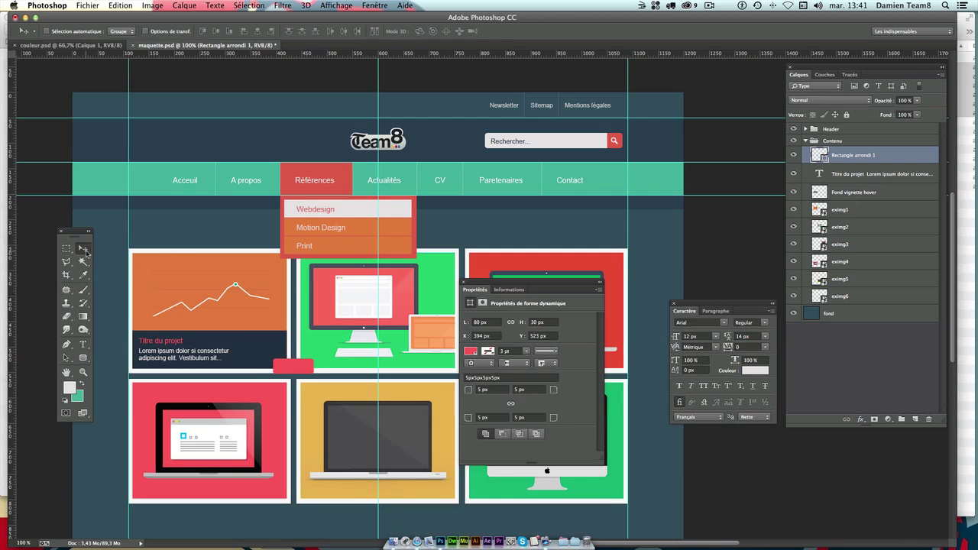
drag(288, 374, 255, 360)
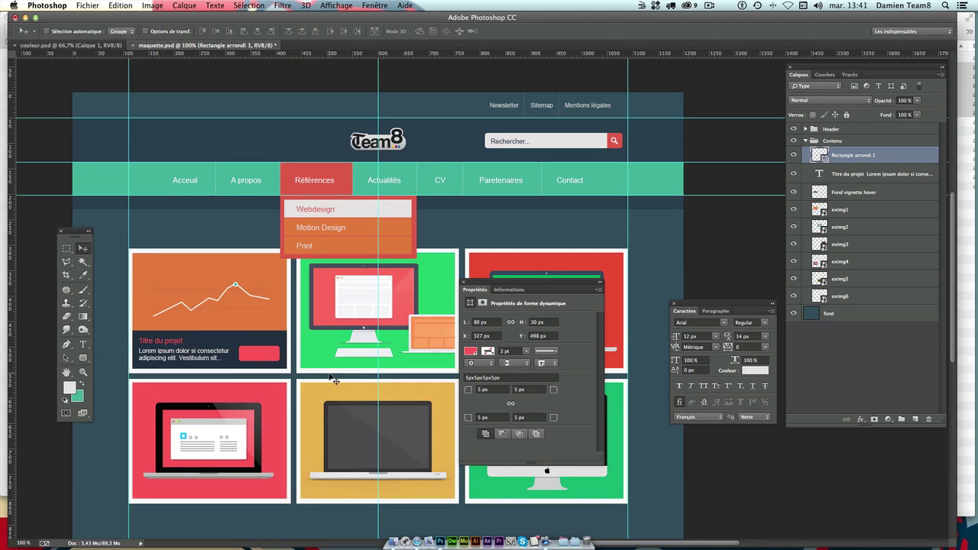
key(Down)
double_click(840, 157)
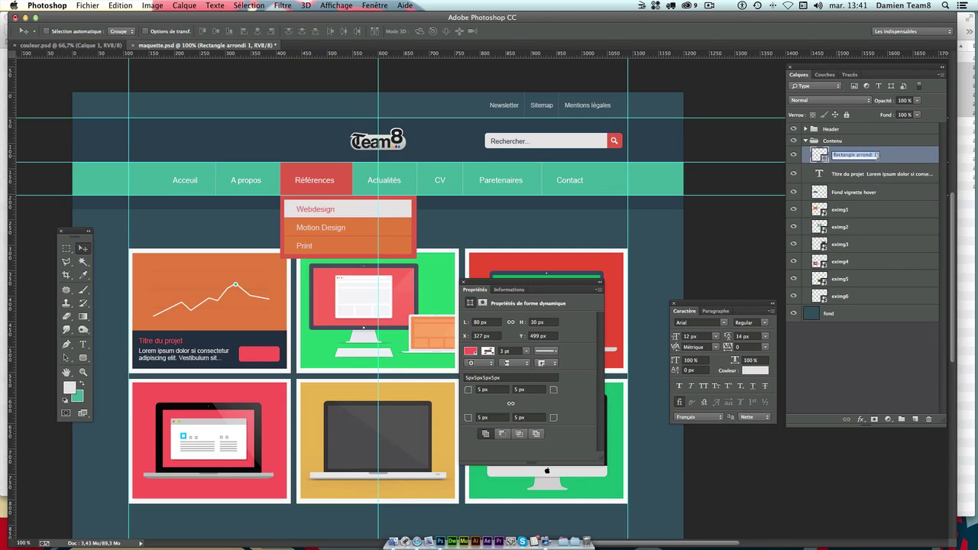
text(bouton vignet)
text(te)
key(Return)
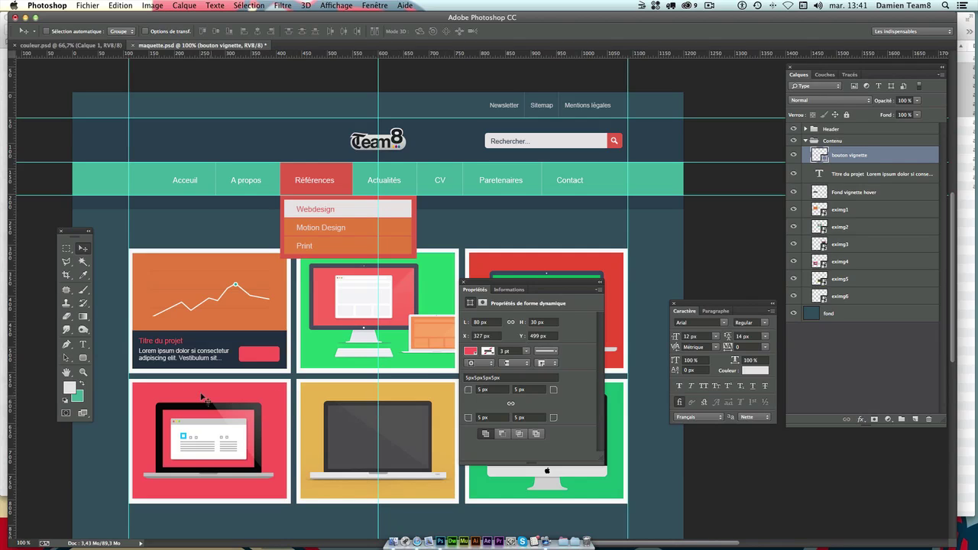
- Type 'Détail' on a new text layer and position it centred on the red button
key(t)
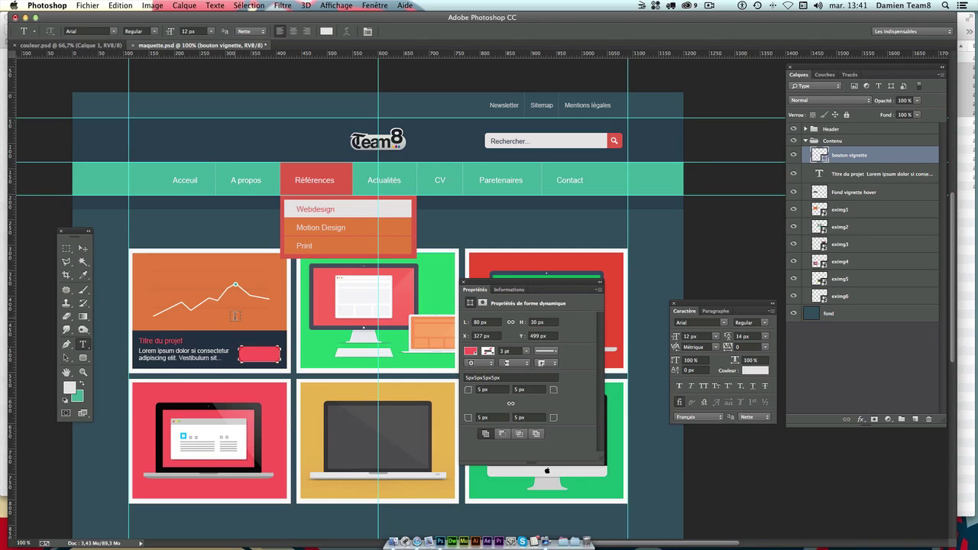
click(235, 316)
text(Détail)
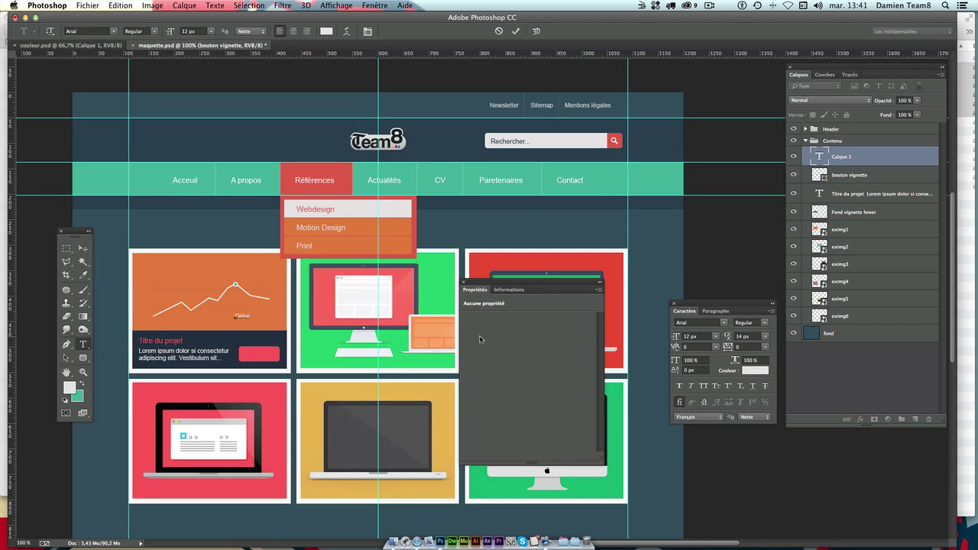
click(83, 249)
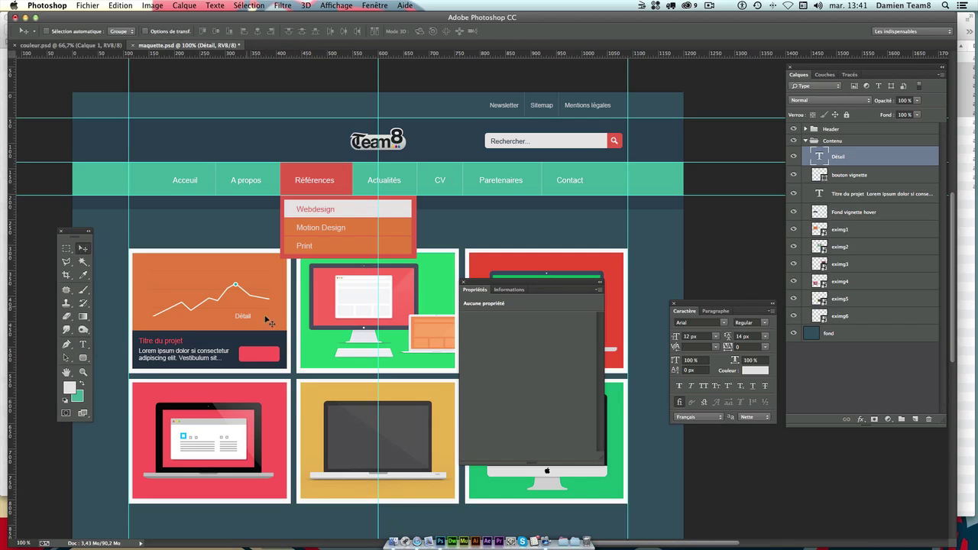
drag(300, 343, 312, 380)
key(Left)
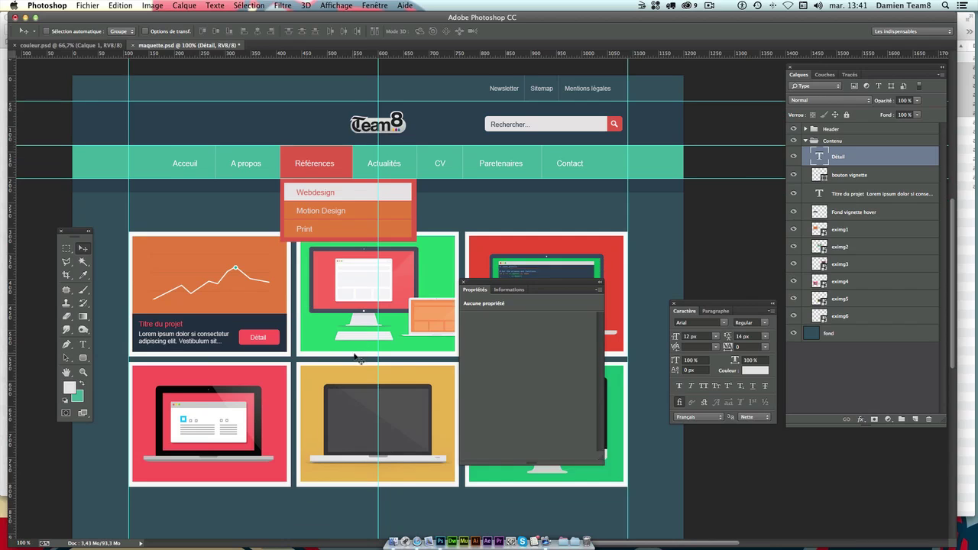
scroll(355, 354, down, 2)
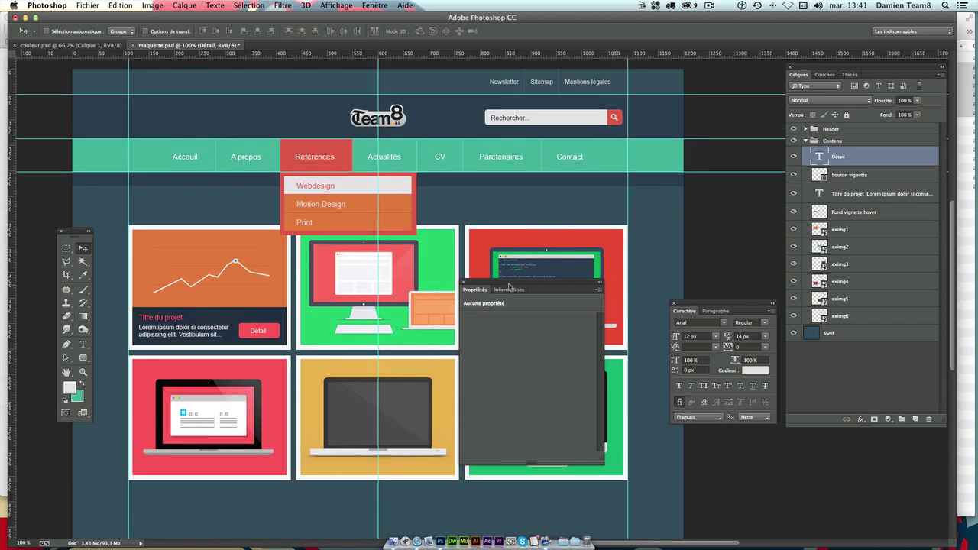
drag(510, 288, 556, 333)
scroll(373, 342, down, 3)
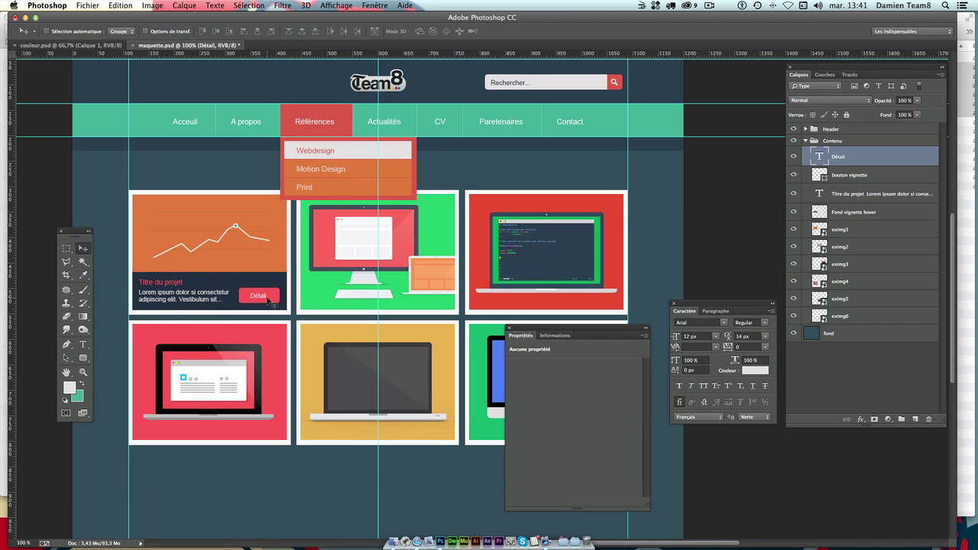
scroll(367, 331, up, 2)
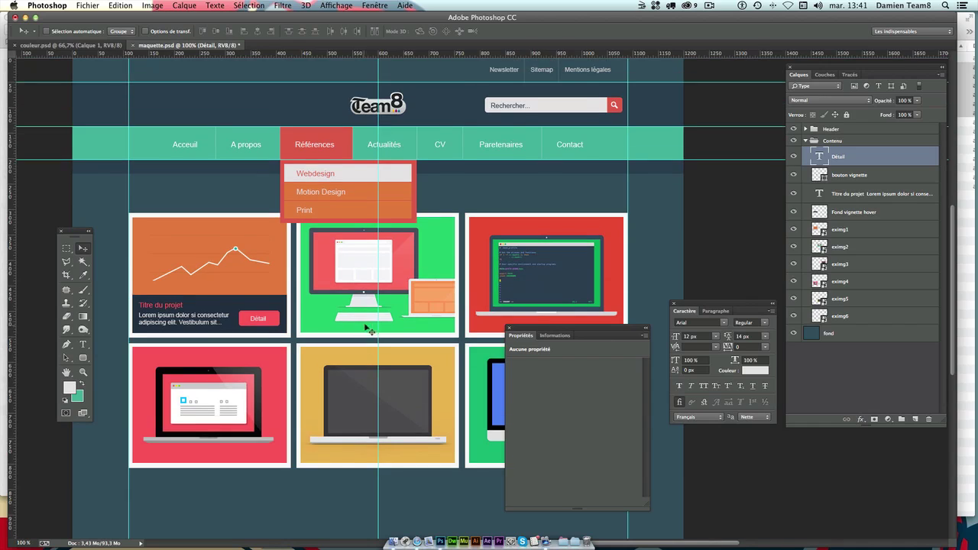
scroll(369, 330, up, 3)
scroll(369, 330, left, 1)
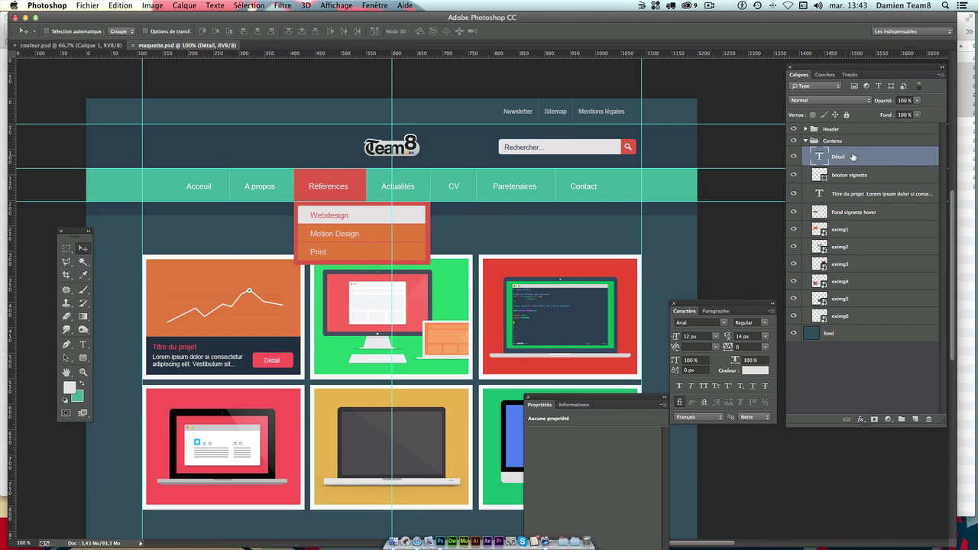
- Add a new empty layer and choose a light grey foreground colour
click(916, 419)
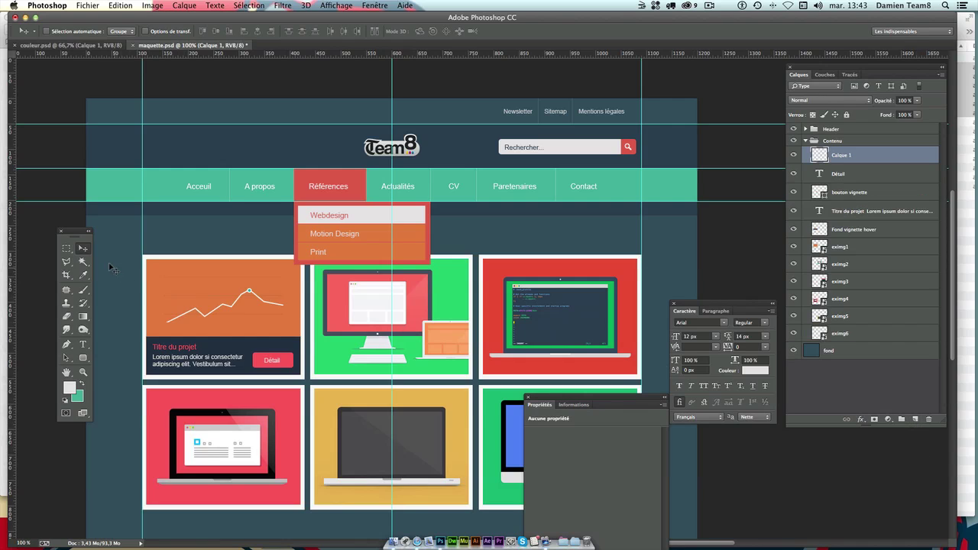
click(69, 250)
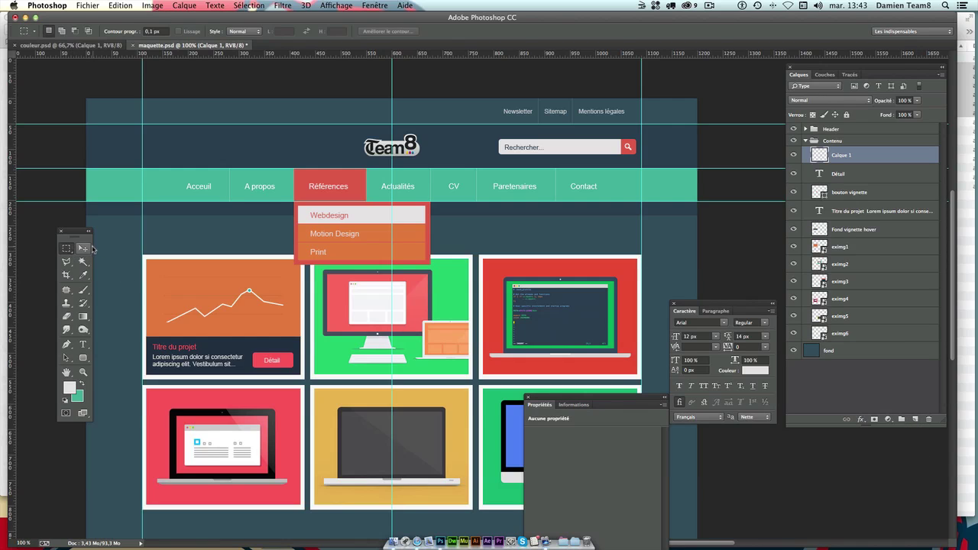
click(70, 388)
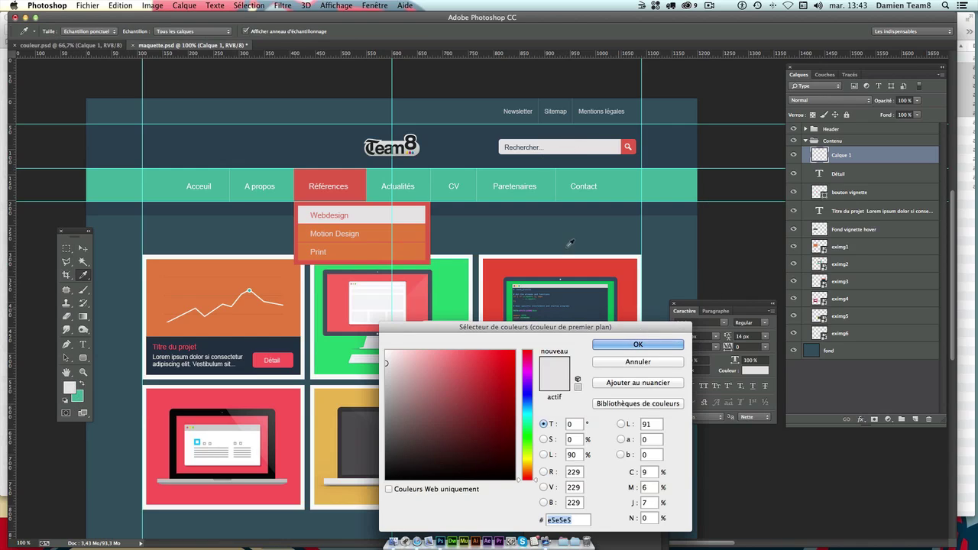
click(632, 349)
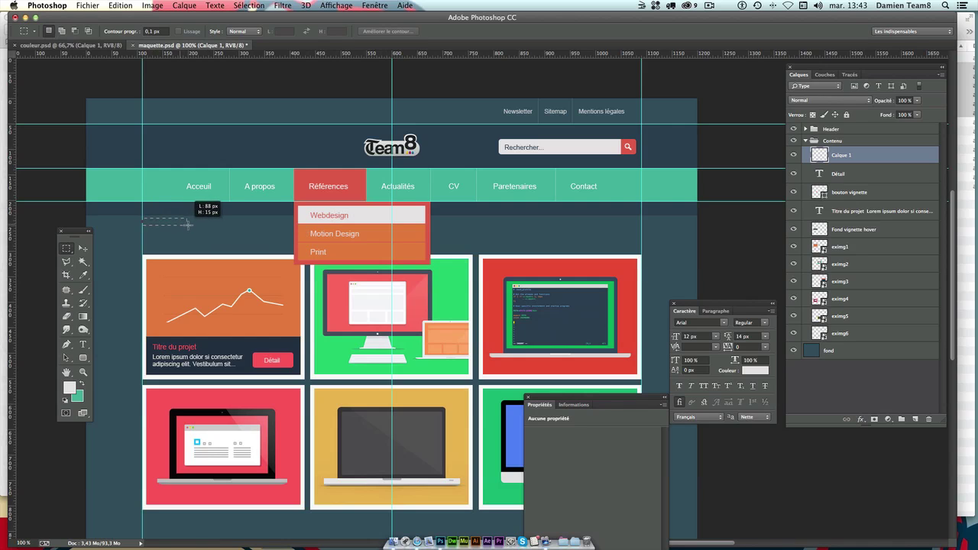
- Fill a wide strip below the navigation menu with light grey and nudge it into position
mouse_move(188, 225)
mouse_down()
mouse_move(392, 233)
mouse_move(392, 214)
mouse_move(392, 242)
mouse_up()
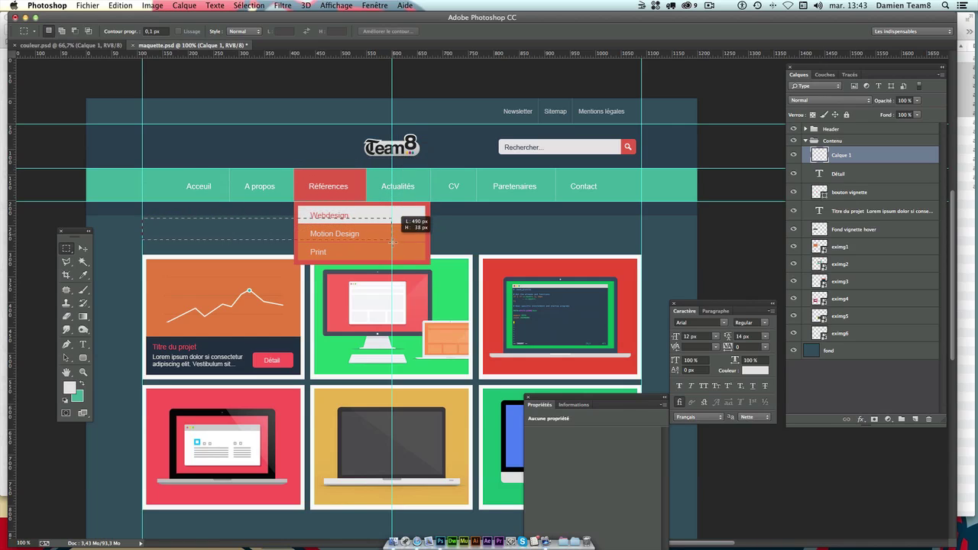
drag(394, 241, 393, 241)
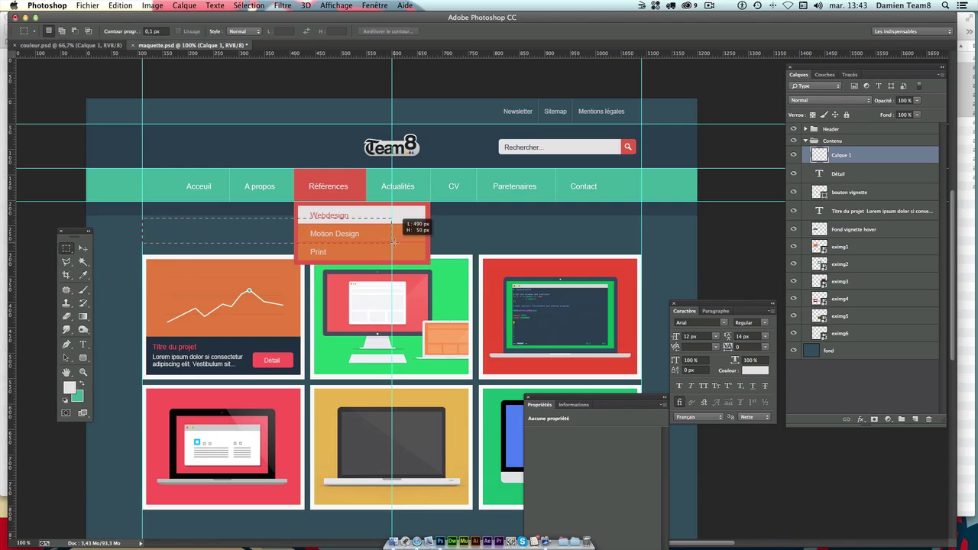
drag(394, 242, 394, 244)
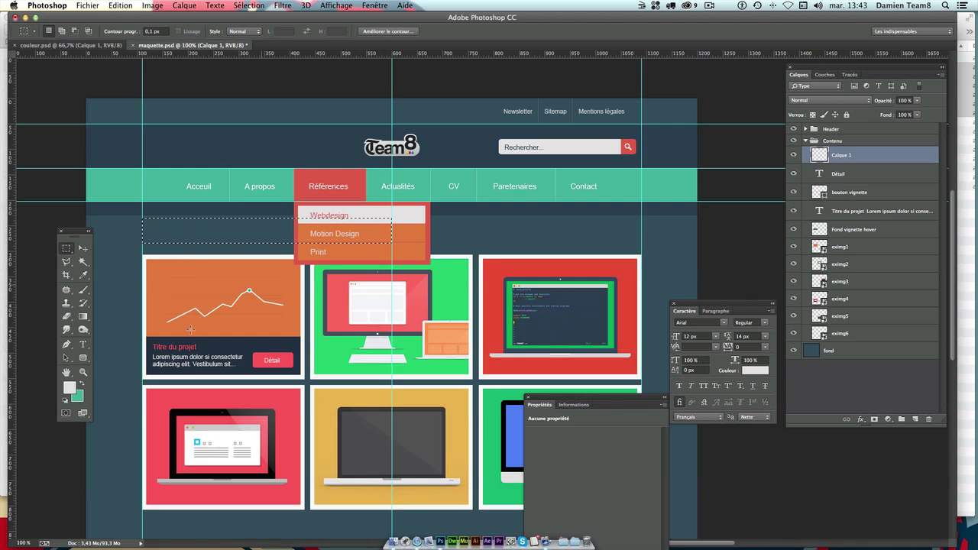
key(i)
key(shift+F5)
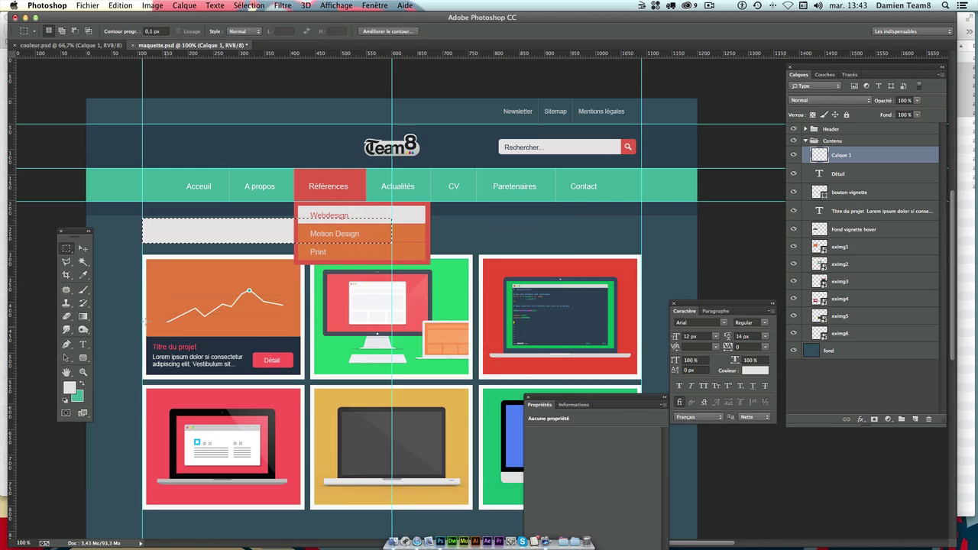
click(83, 249)
key(super+d)
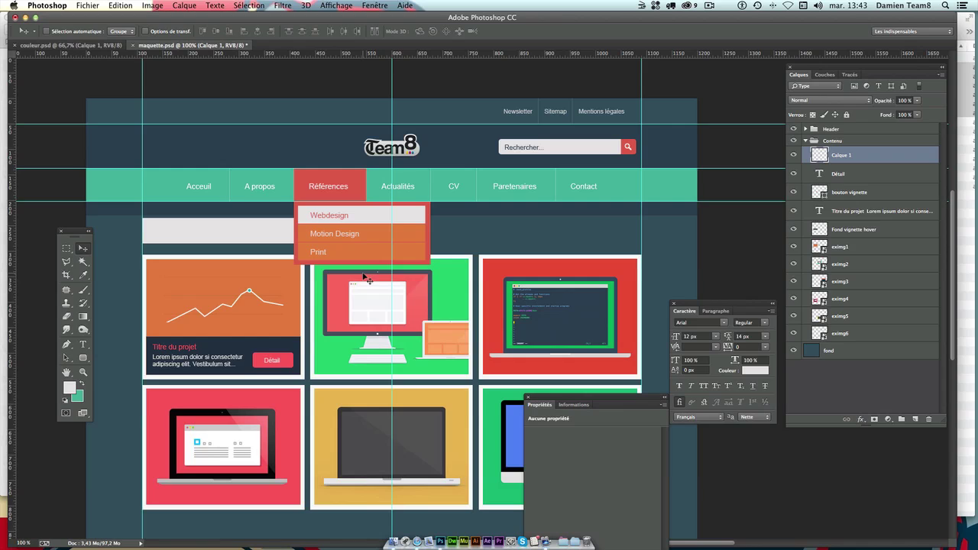
key(Down)
key(Down)
key(Down)
key(Down)
key(Down)
key(Up)
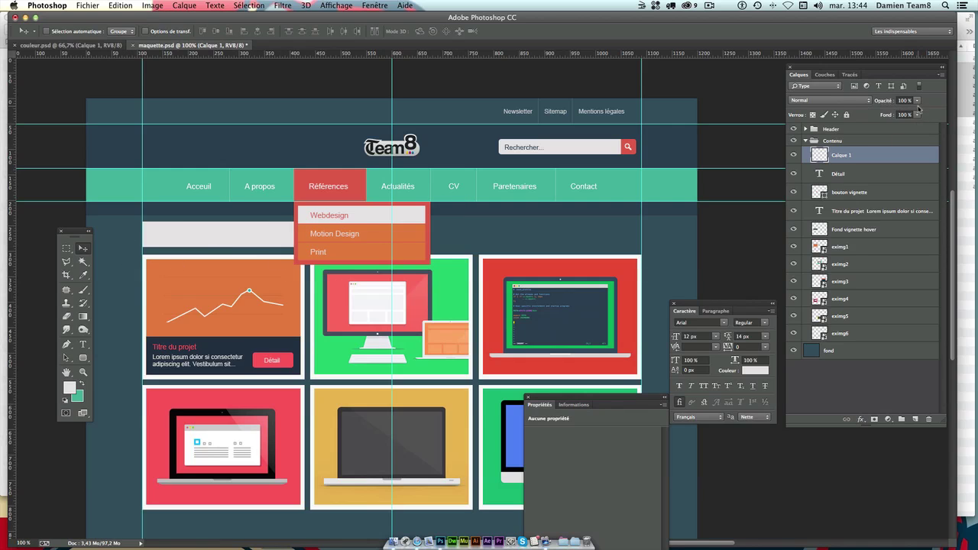
- Set the grey bar layer to 30% opacity and name it 'fil arianne'
drag(918, 107, 887, 115)
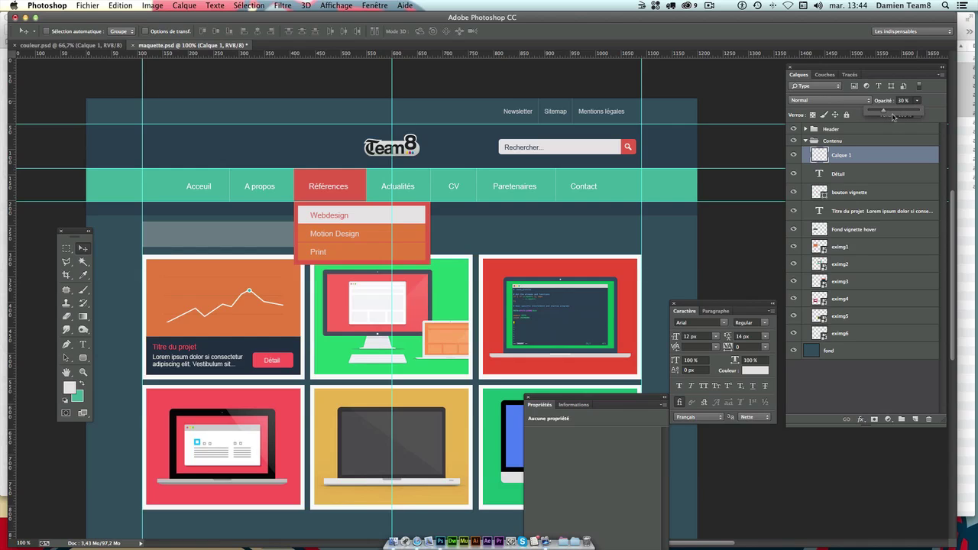
click(906, 101)
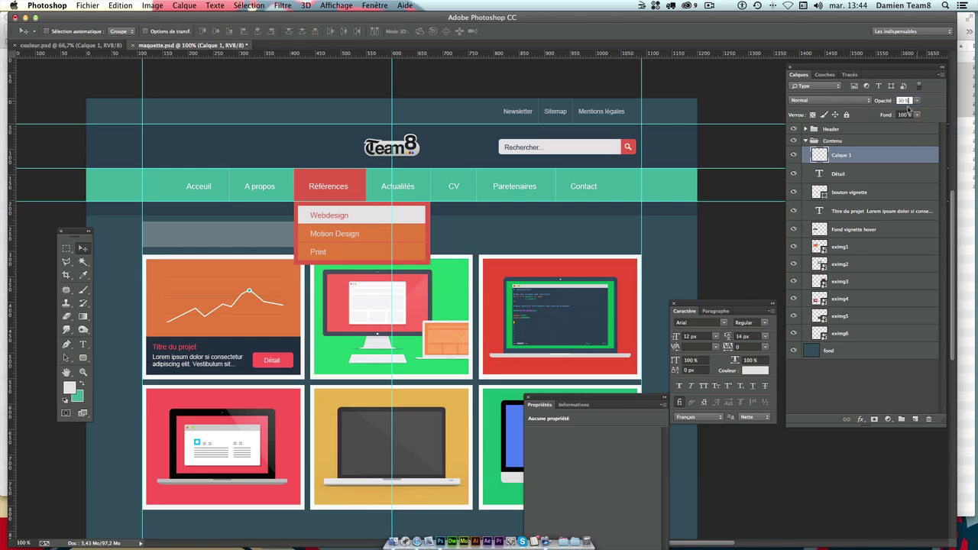
double_click(847, 155)
text(fil arianne)
key(Return)
- Type the breadcrumb 'Vous êtes ici : Accueil / Références' on the grey bar
key(t)
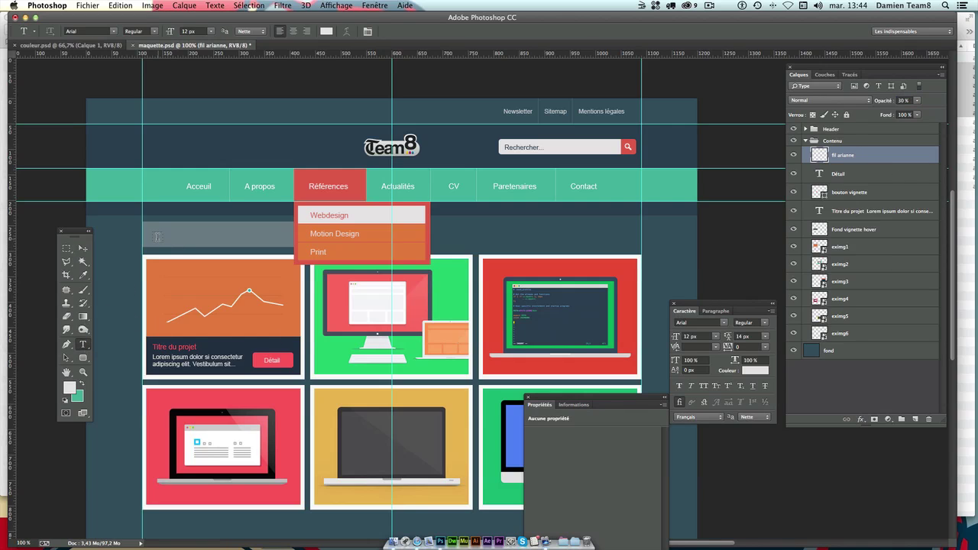
click(157, 237)
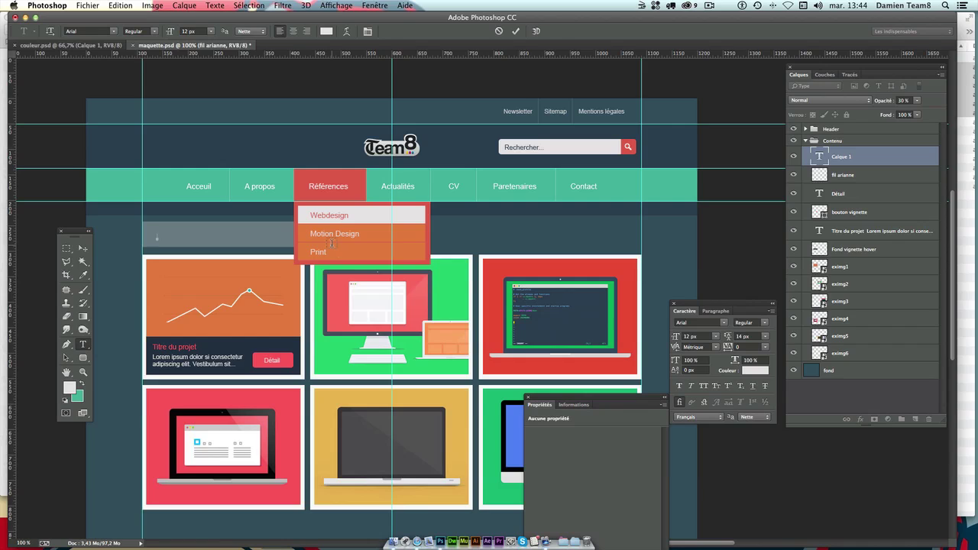
text(Vo)
text(R)
text(/)
text(Web)
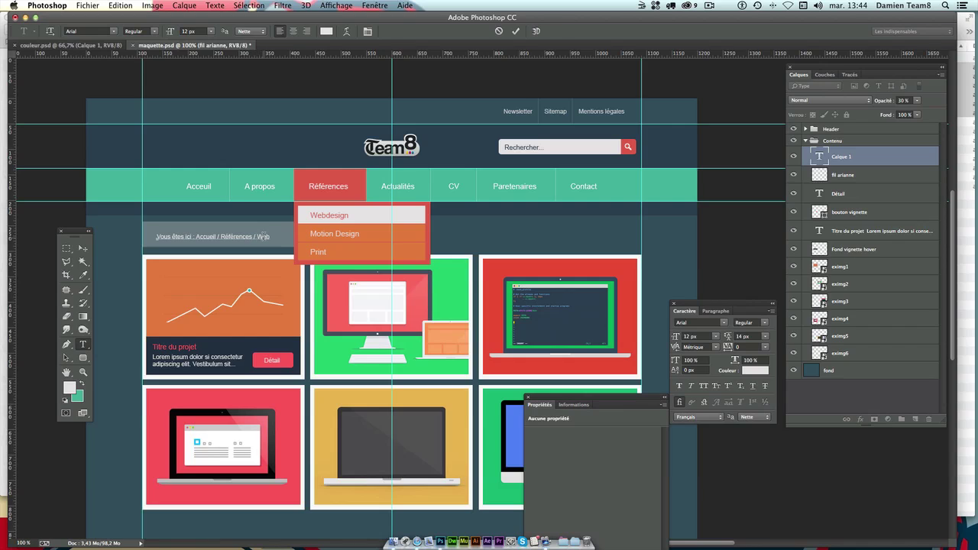
key(BackSpace)
key(BackSpace)
key(BackSpace)
- Colour 'Vous êtes ici' green in the breadcrumb
double_click(248, 233)
click(175, 237)
drag(155, 236, 191, 237)
click(81, 386)
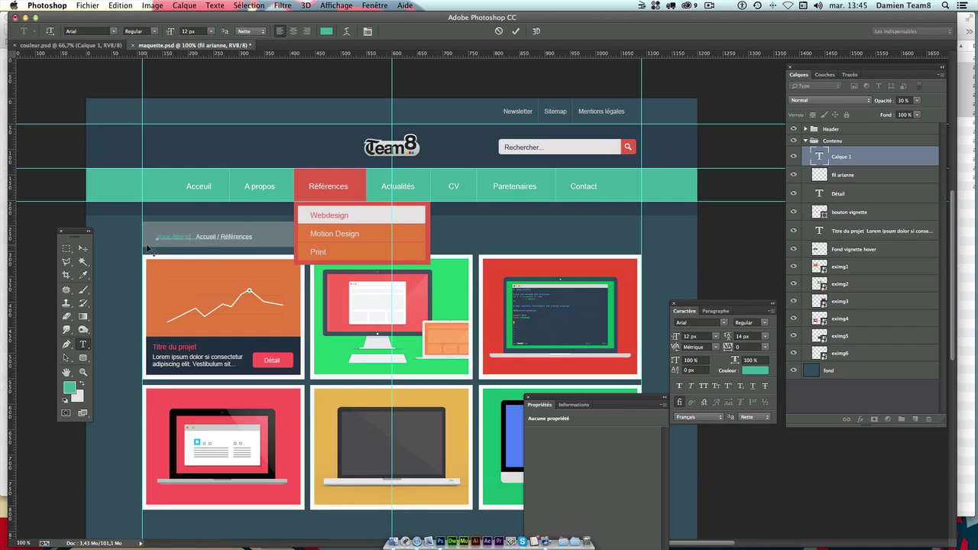
- Colour the word 'Accueil' light grey
double_click(206, 237)
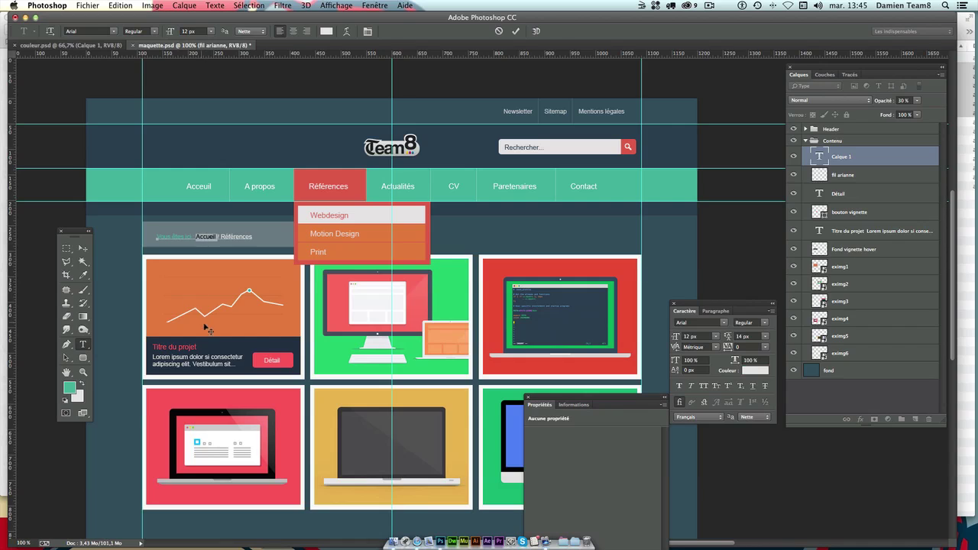
triple_click(207, 237)
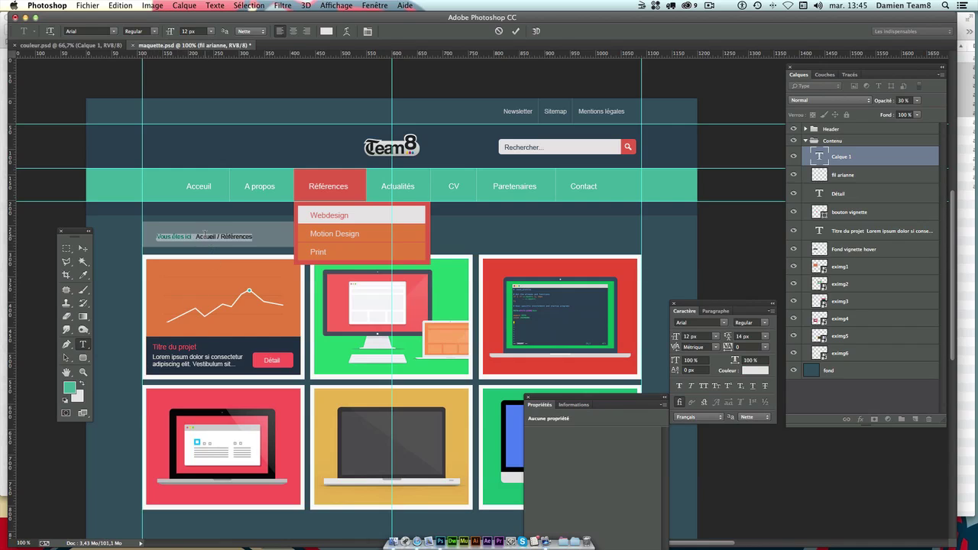
double_click(209, 236)
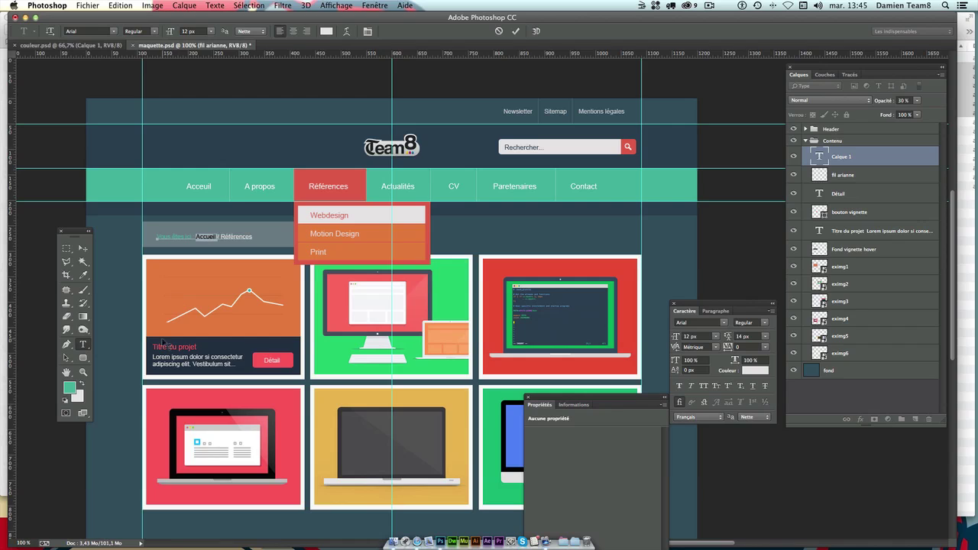
click(82, 384)
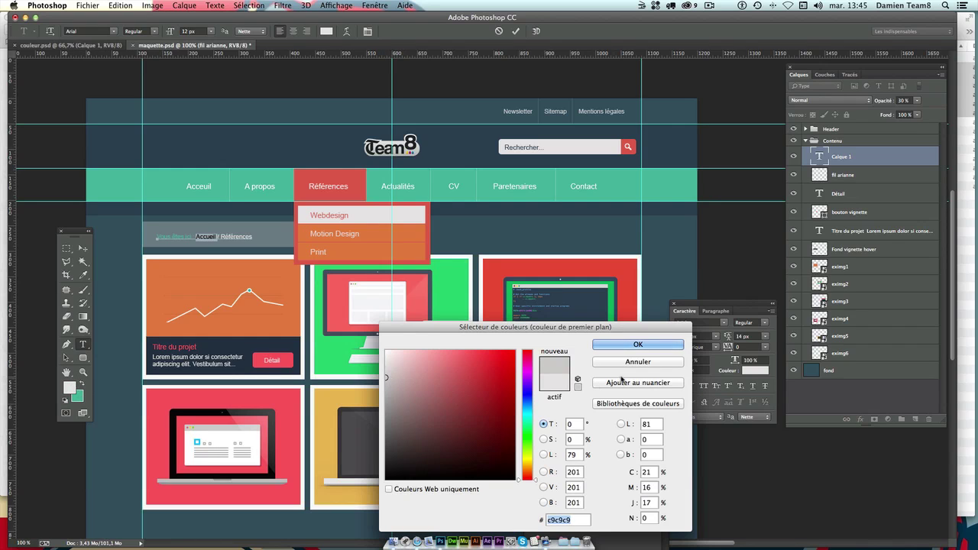
click(655, 361)
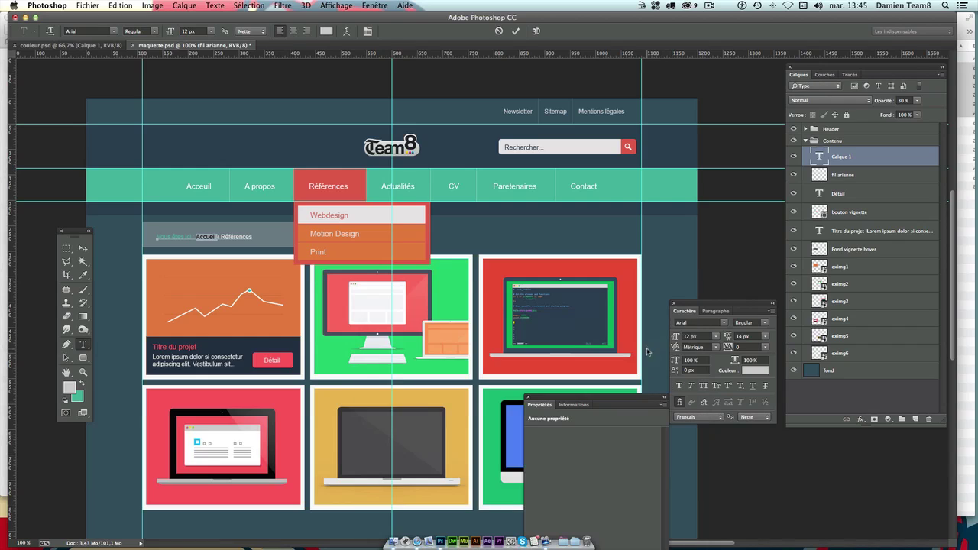
click(242, 237)
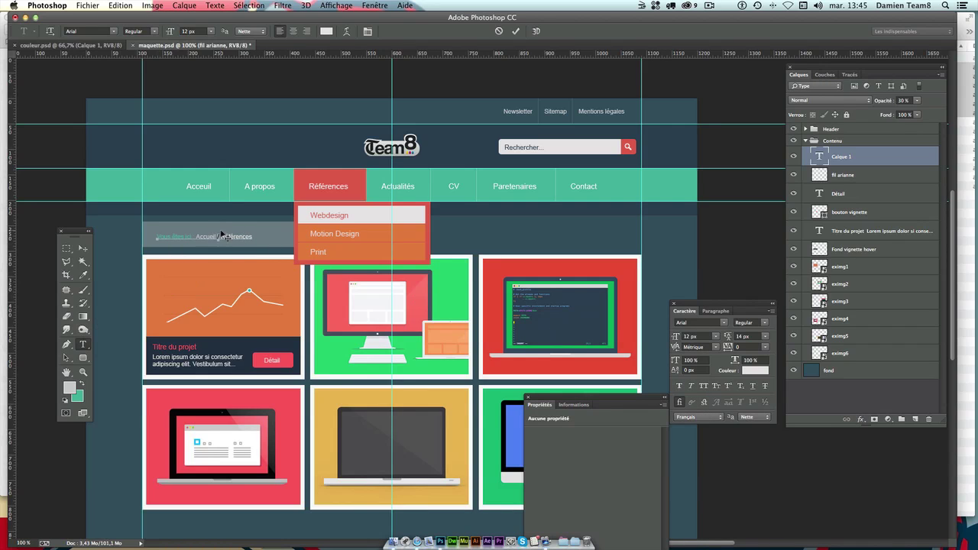
- Colour 'Références' pure white and commit the breadcrumb text
click(81, 384)
double_click(246, 236)
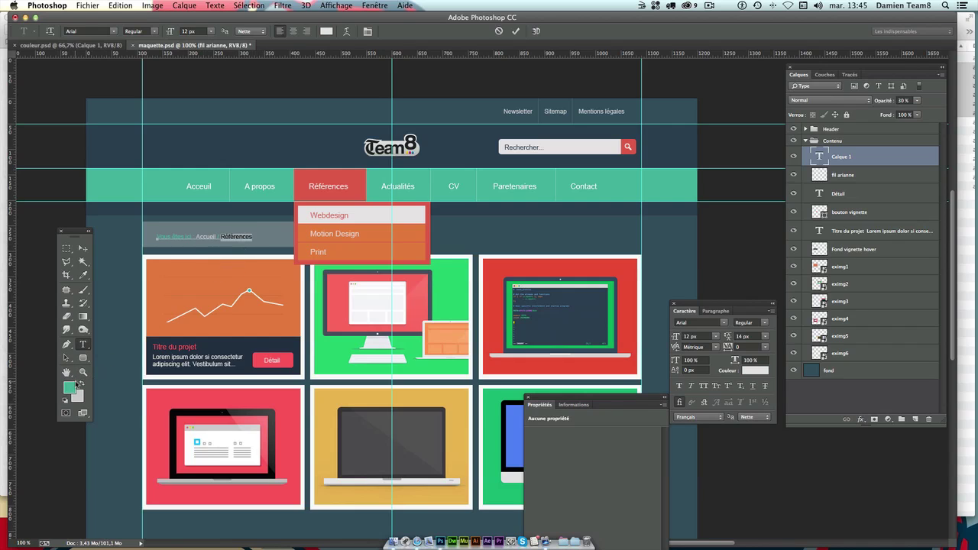
click(81, 384)
click(69, 387)
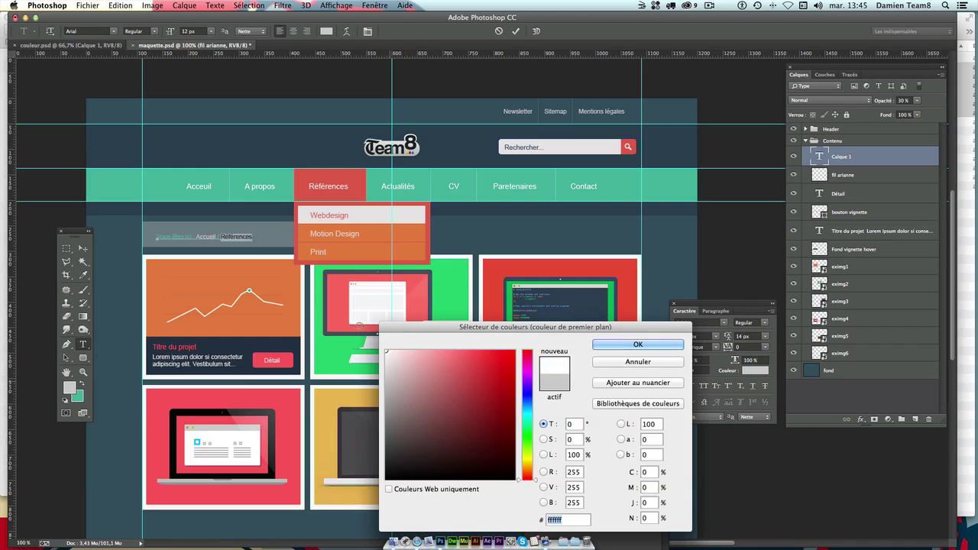
click(639, 345)
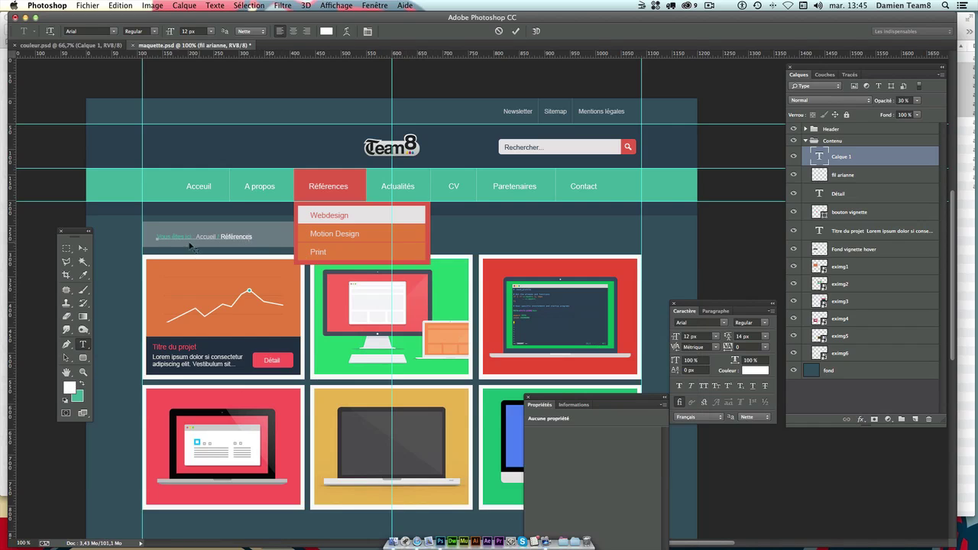
click(83, 248)
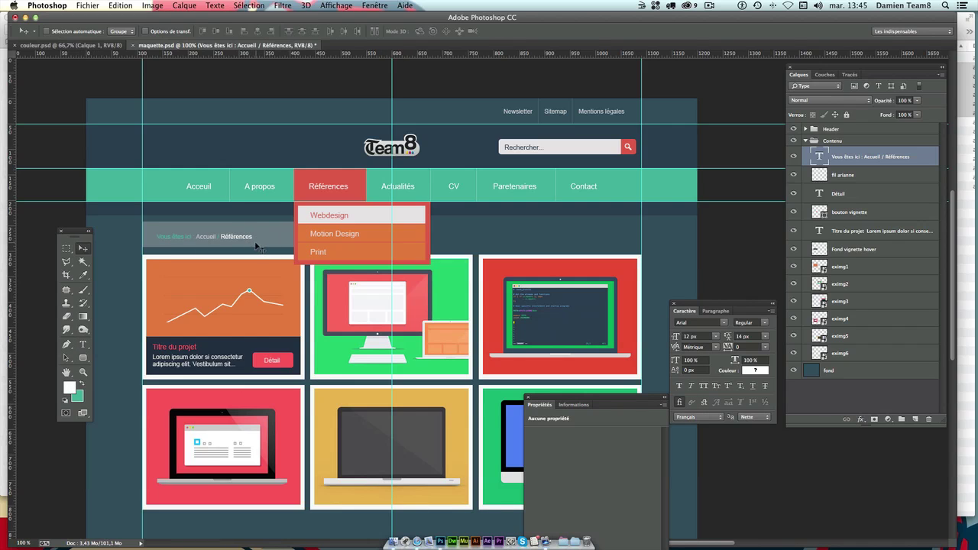
- Nudge the breadcrumb left and zoom in on the bar's left end
drag(257, 247, 240, 243)
mouse_move(6, 359)
mouse_down()
mouse_move(140, 322)
mouse_move(2, 324)
mouse_up()
key(ctrl+plus)
key(ctrl+plus)
key(ctrl+plus)
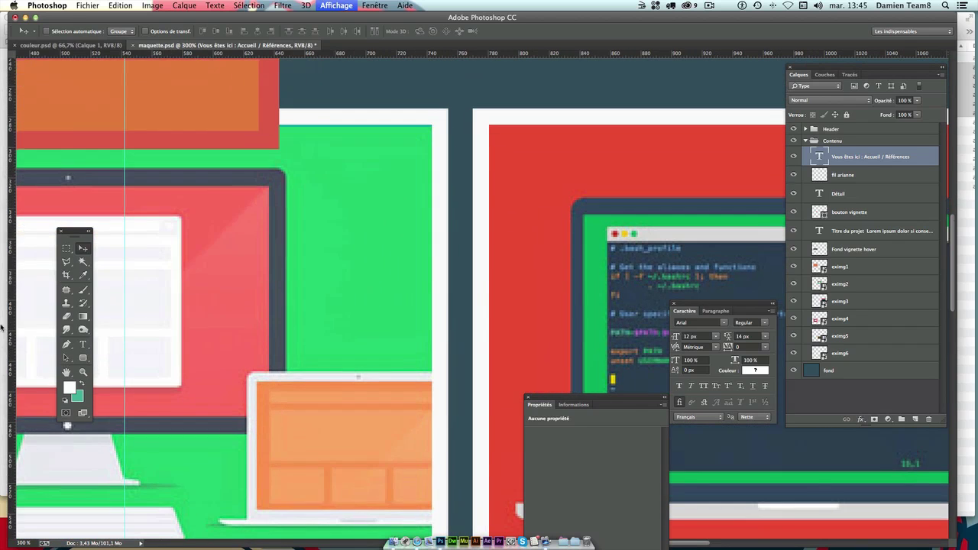
drag(202, 180, 580, 171)
scroll(580, 171, left, 5)
scroll(374, 191, left, 5)
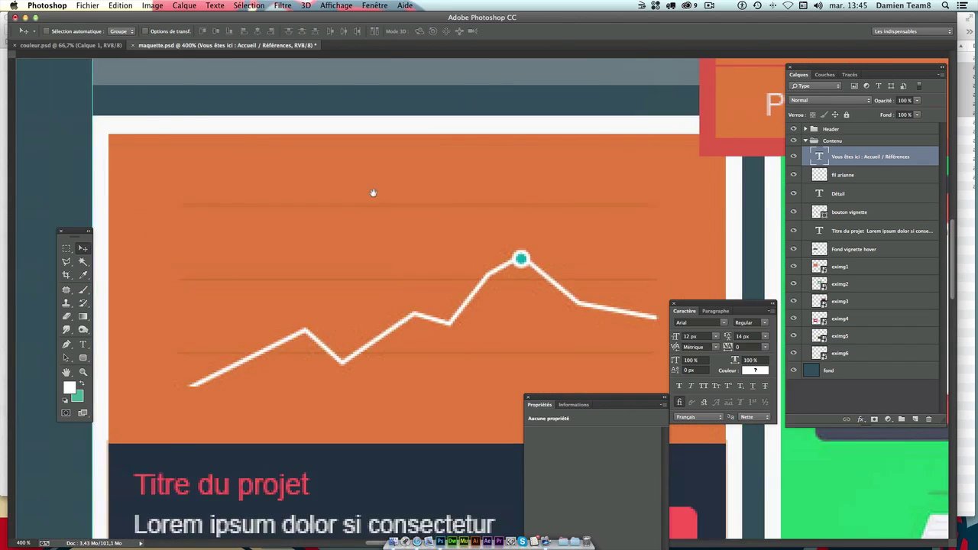
scroll(234, 343, up, 5)
- Add a vertical guide at the bar's left edge, align the breadcrumb's start to it, and zoom out
mouse_move(6, 327)
mouse_down()
mouse_move(117, 313)
mouse_move(118, 302)
mouse_up()
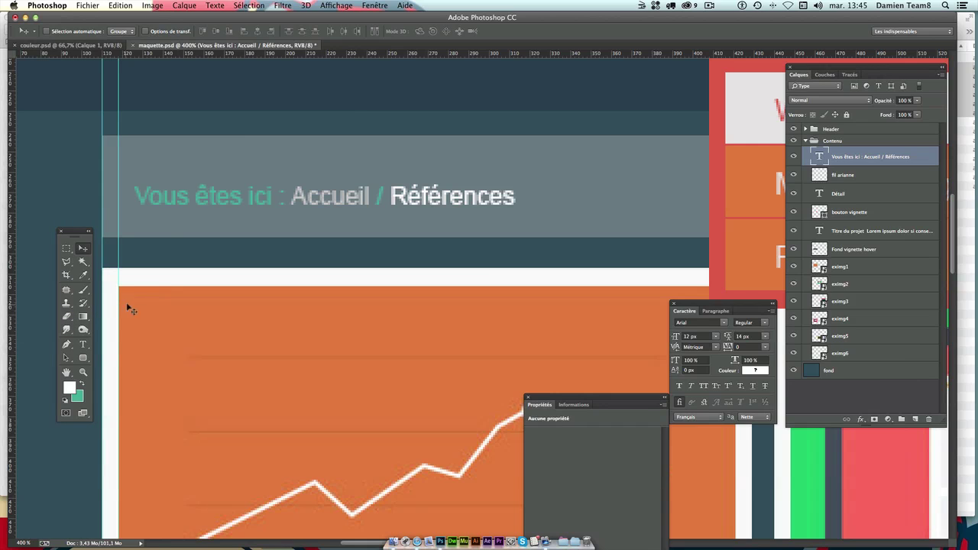
drag(266, 200, 249, 201)
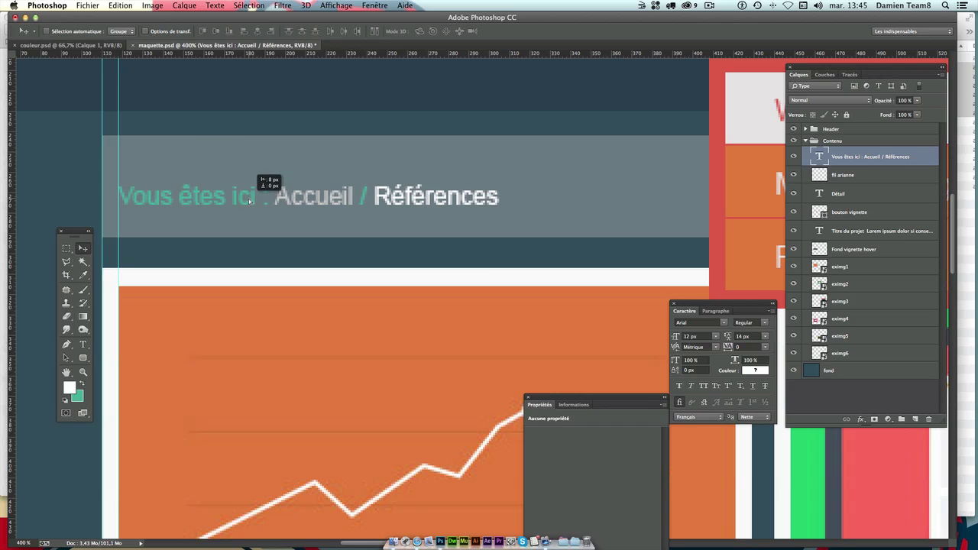
key(ctrl+minus)
key(ctrl+minus)
key(ctrl+minus)
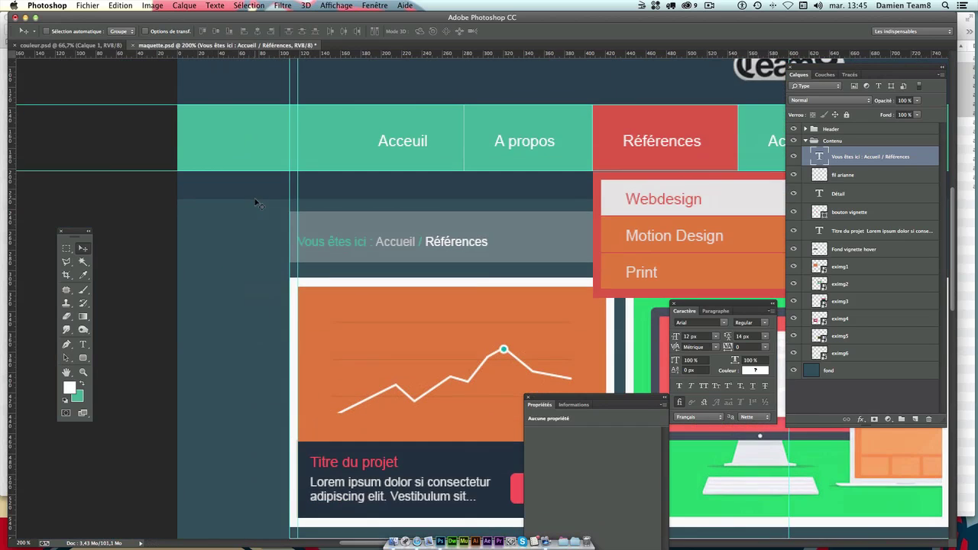
drag(533, 201, 336, 202)
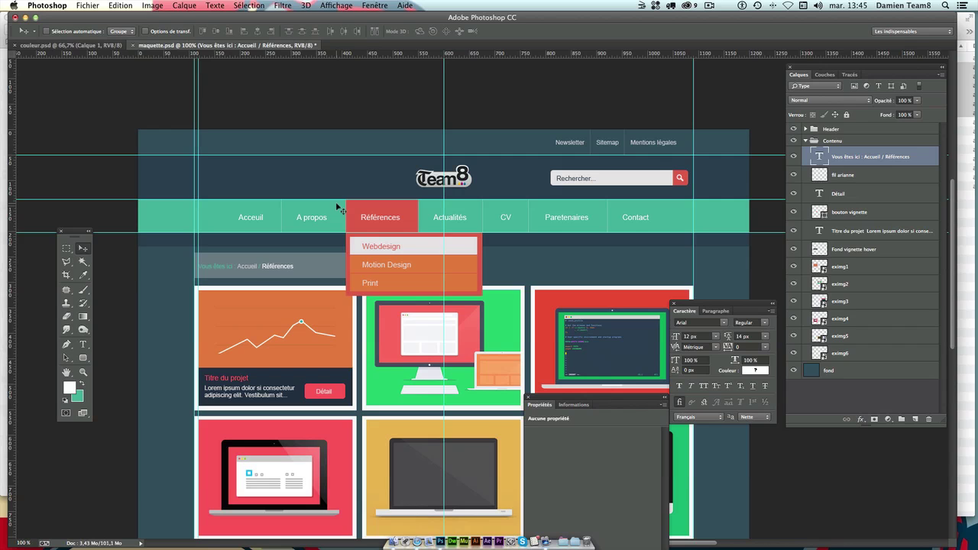
drag(408, 225, 315, 185)
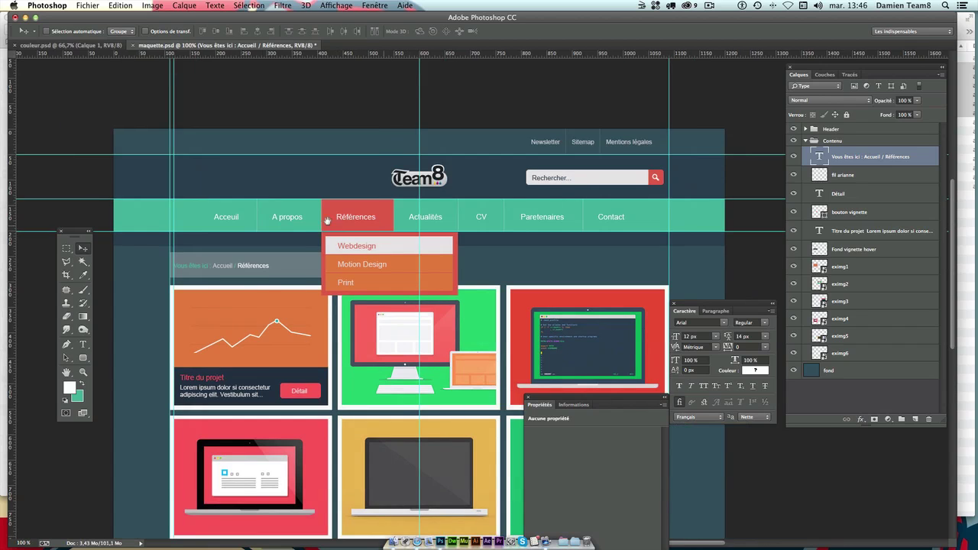
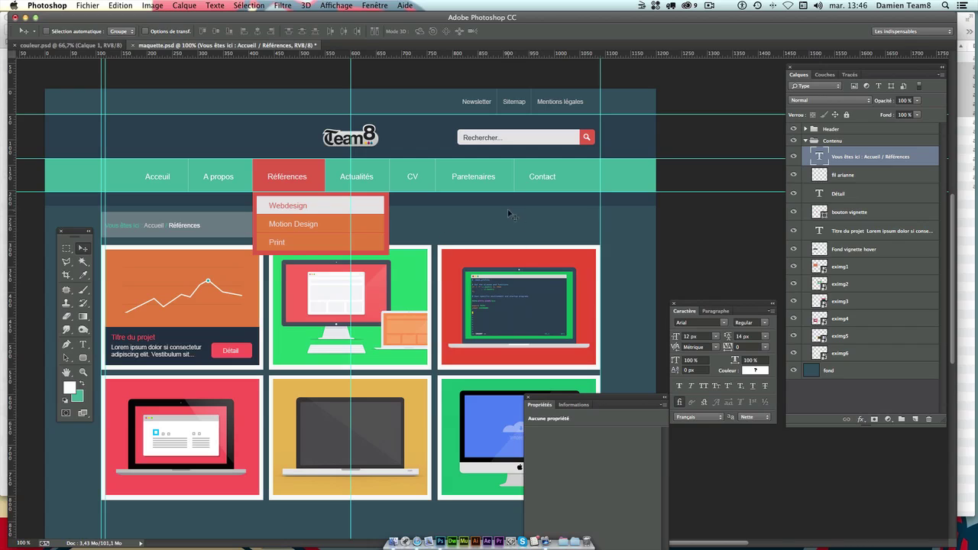
- Duplicate the fil arianne bar 450 px to the right, set the copy to 100 % opacity, and load its selection
click(860, 174)
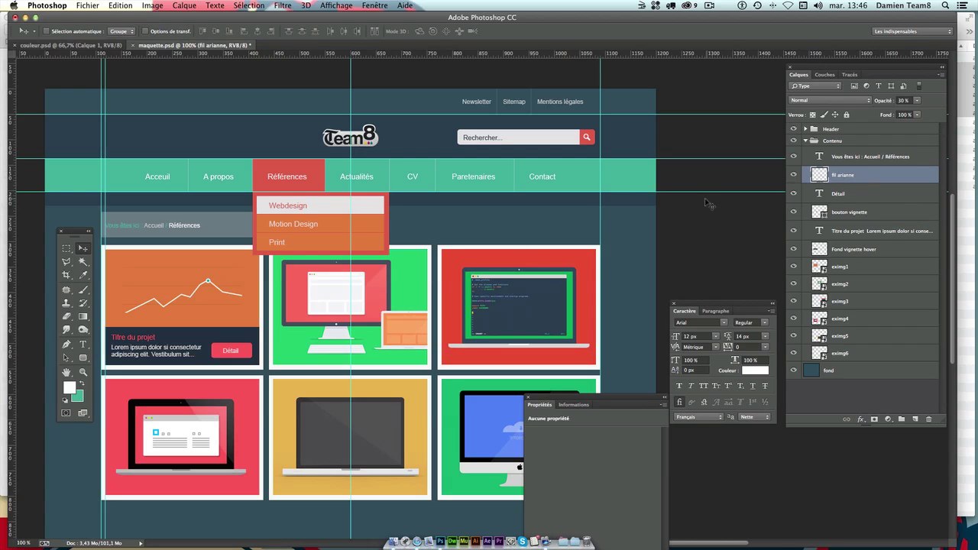
drag(96, 229, 462, 229)
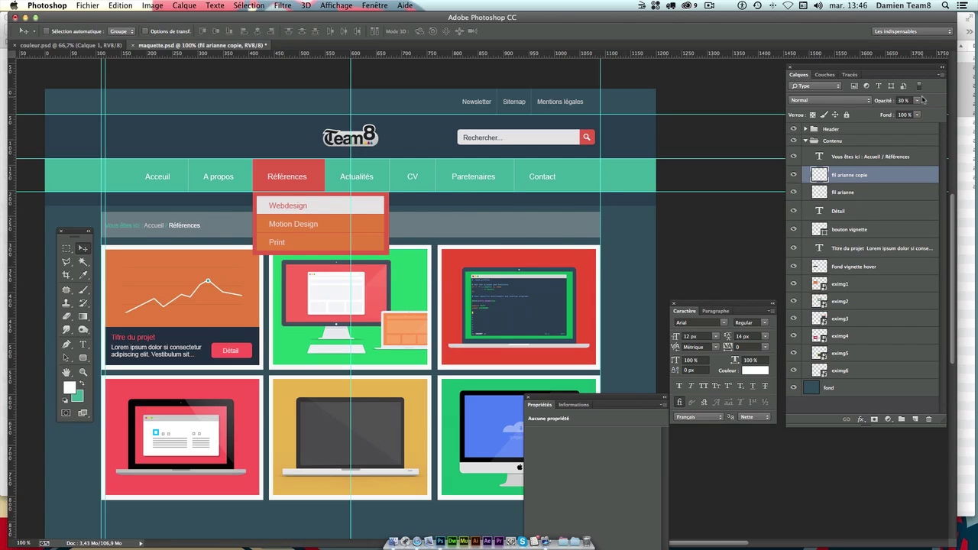
click(917, 100)
drag(903, 117, 973, 113)
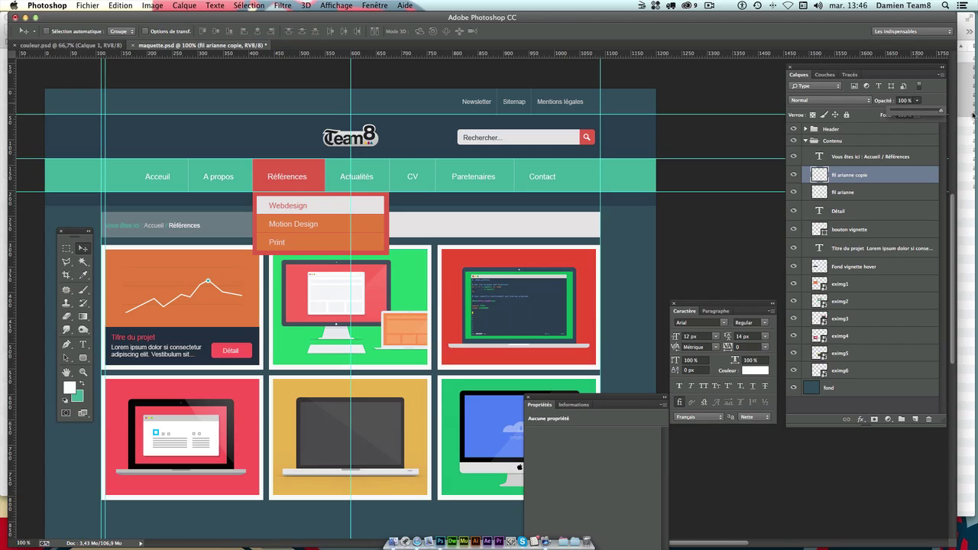
click(840, 182)
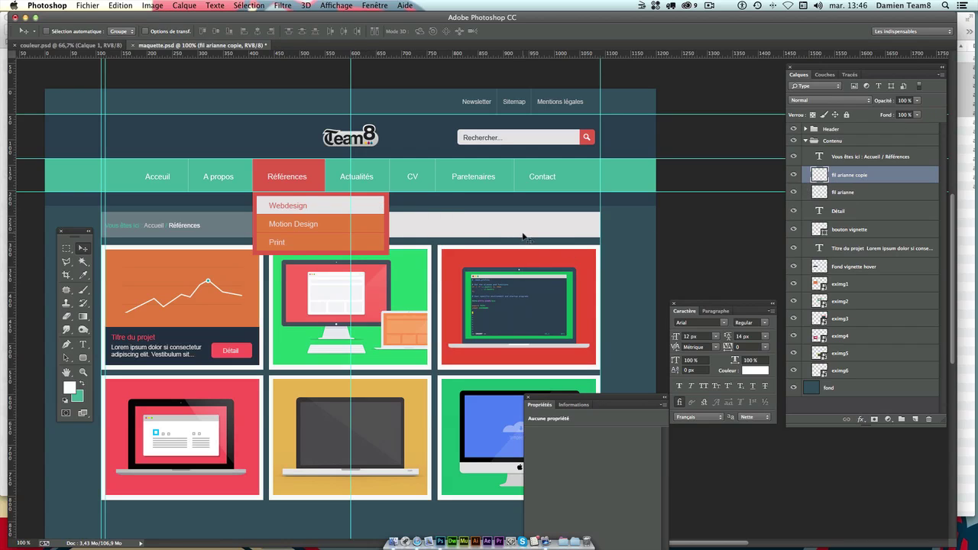
super+click(819, 178)
- Fill the selected copied strip with light grey #d3d3d3 and deselect
click(70, 388)
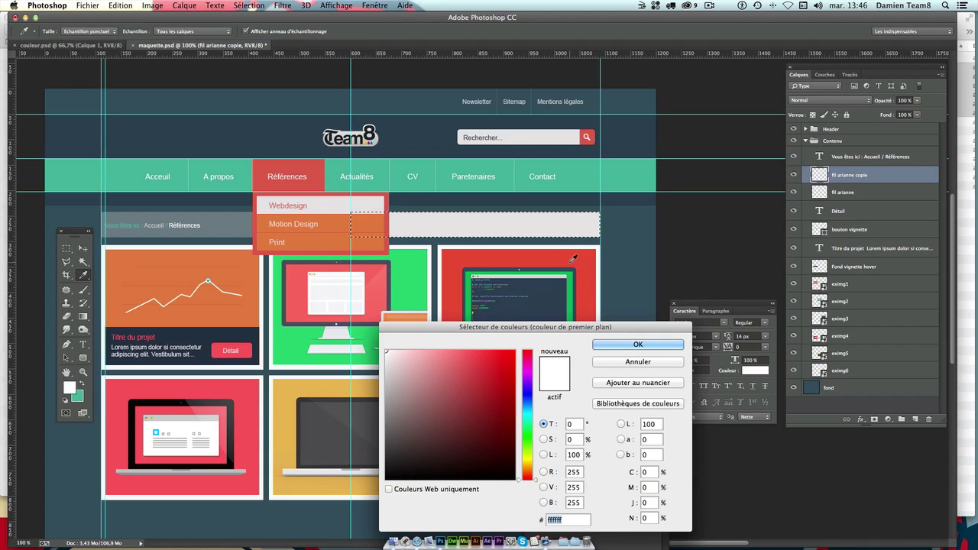
text(d3)
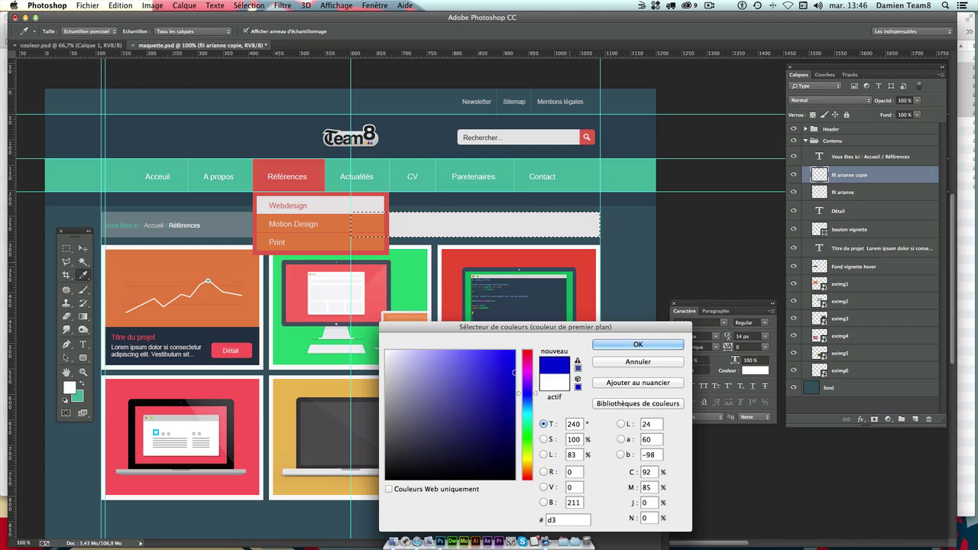
text(d3d3)
key(Return)
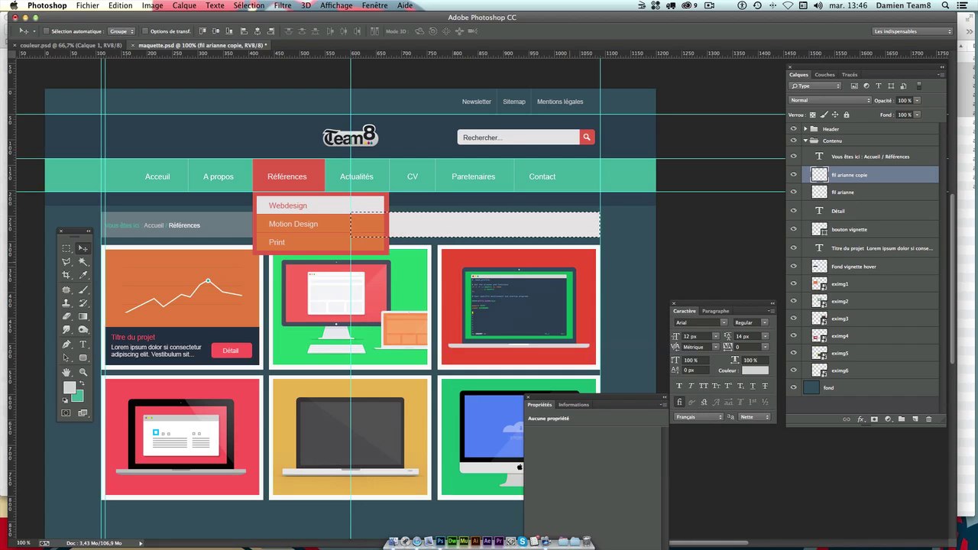
key(shift+BackSpace)
key(Return)
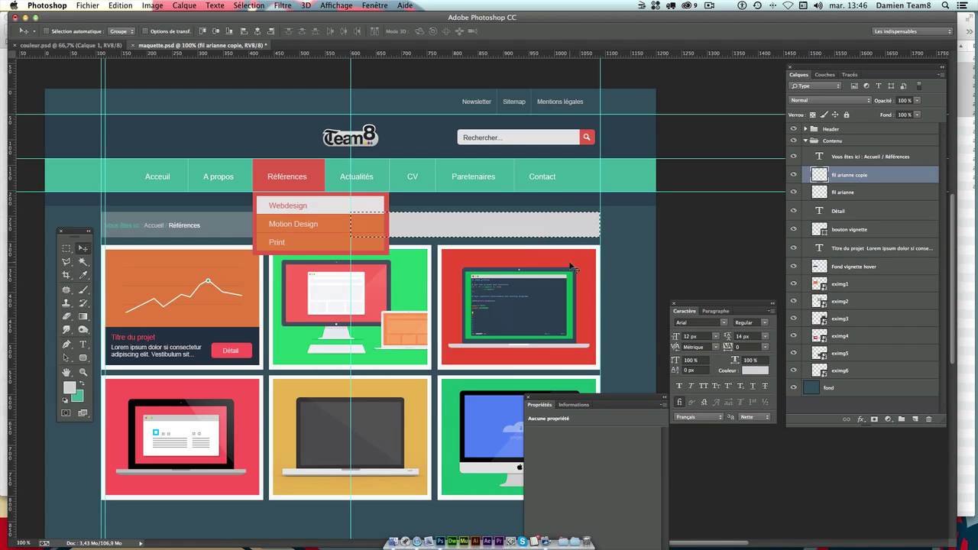
key(super+d)
key(super+z)
key(super+c)
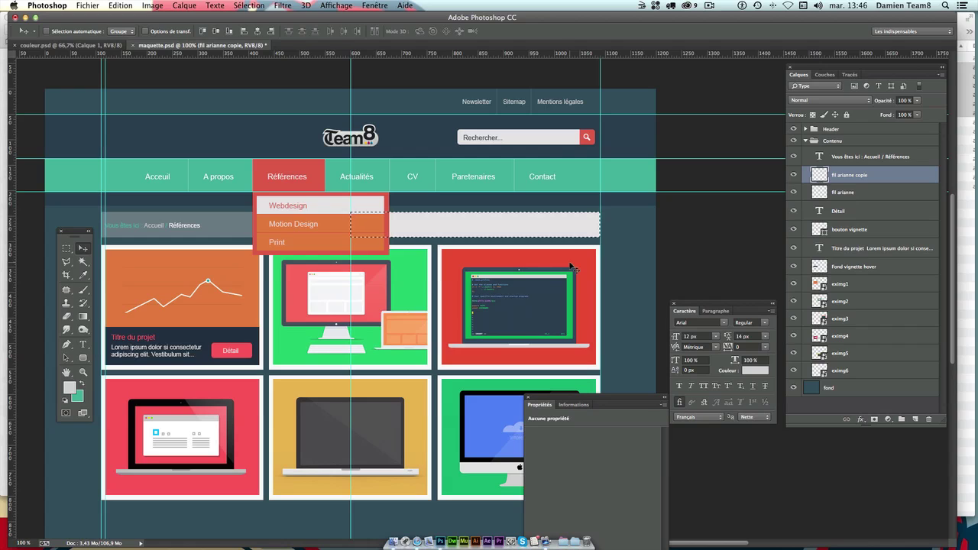
key(super+c)
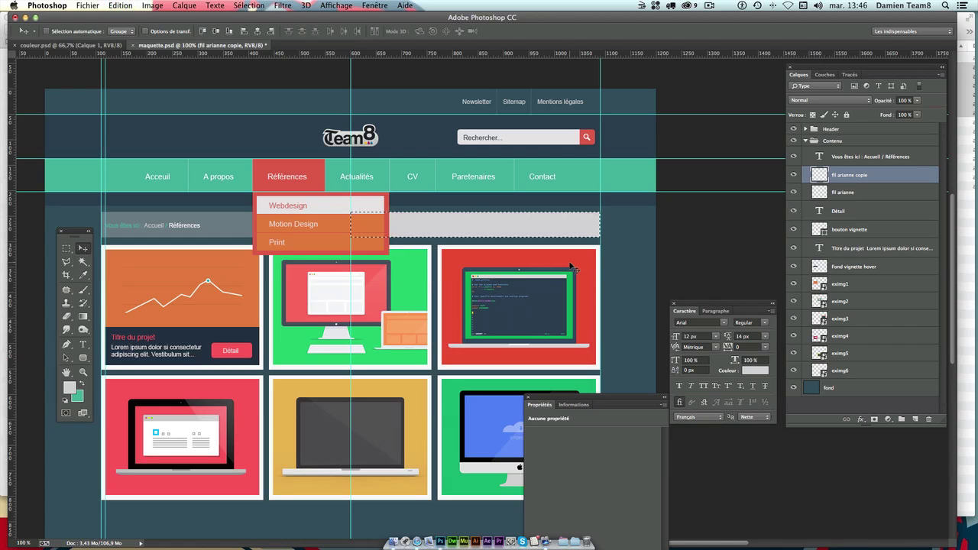
key(super+d)
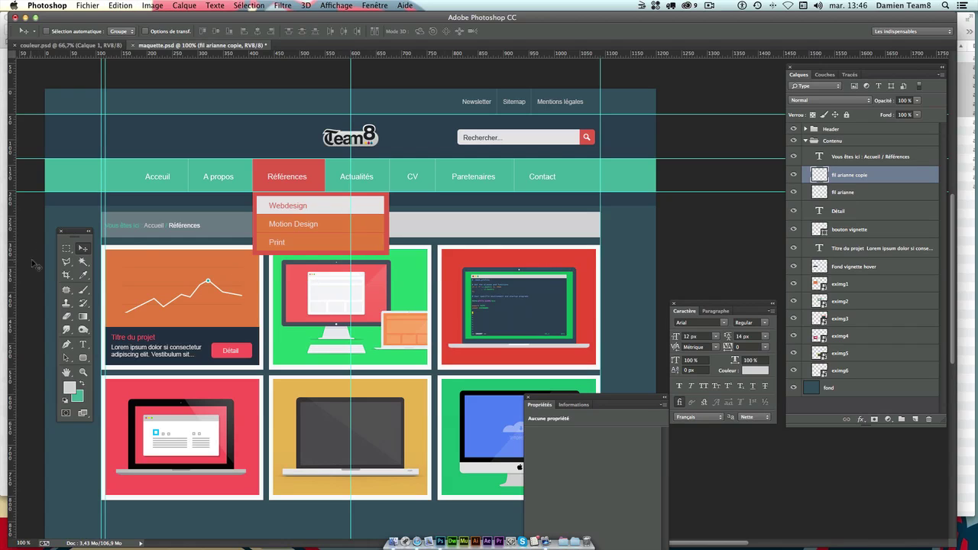
- Rename the copied bar's layer to 'fond filtre'
double_click(838, 176)
text(fi)
text(ltre)
key(Return)
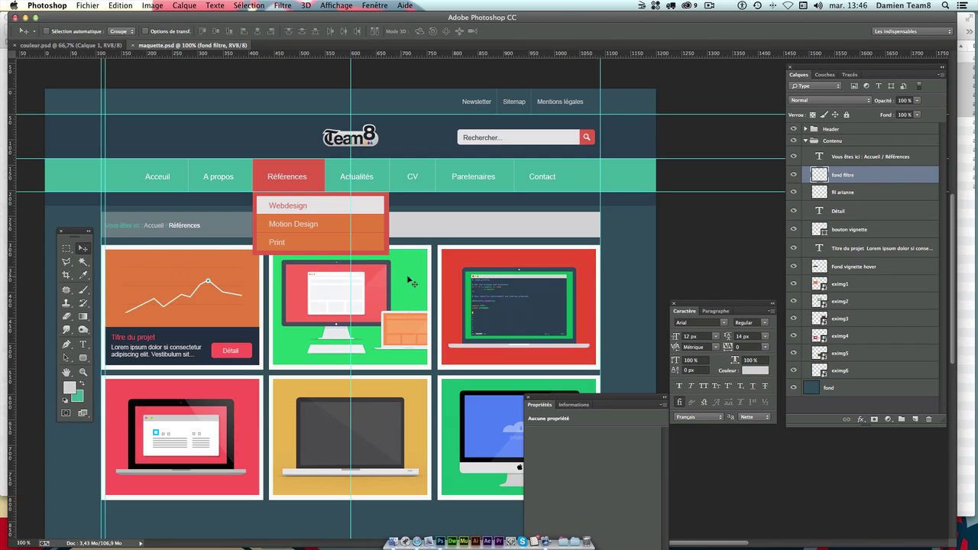
drag(433, 240, 438, 233)
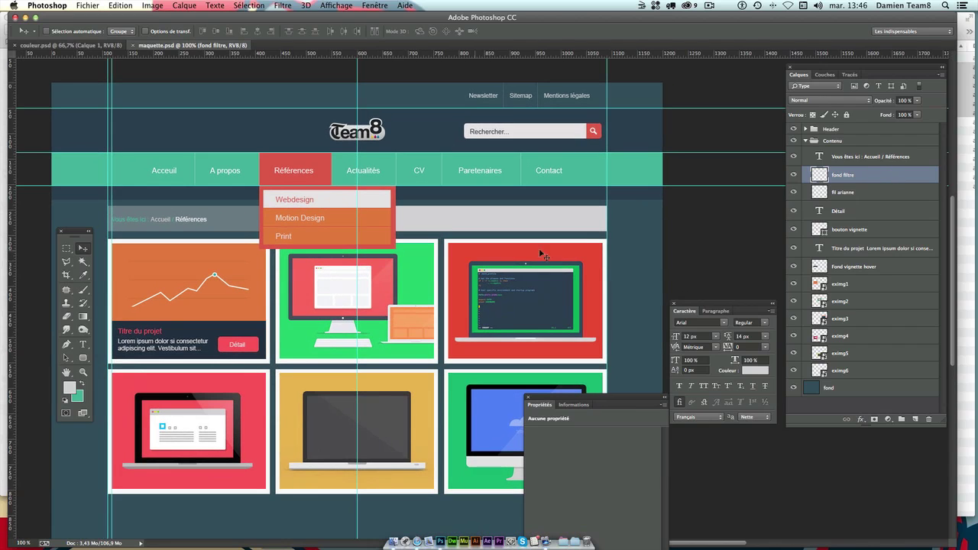
- With the Rounded Rectangle tool, enter a width of 130 px and a height of 85 px
click(84, 359)
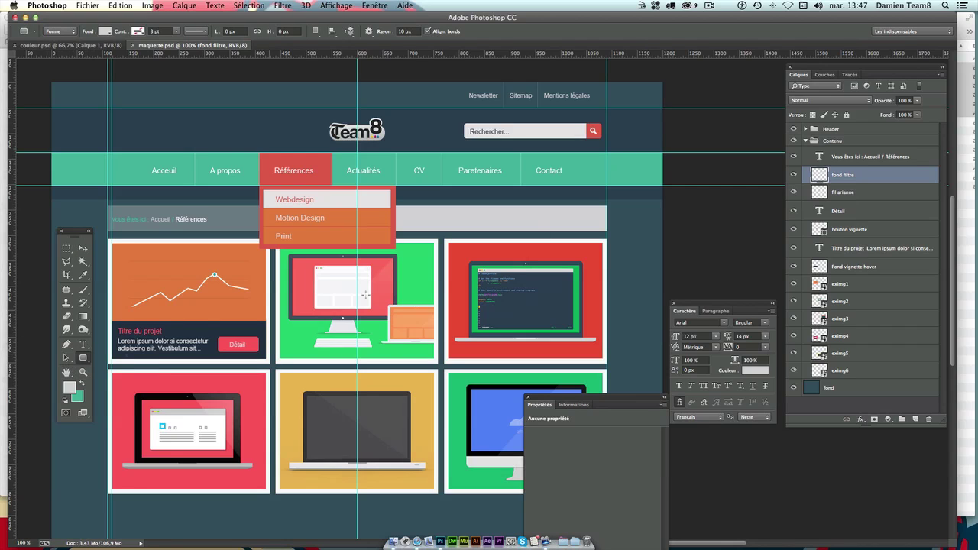
drag(83, 358, 150, 361)
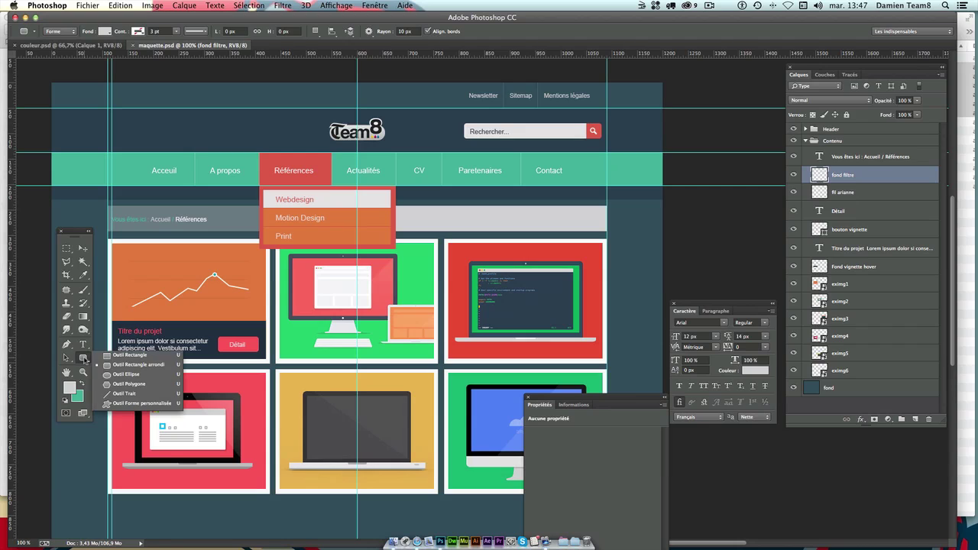
click(144, 365)
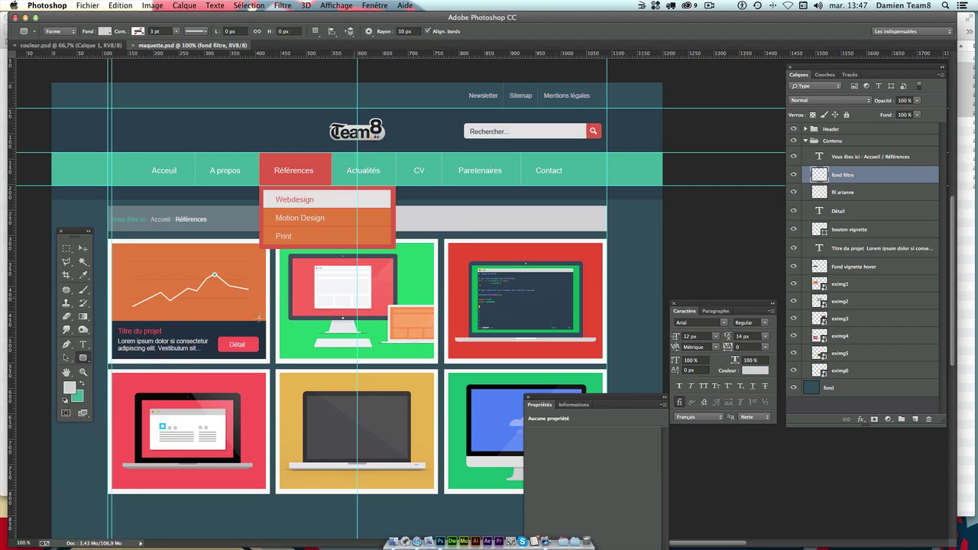
click(494, 222)
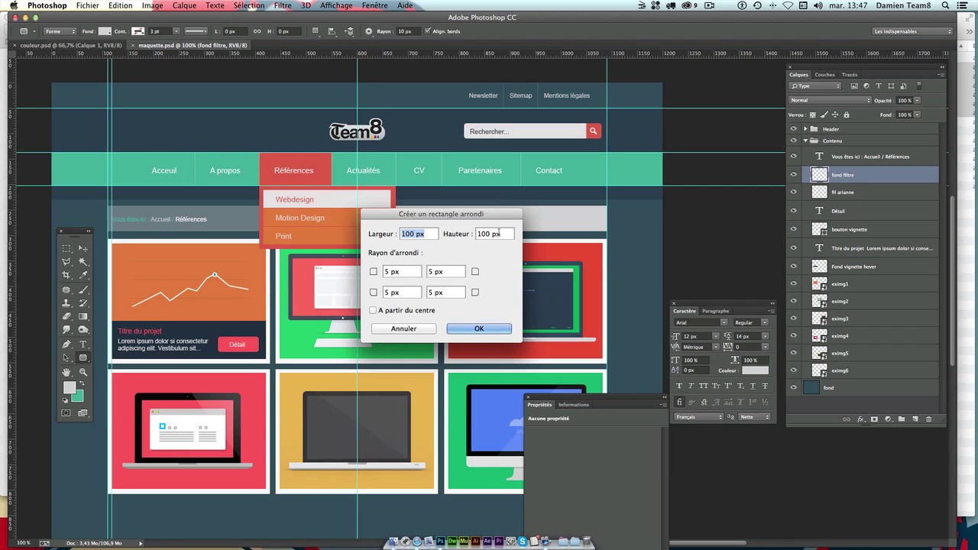
key(Tab)
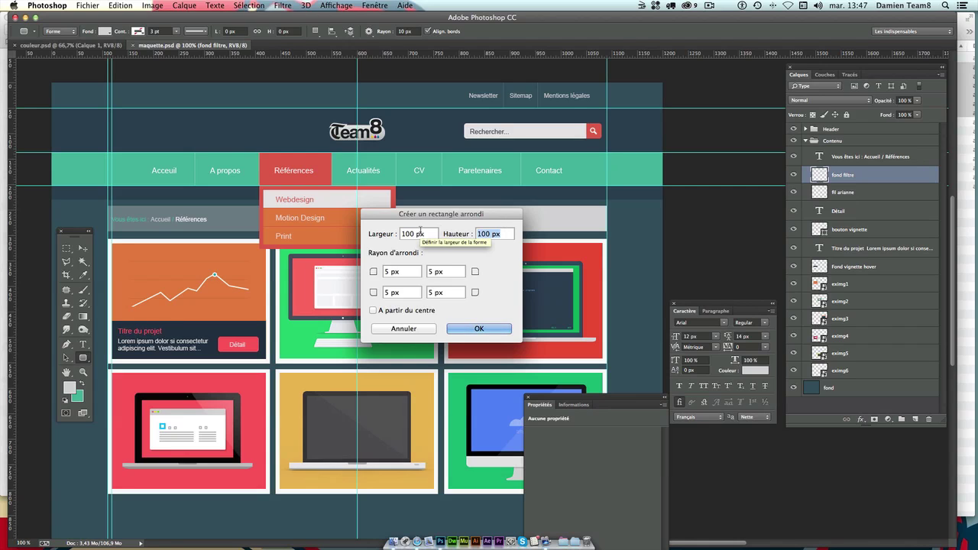
text(85)
key(Tab)
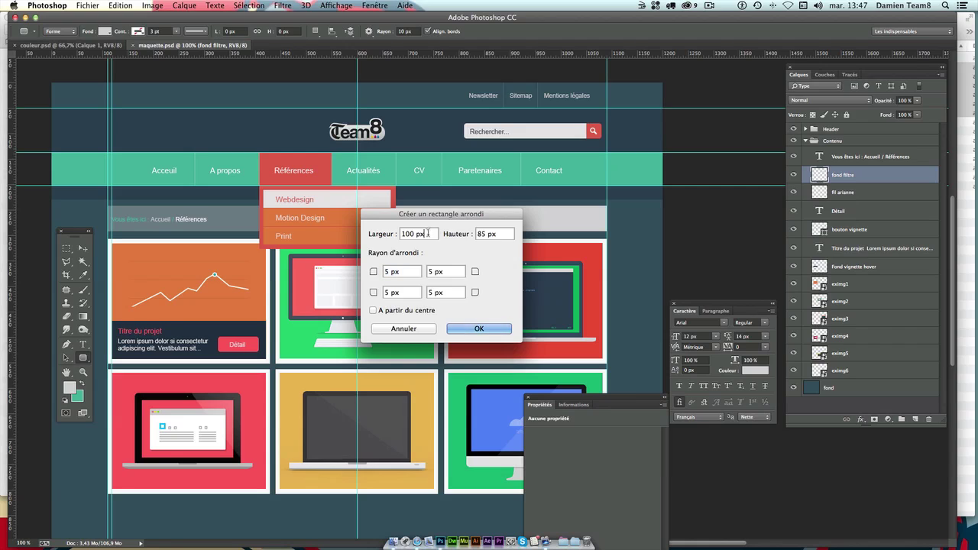
click(417, 234)
text(1)
text(29)
key(BackSpace)
key(BackSpace)
text(30)
- Set all four corner radii to 10 px and create the rounded rectangle
double_click(398, 271)
text(10)
key(Tab)
text(10)
key(Tab)
text(10)
key(Tab)
text(1)
text(0)
key(Tab)
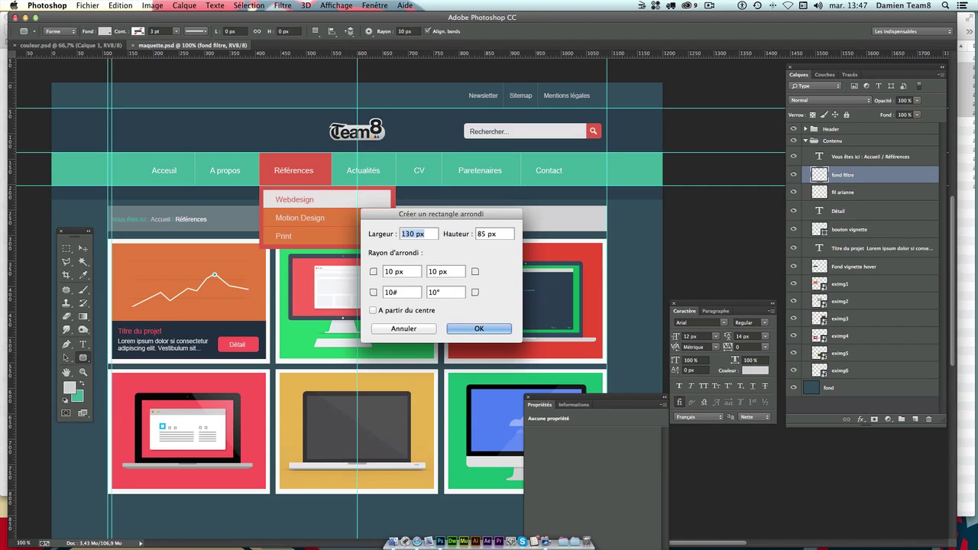
key(BackSpace)
click(474, 328)
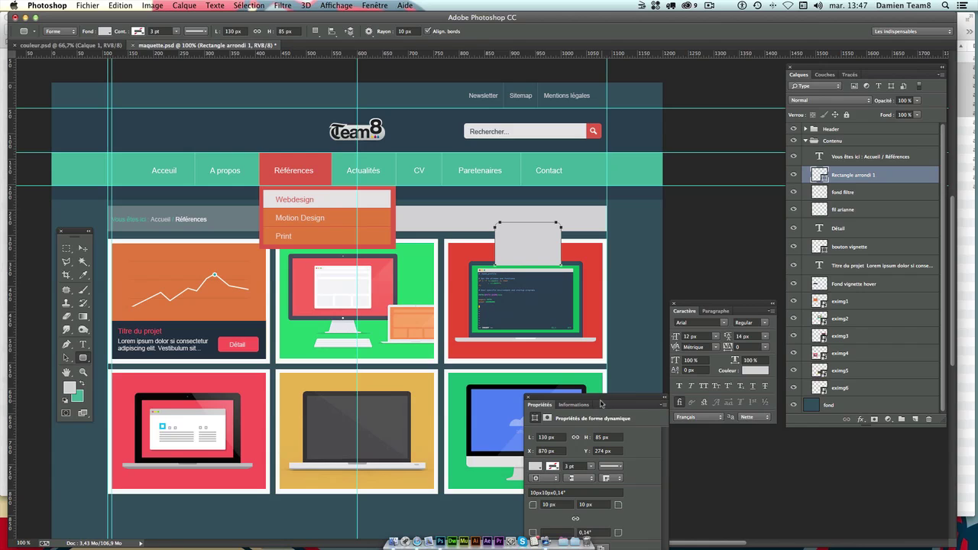
- Set the lower-left and lower-right corner radii of the shape to 10 px in Properties
drag(602, 403, 315, 311)
click(283, 441)
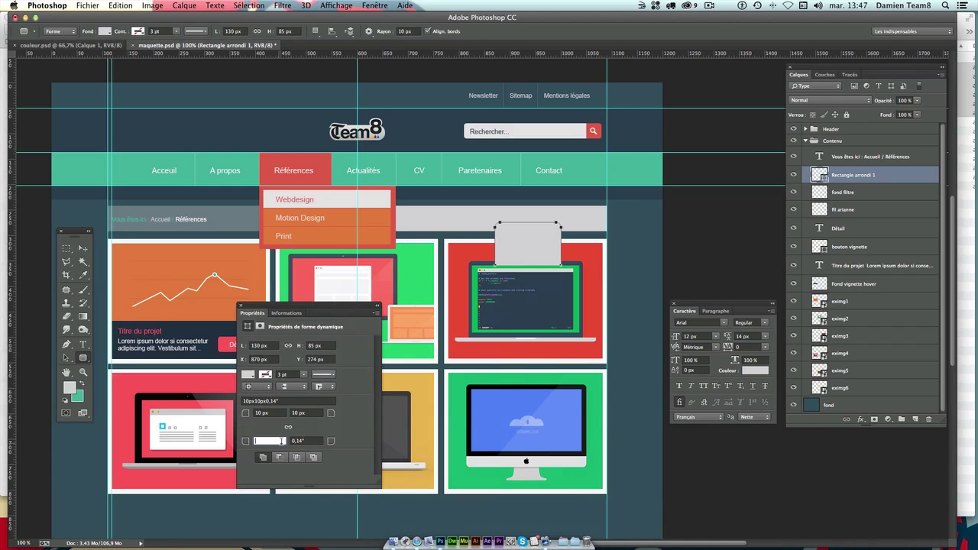
text(10)
key(Tab)
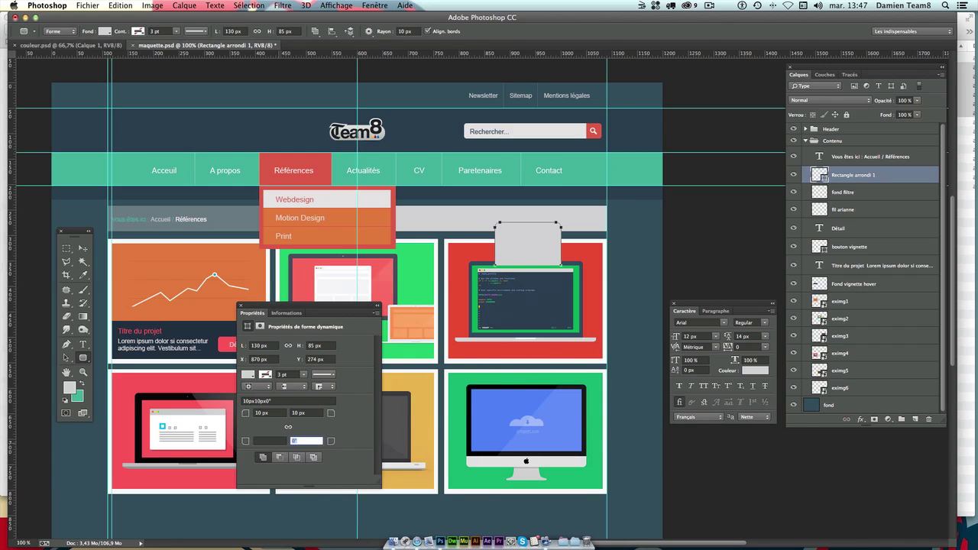
click(274, 441)
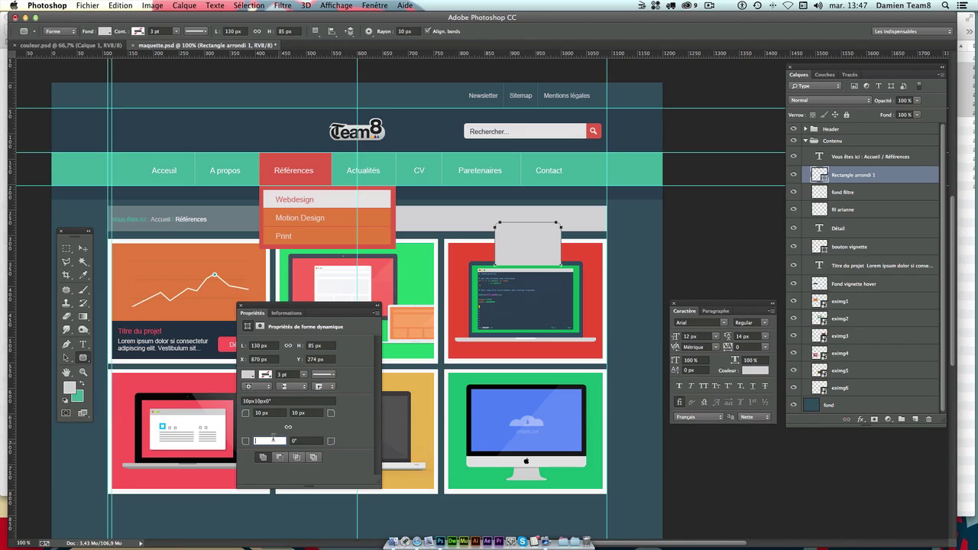
text(10)
key(Tab)
text(10)
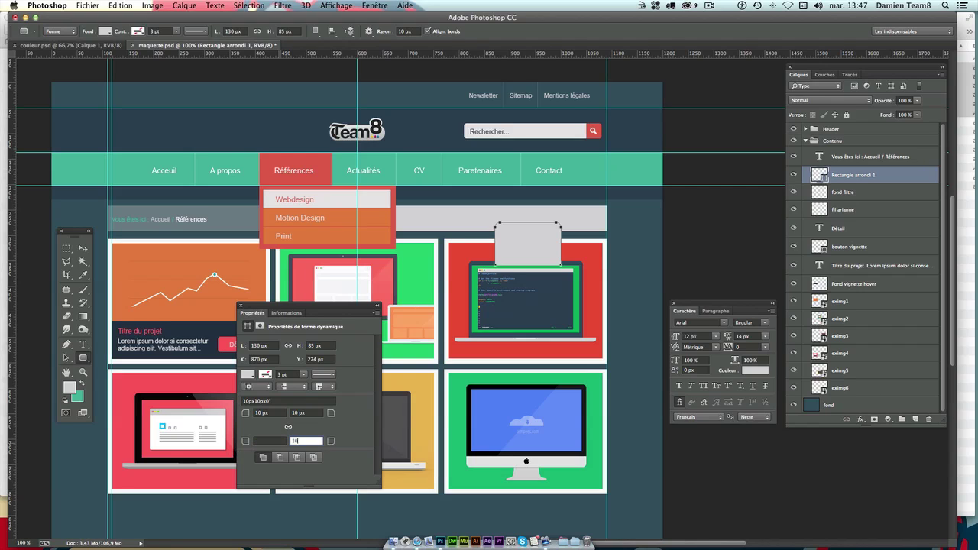
key(Tab)
click(278, 439)
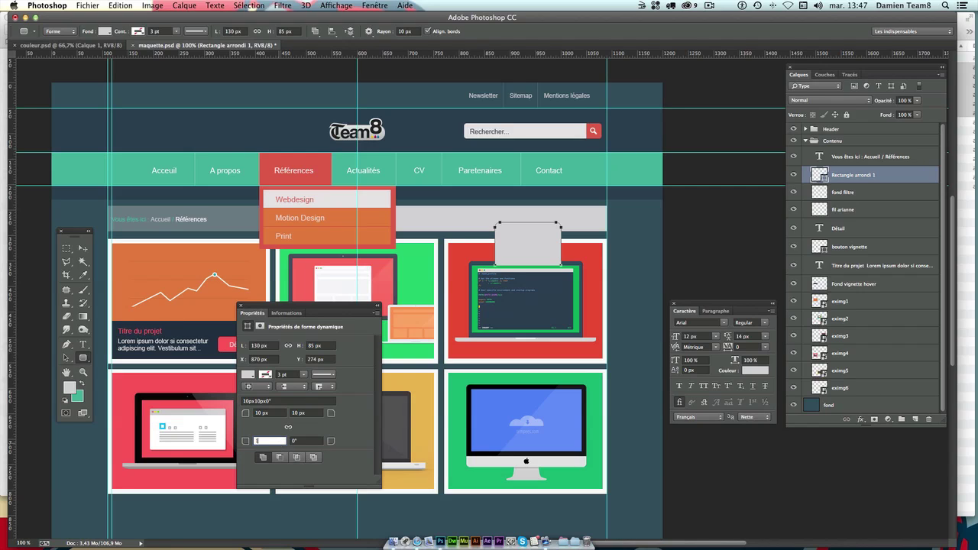
text(10)
key(Tab)
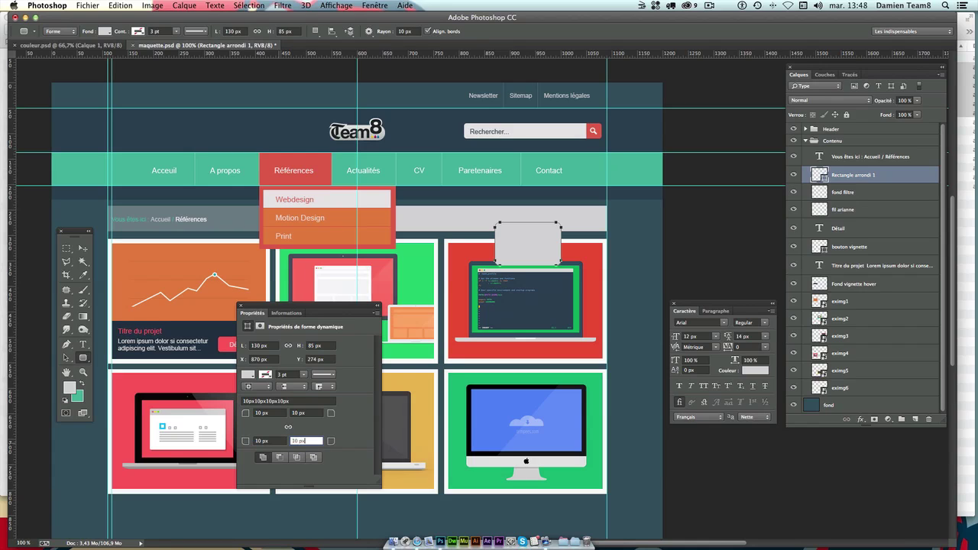
key(Tab)
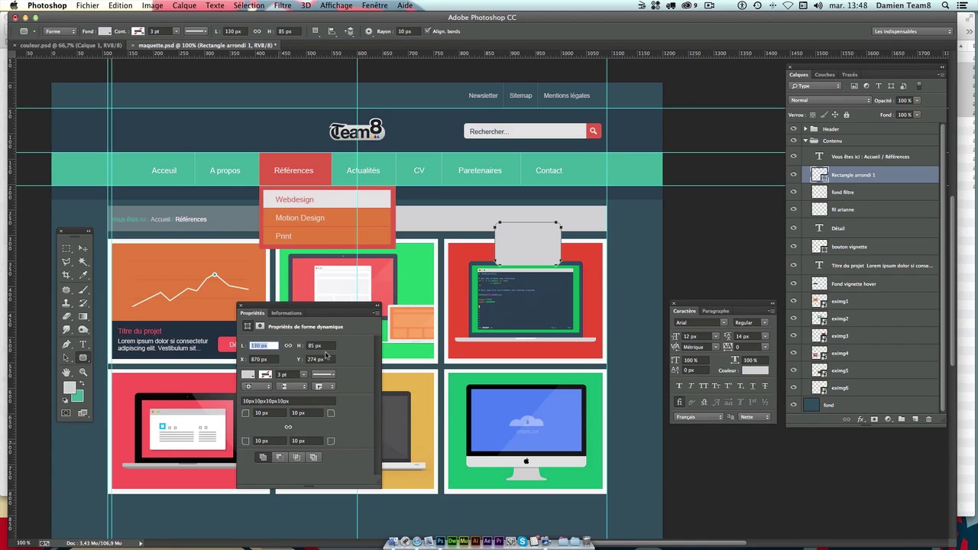
- Resize the rounded rectangle to 85 × 30 px and bring up its fill colour options
click(328, 346)
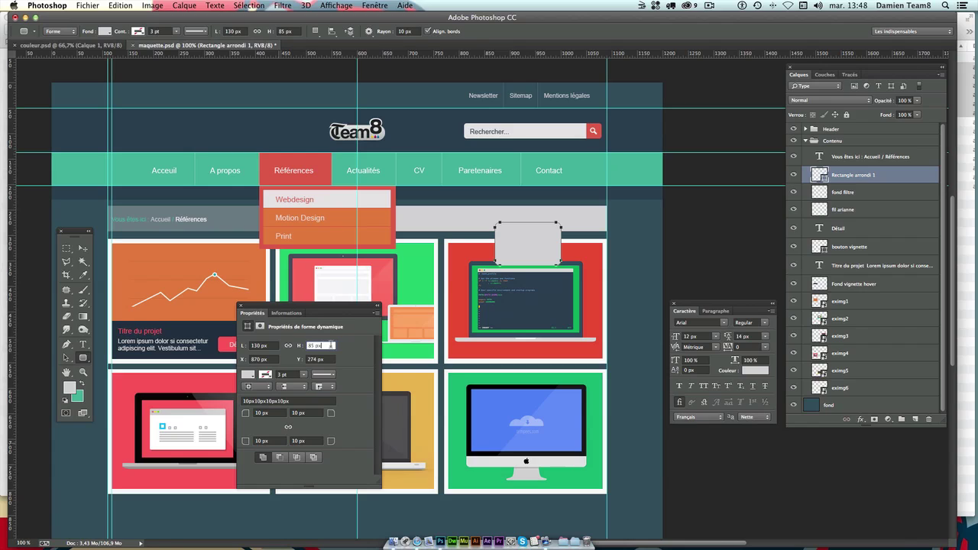
click(269, 346)
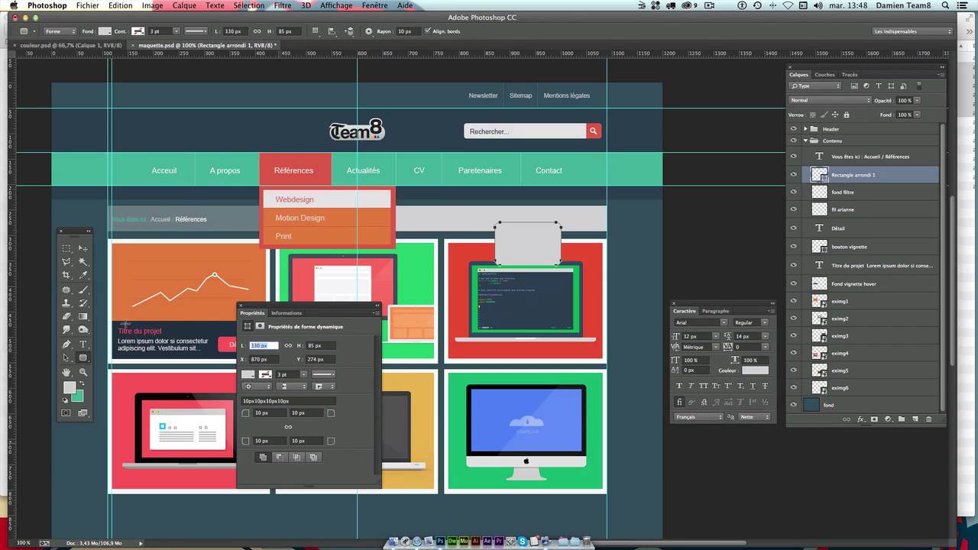
text(4)
key(Tab)
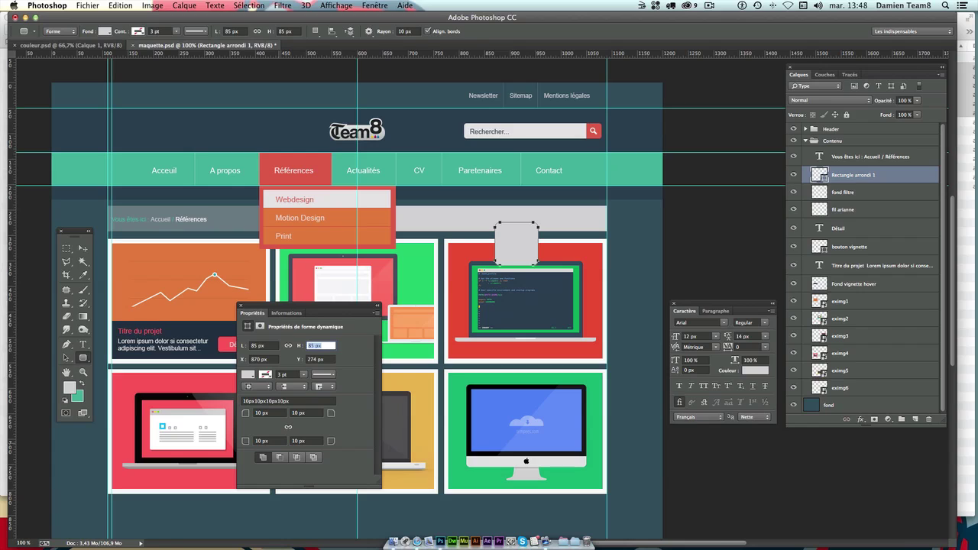
text(30)
key(Tab)
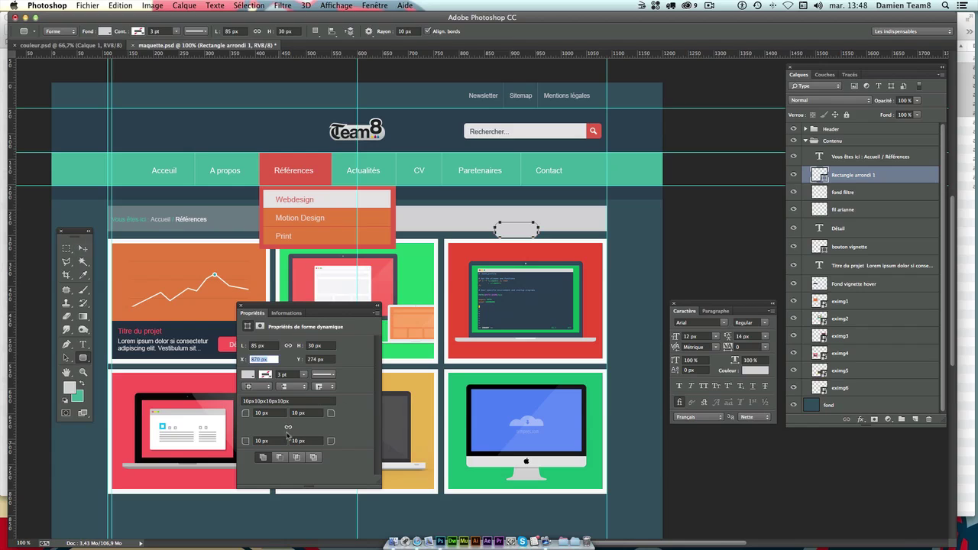
click(252, 376)
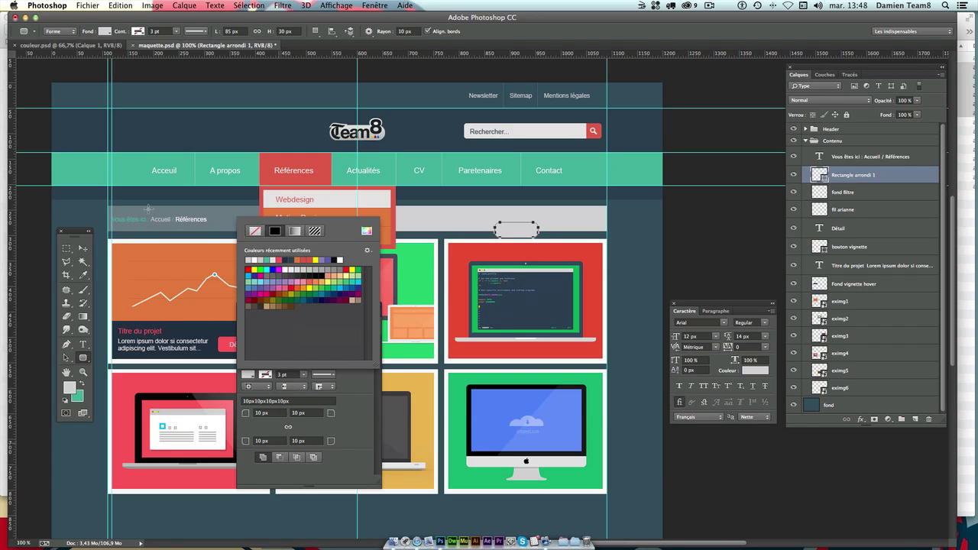
- Fill the rectangle with the header's dark blue 2c3e50 and move it to the breadcrumb bar's right end
click(367, 231)
click(193, 133)
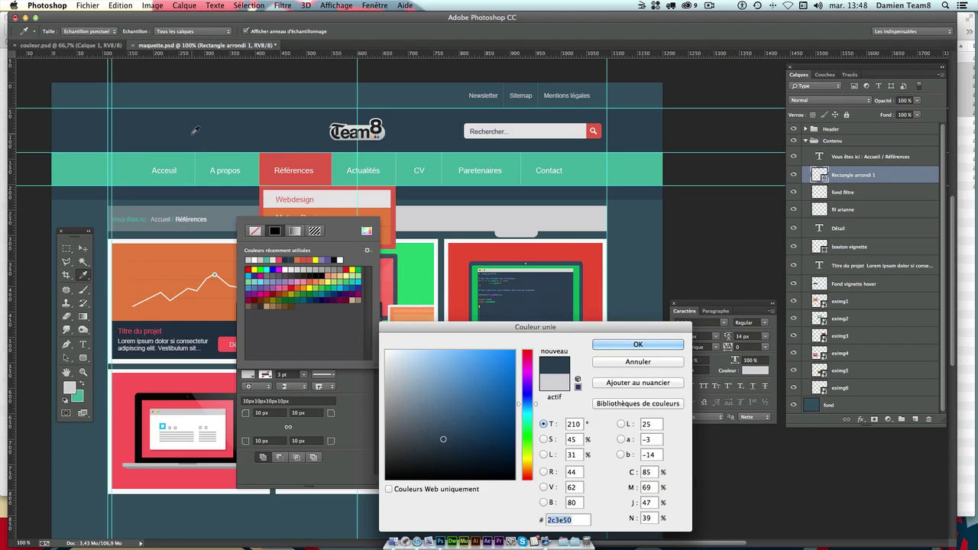
key(Return)
click(82, 249)
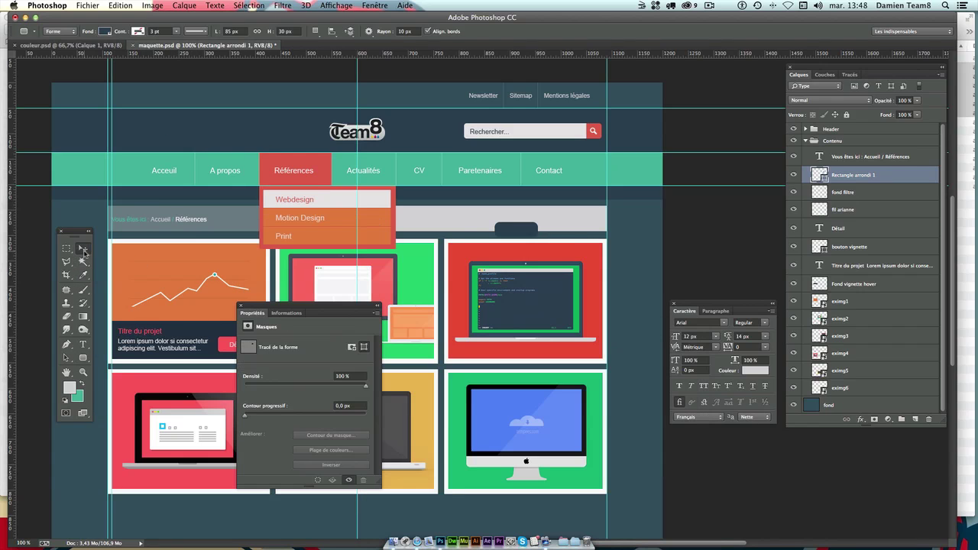
drag(560, 236, 509, 228)
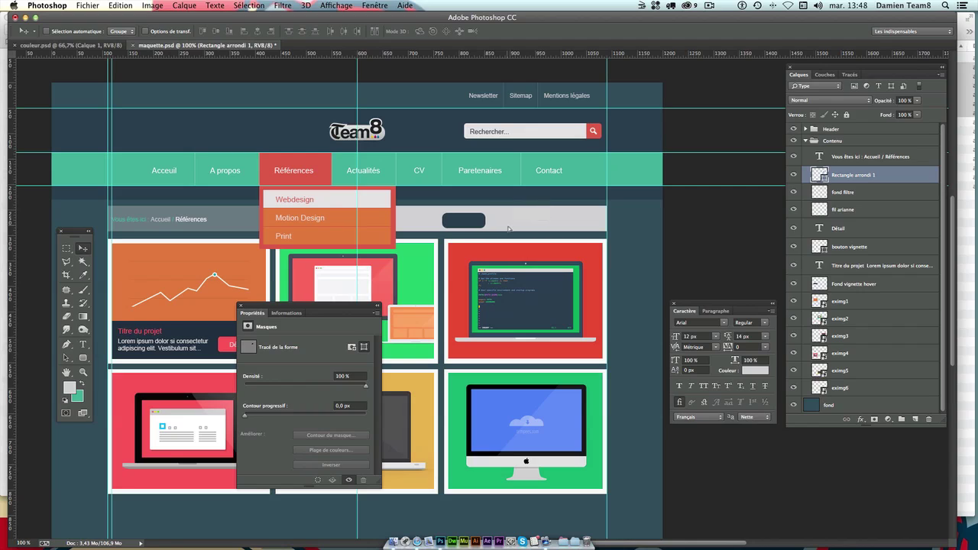
key(Up)
key(Up)
drag(487, 228, 602, 229)
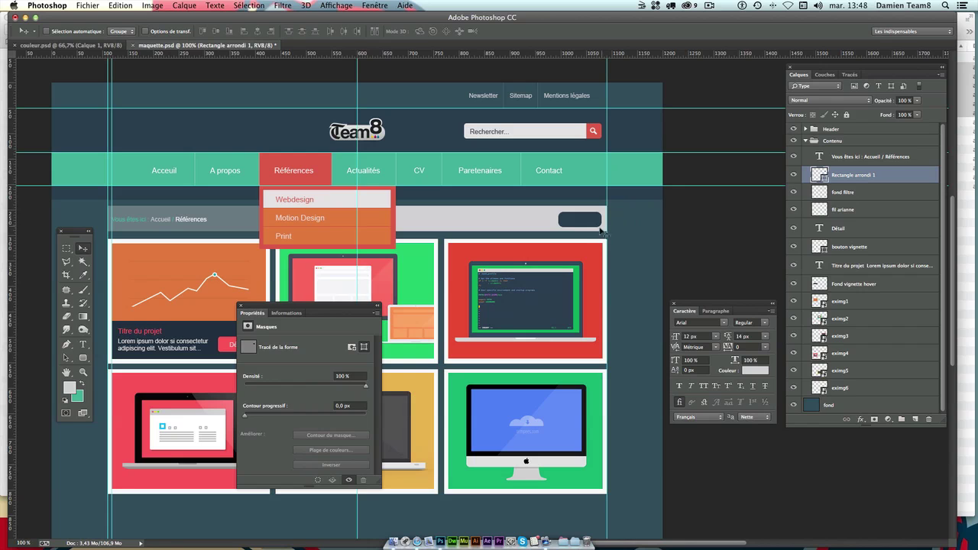
- Add a vertical guide at 1082 px and snap the rectangle's right edge to it, nudging it up 2 px
key(ctrl+plus)
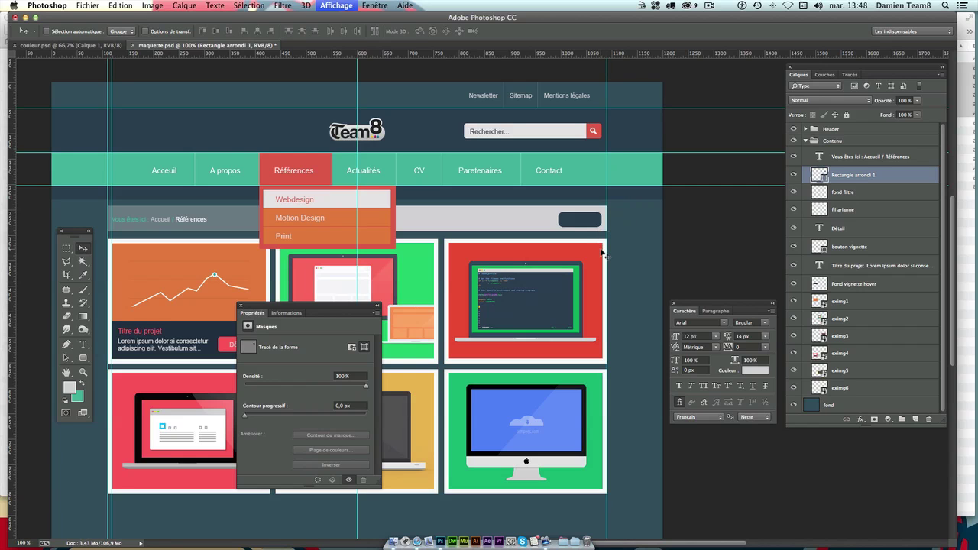
key(ctrl+plus)
key(ctrl+plus)
scroll(343, 247, up, 5)
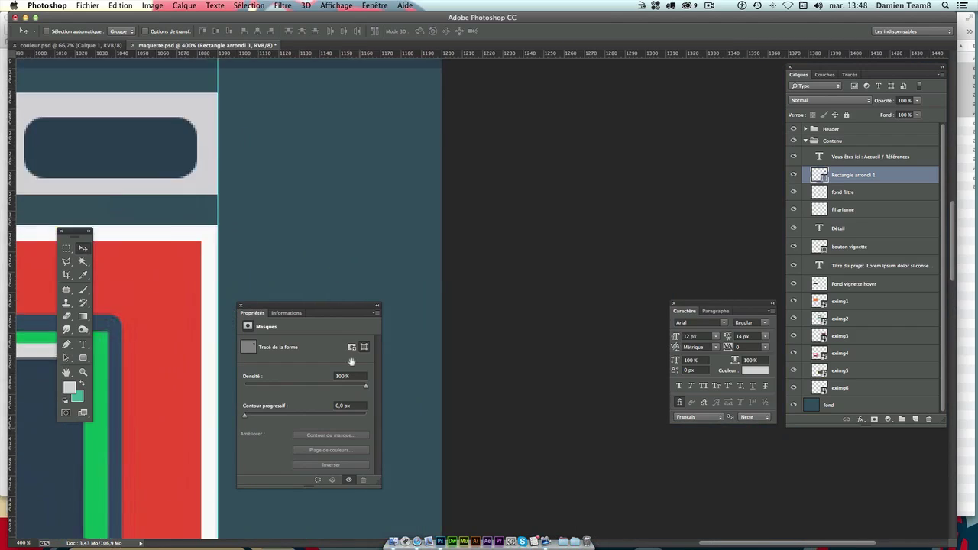
key(ctrl+r)
scroll(358, 221, left, 3)
drag(23, 251, 295, 222)
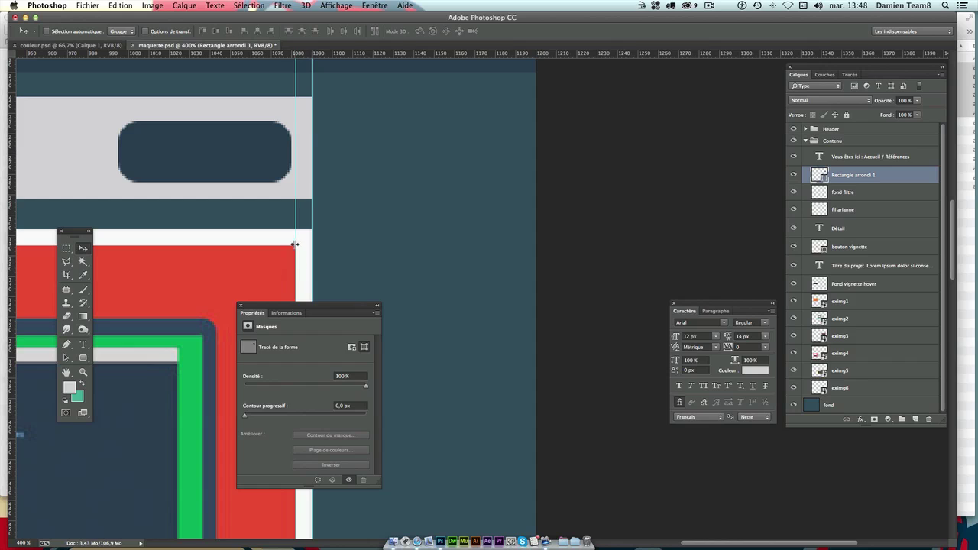
click(229, 149)
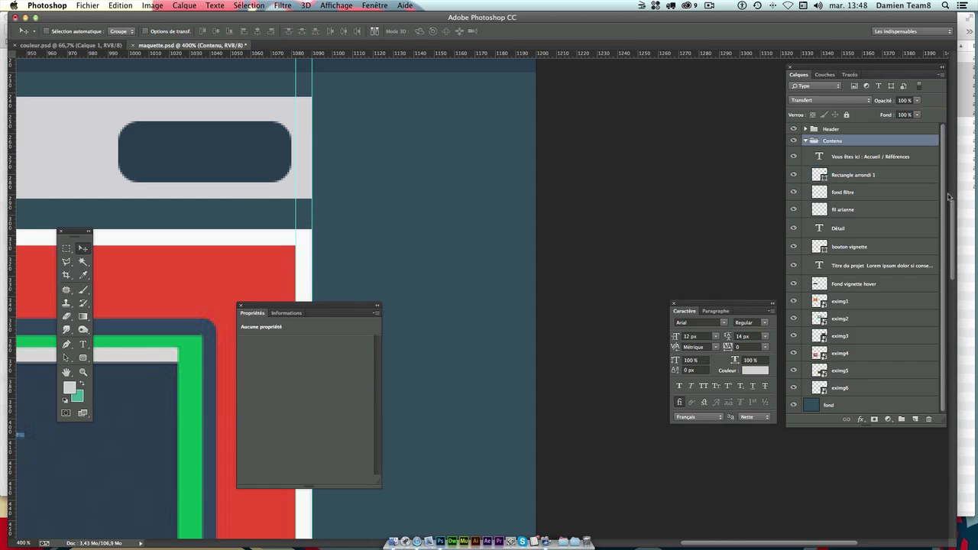
click(879, 178)
drag(274, 145, 290, 146)
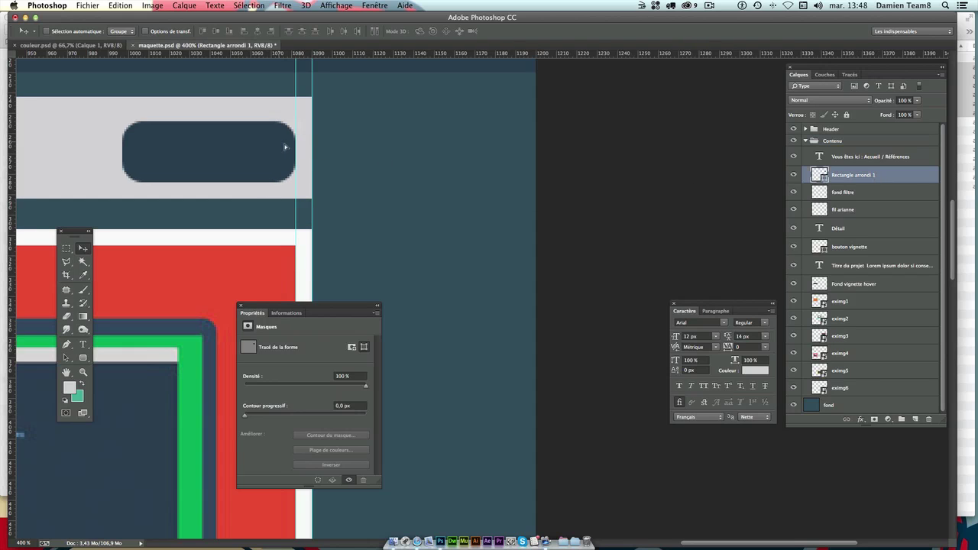
key(Up)
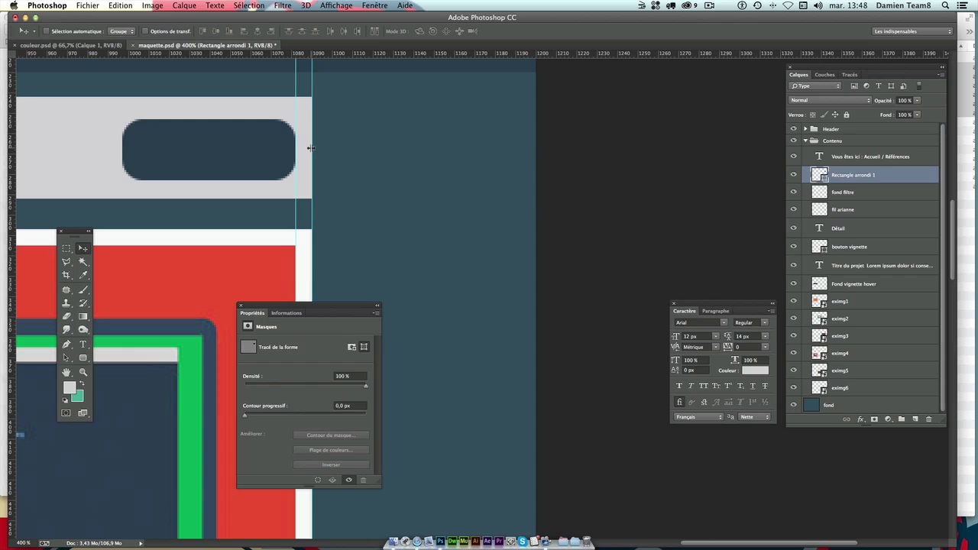
key(Up)
- Nudge the recherche blanc search field one pixel to the right
key(ctrl+minus)
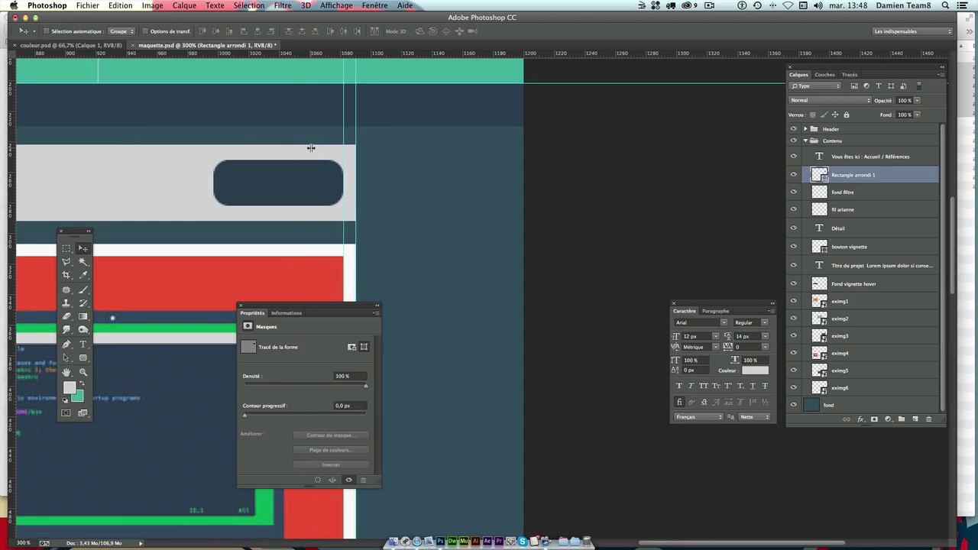
key(ctrl+minus)
key(ctrl+minus)
scroll(311, 134, left, 5)
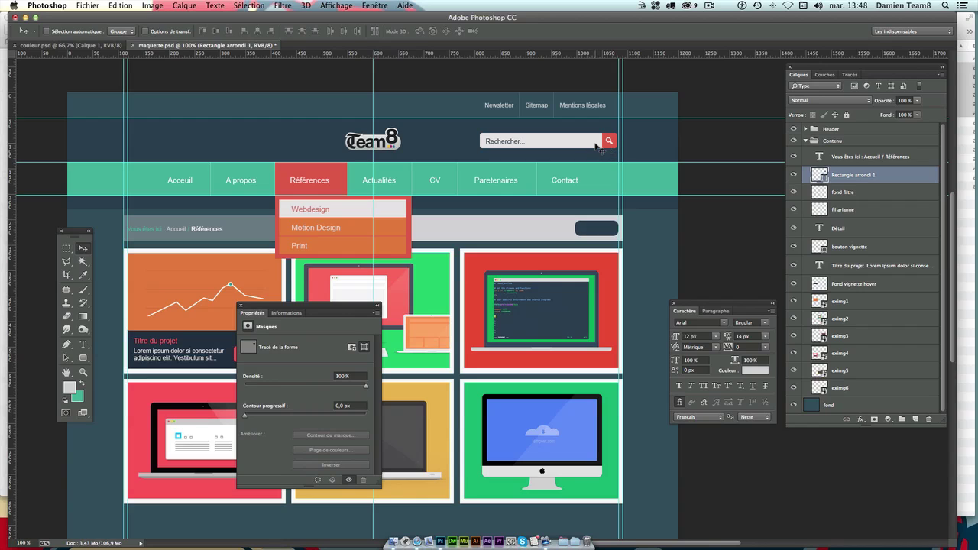
click(598, 147)
click(807, 131)
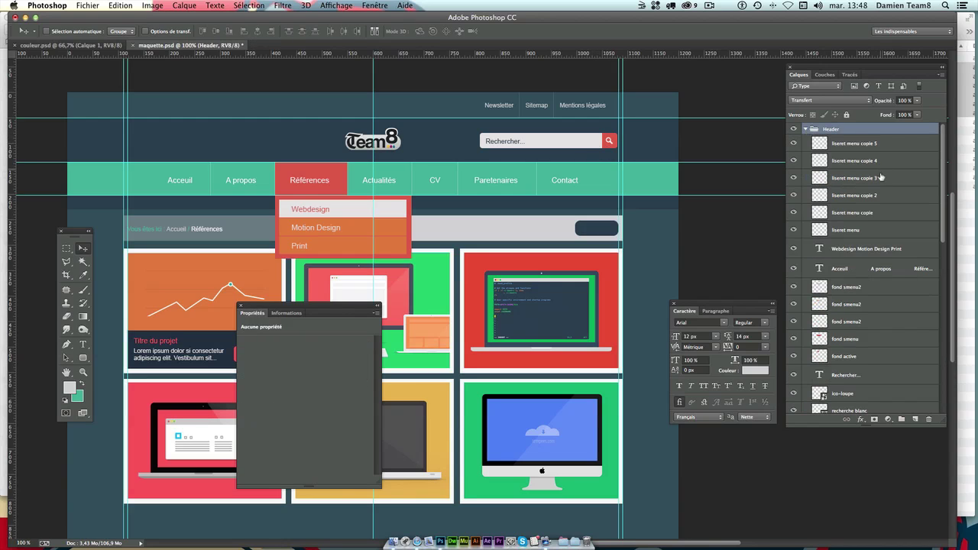
click(858, 159)
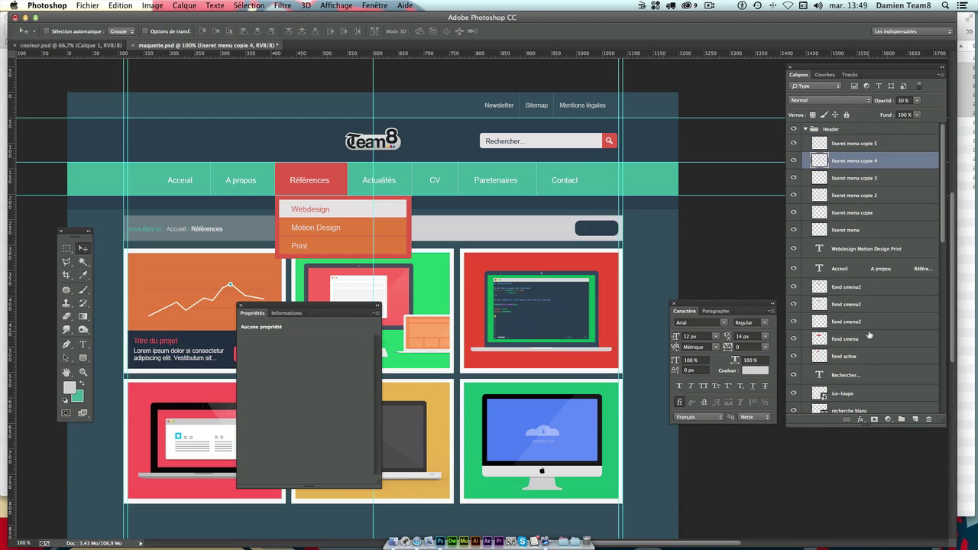
click(869, 336)
scroll(869, 328, down, 2)
click(872, 365)
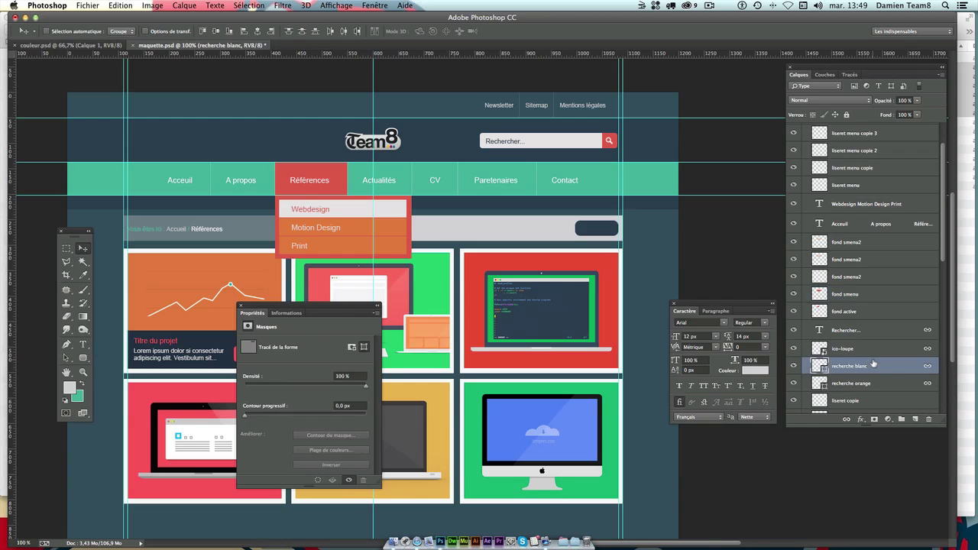
key(Right)
- Shift the Newsletter, Sitemap, Mentions légales text and its liseret dividers slightly right
scroll(829, 302, up, 2)
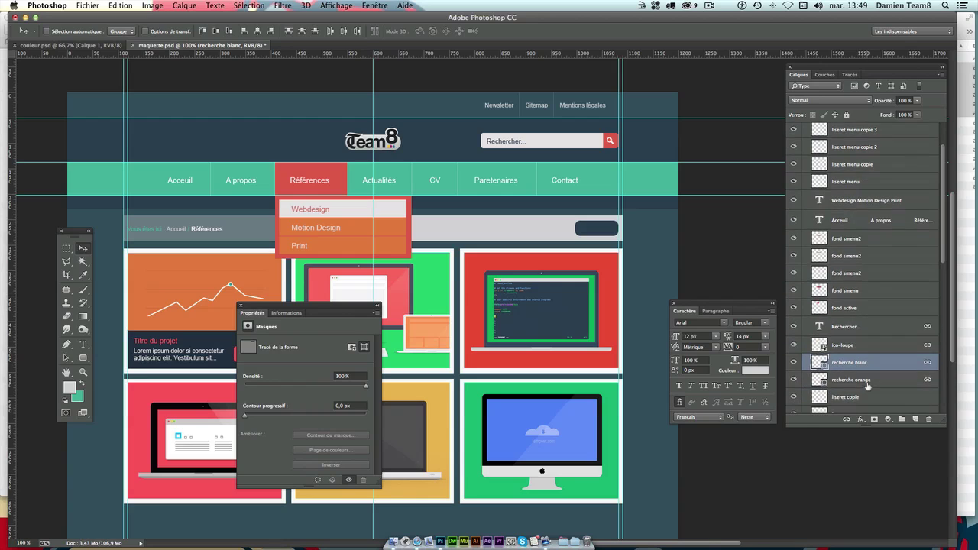
scroll(869, 388, down, 2)
scroll(867, 390, down, 2)
click(868, 382)
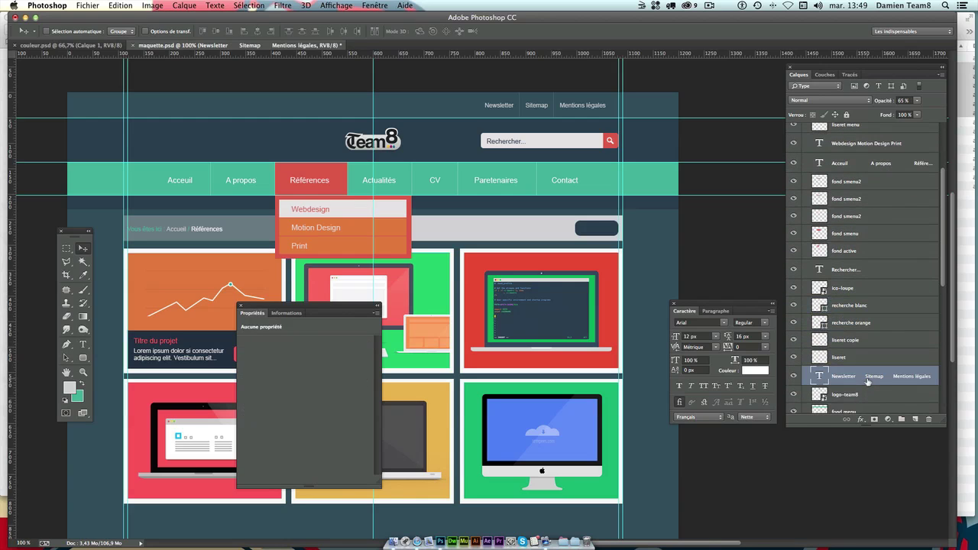
shift+click(862, 357)
shift+click(844, 340)
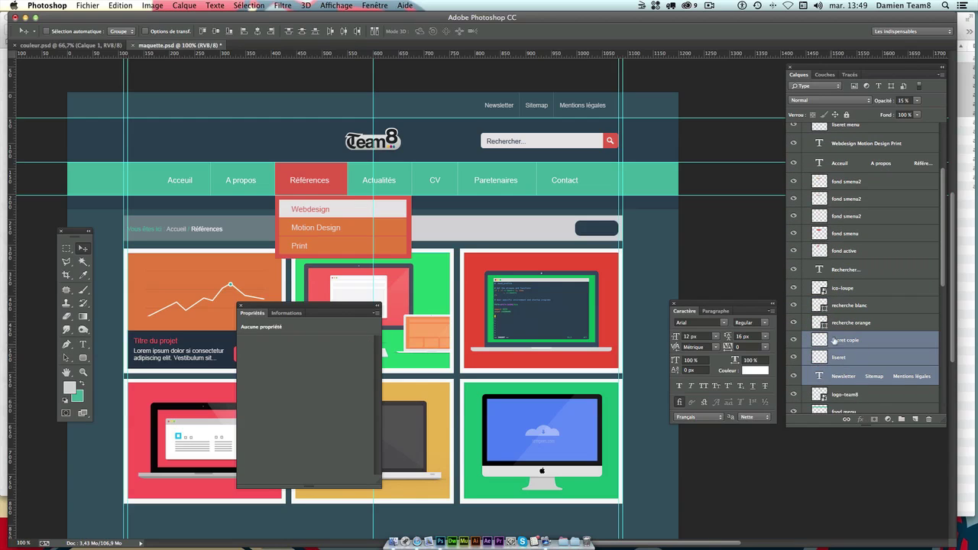
key(Right)
key(Right)
- Collapse the Header group and select the Rectangle arrondi 1 layer
mouse_move(494, 319)
mouse_down()
mouse_move(516, 246)
mouse_move(518, 263)
mouse_up()
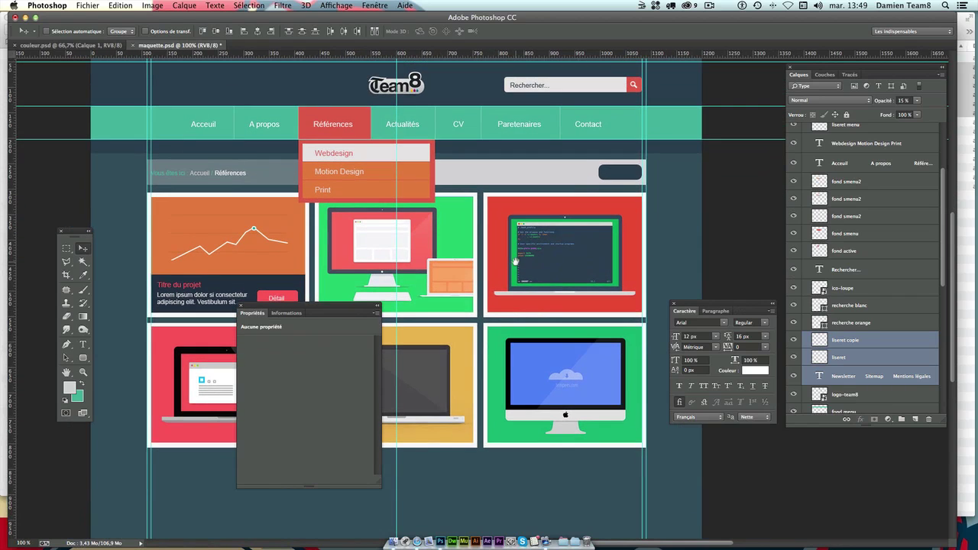
scroll(805, 143, up, 5)
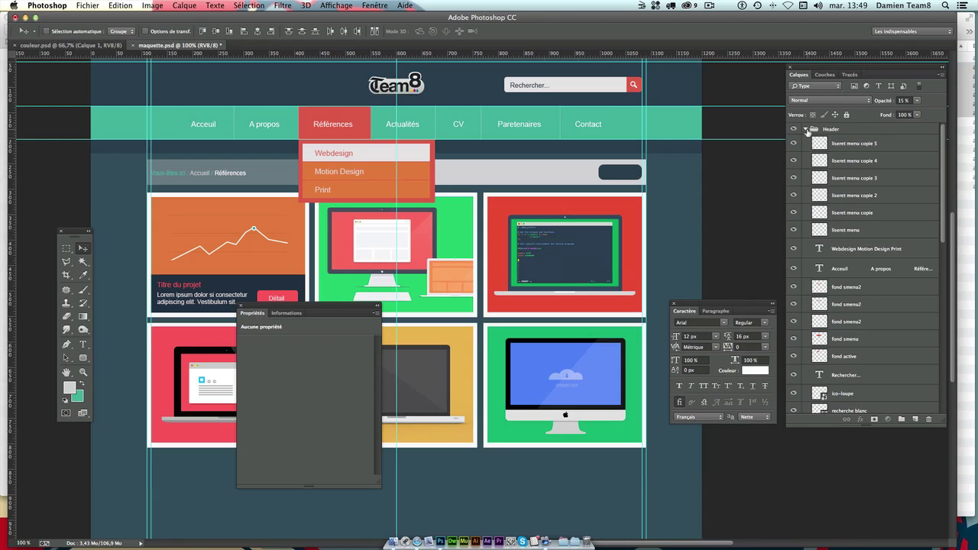
click(806, 129)
click(856, 158)
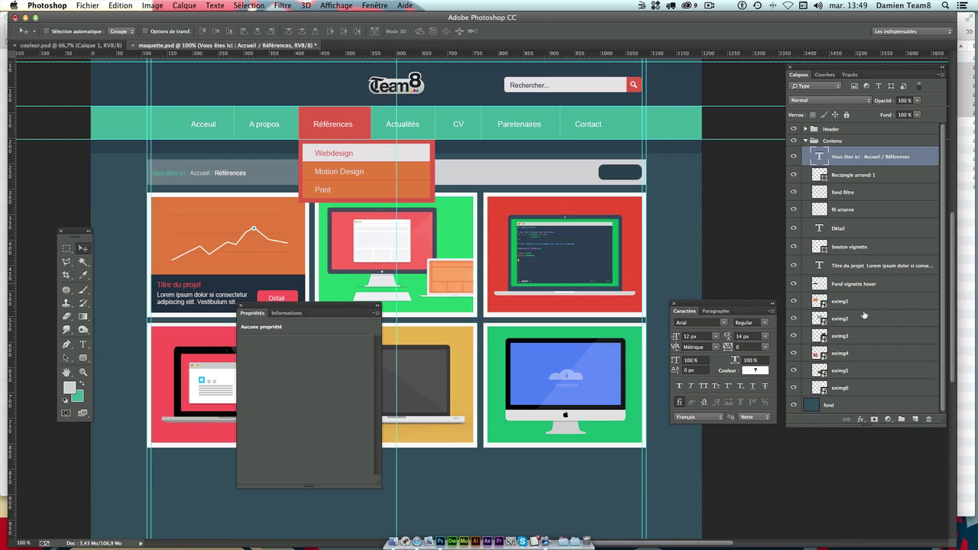
click(859, 176)
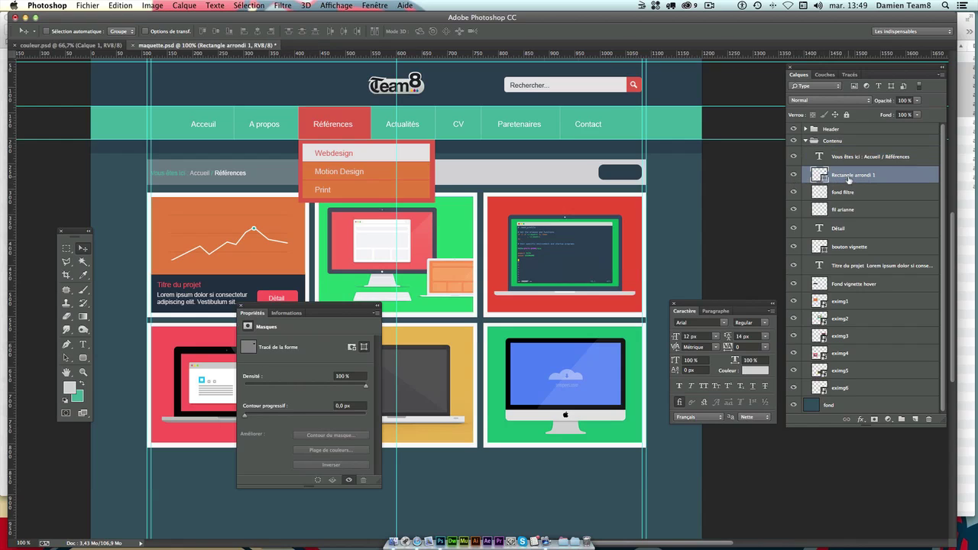
- Rename the rounded rectangle layer to 'fond bouton filtre'
double_click(849, 177)
text(filtre)
key(Return)
- Make two copies of the dark button, placing them side by side to its left
drag(567, 189, 524, 188)
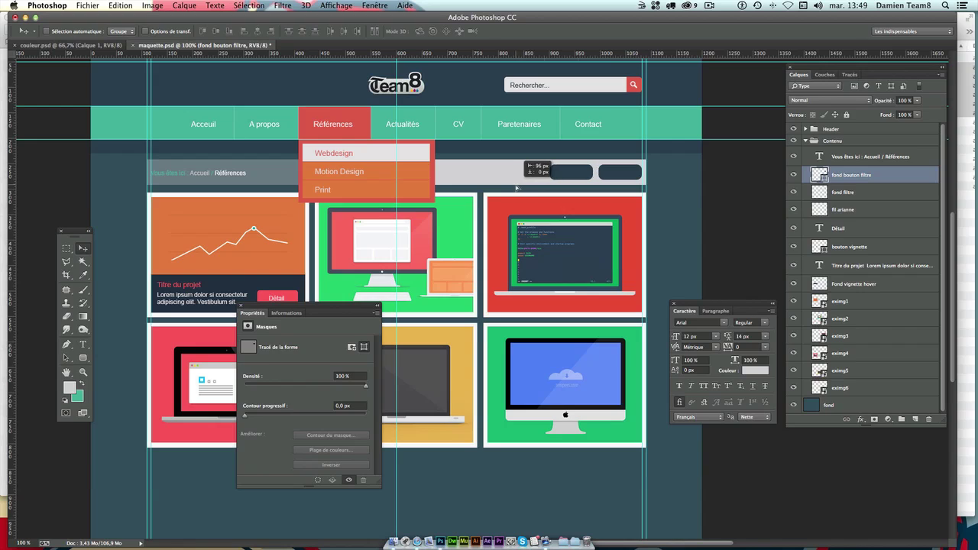
drag(523, 188, 547, 192)
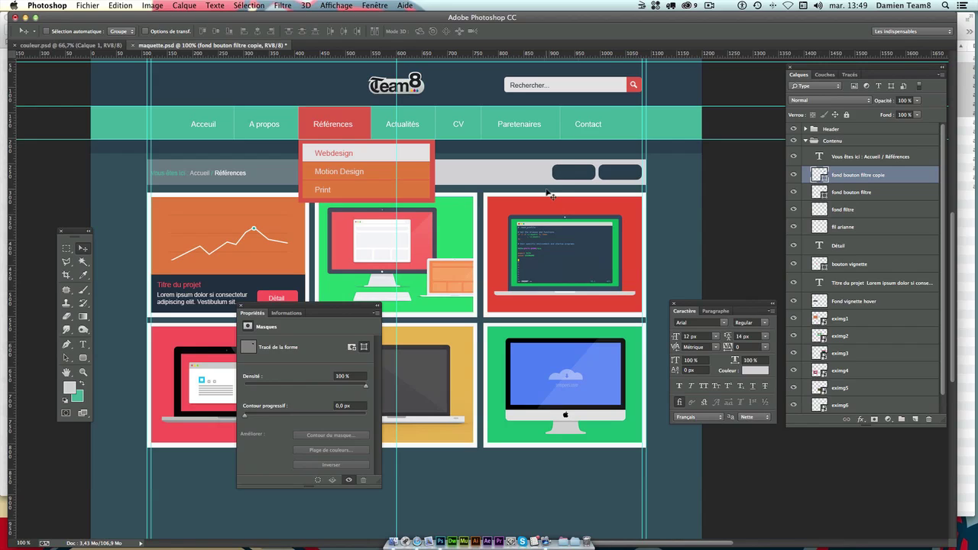
key(Left)
key(Left)
drag(584, 178, 545, 176)
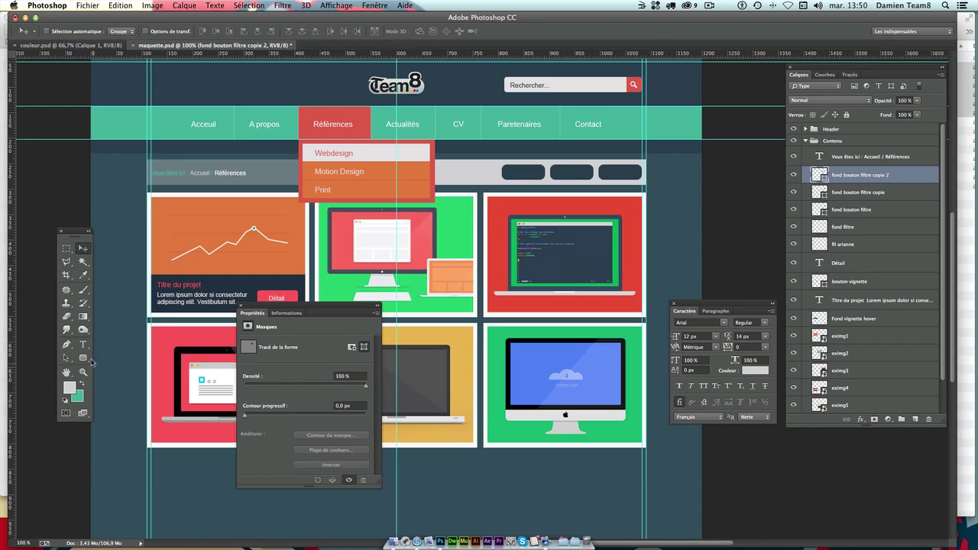
- Draw a small rounded rectangle in the breadcrumb bar, then undo it
click(83, 358)
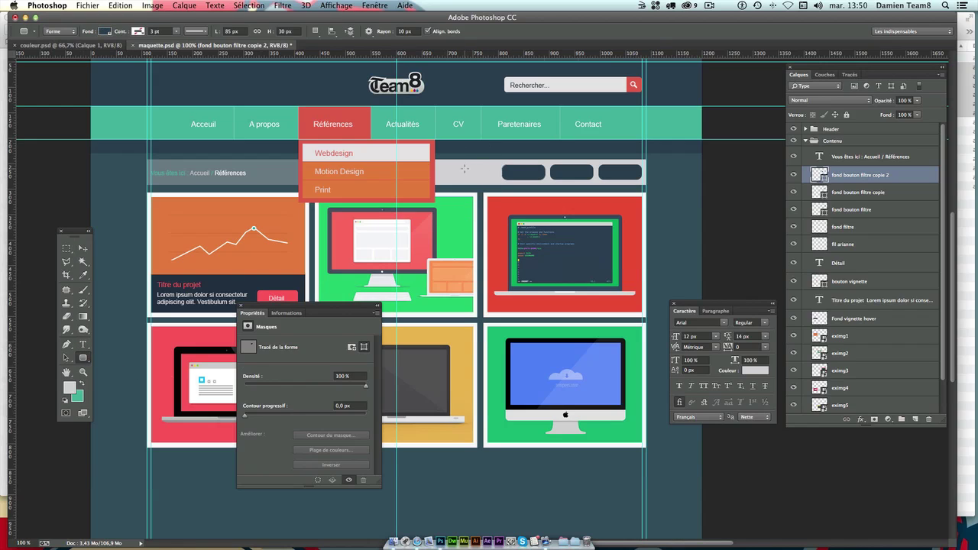
drag(464, 168, 489, 183)
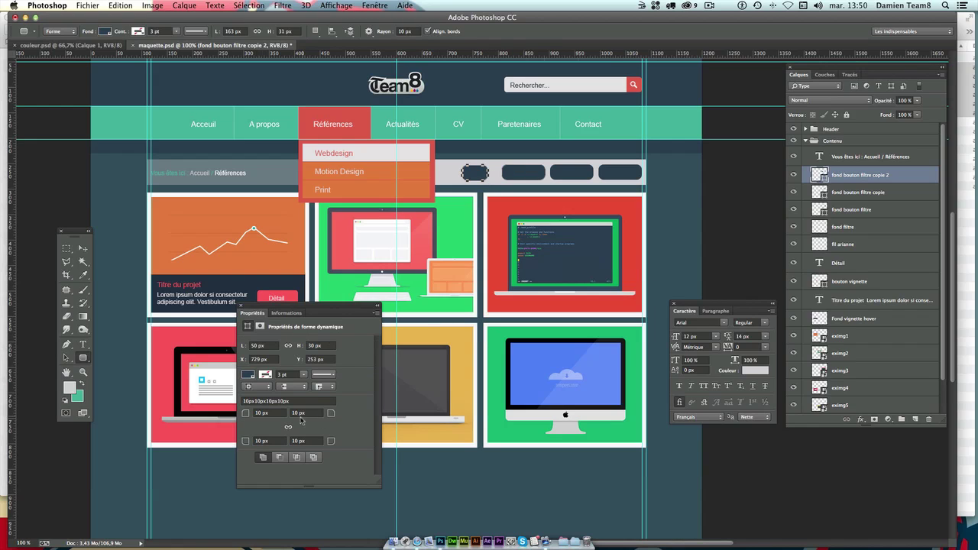
click(83, 248)
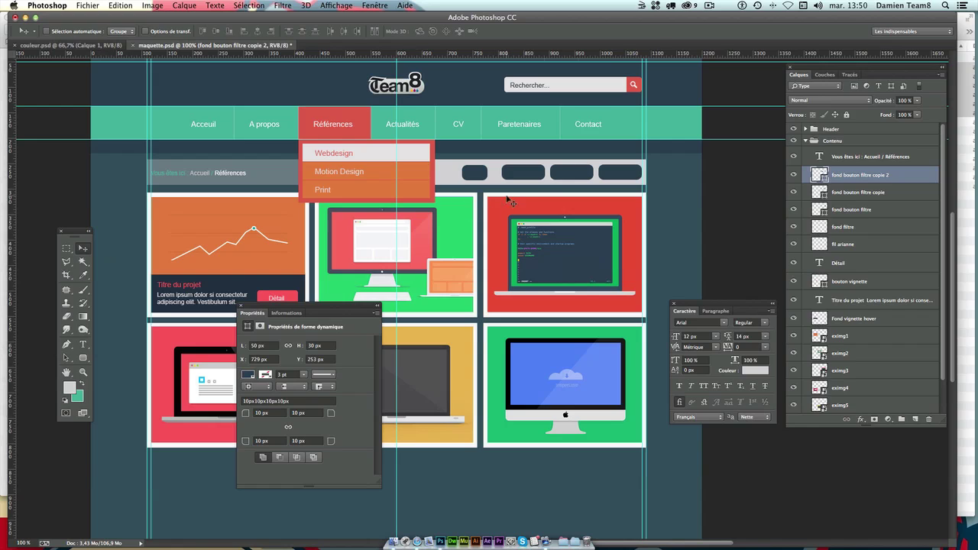
drag(507, 196, 512, 198)
click(822, 196)
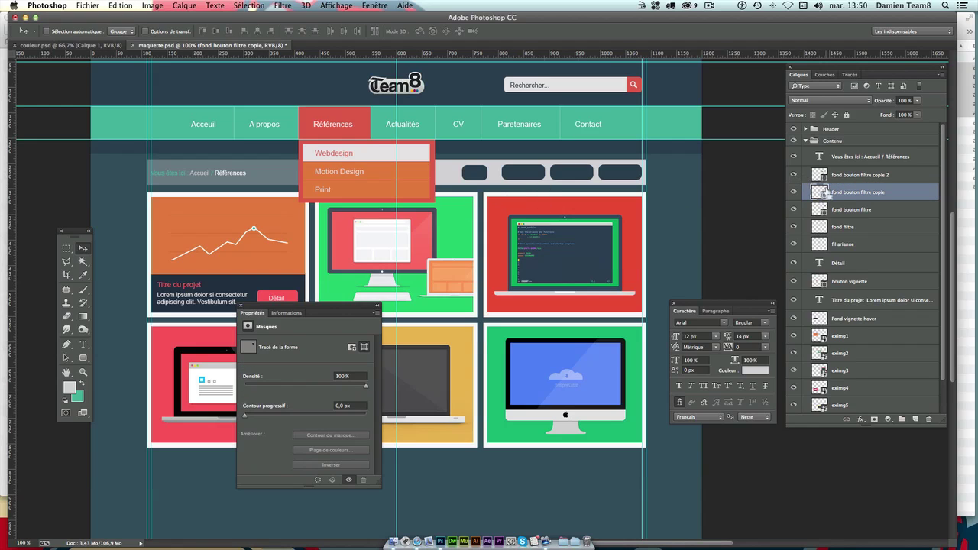
key(ctrl+z)
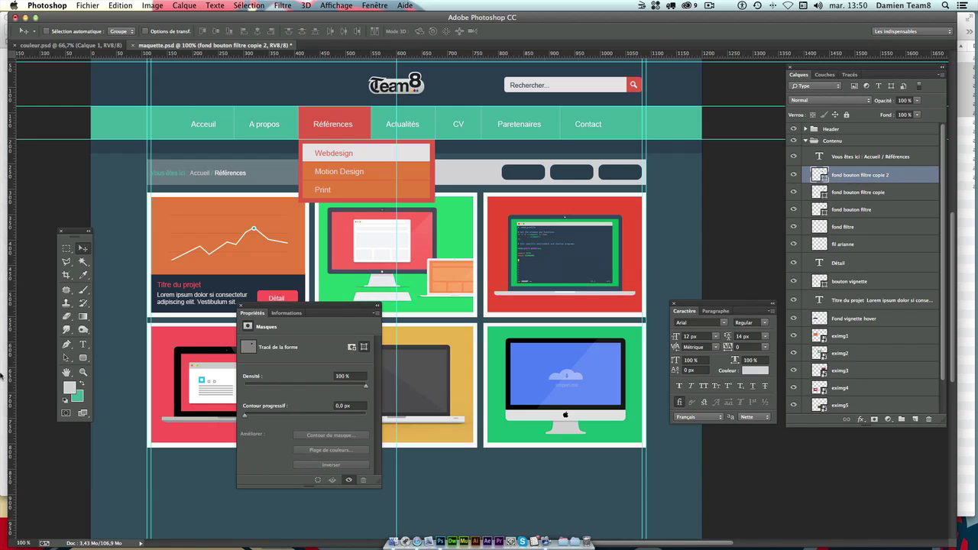
- Create an 85 × 30 px rounded rectangle with all corner radii at 10 px
click(82, 358)
click(478, 176)
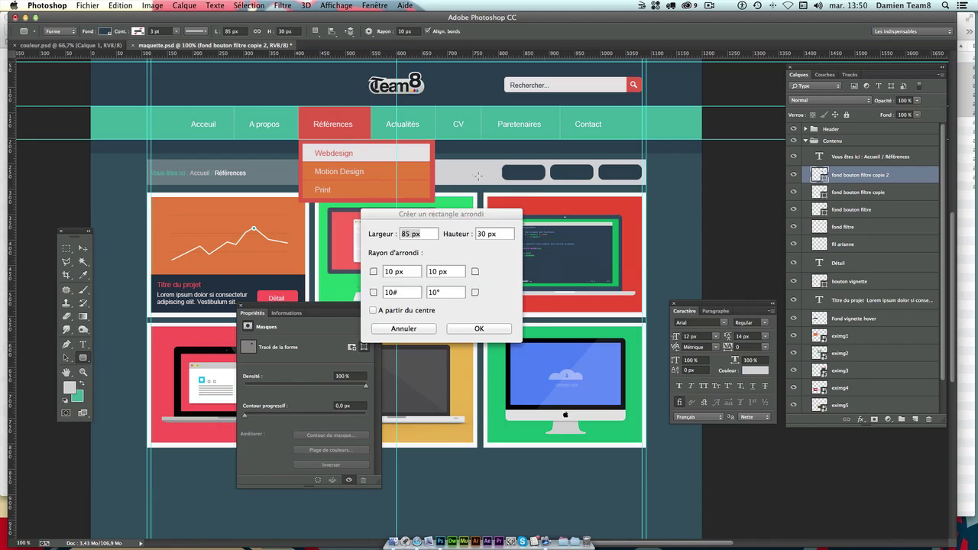
click(479, 329)
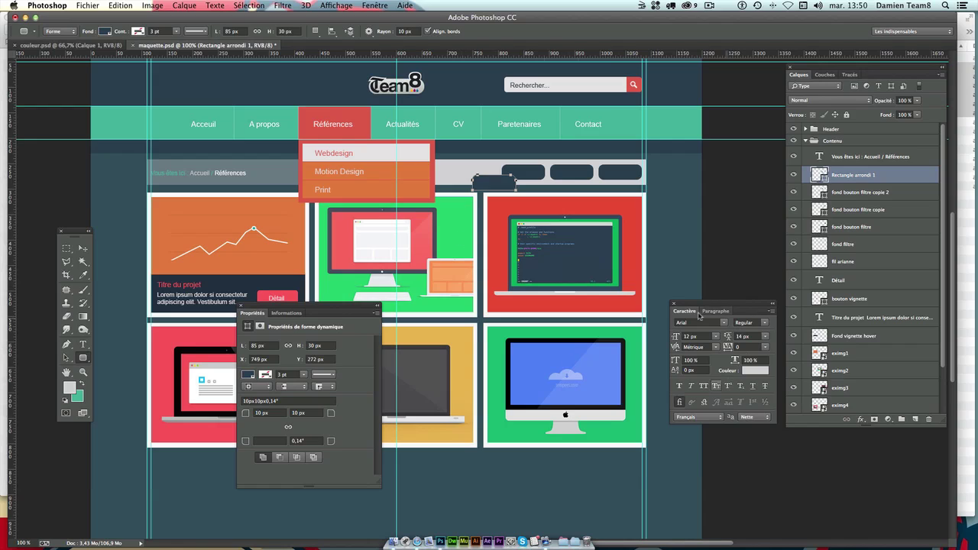
click(265, 441)
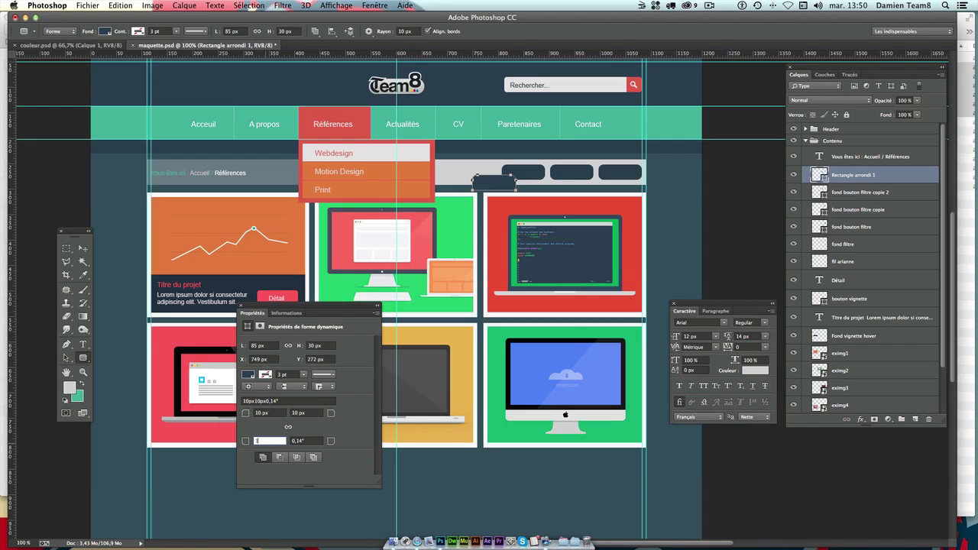
key(Tab)
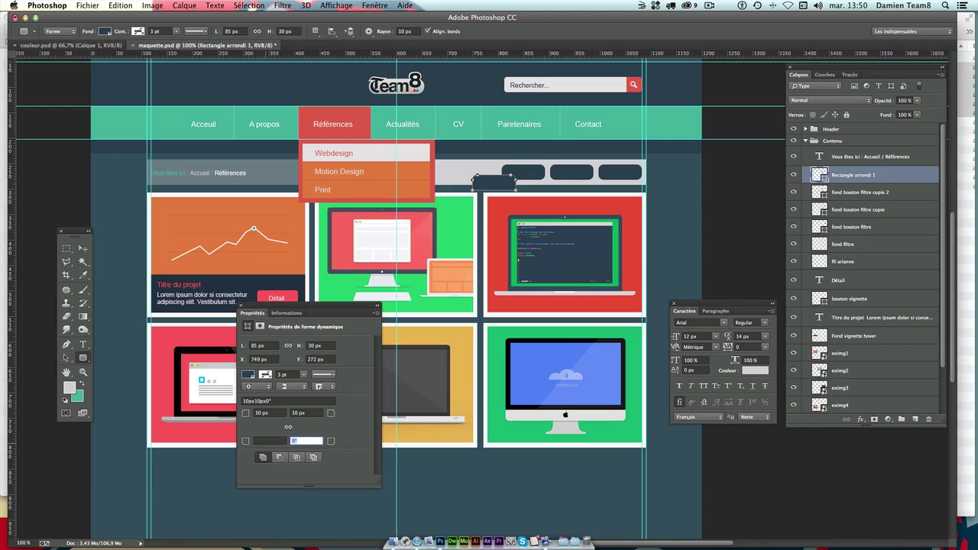
click(275, 441)
text(10)
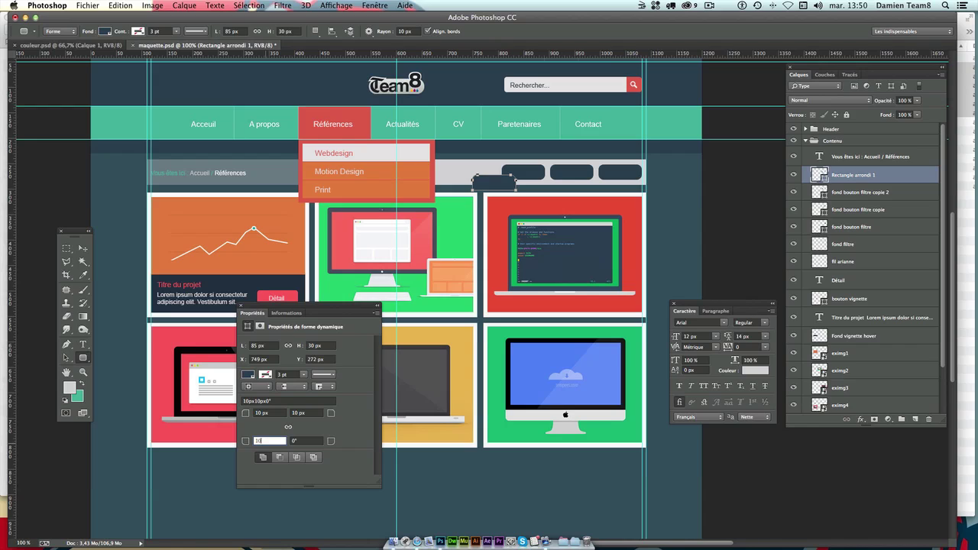
key(Return)
key(Tab)
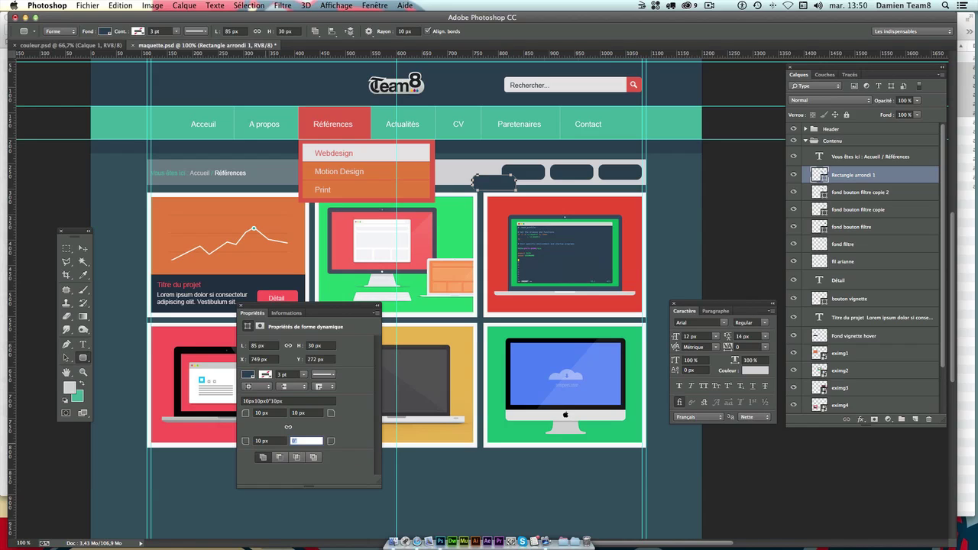
text(10)
key(Tab)
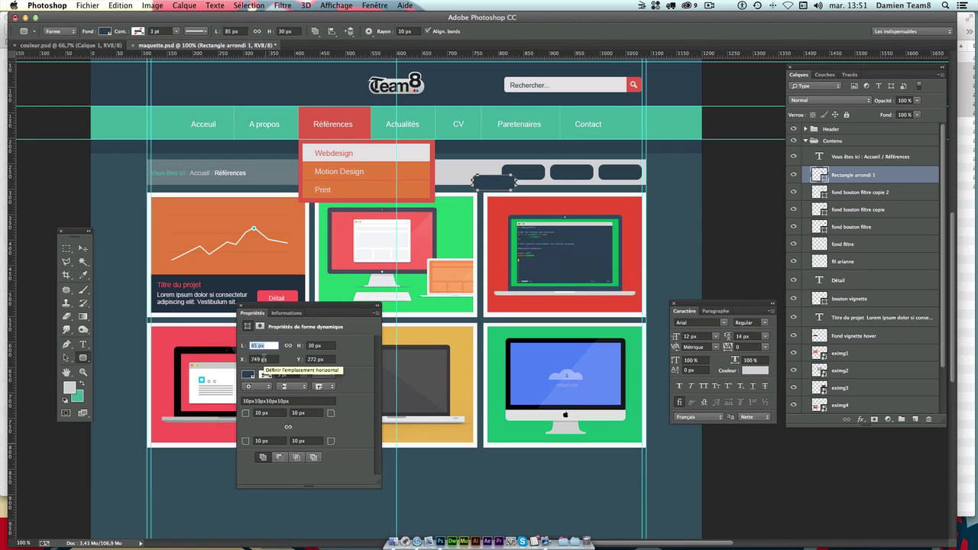
- Narrow the new button to 50 px wide and place it leftmost in the filter row
text(40)
key(Tab)
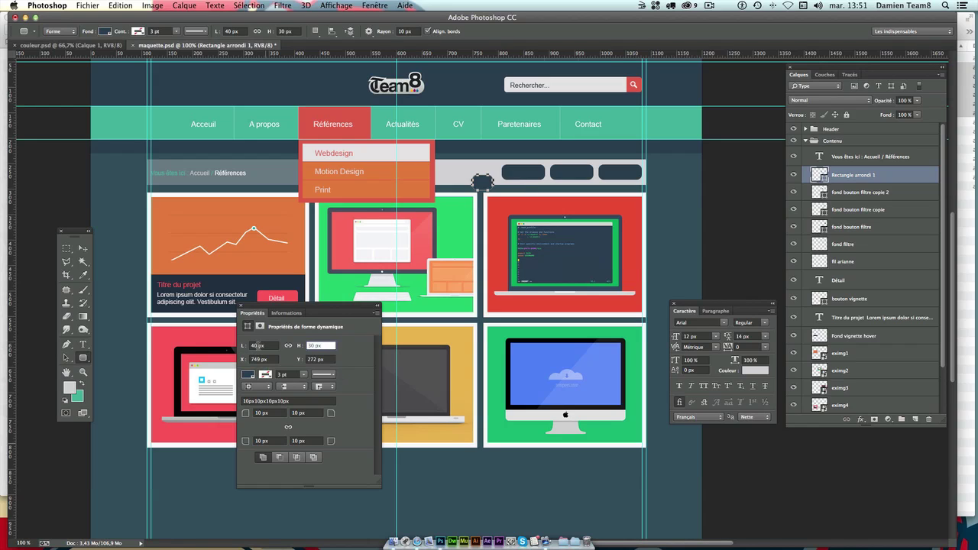
click(262, 348)
text(50)
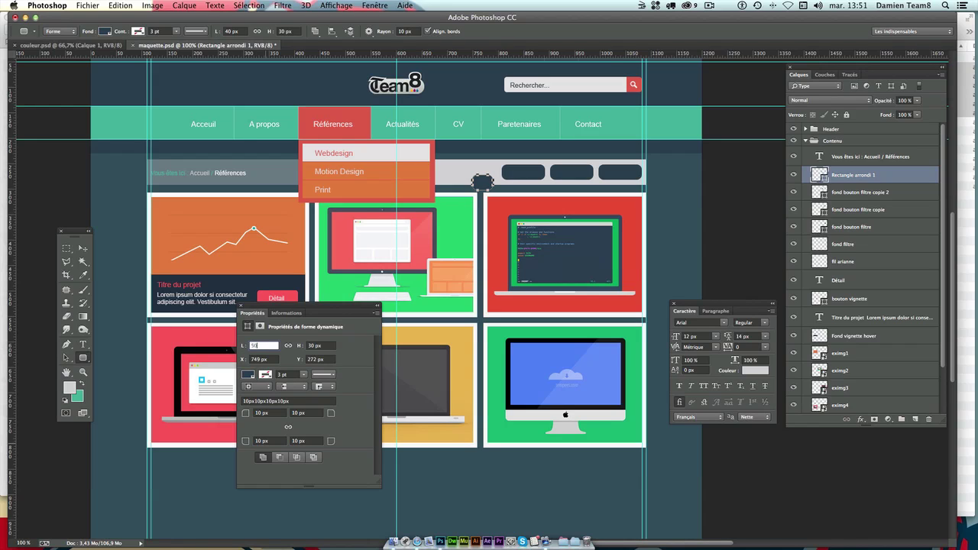
key(Tab)
key(v)
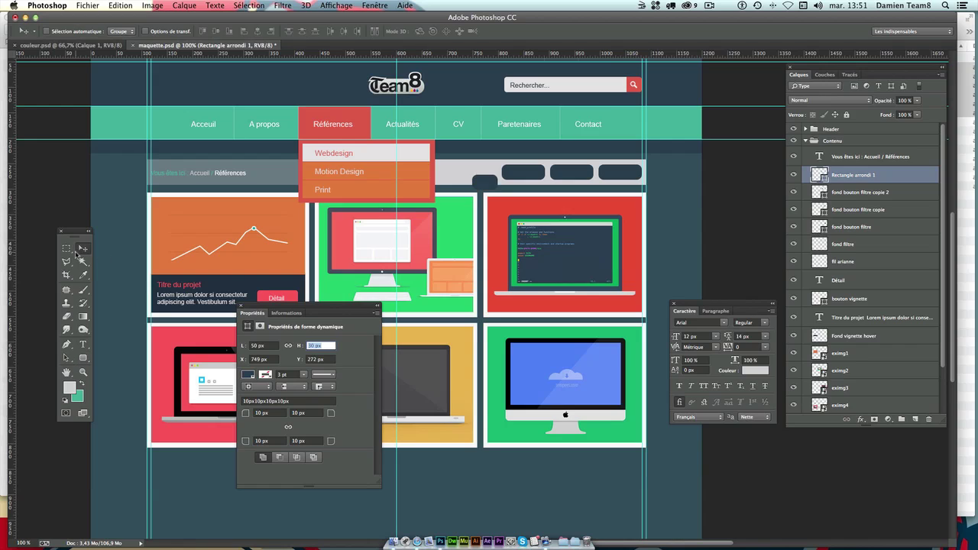
drag(523, 198, 531, 185)
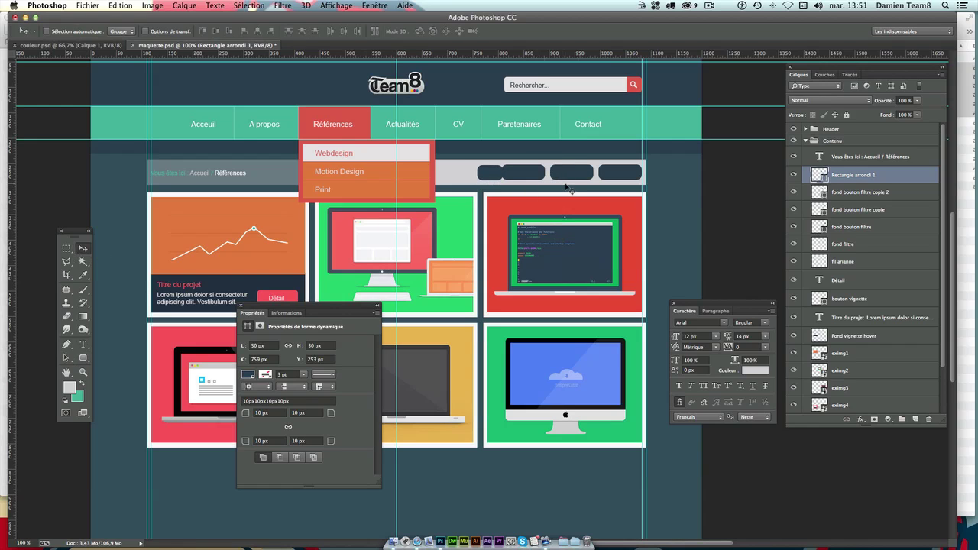
key(Up)
scroll(556, 187, up, 3)
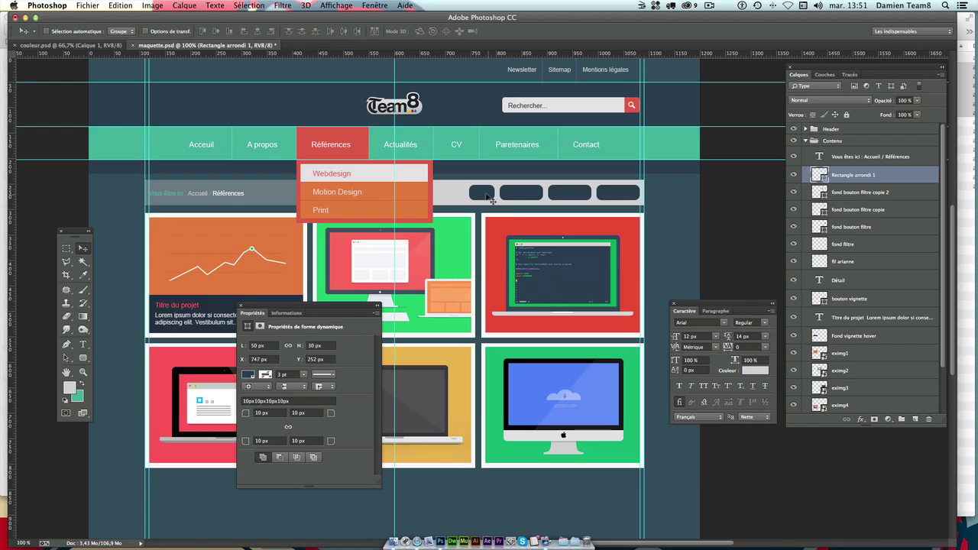
drag(501, 197, 477, 195)
- Copy the breadcrumb text onto the first filter button and retype it as All
click(852, 157)
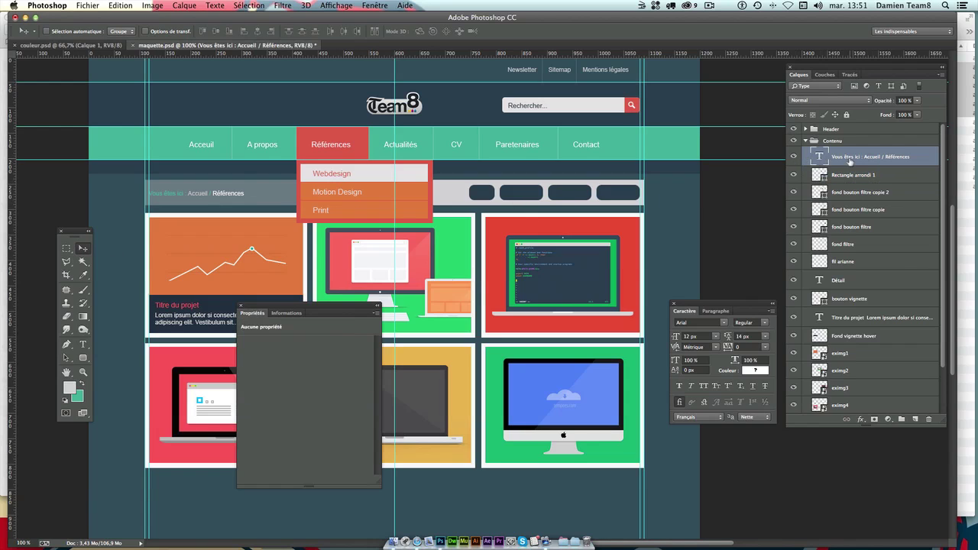
drag(227, 203, 555, 204)
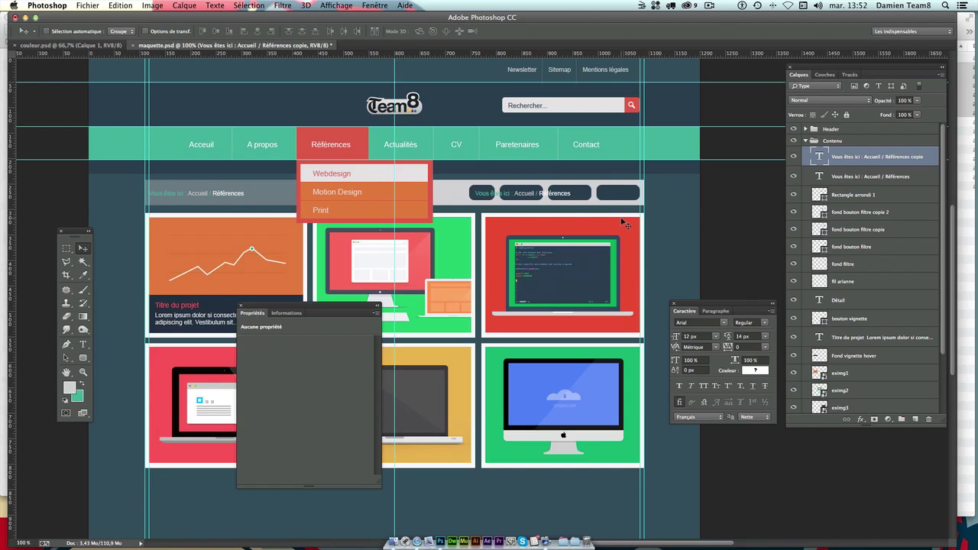
scroll(498, 246, up, 1)
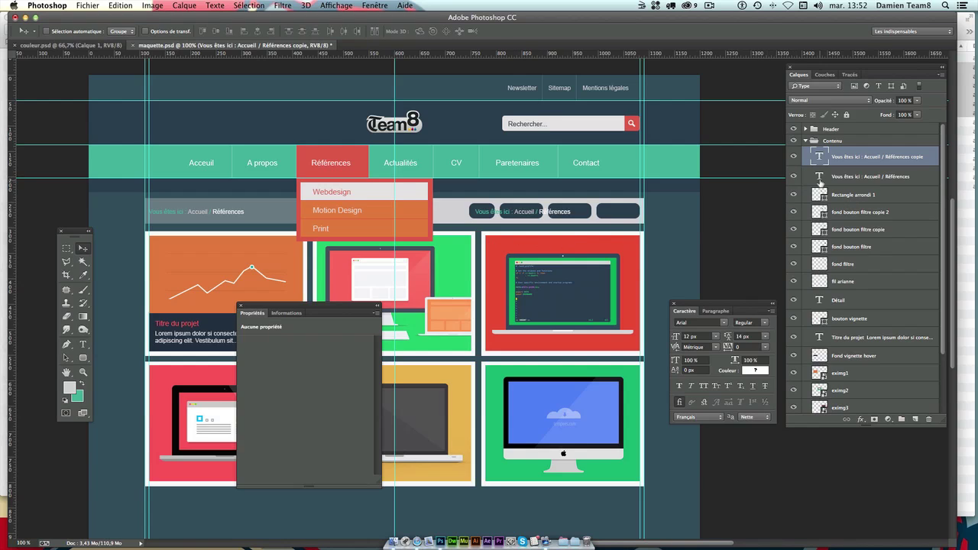
double_click(819, 156)
click(526, 214)
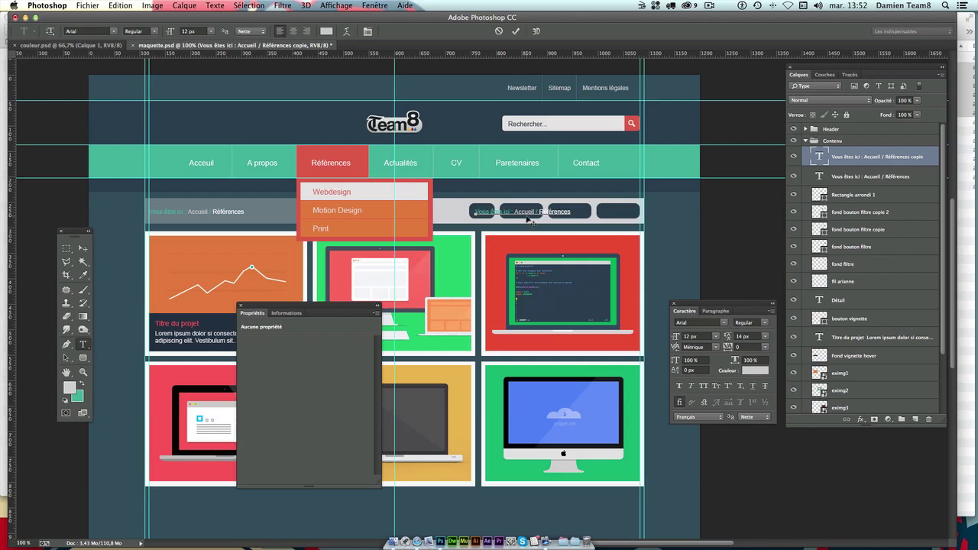
drag(475, 213, 737, 209)
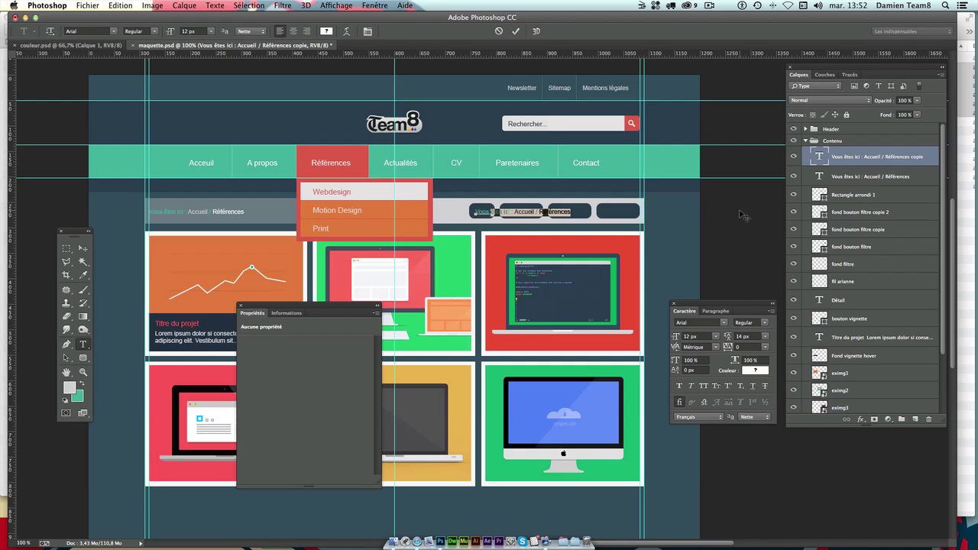
text(Vous)
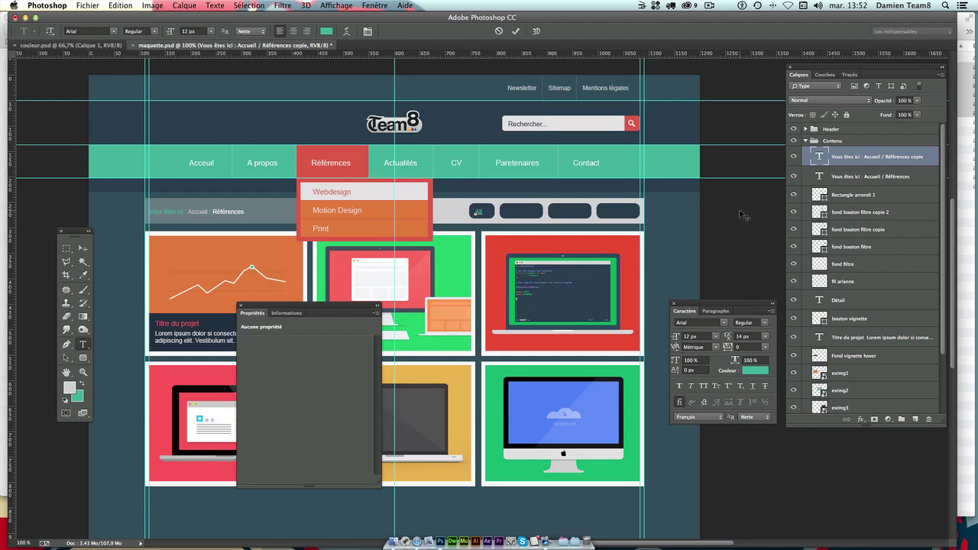
click(82, 248)
- Duplicate the label onto the second button and change it to Webdesign
scroll(485, 261, right, 2)
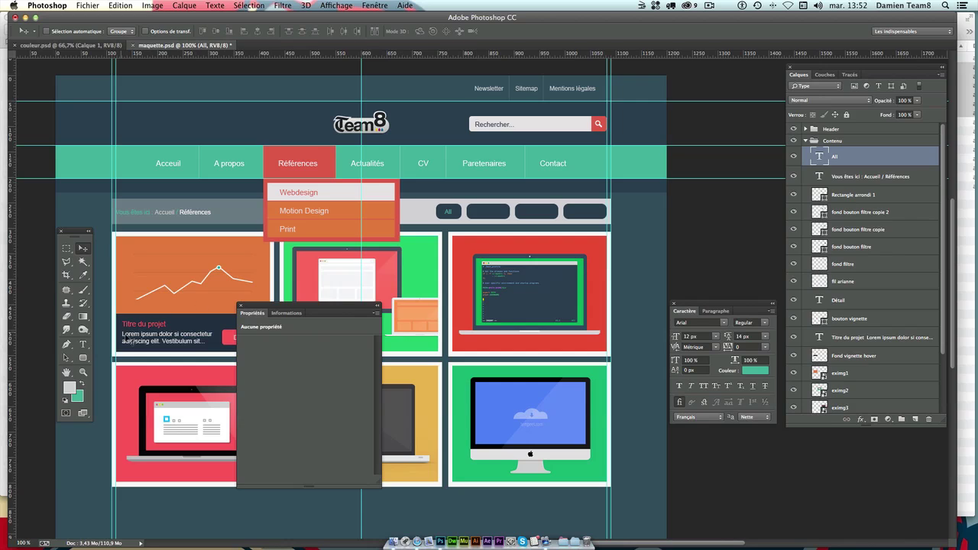
drag(438, 303, 481, 304)
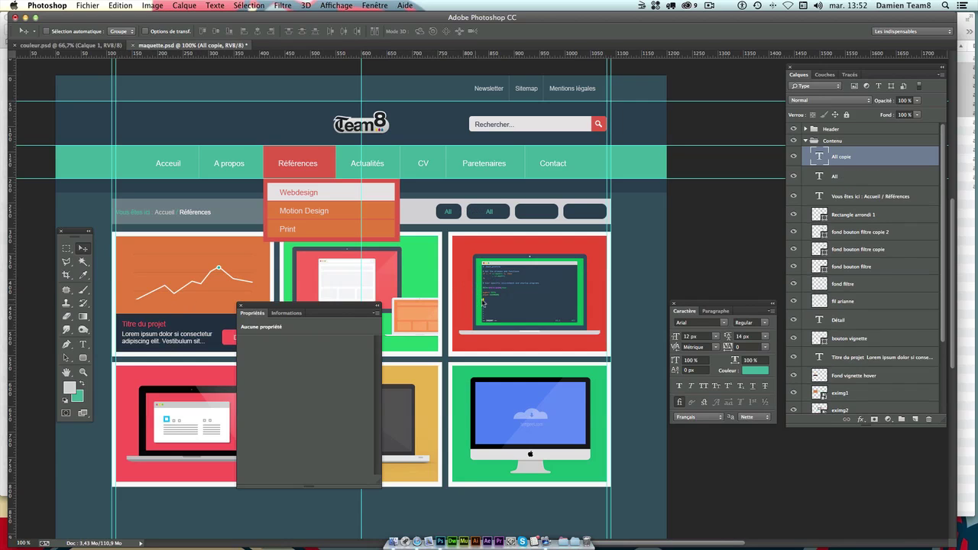
double_click(820, 157)
text(Webdesign)
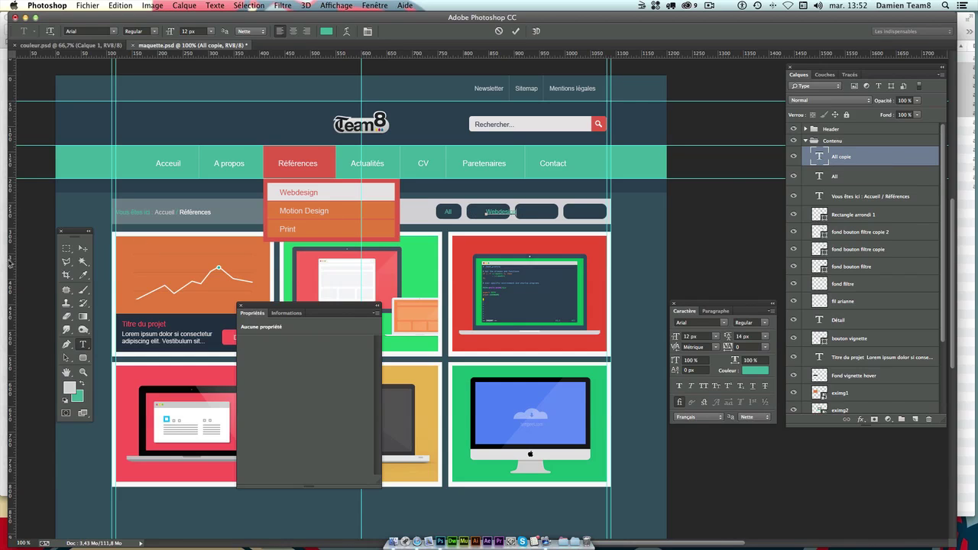
click(82, 248)
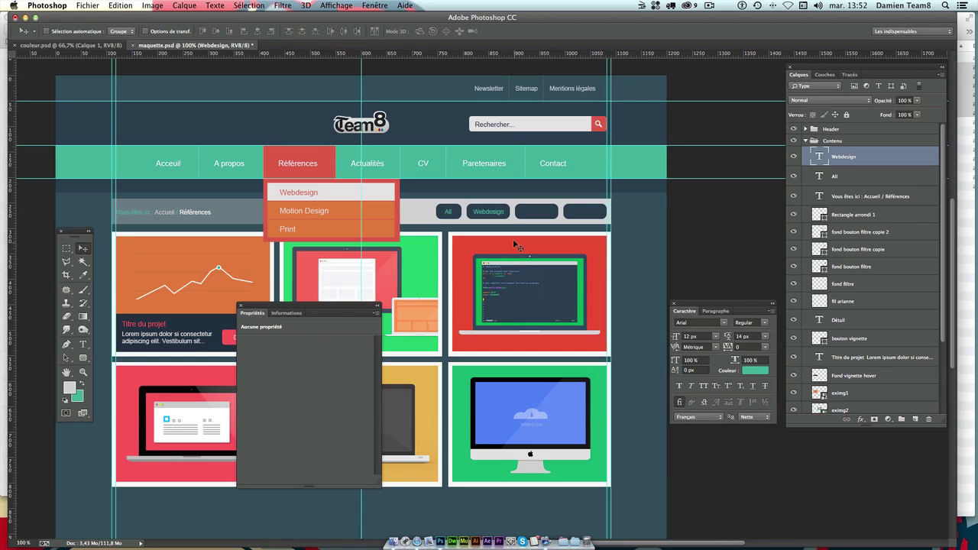
- Duplicate the label onto the third button as Motion Design, nudged slightly left
drag(509, 226, 560, 224)
double_click(819, 156)
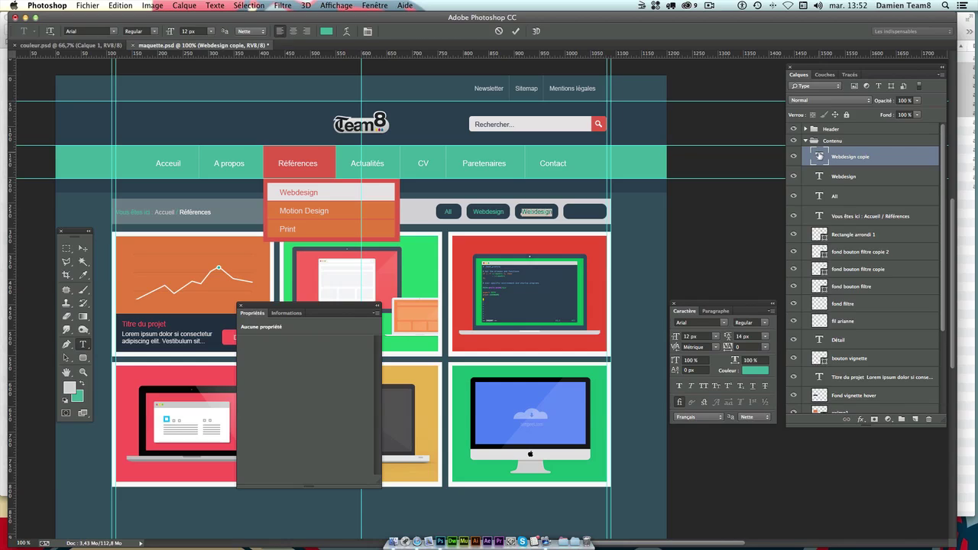
text(Mo)
text(gn)
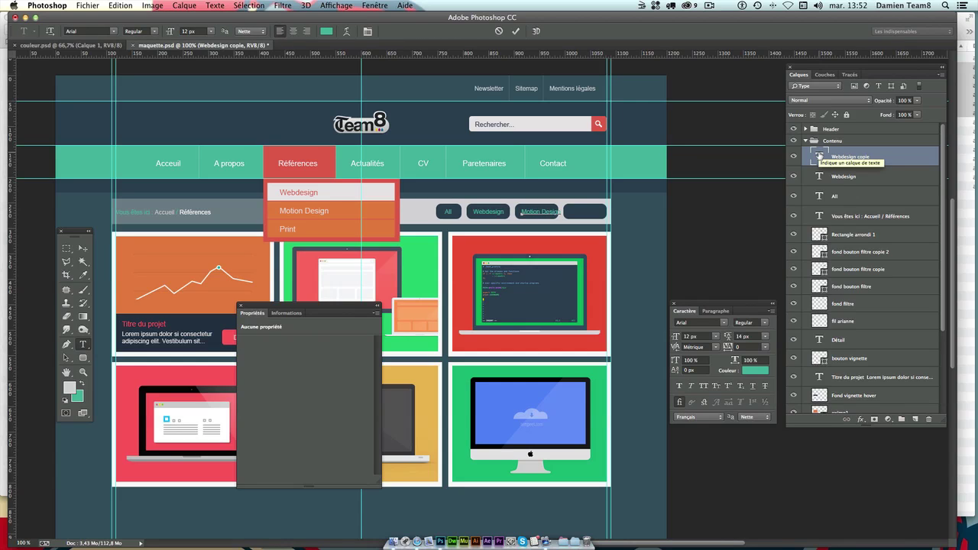
click(84, 250)
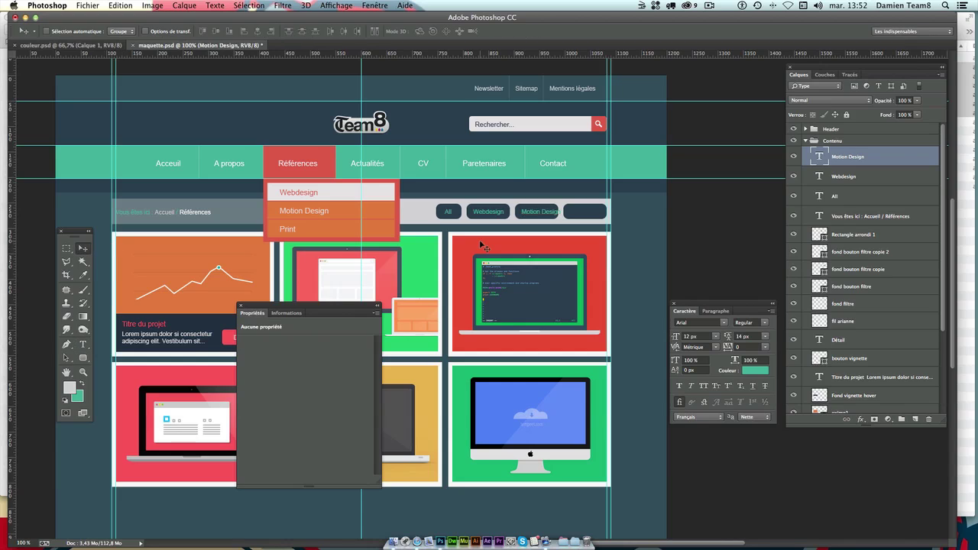
key(Left)
key(Left)
key(Left)
key(Left)
click(700, 337)
text(11)
key(Return)
key(super+z)
- Duplicate the label onto the last button and change it to Print
mouse_move(547, 226)
mouse_down()
mouse_move(607, 210)
mouse_move(597, 225)
mouse_up()
double_click(821, 157)
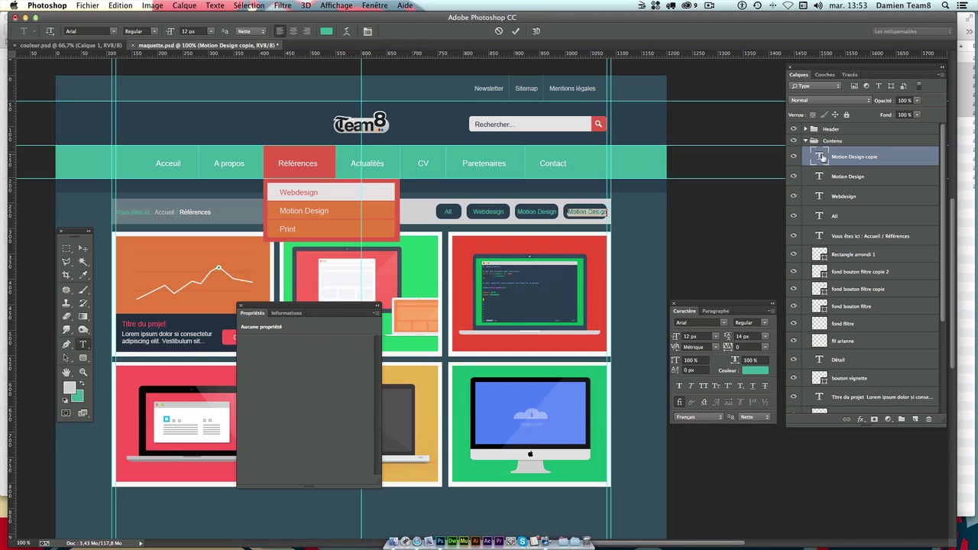
text(Print)
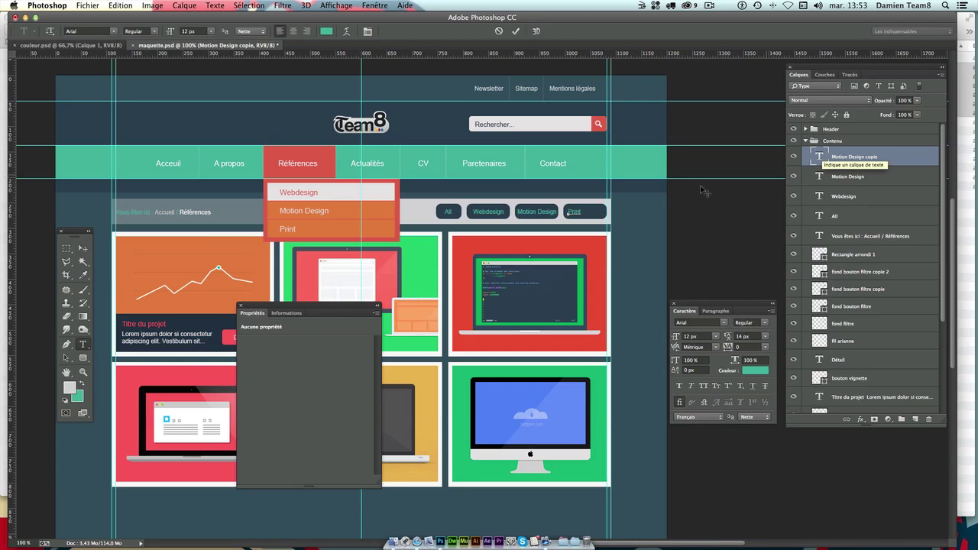
click(84, 248)
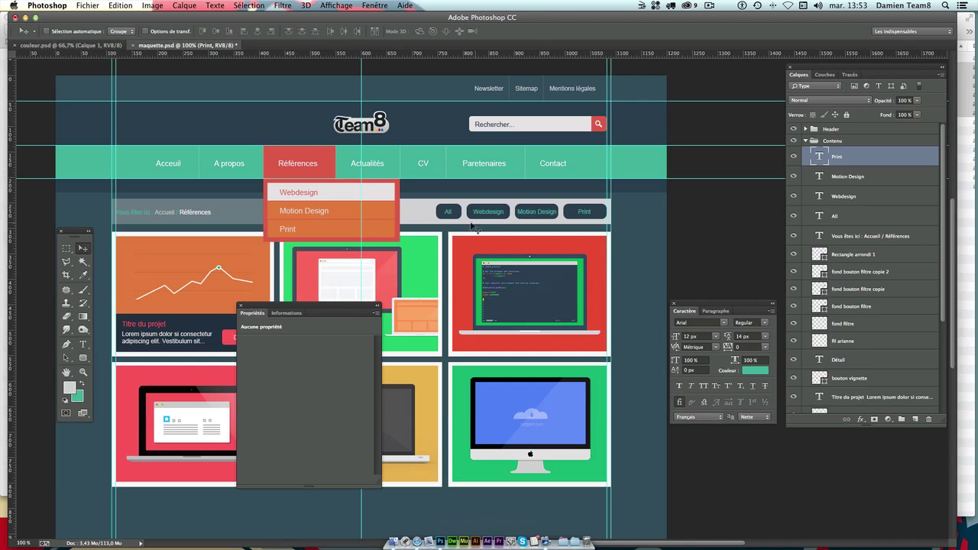
click(459, 208)
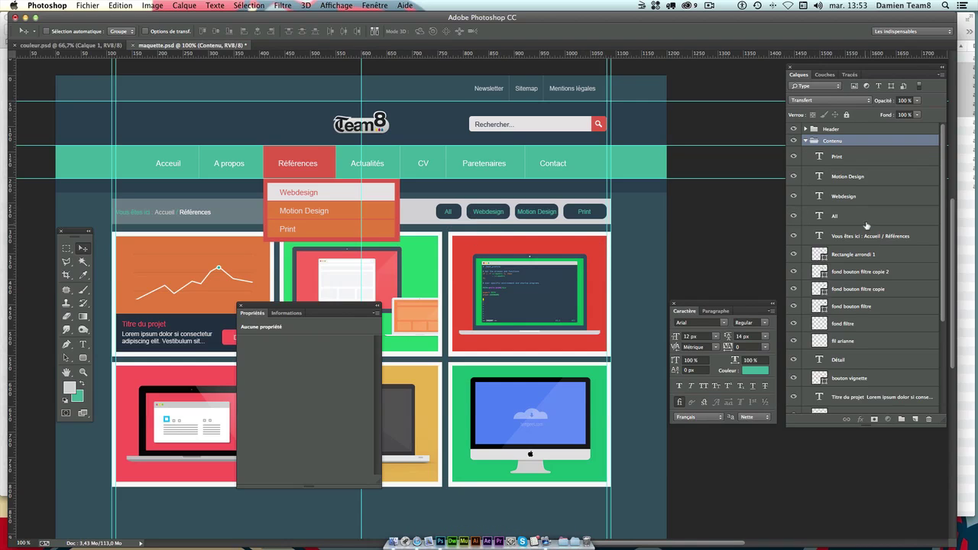
click(870, 222)
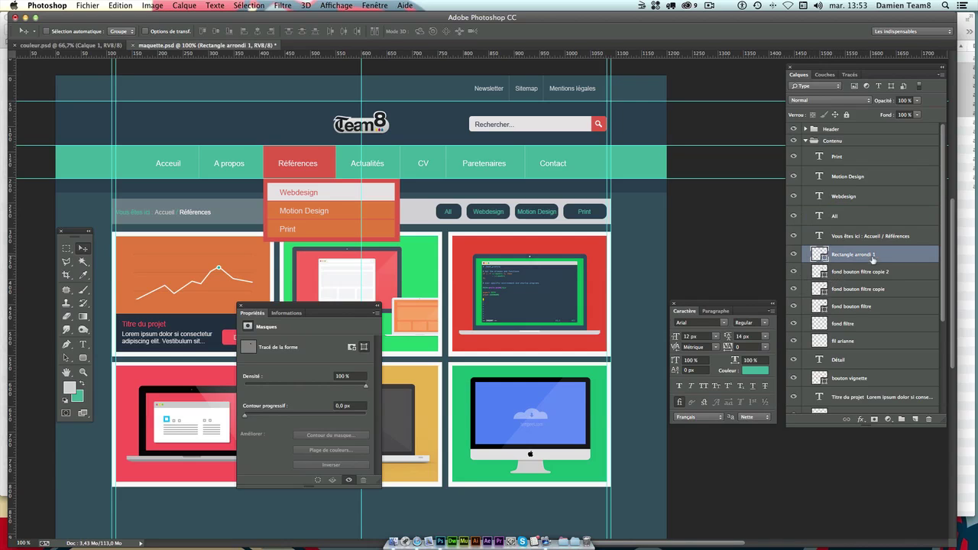
- Give the All button a colour overlay sampled from the Références red, df5a49
click(864, 260)
double_click(885, 262)
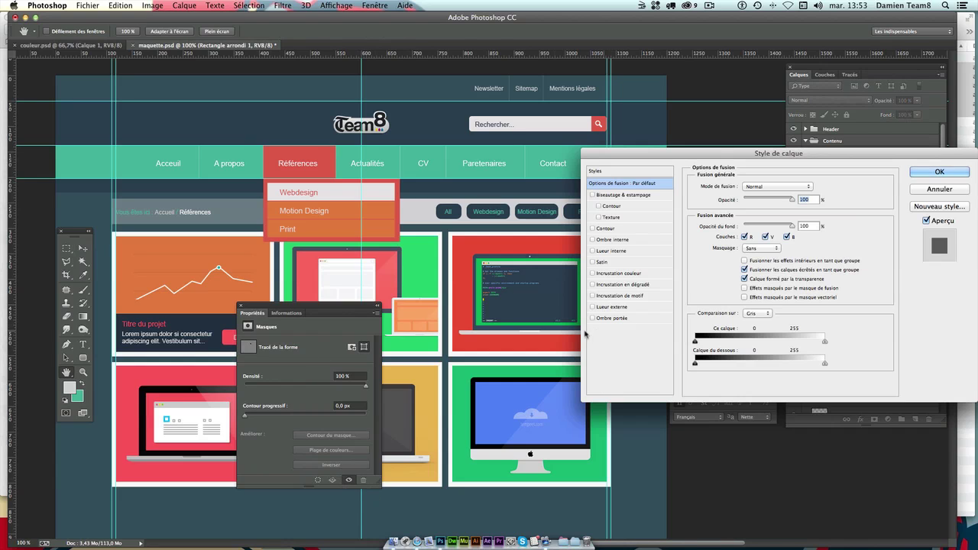
click(621, 274)
click(815, 187)
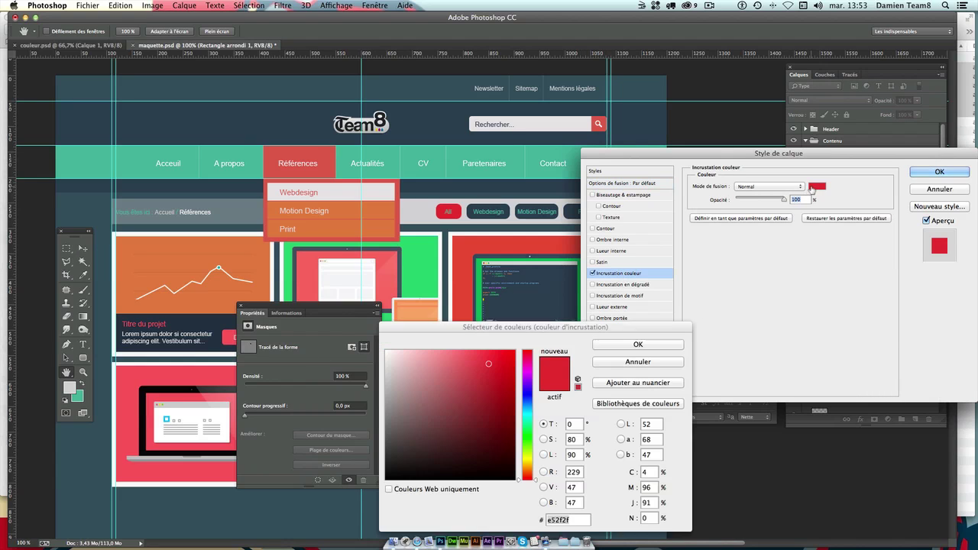
key(Return)
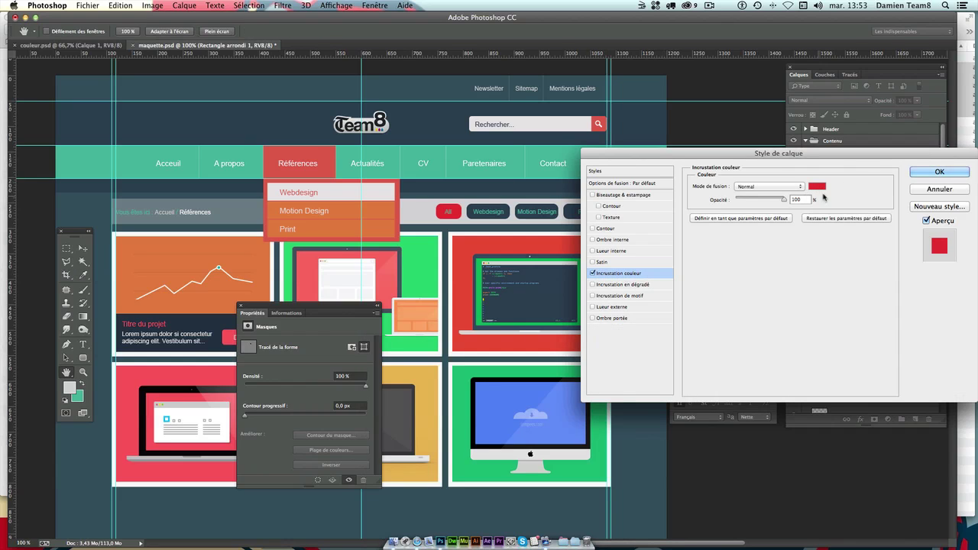
click(816, 188)
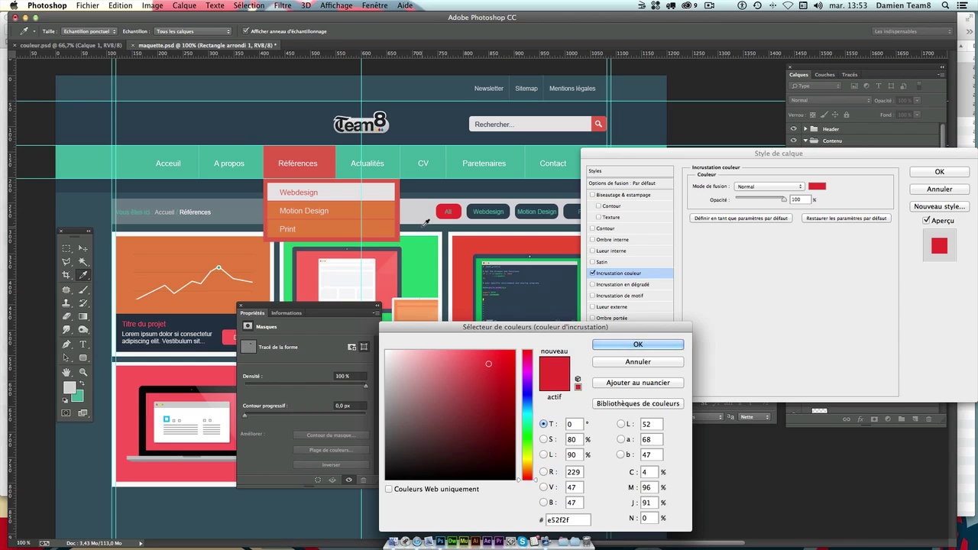
click(330, 165)
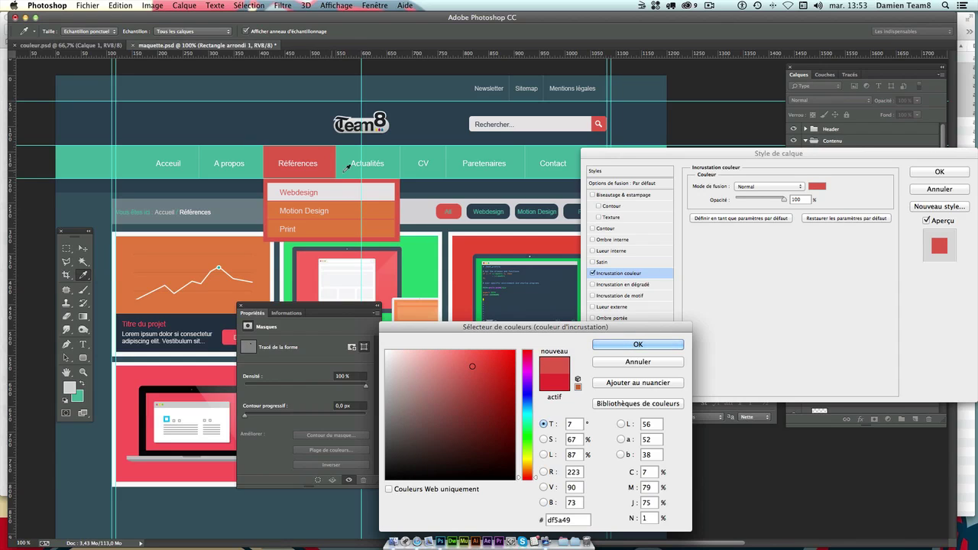
key(Return)
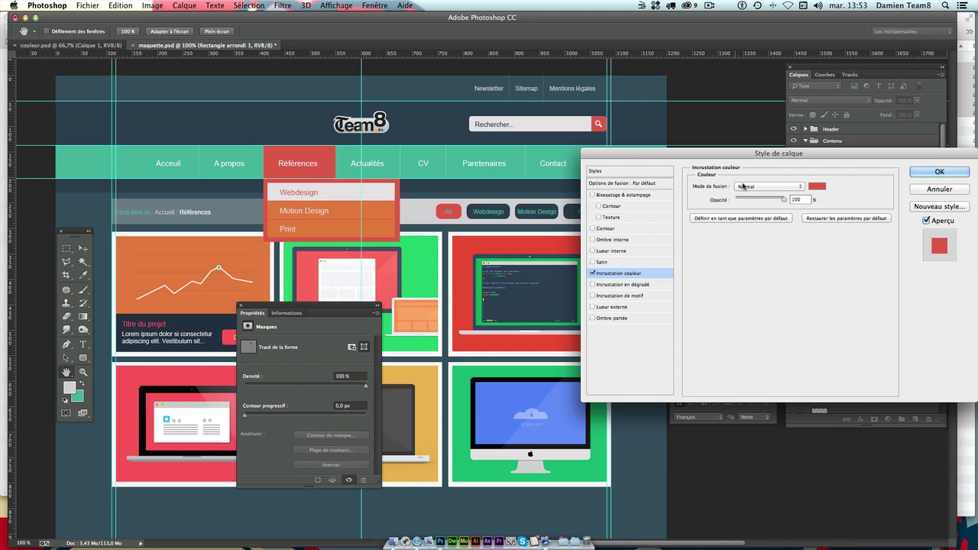
click(818, 186)
click(127, 418)
click(817, 186)
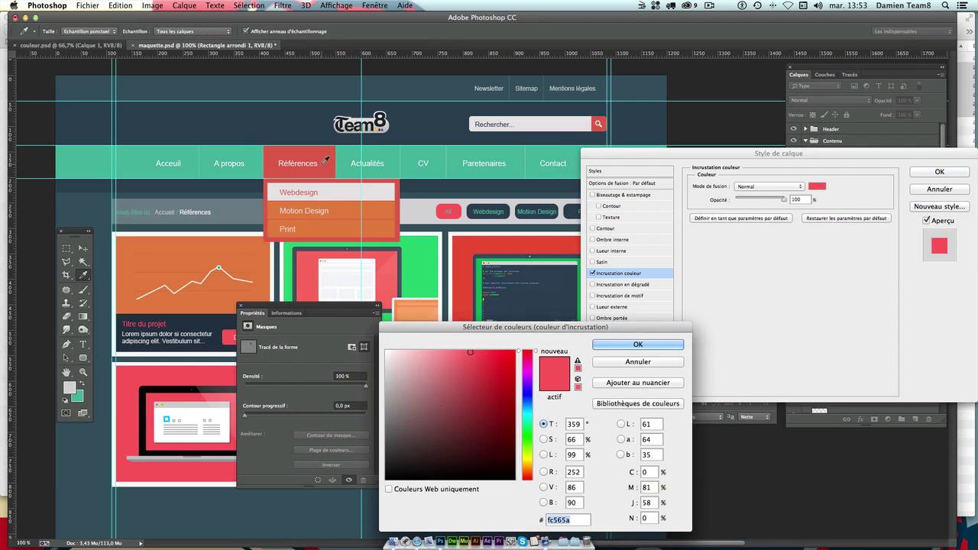
click(415, 254)
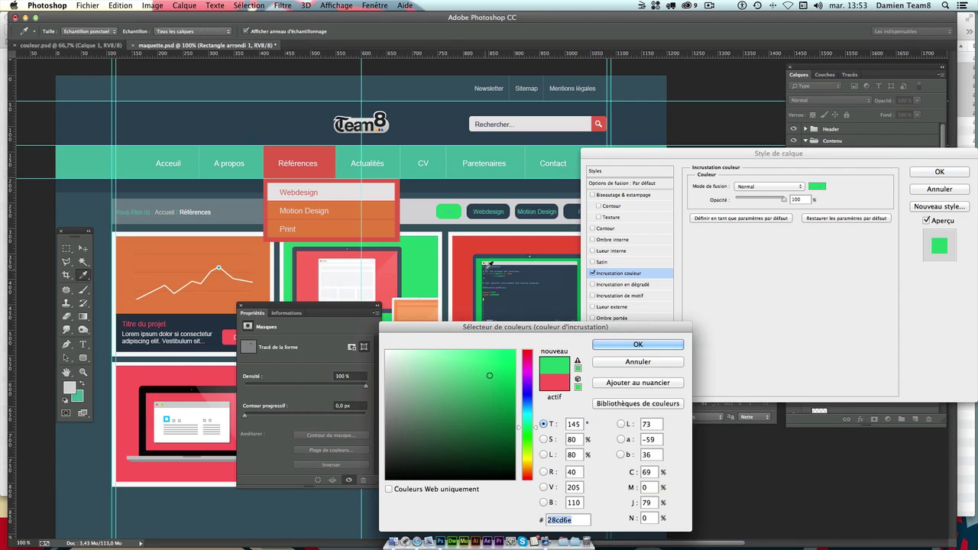
click(490, 163)
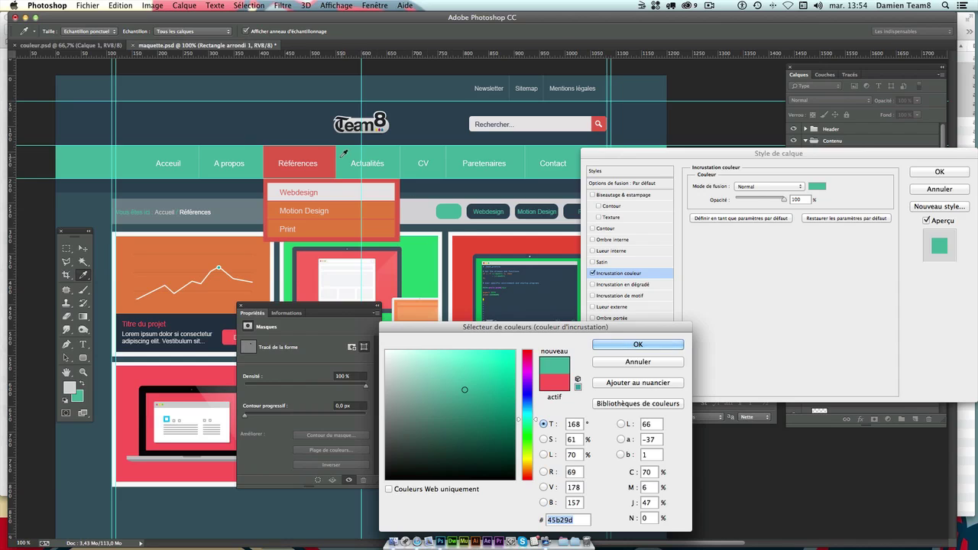
click(329, 157)
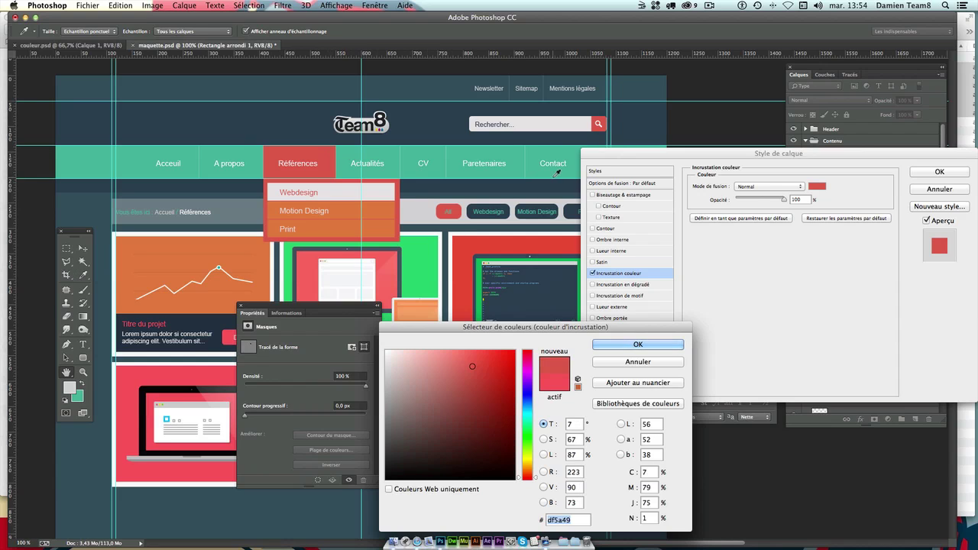
key(Return)
key(Return)
- Recolour the All label text to near-white e7fcf8
click(828, 221)
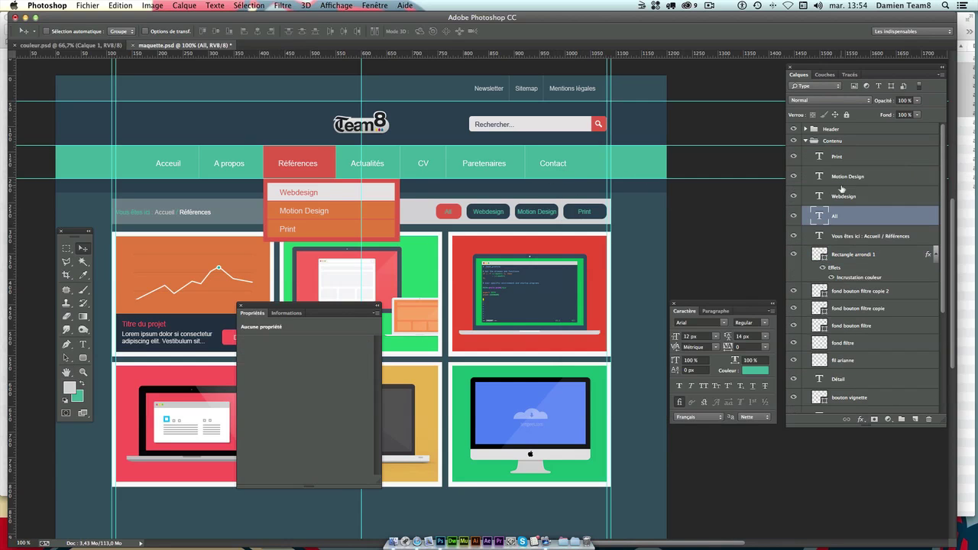
click(754, 370)
drag(512, 422, 370, 336)
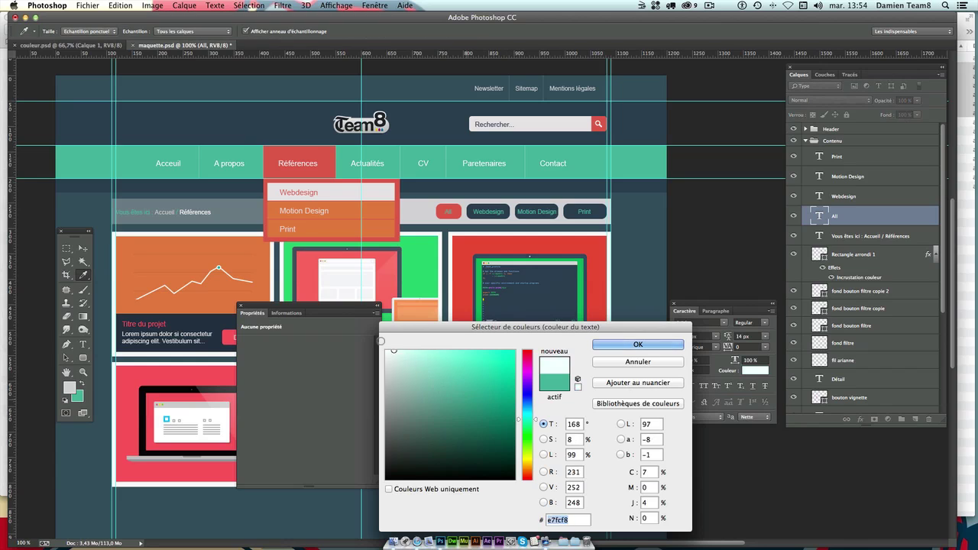
click(636, 345)
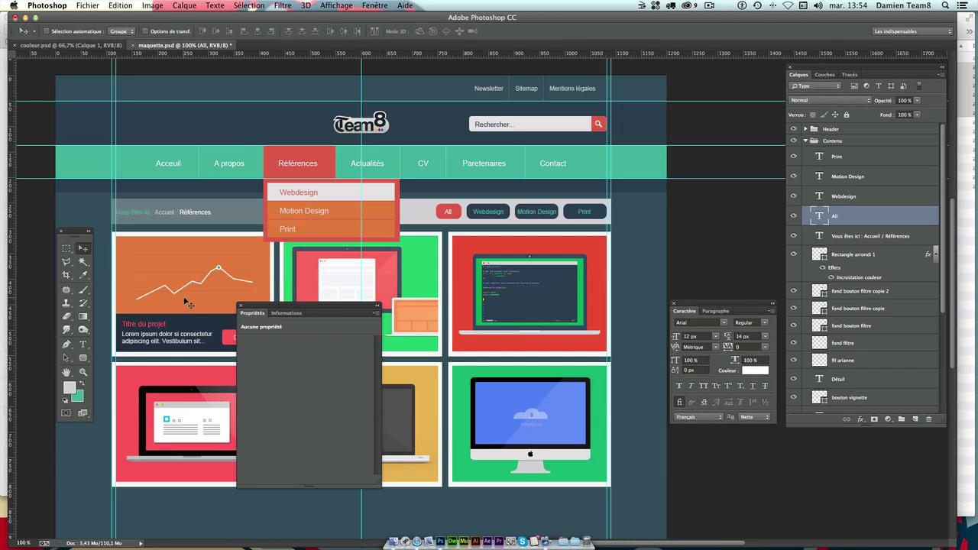
- Collapse Contenu and create a new layer group named footer
scroll(442, 295, down, 1)
scroll(442, 296, down, 4)
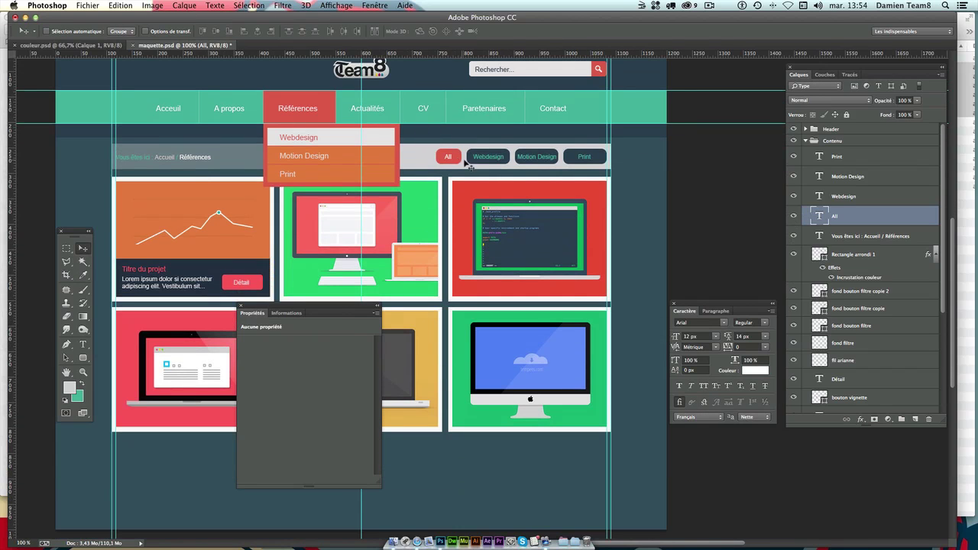
scroll(463, 223, up, 2)
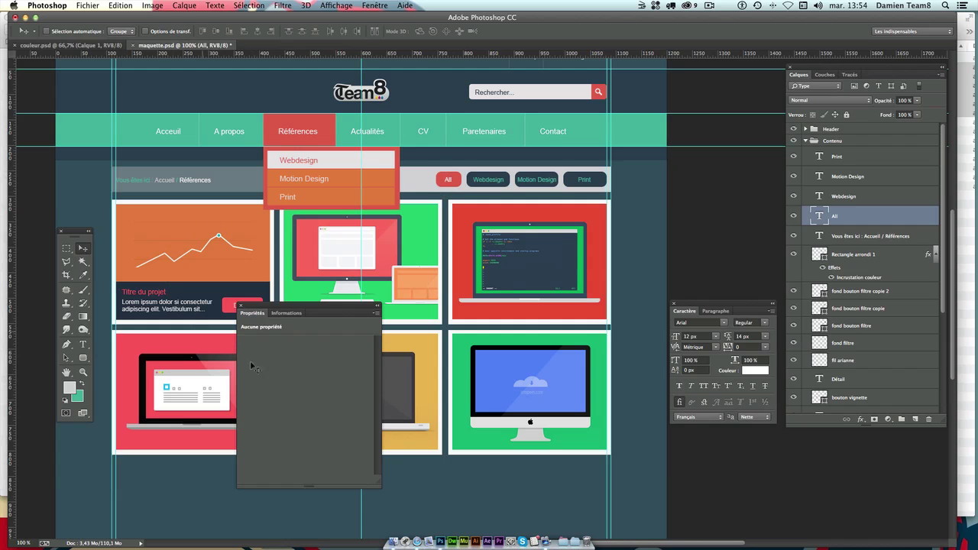
scroll(535, 198, up, 1)
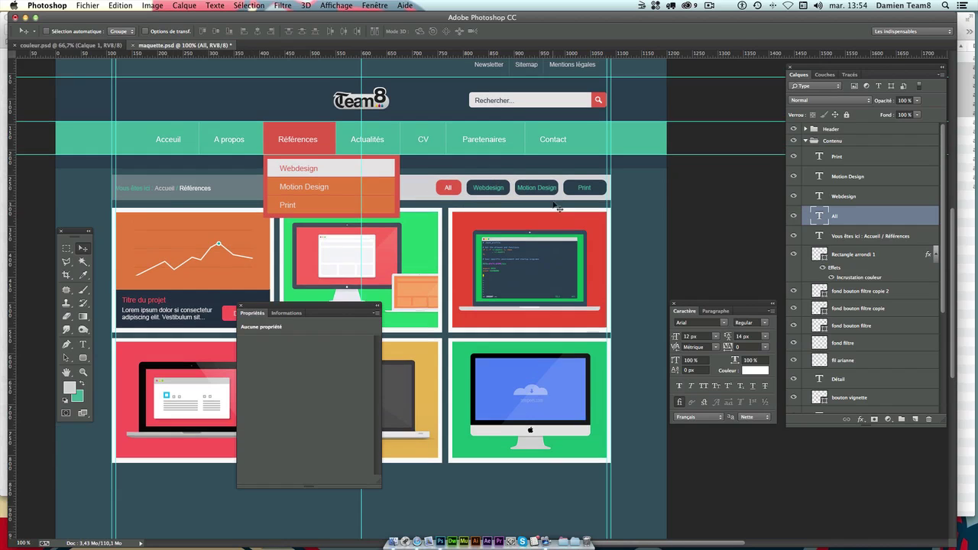
scroll(475, 223, up, 1)
scroll(474, 223, down, 4)
scroll(472, 221, up, 3)
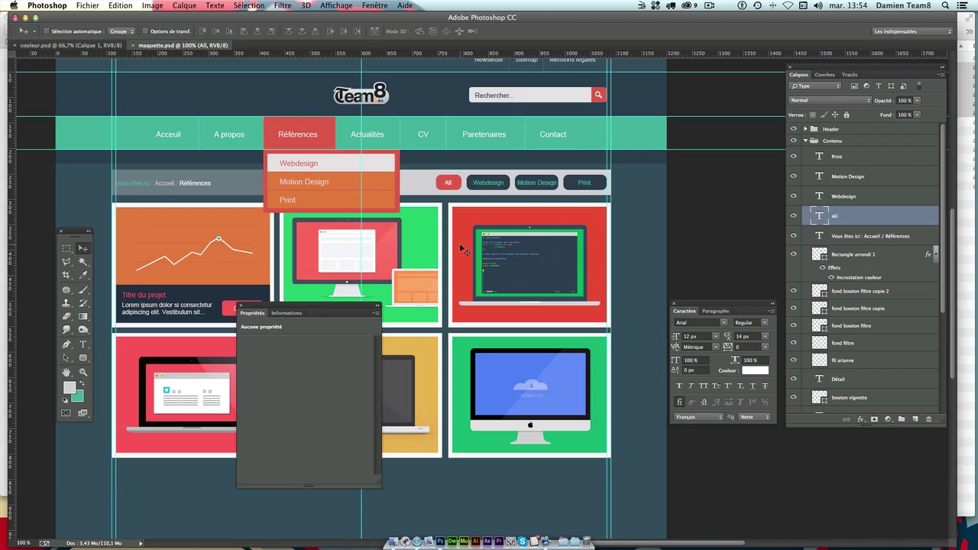
click(806, 142)
click(864, 142)
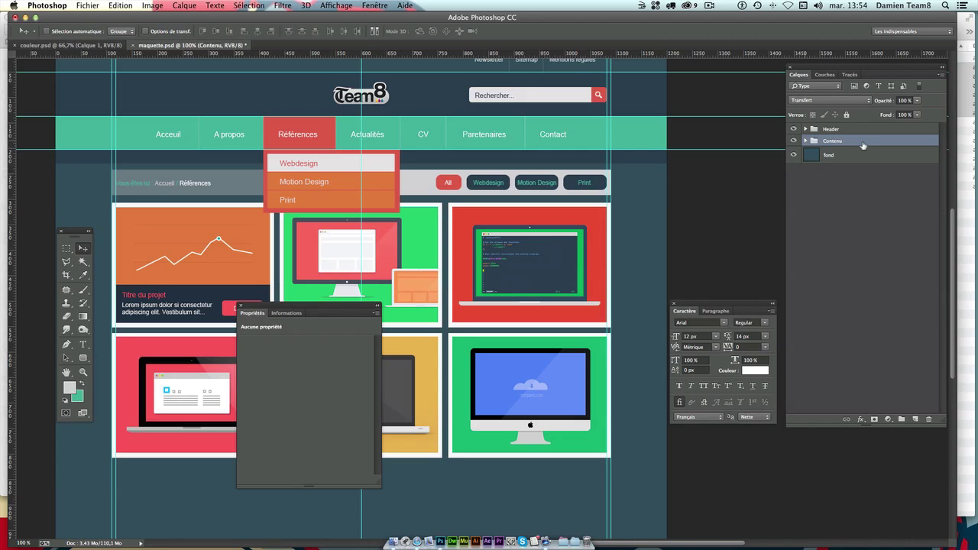
click(811, 130)
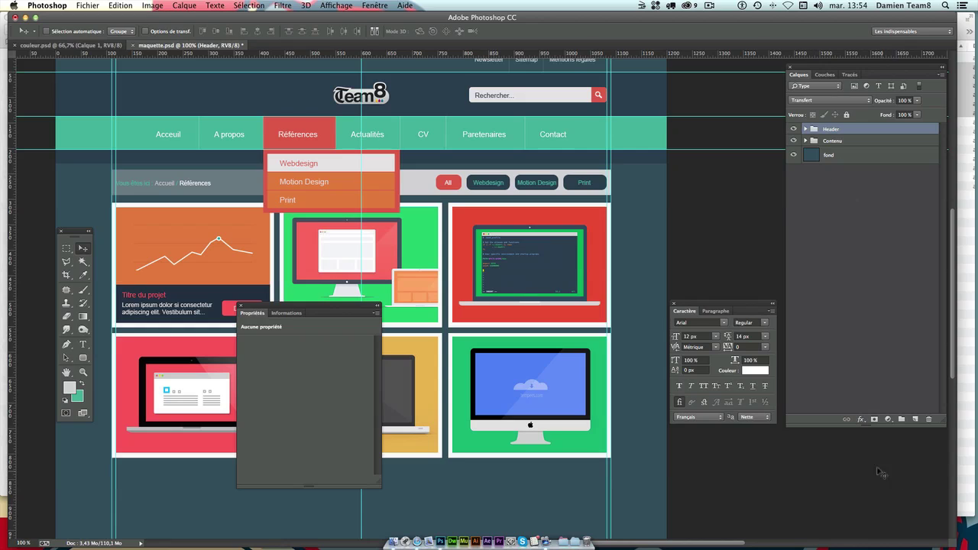
click(902, 419)
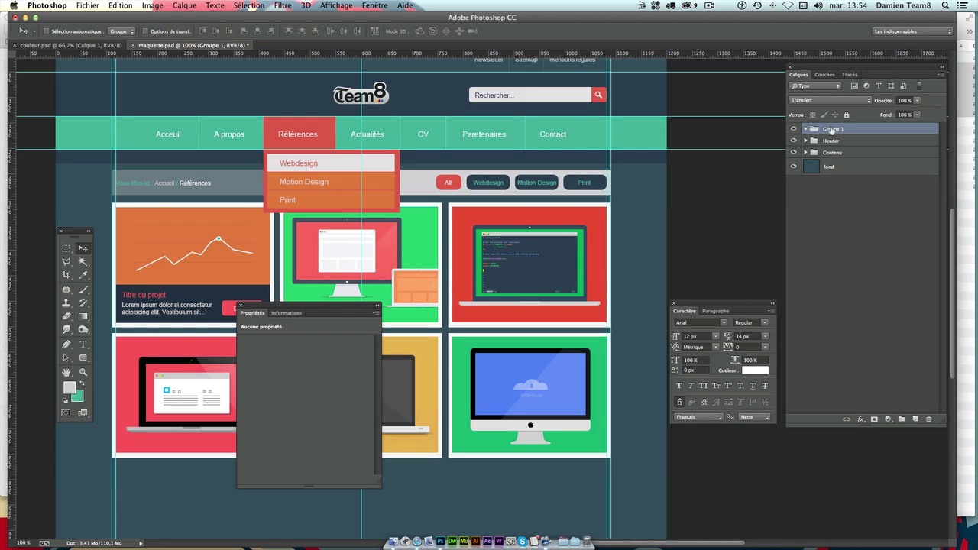
double_click(834, 129)
key(BackSpace)
text(r)
key(Return)
- Place the footer group between the Contenu group and the fond layer
drag(841, 137, 831, 158)
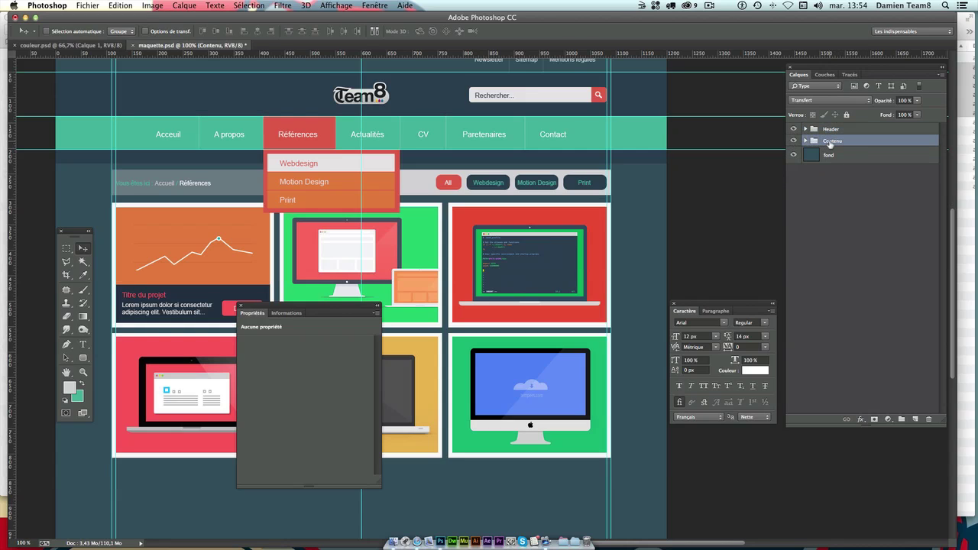
key(super+z)
mouse_move(830, 129)
mouse_down()
mouse_move(831, 158)
mouse_move(841, 162)
mouse_up()
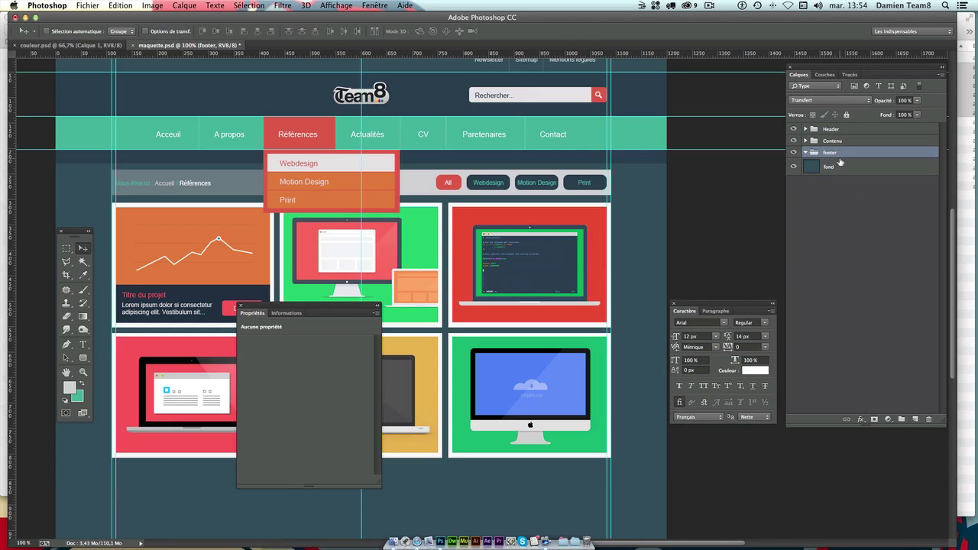
click(847, 227)
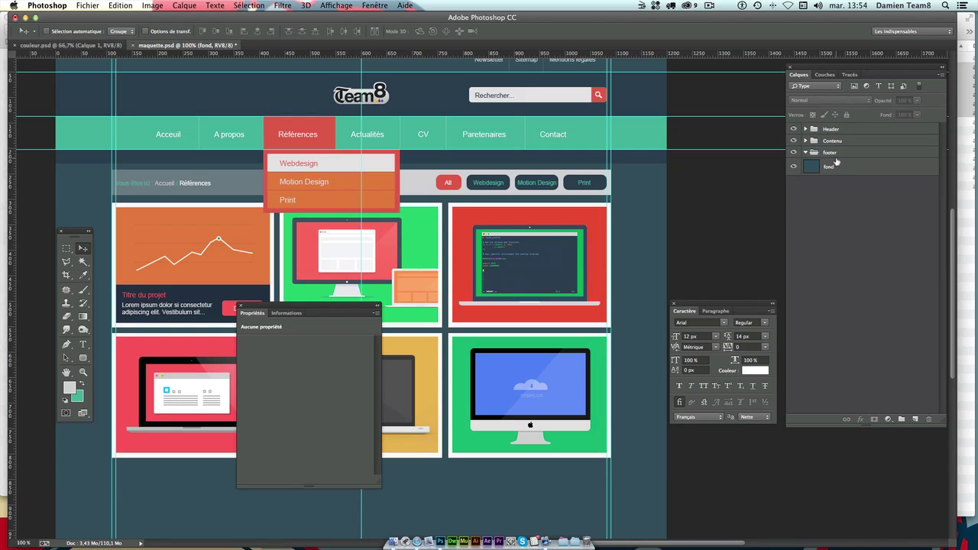
- Add a new empty layer named fond footer inside the footer group
double_click(831, 152)
click(915, 419)
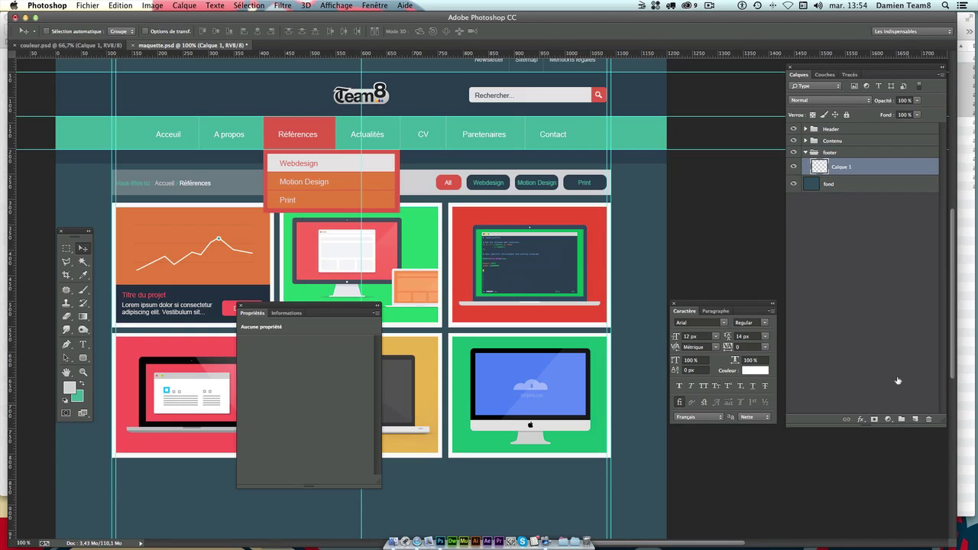
double_click(842, 169)
text(fond footer)
key(Return)
scroll(533, 322, down, 3)
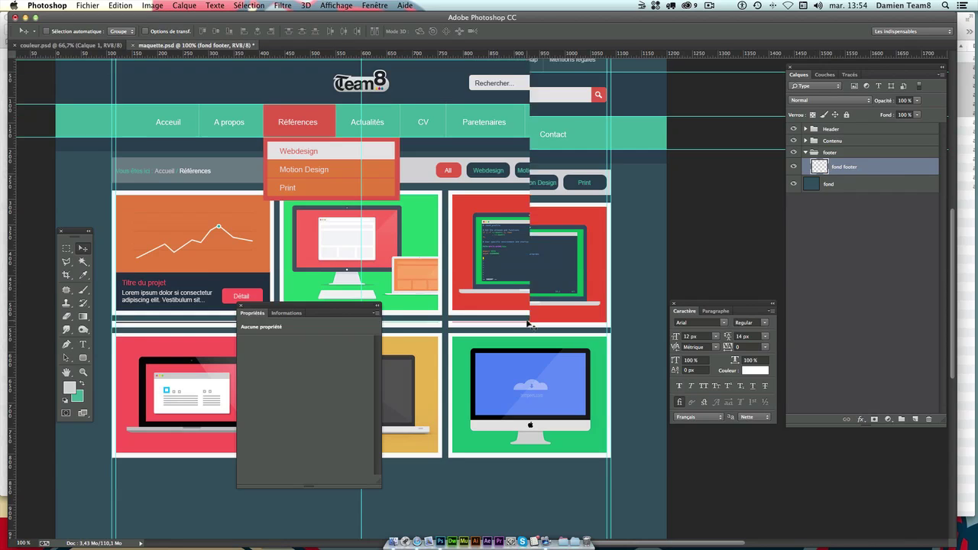
click(67, 249)
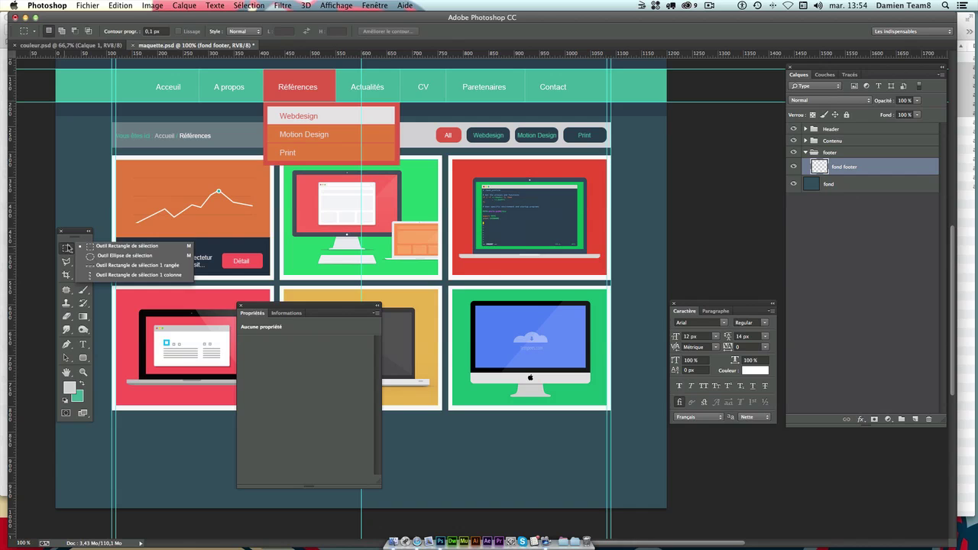
- Fill a strip along the page's bottom edge with the header's dark navy
scroll(63, 388, up, 2)
scroll(63, 388, up, 2)
click(65, 387)
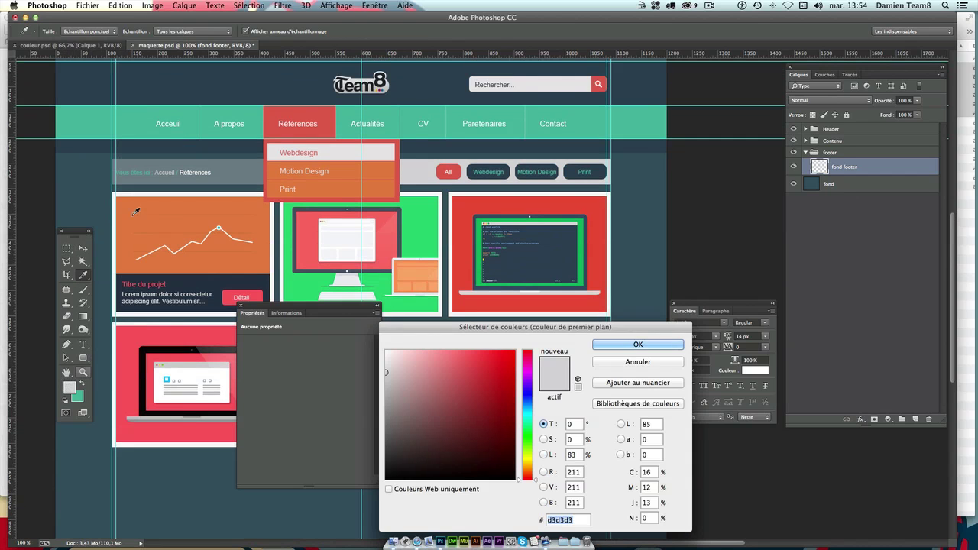
click(164, 75)
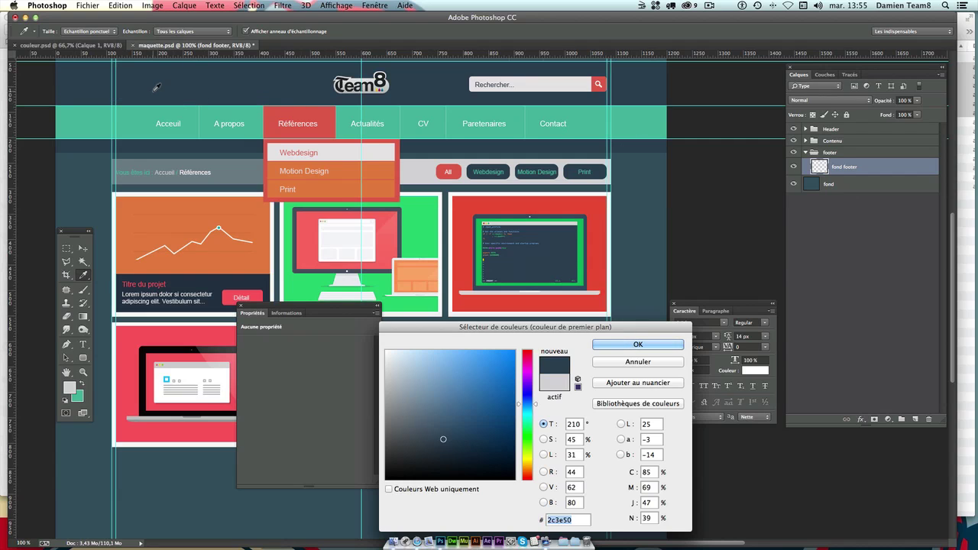
key(Return)
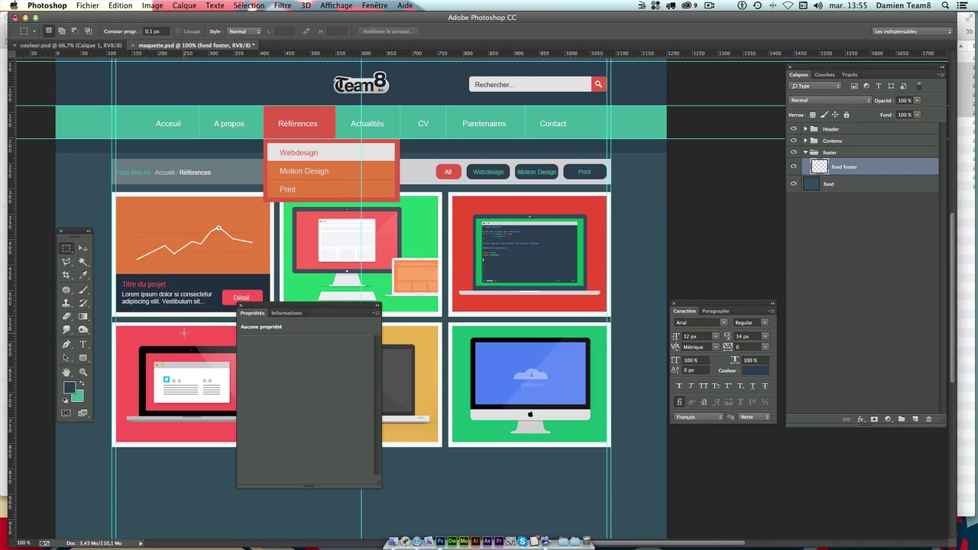
scroll(184, 334, down, 3)
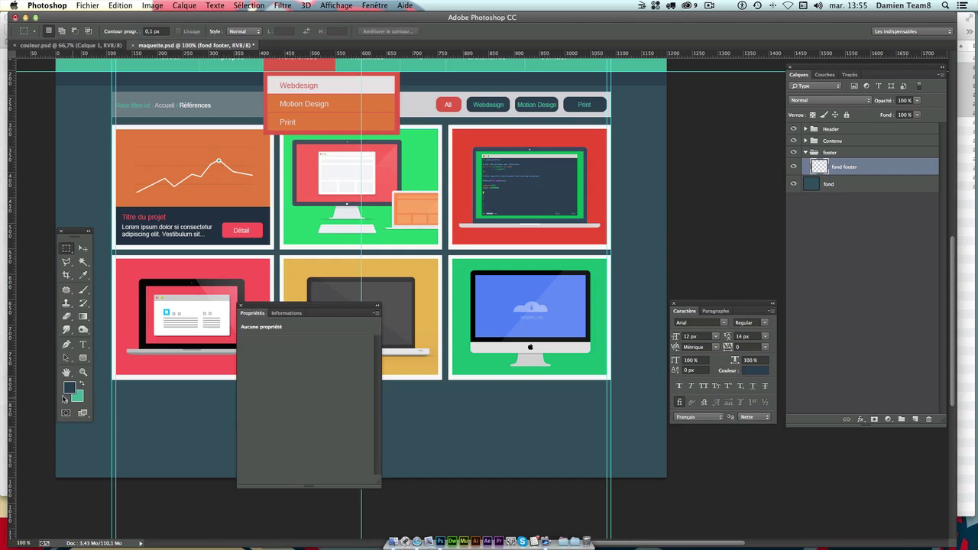
drag(787, 521, 42, 393)
key(shift+F5)
key(Return)
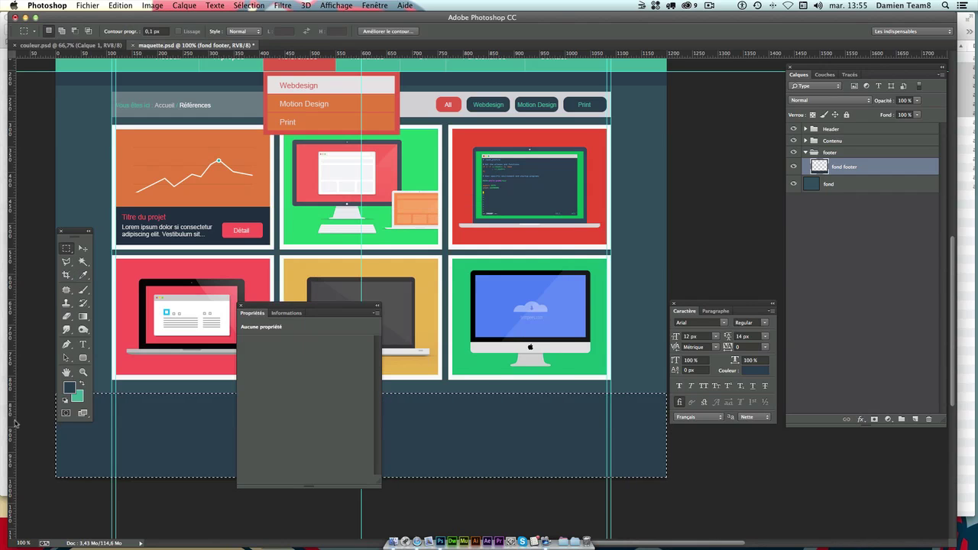
key(ctrl+d)
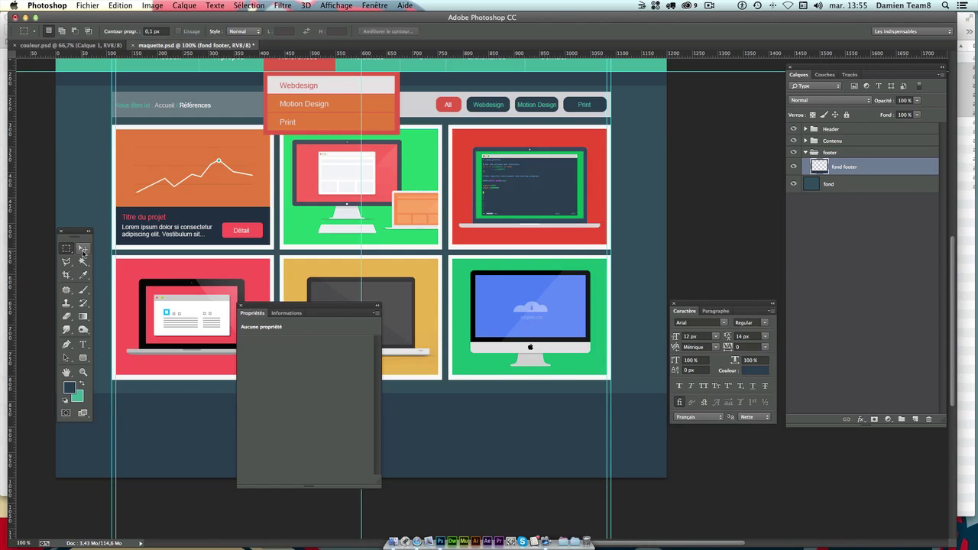
- Move the fond footer layer down slightly with the Move tool
click(83, 248)
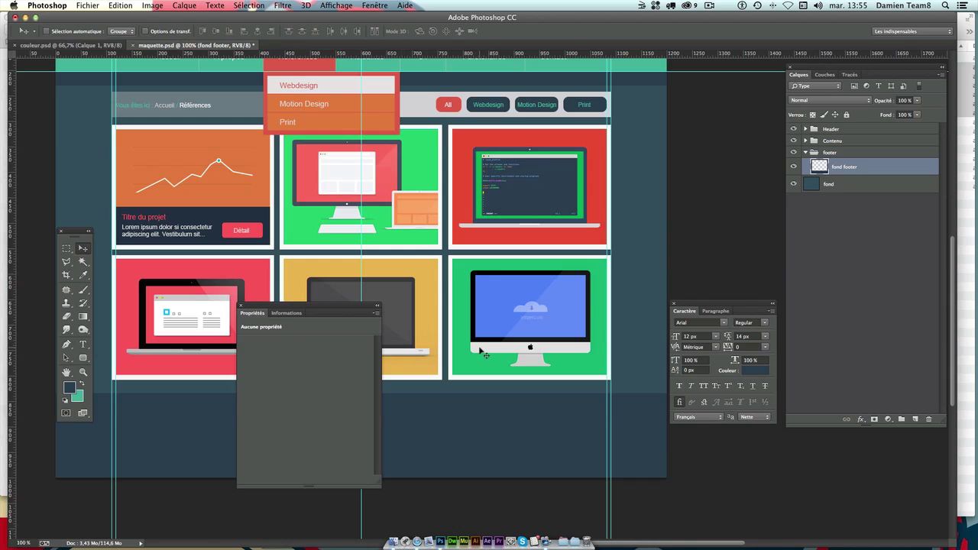
click(241, 305)
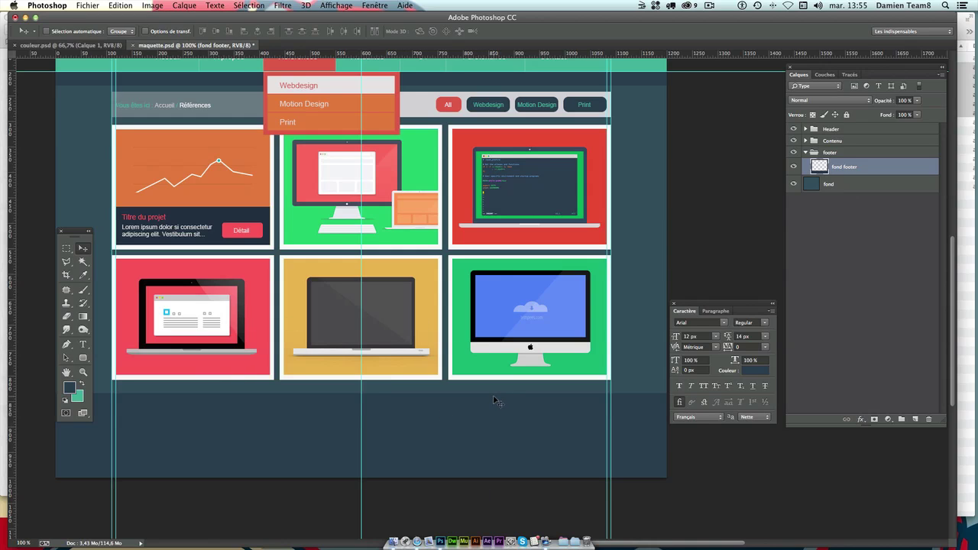
scroll(494, 399, up, 1)
scroll(507, 413, up, 2)
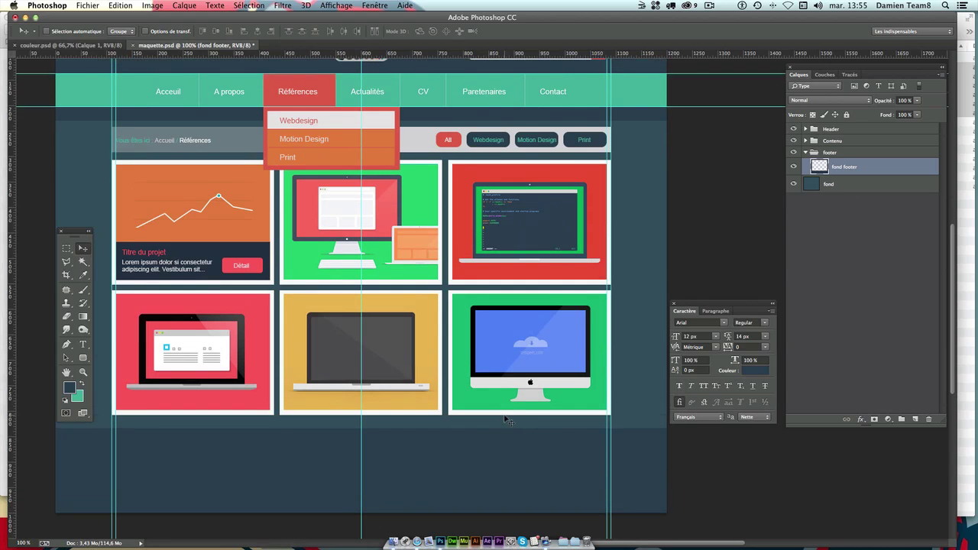
scroll(507, 420, down, 2)
drag(505, 422, 504, 438)
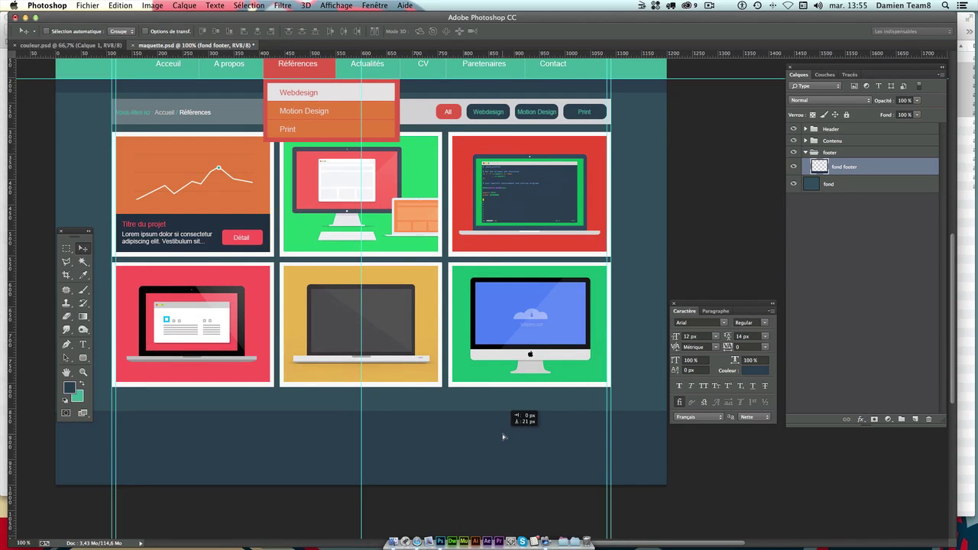
scroll(579, 436, up, 3)
scroll(566, 444, down, 3)
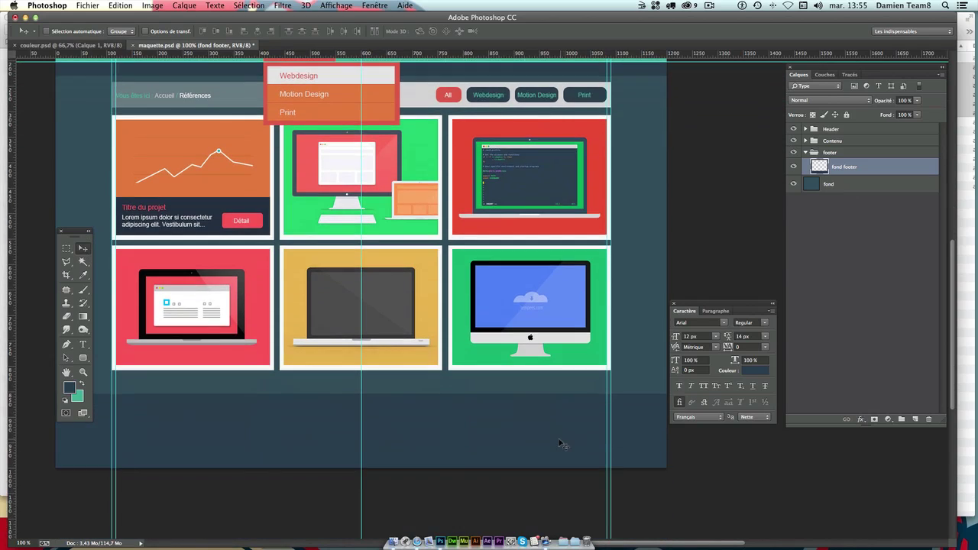
scroll(561, 446, up, 4)
scroll(562, 446, down, 2)
scroll(516, 431, down, 3)
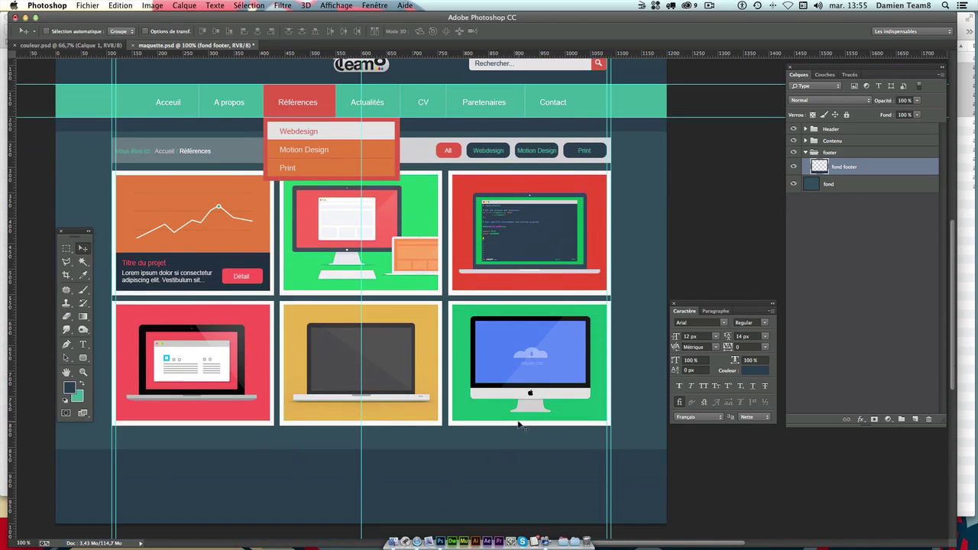
scroll(475, 354, down, 6)
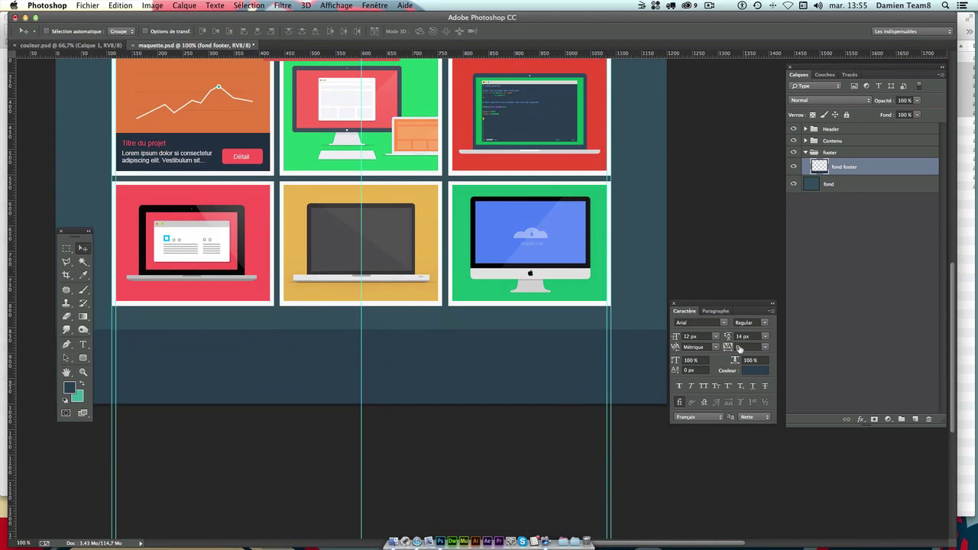
scroll(172, 426, up, 2)
scroll(175, 425, down, 4)
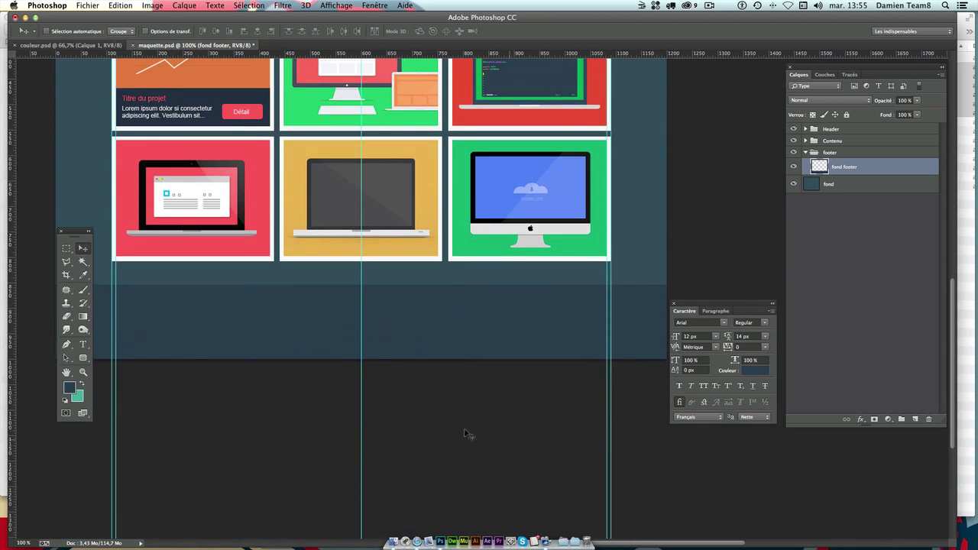
scroll(305, 183, up, 3)
scroll(321, 206, down, 3)
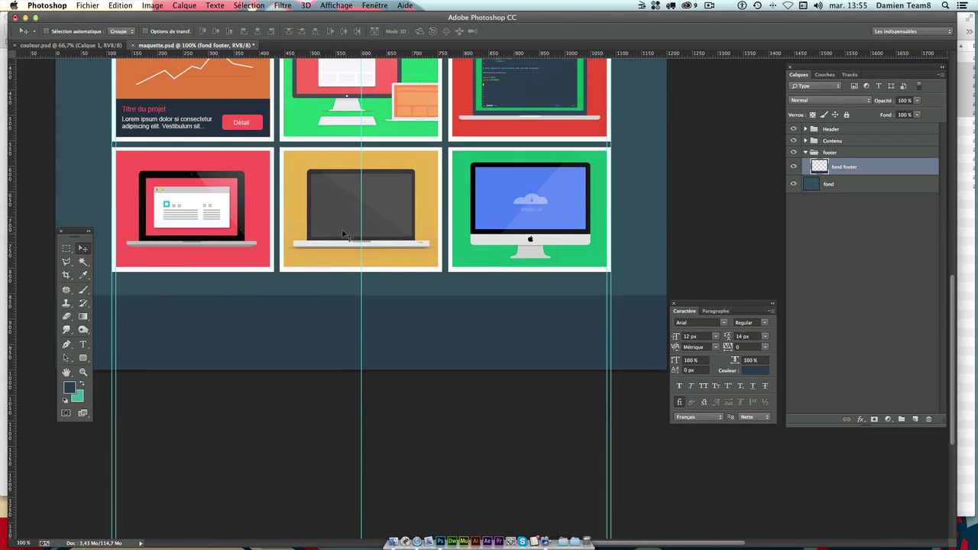
scroll(345, 237, up, 3)
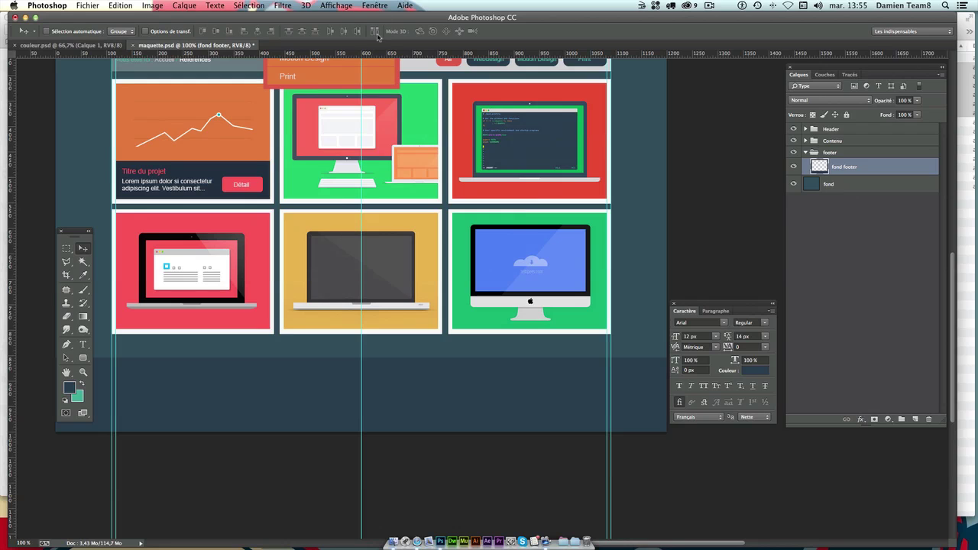
click(153, 6)
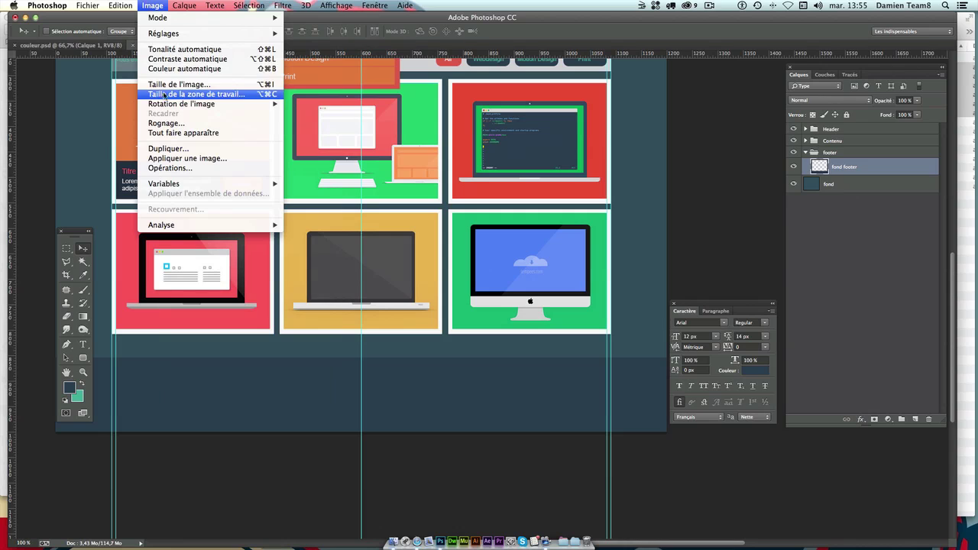
- Open the Image Size dialog and dismiss it without changes
click(169, 85)
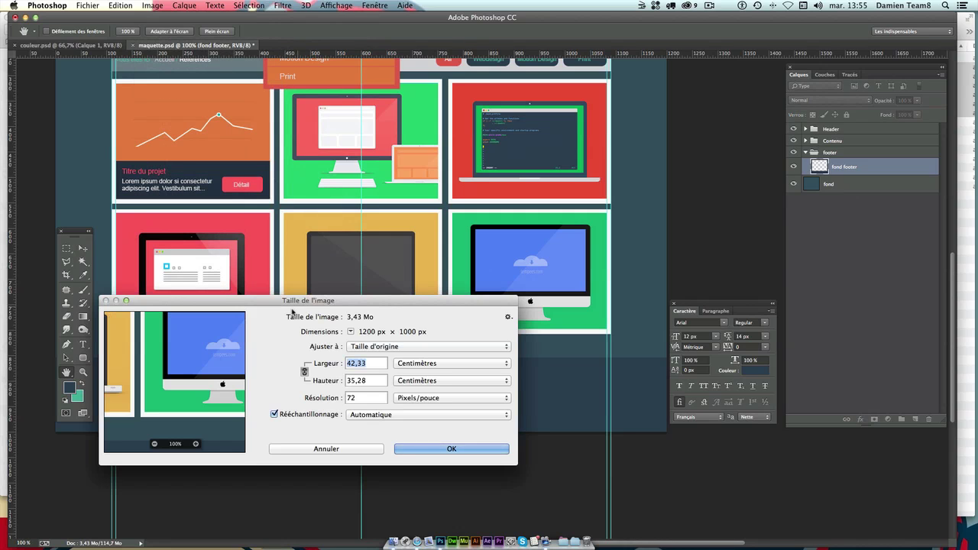
drag(304, 315, 481, 197)
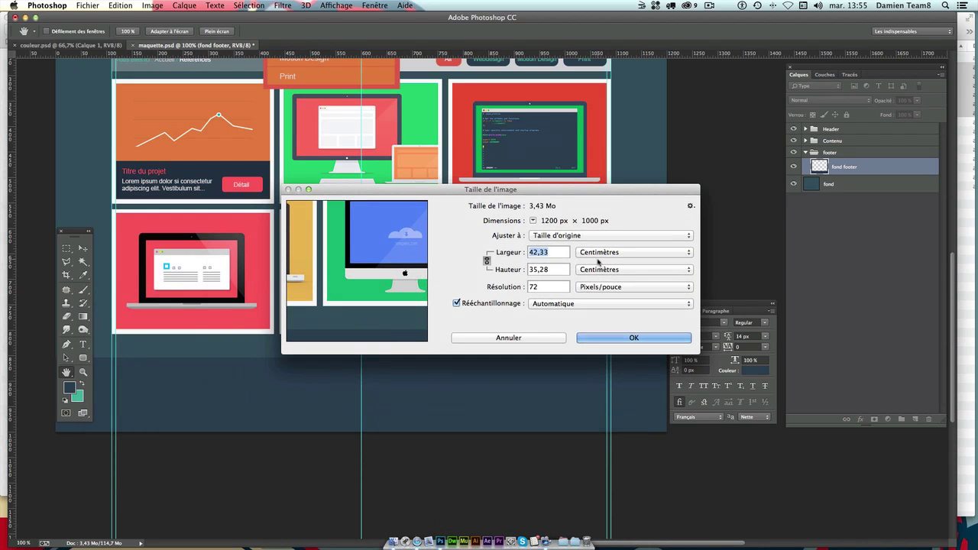
key(Escape)
- Set the canvas height to 1400 px, anchored top-centre, keeping the 1200 px width
click(152, 6)
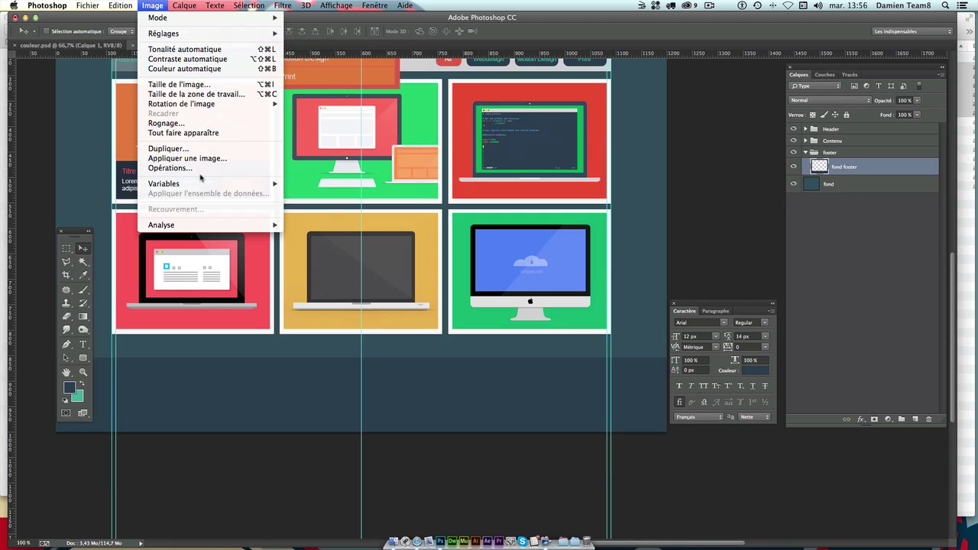
click(180, 94)
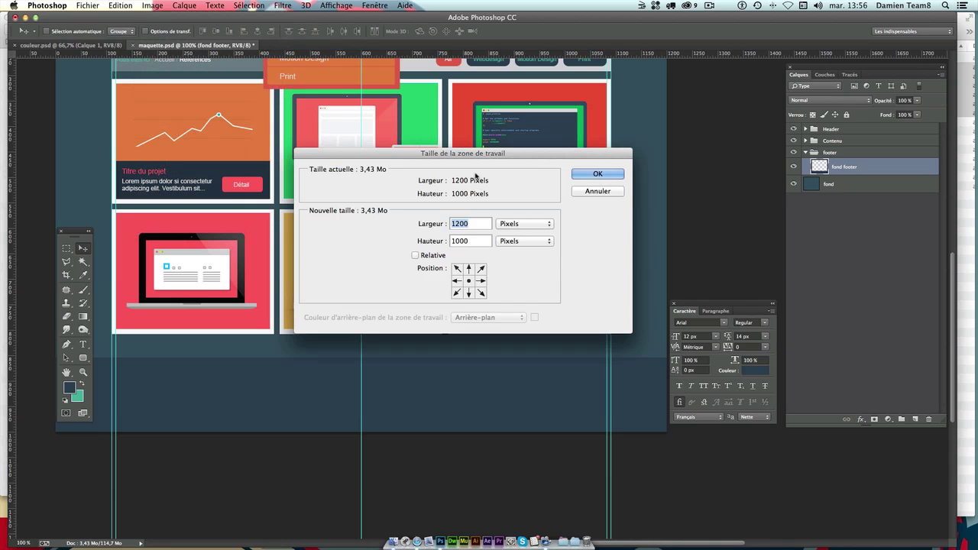
mouse_move(467, 166)
mouse_down()
mouse_move(461, 299)
mouse_move(395, 259)
mouse_up()
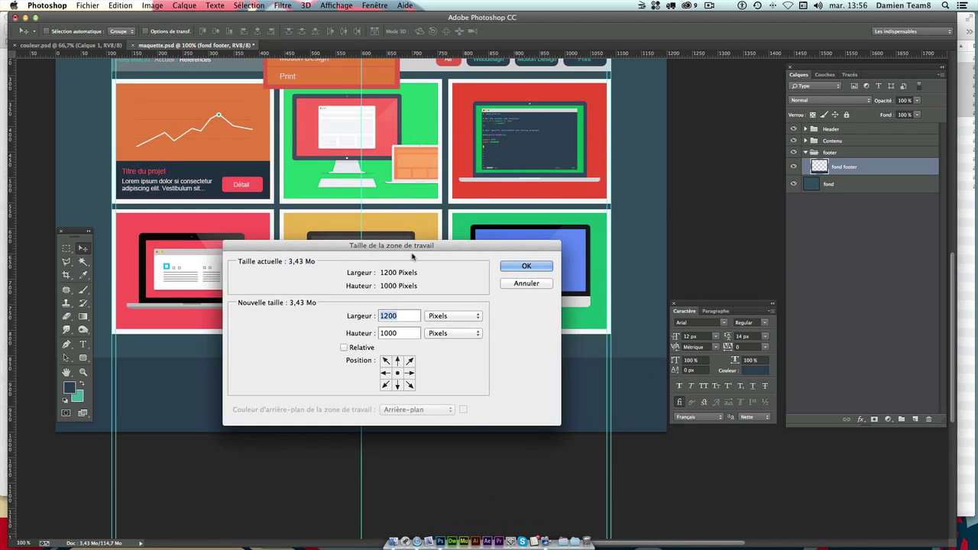
key(Right)
click(397, 361)
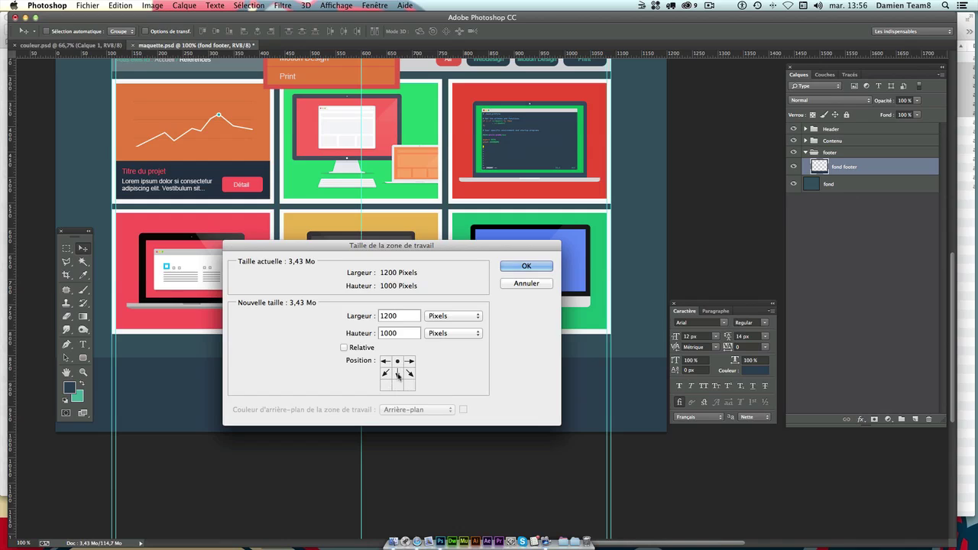
click(397, 374)
click(385, 374)
click(398, 374)
click(398, 360)
click(386, 316)
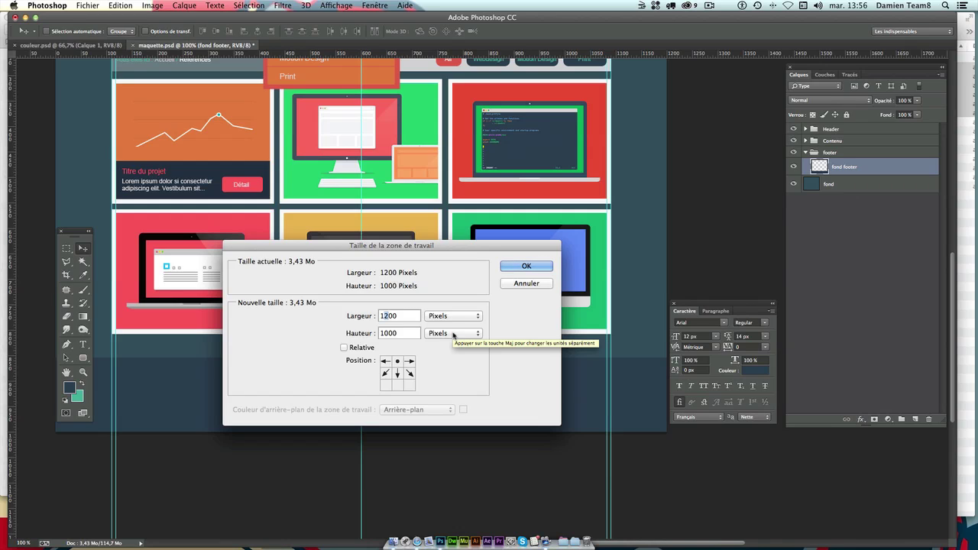
key(Tab)
click(386, 334)
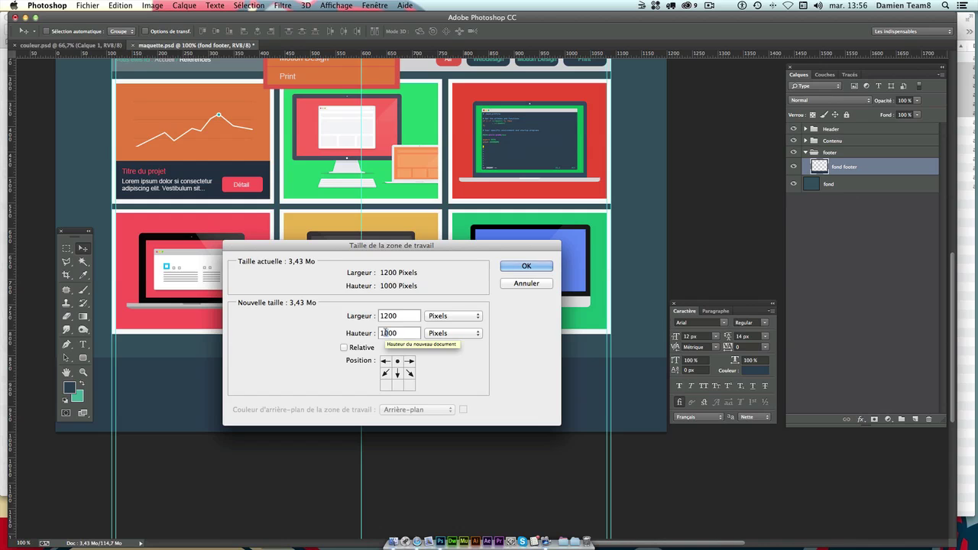
key(Delete)
text(4)
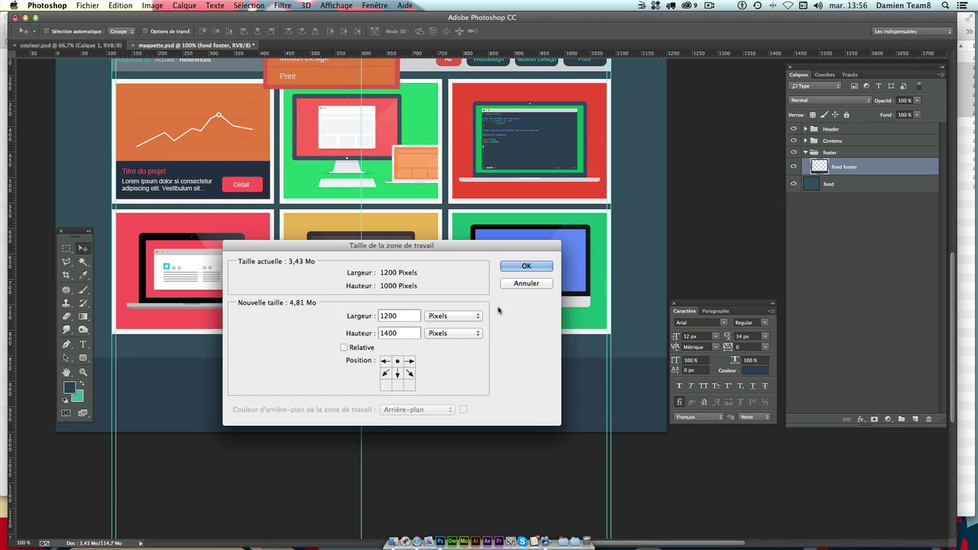
click(535, 275)
- Fill the fond layer with the sampled dark teal 334d5c
scroll(489, 379, down, 3)
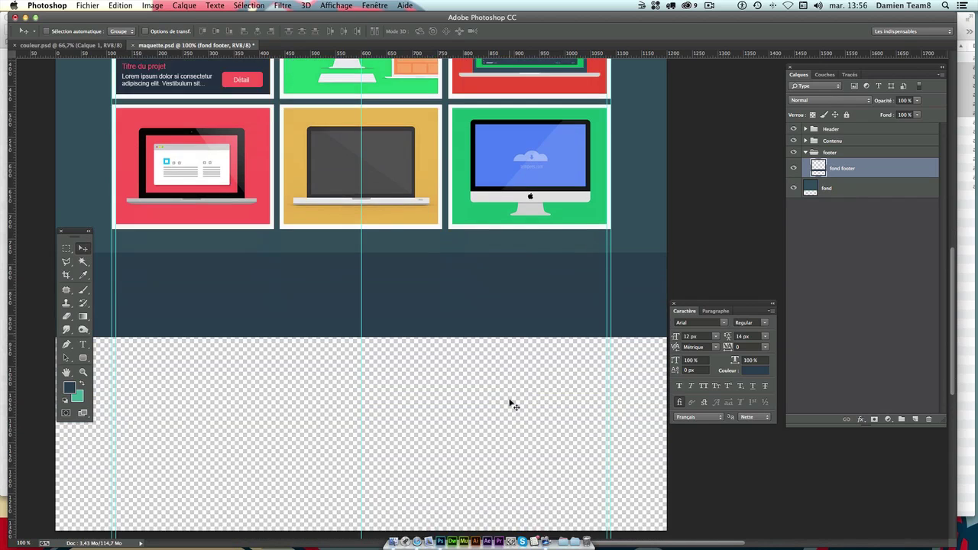
scroll(474, 436, down, 2)
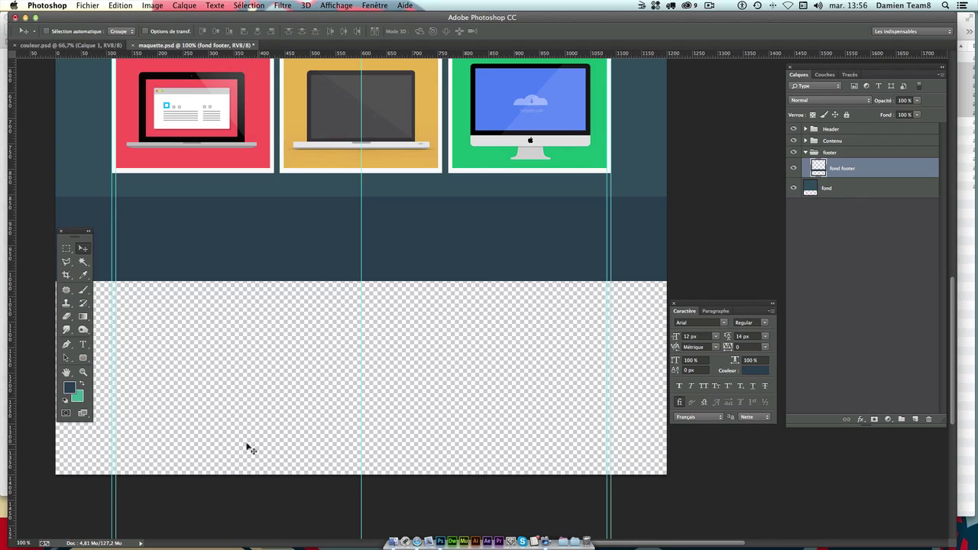
click(812, 193)
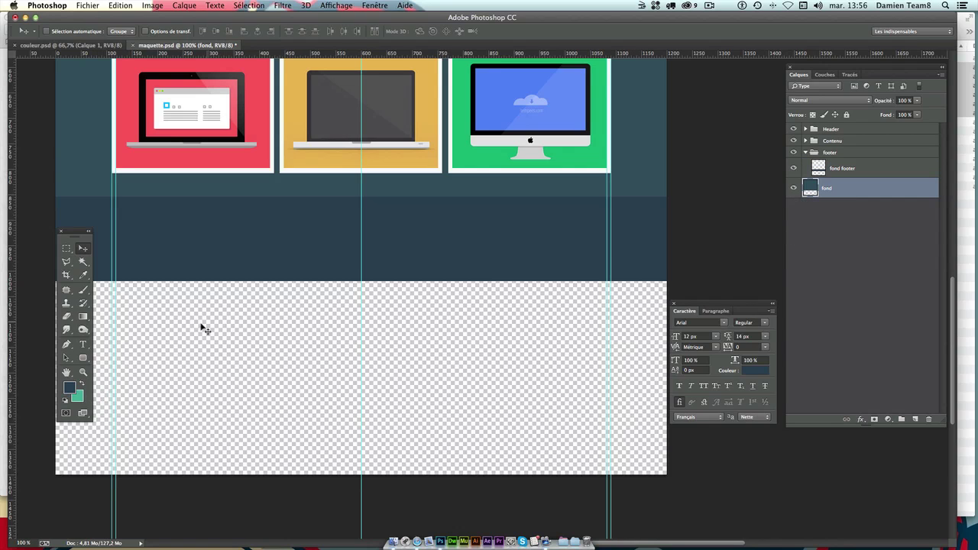
click(71, 389)
click(84, 153)
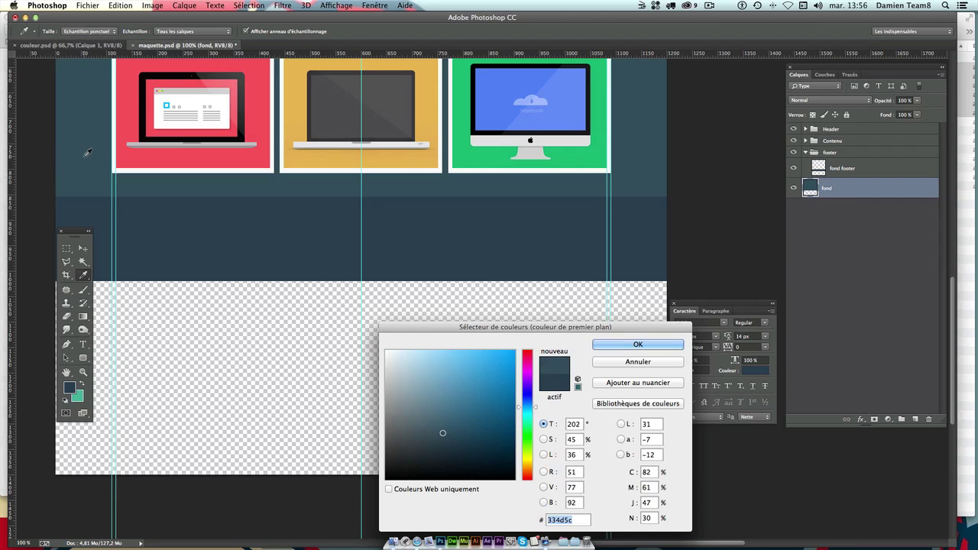
key(Return)
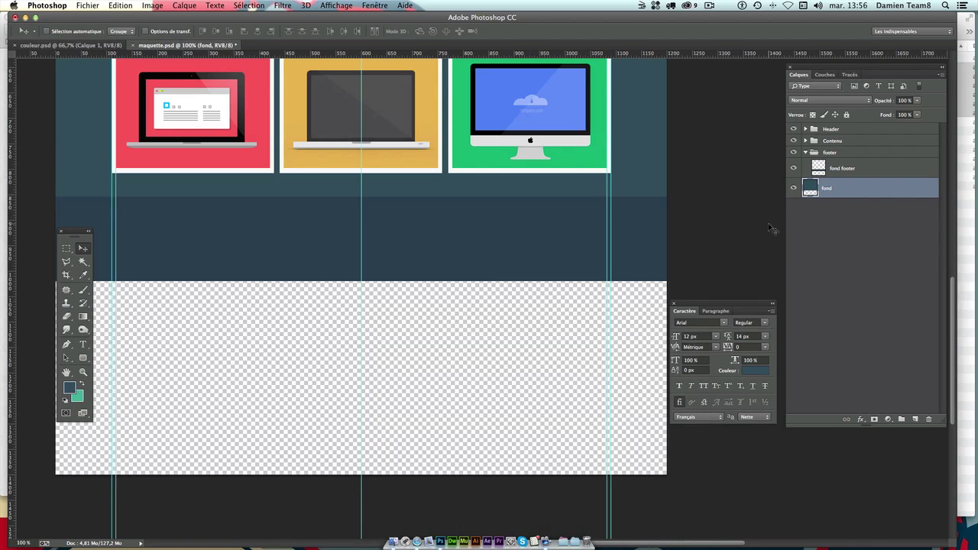
key(shift+F5)
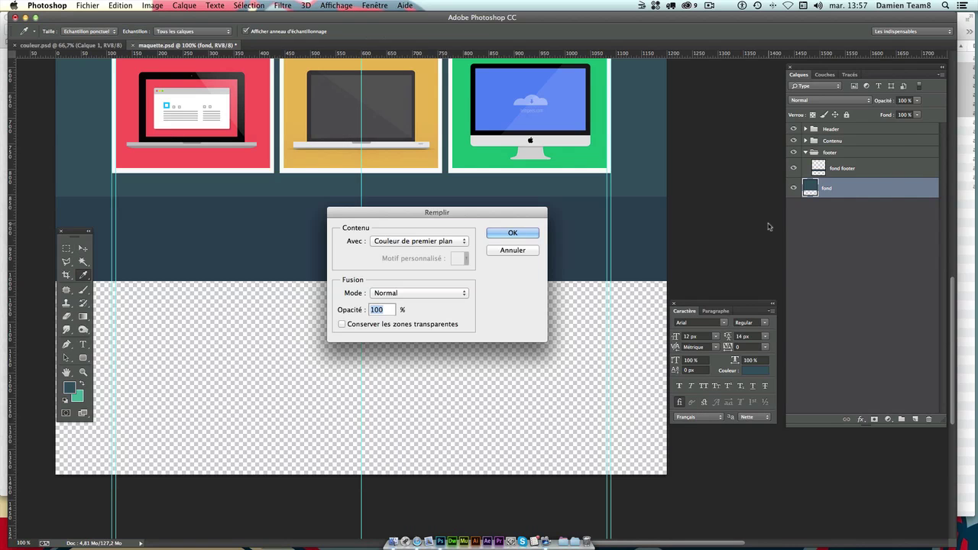
key(Return)
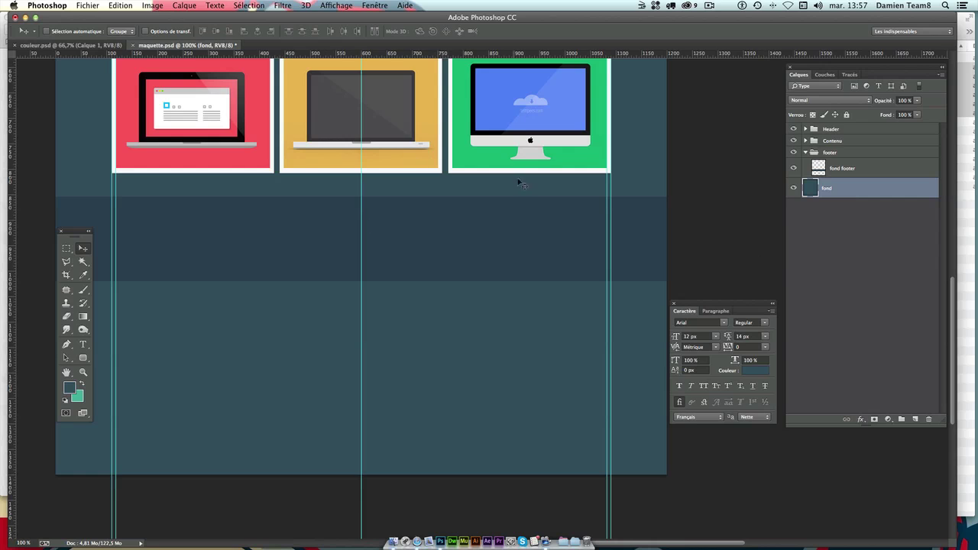
scroll(520, 185, up, 5)
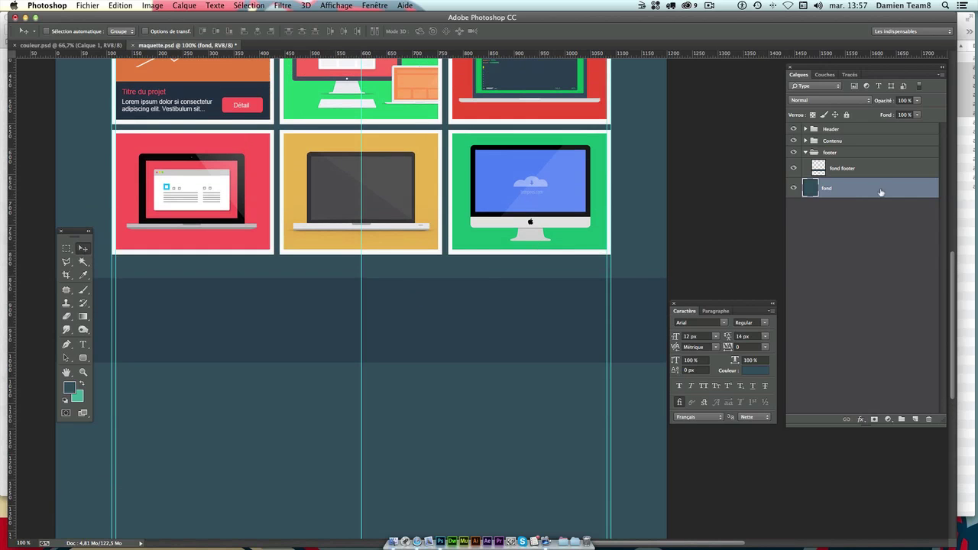
click(848, 169)
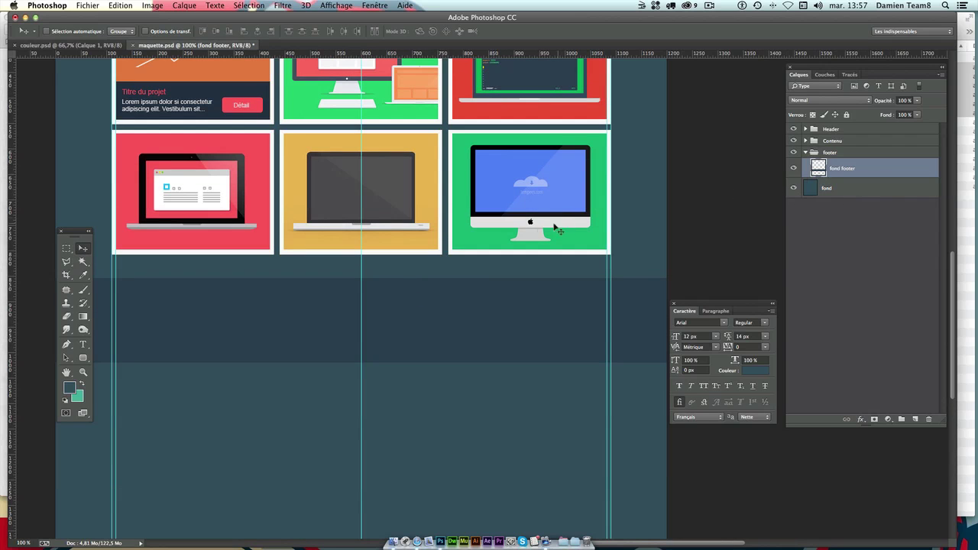
- Free-transform the fond footer background so it stretches down to the canvas bottom edge
key(ctrl+t)
scroll(386, 357, down, 4)
drag(362, 299, 384, 495)
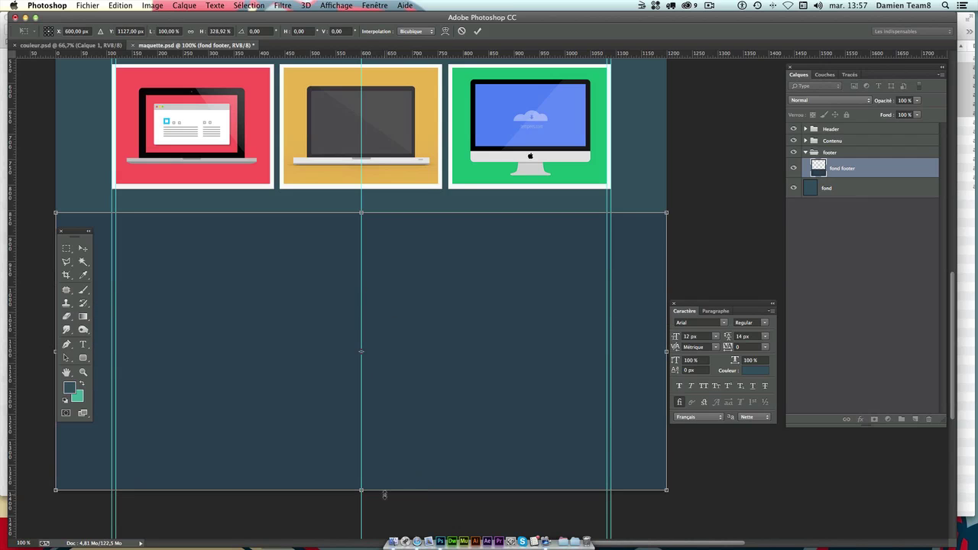
key(Return)
scroll(386, 369, up, 5)
scroll(386, 369, up, 2)
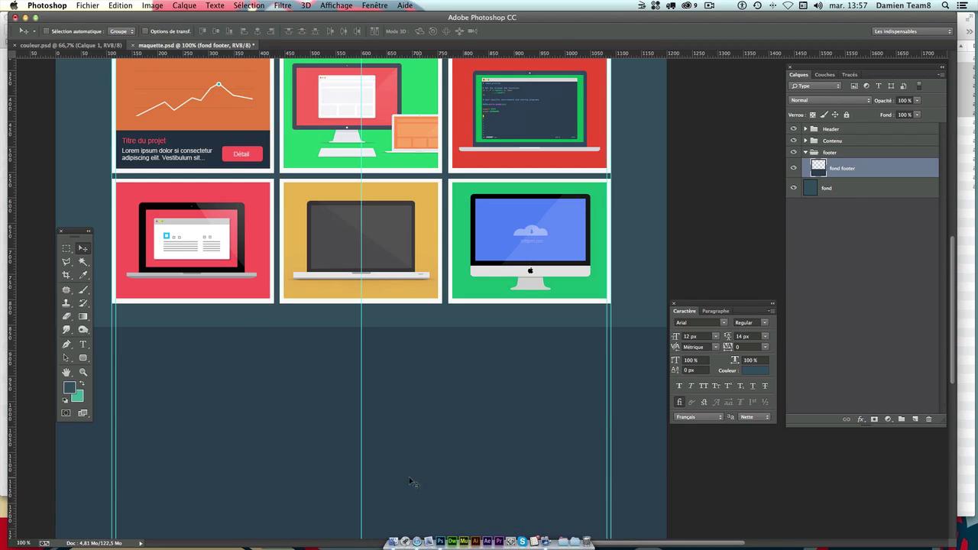
scroll(439, 393, down, 2)
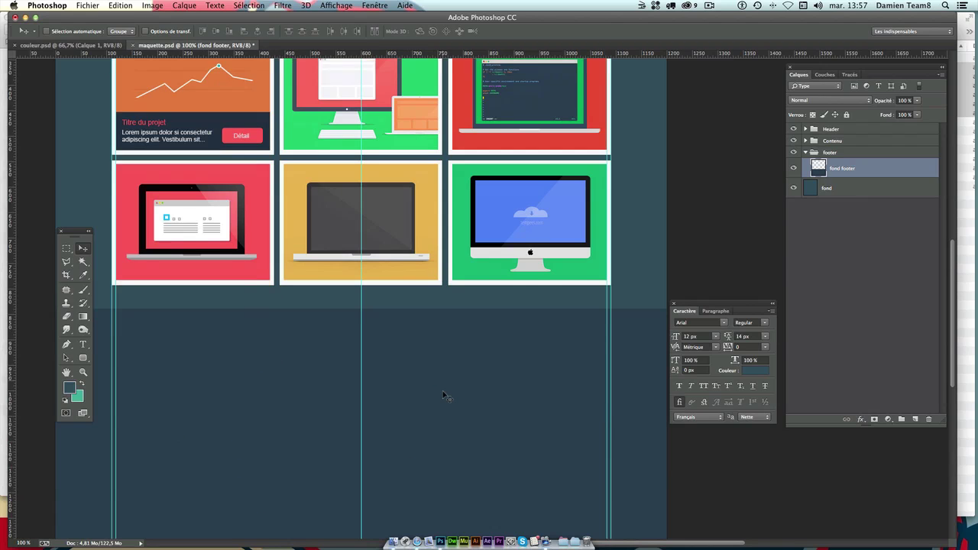
scroll(428, 392, down, 2)
scroll(189, 328, down, 2)
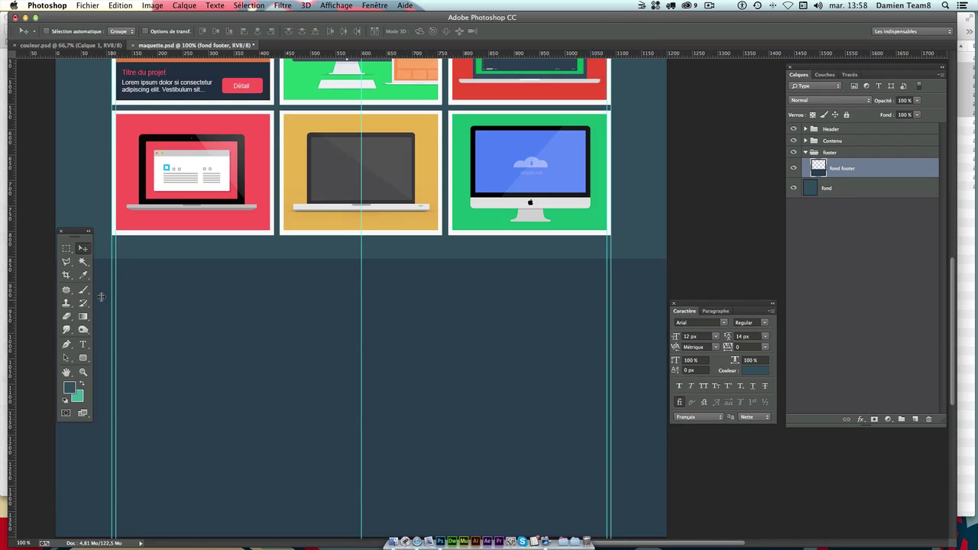
scroll(333, 341, up, 2)
scroll(333, 341, up, 10)
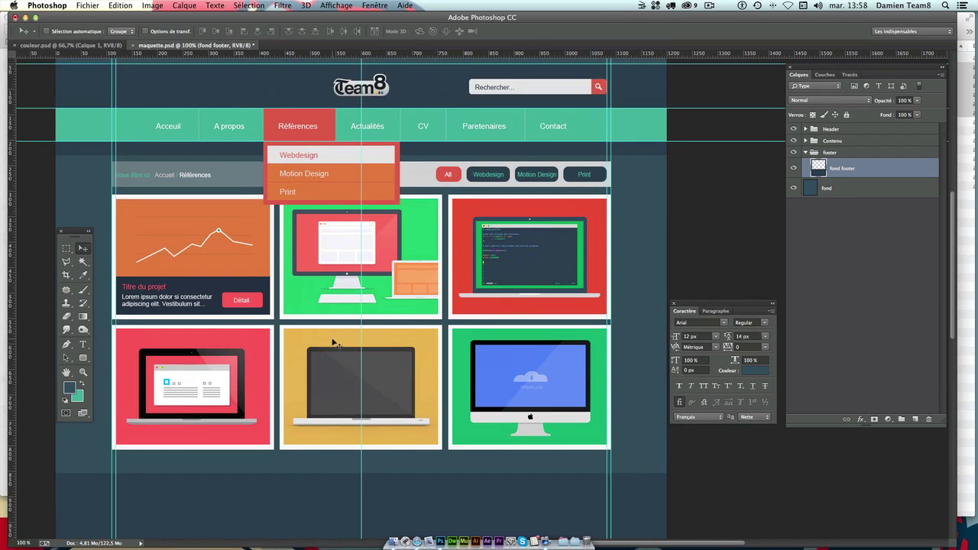
scroll(333, 341, down, 10)
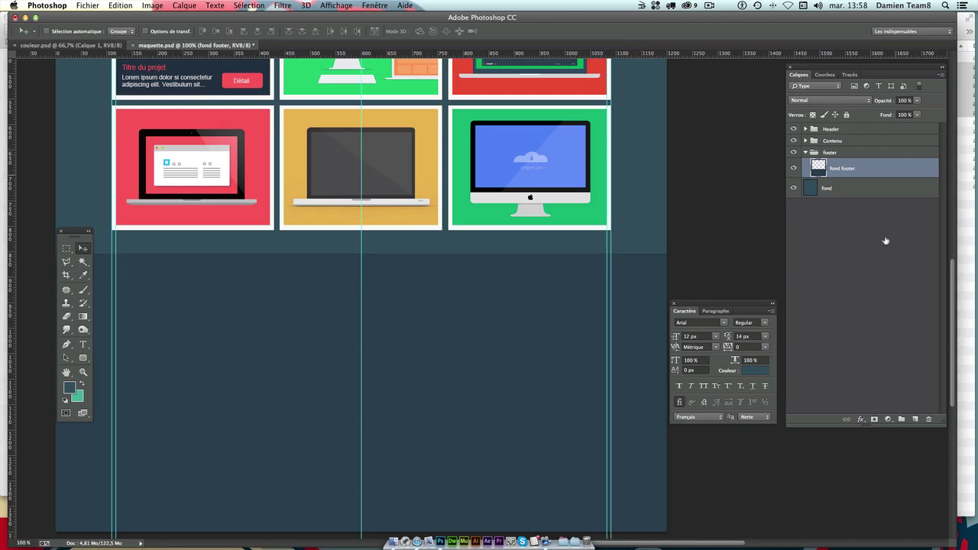
- Draw a rounded rectangle in the footer sized 270 × 55 px
click(83, 358)
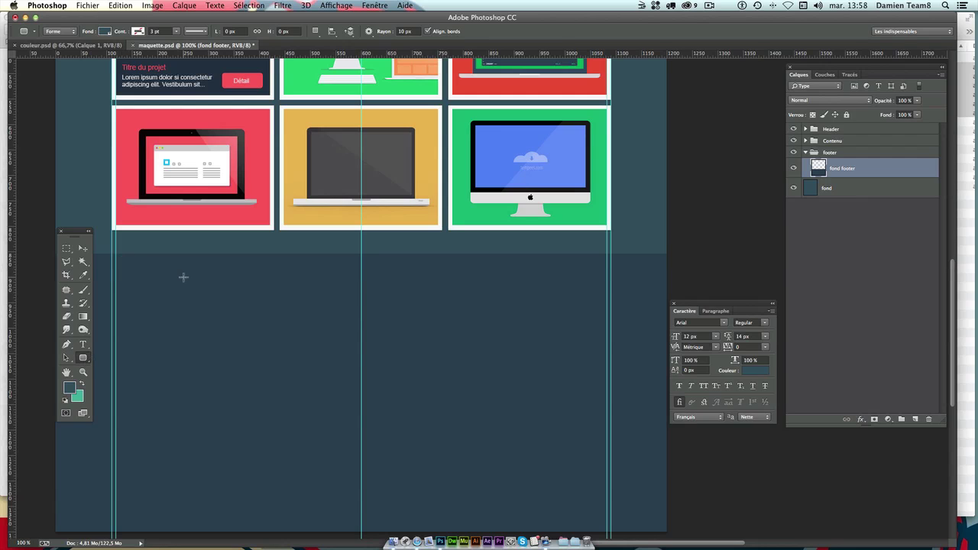
mouse_move(173, 275)
mouse_down()
mouse_move(341, 303)
mouse_move(537, 303)
mouse_up()
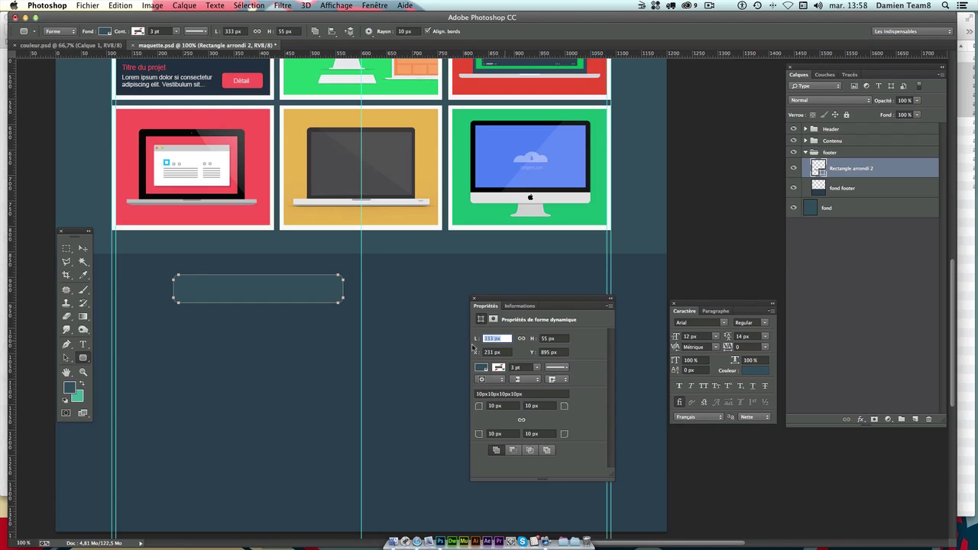
text(4)
key(Tab)
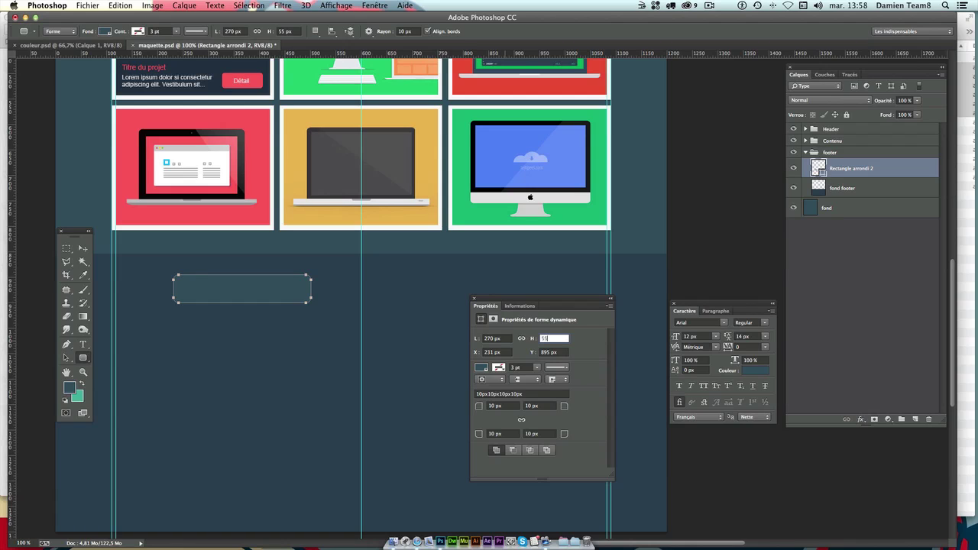
key(Tab)
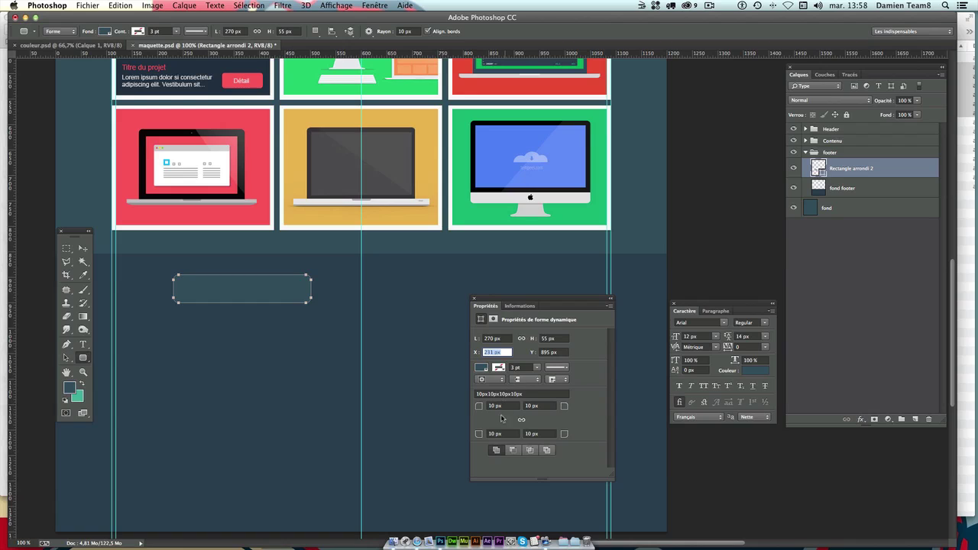
- Set its top corner radii to 5 px and bottom corner radii to 0 px
click(503, 405)
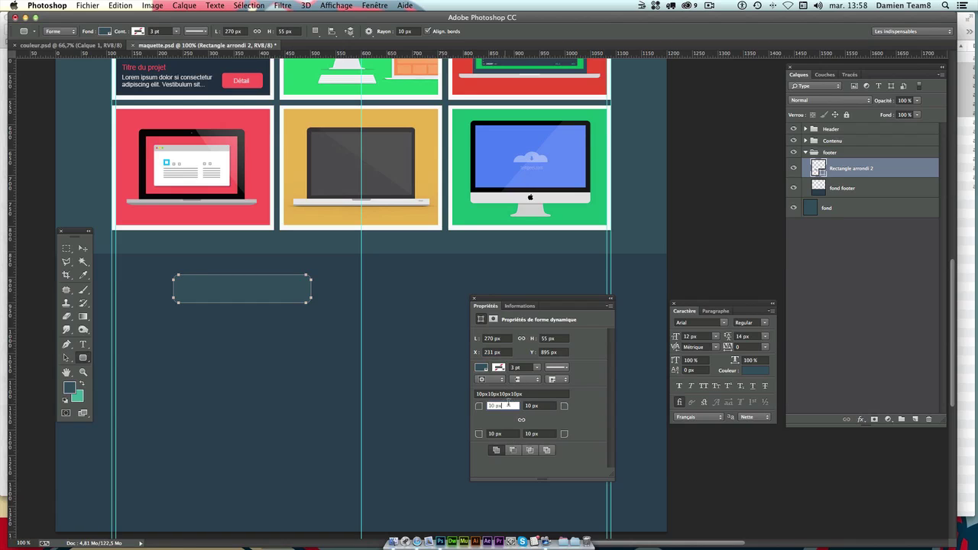
double_click(508, 405)
text(5)
key(Tab)
text(5)
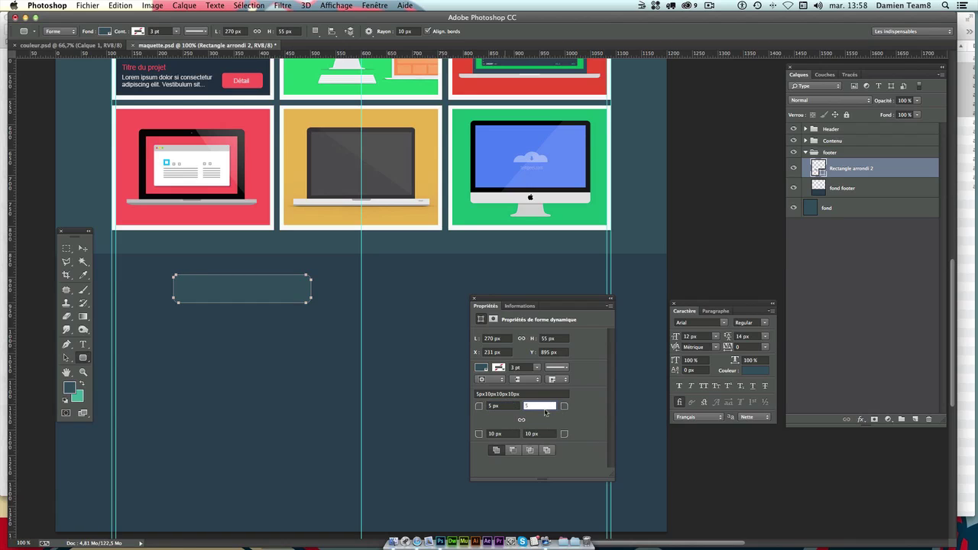
click(508, 432)
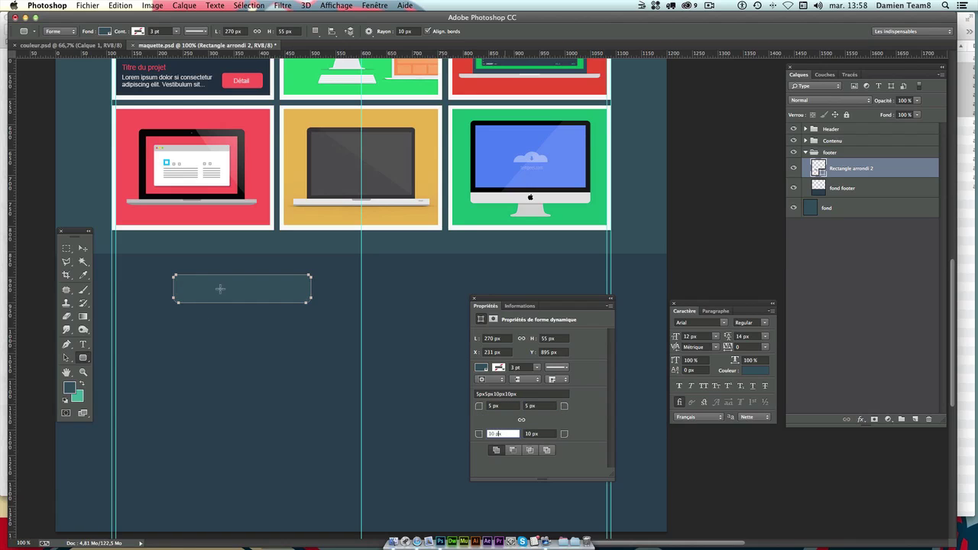
drag(513, 434, 450, 434)
text(0)
key(Tab)
text(0)
key(Tab)
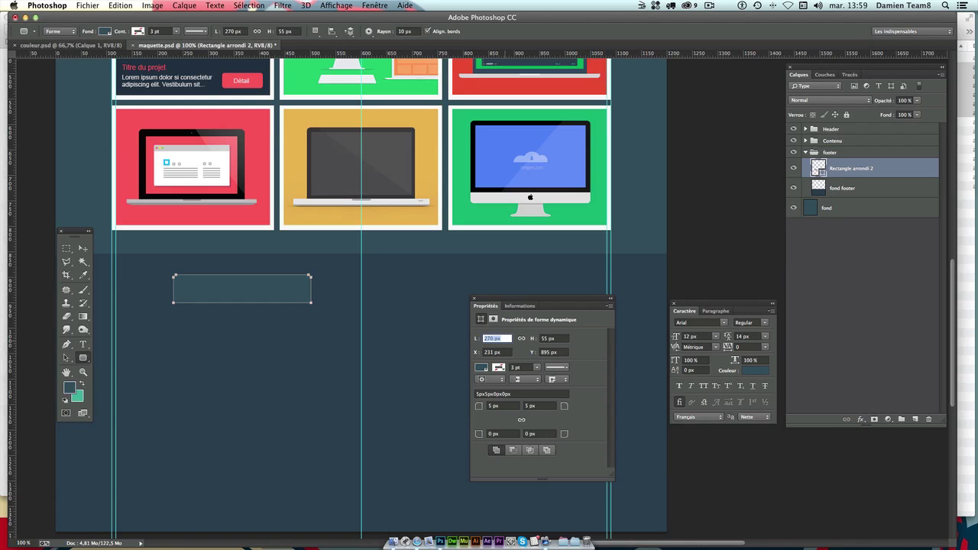
- Fill 'Rectangle arrondi 2' with blue 35aadb and move it left to X 134 px
click(482, 368)
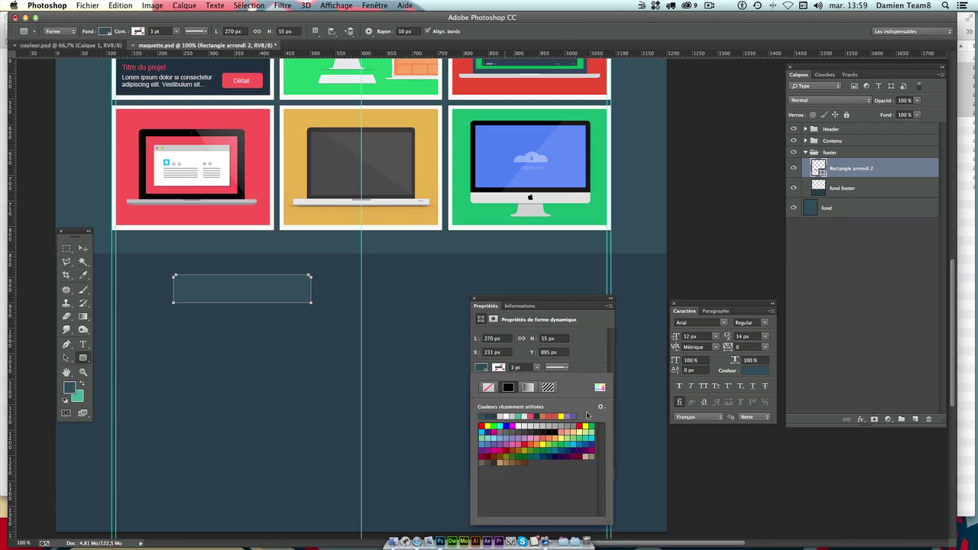
click(600, 388)
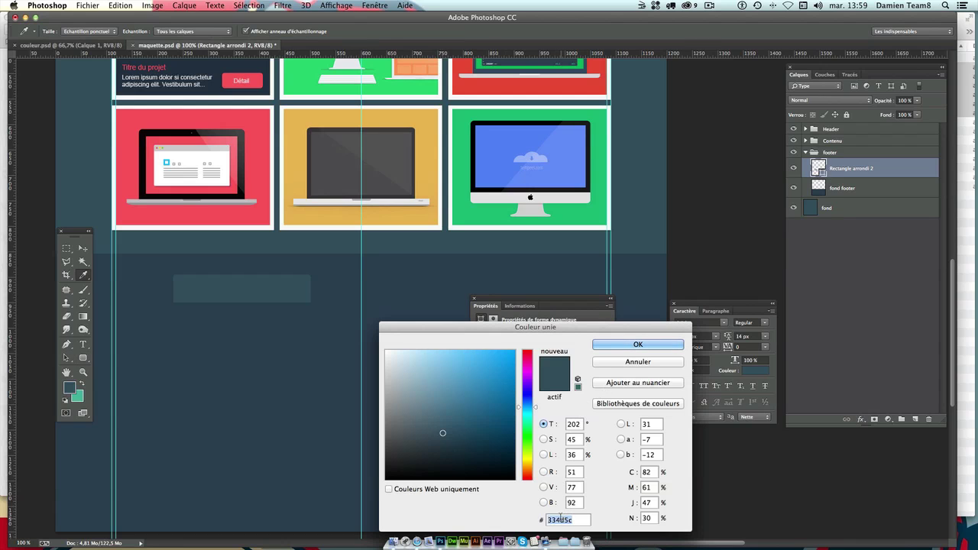
drag(550, 327, 548, 223)
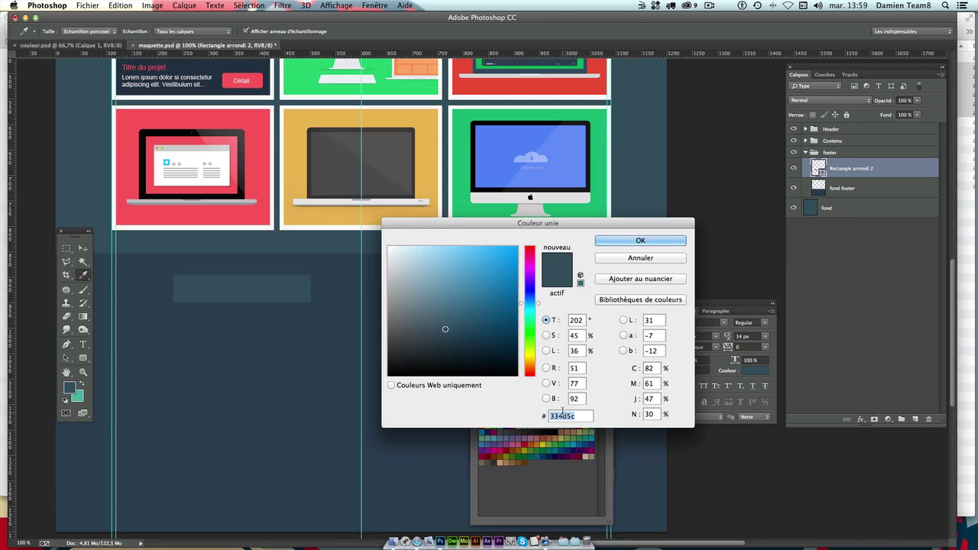
text(35)
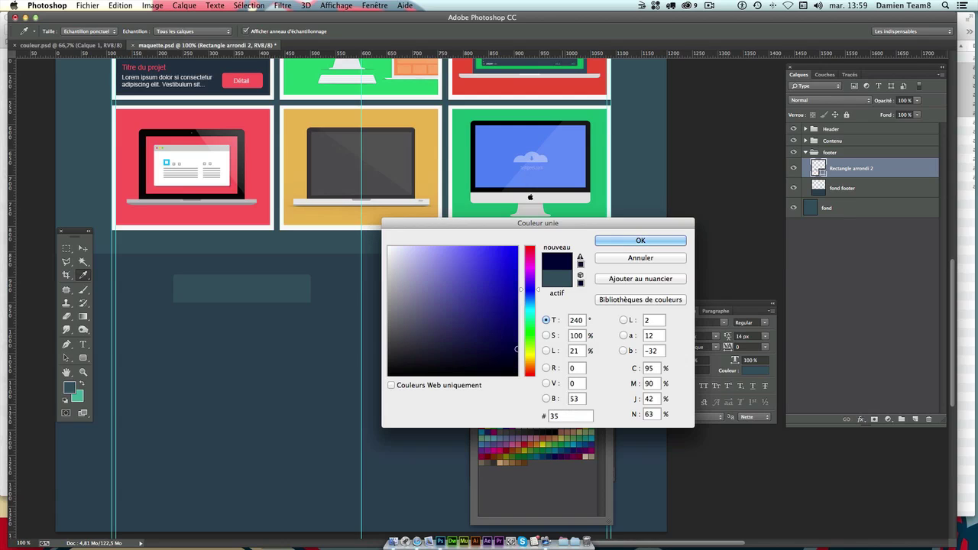
text(aad)
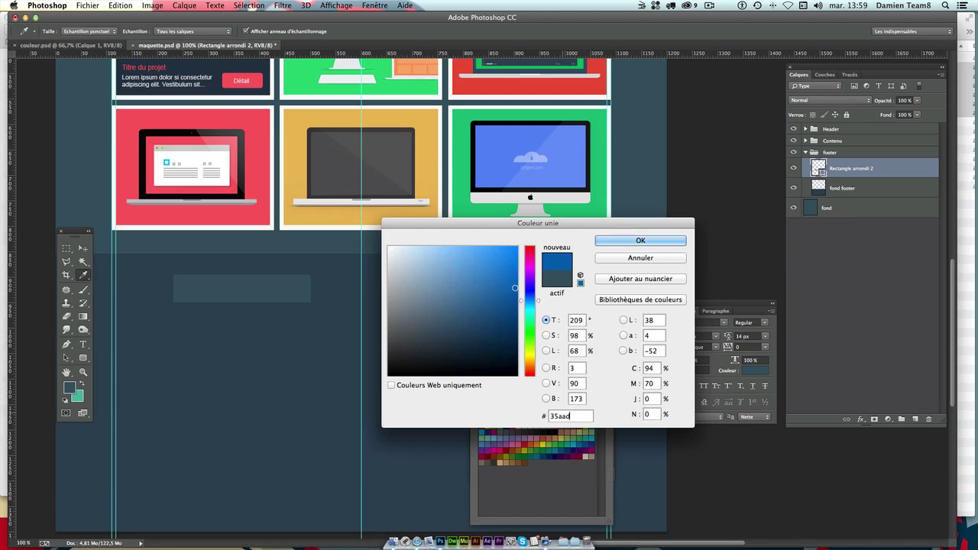
text(b)
key(Return)
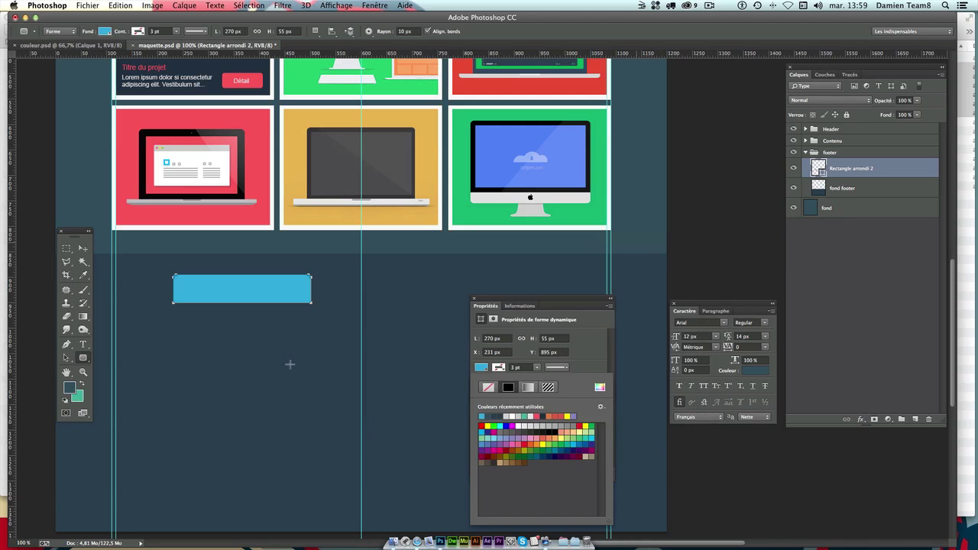
click(86, 249)
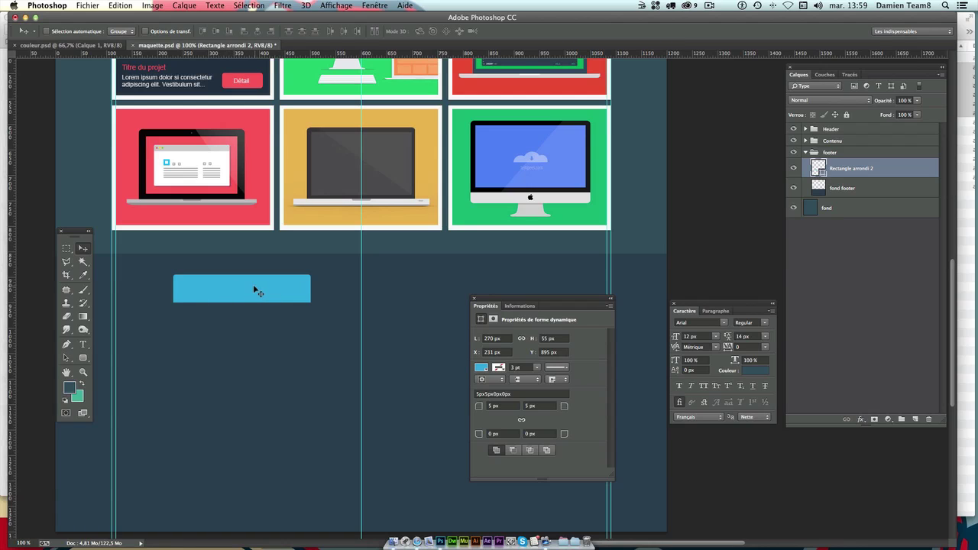
drag(245, 293, 196, 291)
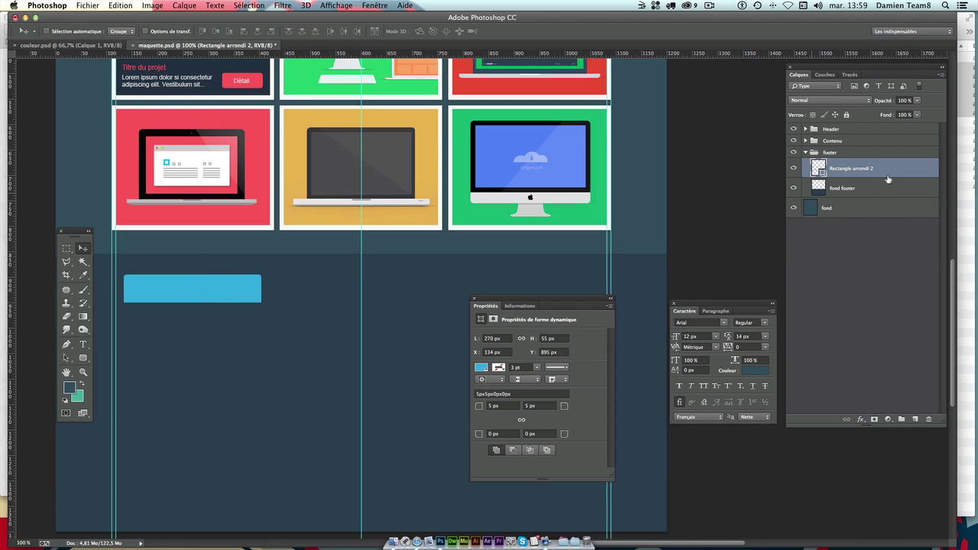
- Rename the 'Rectangle arrondi 2' layer to 'toptwittergauche'
double_click(848, 169)
text(btntwittergauche)
key(Return)
- Add a new empty layer named 'liseret' above it
click(915, 420)
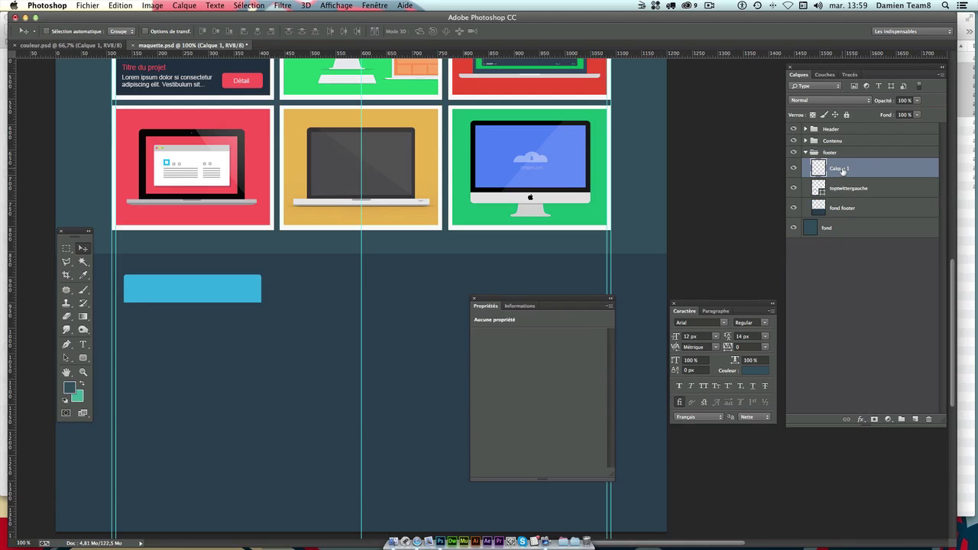
double_click(843, 170)
text(t)
key(Return)
- Fill a thin vertical strip in the footer with white on the liseret layer
click(72, 252)
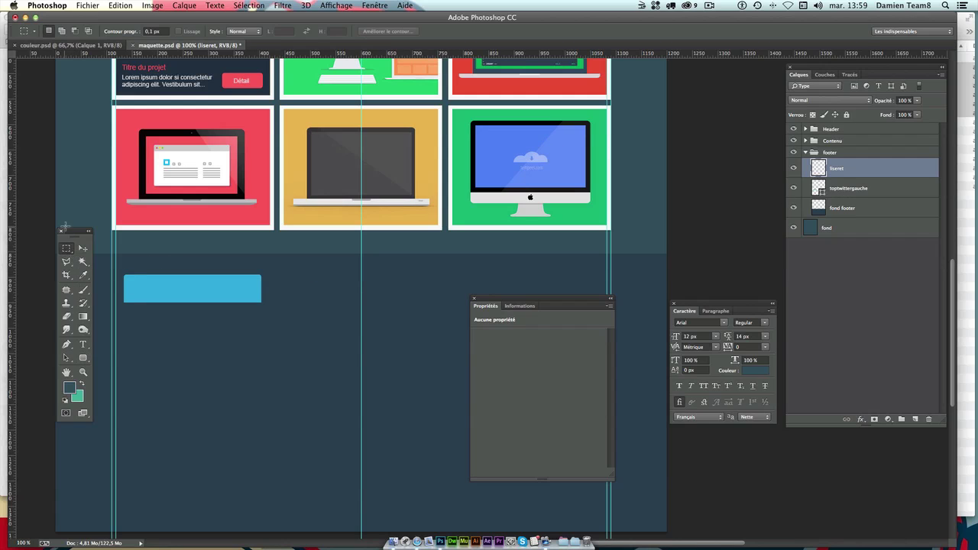
drag(272, 257, 272, 503)
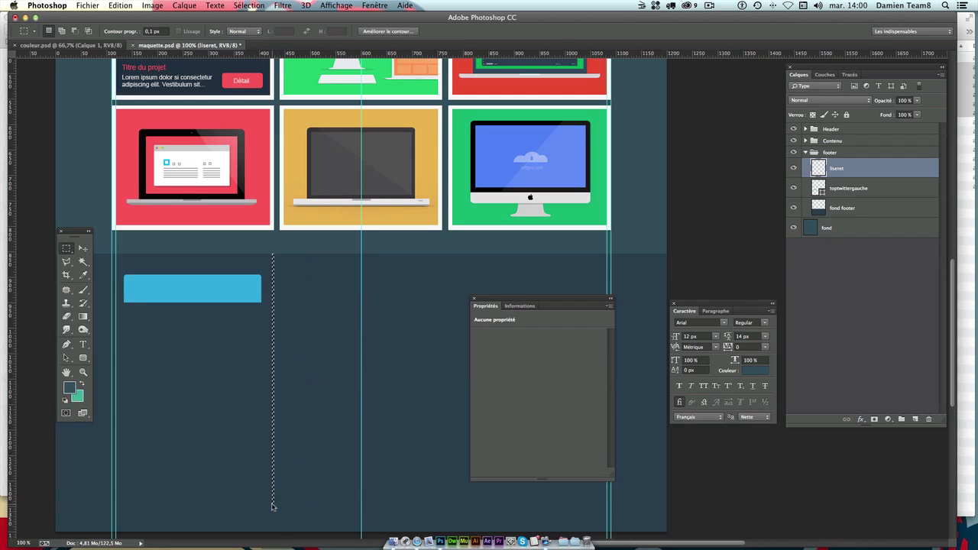
click(70, 388)
click(389, 246)
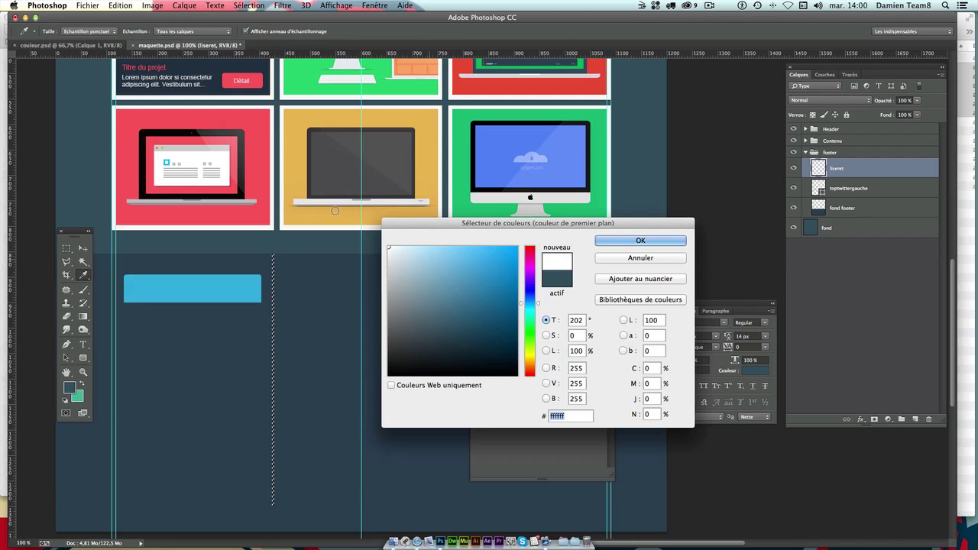
key(Return)
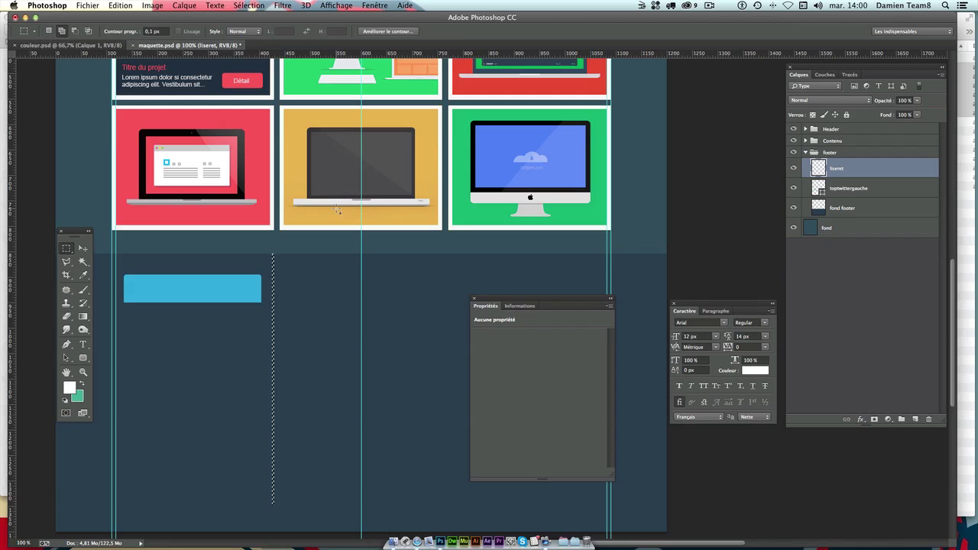
key(shift+F5)
key(Return)
key(ctrl+d)
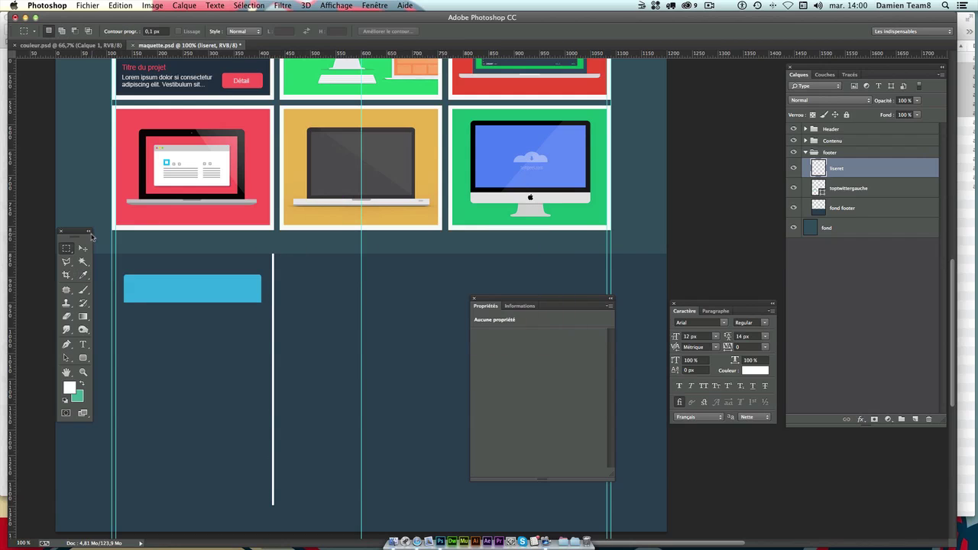
- Reselect around the white line and try moving it up and down with the Move tool
drag(274, 246, 390, 498)
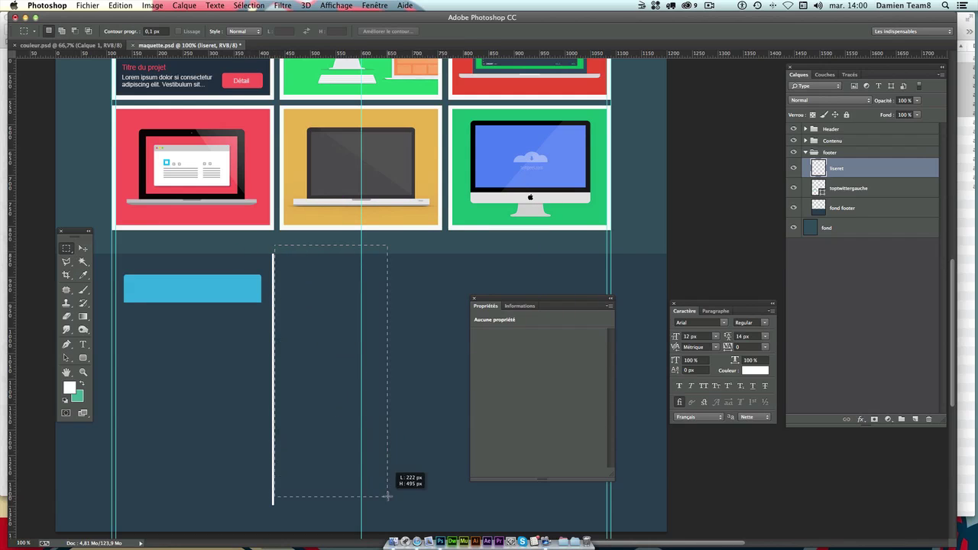
click(276, 239)
drag(277, 240, 292, 525)
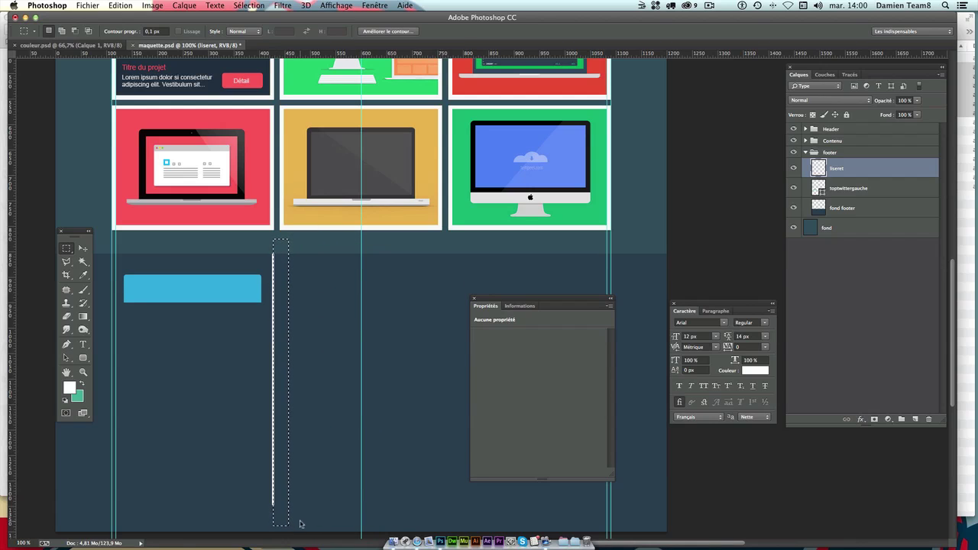
key(Left)
key(Left)
key(Left)
click(301, 387)
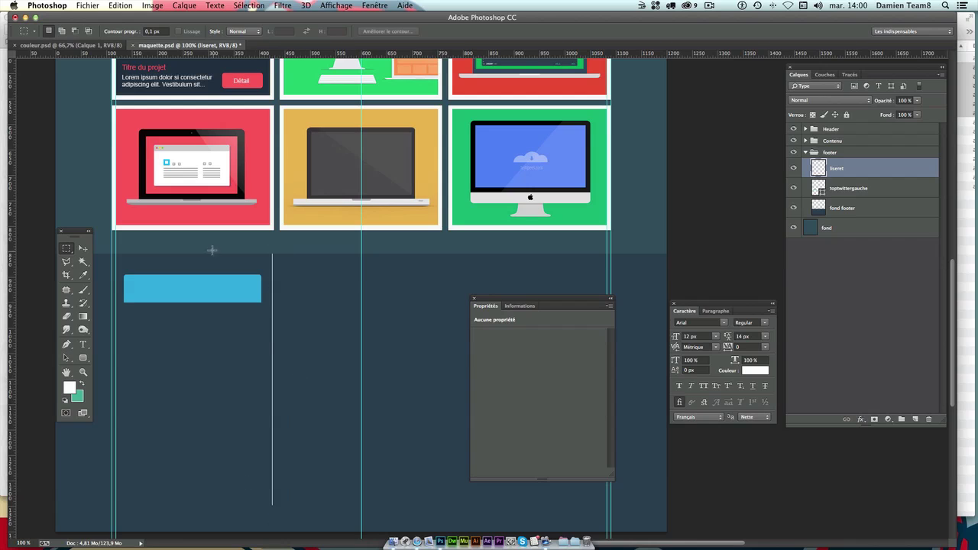
click(83, 248)
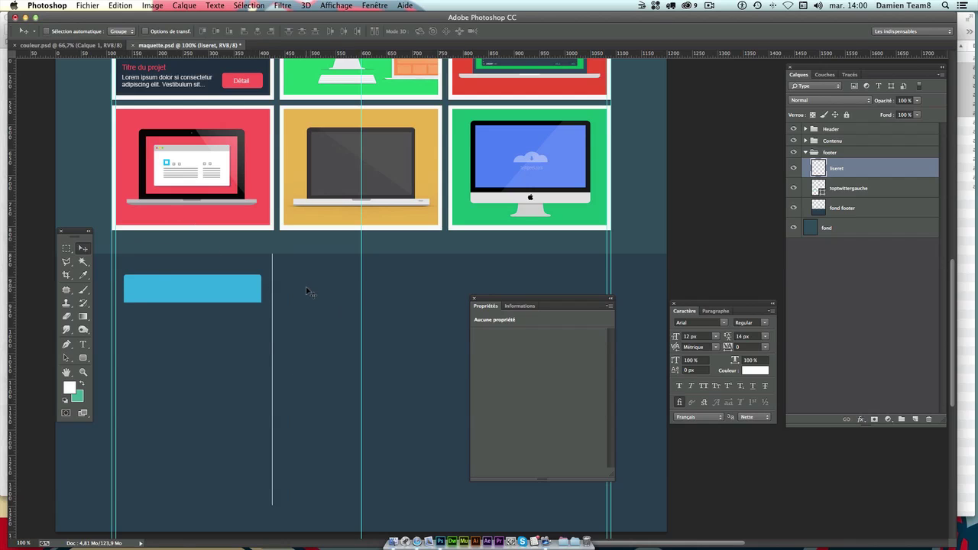
key(ctrl)
mouse_move(311, 291)
mouse_down()
mouse_move(314, 268)
mouse_move(313, 282)
mouse_up()
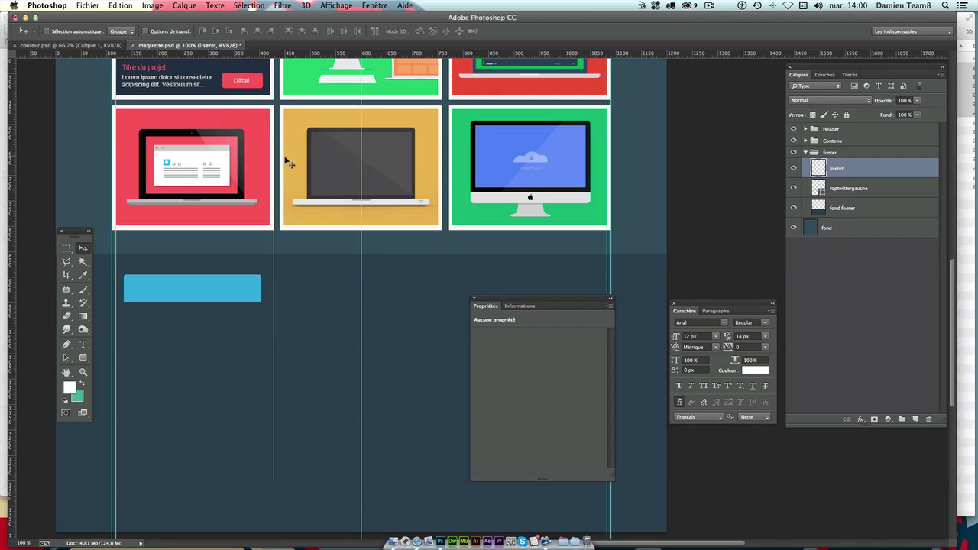
drag(286, 170, 287, 200)
key(ctrl+z)
- Nudge the white line 1 px right and lower it level with the button's top
key(Right)
key(Right)
key(Right)
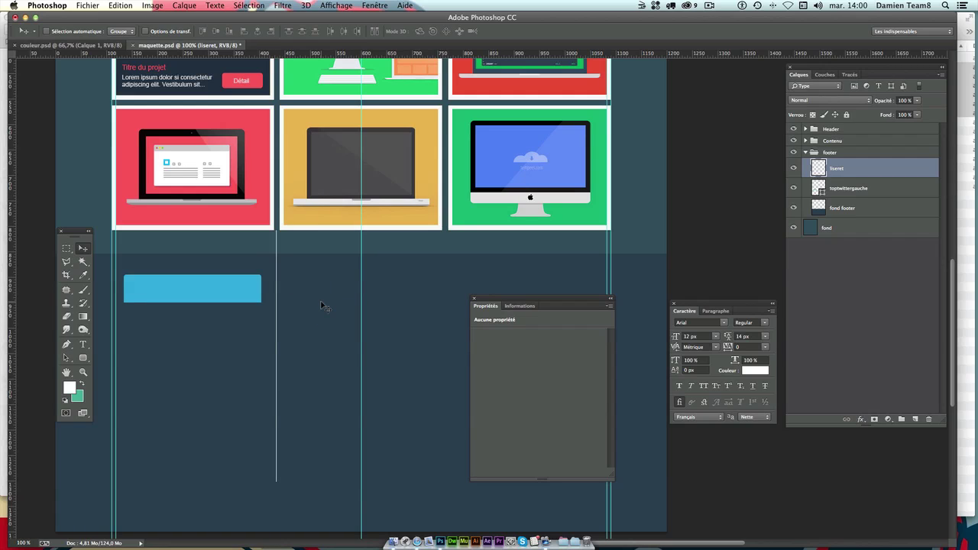
key(Right)
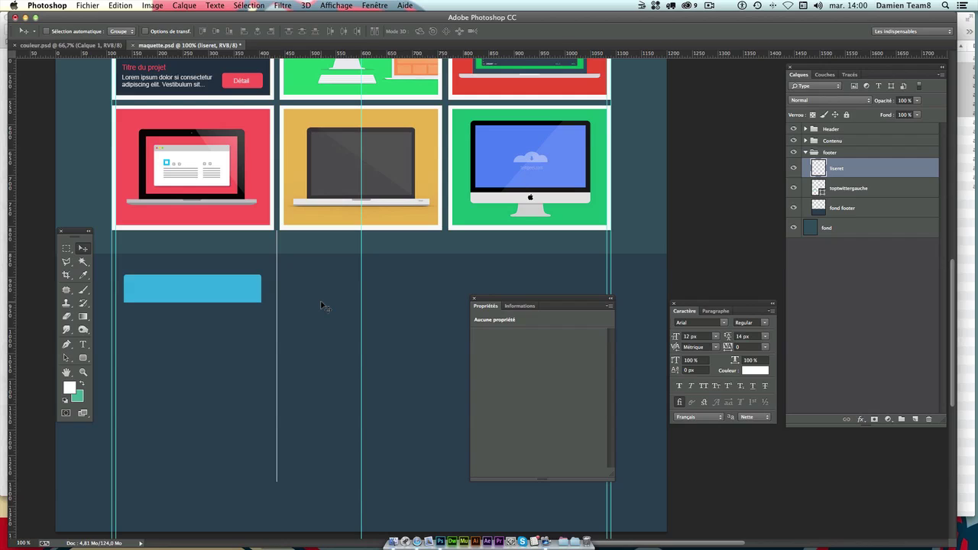
key(Left)
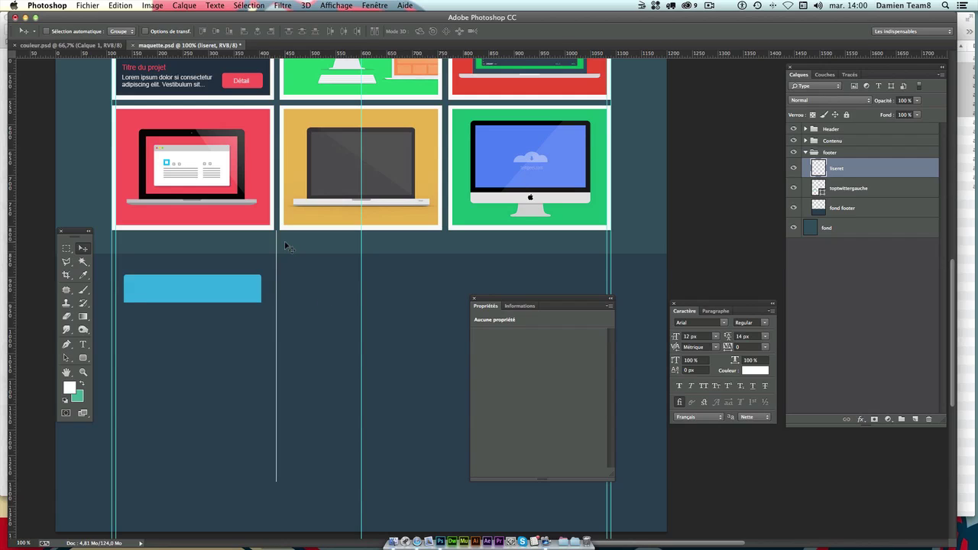
drag(286, 247, 288, 290)
key(m)
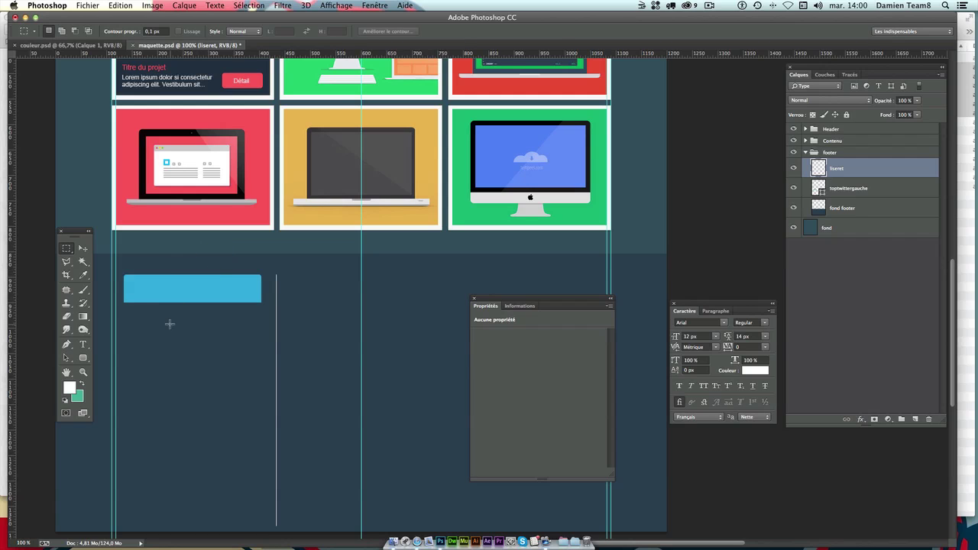
click(82, 247)
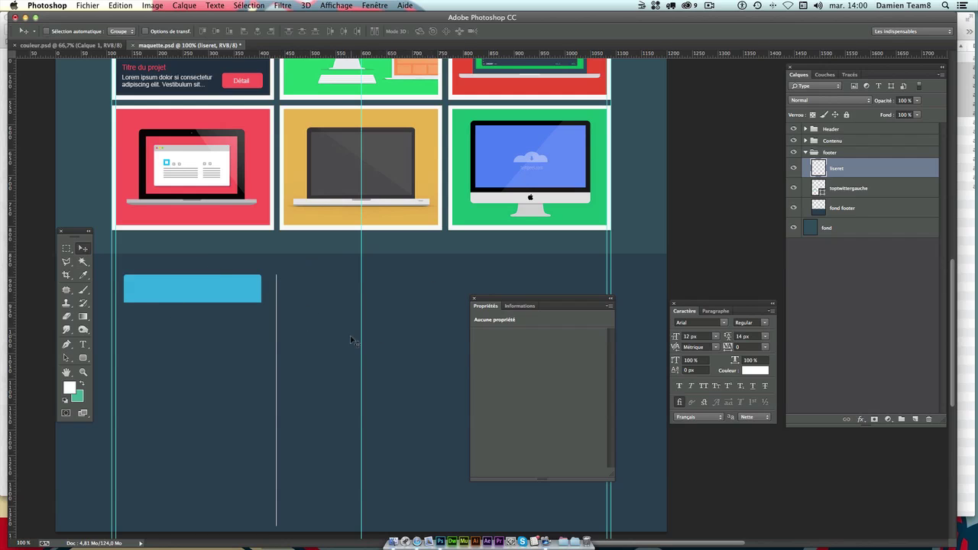
- Set the liseret divider layer's opacity to 20%
drag(351, 335, 350, 214)
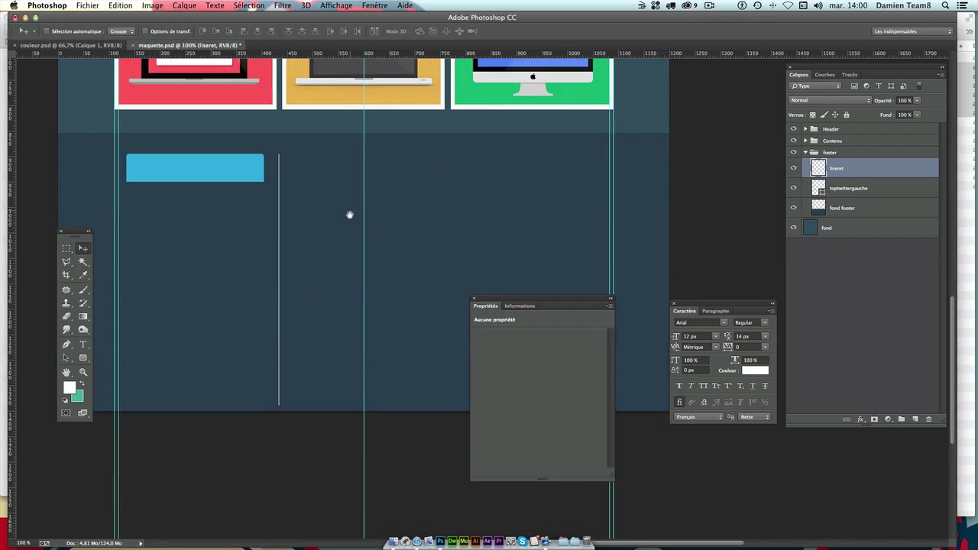
click(905, 100)
double_click(905, 100)
text(20)
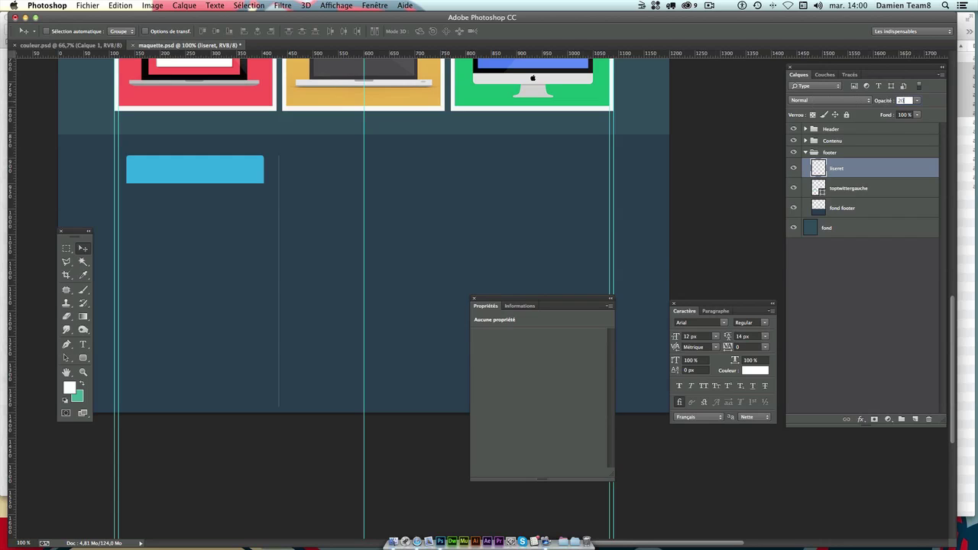
key(Tab)
- Duplicate the divider further right and add a horizontal guide at the button's top
drag(420, 183, 480, 173)
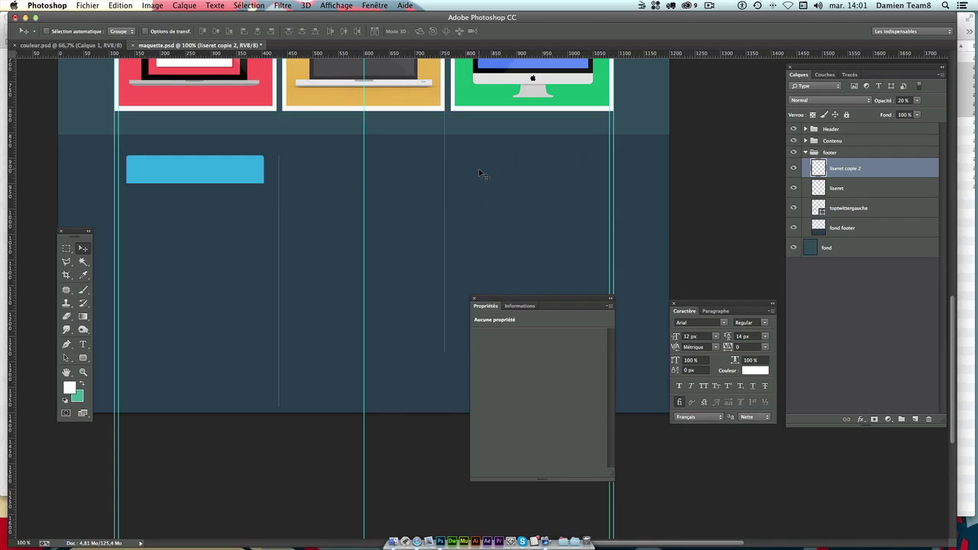
key(Right)
key(Right)
key(Right)
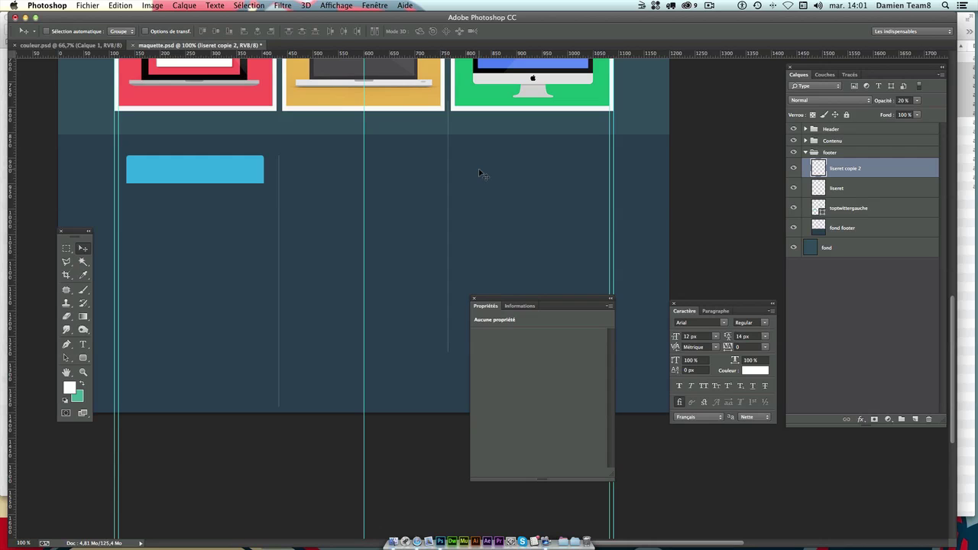
drag(379, 53, 385, 155)
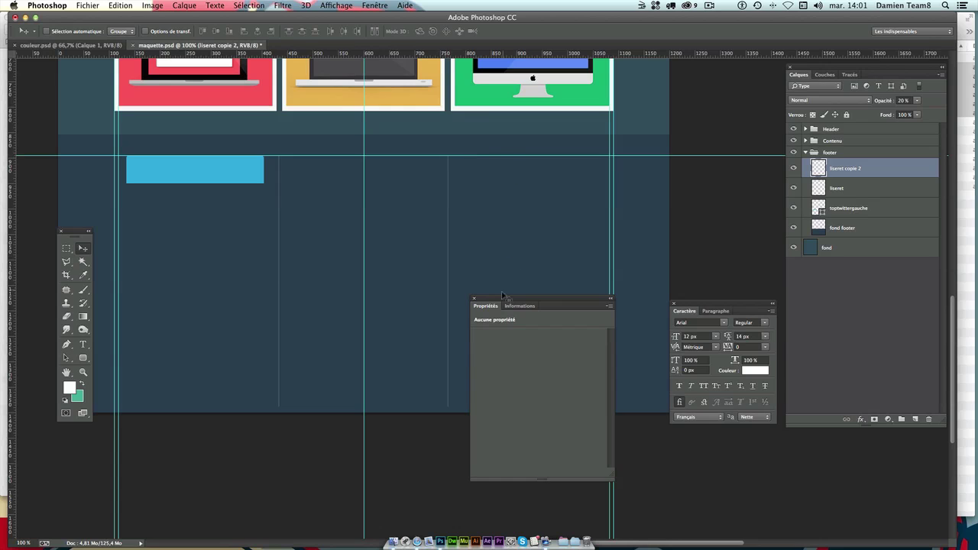
- Recentre the view on the footer and select the toptwittergauche layer
drag(540, 301, 559, 345)
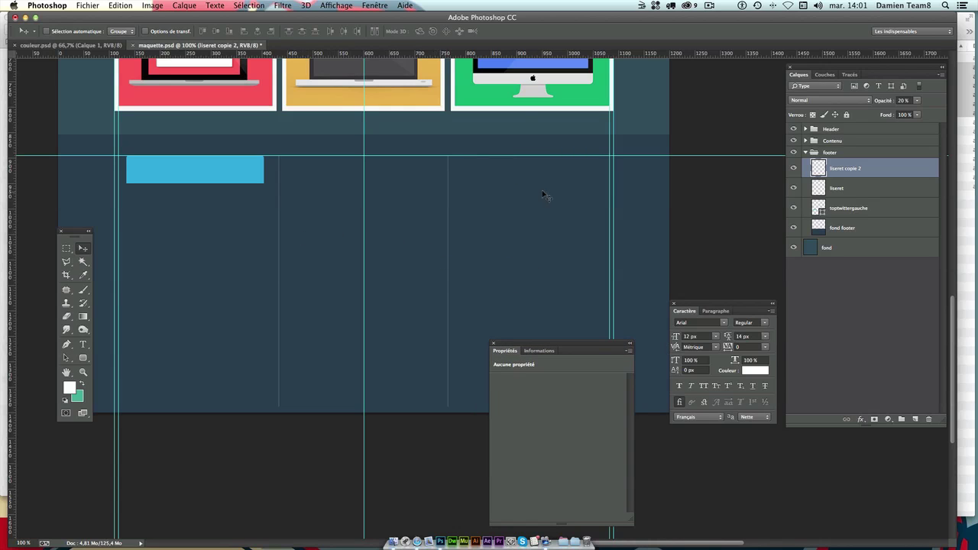
scroll(410, 181, up, 1)
drag(410, 182, 457, 167)
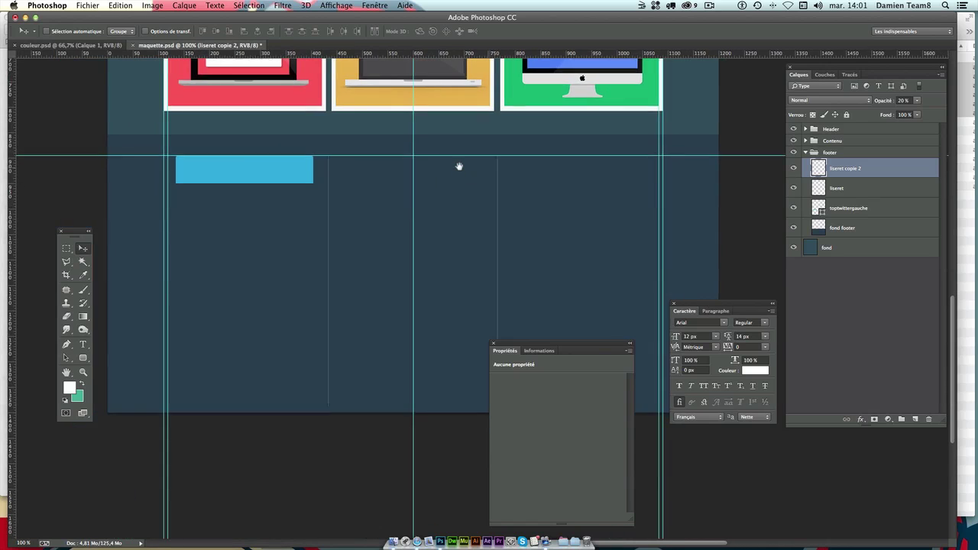
click(867, 193)
click(866, 215)
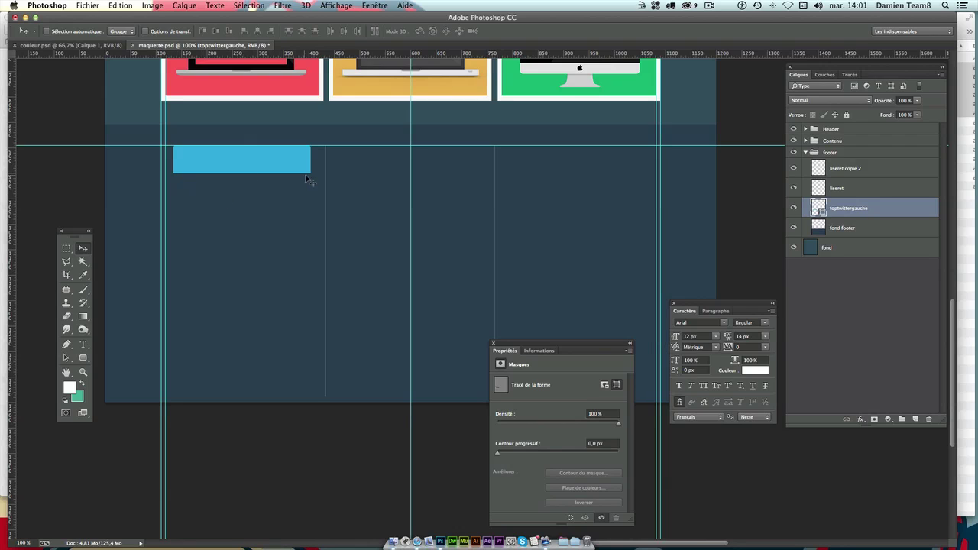
scroll(310, 241, down, 2)
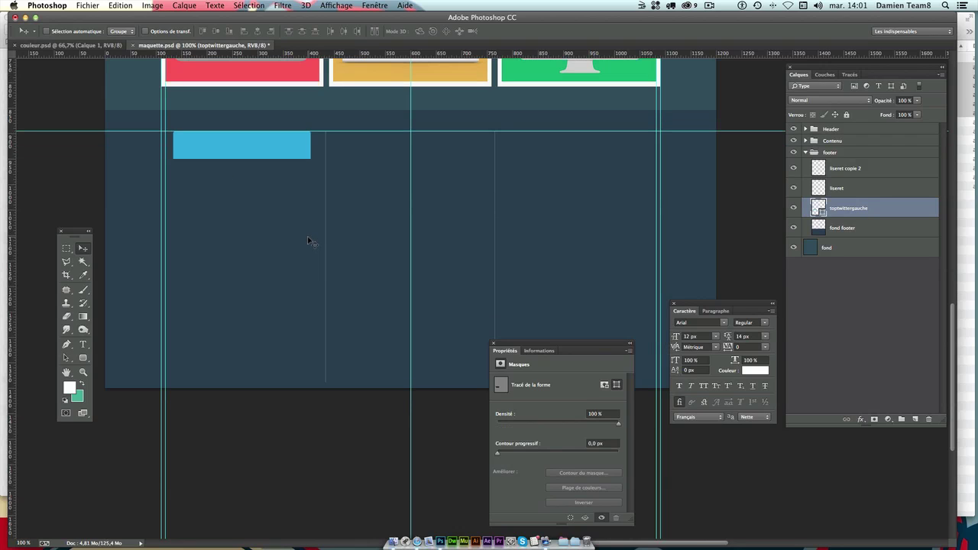
scroll(309, 241, up, 3)
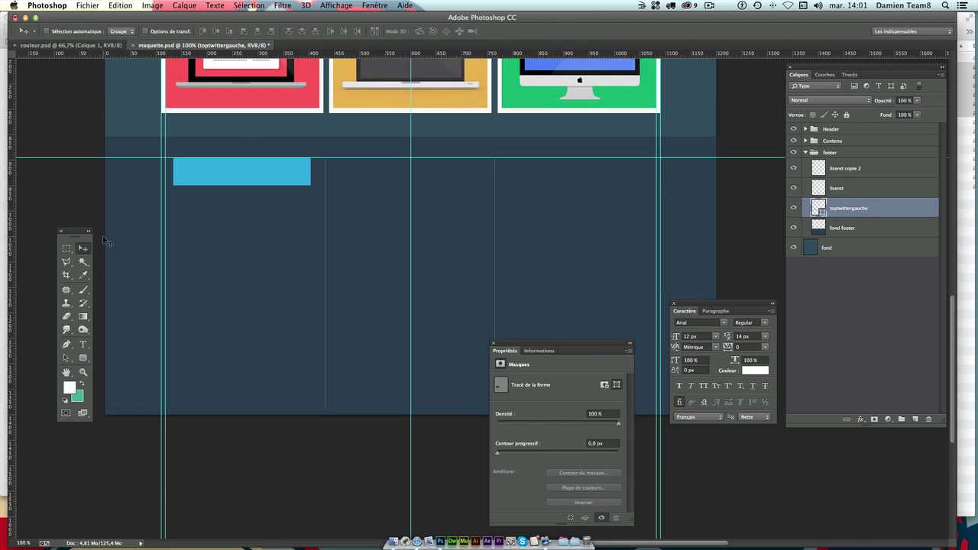
- On a new layer, select a button-wide rectangle just below the blue button
click(67, 249)
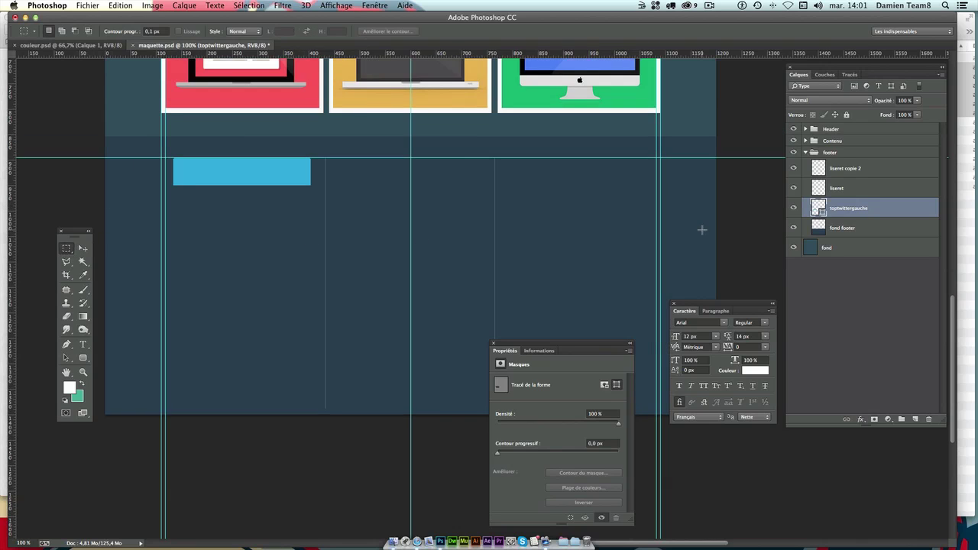
click(915, 419)
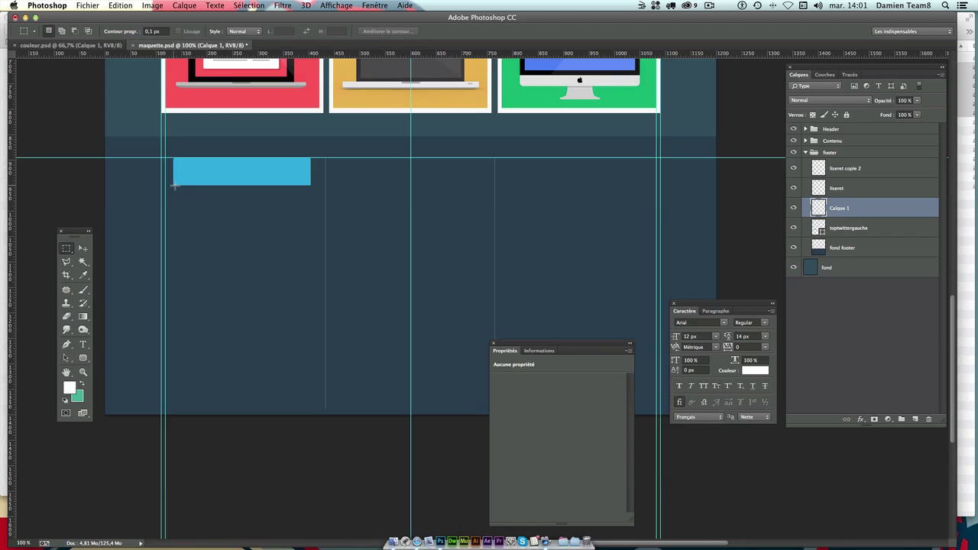
drag(173, 185, 308, 203)
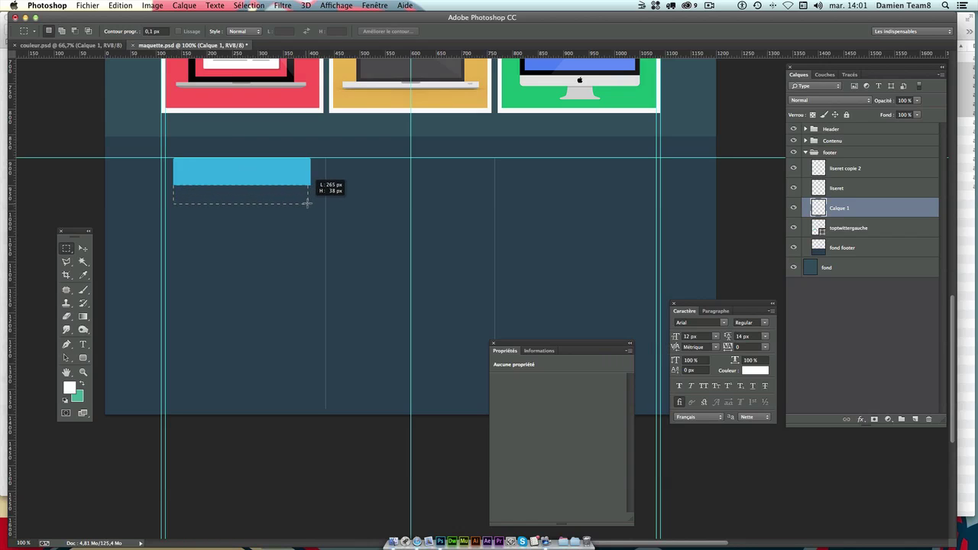
drag(308, 202, 310, 211)
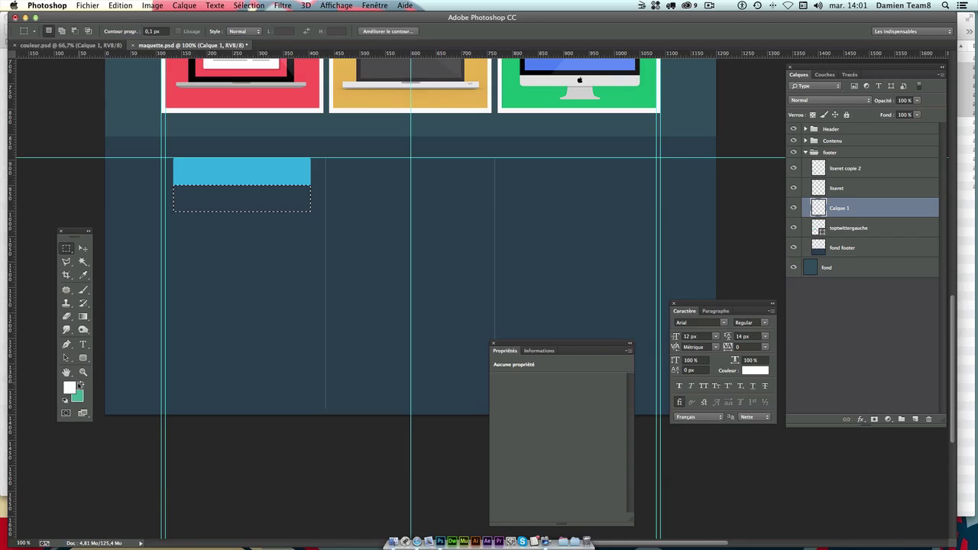
- Fill the selection with the button's sampled blue and deselect
click(69, 387)
scroll(230, 241, up, 2)
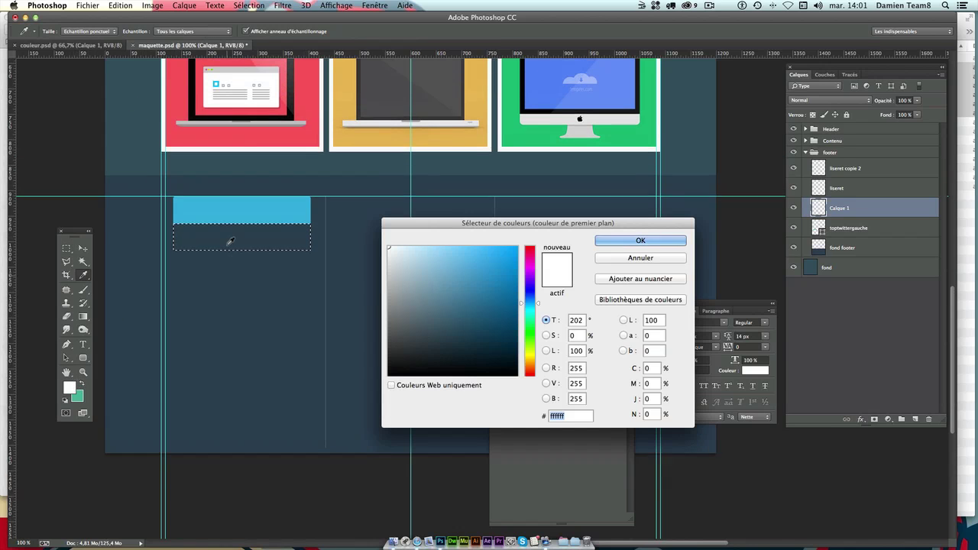
scroll(230, 241, up, 2)
click(291, 238)
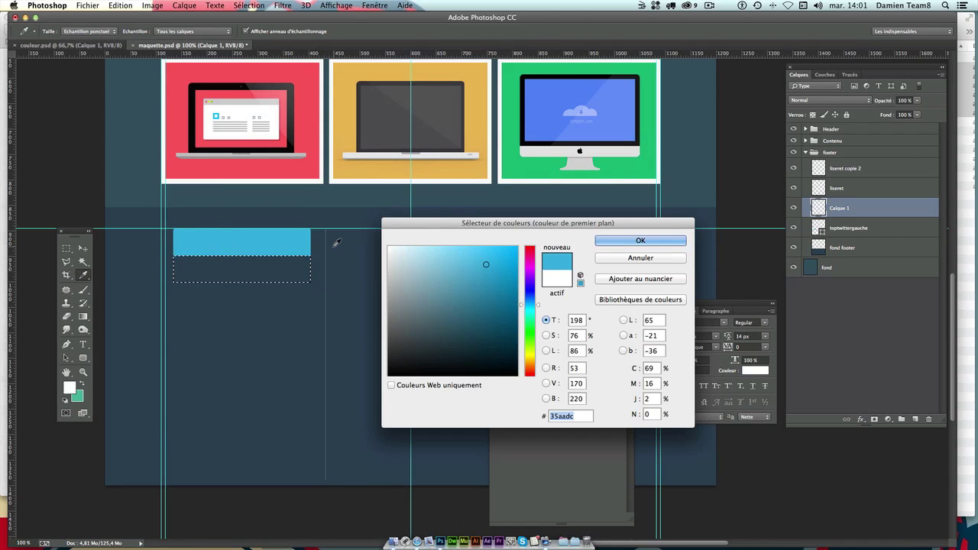
key(Return)
key(shift+F5)
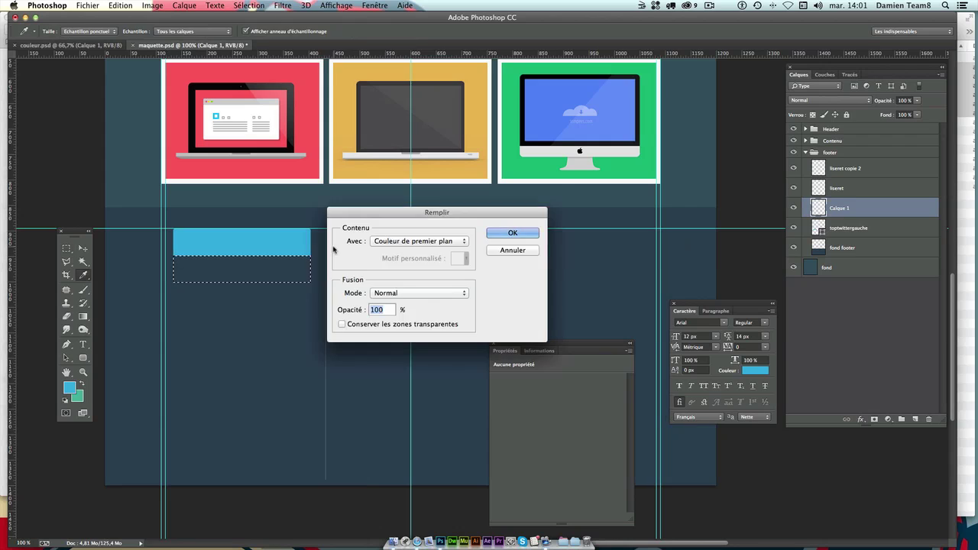
key(Return)
key(ctrl+d)
key(m)
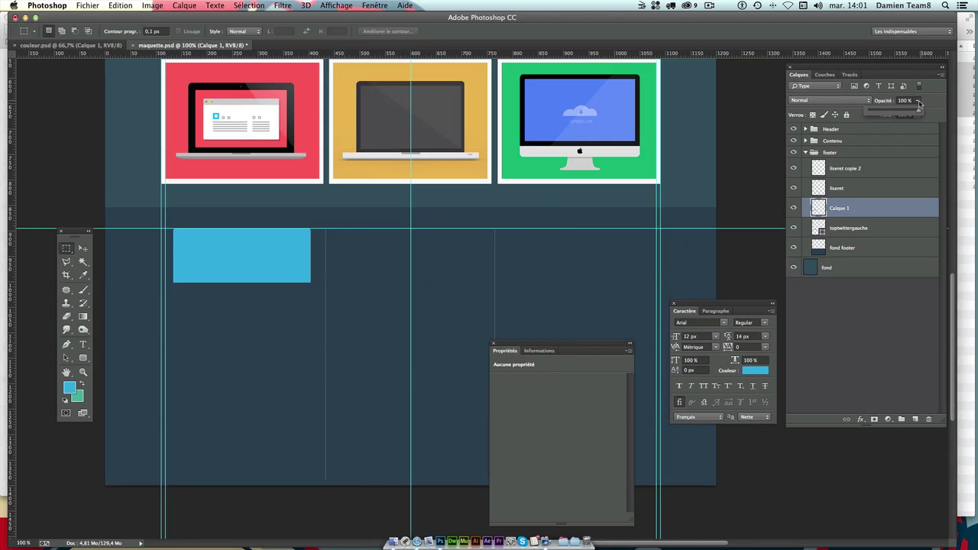
- Set the panel layer to 10% opacity and stretch the panel about 126 px taller downward
click(904, 101)
text(0)
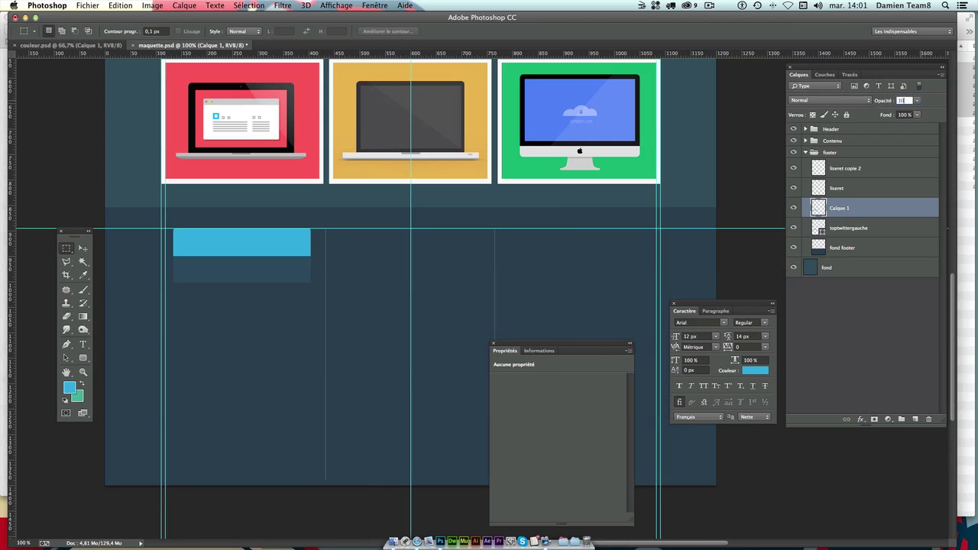
text(15)
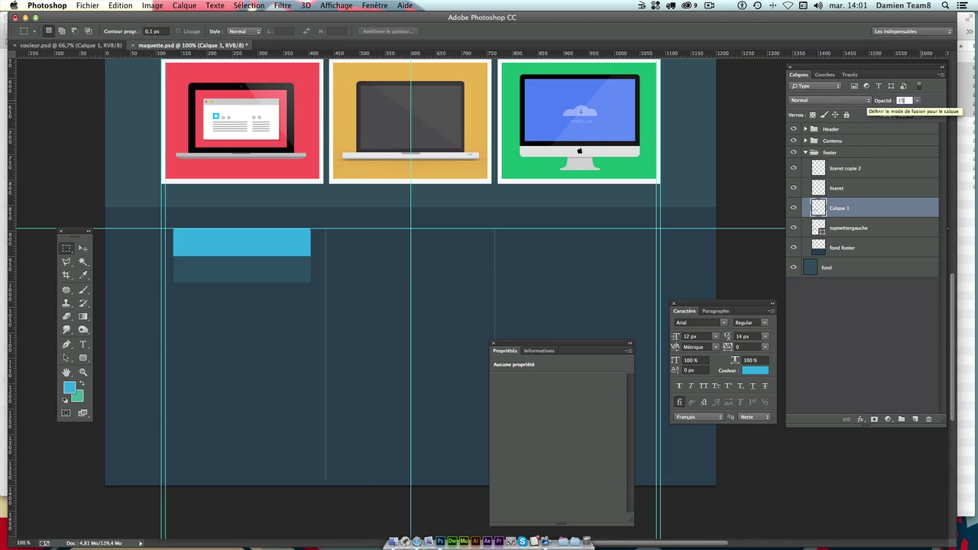
text(1)
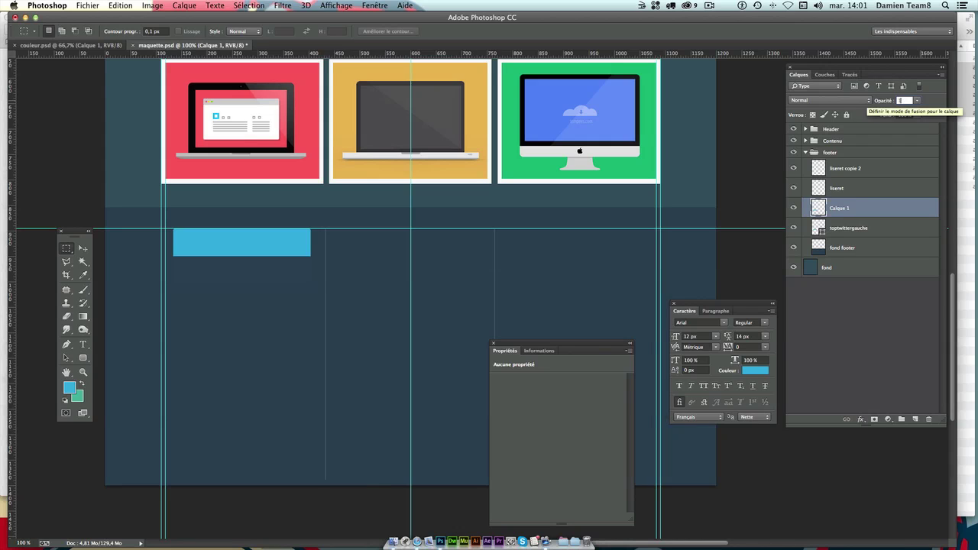
text(0)
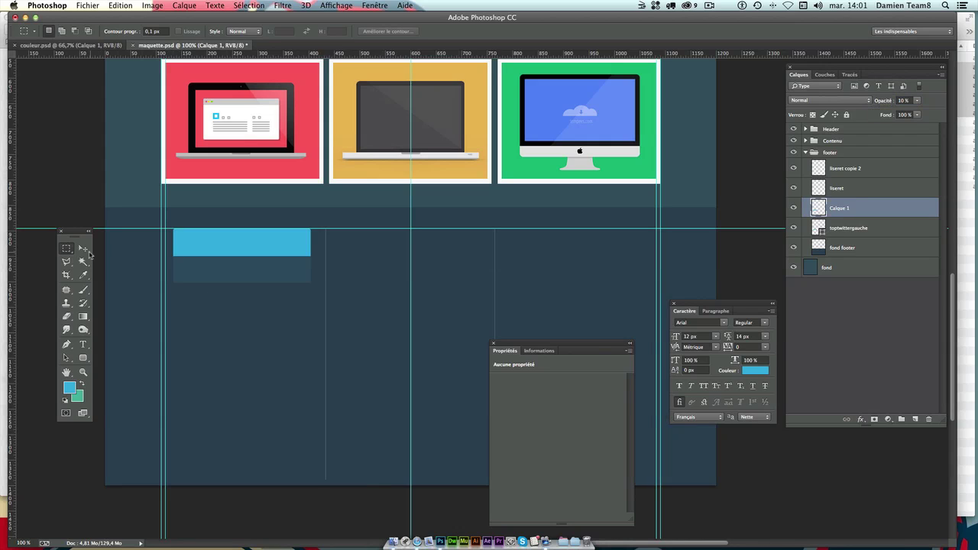
click(85, 251)
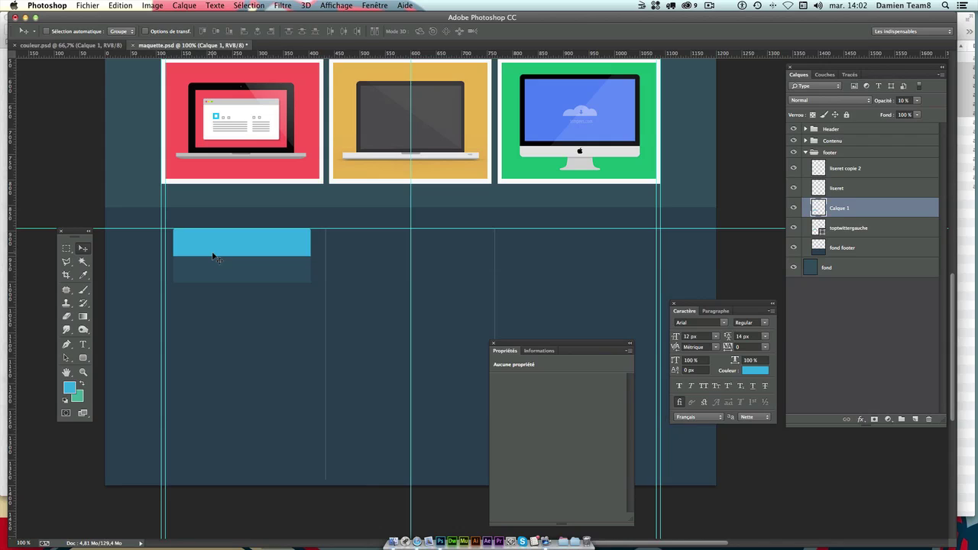
key(ctrl+t)
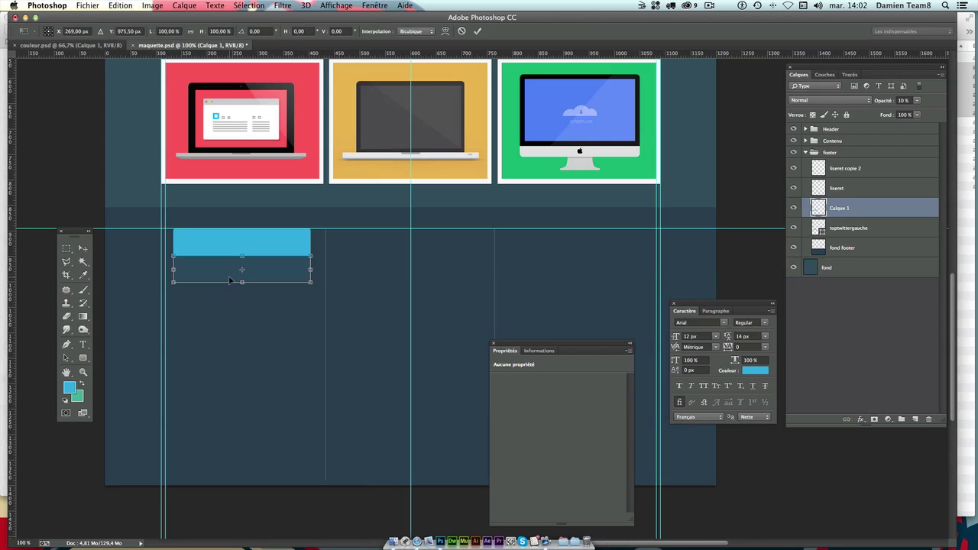
drag(242, 283, 244, 320)
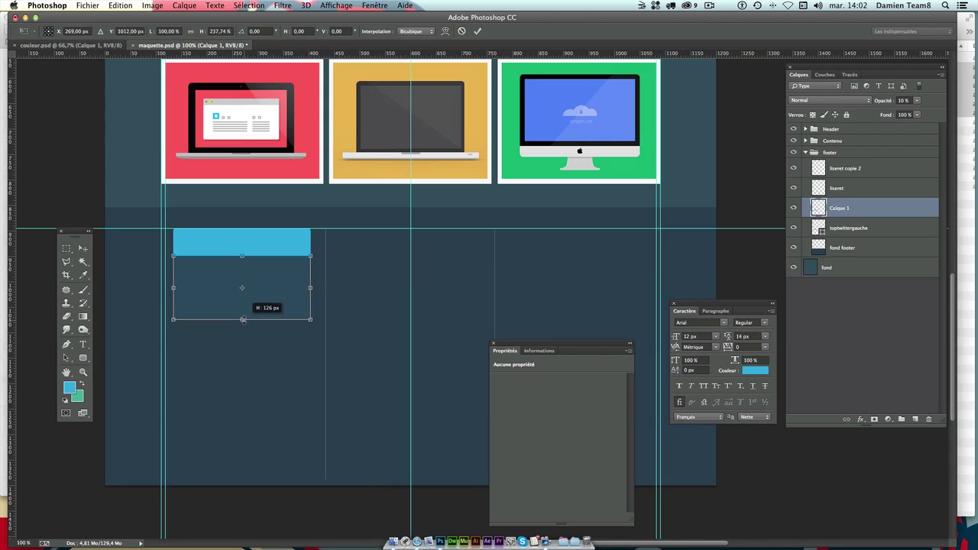
key(Return)
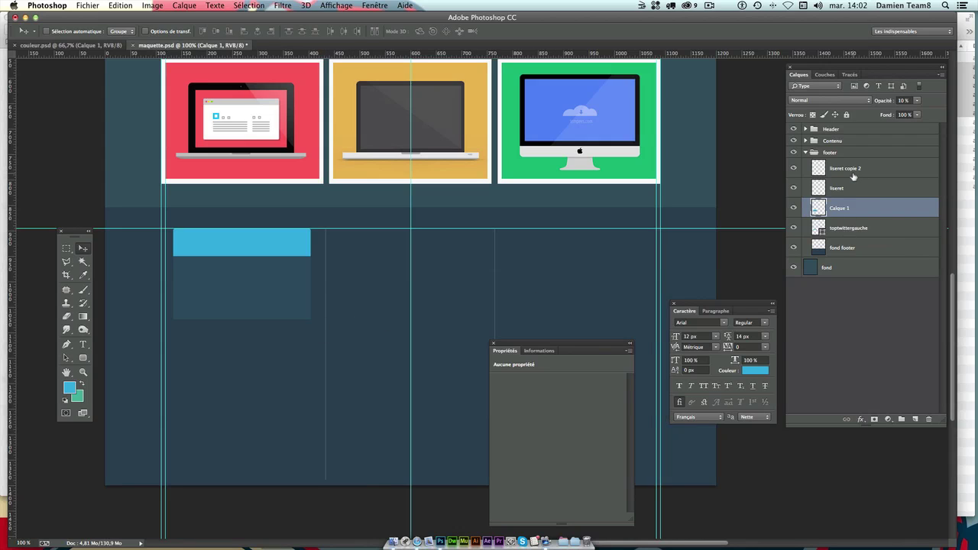
- Select the tweets bar with Calque 1, test a one-pixel nudge, and remove the two duplicate vertical guides
shift+click(855, 229)
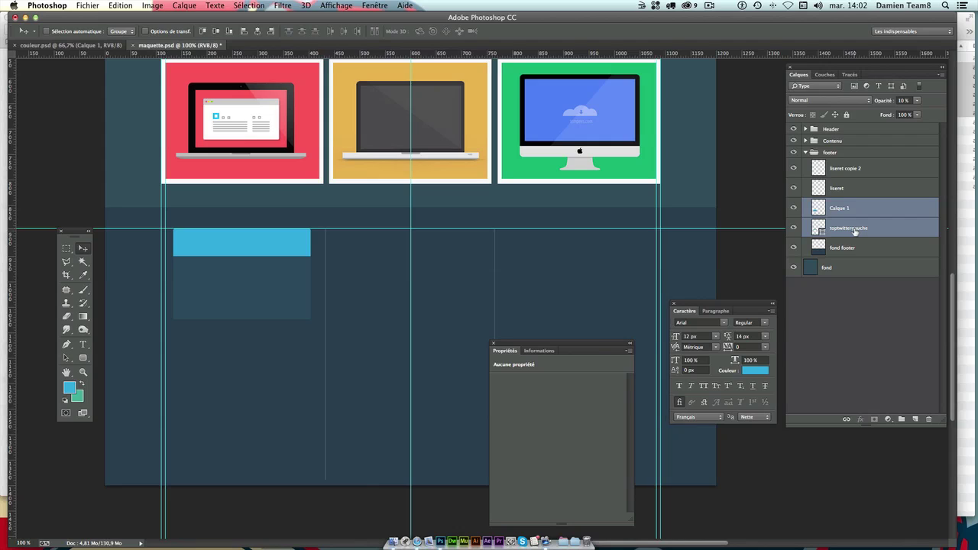
key(Right)
key(Right)
key(Right)
key(Left)
drag(165, 357, 11, 332)
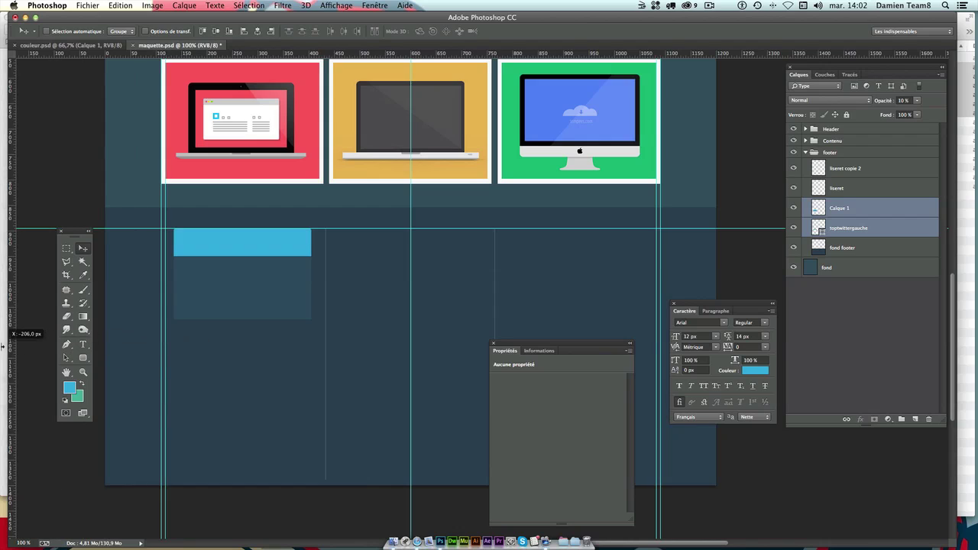
drag(657, 256, 3, 263)
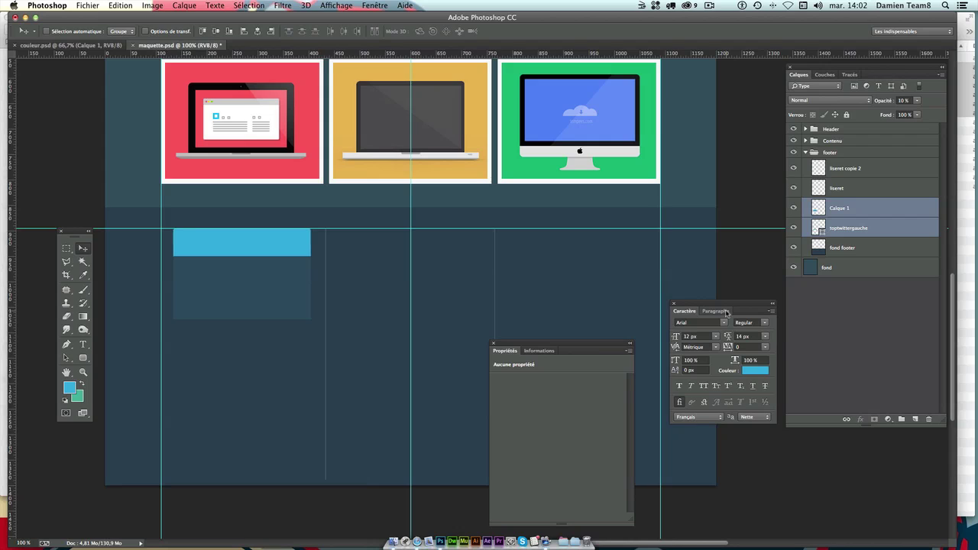
- Nudge the bar and box right, then select only the dark box layer
key(Right)
key(Right)
click(862, 172)
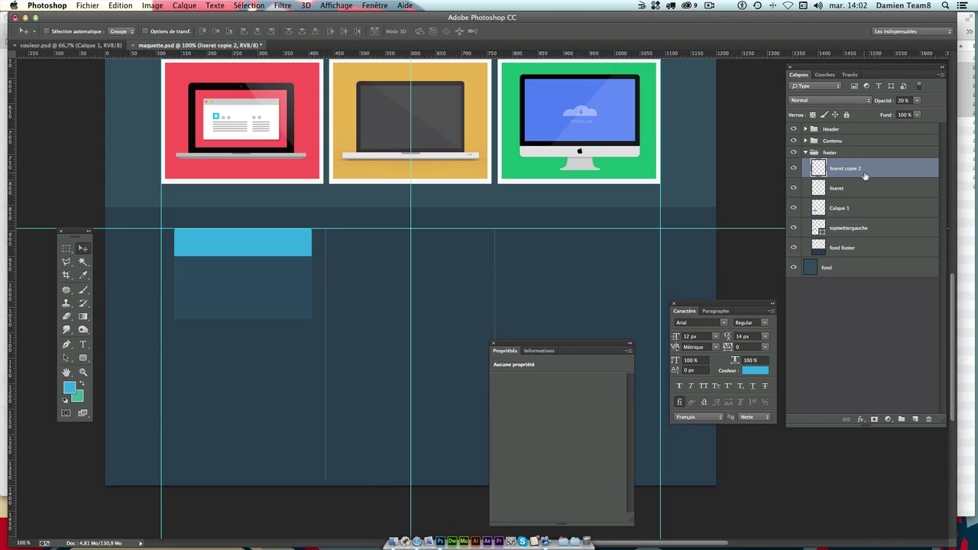
click(871, 208)
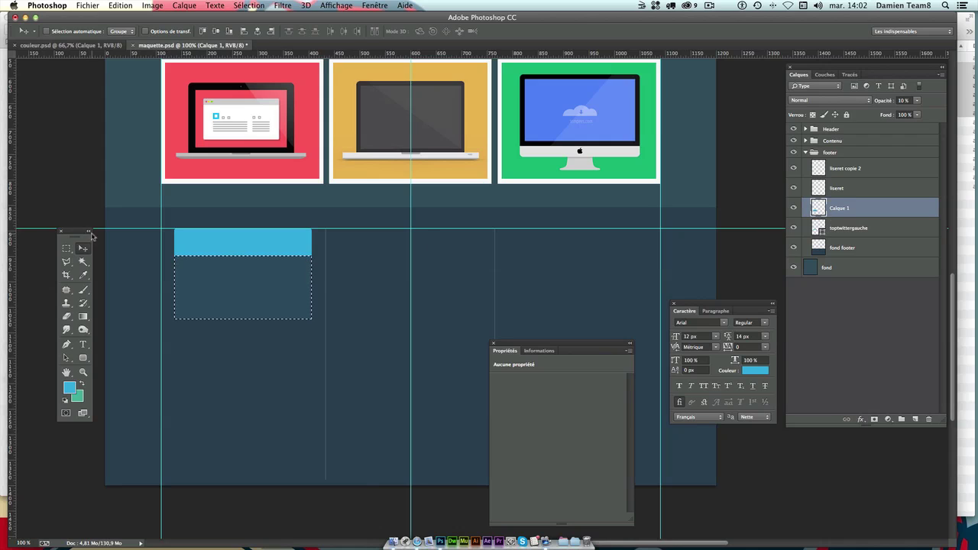
- Draw a rounded rectangle below the tweets box, discarding a trial marquee selection
key(m)
drag(174, 256, 311, 318)
key(alt+BackSpace)
key(ctrl+d)
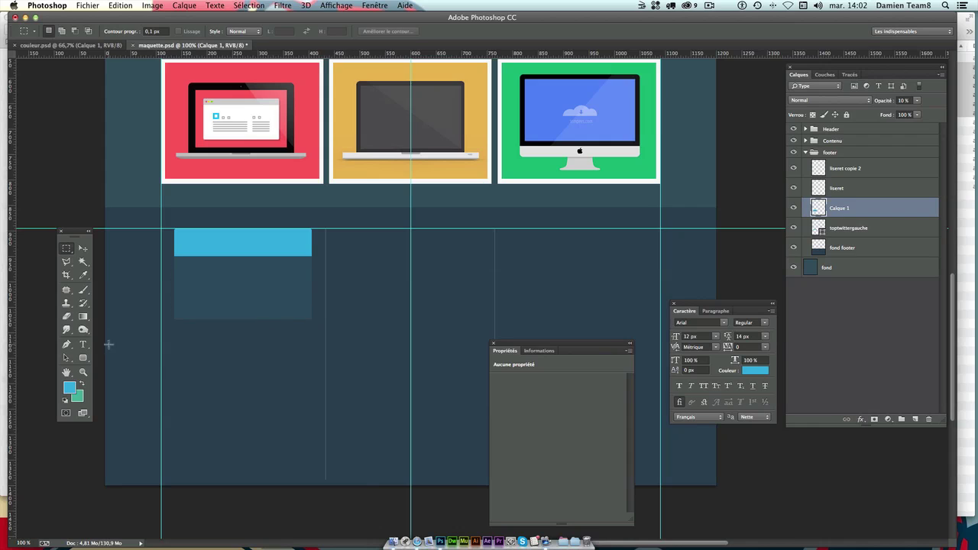
click(83, 358)
drag(178, 329, 306, 402)
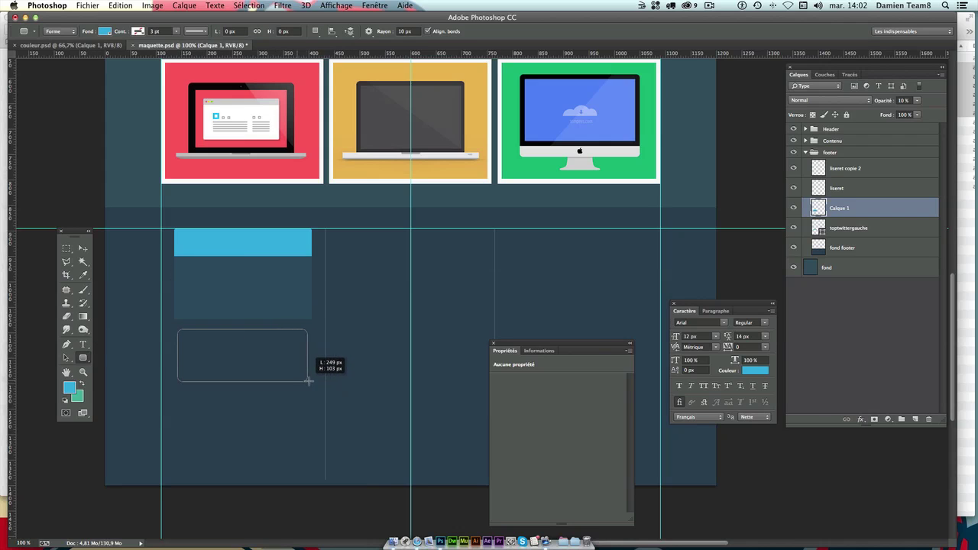
drag(306, 401, 309, 392)
- Size the new rectangle to 270 × 125 px in Properties
click(510, 383)
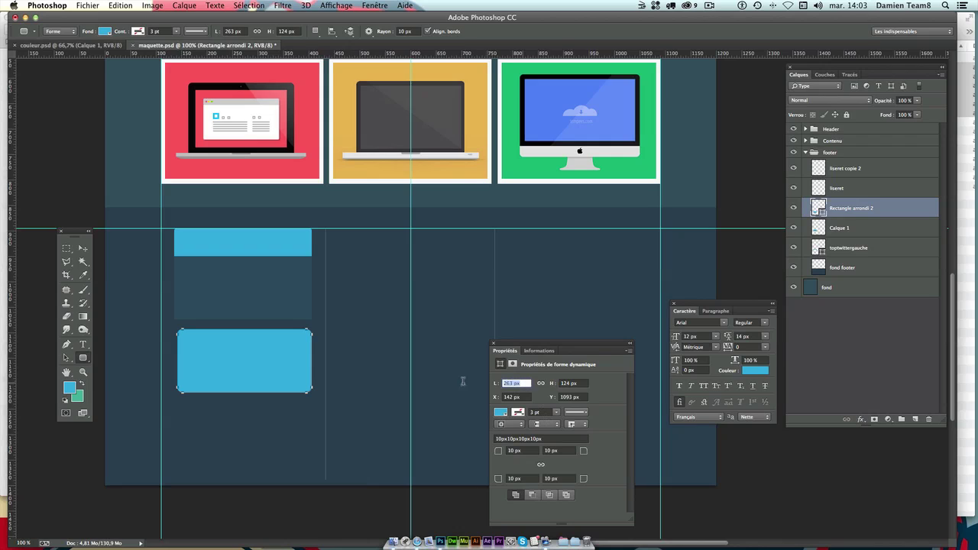
text(270)
key(Tab)
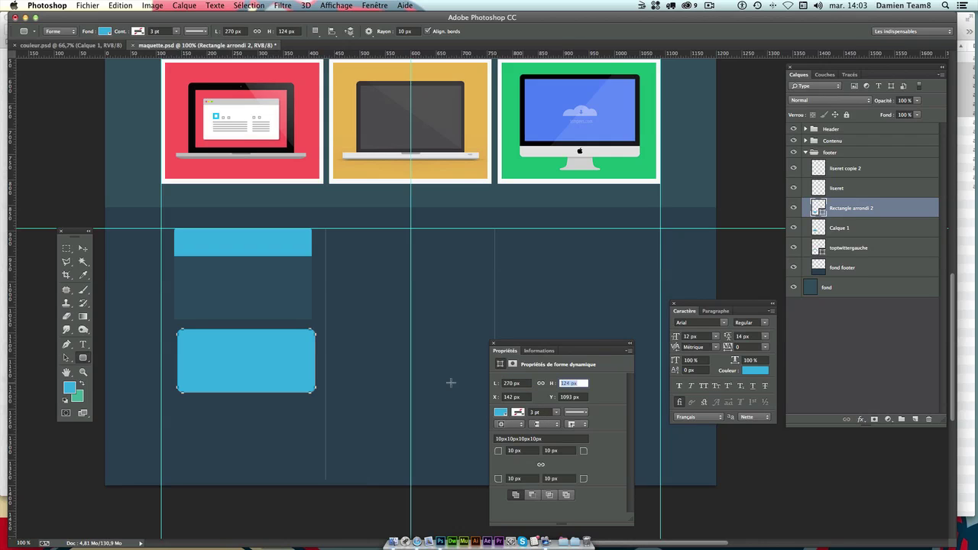
text(125)
key(Tab)
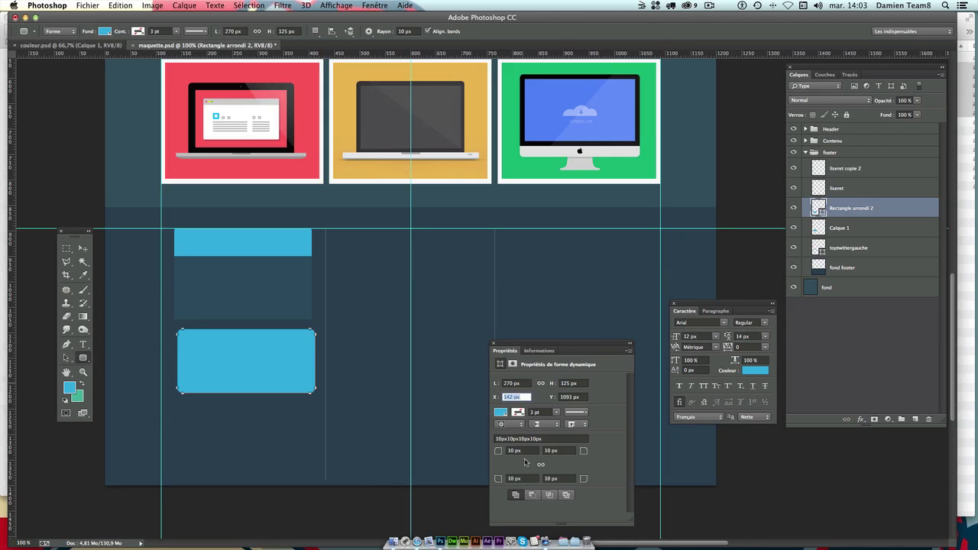
- Set the corner radii to 0 px at the top and 5 px at the bottom
click(523, 451)
text(4)
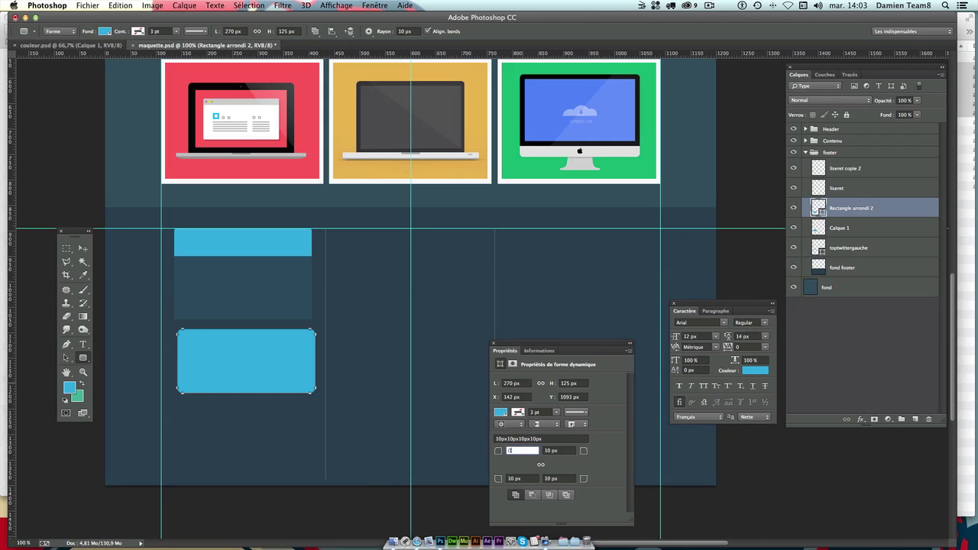
key(Return)
key(Return)
click(524, 451)
text(0)
key(Tab)
text(0)
key(Tab)
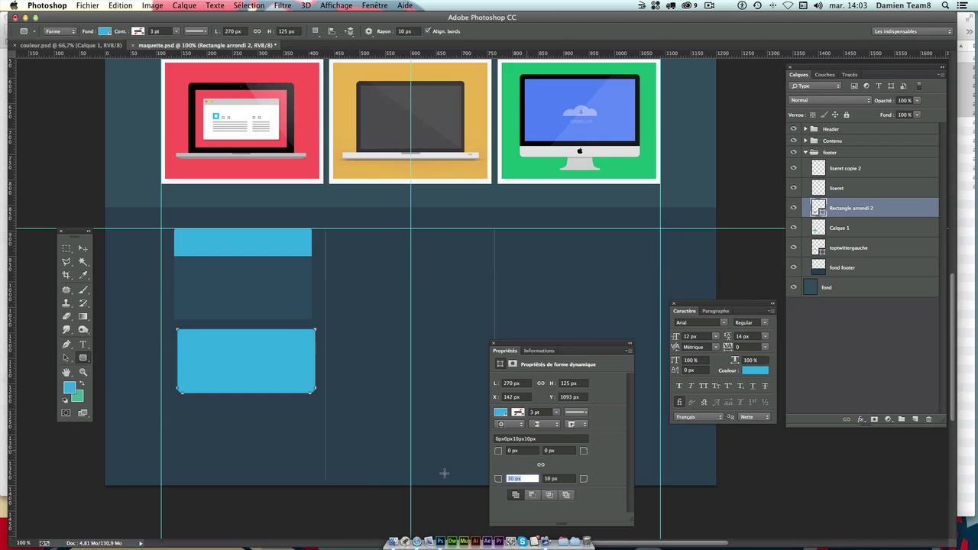
text(5)
key(Tab)
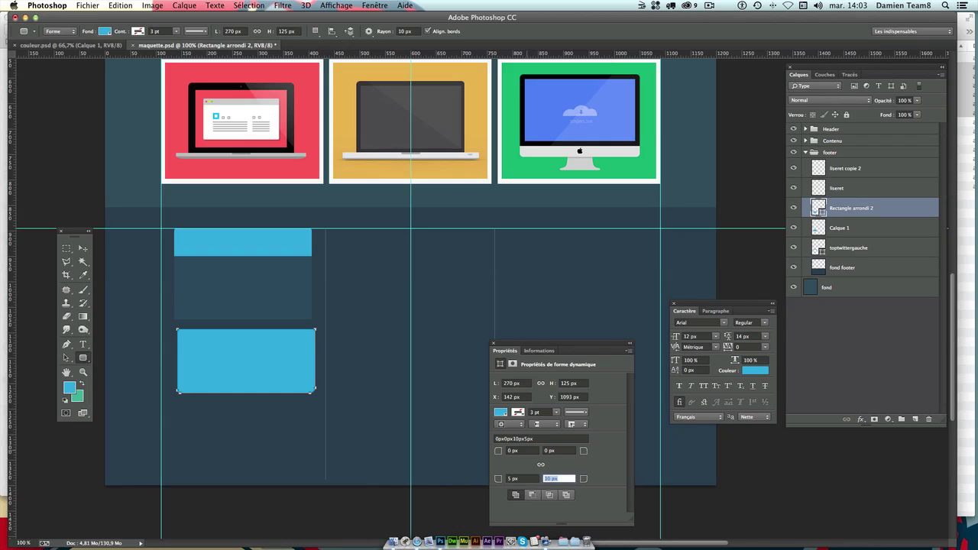
text(5)
key(Tab)
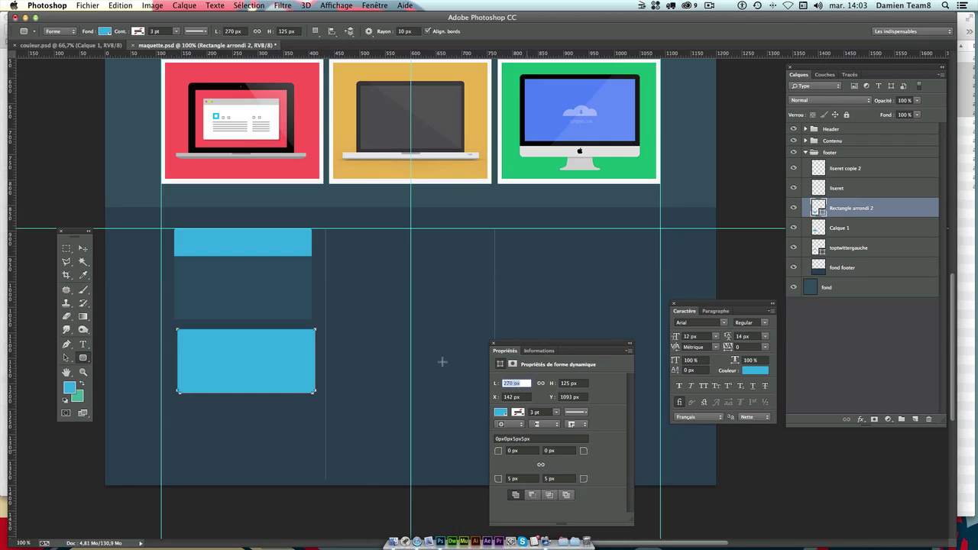
click(83, 249)
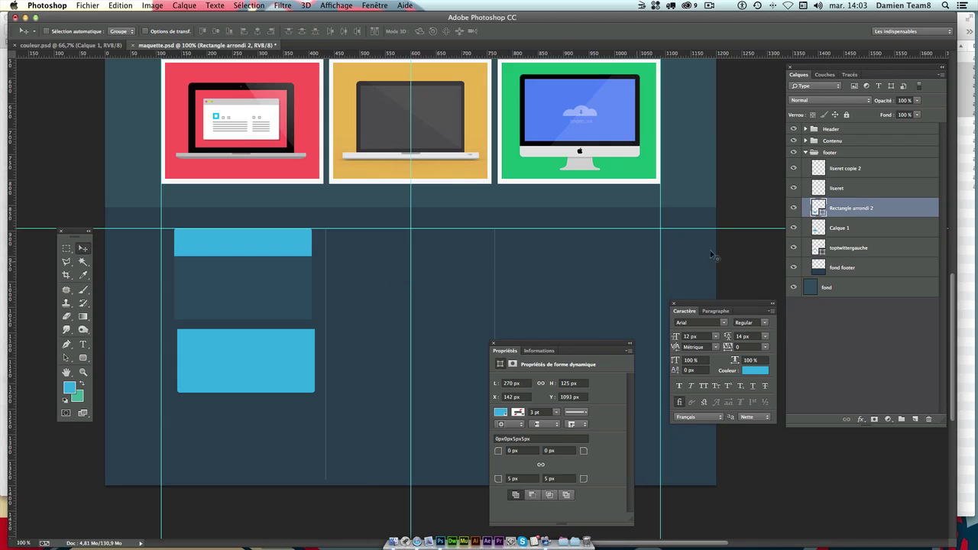
- Set the rectangle to 10% opacity and move it up against the tweets box
click(904, 101)
text(10)
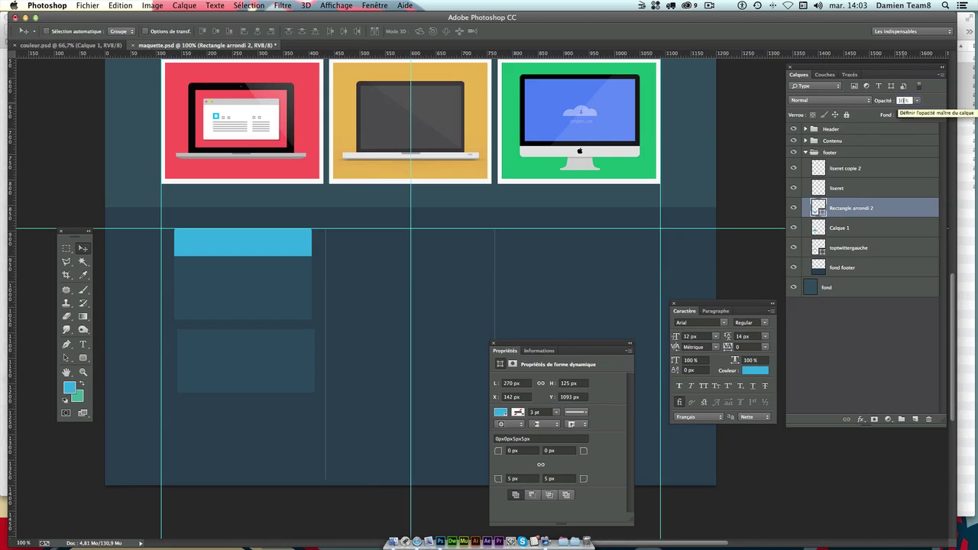
drag(237, 362, 238, 354)
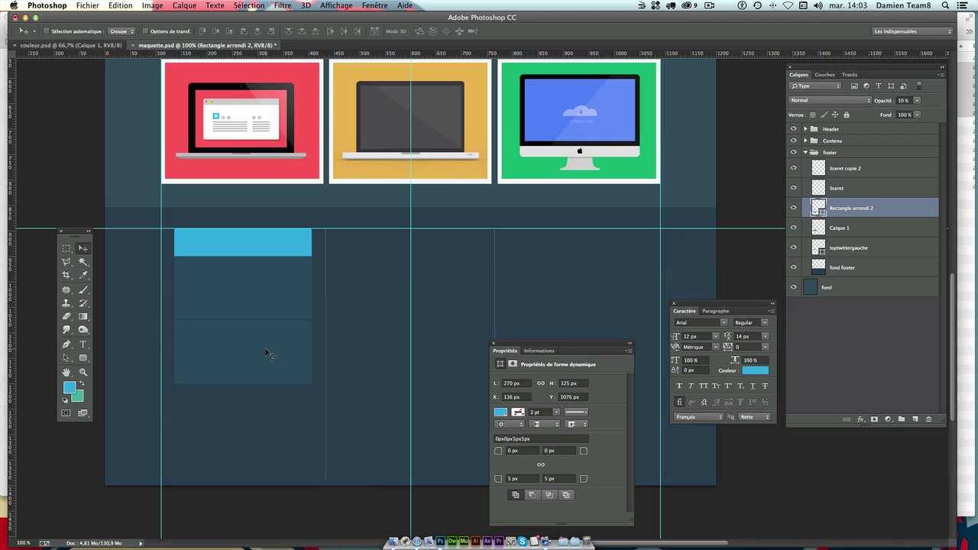
drag(295, 257, 291, 289)
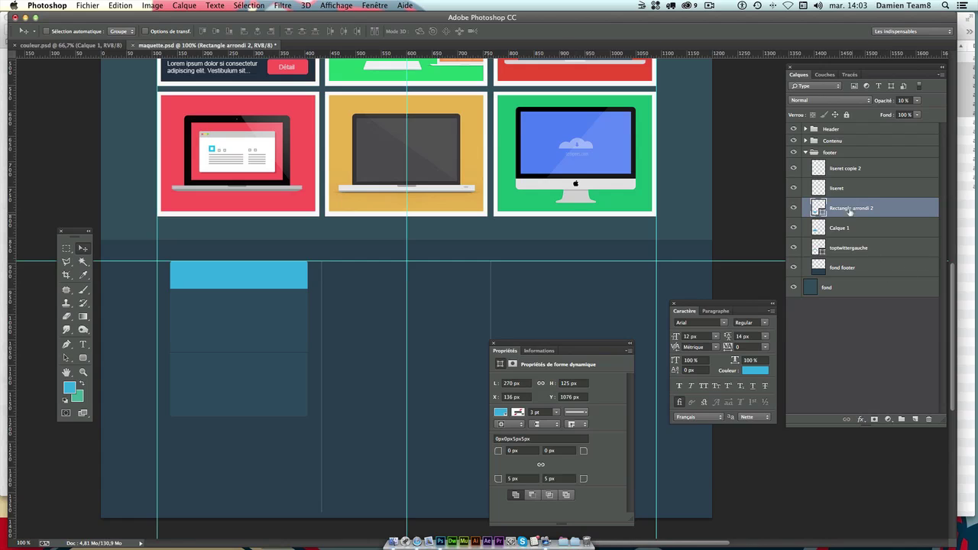
- Rename the Calque 1 layer to 'fond twitt1'
click(795, 208)
click(794, 208)
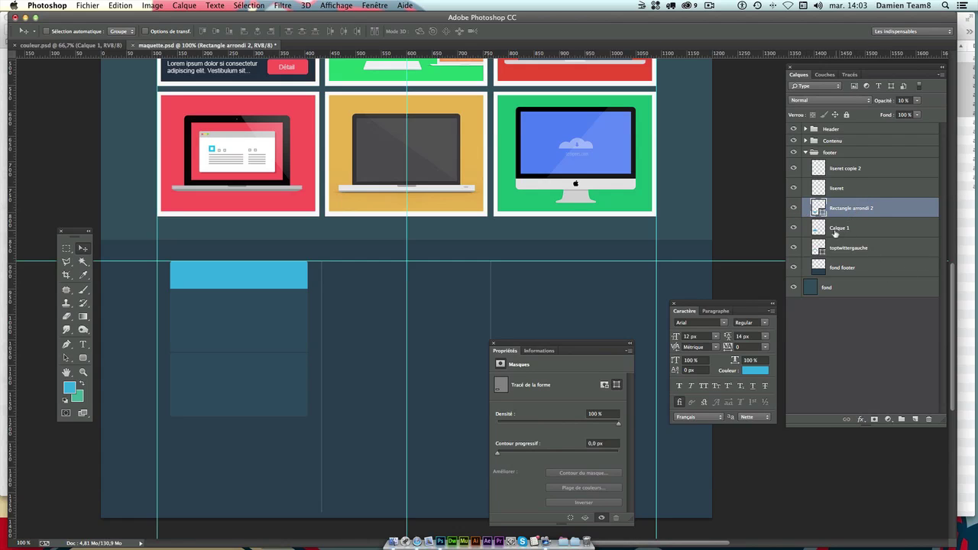
click(794, 227)
click(794, 228)
click(836, 230)
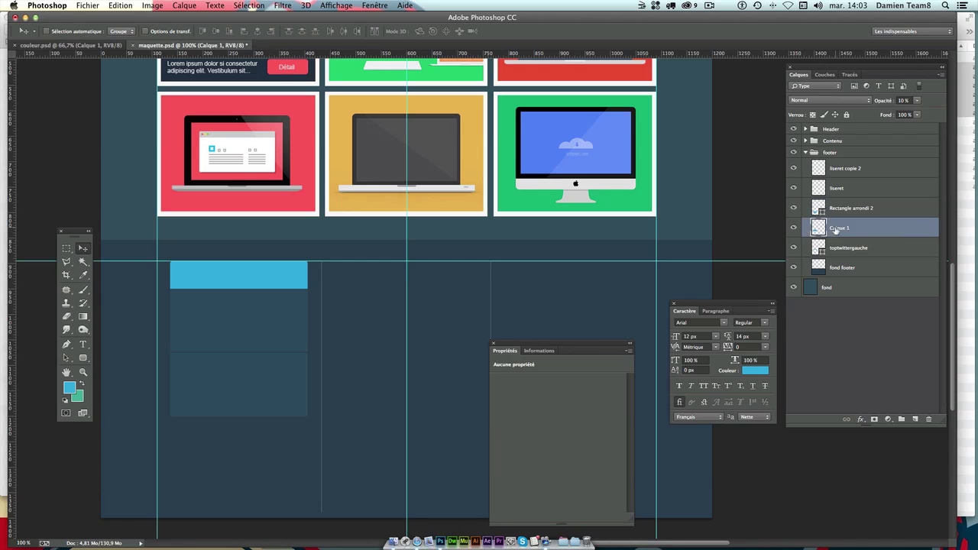
double_click(838, 228)
text(b)
text(1)
key(Return)
- Rename the Rectangle arrondi 2 layer to 'fond twitt2'
click(795, 247)
click(848, 208)
double_click(848, 208)
key(BackSpace)
text(fond twitt2)
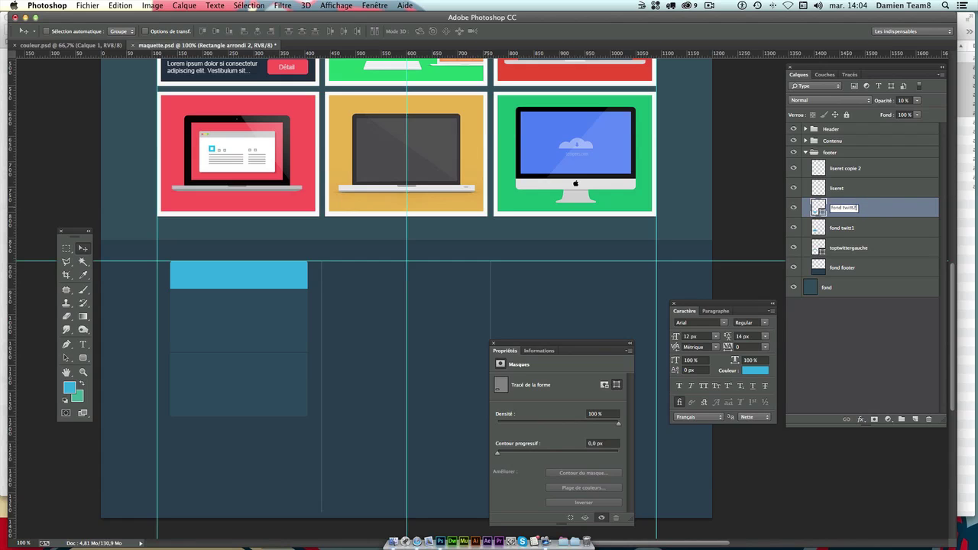
key(Return)
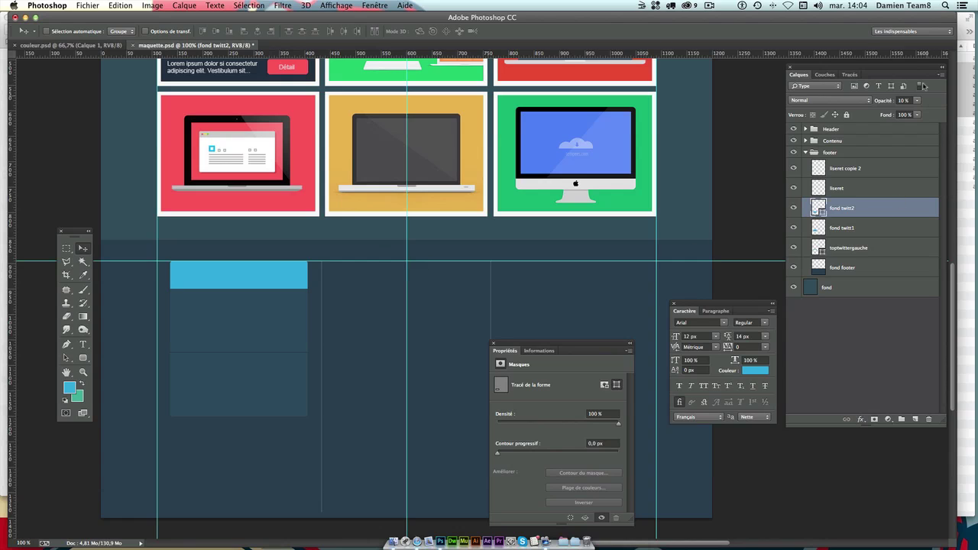
- Import ico-tw.png from the project folder onto the canvas as the Twitter icon
click(964, 31)
click(880, 140)
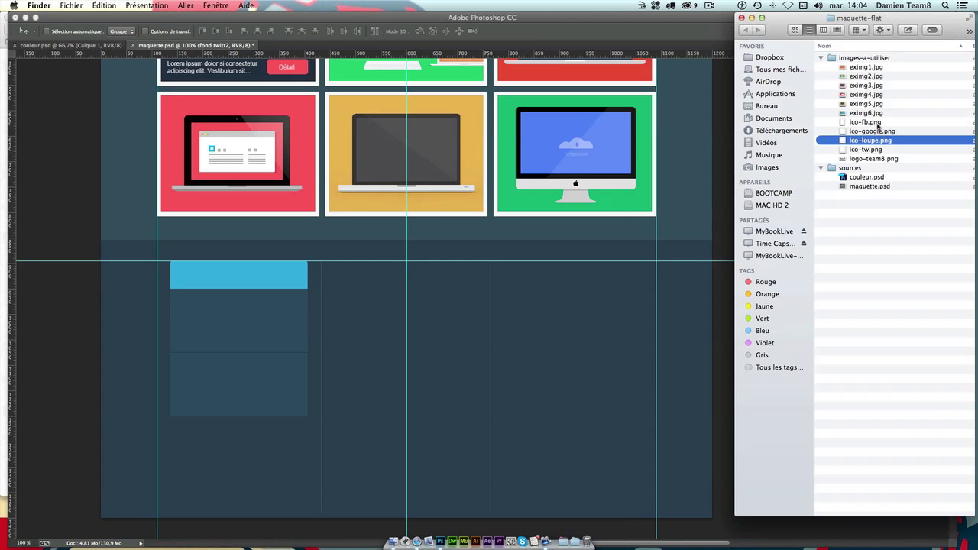
click(879, 124)
click(850, 150)
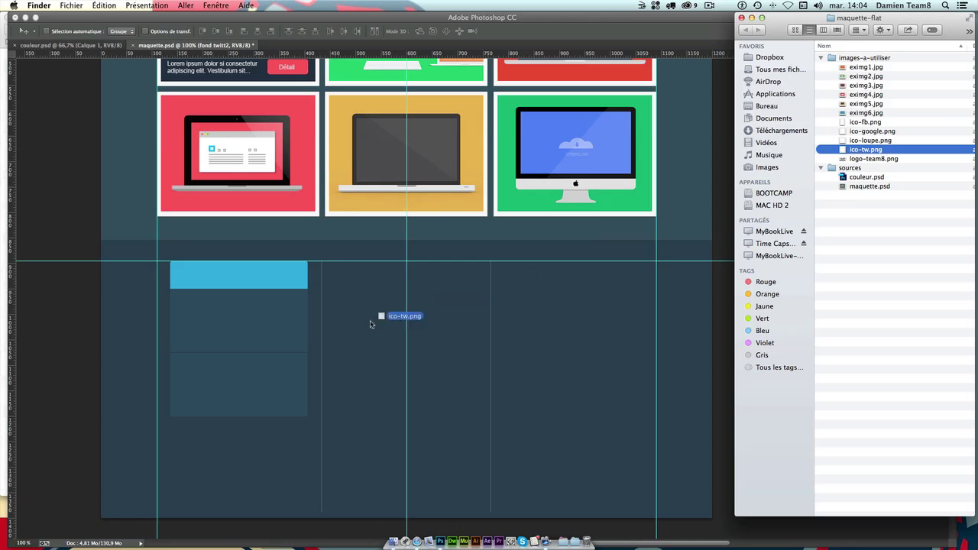
drag(864, 151, 481, 298)
key(Return)
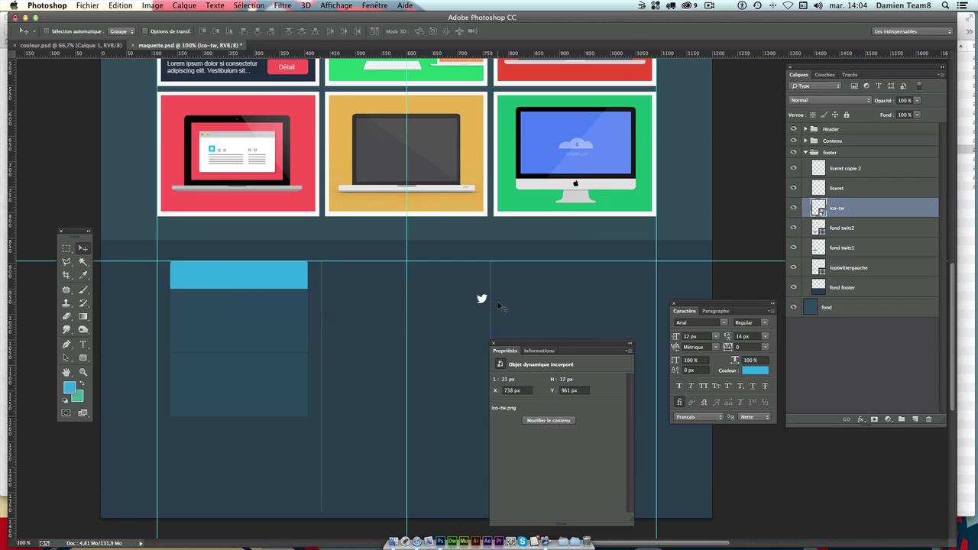
- Place the Twitter icon at the blue bar's left, move ico-tw to the group top, and add the heading text
drag(408, 317, 150, 297)
drag(302, 323, 276, 317)
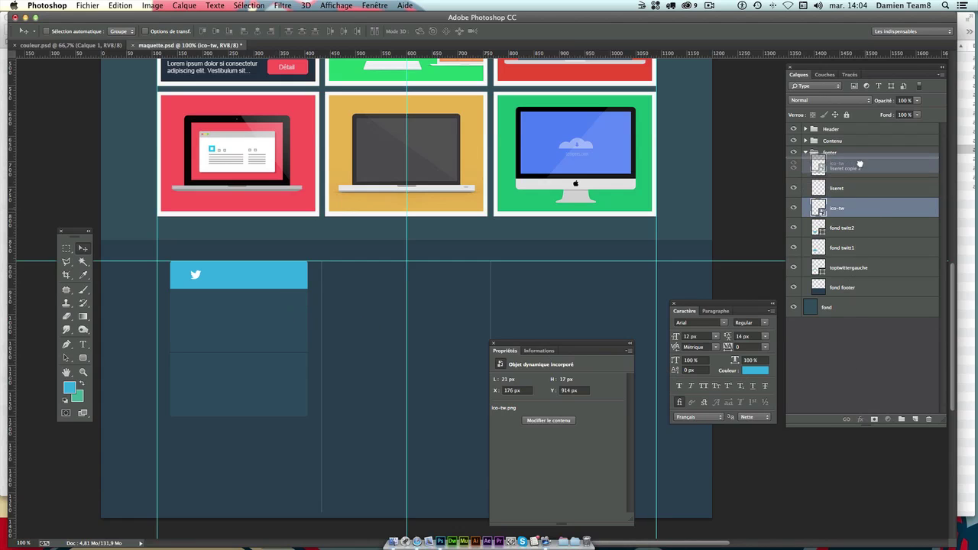
drag(867, 216, 861, 164)
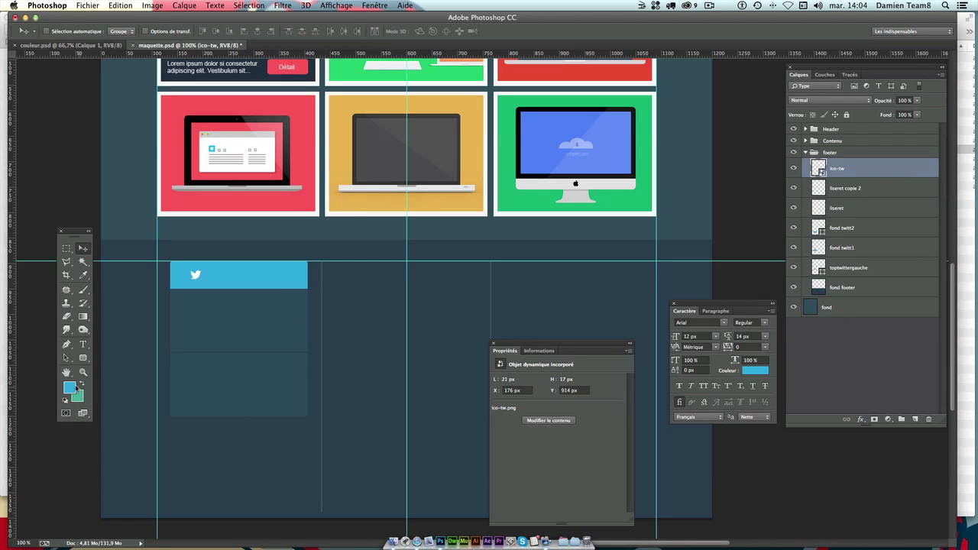
click(83, 344)
click(195, 324)
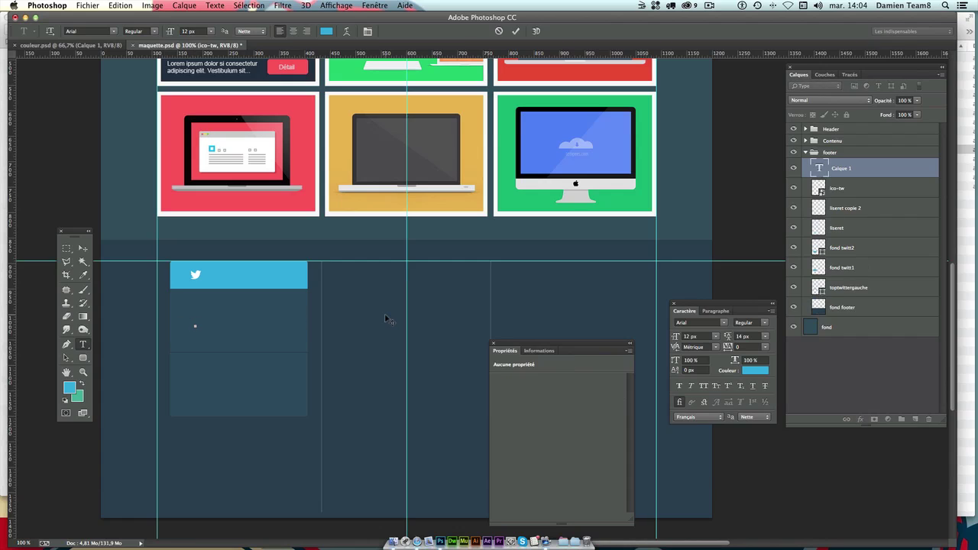
text(@)
text( Tweet)
click(82, 249)
drag(207, 340, 221, 323)
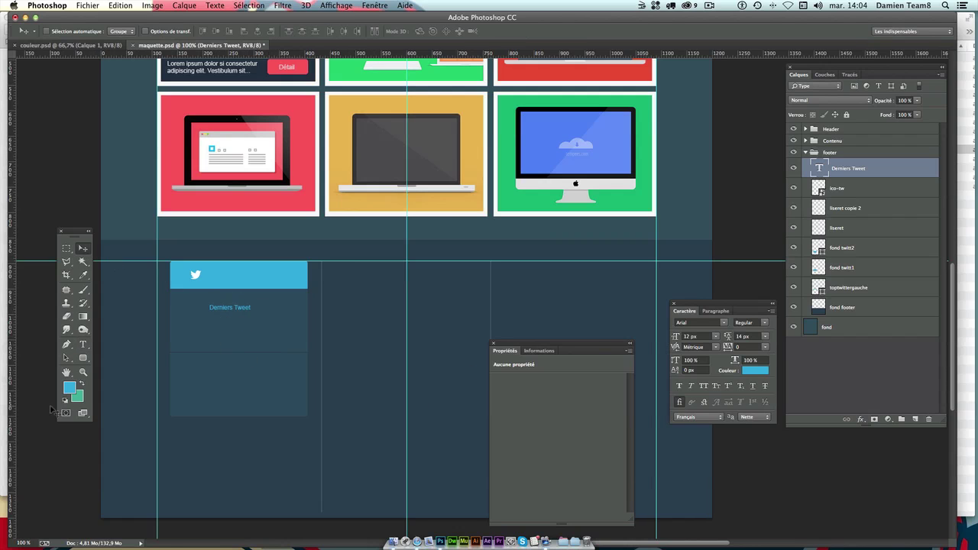
- Make the foreground and the Derniers Tweet text colour white #ffffff
click(69, 387)
text(ffffff)
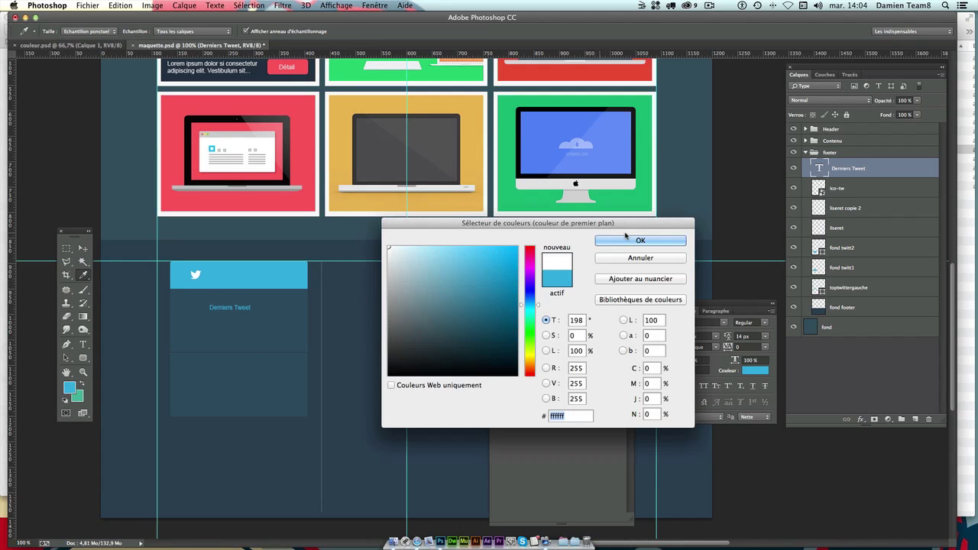
click(634, 240)
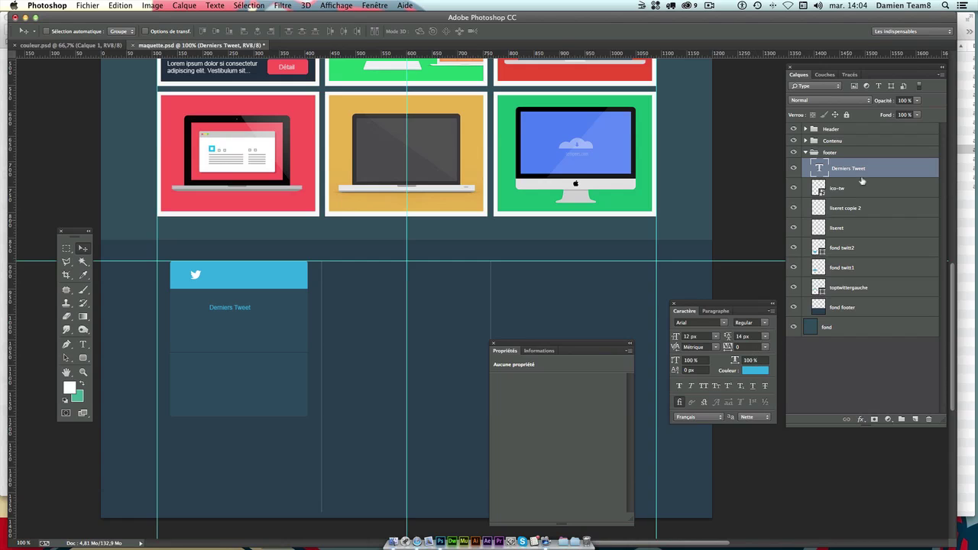
double_click(820, 169)
click(755, 370)
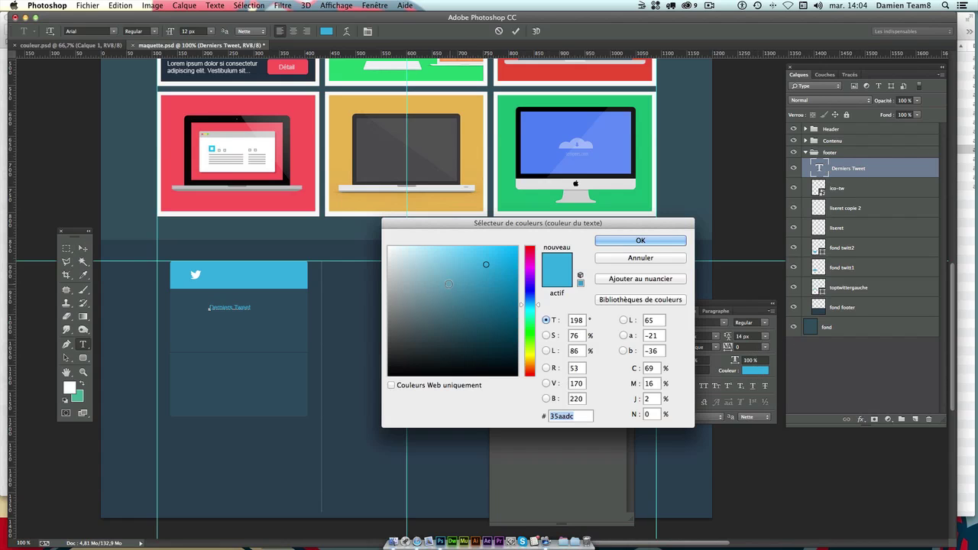
text(ffffff)
key(Return)
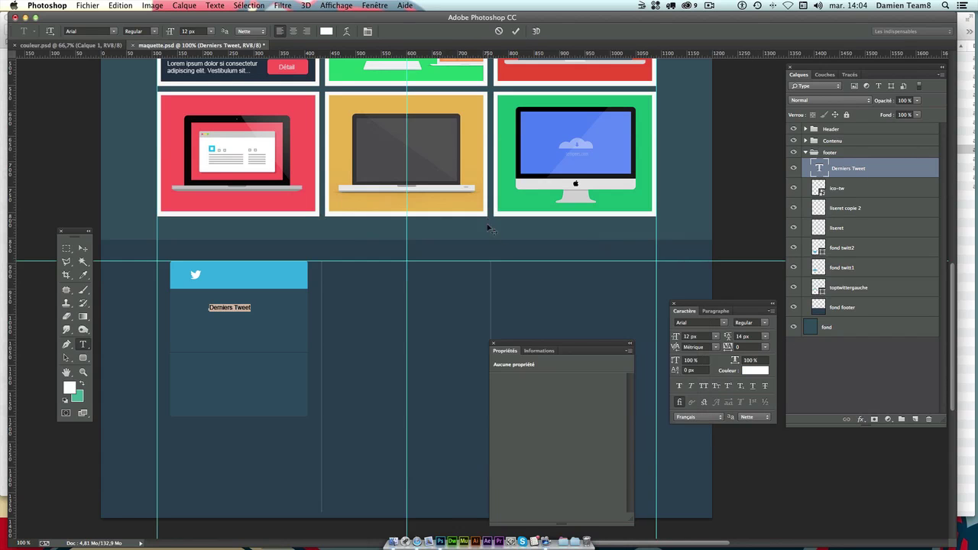
- Set the heading to 18 px and move it up into the blue header bar
click(697, 336)
text(18)
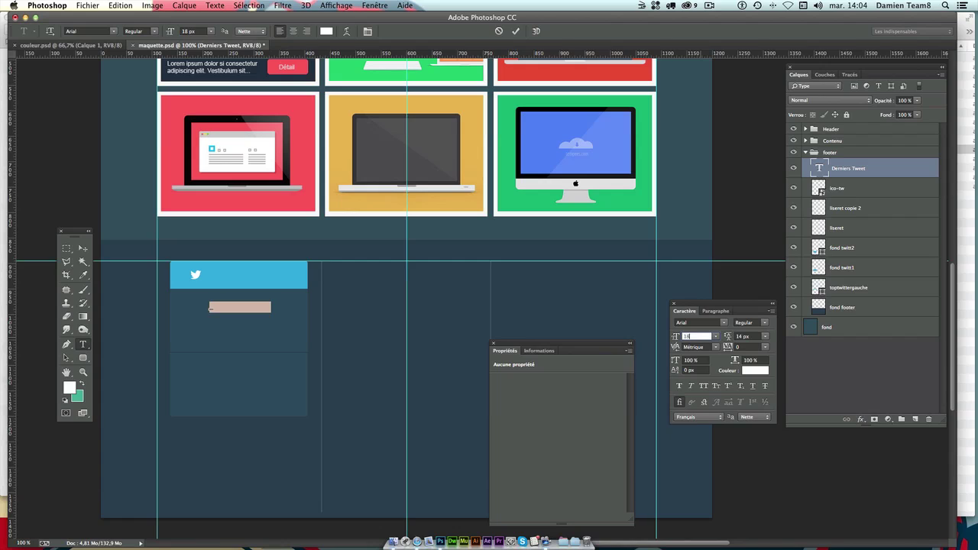
click(83, 248)
drag(255, 391, 258, 362)
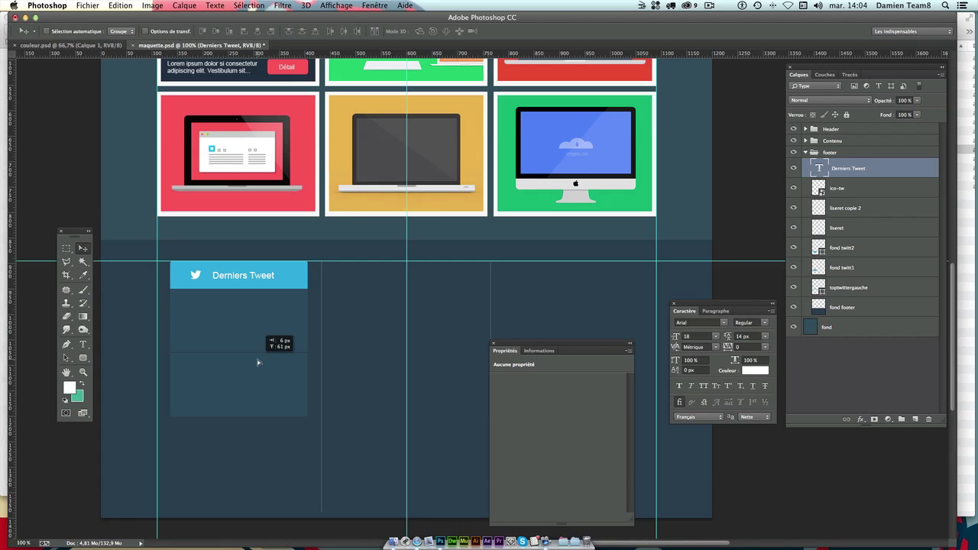
- Nudge the Derniers Tweet layer pixel by pixel to align with the ico-tw bird icon
scroll(271, 313, down, 5)
scroll(271, 314, right, 8)
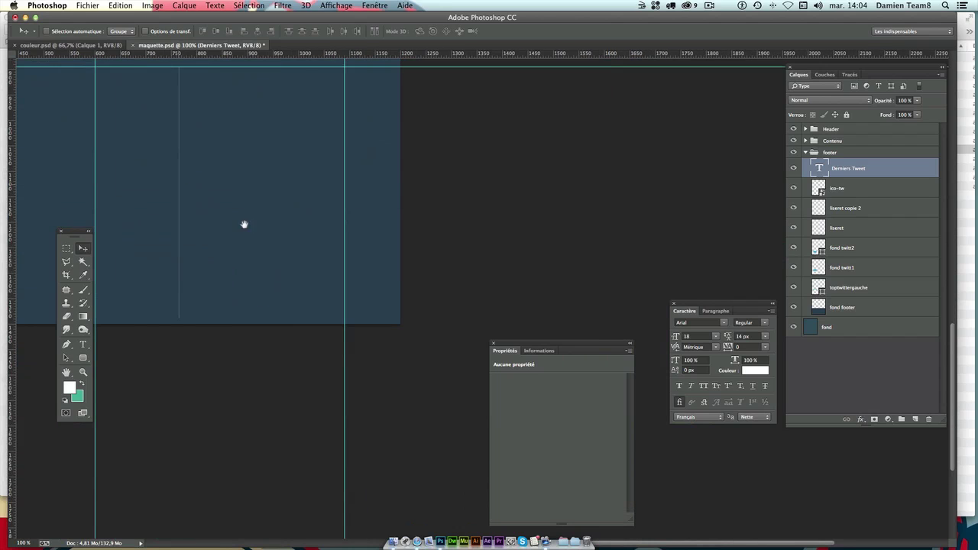
scroll(245, 224, left, 8)
scroll(245, 223, up, 5)
click(280, 318)
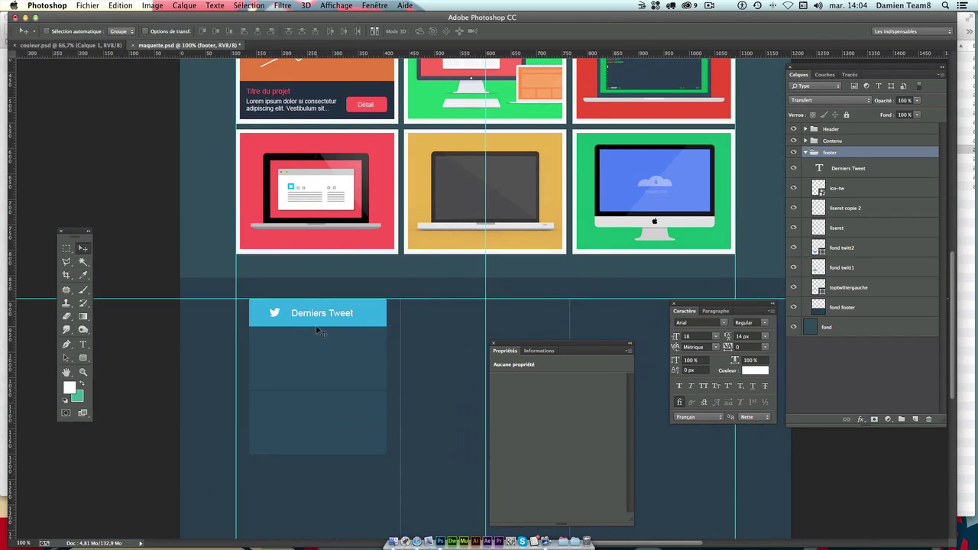
click(923, 189)
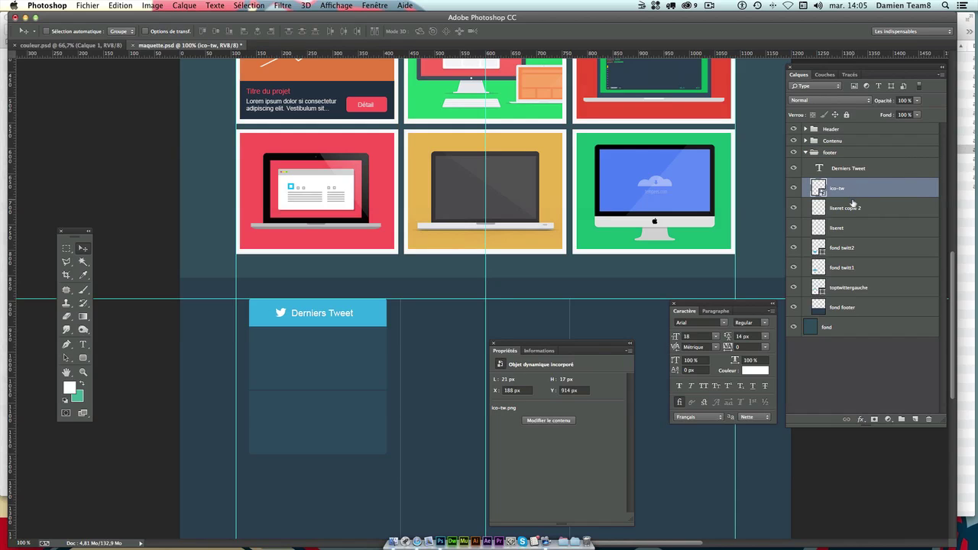
click(861, 175)
key(Right)
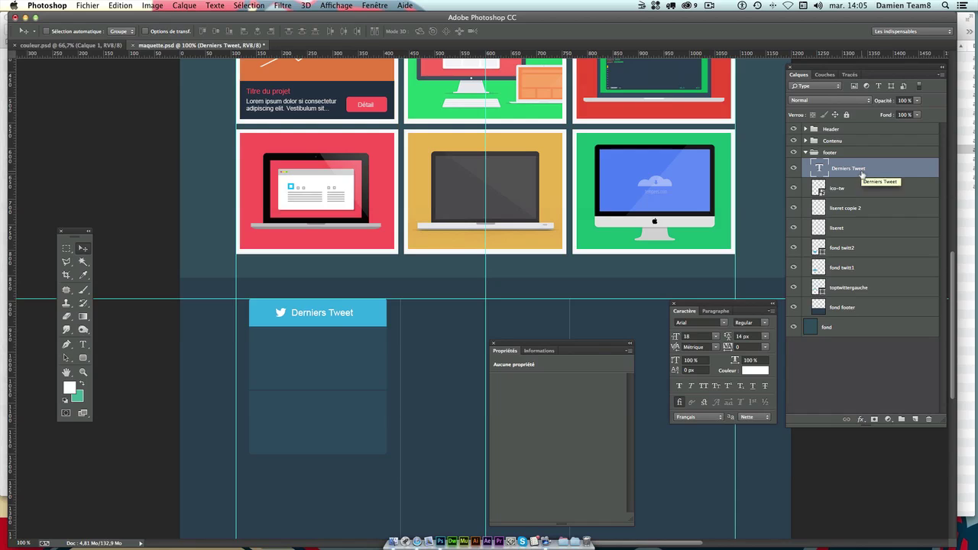
key(Right)
key(Right)
key(Right)
key(Right)
key(Right)
key(Right)
key(Right)
key(Right)
key(Right)
key(Right)
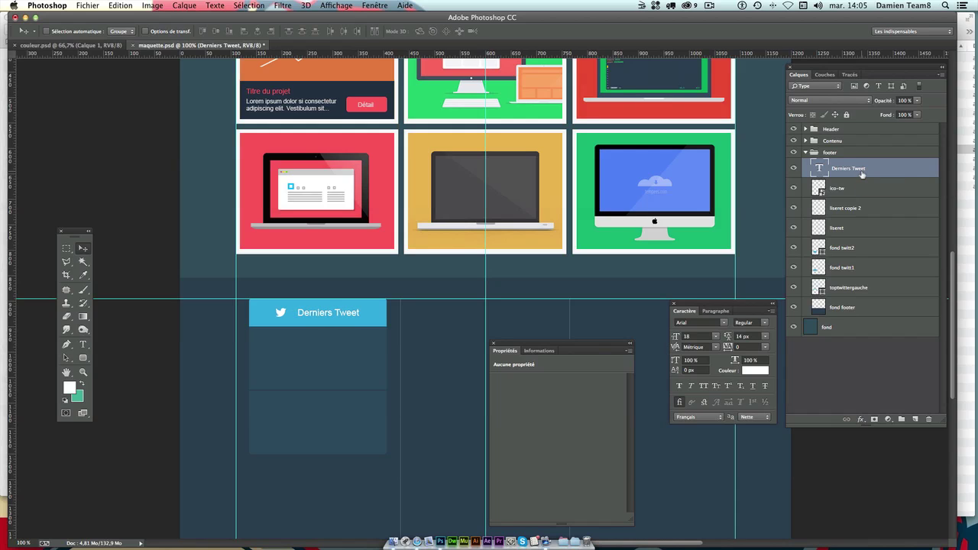
click(861, 186)
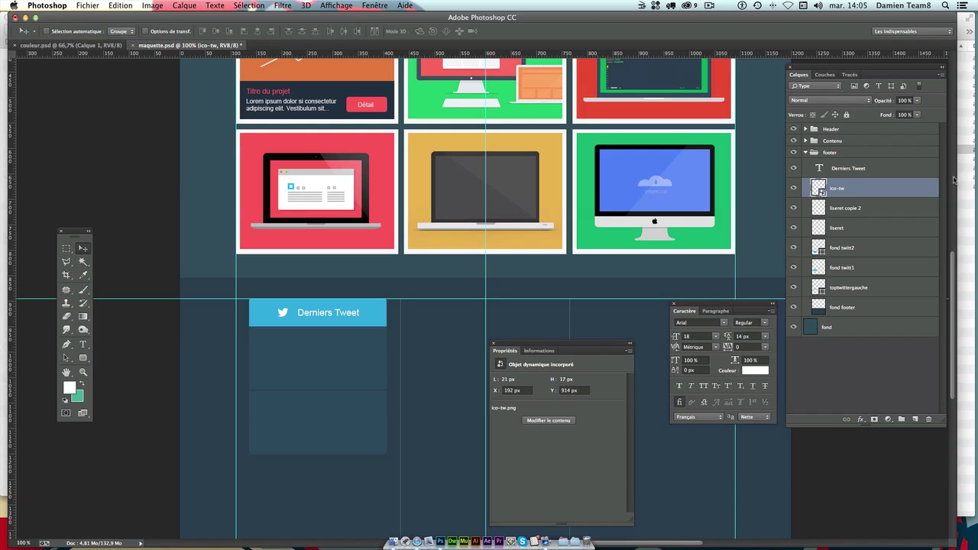
click(899, 173)
key(Left)
key(Left)
key(Right)
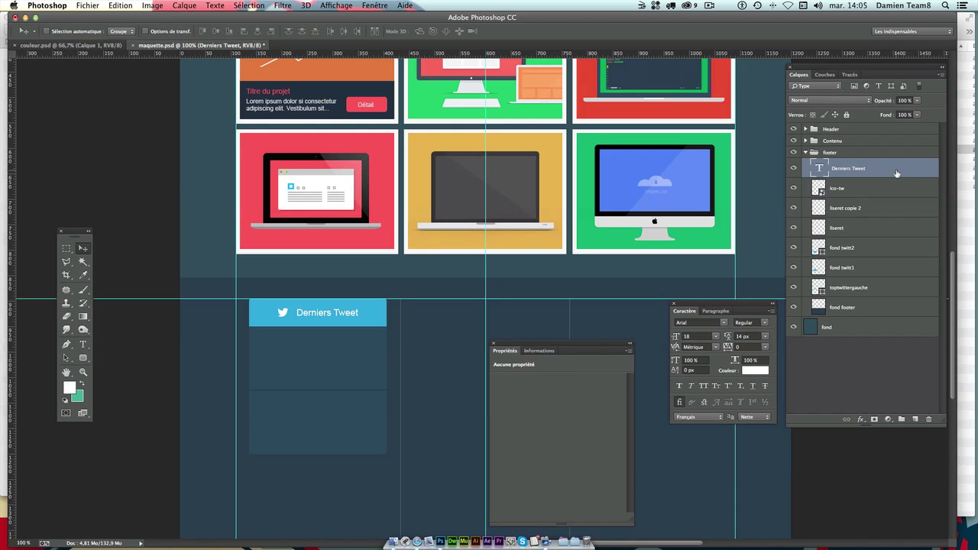
- Select and copy the Lorem ipsum text from the first project card
drag(474, 297, 455, 267)
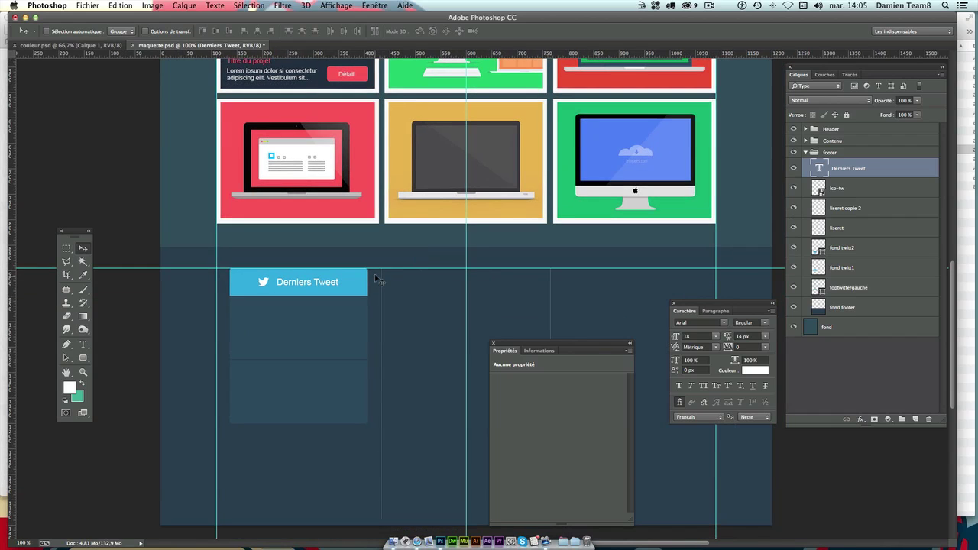
scroll(329, 286, up, 5)
scroll(334, 289, up, 2)
scroll(334, 289, down, 1)
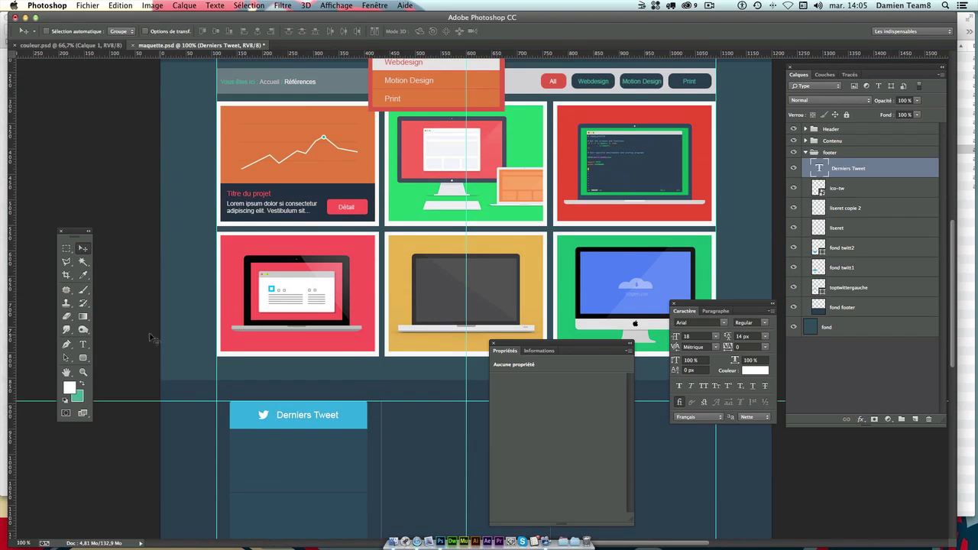
click(84, 344)
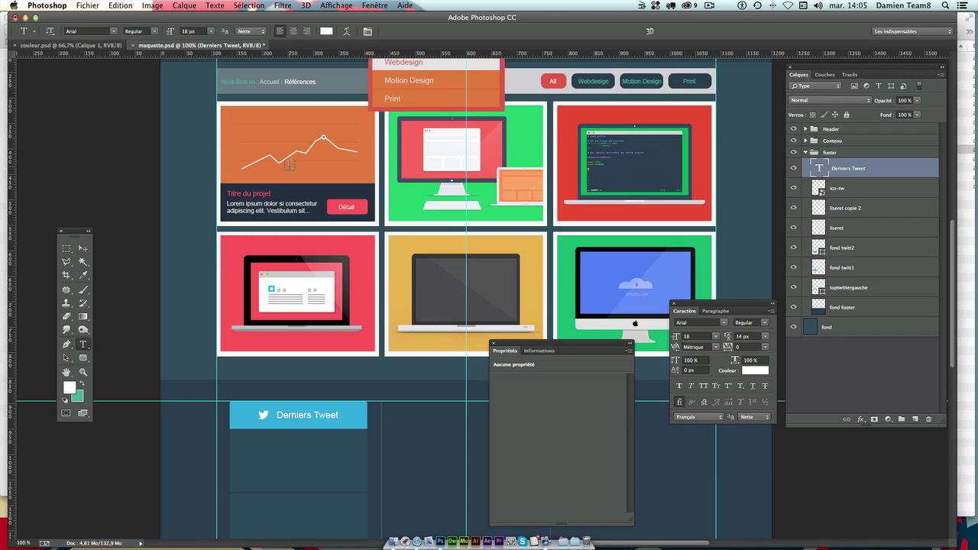
drag(227, 201, 307, 211)
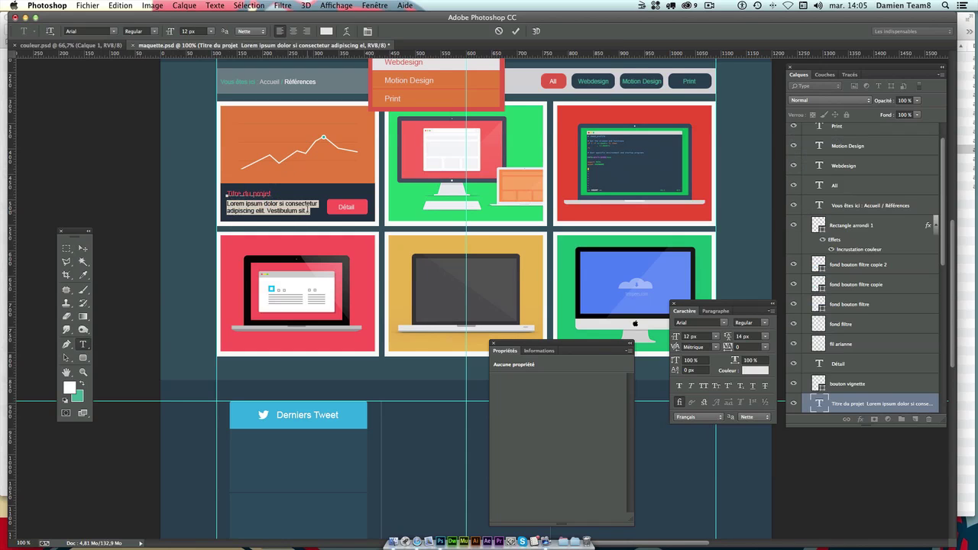
click(84, 247)
drag(433, 287, 432, 238)
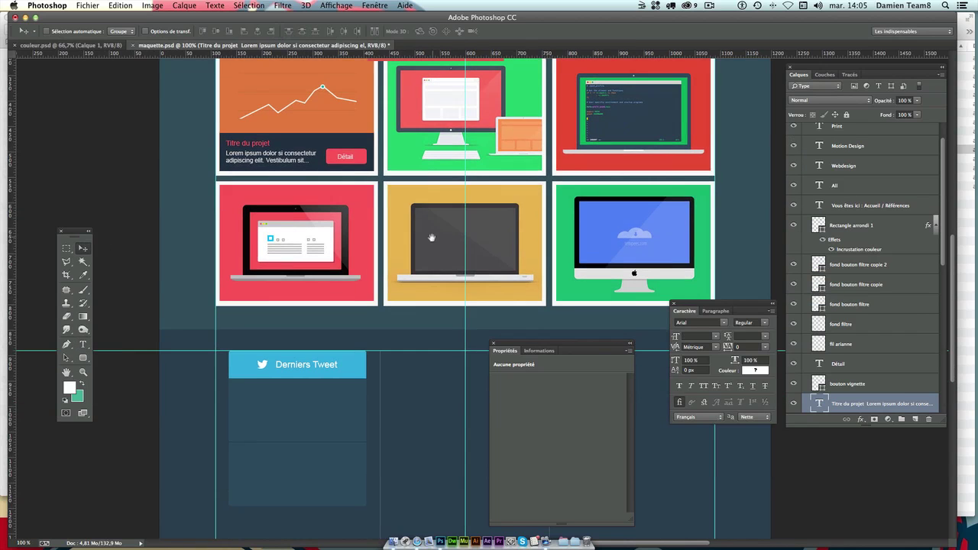
- Draw a paragraph text frame in the first tweet slot and paste the Lorem ipsum twice
click(83, 344)
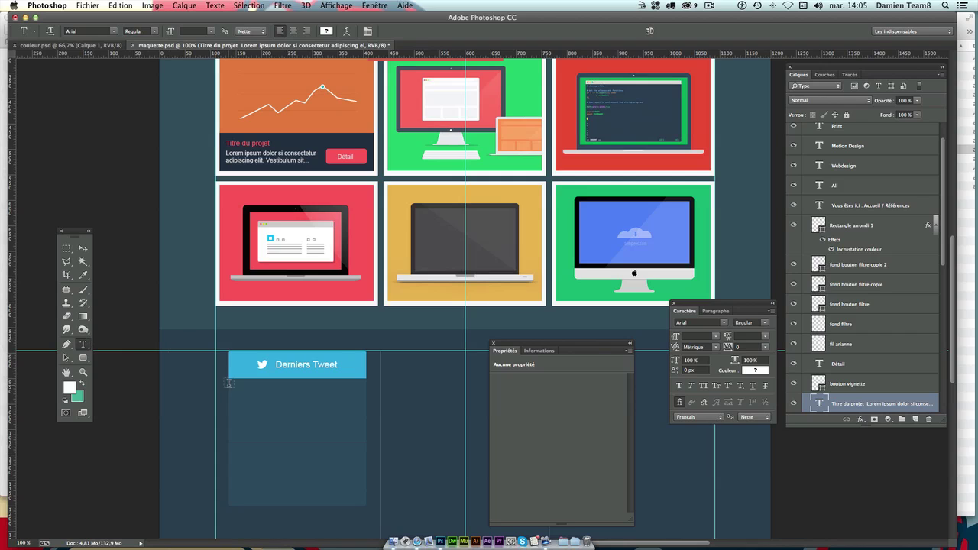
mouse_move(237, 385)
mouse_down()
mouse_move(351, 409)
mouse_move(360, 428)
mouse_up()
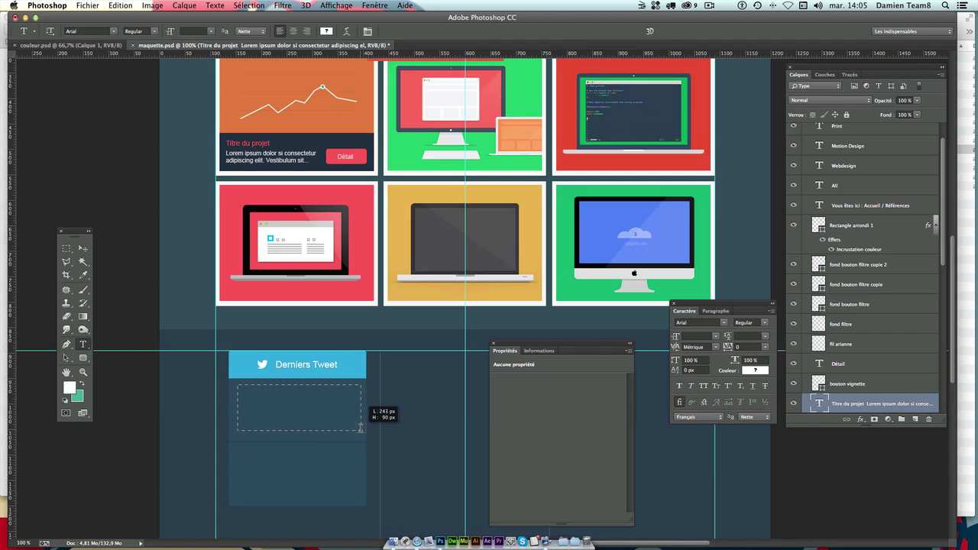
drag(360, 429, 363, 429)
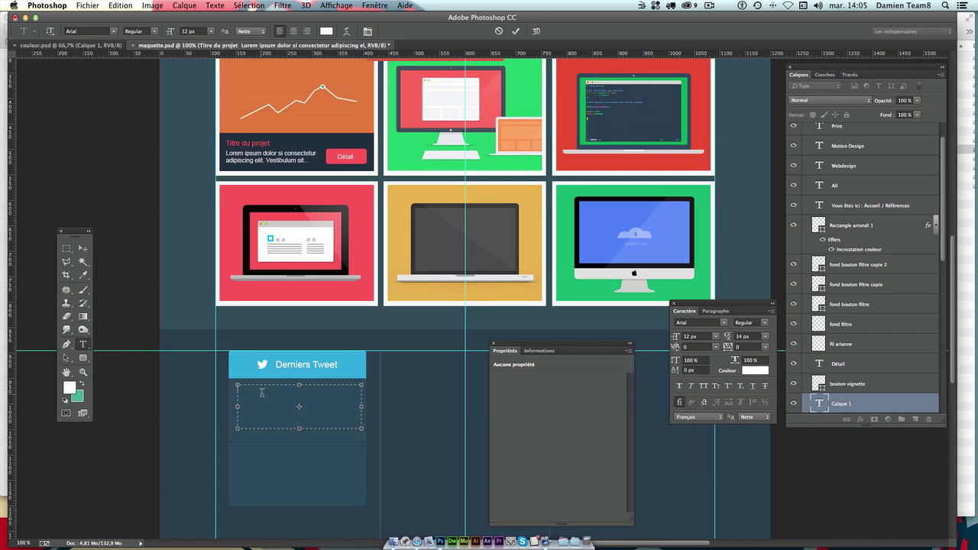
key(super+v)
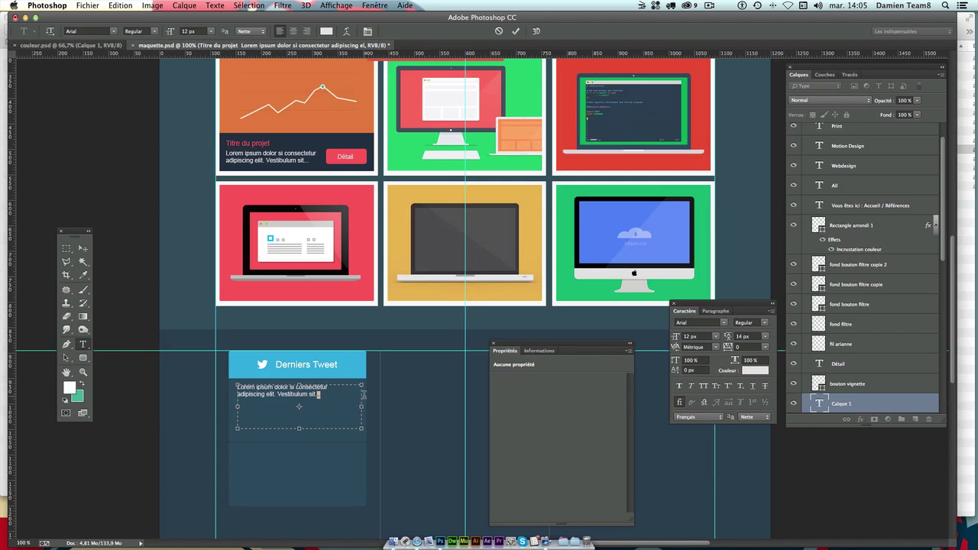
key(super+v)
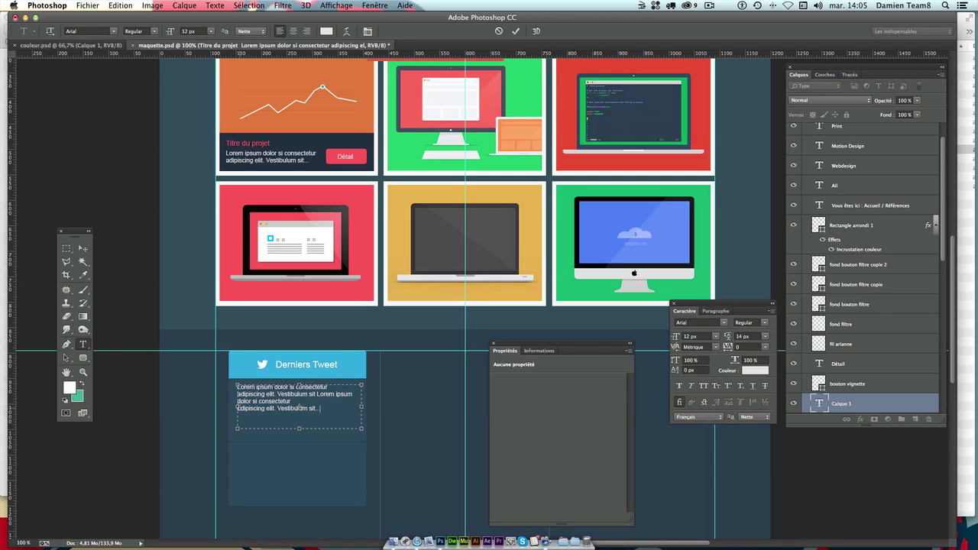
- Trim the leftover pasted text and type the Twitter handle at the end
key(BackSpace)
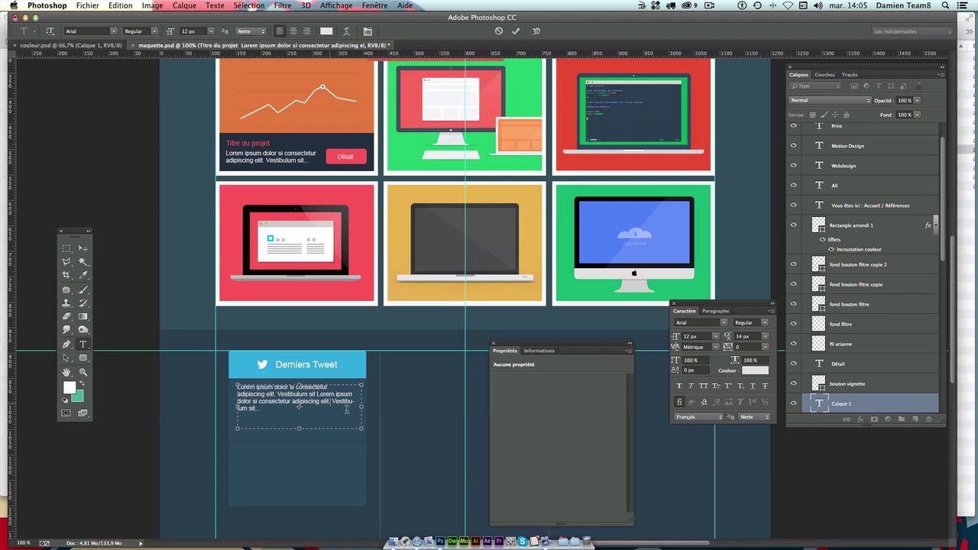
key(shift+Down)
key(BackSpace)
text(_te)
text(am8)
drag(291, 401, 365, 399)
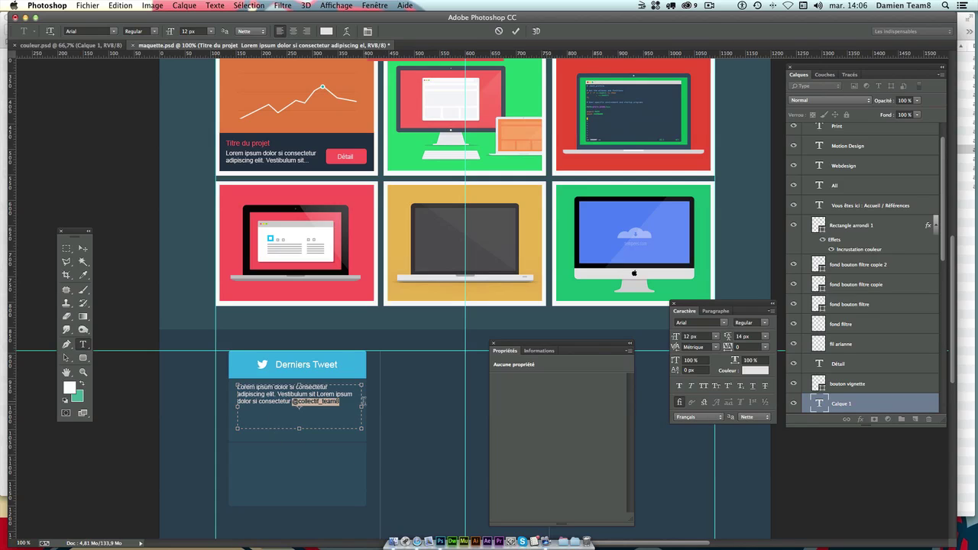
- Colour the Twitter handle #35aadc blue, sampled from the tweets header
click(69, 388)
click(346, 366)
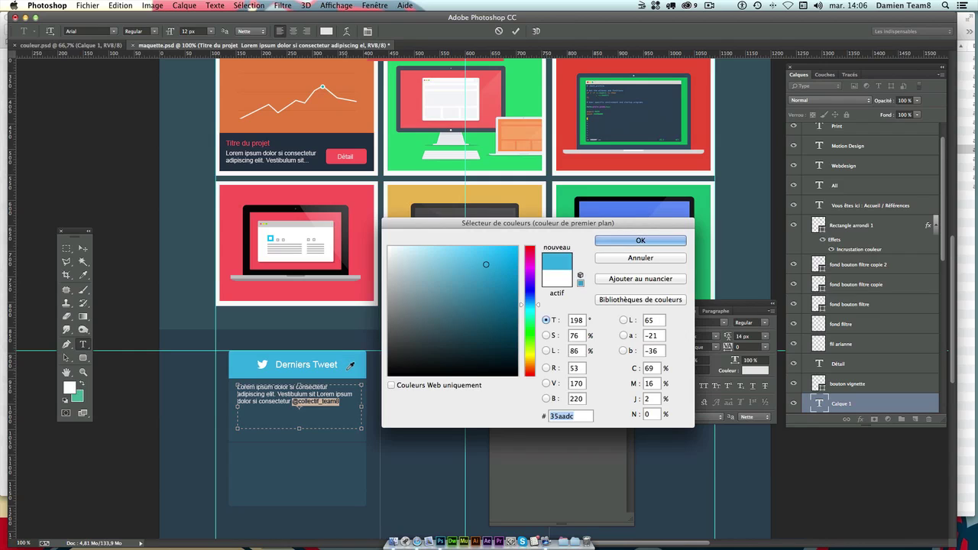
key(Return)
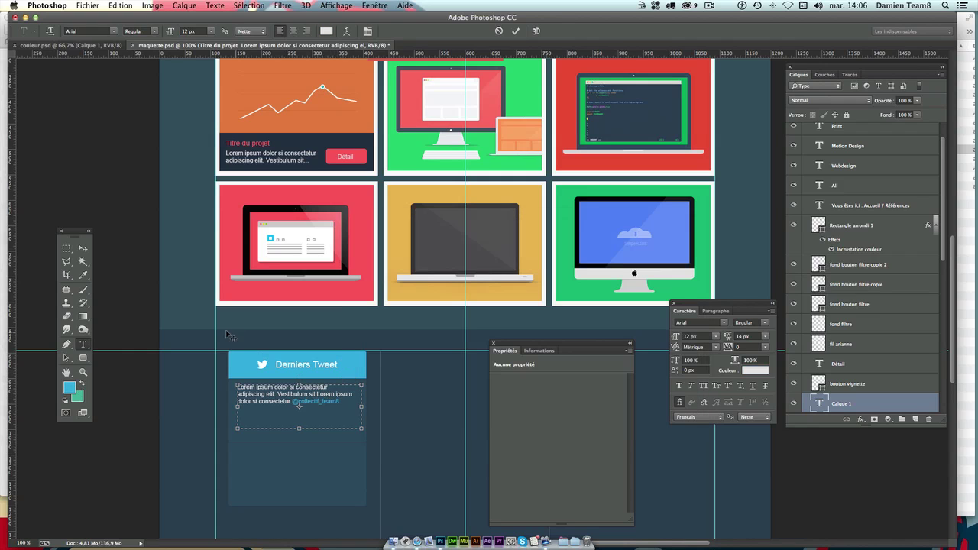
click(84, 248)
- Colour the "Il y a 3 minutes" line red #fc565a, sampled from the red card
click(83, 344)
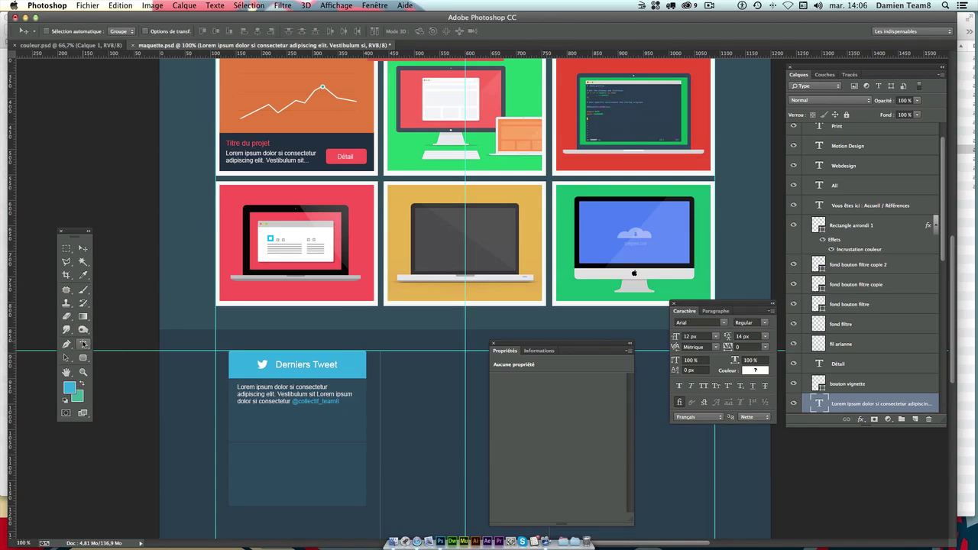
click(331, 399)
text(Il y a 3 minutes)
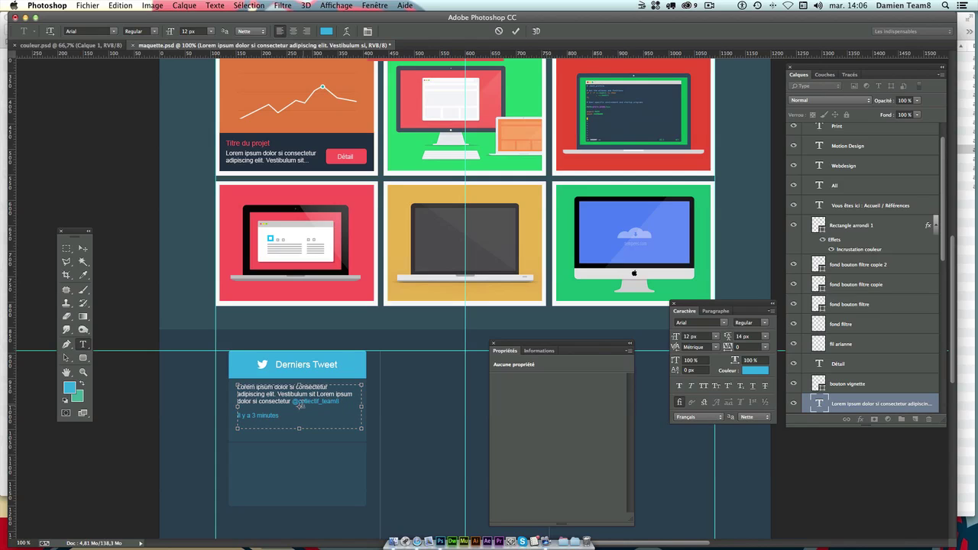
drag(279, 416, 183, 411)
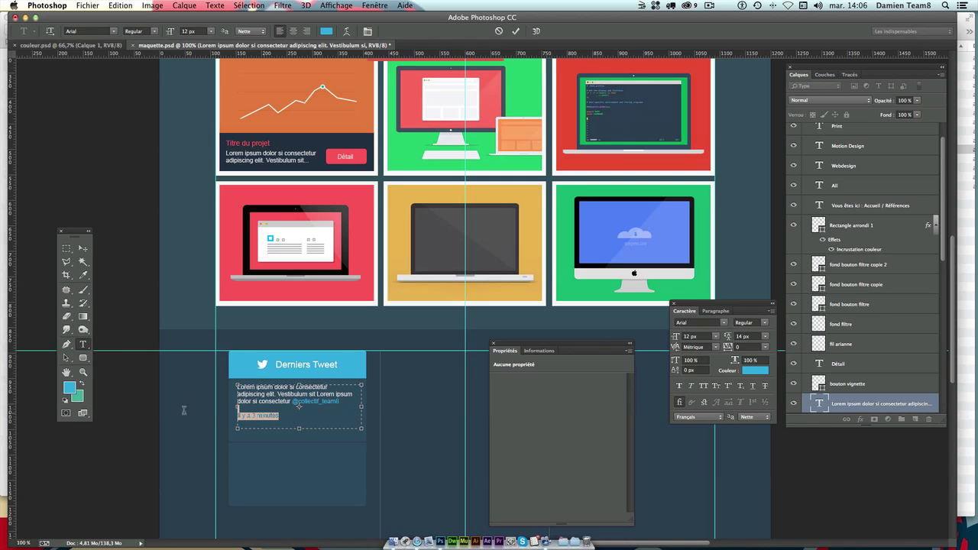
click(755, 370)
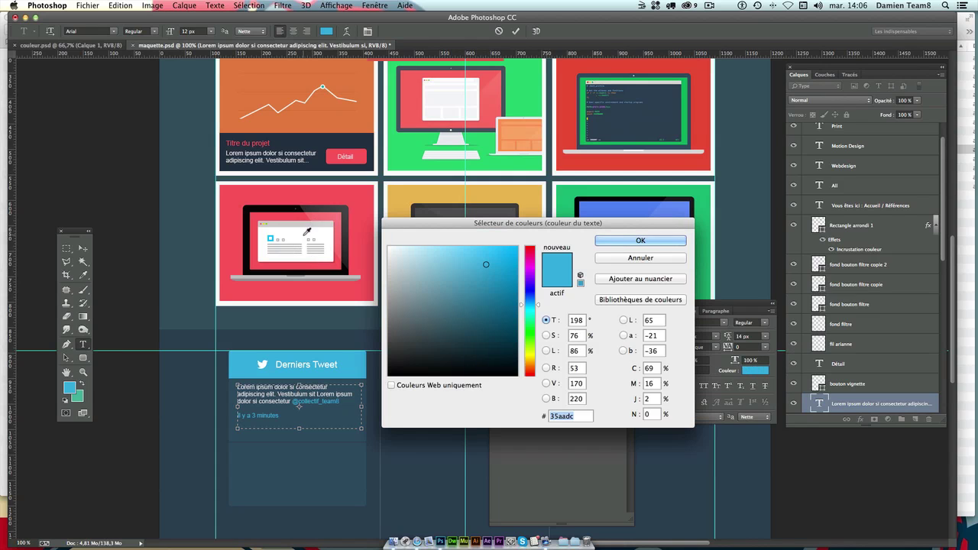
click(238, 283)
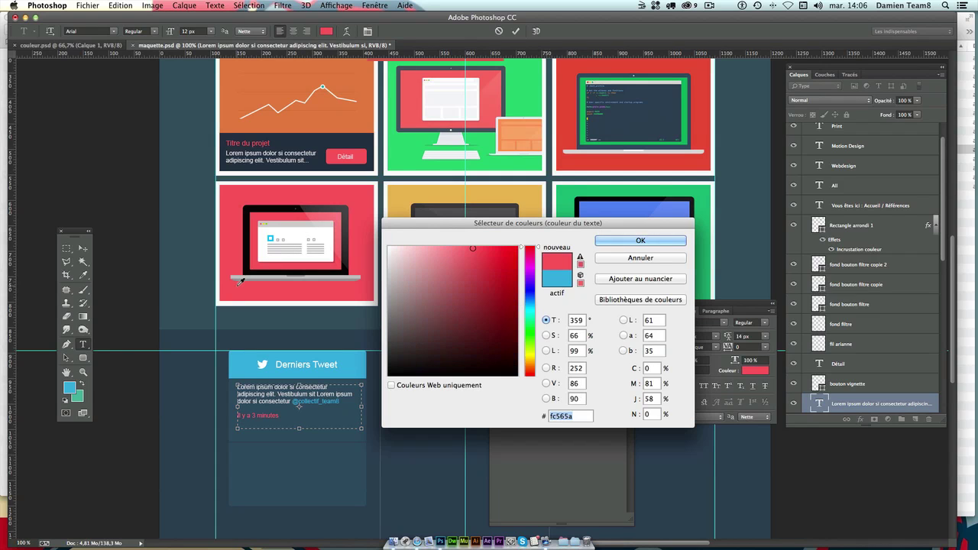
key(Return)
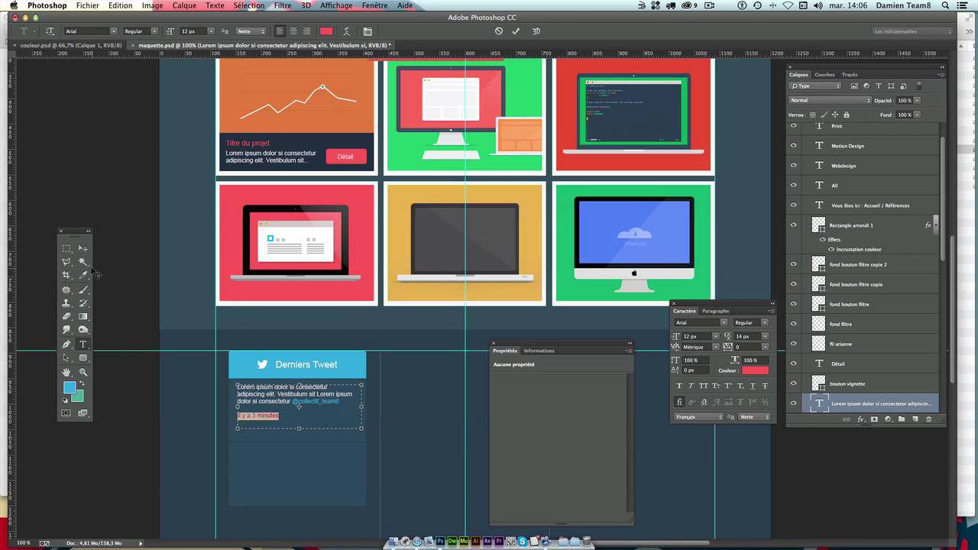
- Shorten the tweet text box and shift the tweet text down about 8 px
click(83, 248)
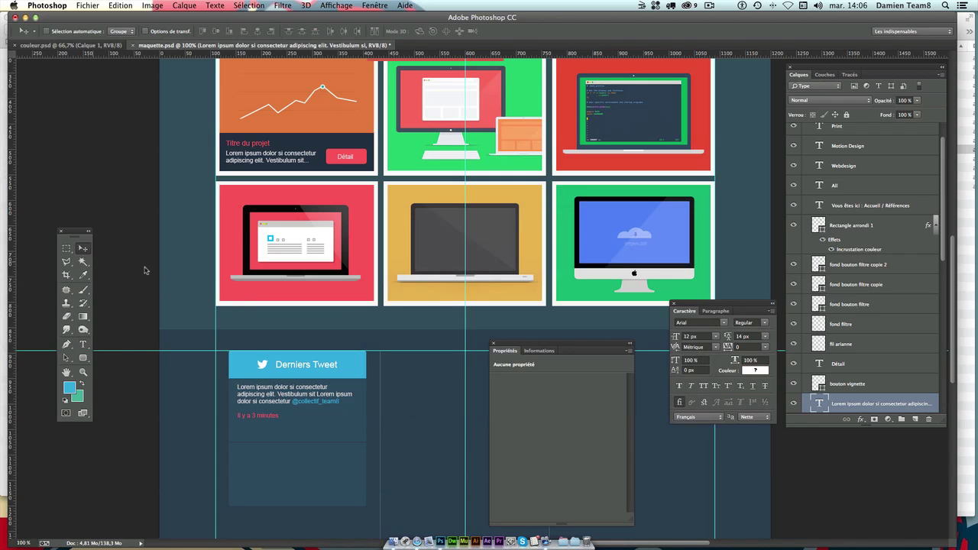
double_click(821, 405)
drag(300, 428, 299, 421)
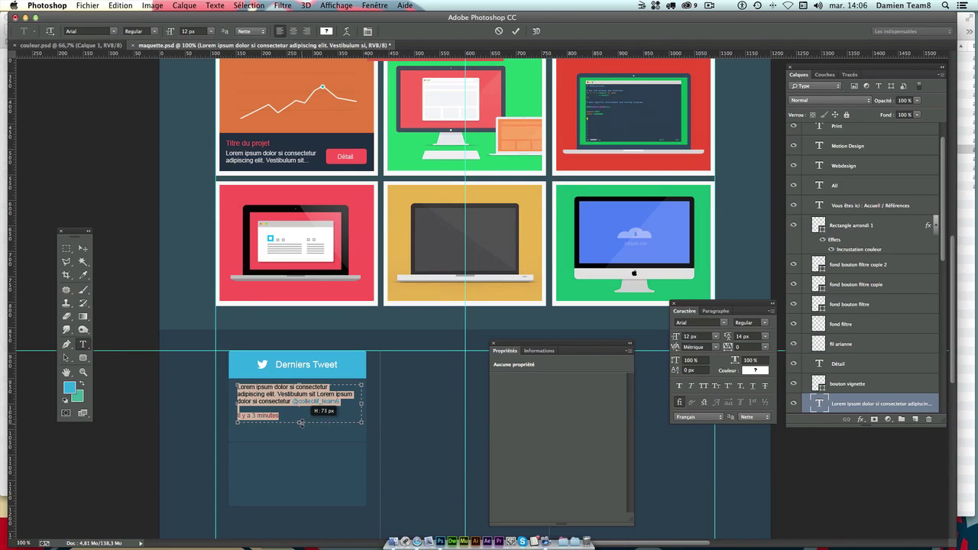
click(83, 249)
drag(289, 396, 288, 402)
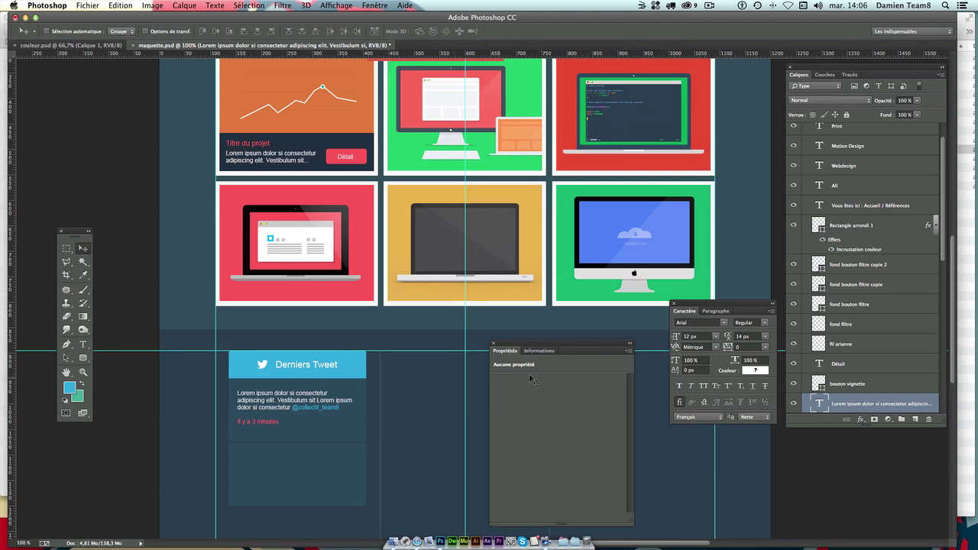
- Set the tweet's line spacing to 15 px and its text size to 13 px
click(754, 337)
text(15)
key(Return)
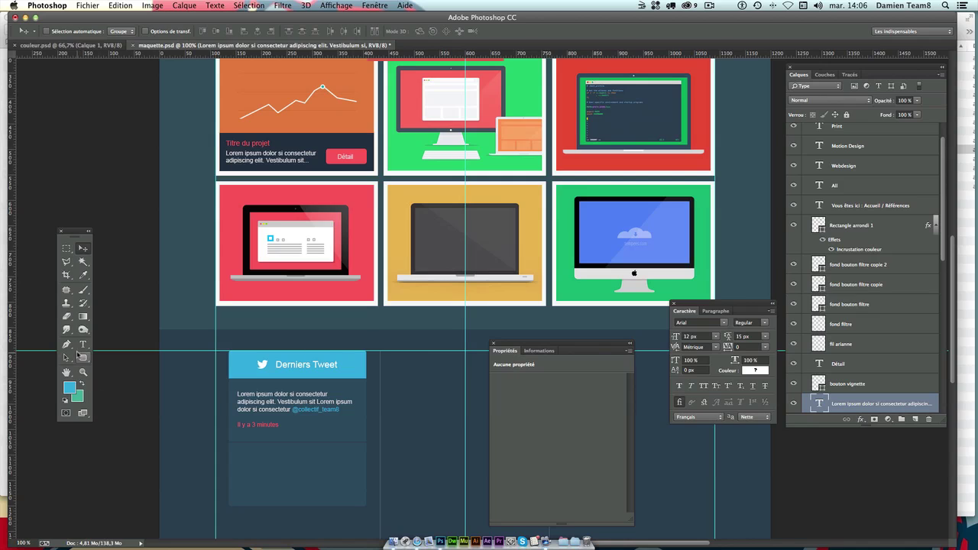
click(84, 345)
double_click(249, 394)
drag(341, 411, 218, 392)
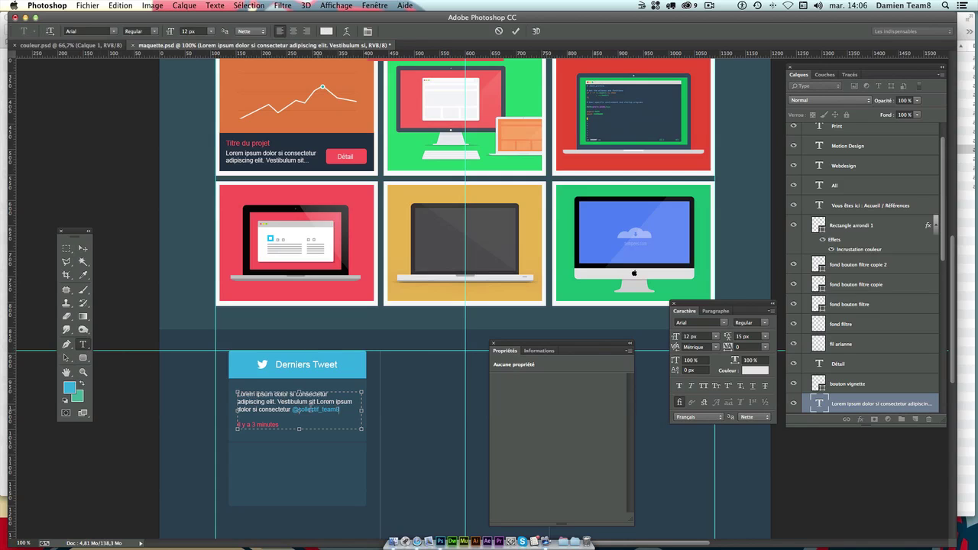
double_click(696, 337)
text(1)
key(Return)
text(3)
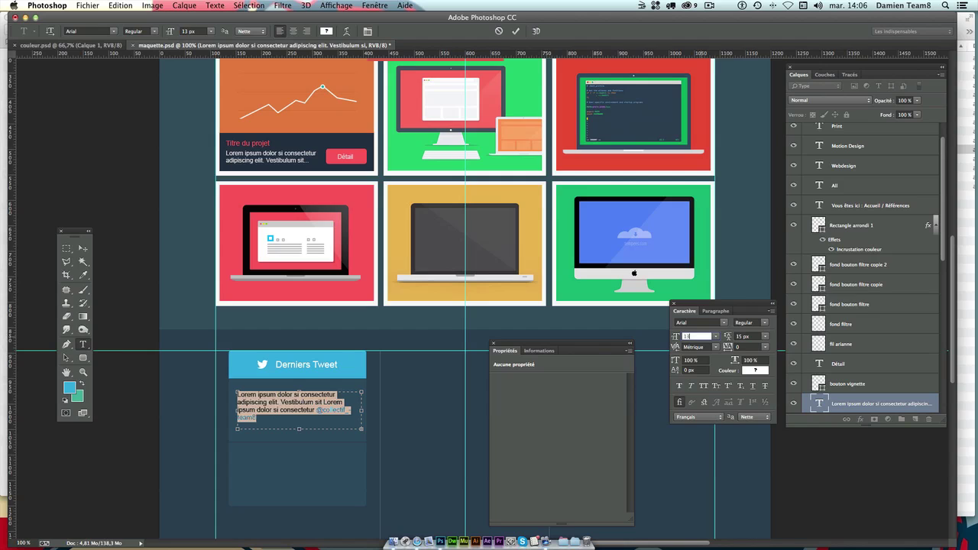
click(268, 410)
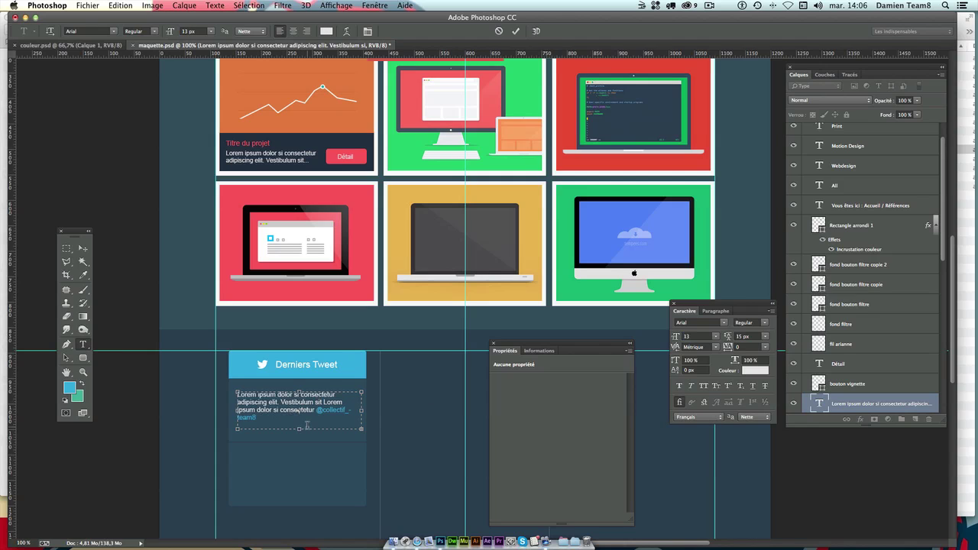
- Delete the word "sit", nudge the tweet up 1 px, and set 16 px line spacing
drag(299, 429, 299, 432)
key(BackSpace)
key(BackSpace)
key(BackSpace)
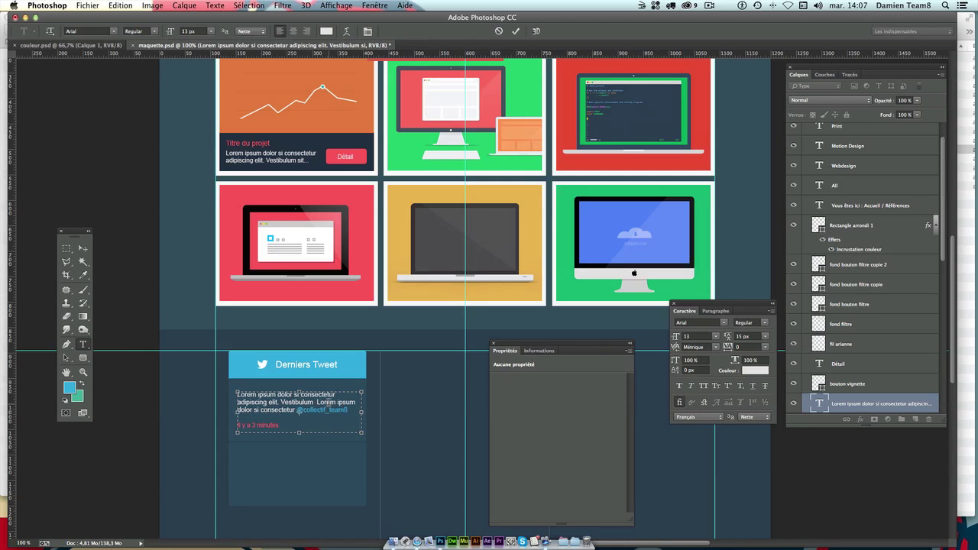
click(83, 249)
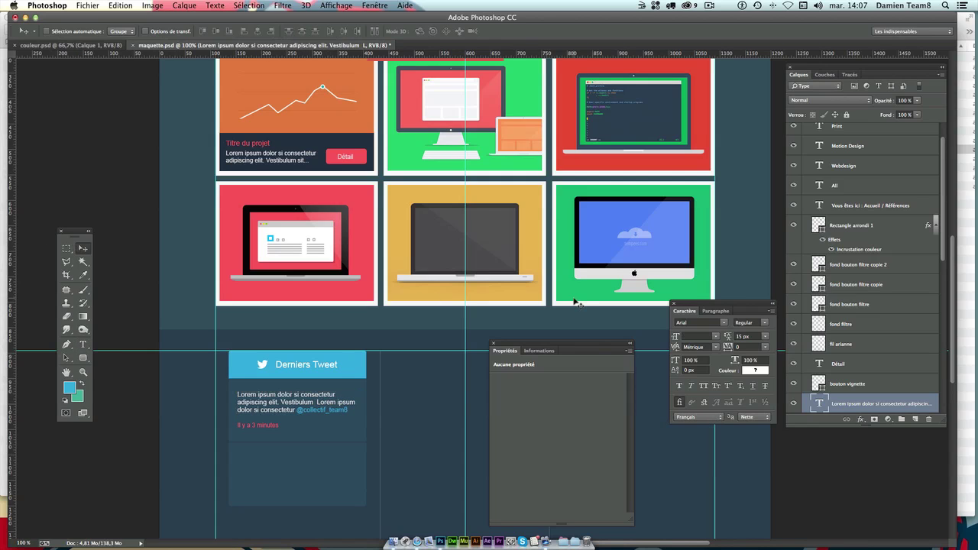
key(Up)
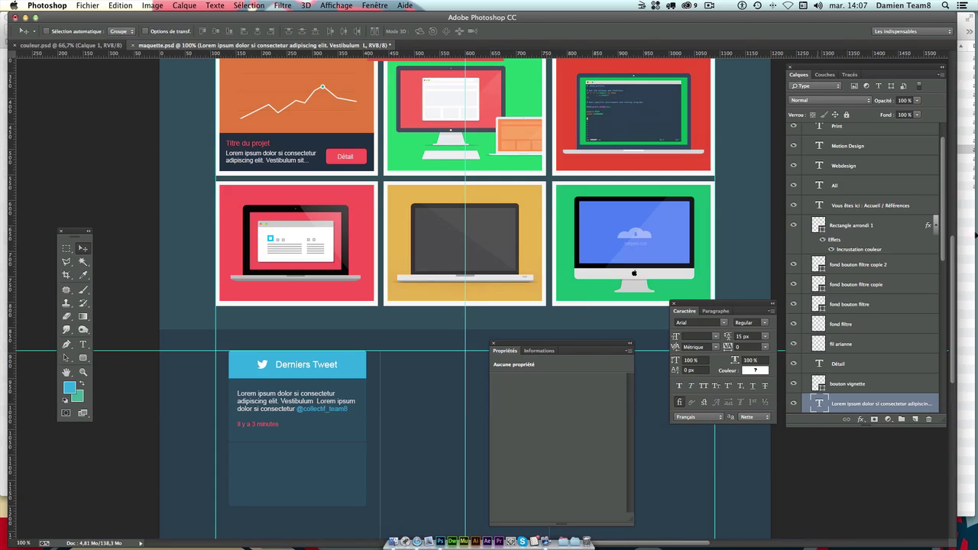
click(746, 337)
text(16)
key(Return)
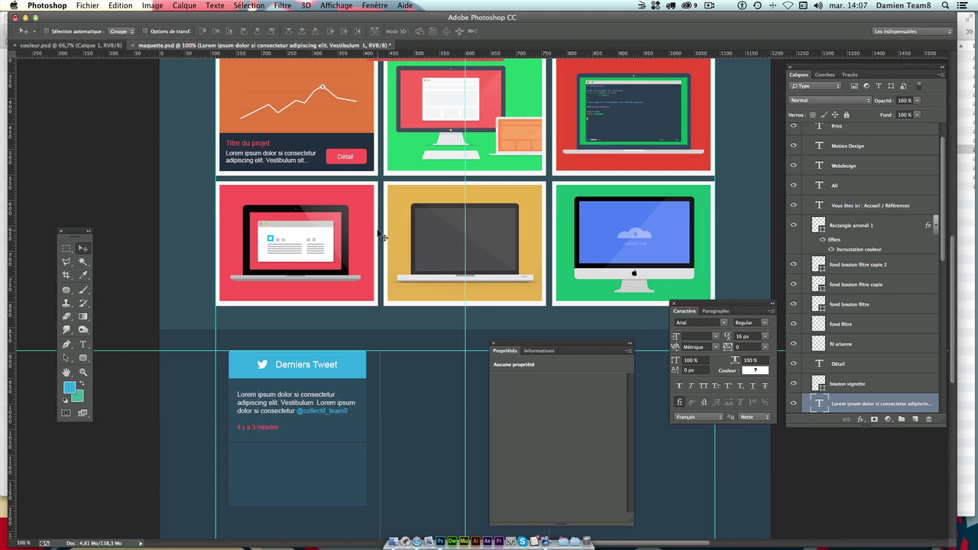
- Duplicate the tweet text 120 px below and change its timestamp to 'Il y a 1 heure'
drag(354, 216, 354, 278)
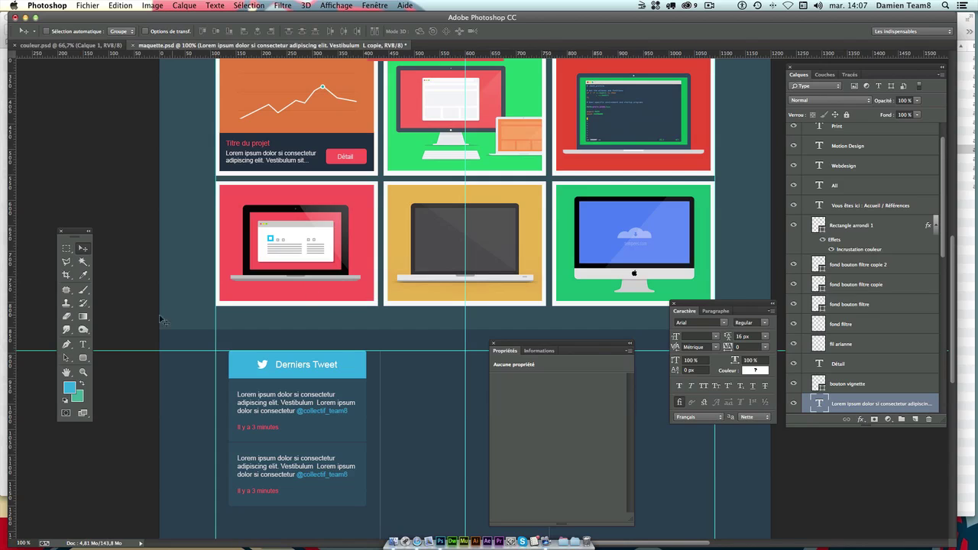
click(83, 344)
click(240, 483)
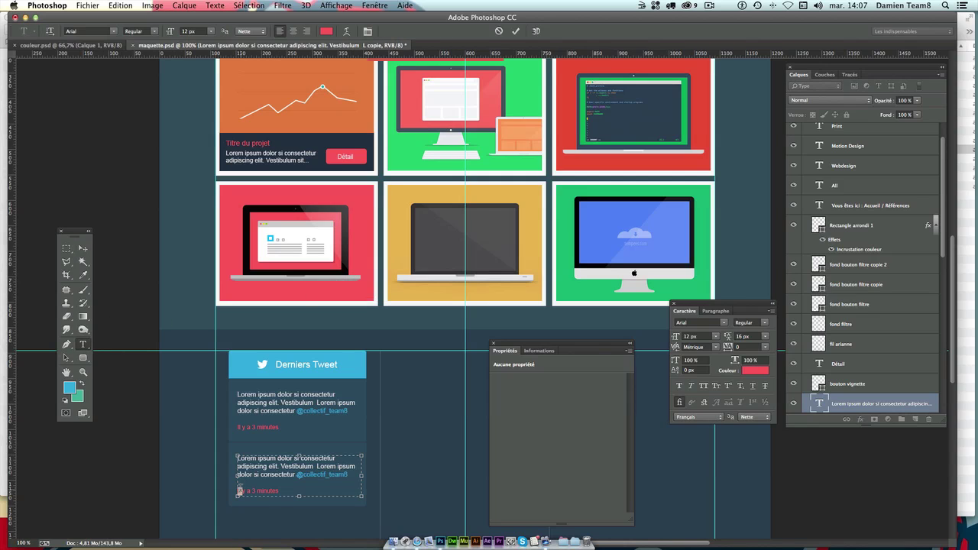
drag(252, 491, 315, 490)
text(1)
click(67, 249)
- Hide the guides and select the footer layers from Derniers Tweet to fond footer
mouse_move(394, 274)
mouse_down()
mouse_move(339, 228)
mouse_move(316, 154)
mouse_up()
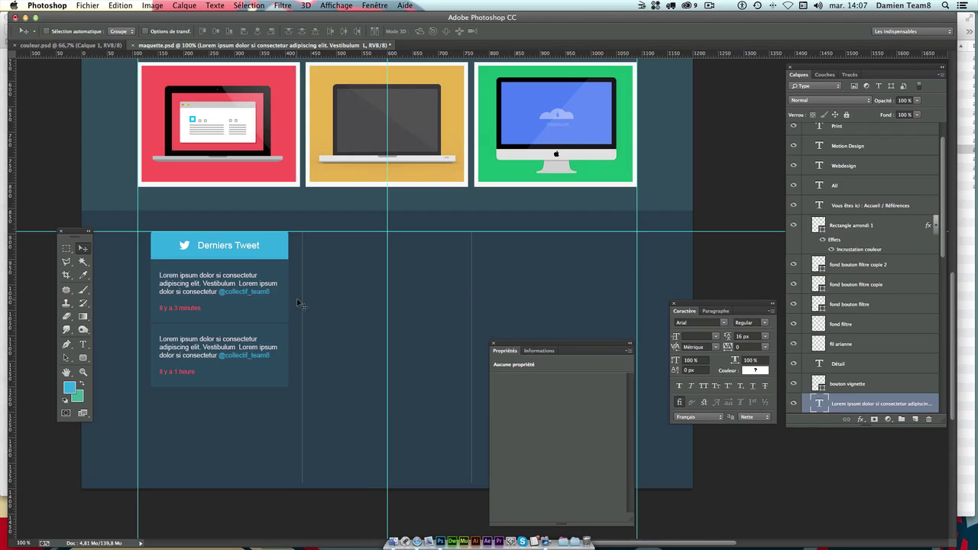
key(ctrl+semicolon)
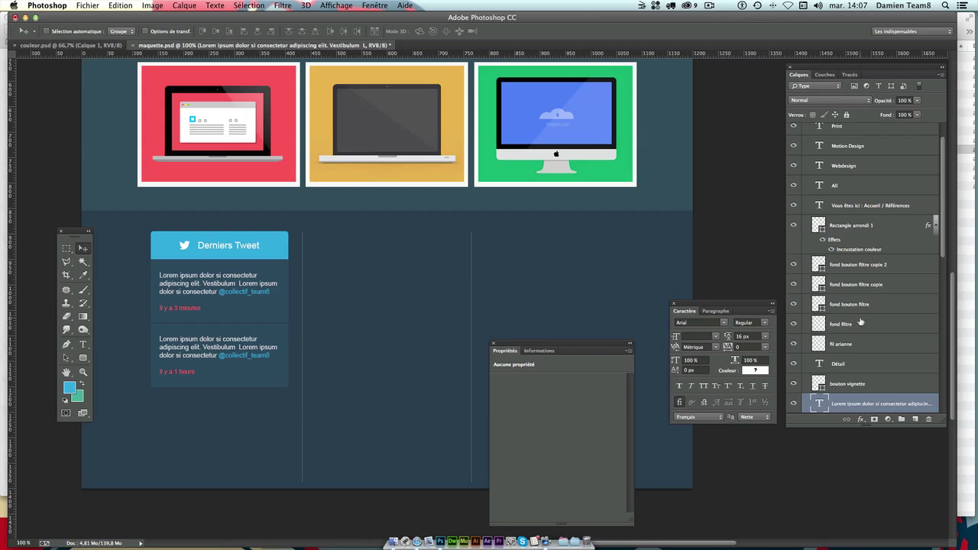
scroll(840, 252, down, 5)
scroll(848, 248, down, 4)
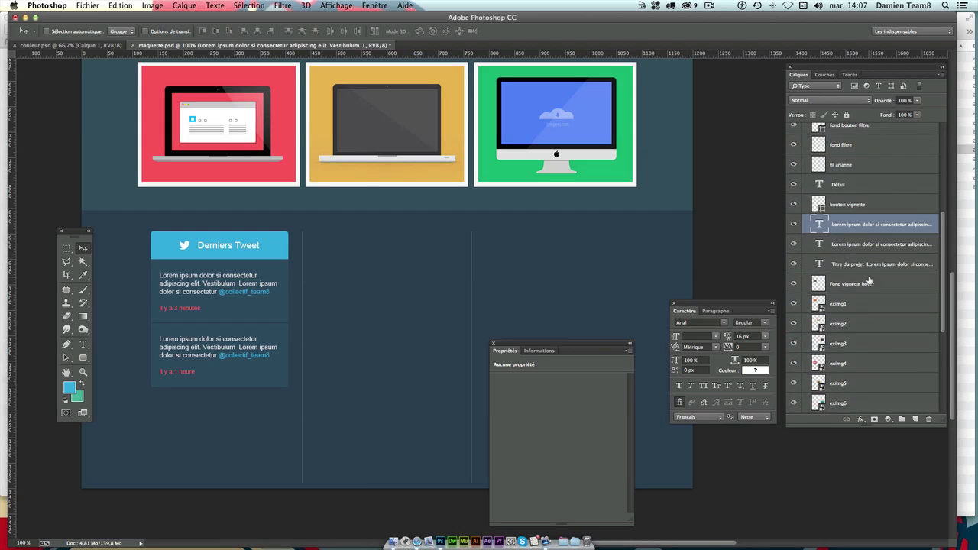
scroll(859, 245, up, 1)
scroll(859, 246, up, 2)
scroll(858, 248, up, 1)
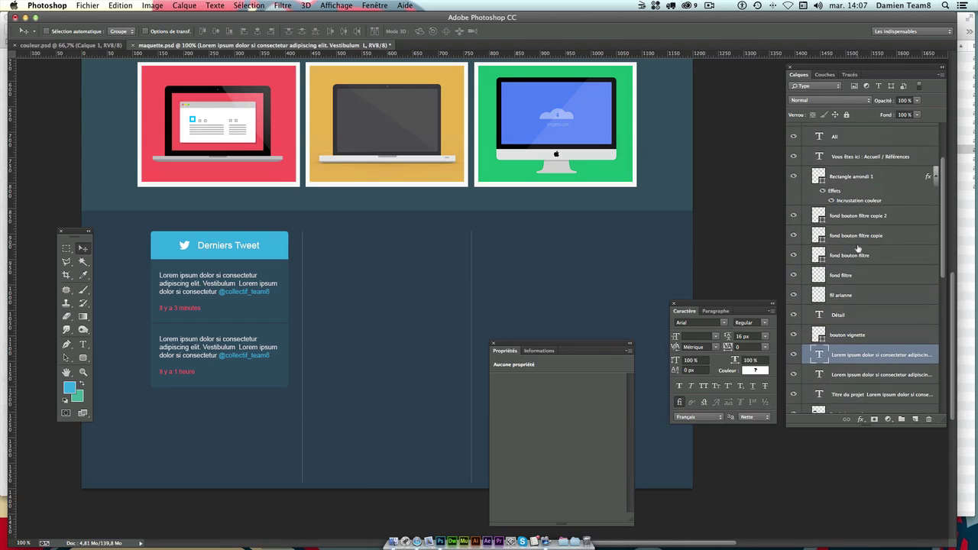
scroll(857, 249, up, 1)
scroll(858, 249, down, 7)
scroll(868, 264, down, 7)
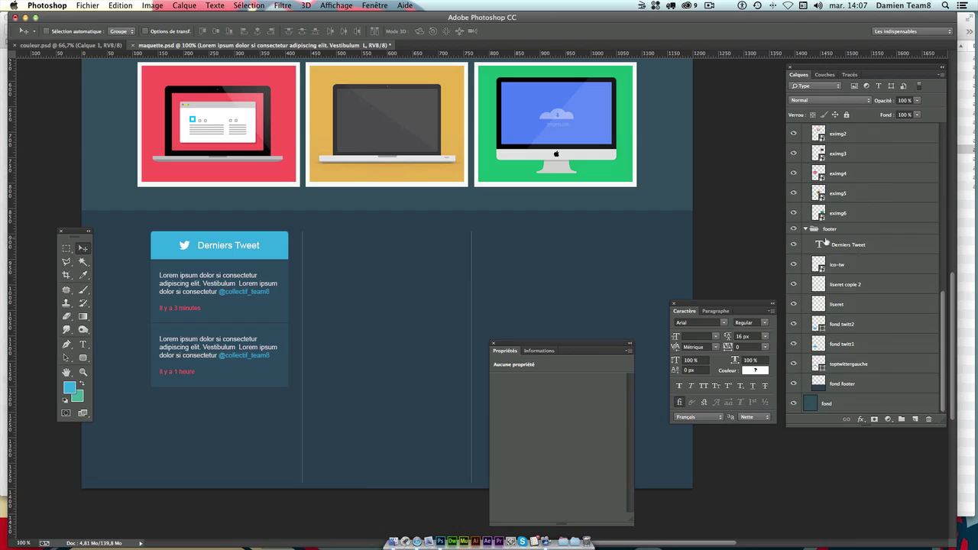
click(865, 245)
shift+click(852, 384)
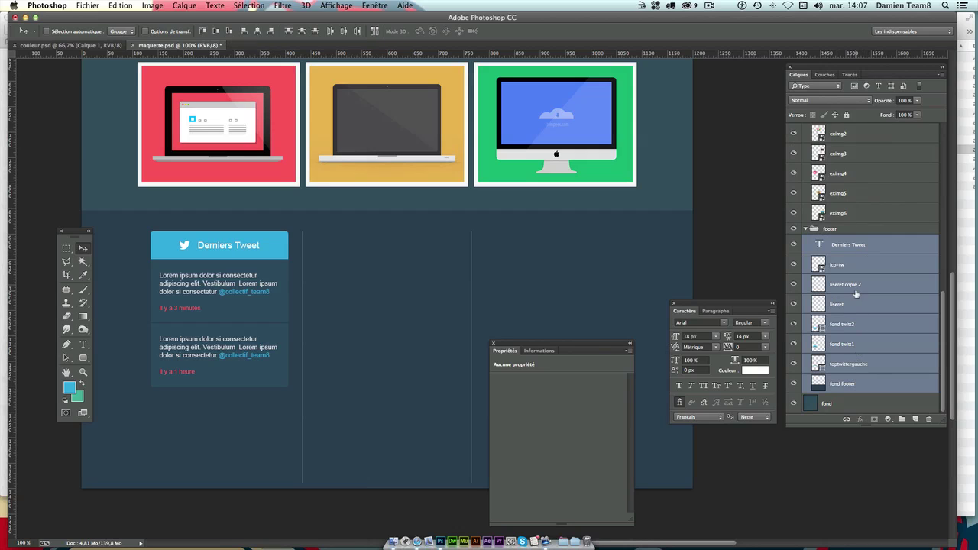
- Drop liseret, liseret copie 2 and fond footer from the selection, then trial-move and undo the tweet block
super+click(852, 292)
super+click(850, 310)
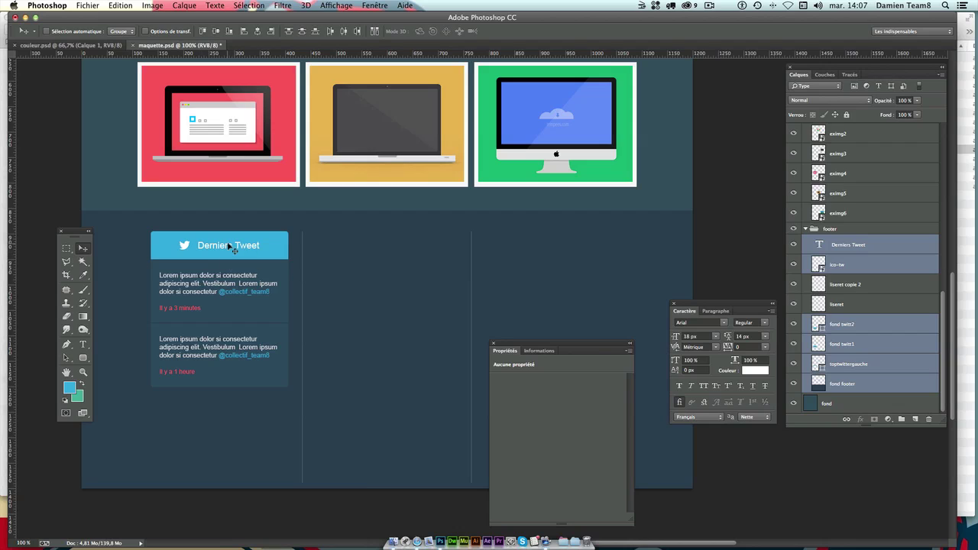
drag(232, 246, 232, 246)
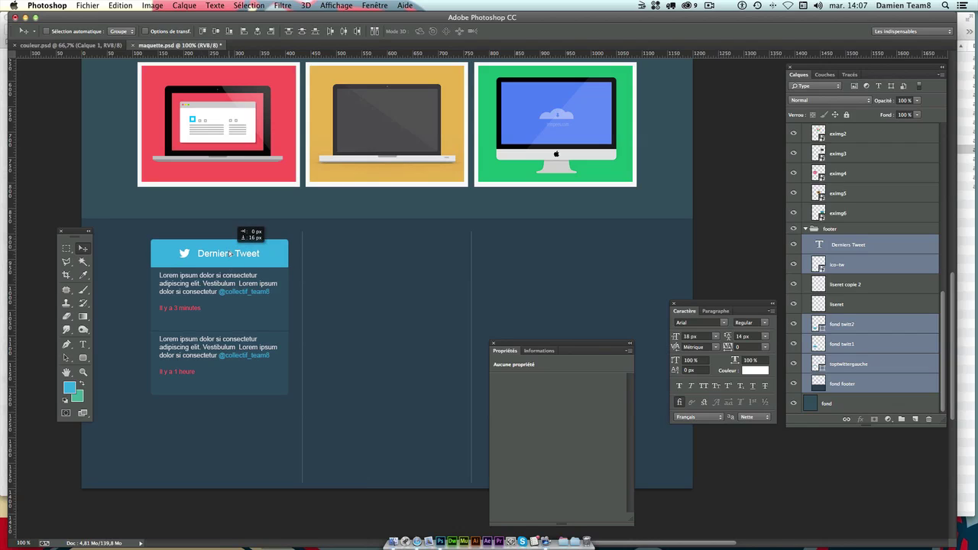
super+click(871, 387)
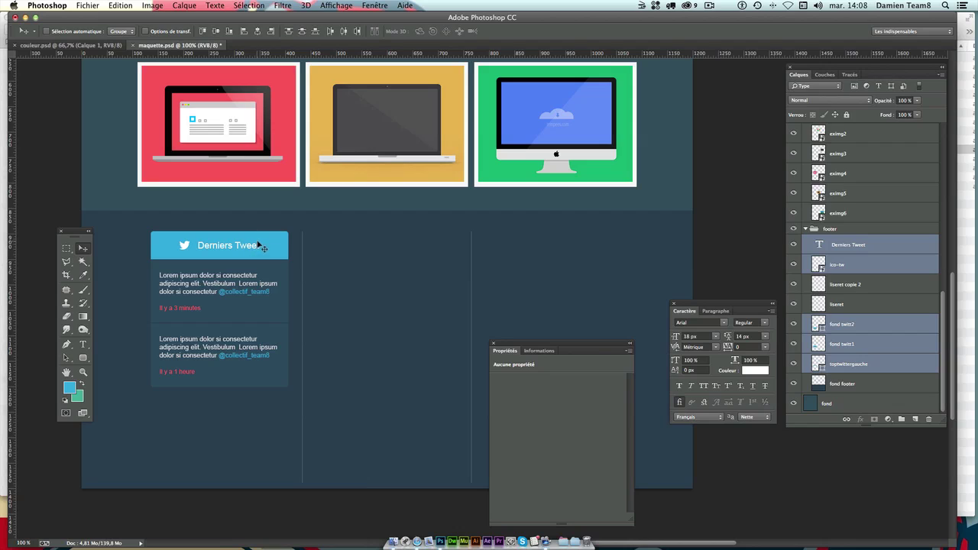
drag(260, 244, 259, 254)
key(ctrl+z)
scroll(863, 338, up, 2)
scroll(863, 338, down, 2)
scroll(863, 339, up, 3)
scroll(863, 339, up, 3)
scroll(863, 339, up, 2)
scroll(863, 338, up, 2)
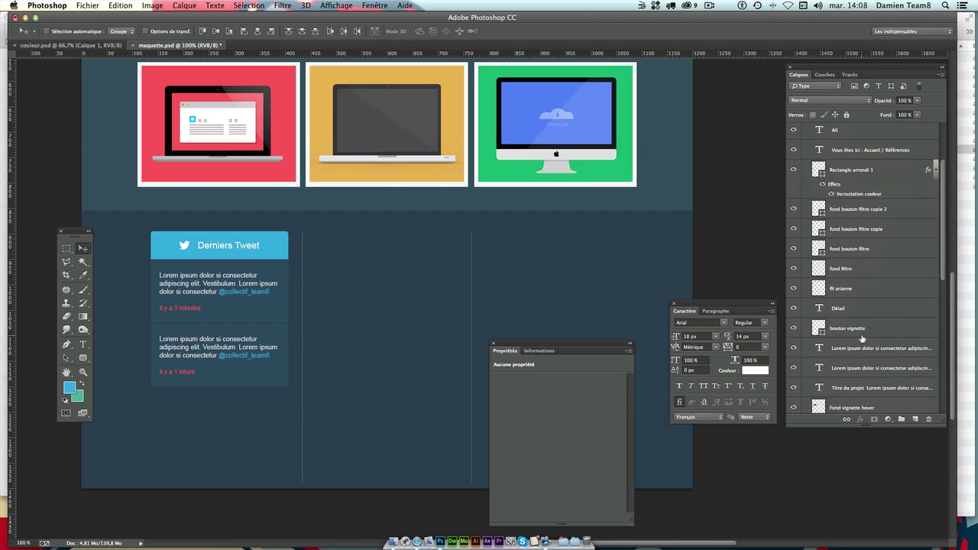
scroll(863, 338, down, 2)
scroll(863, 339, down, 1)
drag(251, 227, 246, 247)
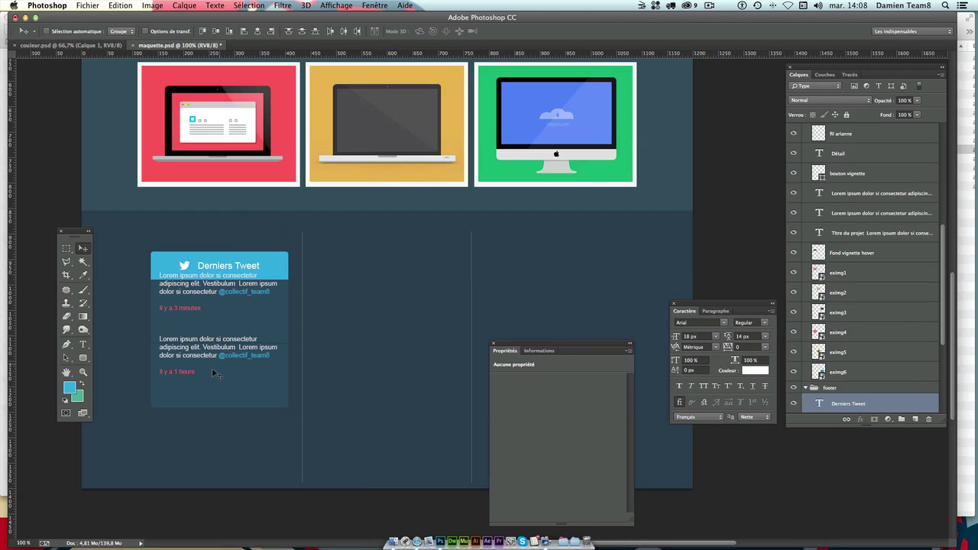
click(205, 374)
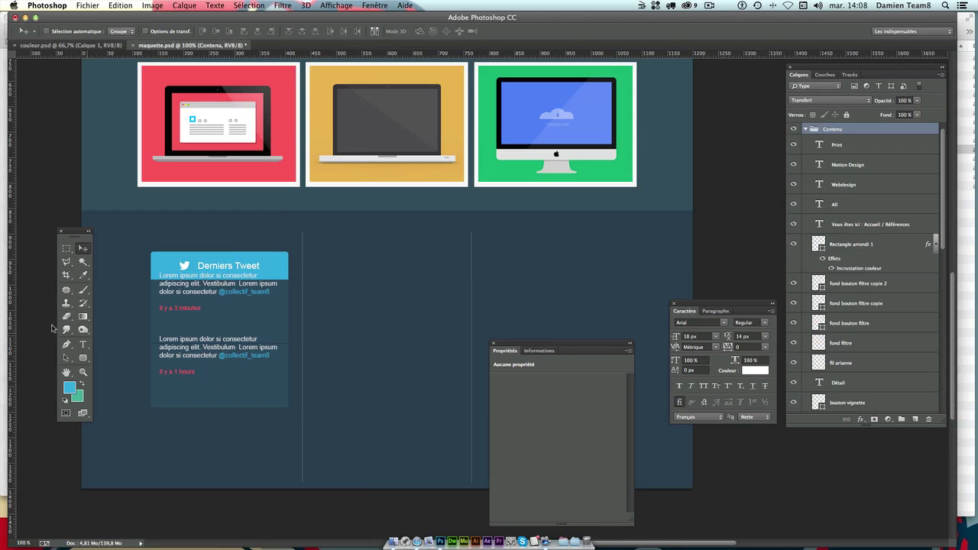
- Select both Lorem ipsum tweet layers and move them below the blue Derniers Tweet header
click(83, 345)
click(212, 351)
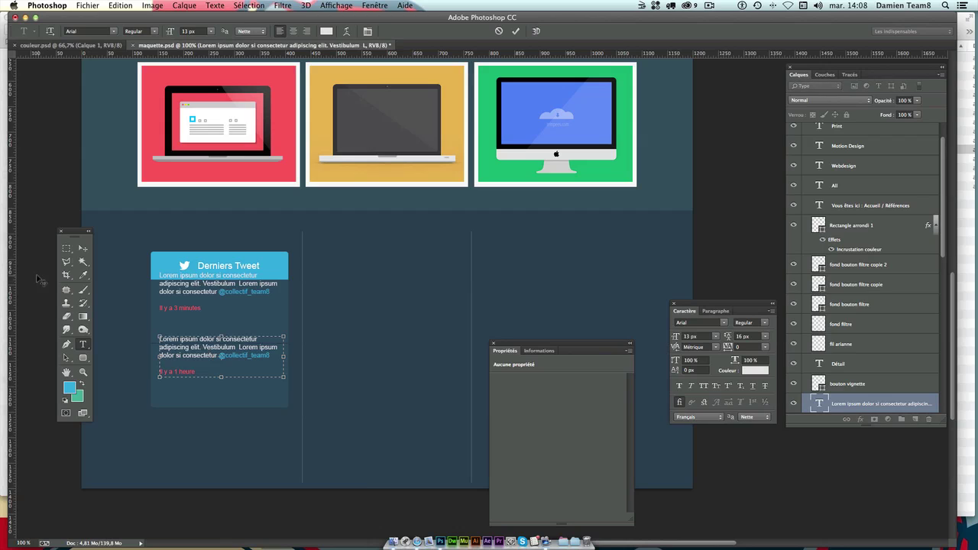
click(83, 249)
scroll(872, 321, down, 1)
scroll(884, 352, down, 2)
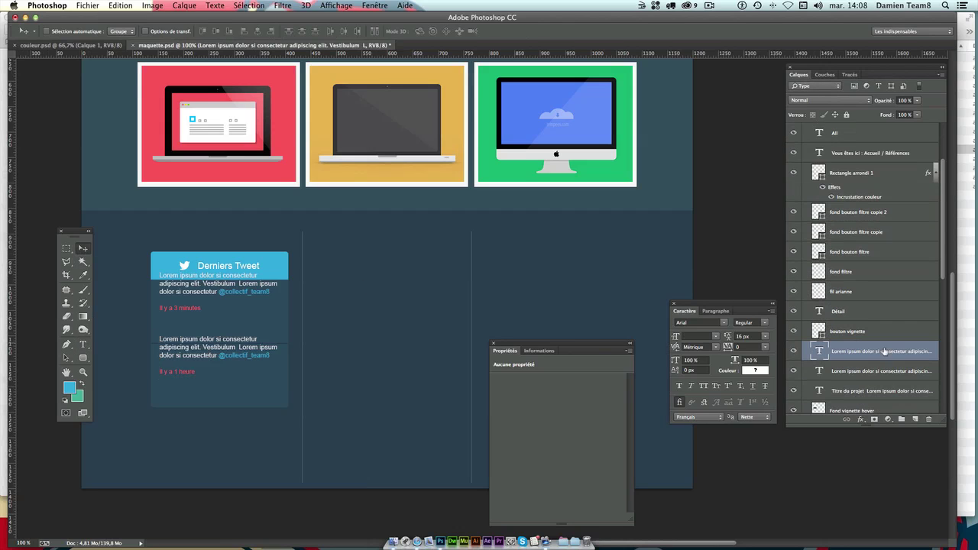
click(795, 371)
click(794, 351)
shift+click(873, 371)
scroll(873, 370, up, 5)
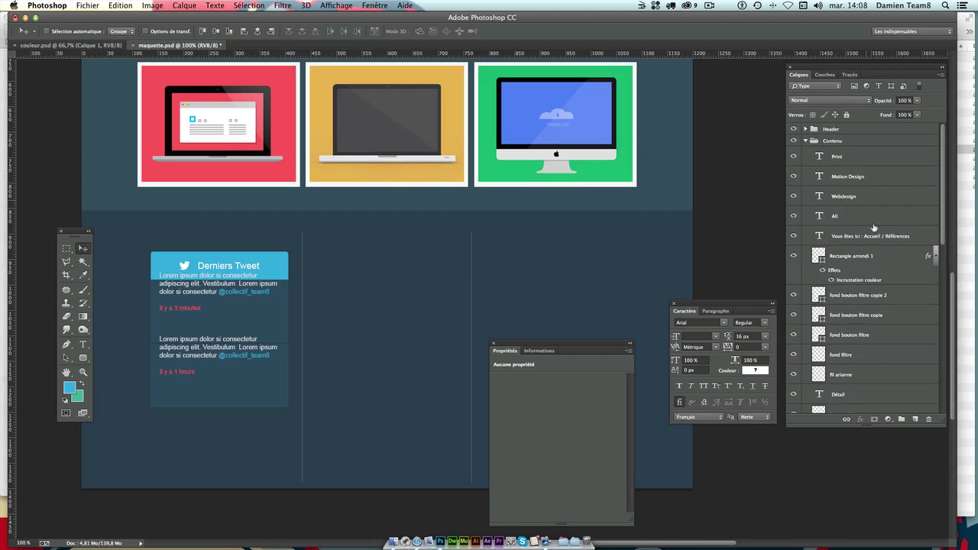
scroll(875, 283, down, 10)
mouse_move(850, 152)
mouse_down()
mouse_move(863, 446)
mouse_move(838, 239)
mouse_up()
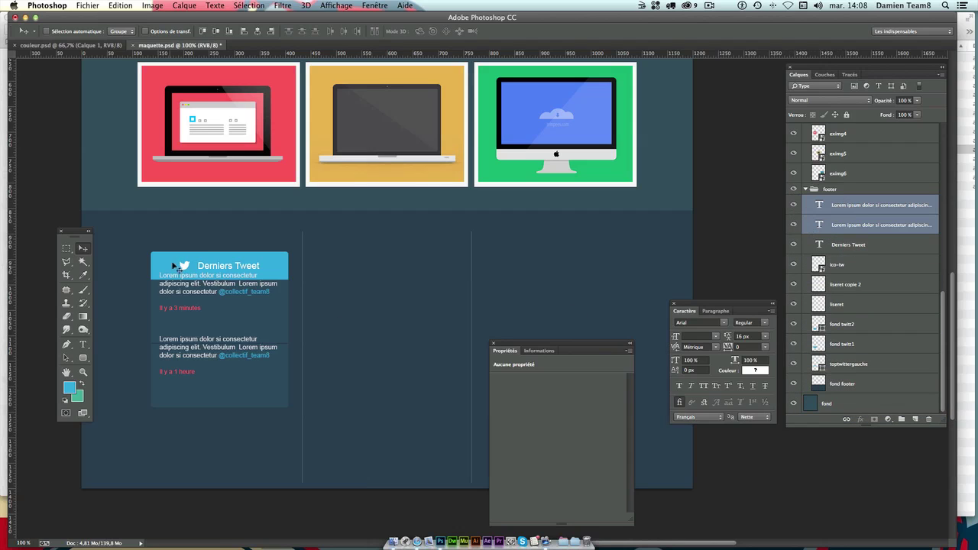
drag(180, 271, 183, 291)
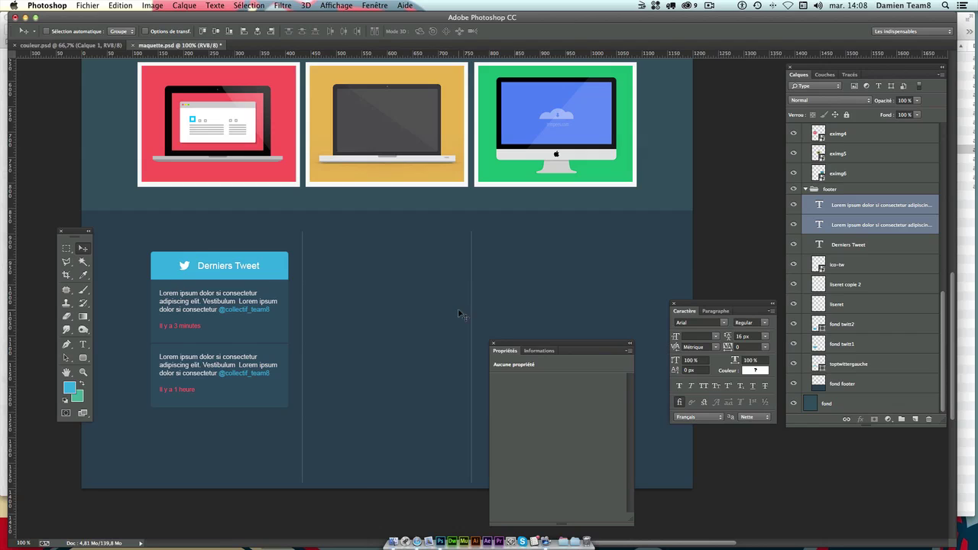
key(Down)
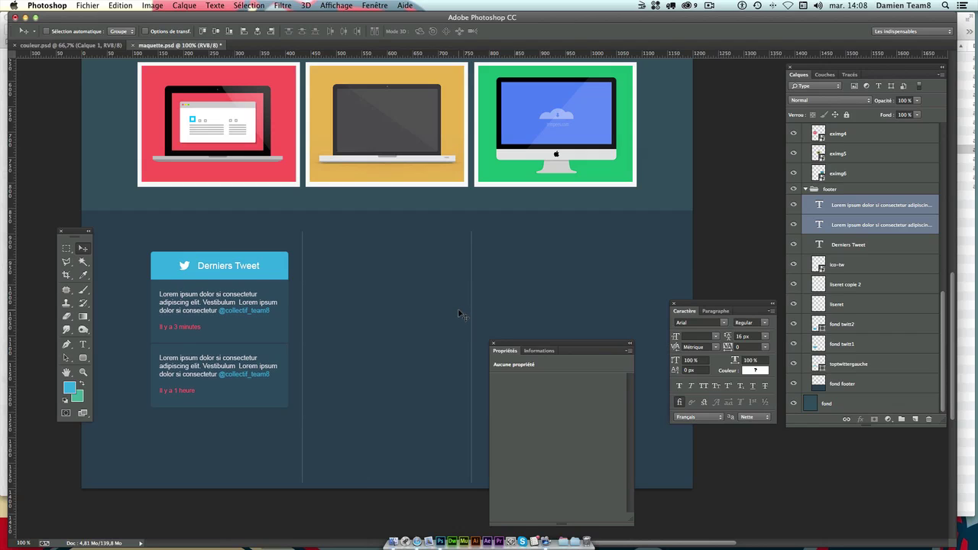
- Show guides, add a horizontal guide at the tweet box top, and copy the top tweet into column two
key(super+semicolon)
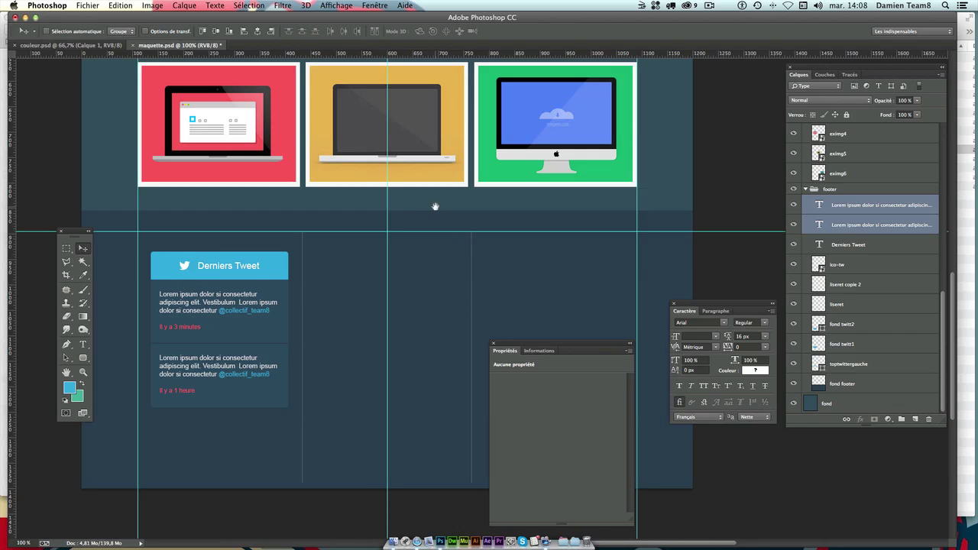
drag(432, 207, 425, 178)
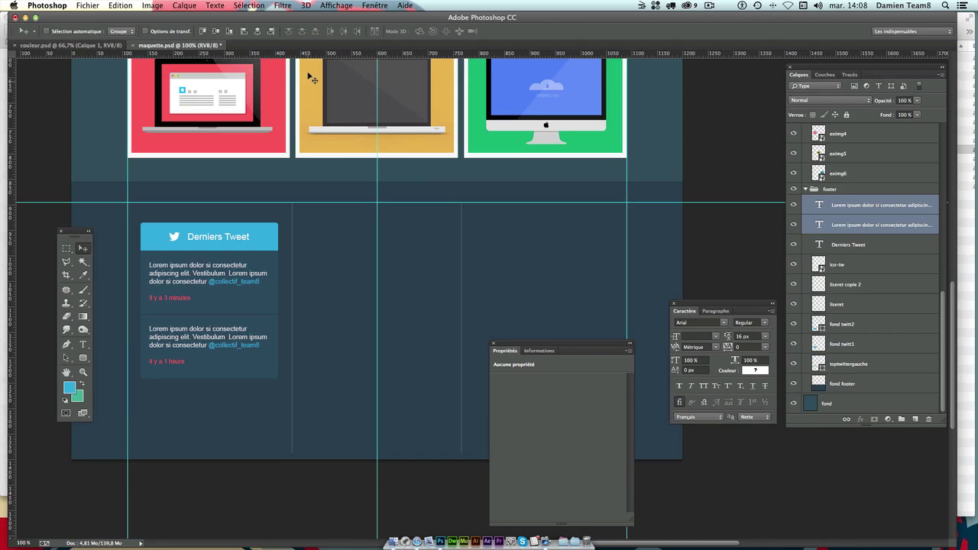
drag(300, 58, 305, 223)
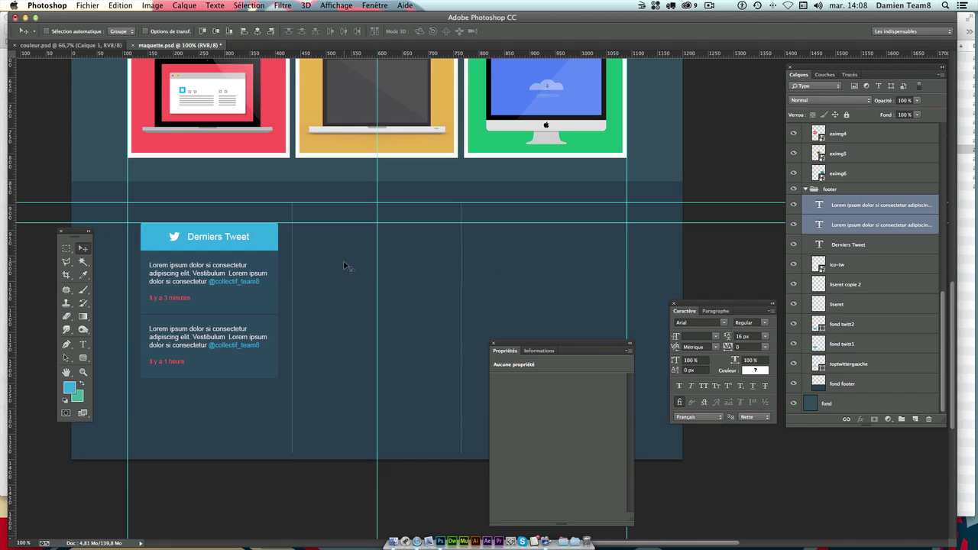
click(873, 205)
mouse_move(216, 286)
mouse_down()
mouse_move(361, 283)
mouse_move(328, 275)
mouse_up()
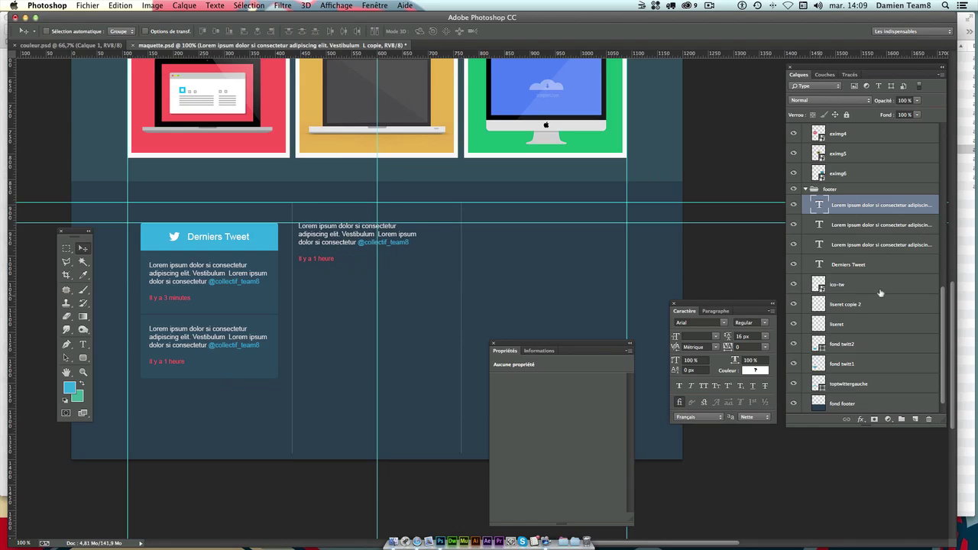
- Replace the copied tweet with links Accueil, A propos, Références, Actualités, CV, Partenaires, Contact
double_click(819, 206)
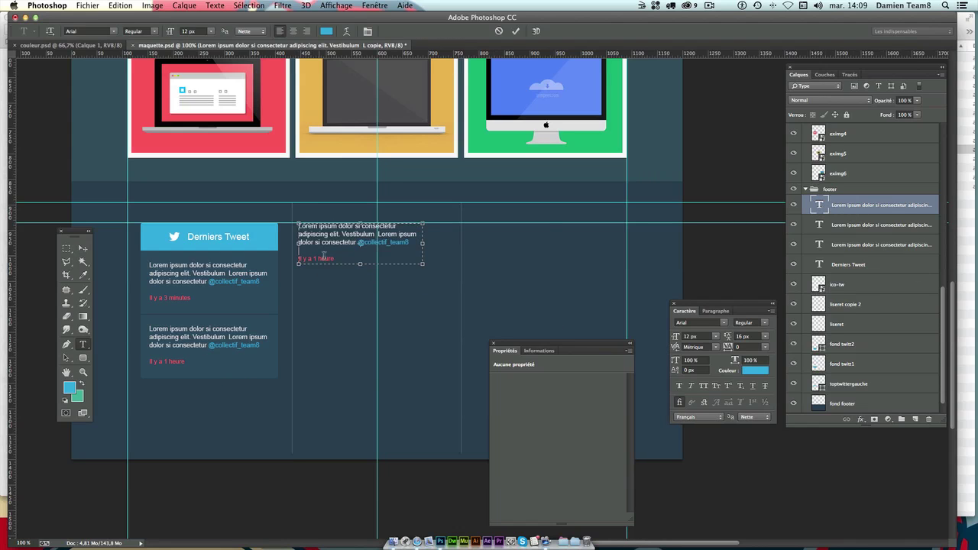
key(BackSpace)
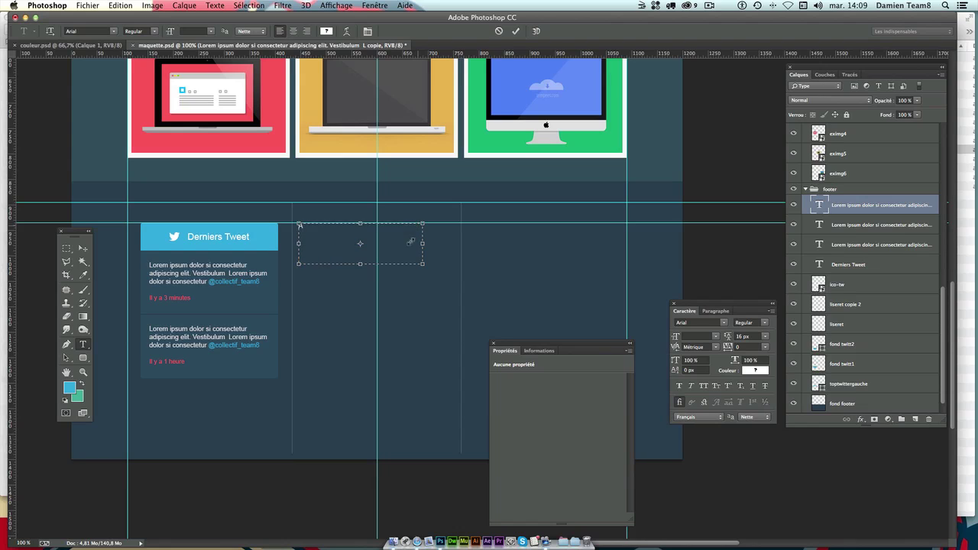
drag(423, 265, 377, 314)
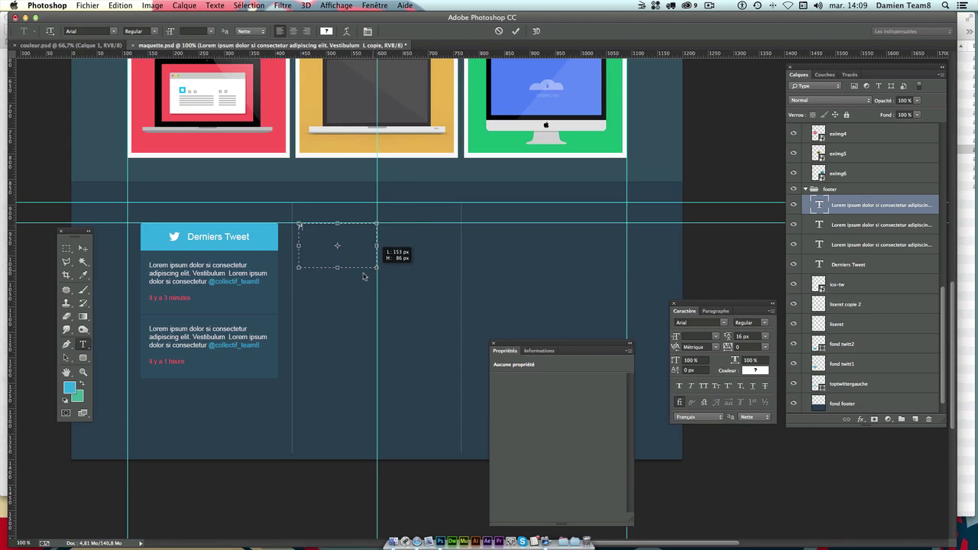
drag(330, 359, 334, 377)
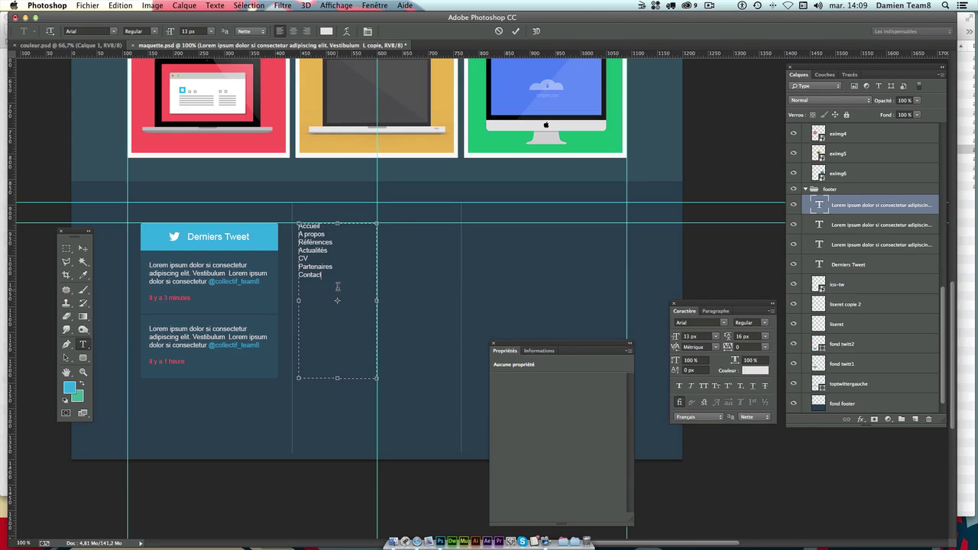
key(super+a)
scroll(440, 379, up, 3)
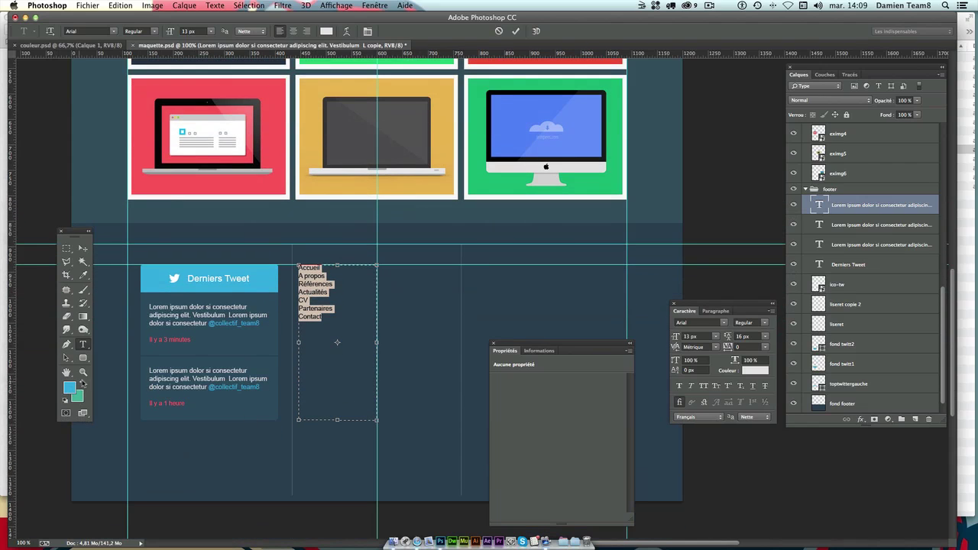
- Colour the middle-column link list text green
click(87, 386)
click(320, 317)
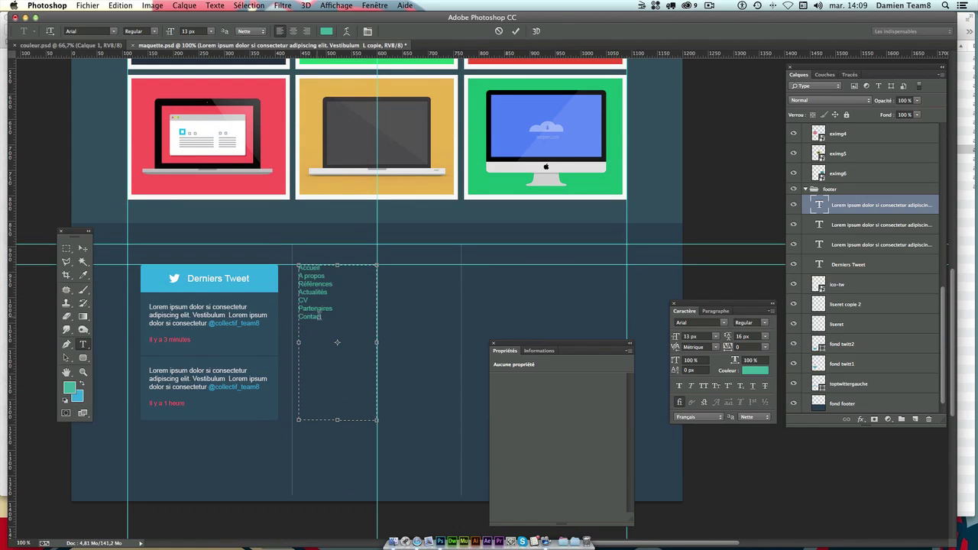
key(super+a)
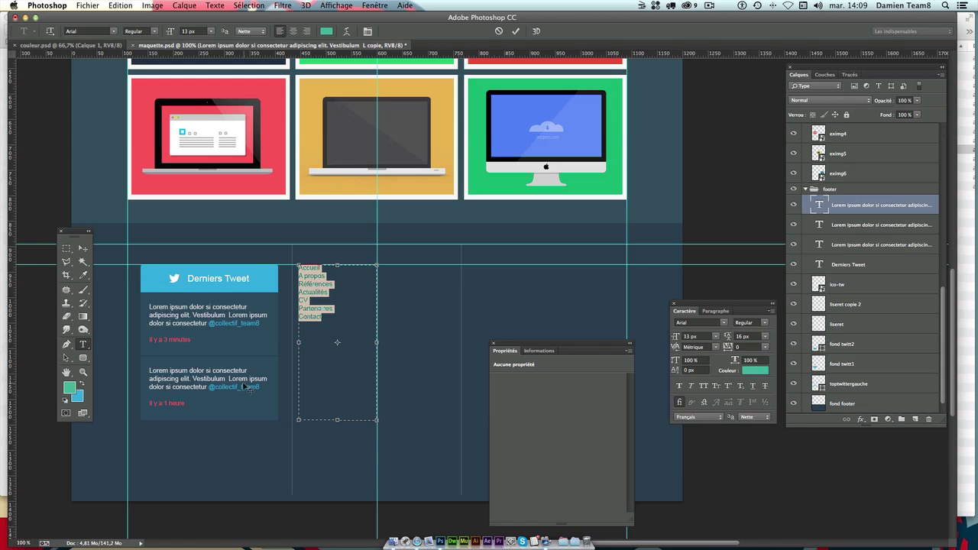
scroll(120, 404, up, 10)
scroll(107, 268, up, 5)
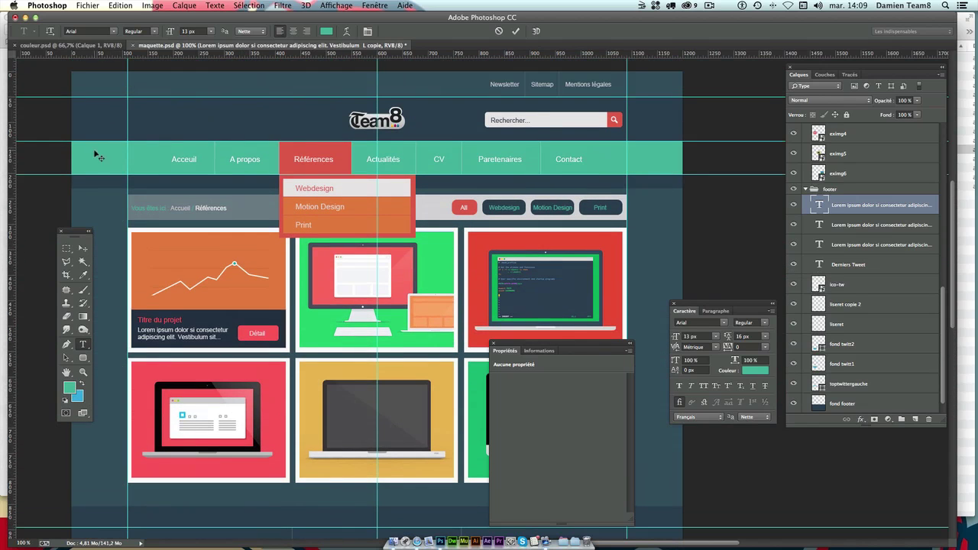
scroll(201, 360, down, 4)
scroll(210, 361, down, 7)
scroll(222, 364, down, 3)
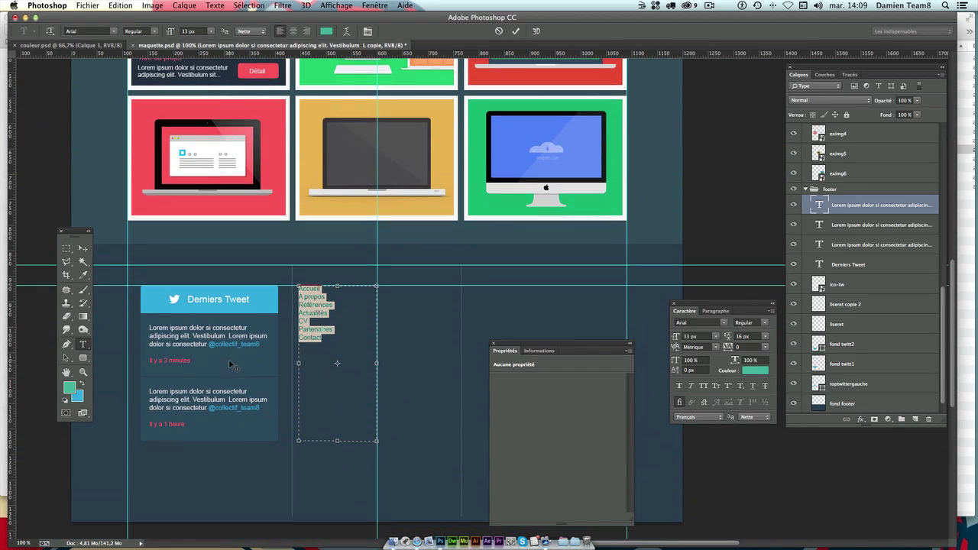
- Set the link list's line spacing to 35 and nudge it slightly right
click(753, 337)
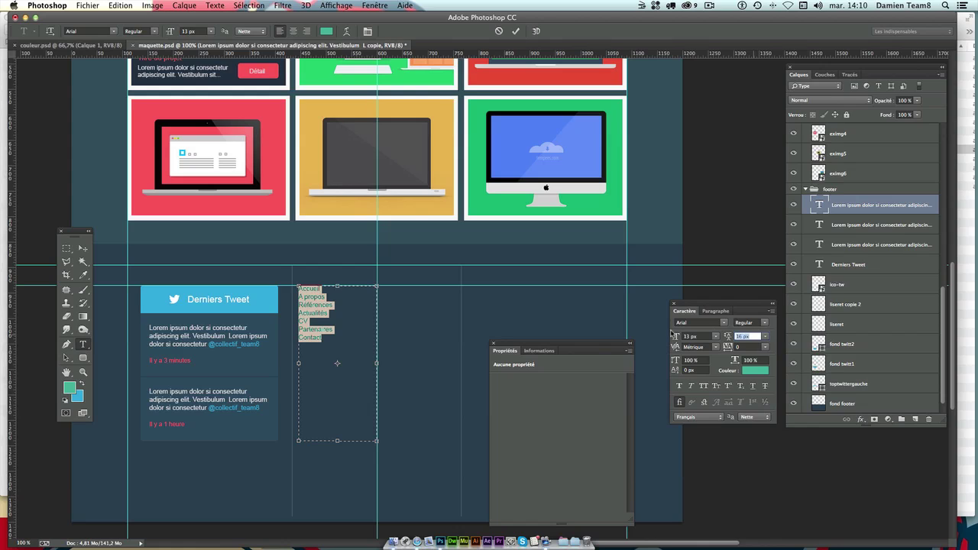
text(35)
key(Return)
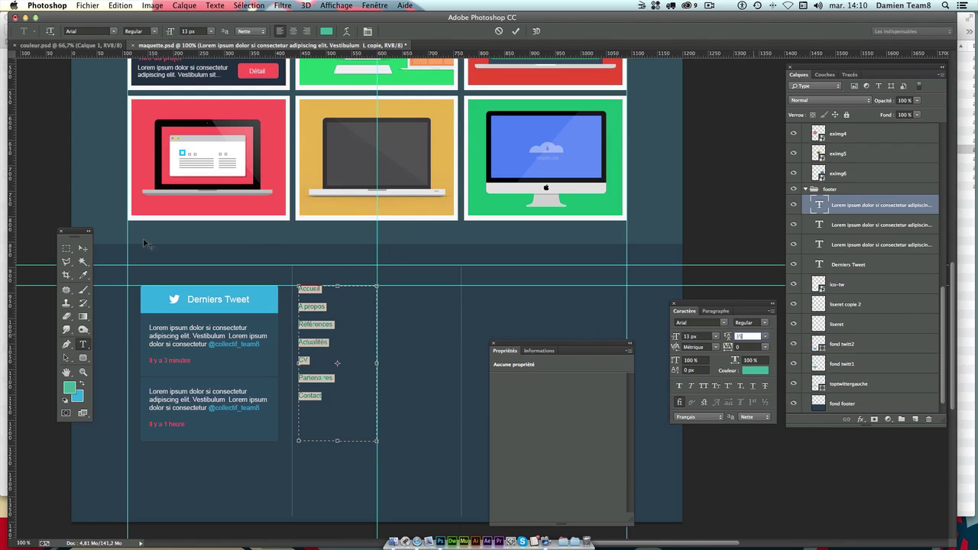
click(83, 248)
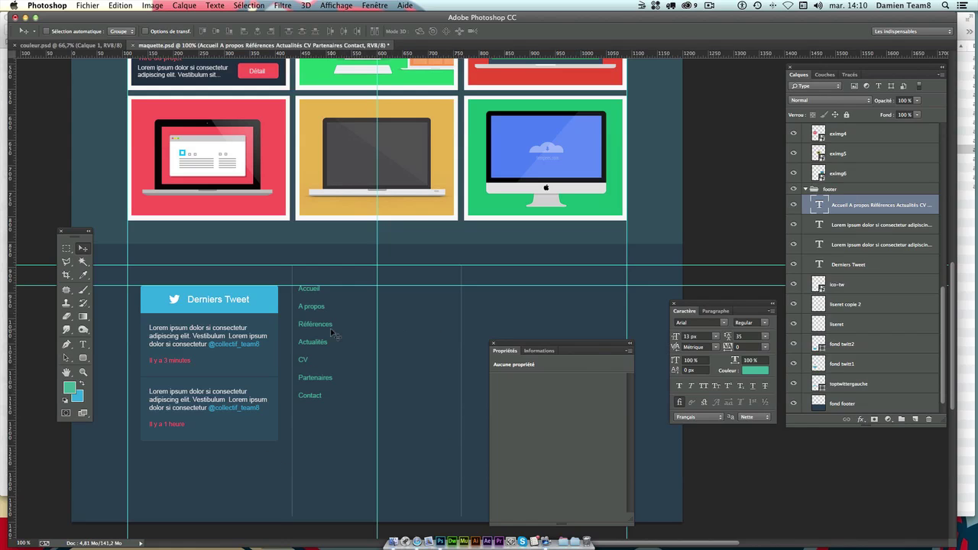
key(Right)
key(Right)
key(Right)
key(Right)
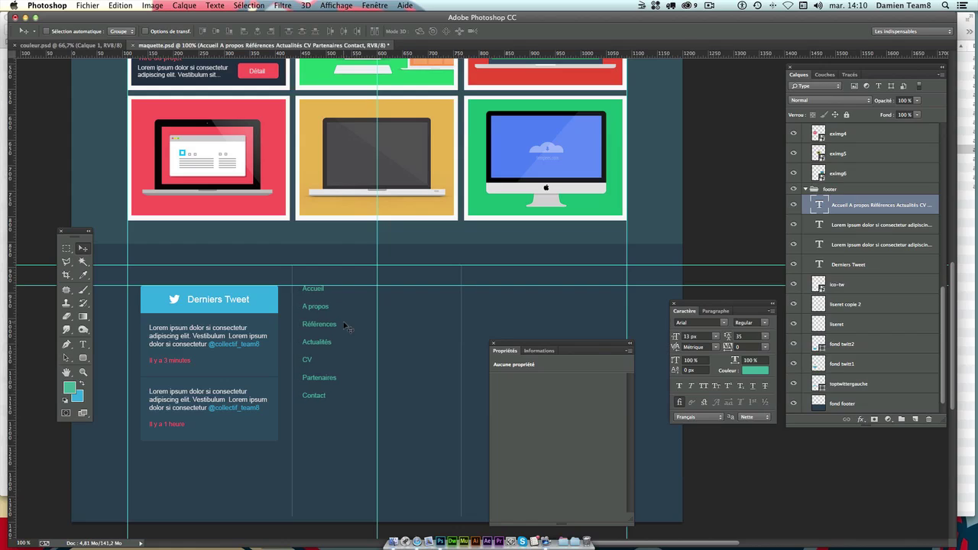
key(Right)
key(Right)
key(Right)
key(Right)
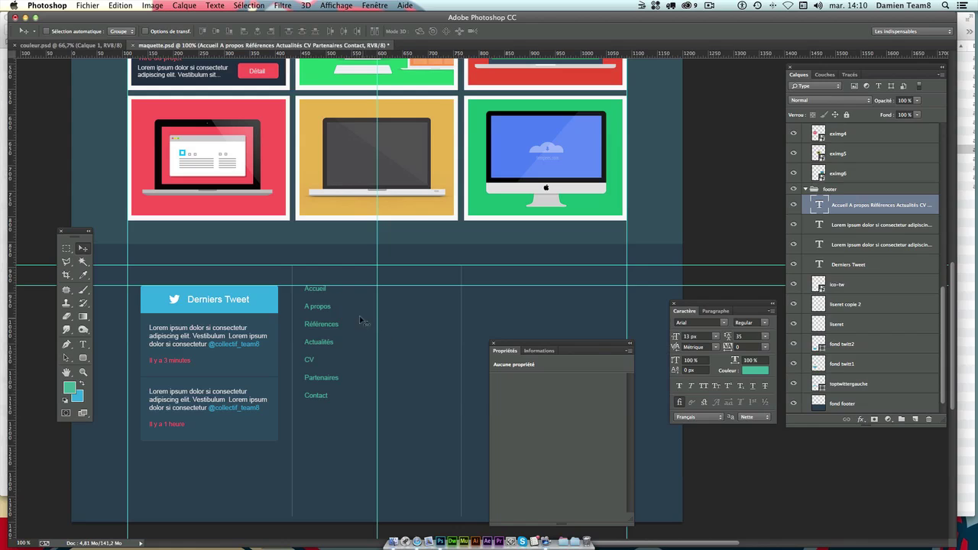
- Copy the link list into the third footer column beside the original
drag(323, 308, 395, 310)
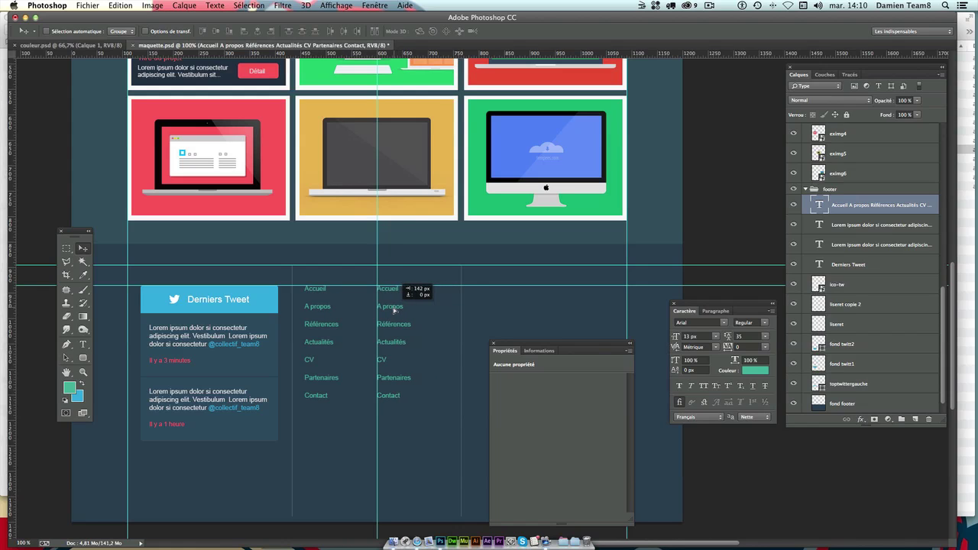
drag(395, 310, 392, 310)
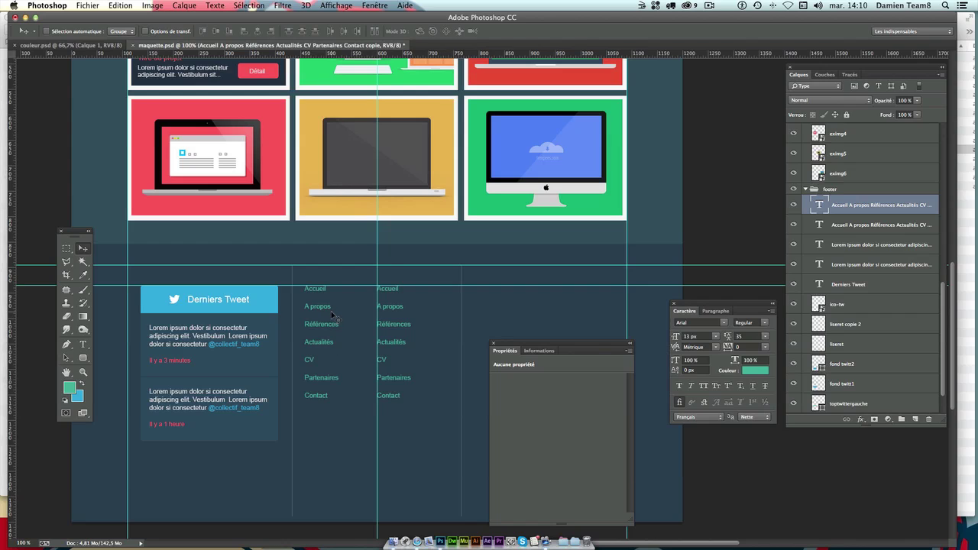
key(ctrl+z)
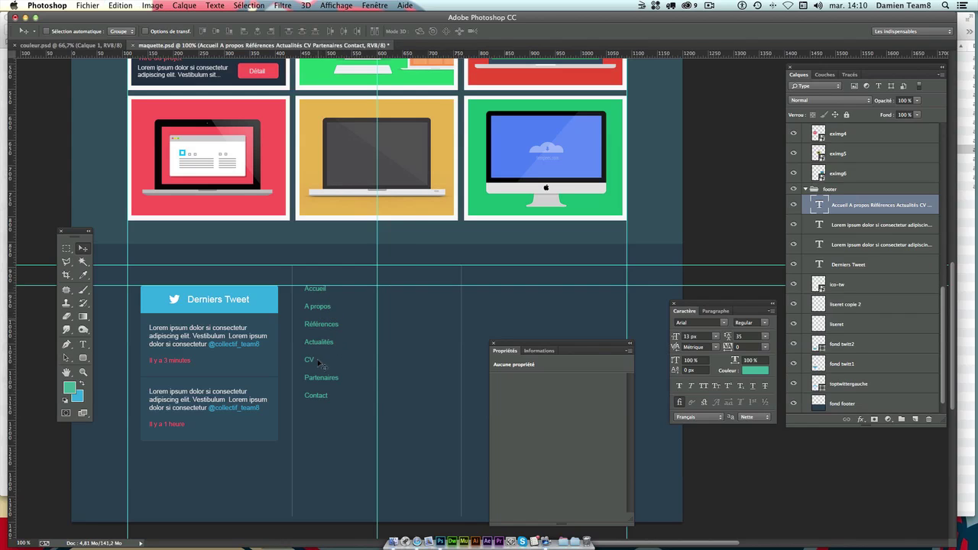
drag(331, 312, 390, 316)
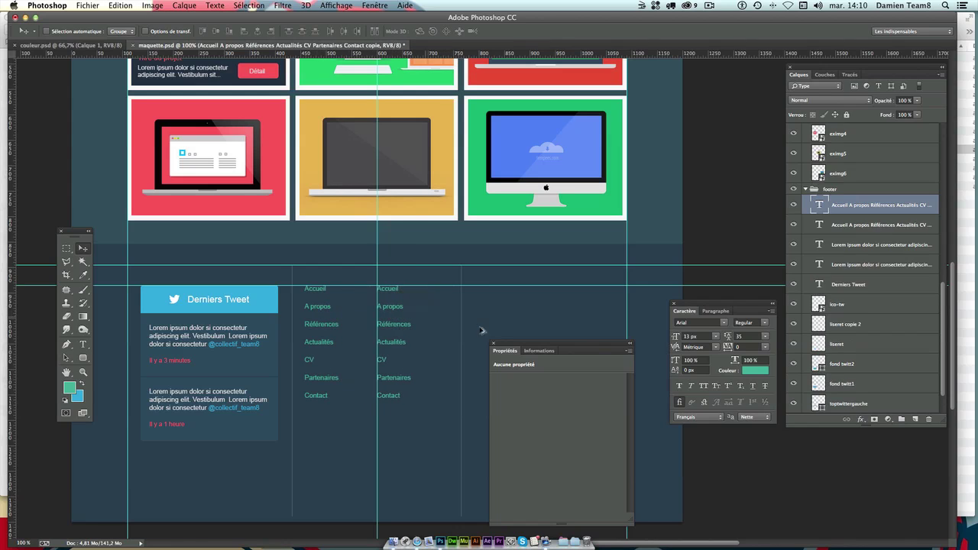
- Recolour the copied link list light grey #d3d3d3
click(755, 372)
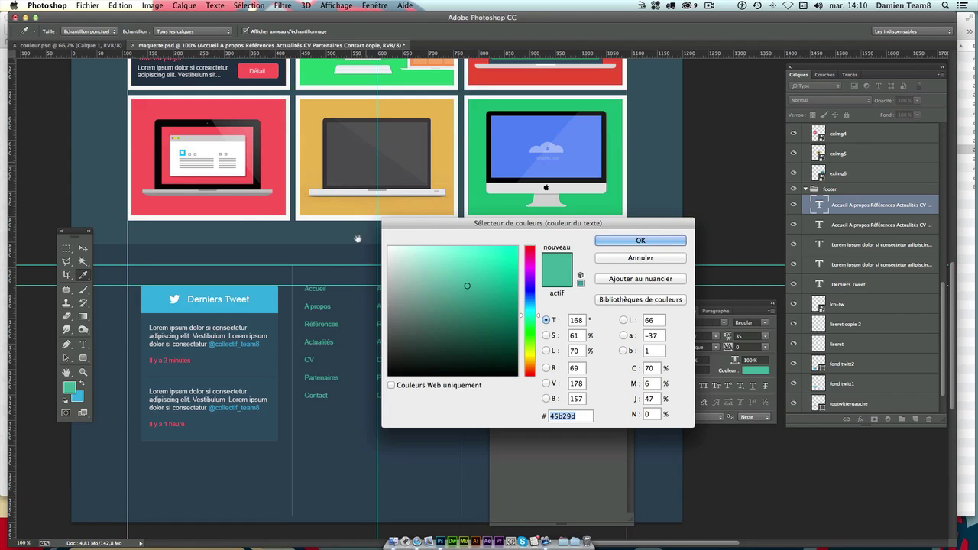
scroll(400, 192, up, 5)
scroll(400, 191, up, 5)
scroll(402, 184, up, 1)
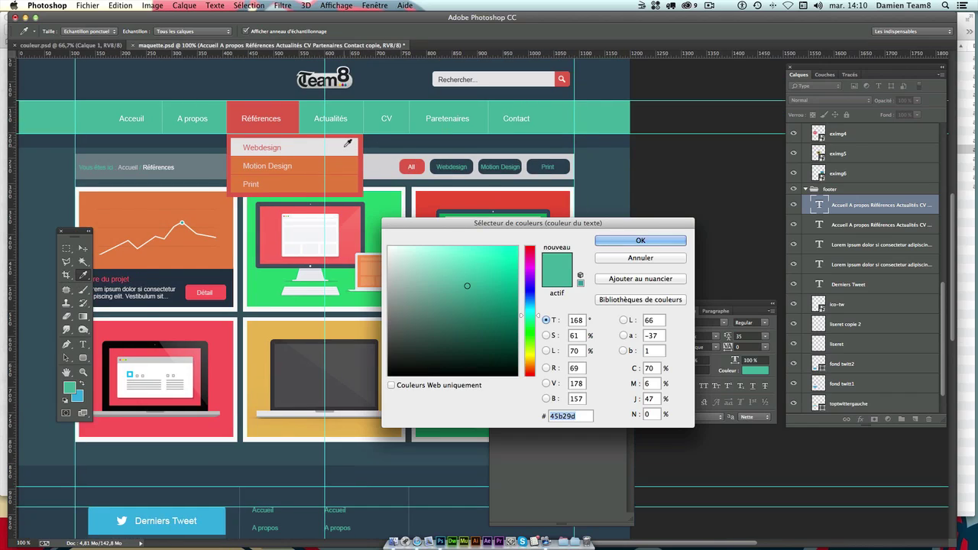
click(353, 147)
click(392, 172)
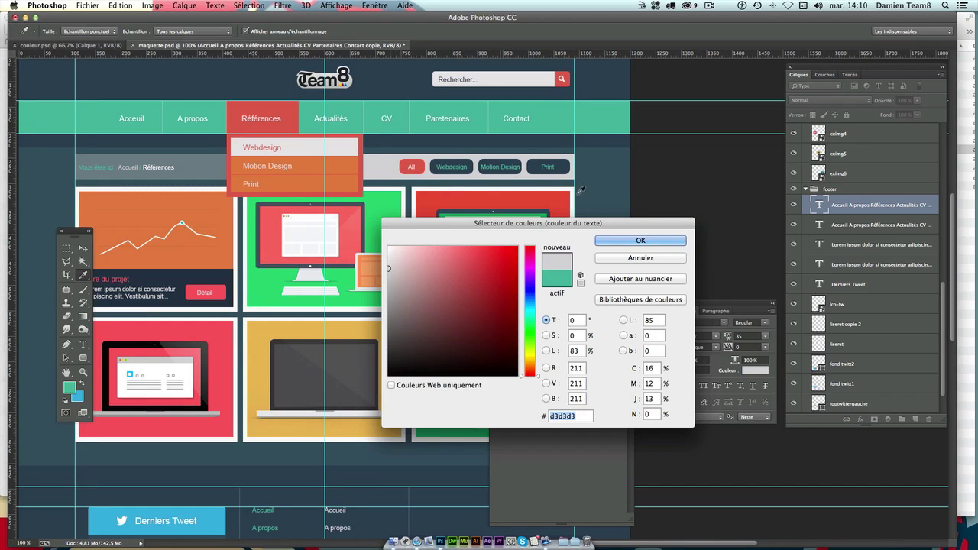
click(616, 243)
scroll(528, 268, down, 5)
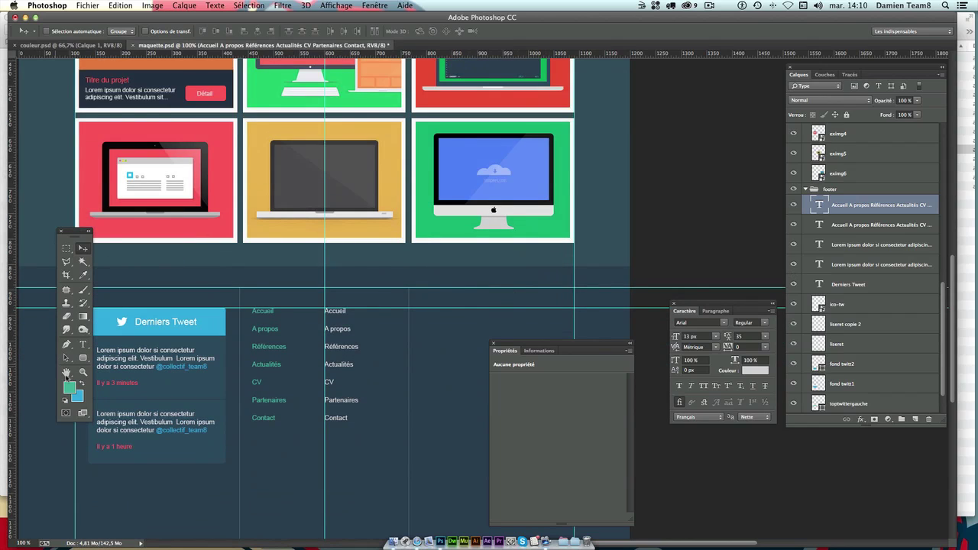
- Replace the third column's links with Newsletter, Sitemap and Mentions légales on separate lines
click(83, 345)
drag(326, 311, 353, 417)
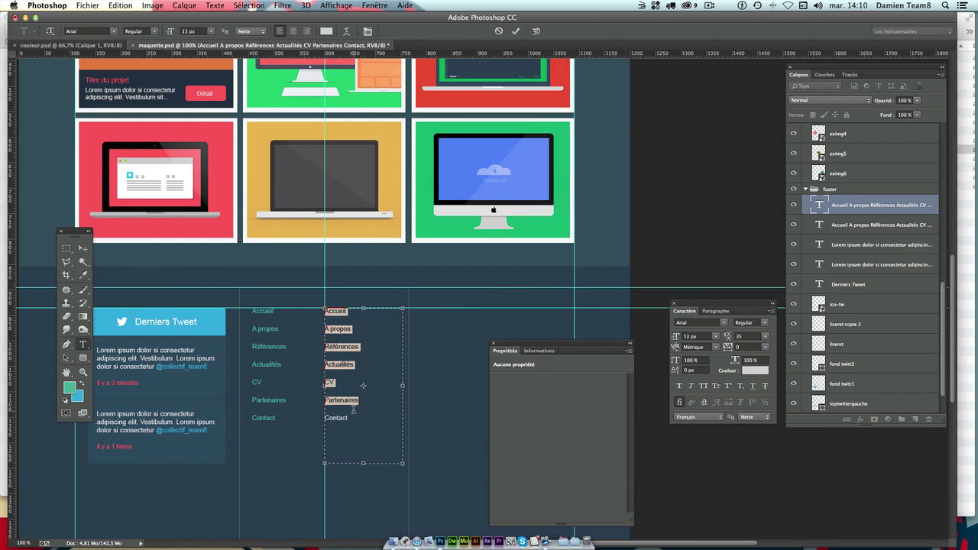
text(Newsletter)
text(Mentions légales)
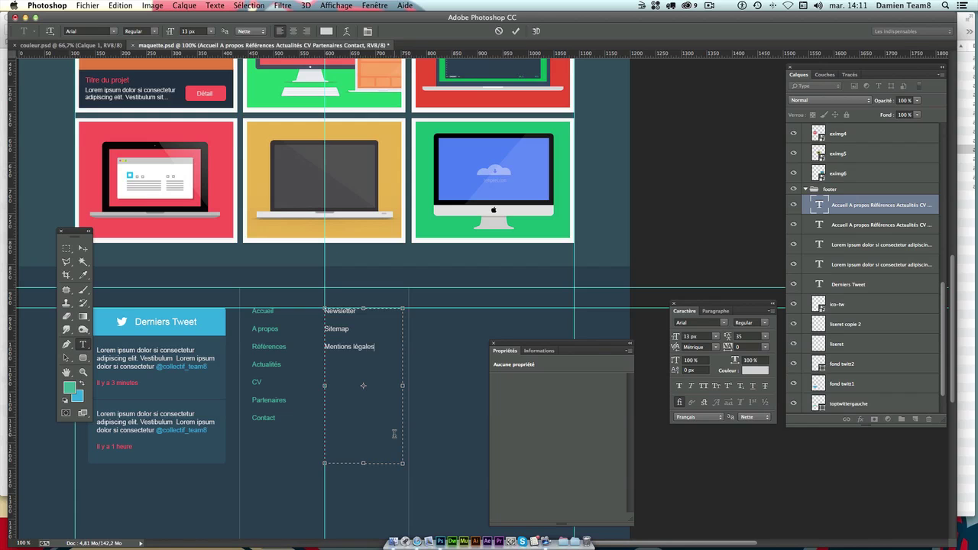
click(83, 248)
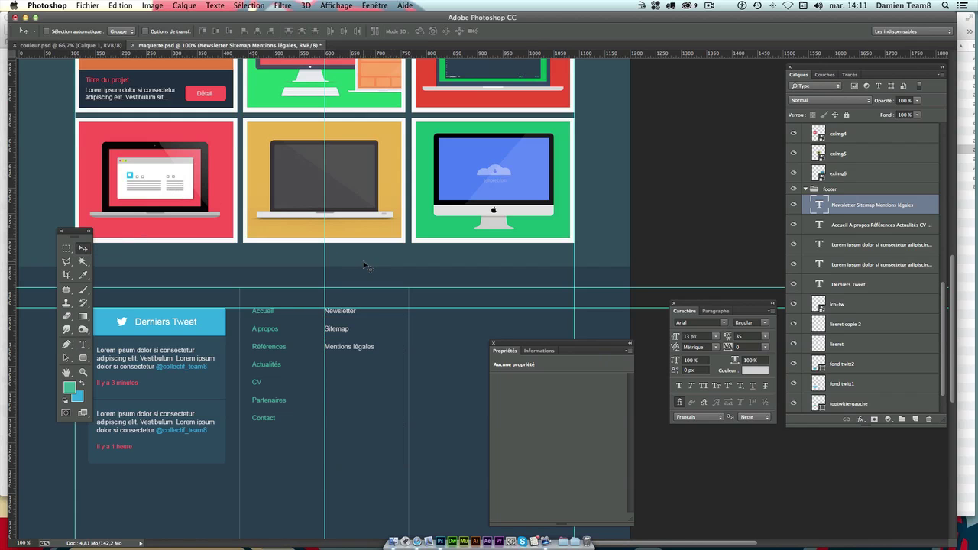
- With guides hidden, nudge the Newsletter column about 5 px right, then show guides again
key(ctrl+semicolon)
scroll(404, 259, down, 3)
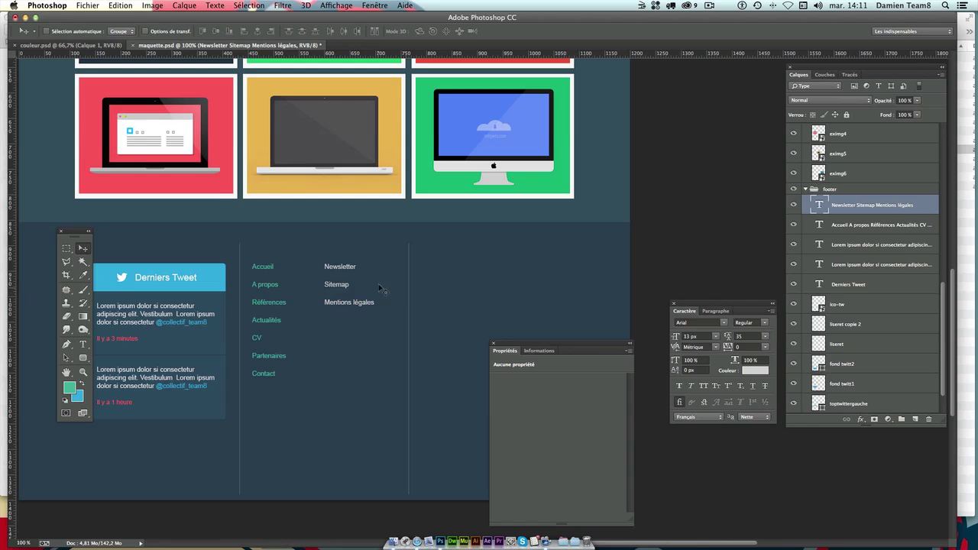
drag(352, 274, 355, 274)
drag(408, 230, 408, 244)
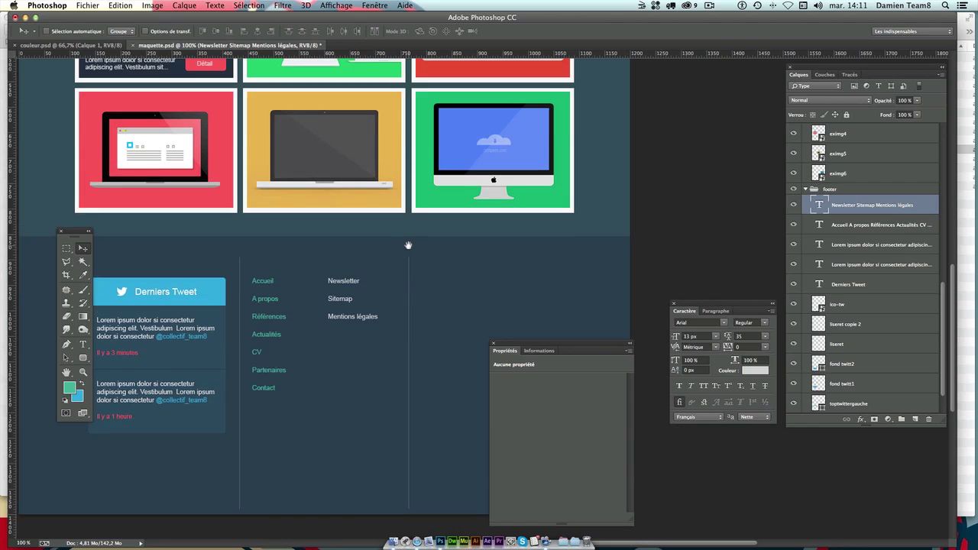
scroll(408, 244, up, 3)
scroll(406, 252, down, 1)
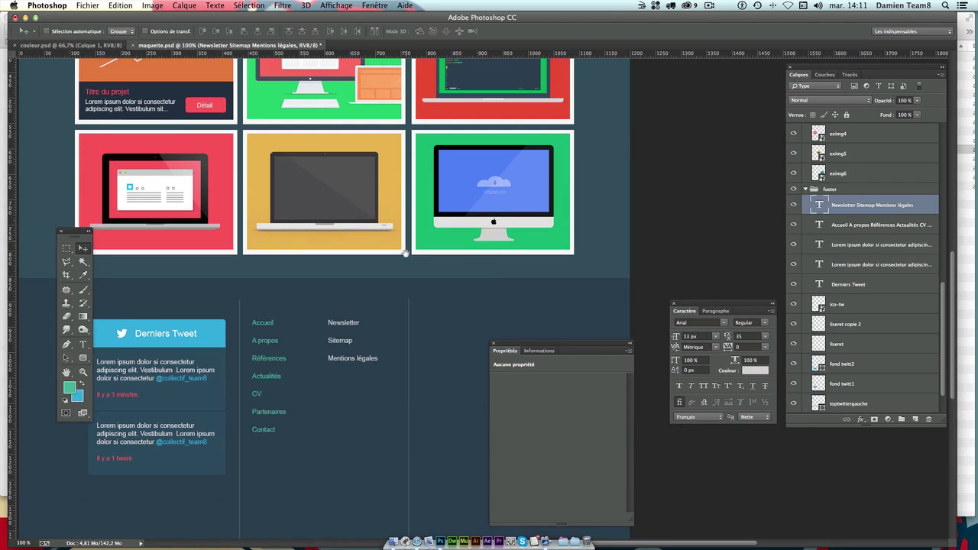
scroll(405, 252, down, 2)
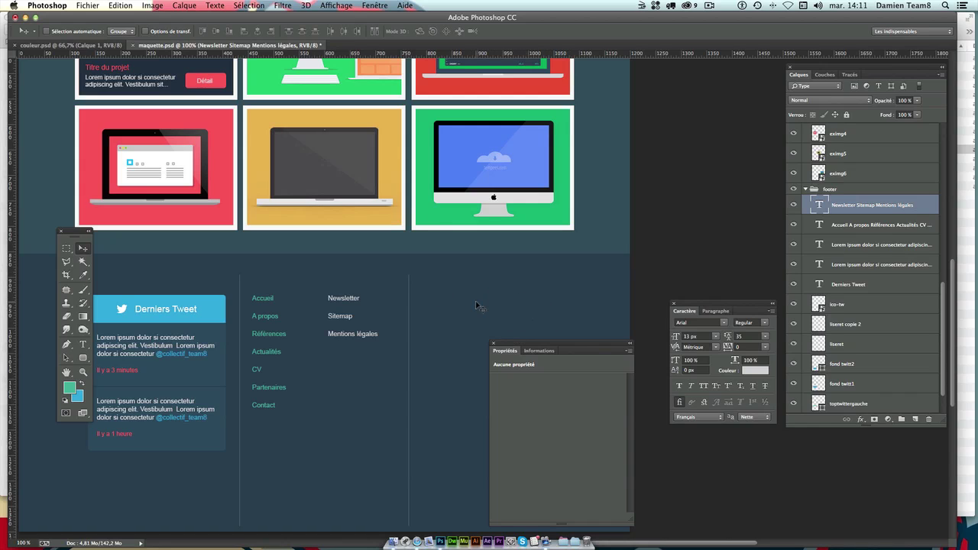
scroll(499, 311, down, 1)
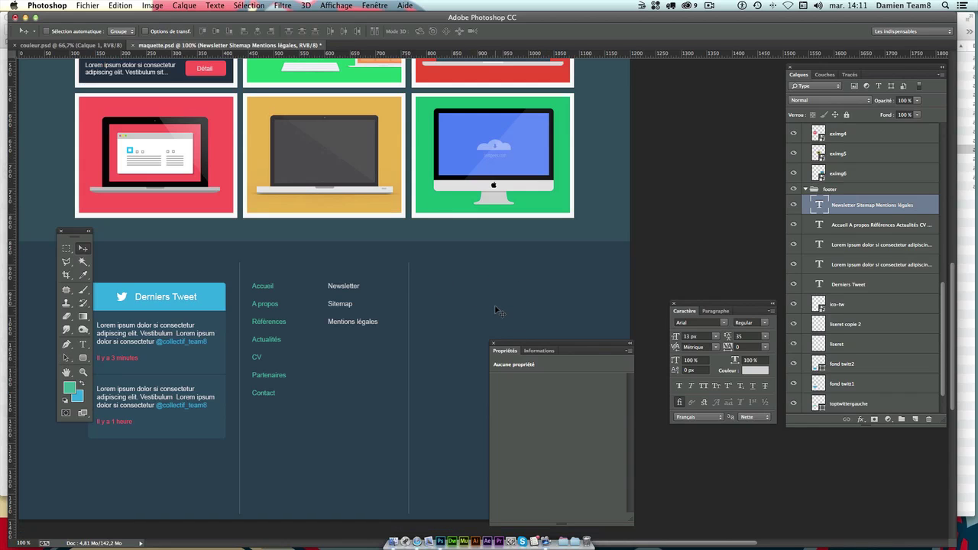
key(ctrl+semicolon)
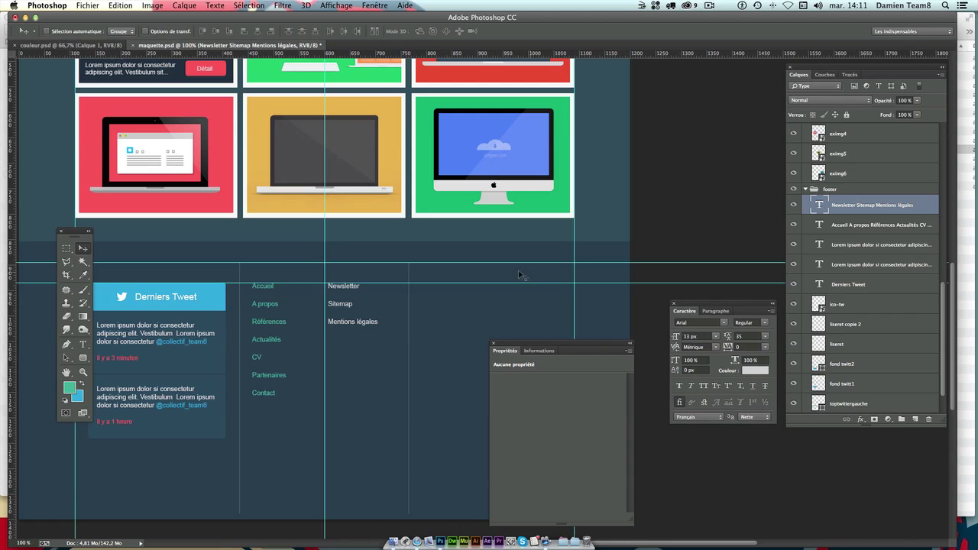
drag(520, 274, 513, 160)
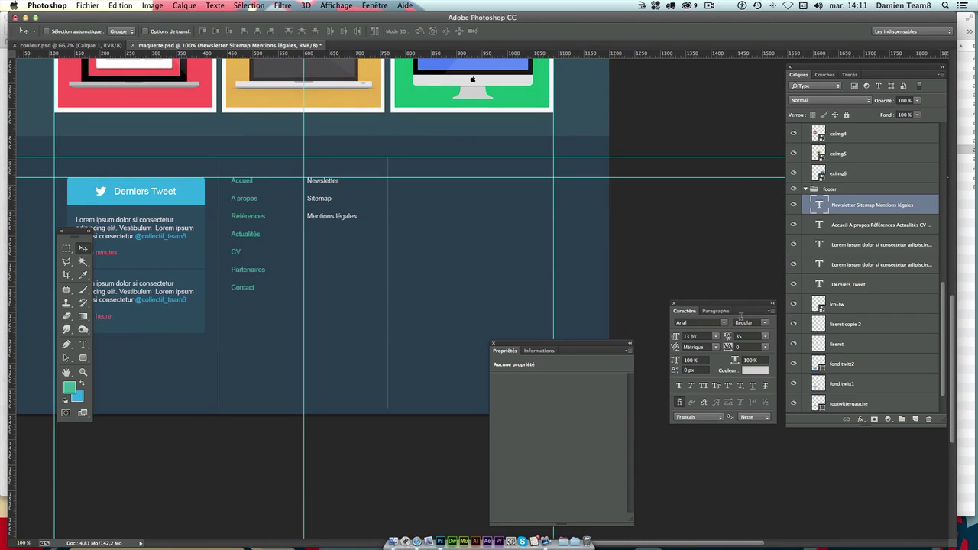
- Draw a 77 × 77 px rounded rectangle to the right of the Newsletter column
click(83, 358)
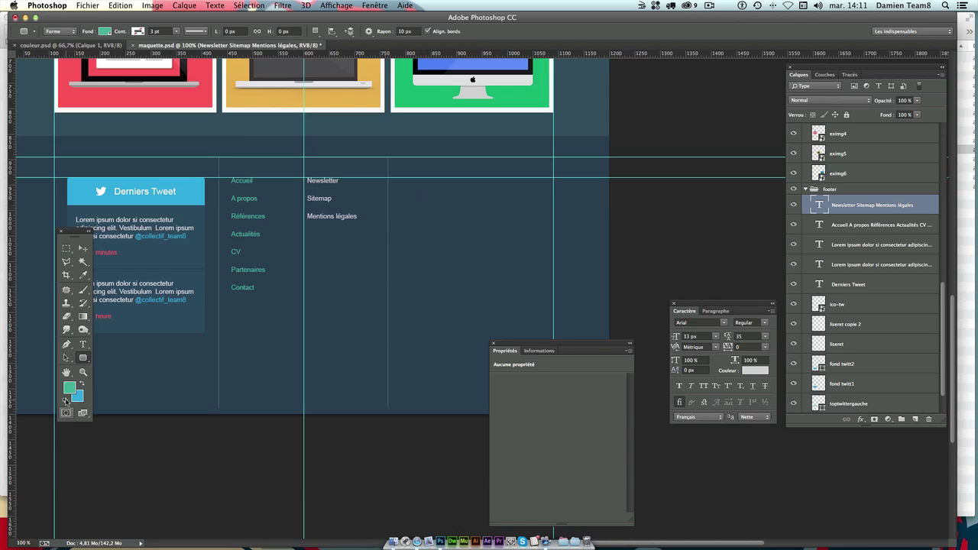
right_click(83, 358)
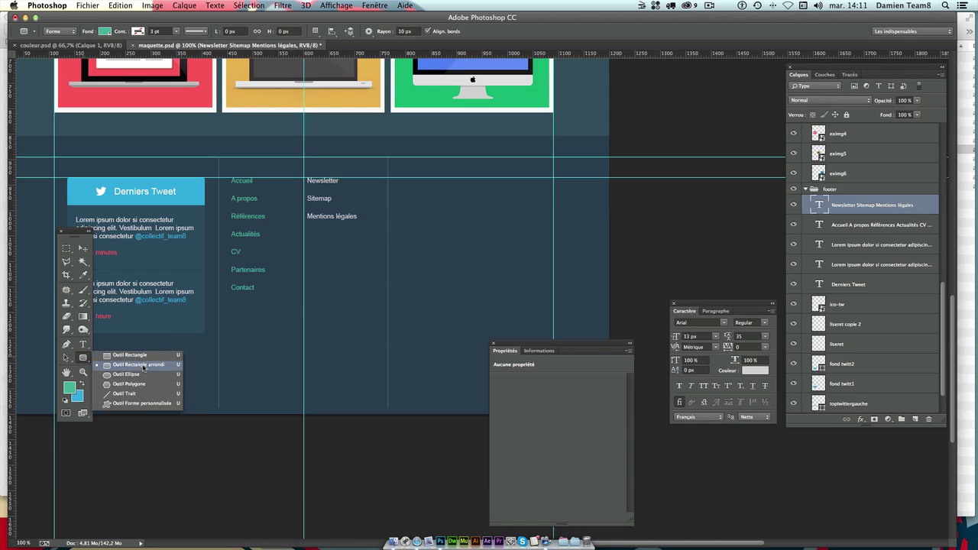
click(126, 365)
drag(404, 189, 443, 224)
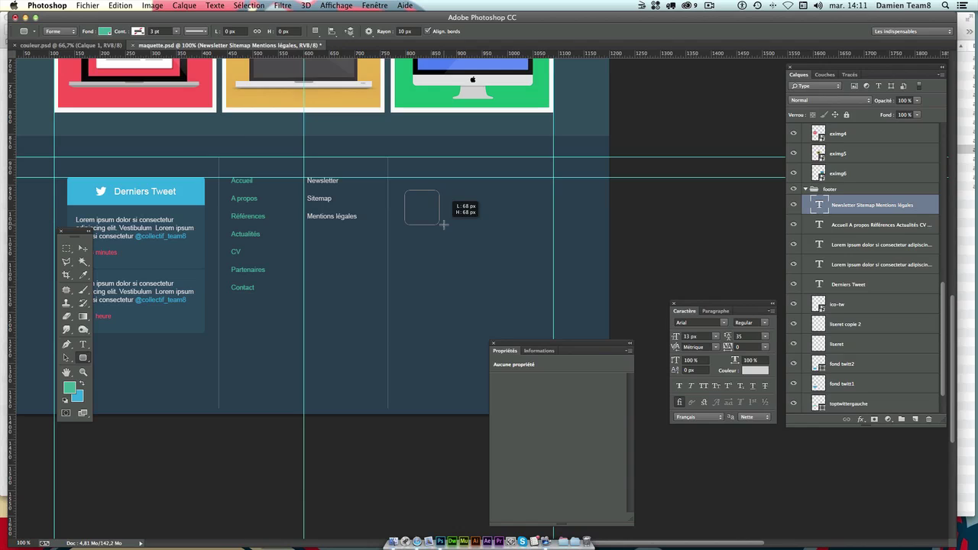
drag(443, 224, 450, 229)
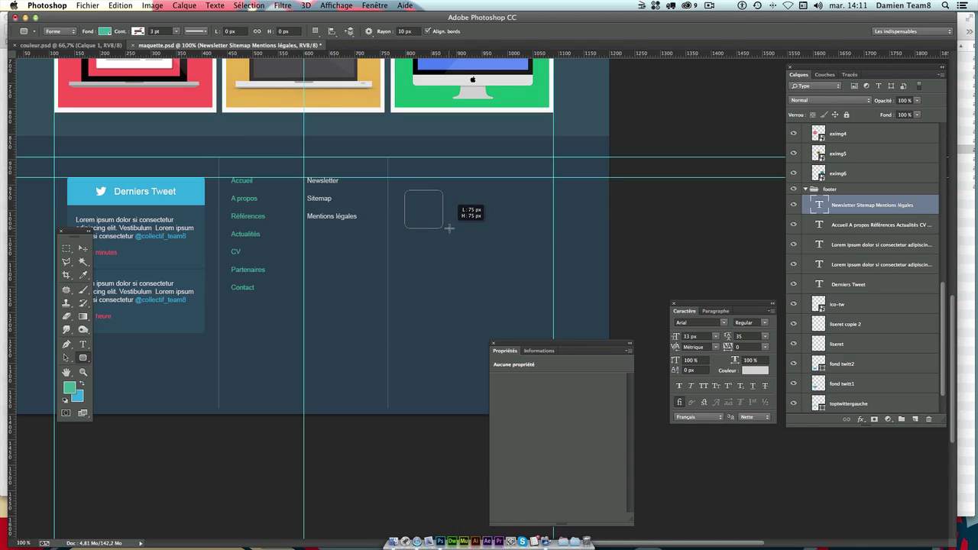
drag(451, 229, 449, 228)
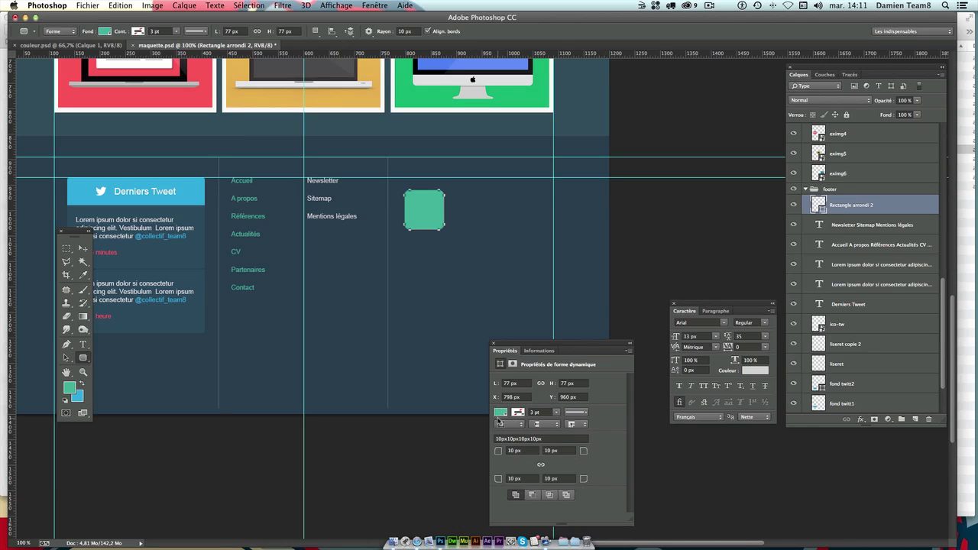
click(500, 413)
- Set the rounded square's fill colour to blue #3468af
click(620, 270)
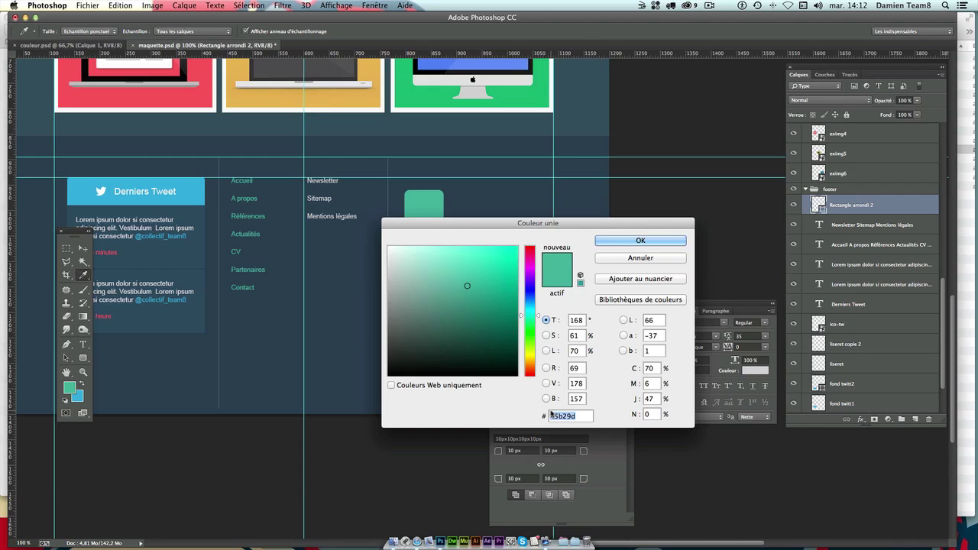
text(3)
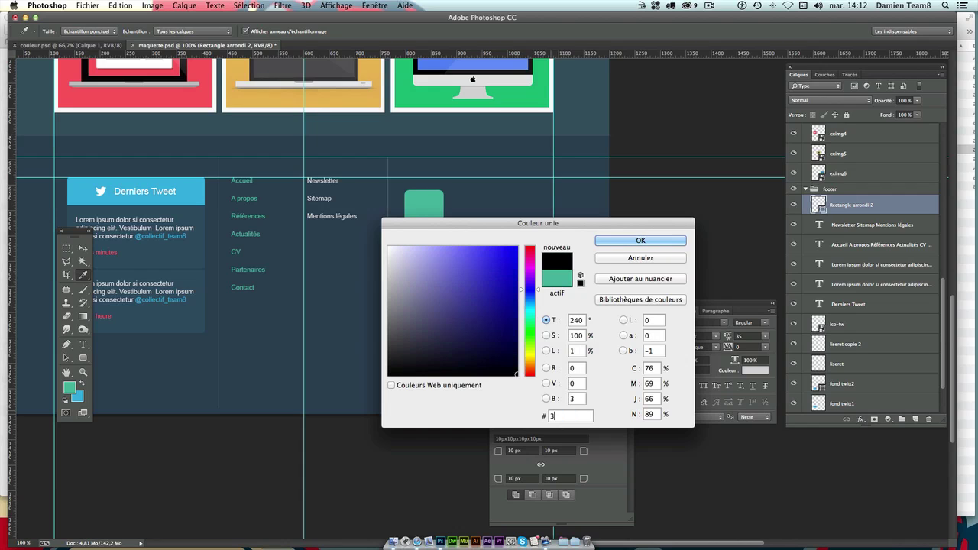
text(468a)
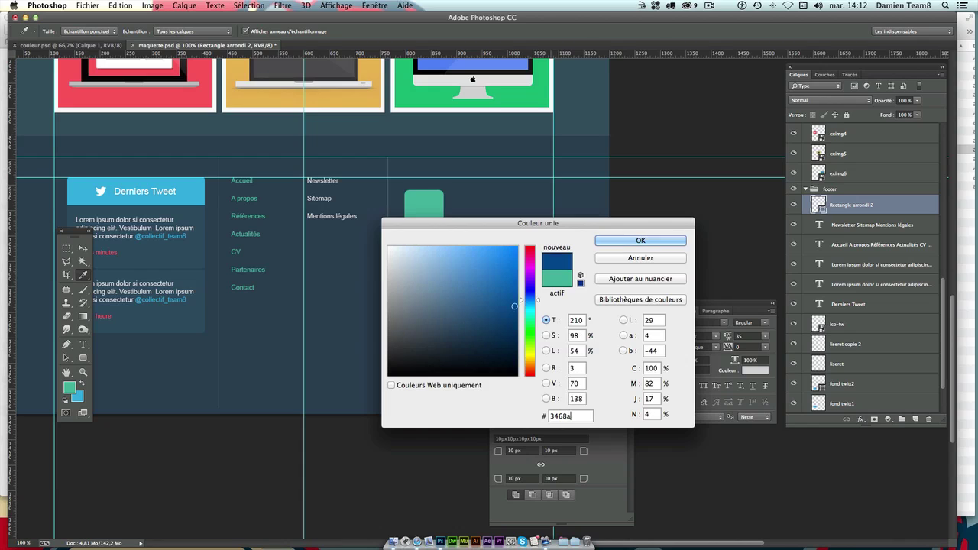
text(f)
key(Return)
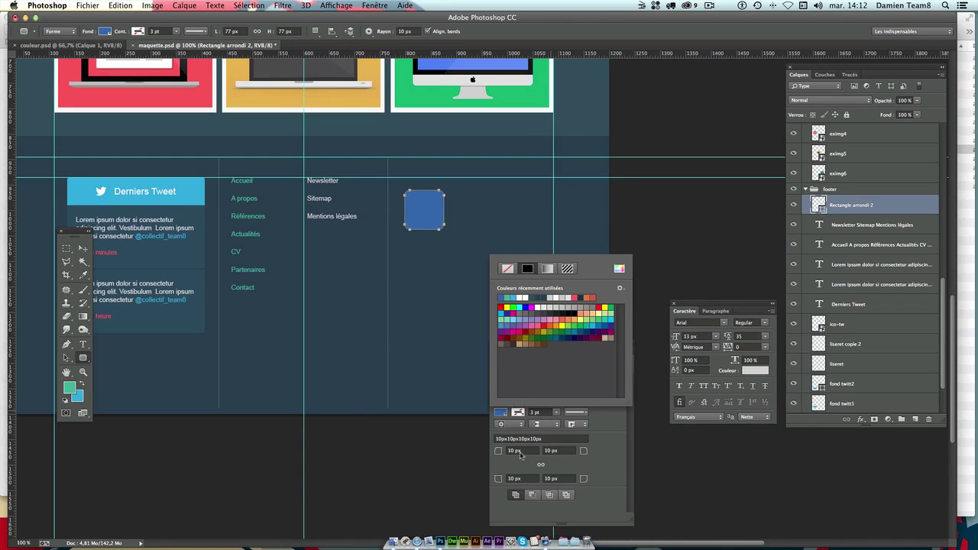
- Set the blue square's top corner radii to 5 px and bottom corner radii to 0 px
click(531, 479)
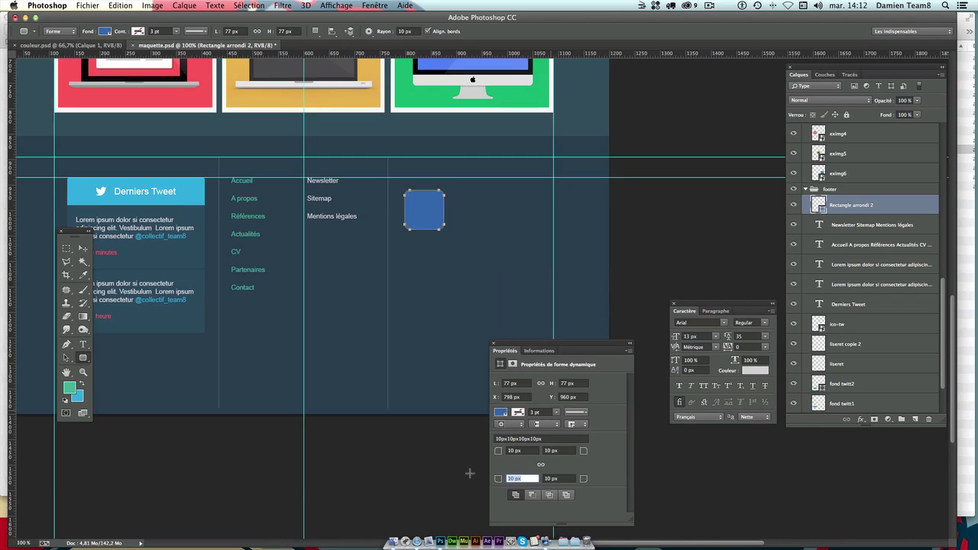
click(513, 451)
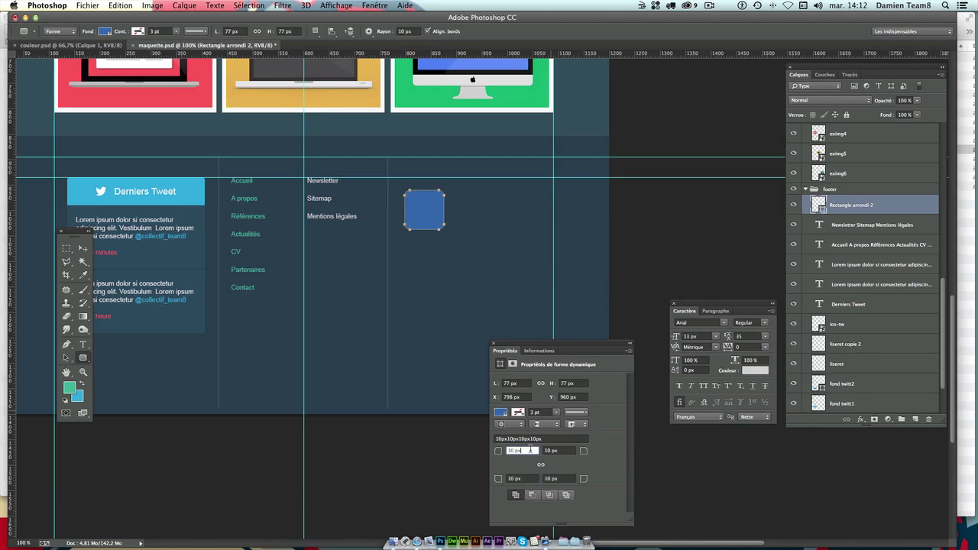
text(5)
key(Tab)
text(5)
key(Tab)
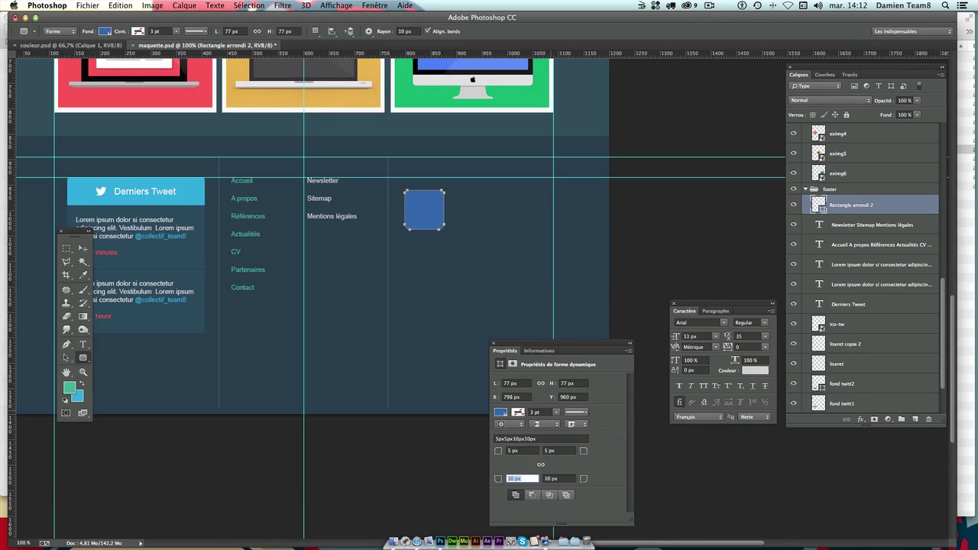
text(0)
key(Tab)
text(0)
key(Tab)
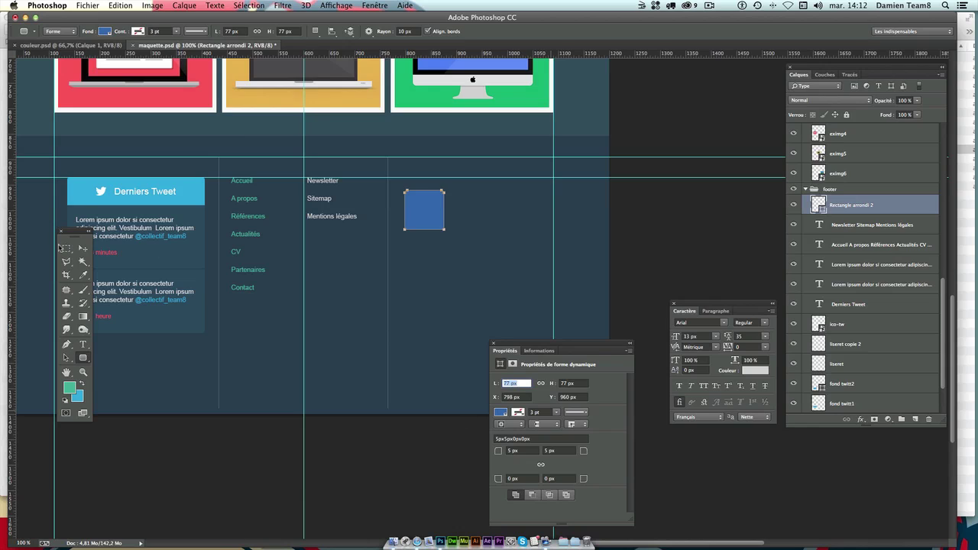
- Try duplicating the blue square beside the original with the Move tool, then undo it
click(84, 249)
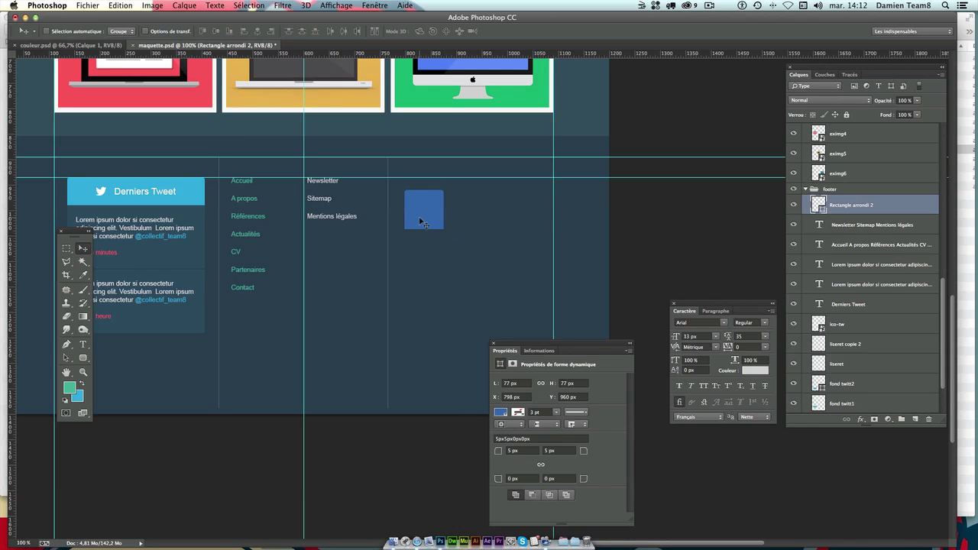
drag(424, 221, 463, 221)
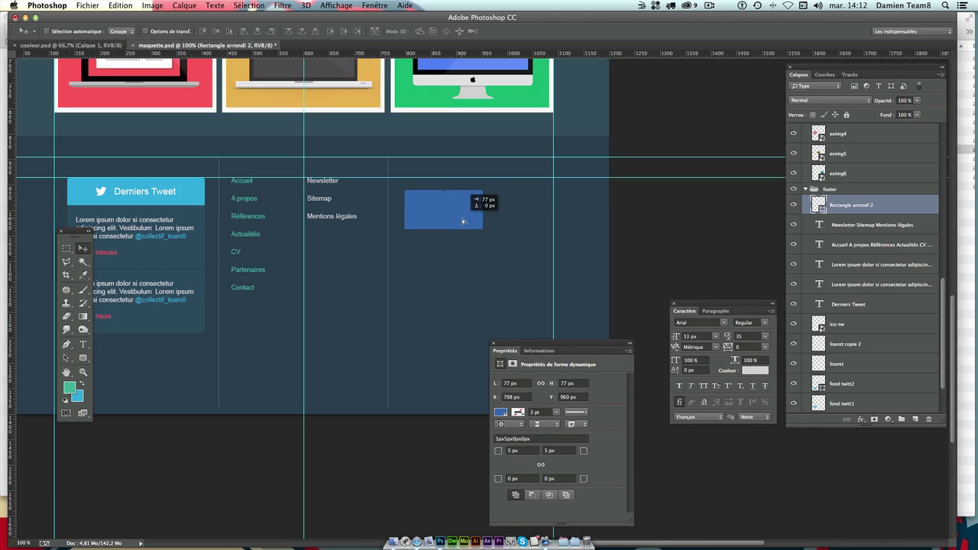
key(ctrl+z)
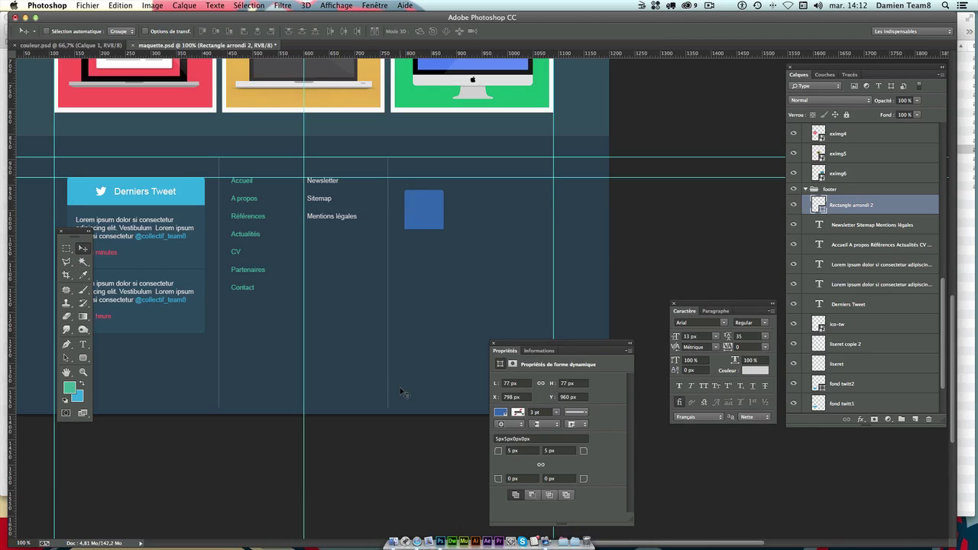
- Duplicate the blue square just below the original and make the copy 35 px tall
drag(440, 222, 436, 266)
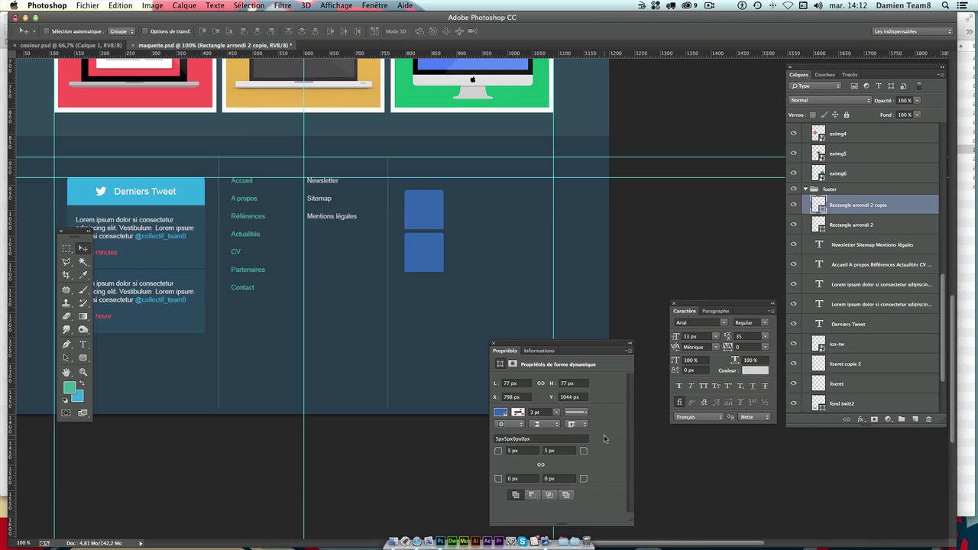
click(575, 384)
text(35)
key(Return)
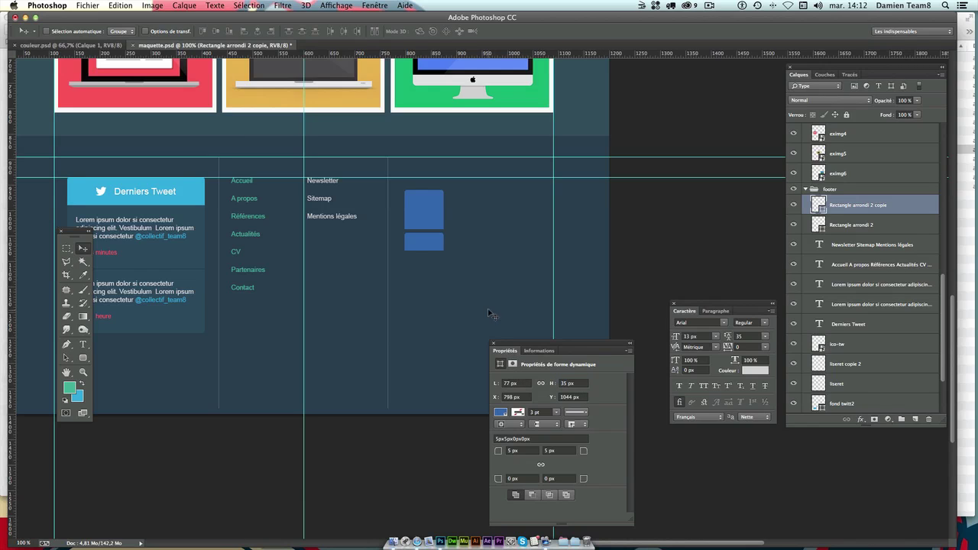
- Try rotating the lower blue strip with Free Transform, then undo the rotation
key(ctrl+t)
drag(468, 273, 389, 216)
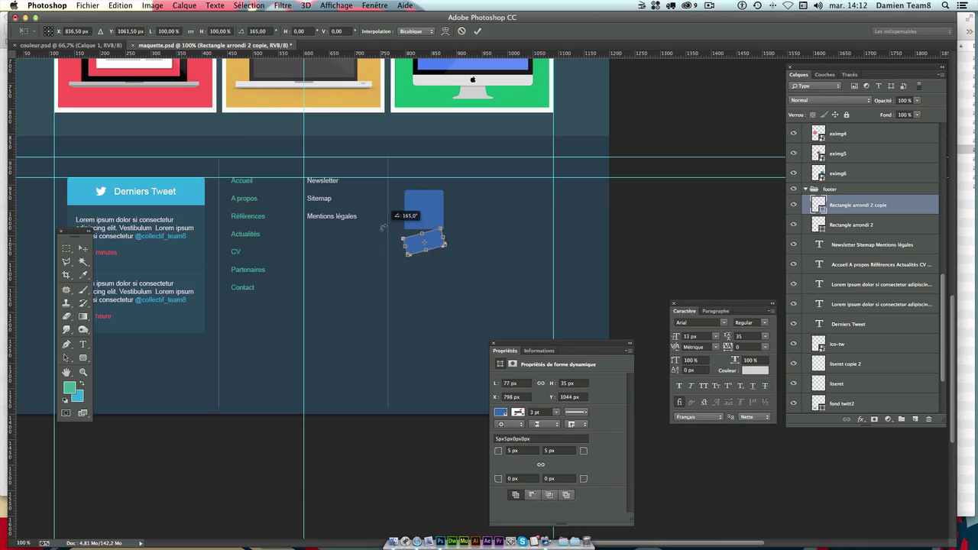
key(Return)
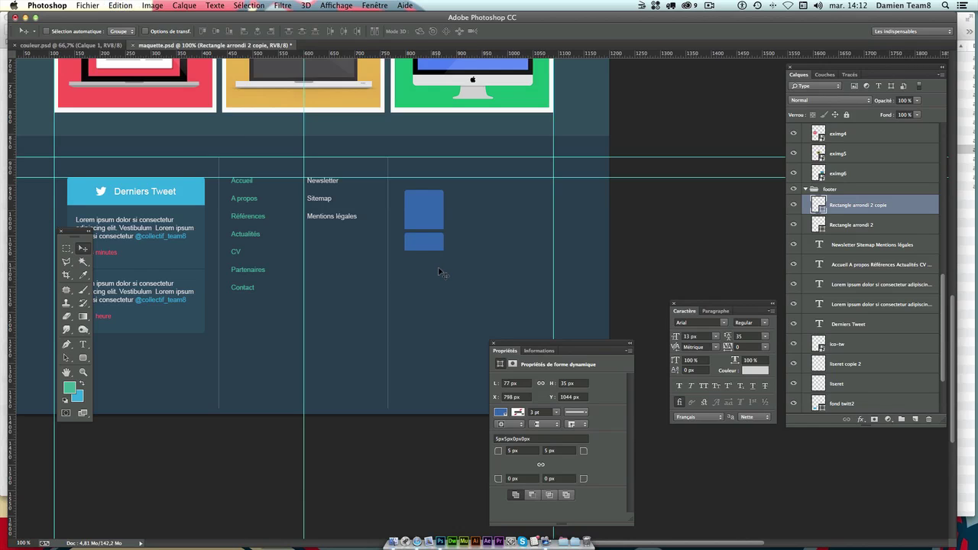
key(super+c)
key(super+t)
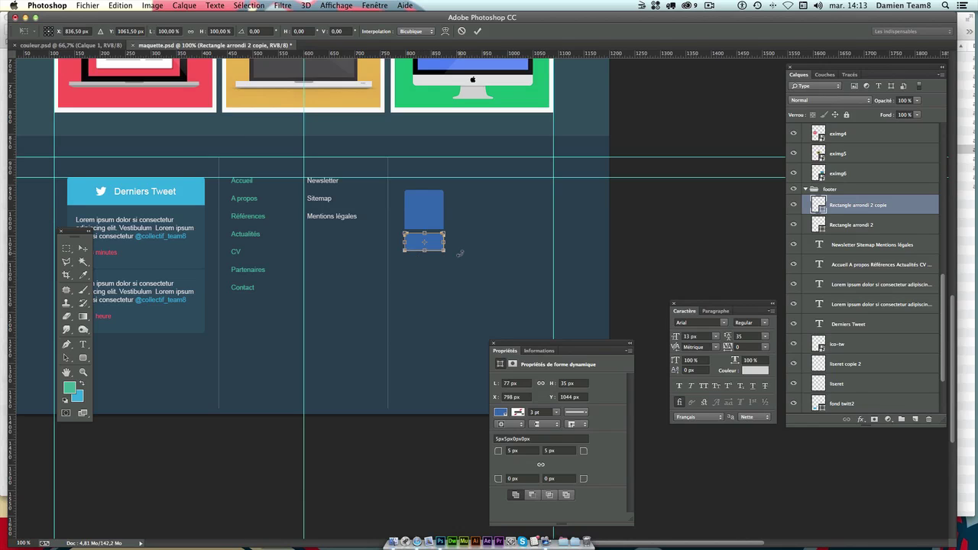
mouse_move(460, 253)
mouse_down()
mouse_move(419, 250)
mouse_move(442, 219)
mouse_move(442, 246)
mouse_up()
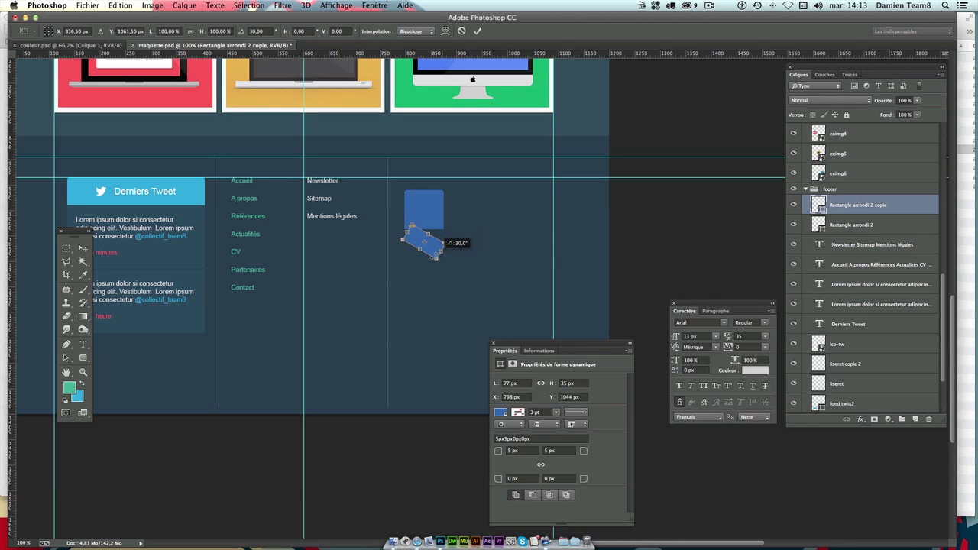
mouse_move(441, 246)
mouse_down()
mouse_move(417, 237)
mouse_move(437, 243)
mouse_up()
key(Return)
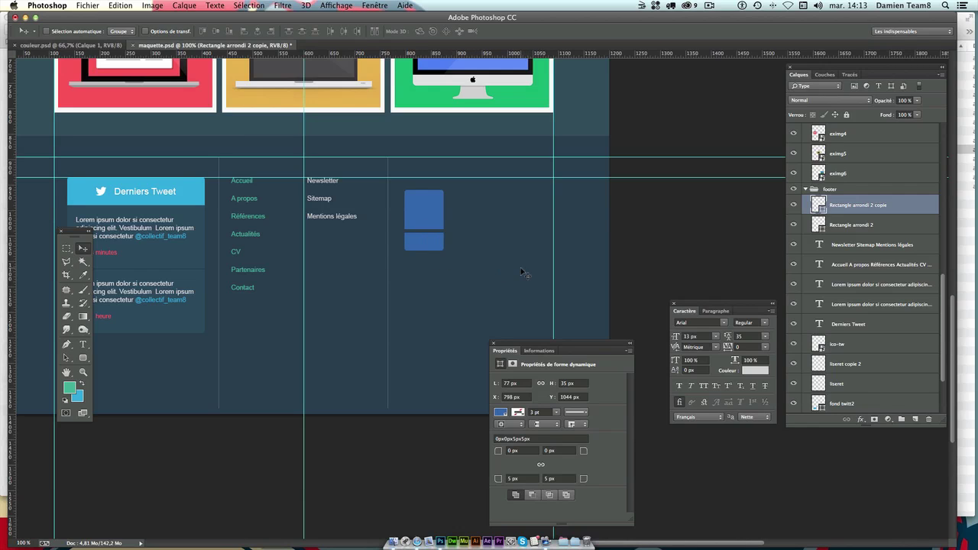
key(ctrl+z)
- Flip the lower strip vertically and nudge it up against the upper box
key(ctrl+t)
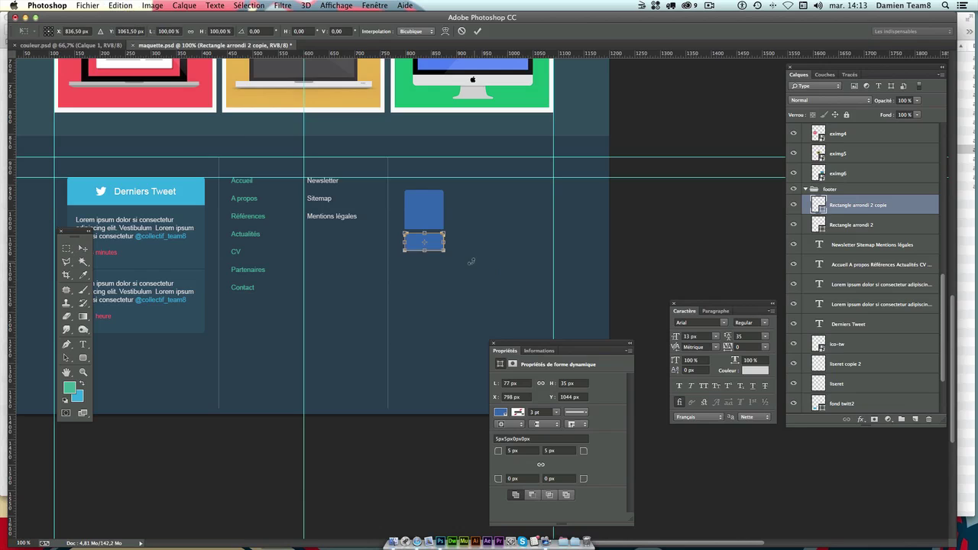
right_click(438, 249)
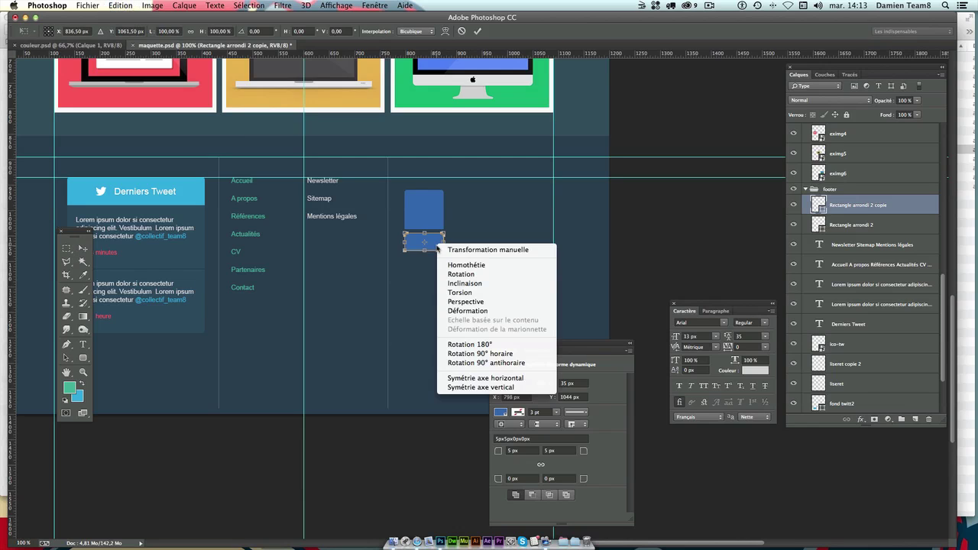
click(457, 388)
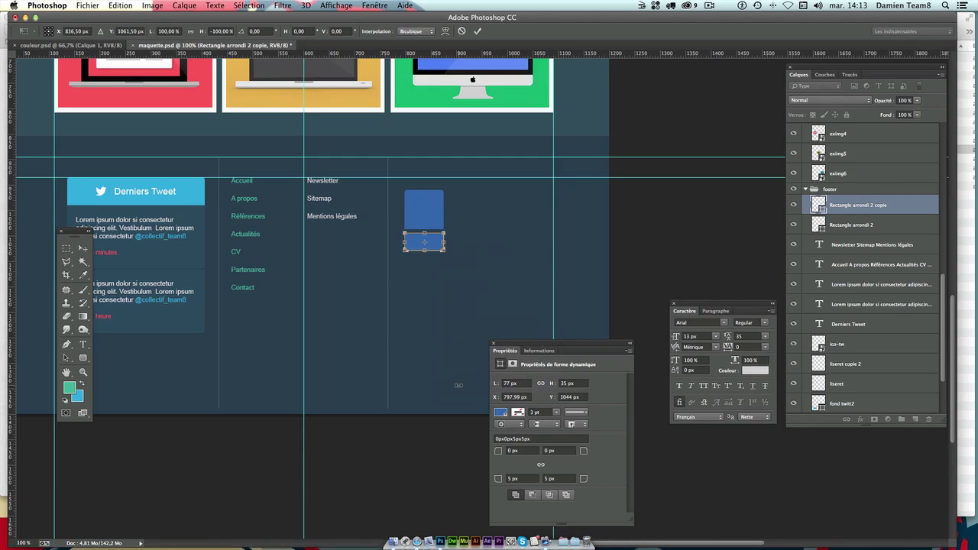
key(Return)
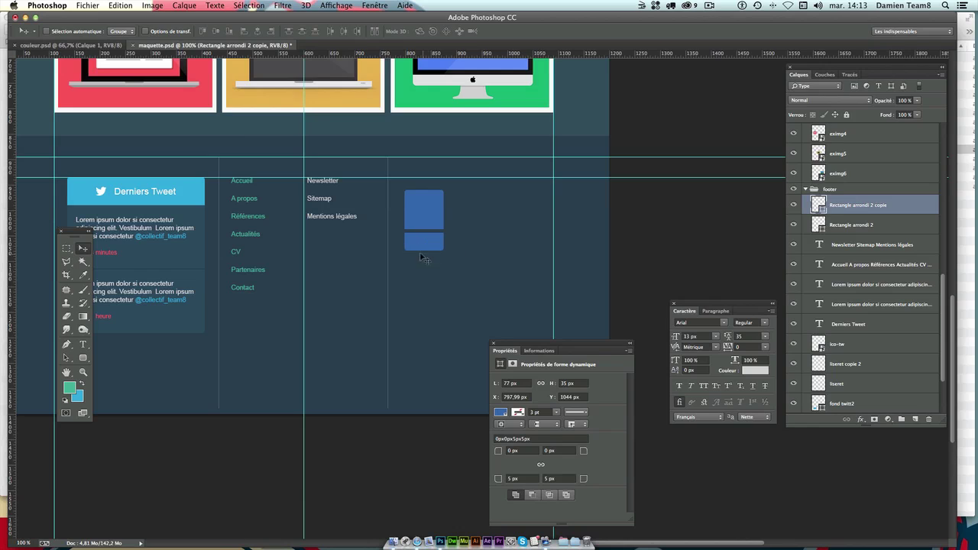
key(Up)
key(Up)
key(Up)
key(Up)
key(Up)
key(Up)
key(Up)
- Change the lower strip's fill colour to dark blue 1a4e95
click(506, 415)
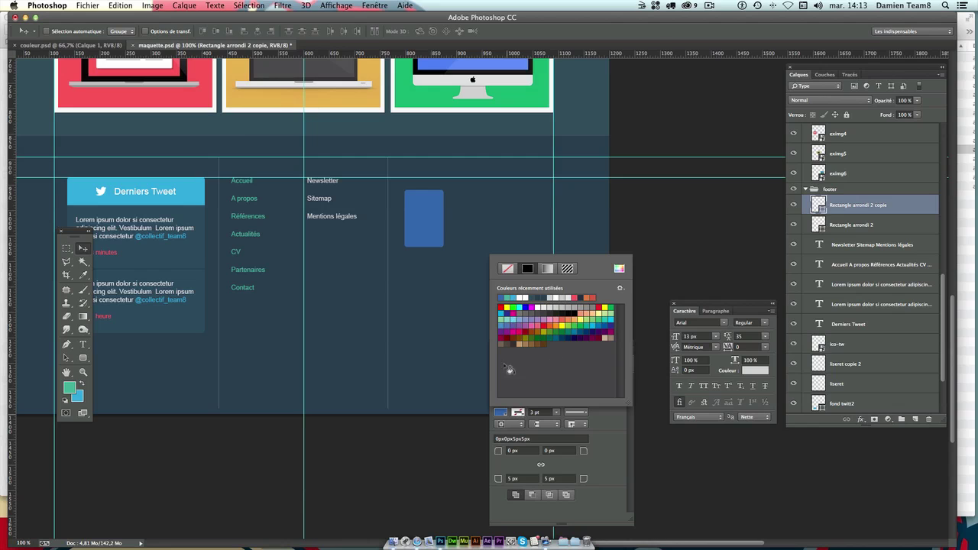
click(618, 269)
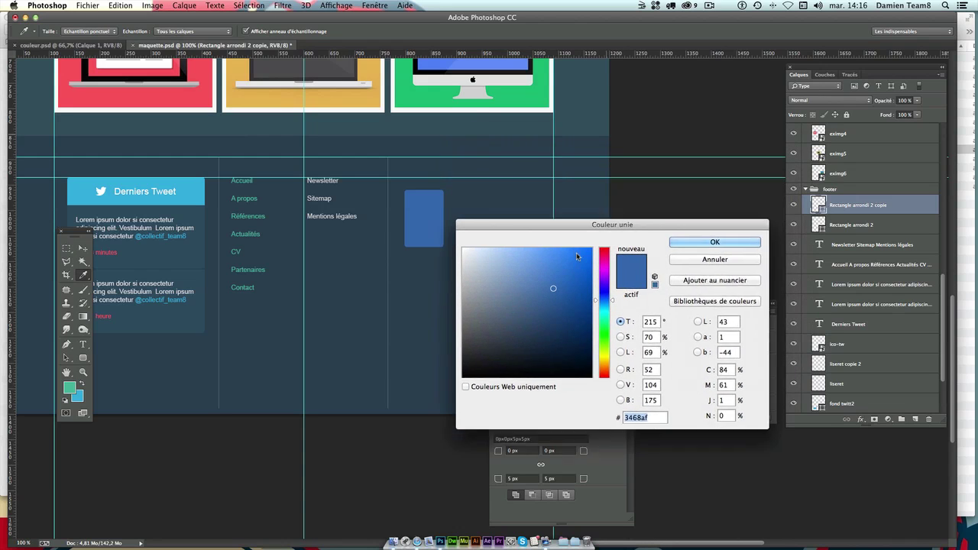
mouse_move(591, 223)
mouse_down()
mouse_move(575, 299)
mouse_move(579, 192)
mouse_up()
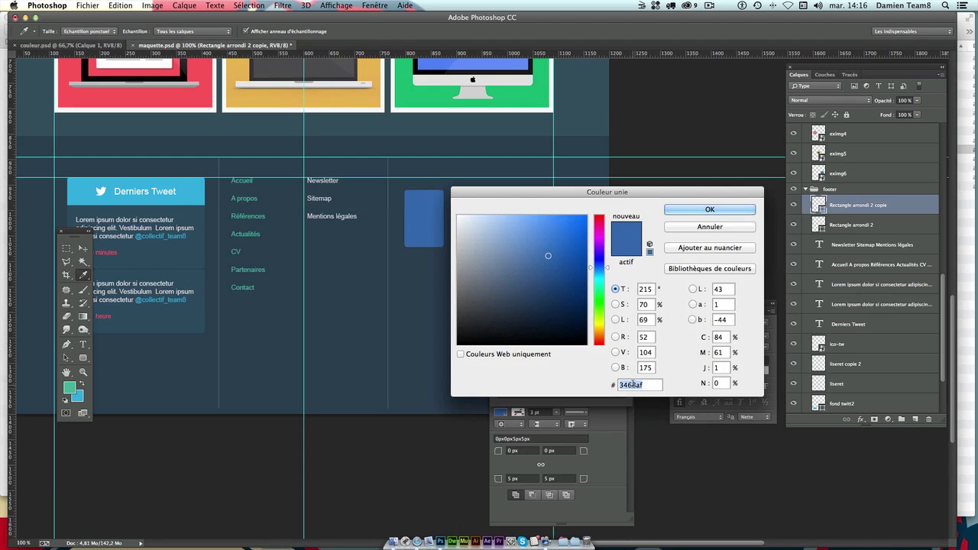
text(1a)
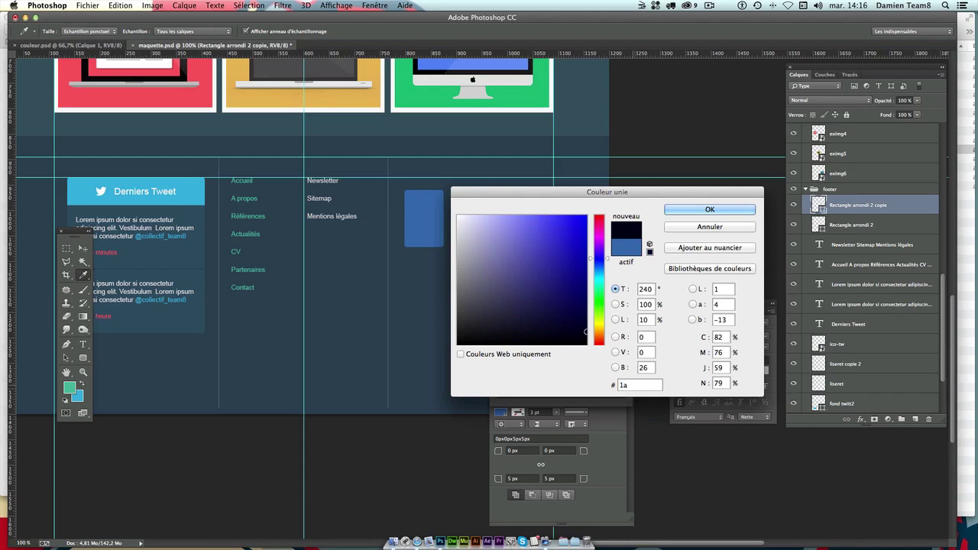
text(4e)
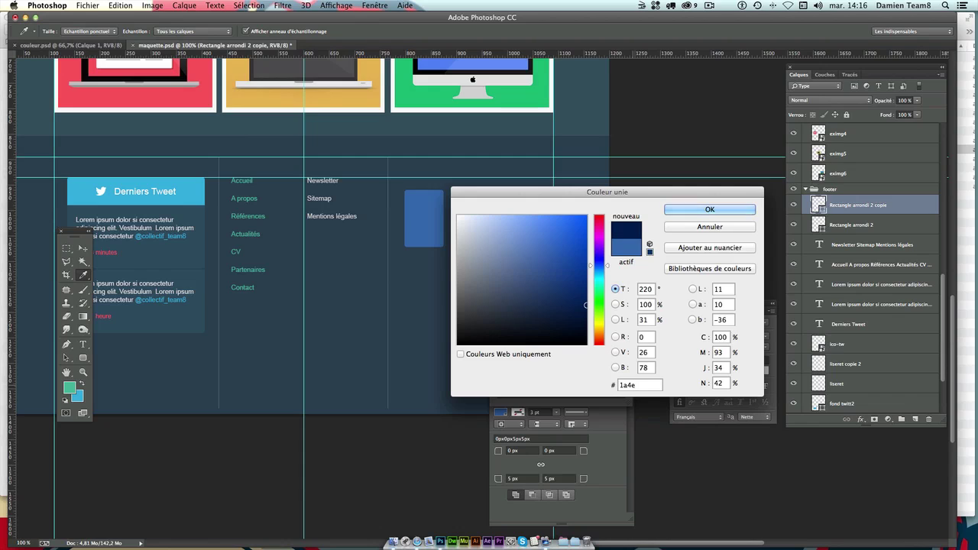
text(95)
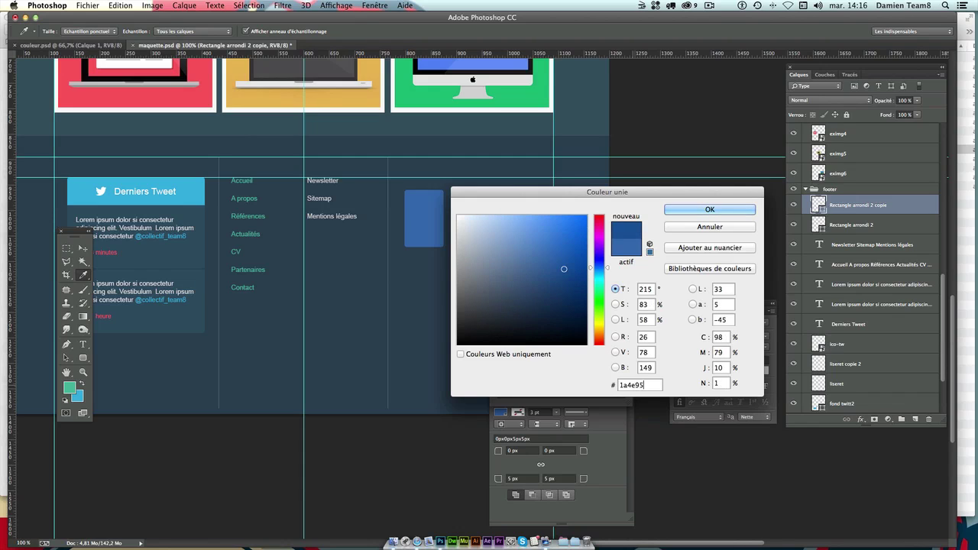
key(Return)
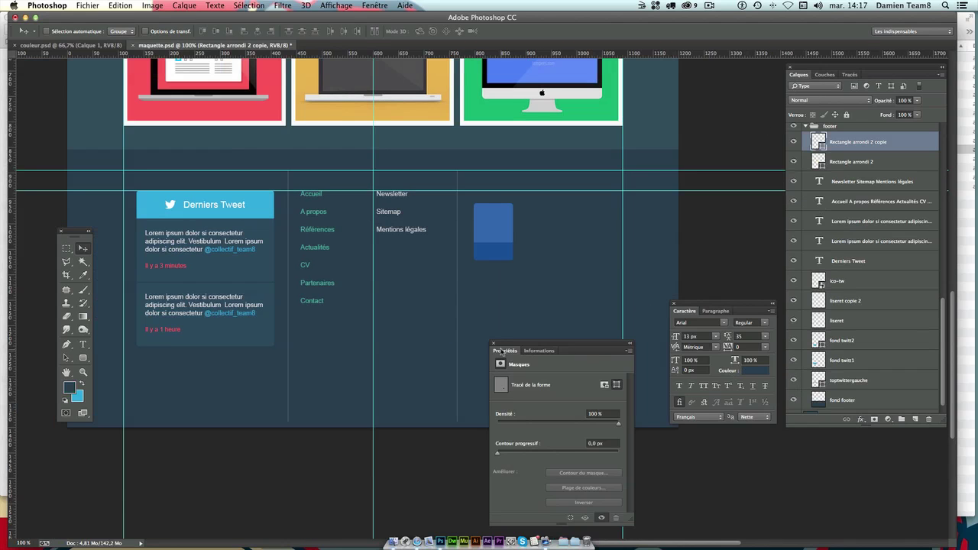
- Close the Properties panel and drag ico-fb.png from the file window into the mockup
click(495, 344)
scroll(543, 240, right, 2)
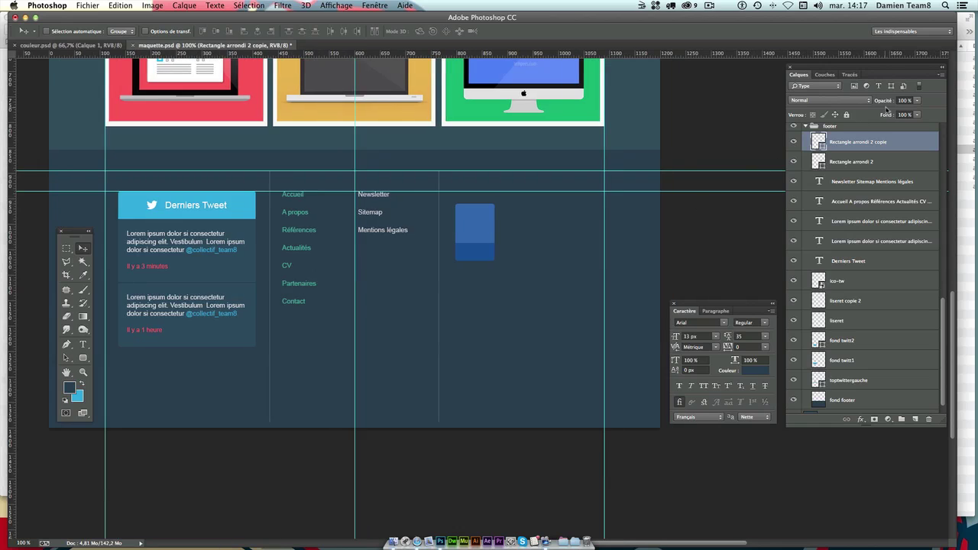
click(965, 21)
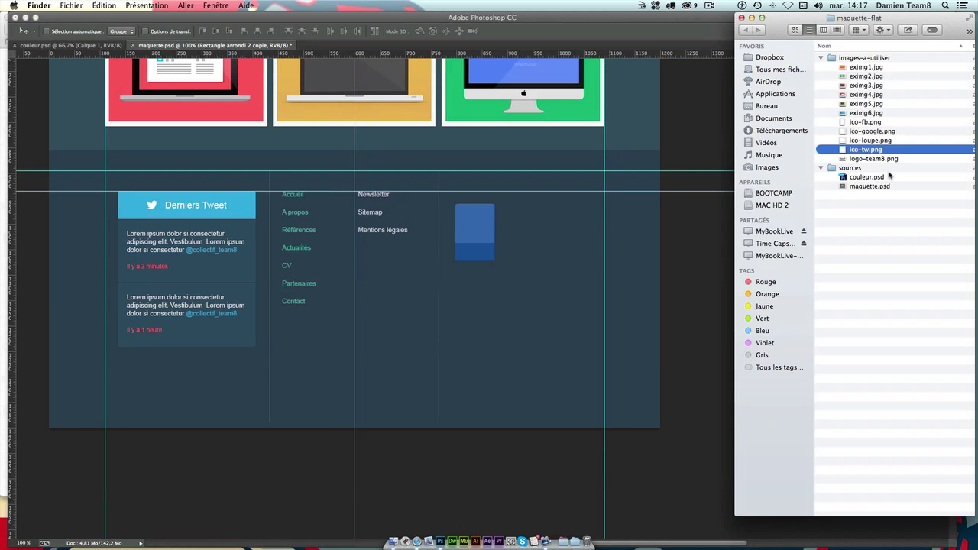
click(853, 124)
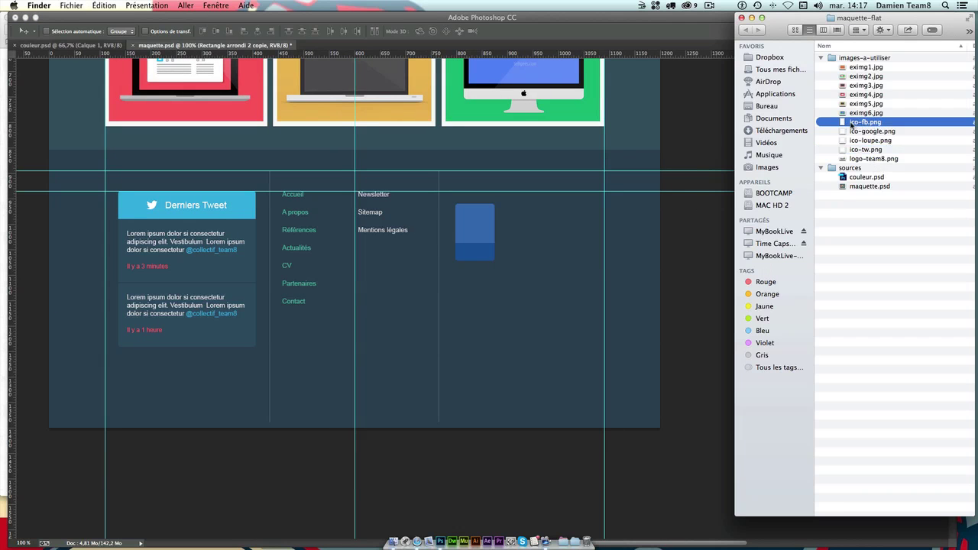
drag(865, 124, 479, 240)
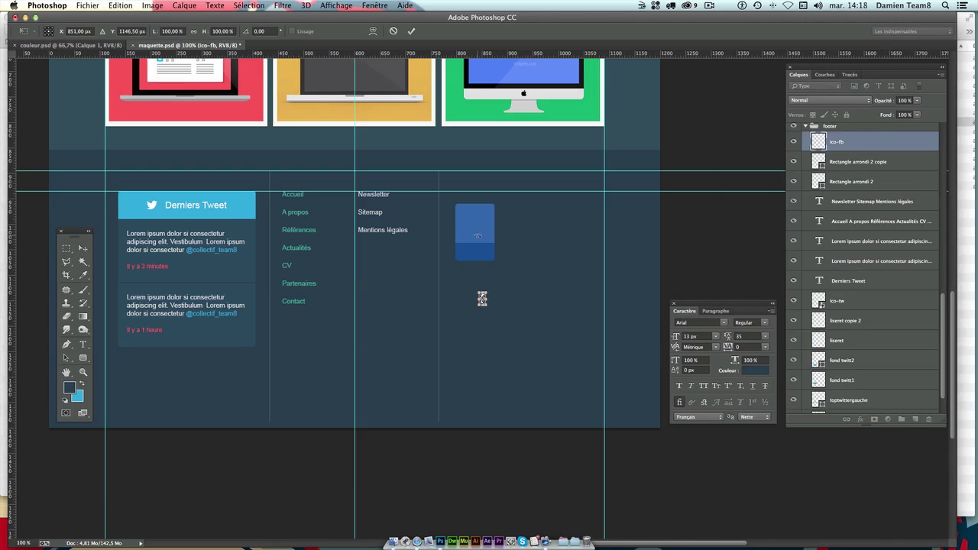
- Commit the placed ico-fb icon and centre it inside the upper blue square
key(Return)
drag(528, 334, 530, 288)
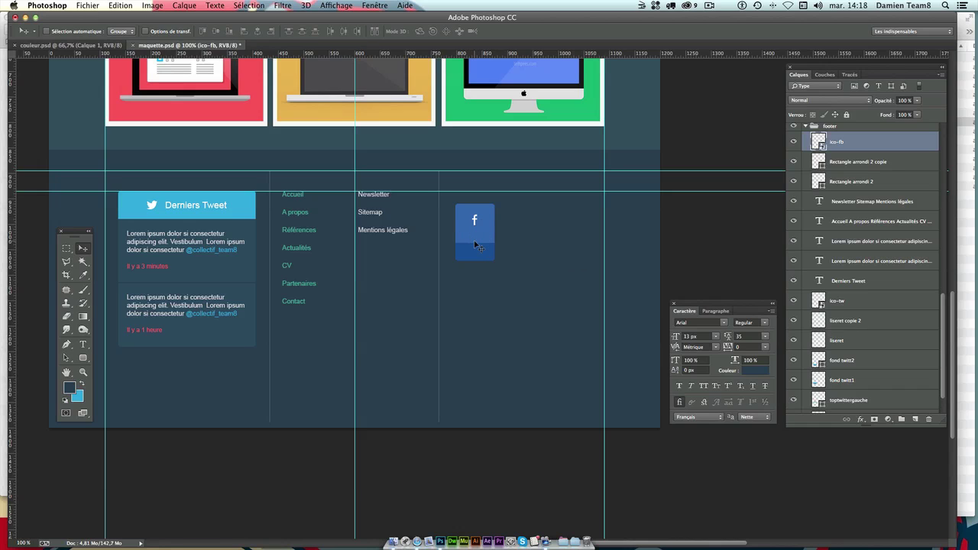
scroll(476, 245, left, 2)
drag(490, 222, 490, 228)
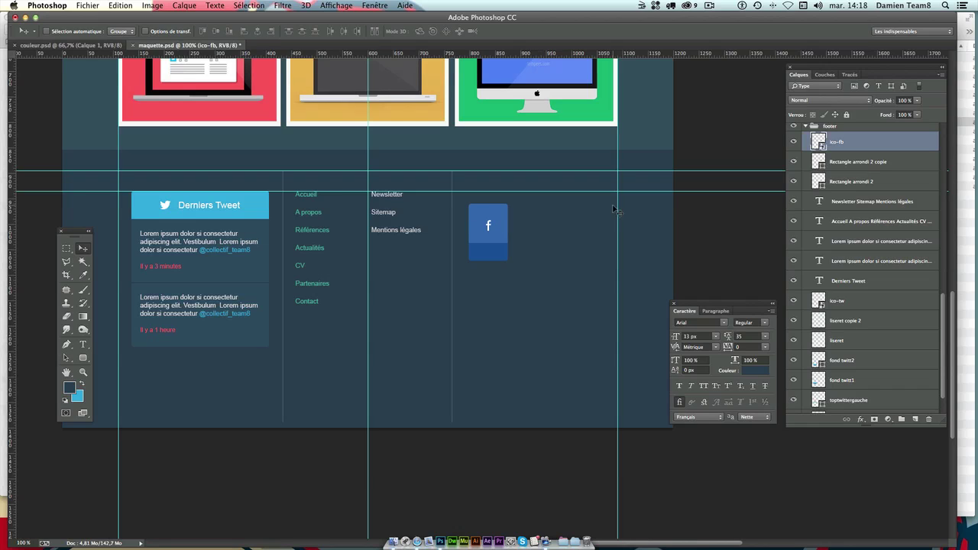
click(82, 347)
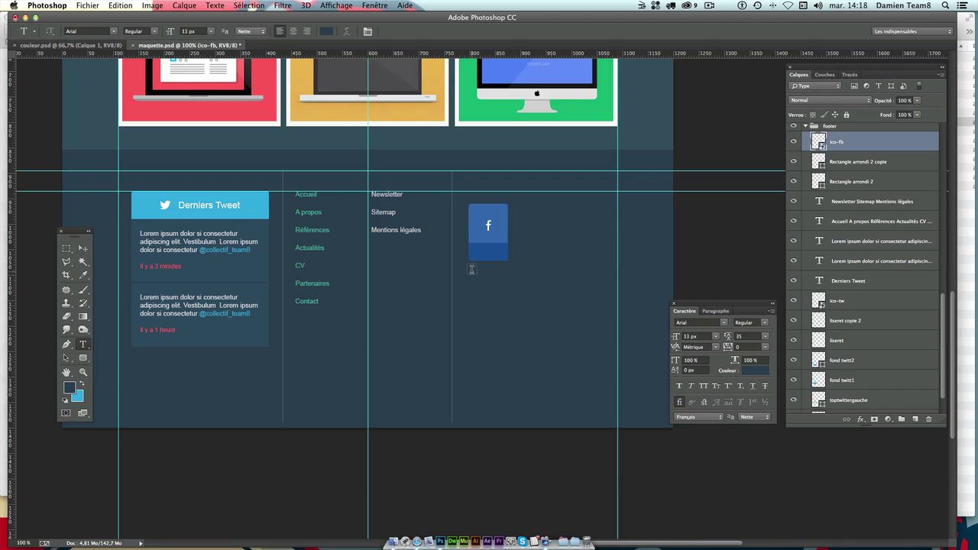
- Type 1535, move it onto the dark lower strip, and make it white 15 px
click(472, 269)
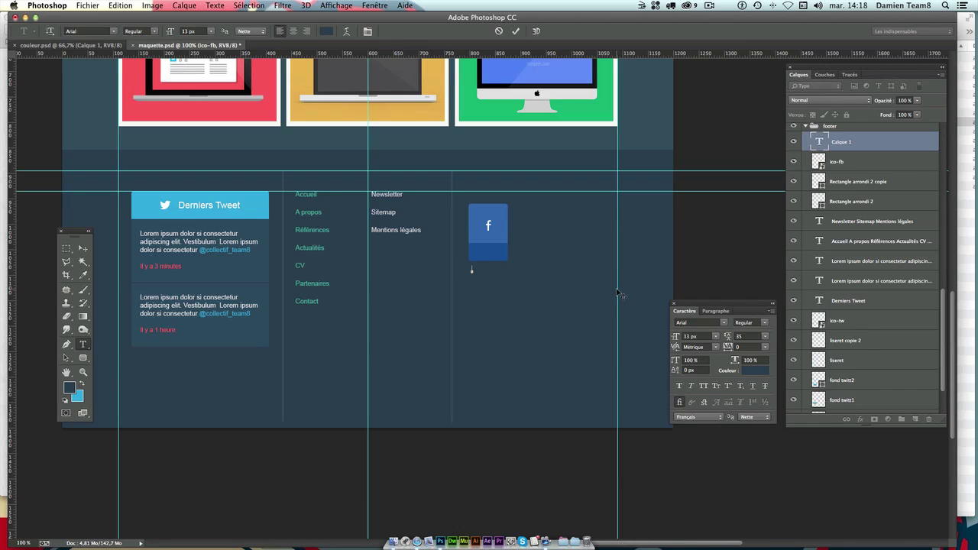
click(84, 249)
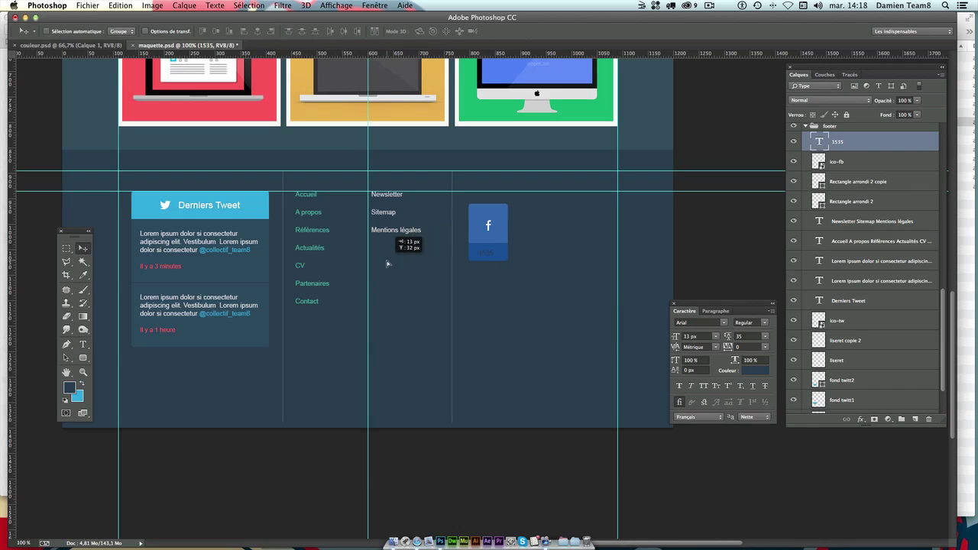
drag(354, 281, 390, 261)
click(763, 374)
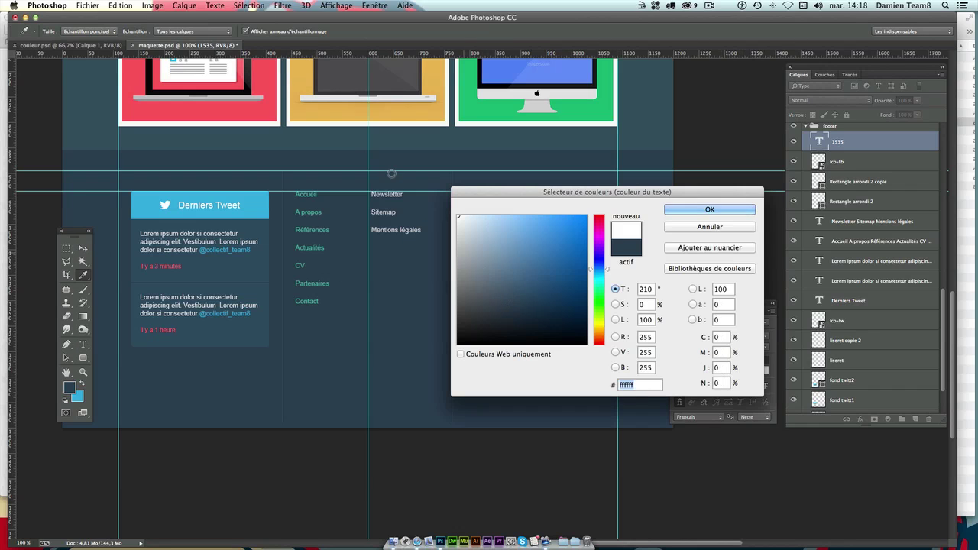
key(Return)
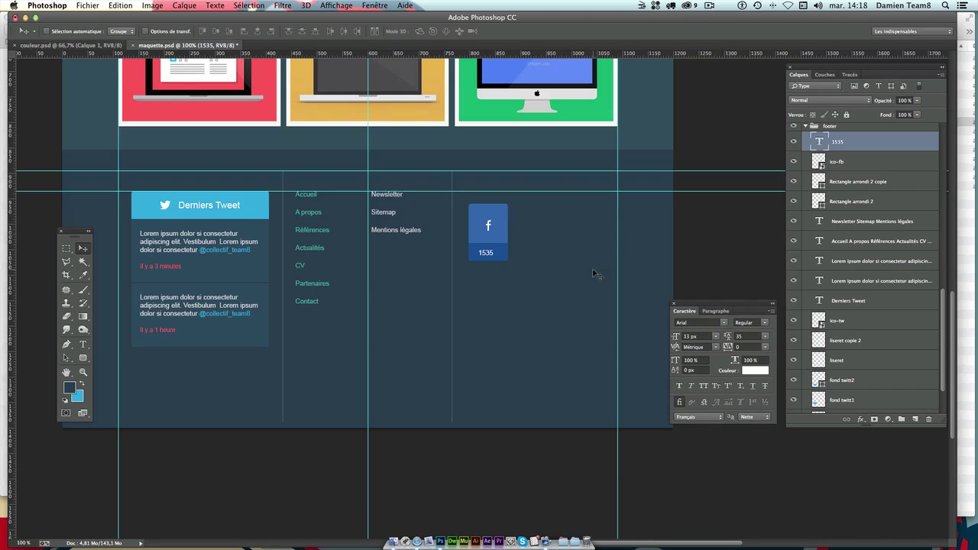
key(Up)
click(692, 336)
key(Return)
click(834, 201)
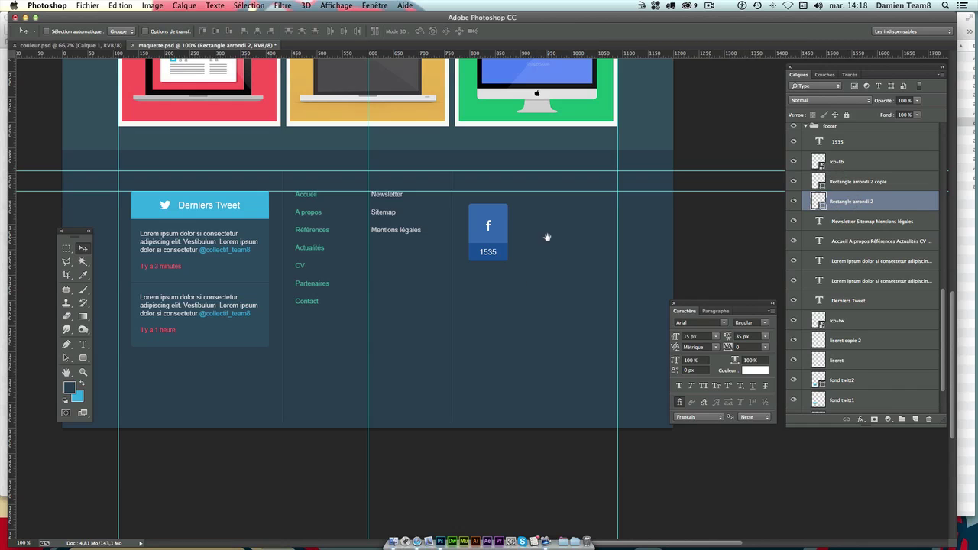
- Zoom the footer to 200% and look through the layers for the dark strip
drag(547, 237, 524, 242)
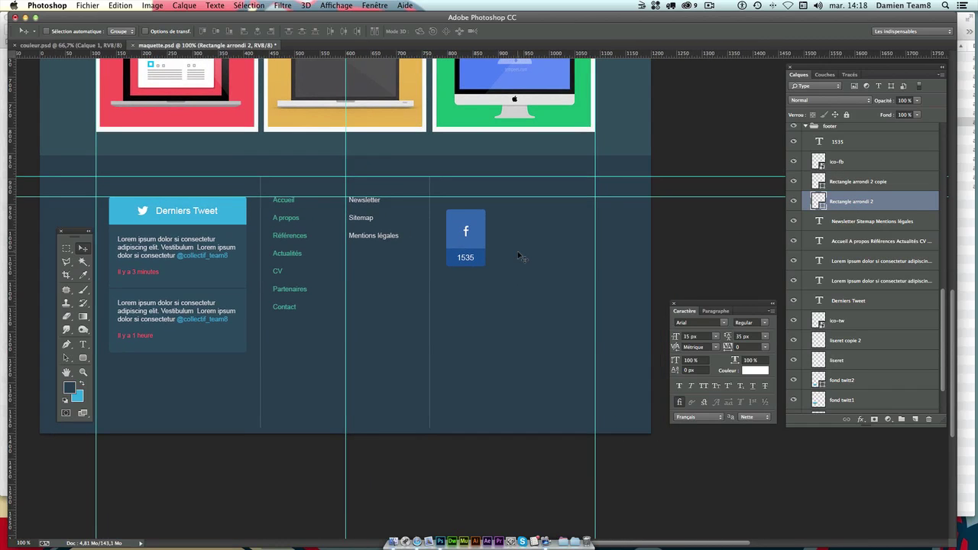
click(498, 266)
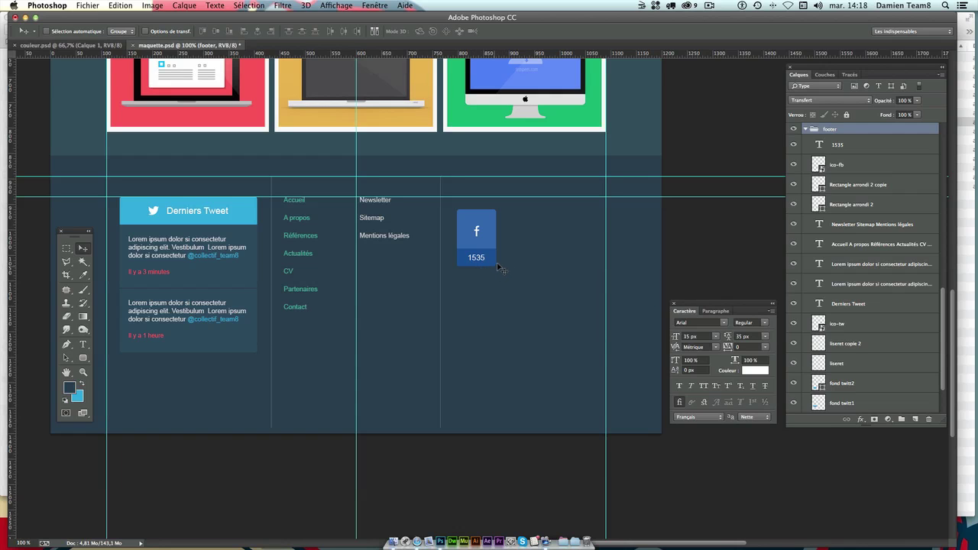
key(super+plus)
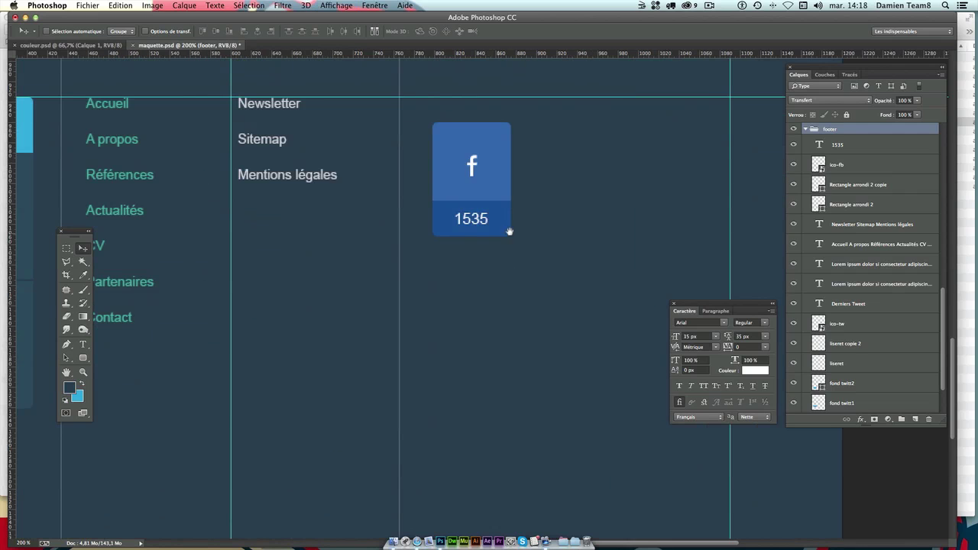
drag(510, 231, 465, 257)
scroll(904, 309, down, 3)
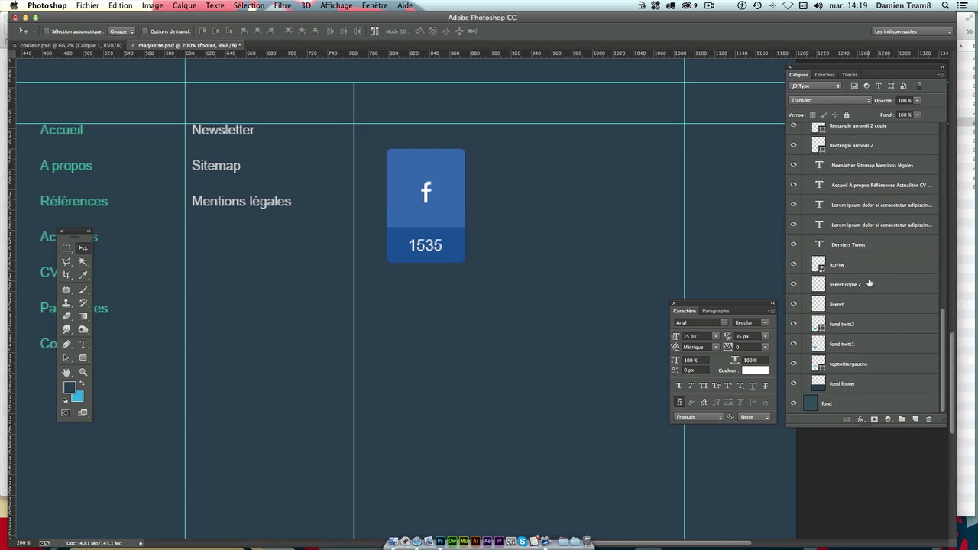
click(858, 266)
scroll(871, 309, up, 2)
scroll(850, 199, up, 1)
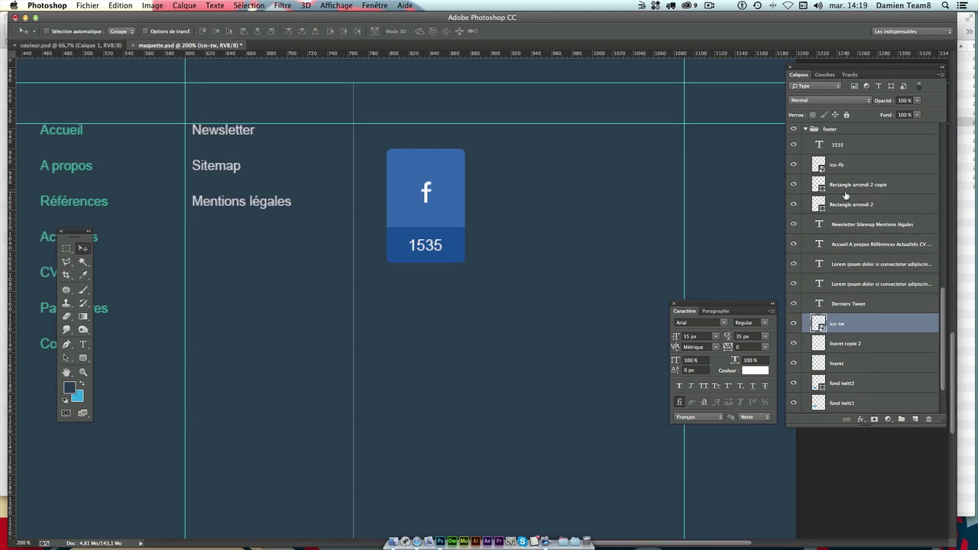
click(794, 185)
- Delete the dark strip layer behind 1535, then undo the deletion
click(841, 191)
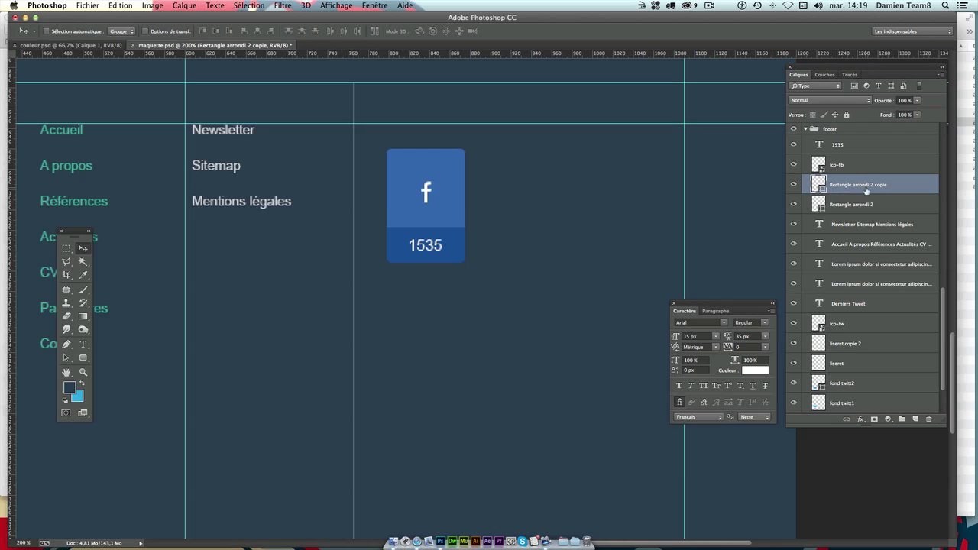
drag(887, 194, 928, 419)
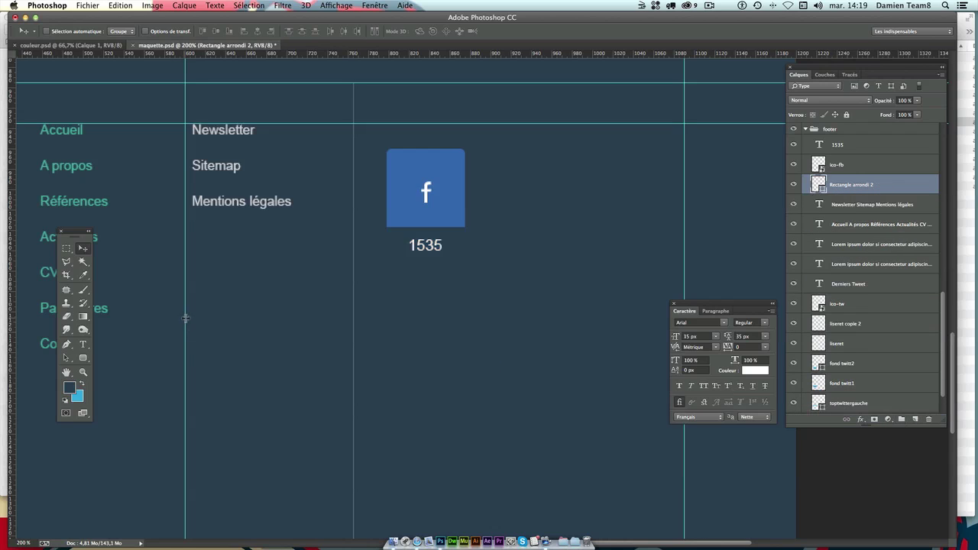
key(ctrl+z)
- Sample the strip's darker blue as foreground colour, then delete the Rectangle arrondi 2 copie layer
click(68, 387)
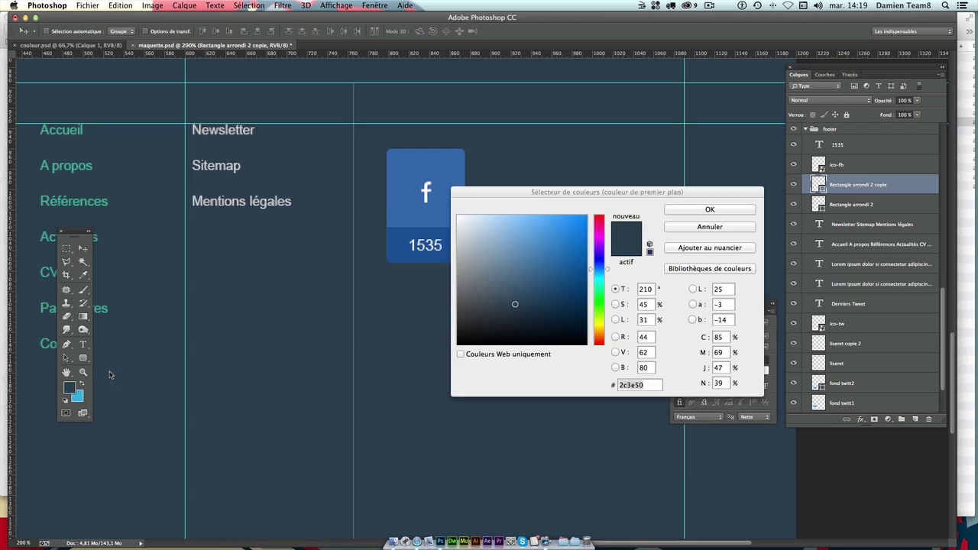
click(396, 243)
key(Return)
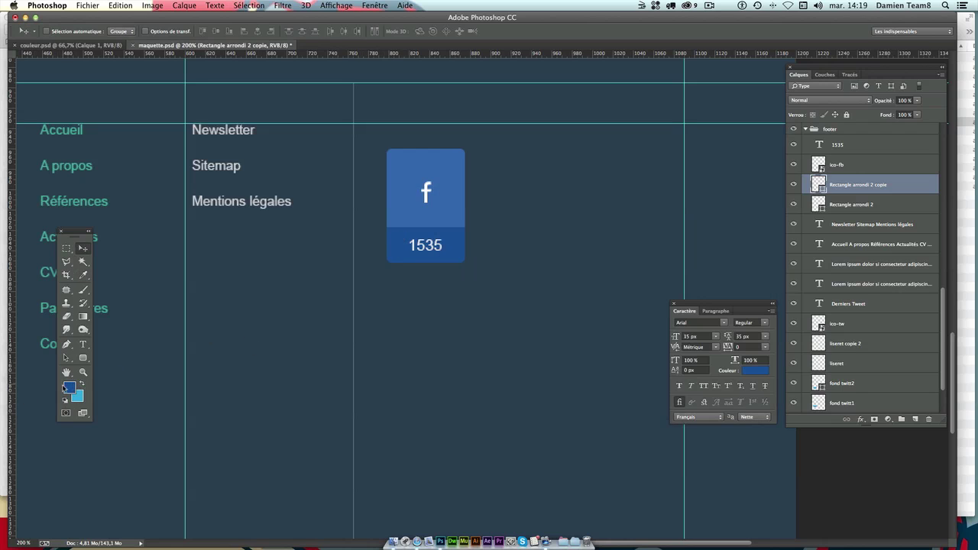
drag(870, 193, 928, 420)
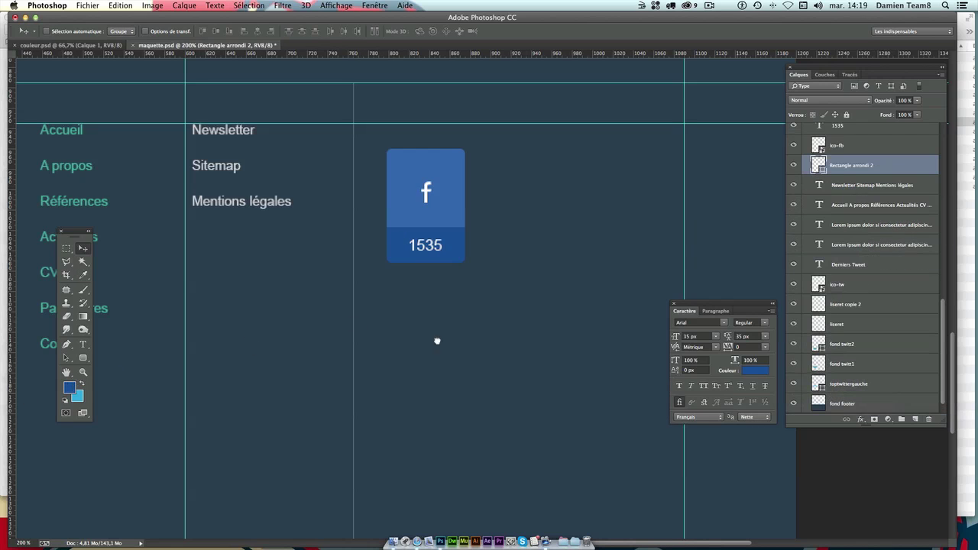
- Draw a new rounded-rectangle strip around 1535 matching the box width, 35 px tall
click(84, 357)
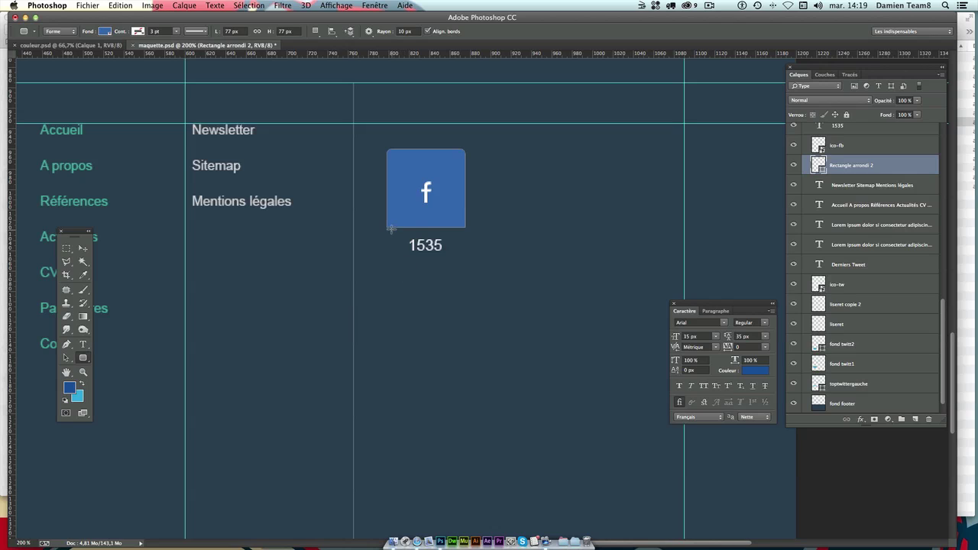
drag(387, 227, 465, 258)
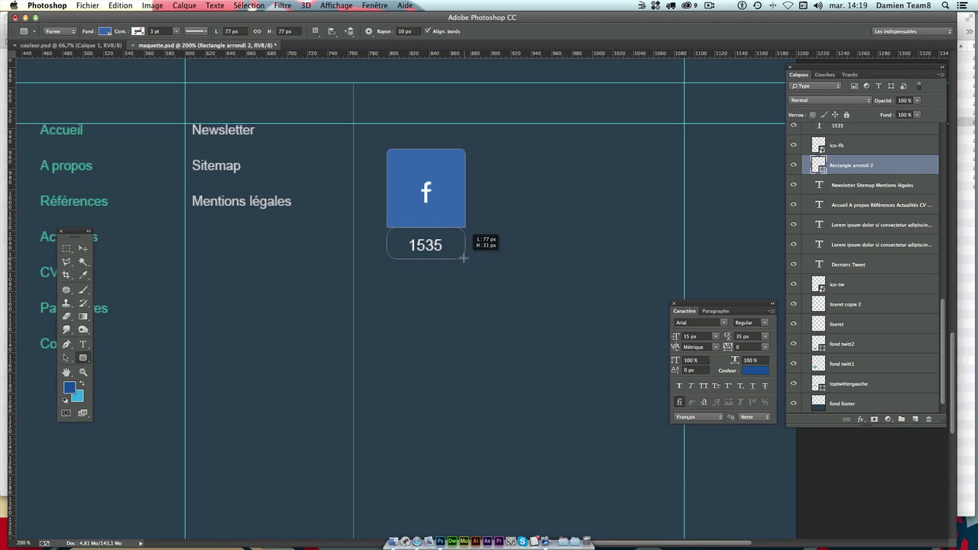
drag(465, 258, 462, 259)
drag(462, 259, 464, 258)
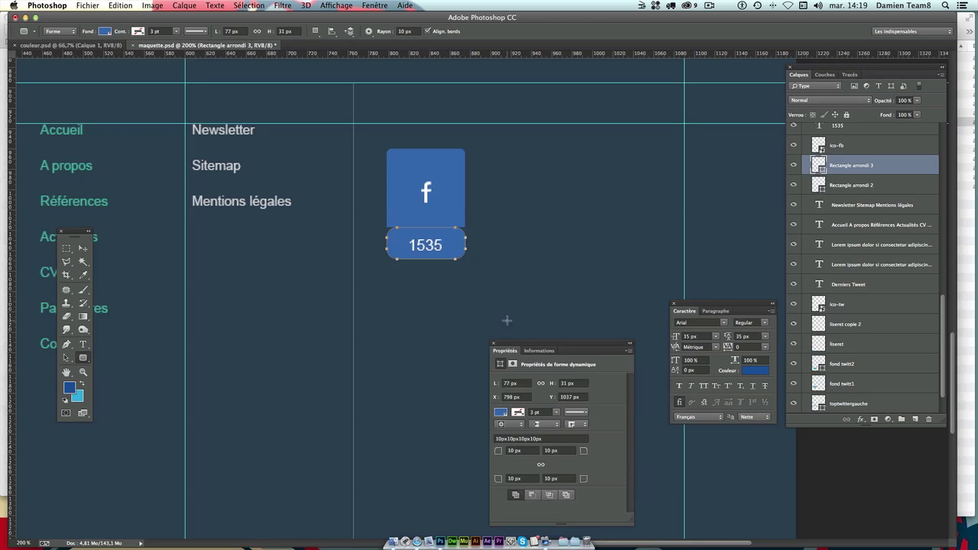
click(583, 379)
text(4)
key(Return)
- Enter the strip's corner radii as 5, 5 and 0 px
click(525, 451)
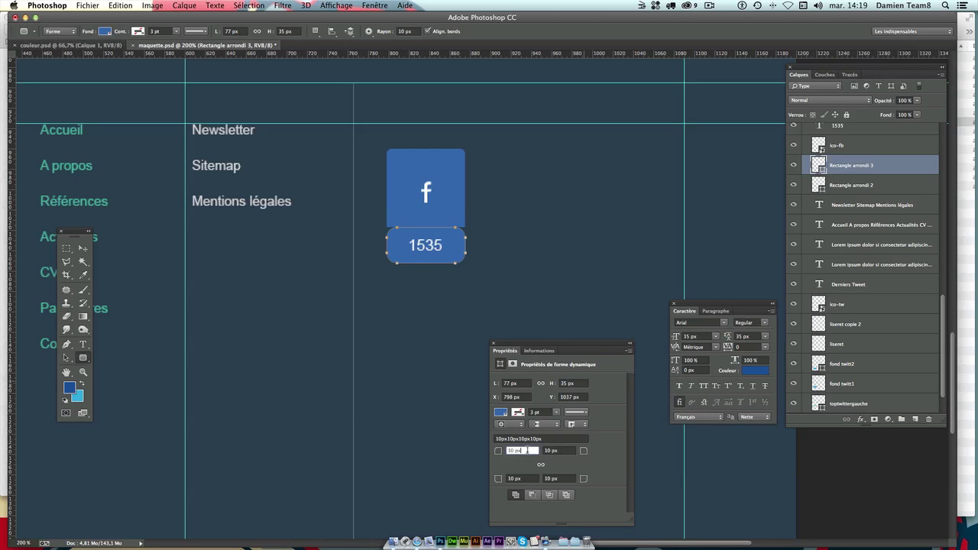
drag(526, 451, 503, 453)
text(5)
key(Tab)
text(5)
key(Tab)
text(5)
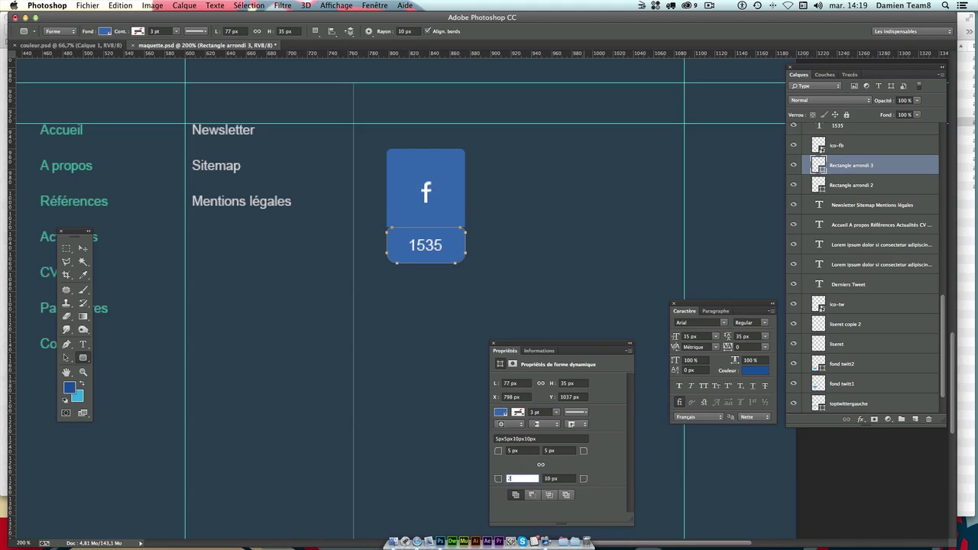
key(Tab)
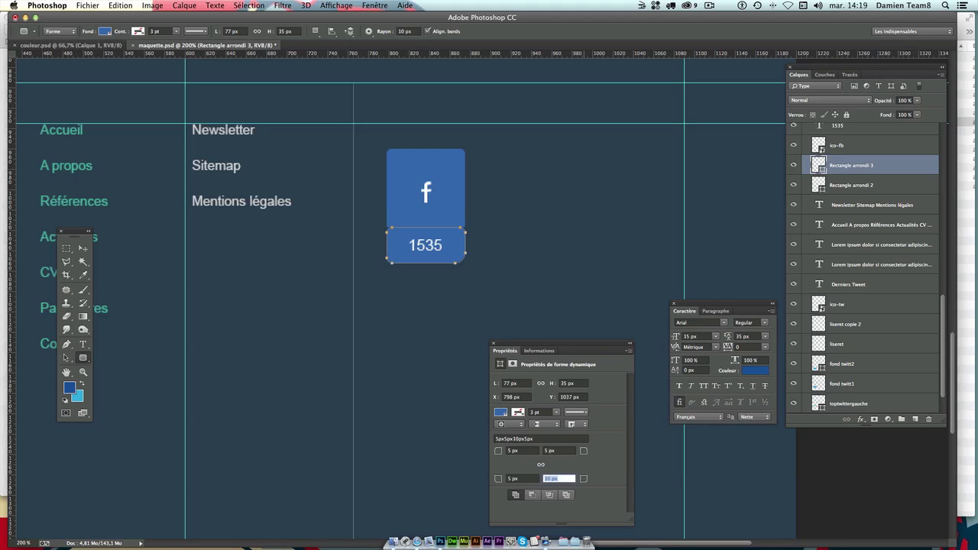
text(0)
key(Tab)
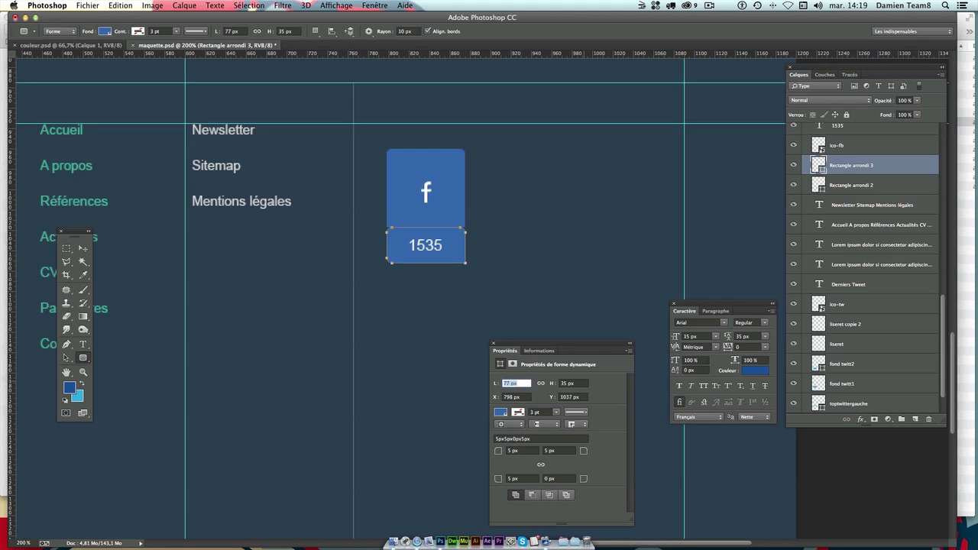
- Square the strip's top-right and top-left corners to 0 px
click(560, 451)
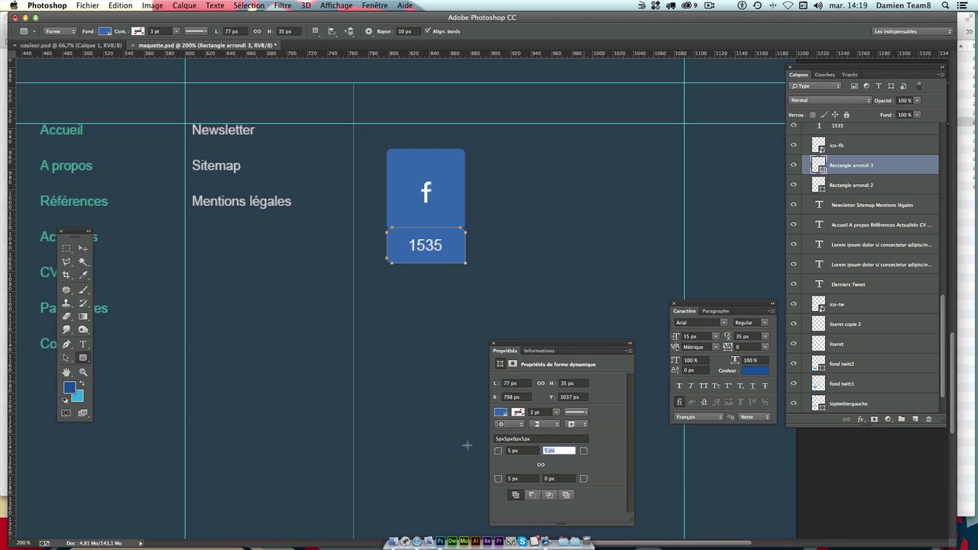
text(0)
key(Tab)
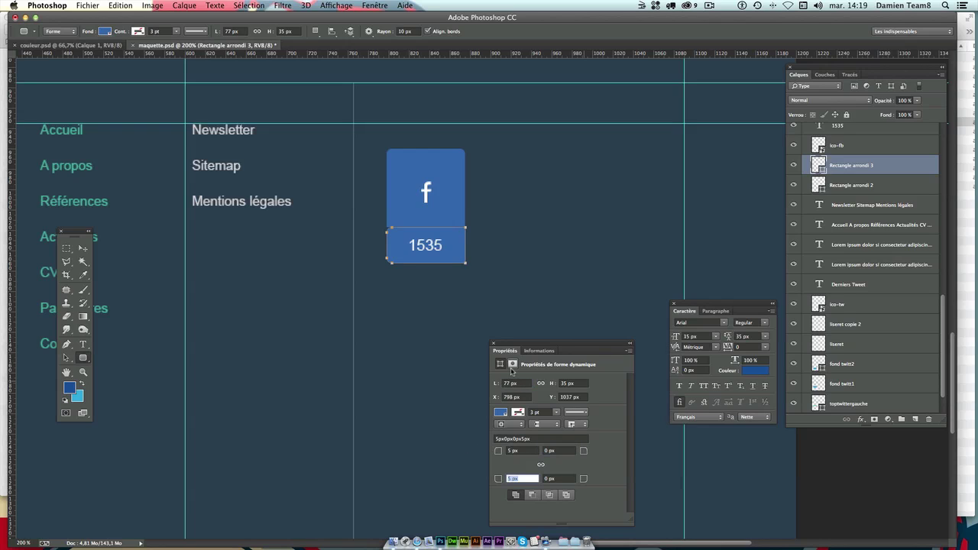
click(525, 450)
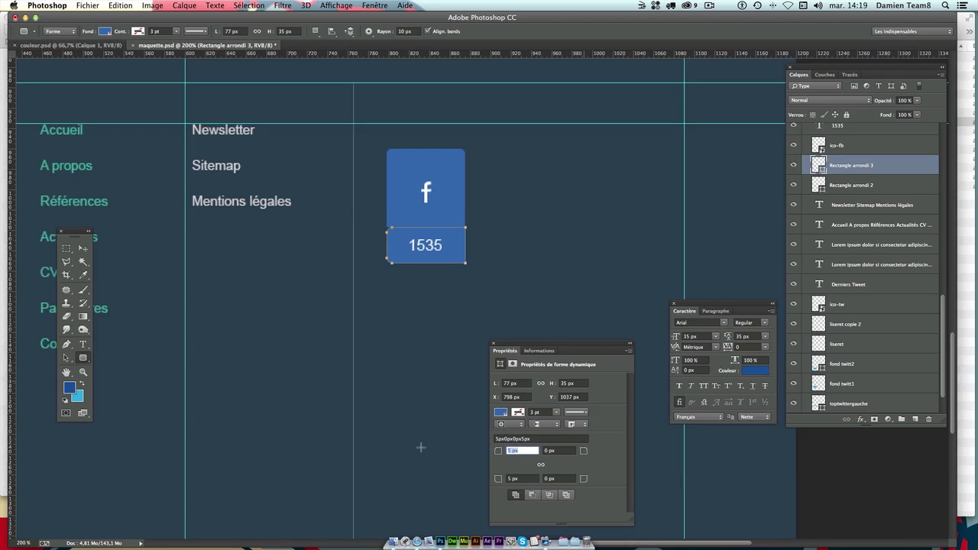
text(0)
key(Tab)
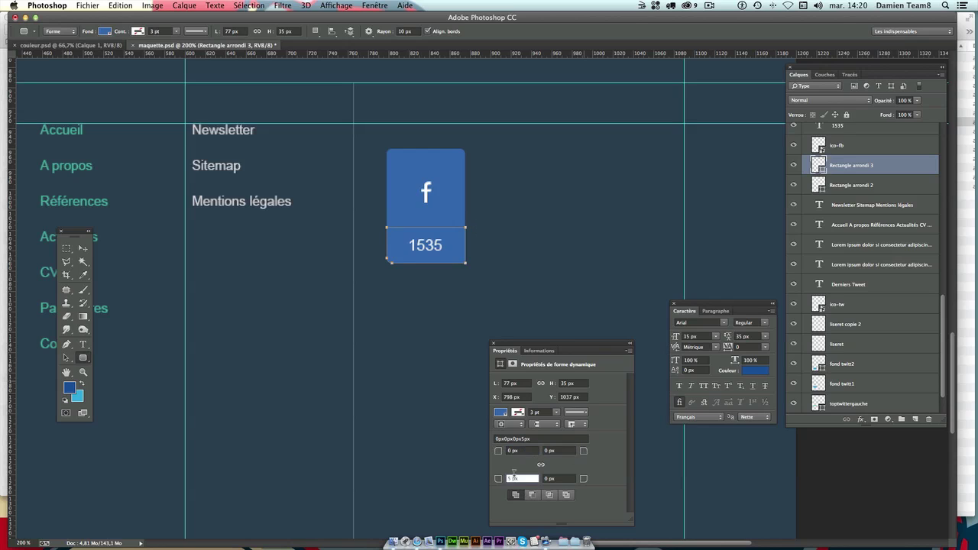
key(Tab)
- Fill the new strip with the darker blue swatch
click(83, 249)
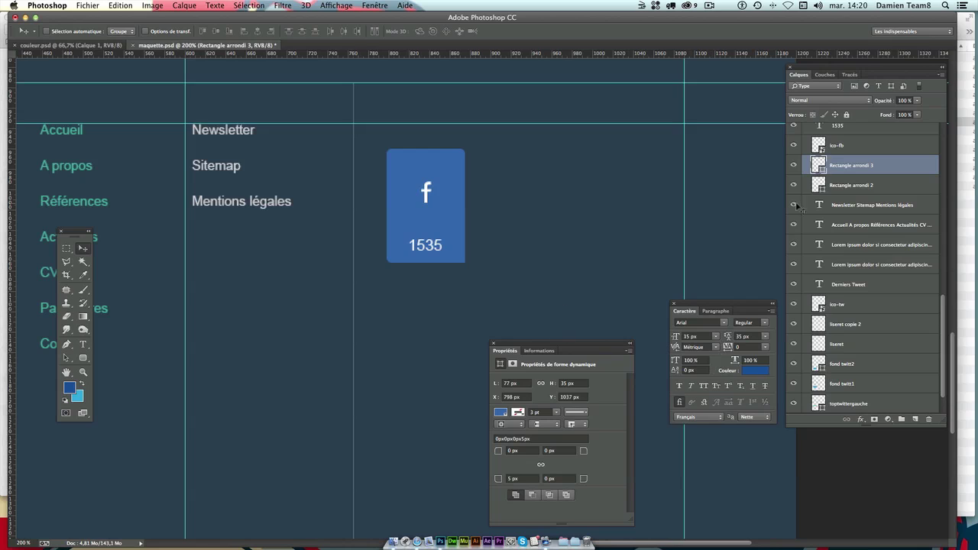
click(506, 413)
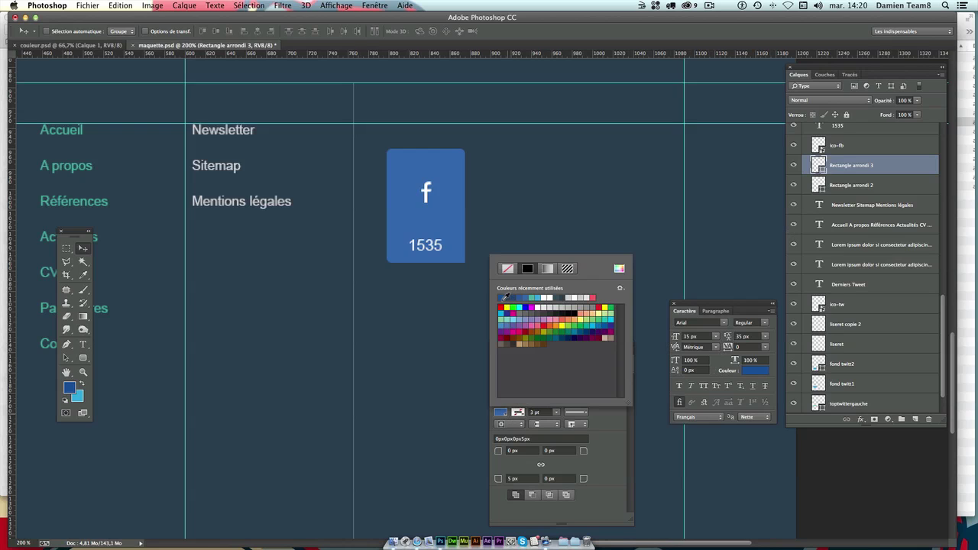
click(505, 297)
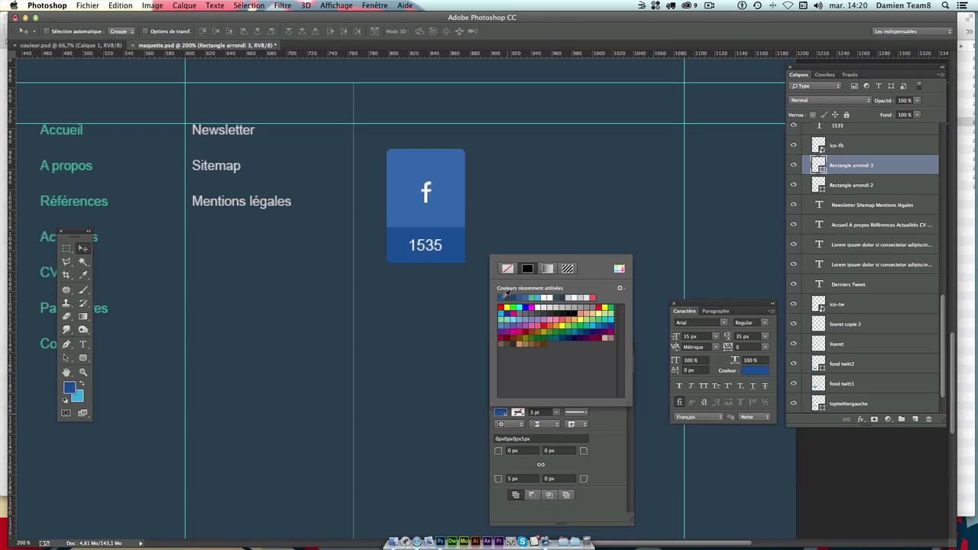
key(Return)
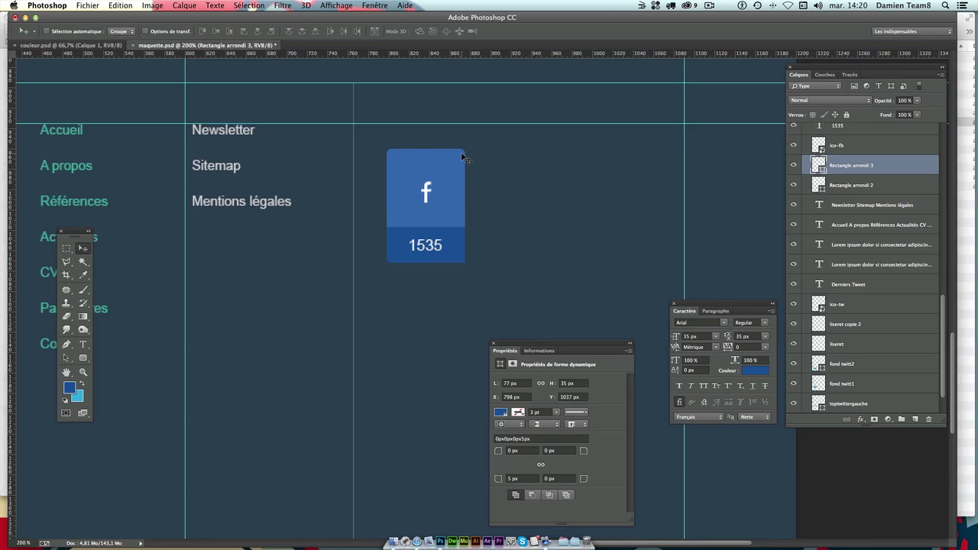
- Rasterize the Rectangle arrondi 2 layer behind the Facebook tile
click(462, 158)
right_click(463, 195)
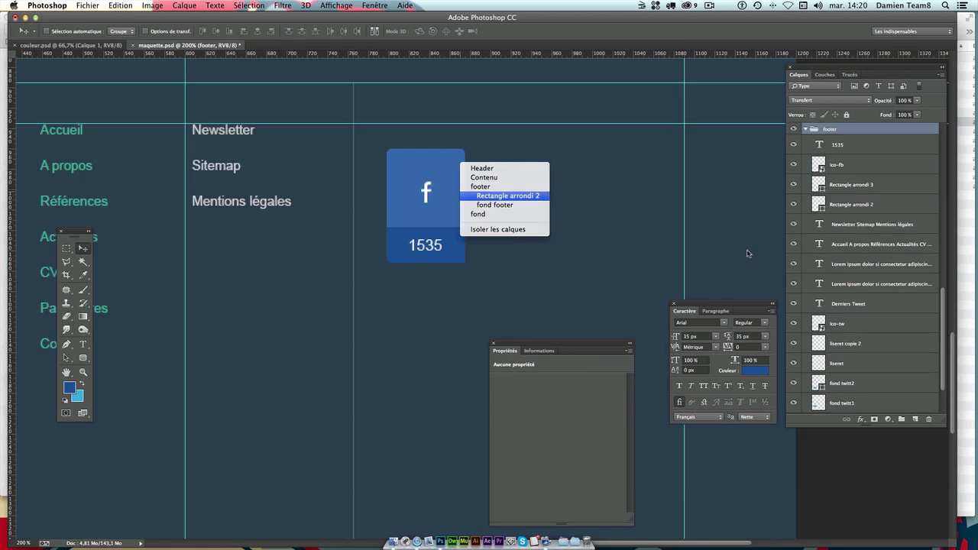
key(Return)
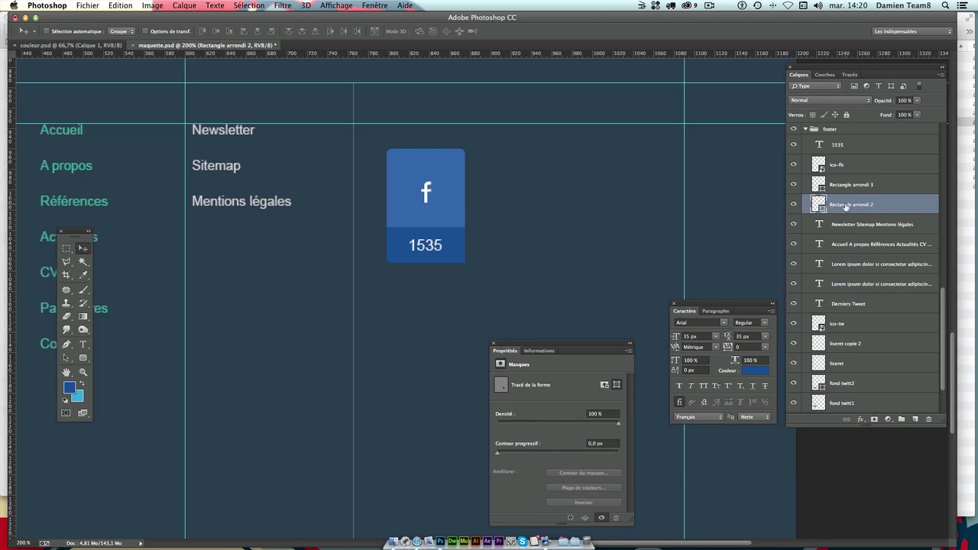
right_click(862, 208)
click(866, 208)
right_click(868, 209)
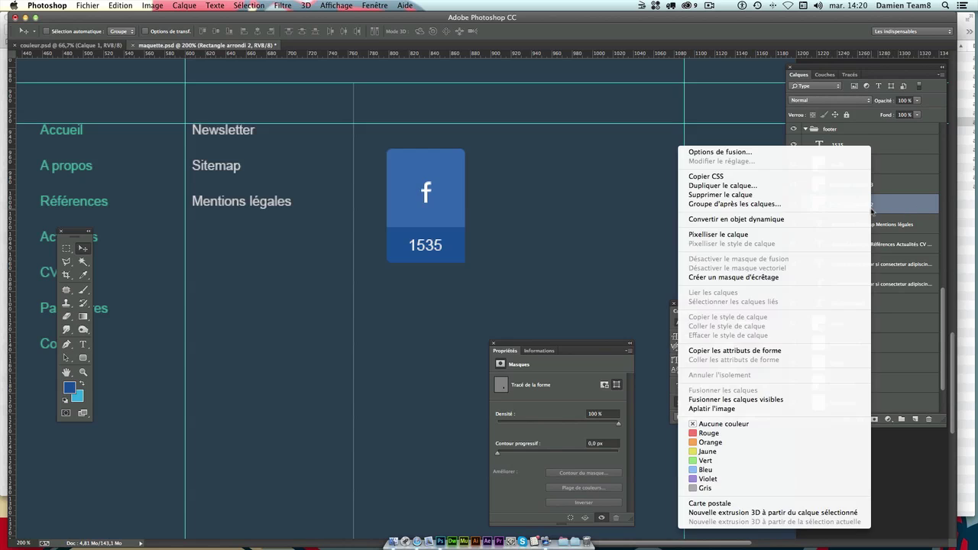
click(870, 208)
right_click(870, 209)
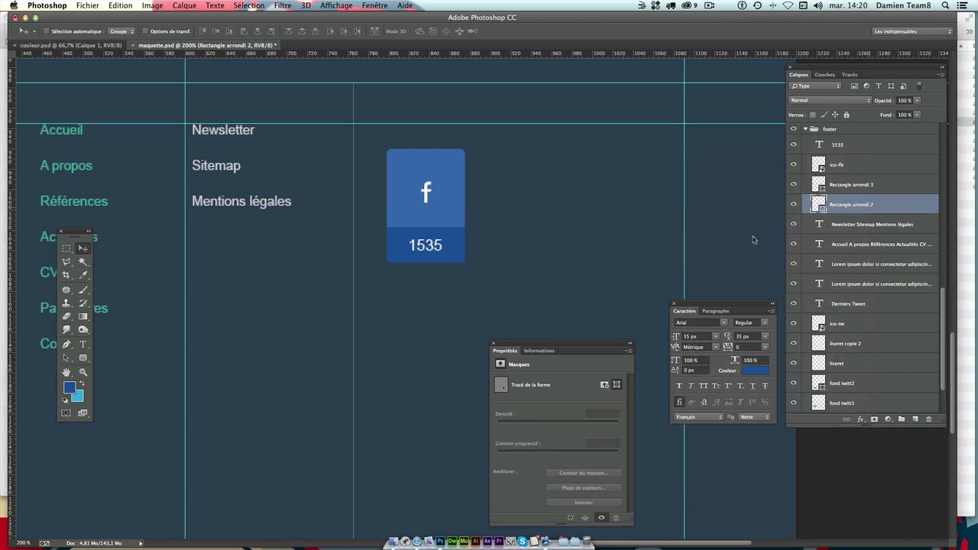
click(755, 235)
key(alt+shift+bracketright)
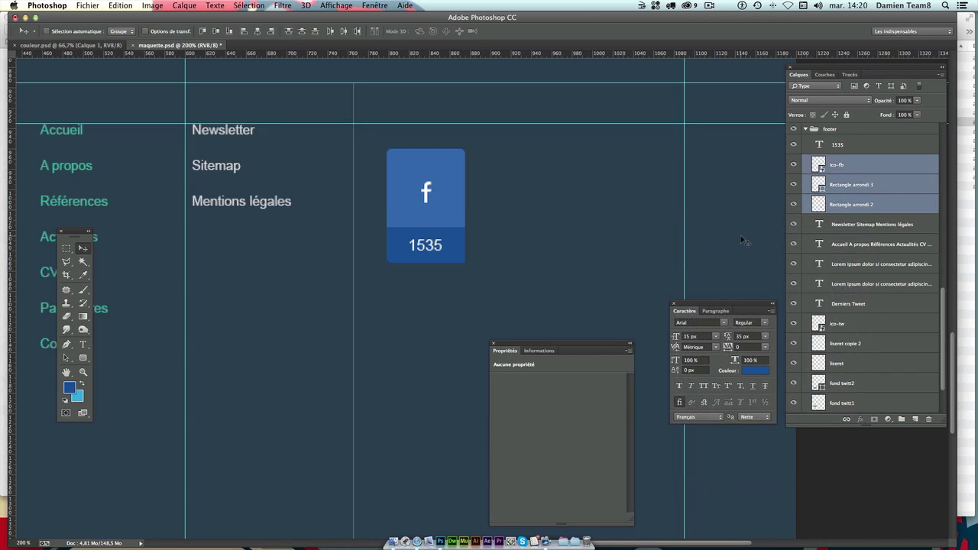
click(876, 207)
- Delete the tile's rounded top-right corner using a rectangular marquee selection
key(super+plus)
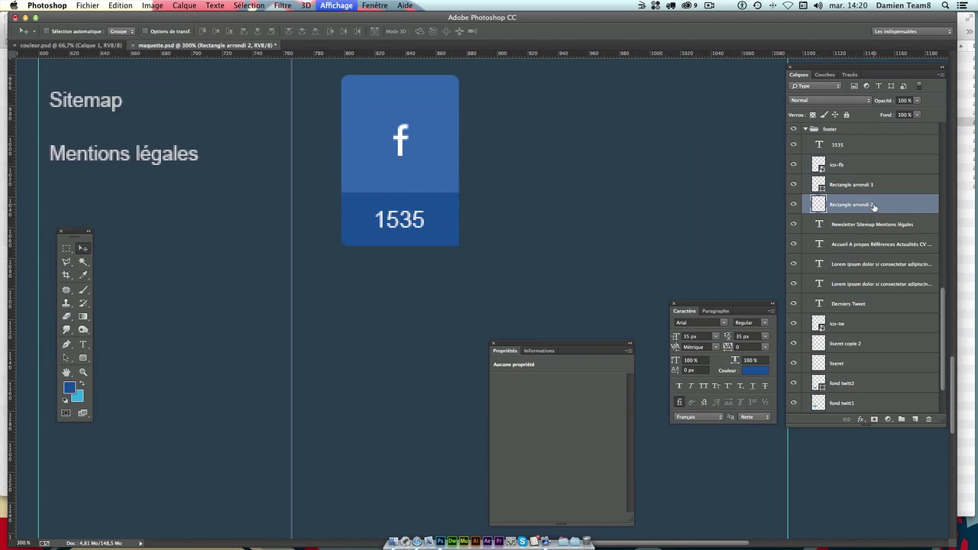
key(super+plus)
scroll(570, 151, up, 2)
scroll(505, 256, up, 3)
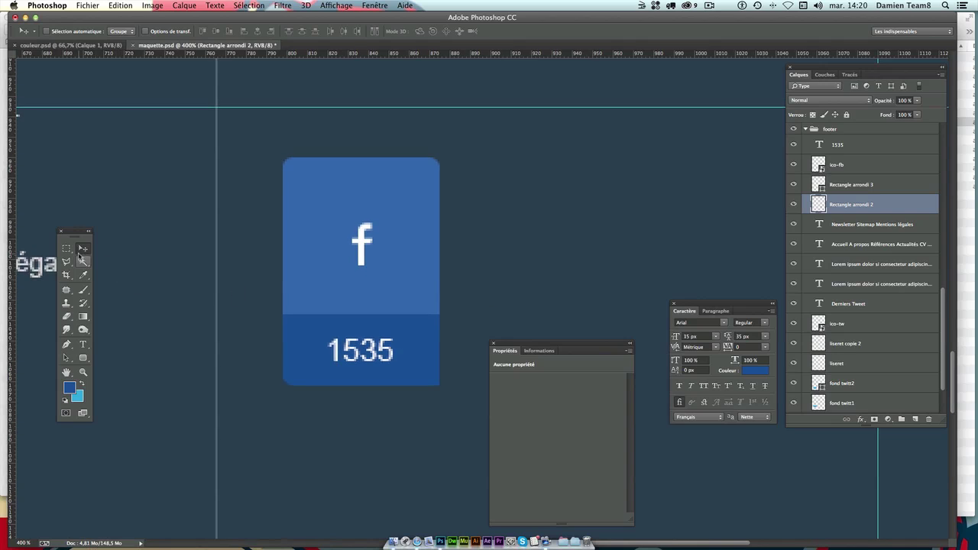
click(67, 249)
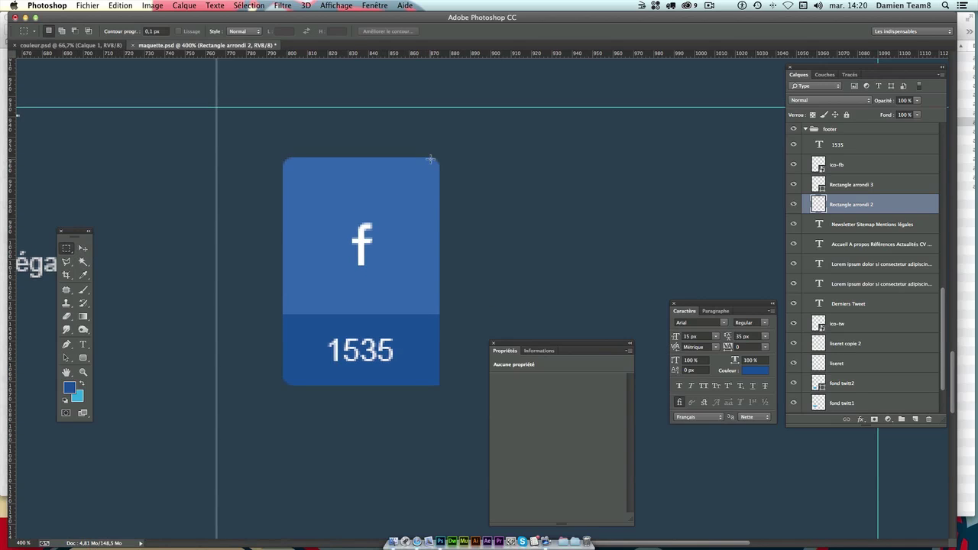
drag(426, 158, 439, 176)
key(Delete)
- Fill the squared corner with the tile's eyedropped blue and deselect
click(81, 384)
click(69, 388)
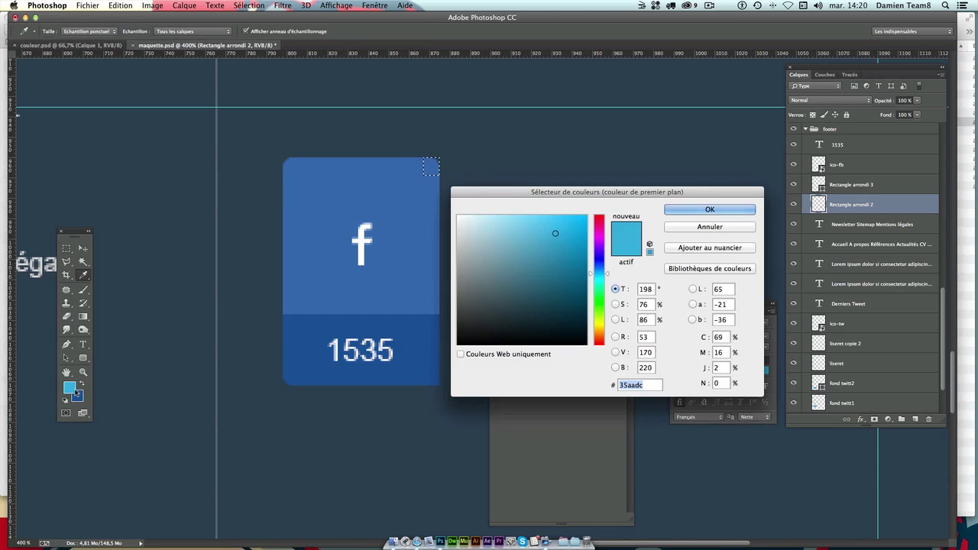
click(347, 227)
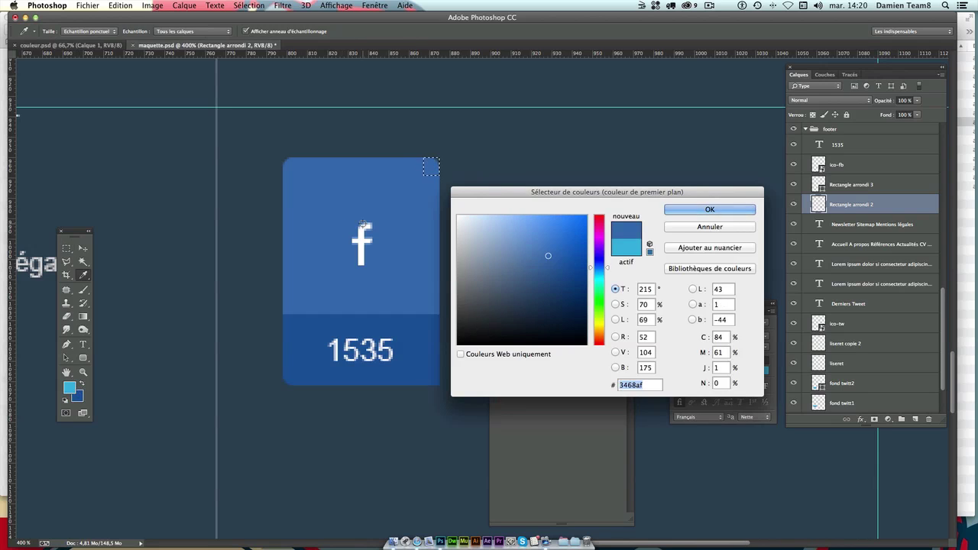
key(Escape)
click(81, 384)
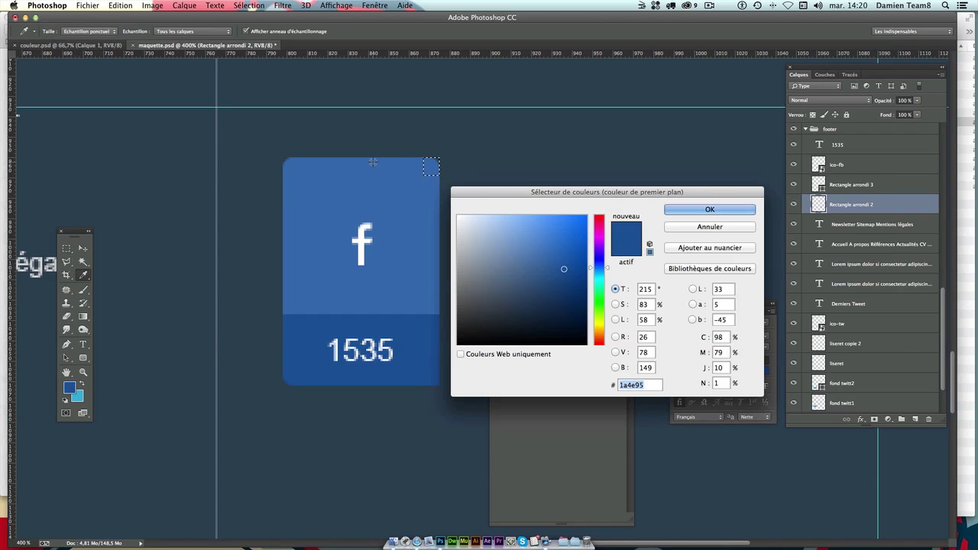
key(Return)
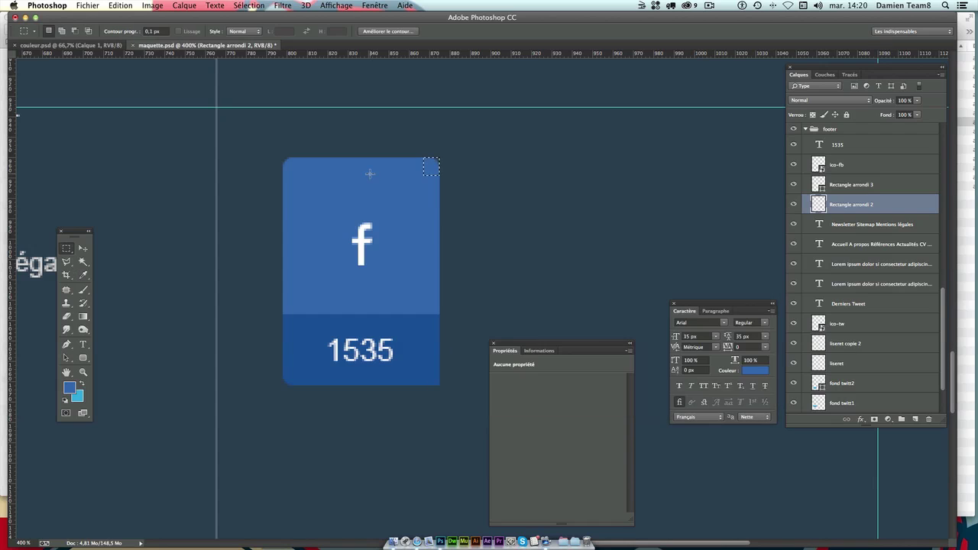
key(shift+F5)
key(Return)
key(ctrl+d)
click(83, 249)
- Create a new layer named FOND TWI above the ico-fb layer
key(ctrl+minus)
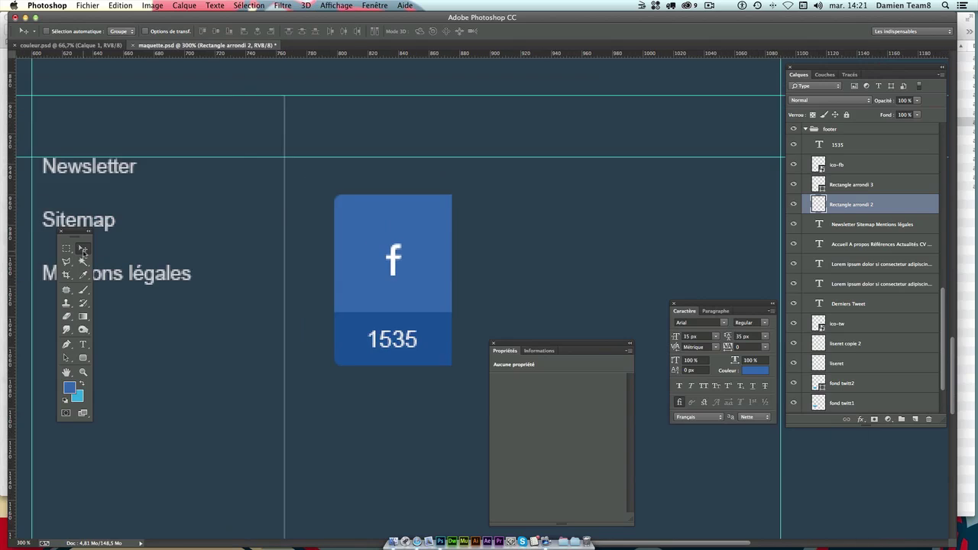
key(ctrl+minus)
click(876, 164)
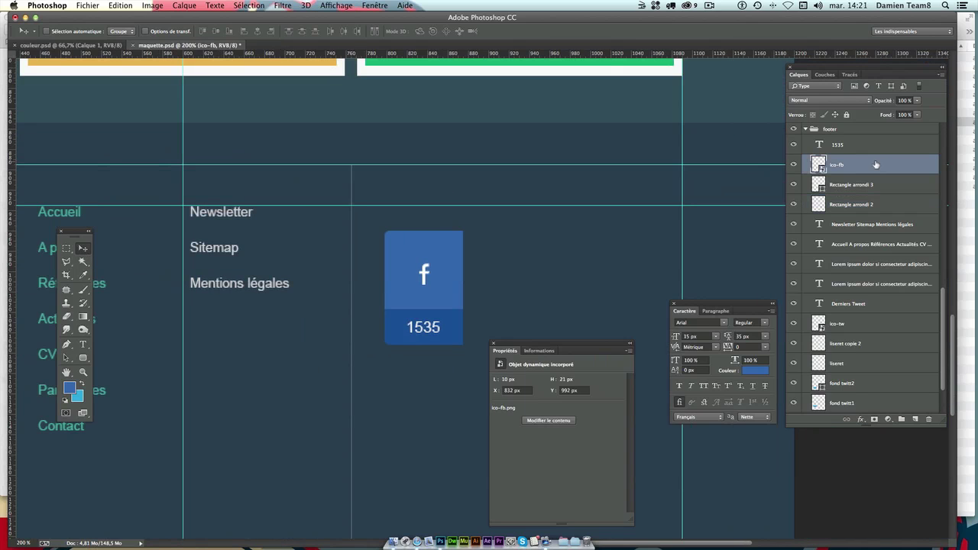
key(ctrl+alt+shift+n)
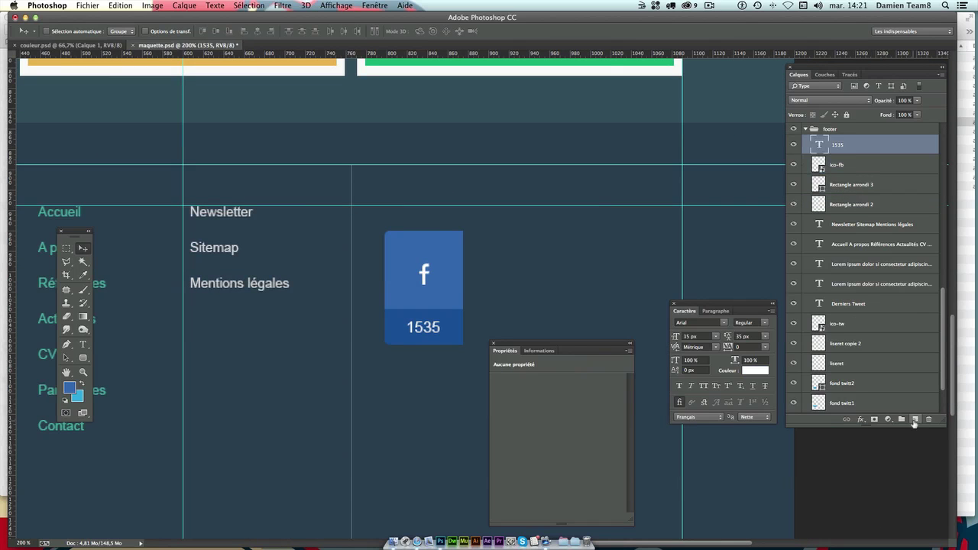
key(h)
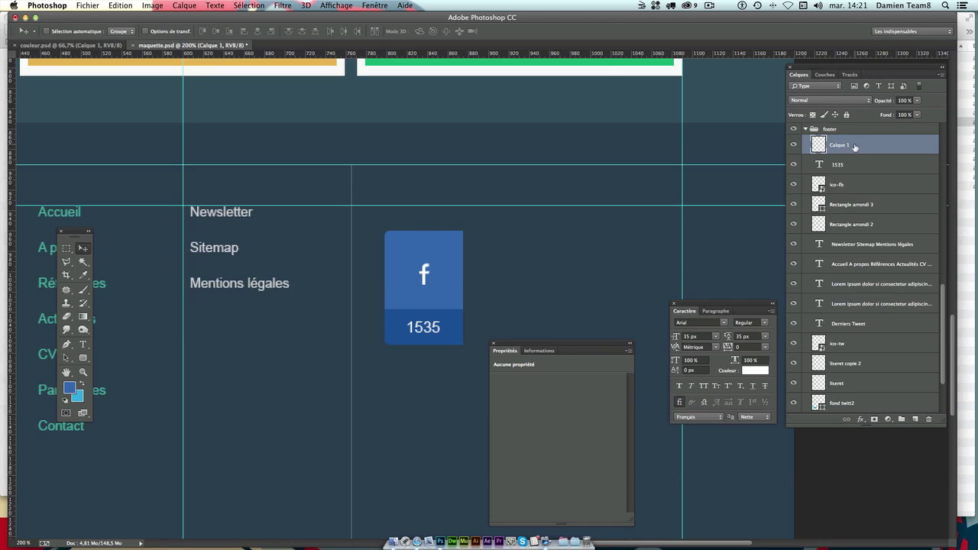
double_click(845, 146)
key(Escape)
double_click(844, 145)
key(BackSpace)
key(Return)
- Fill a light-blue square to the right of the Facebook tile
click(67, 248)
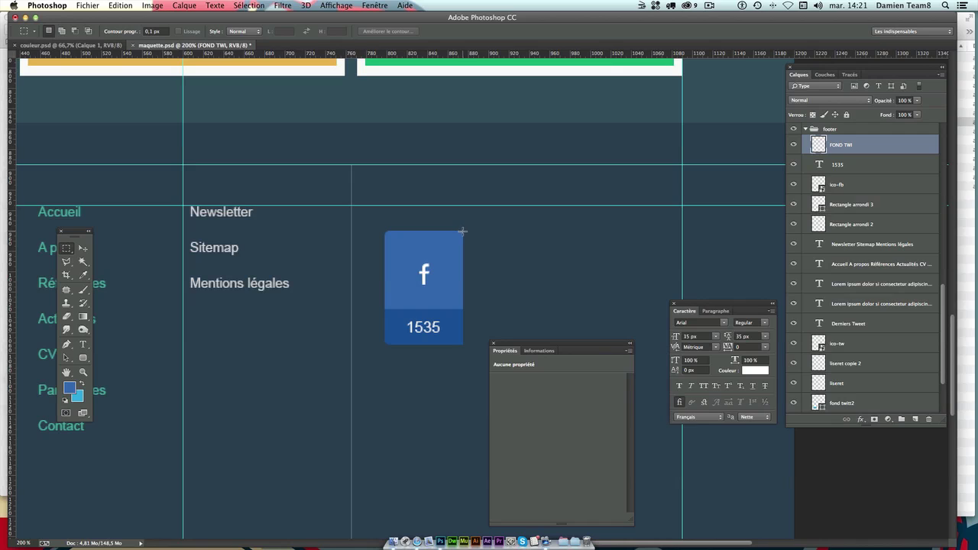
drag(463, 231, 515, 262)
click(481, 265)
mouse_move(464, 231)
mouse_down()
mouse_move(515, 309)
mouse_move(541, 309)
mouse_up()
key(super+BackSpace)
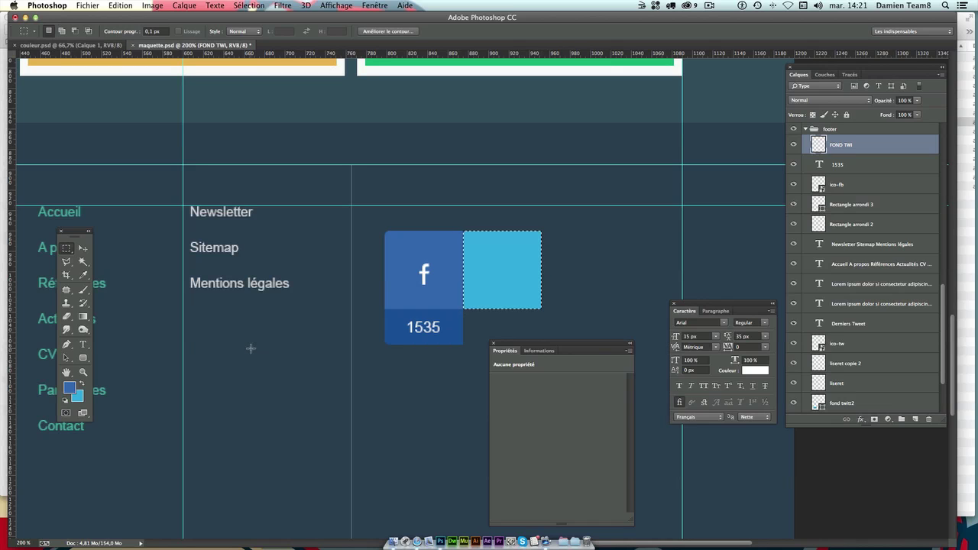
key(super+d)
- Duplicate the square below itself and scale the copy to 35 px tall
scroll(196, 283, left, 5)
scroll(196, 283, down, 1)
scroll(260, 207, right, 3)
scroll(178, 224, right, 8)
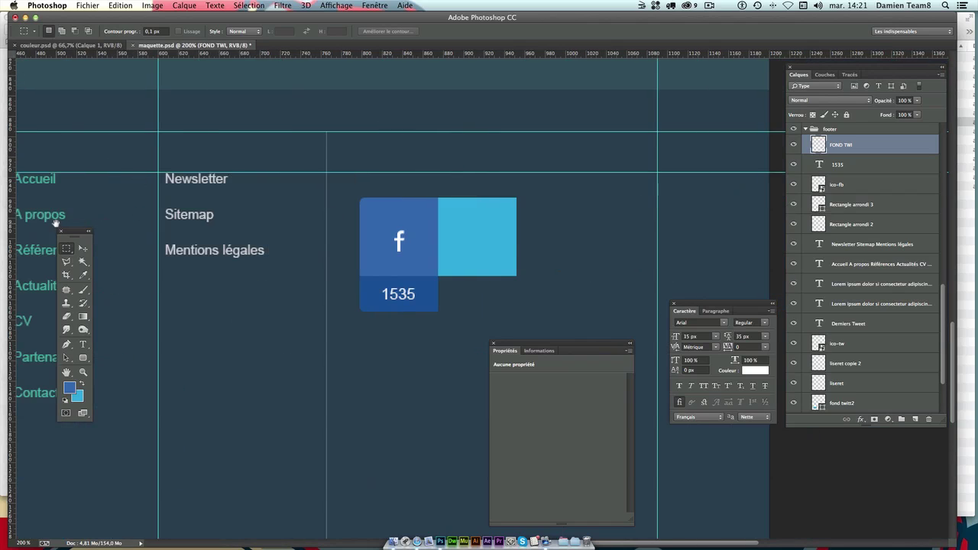
scroll(56, 223, right, 2)
key(v)
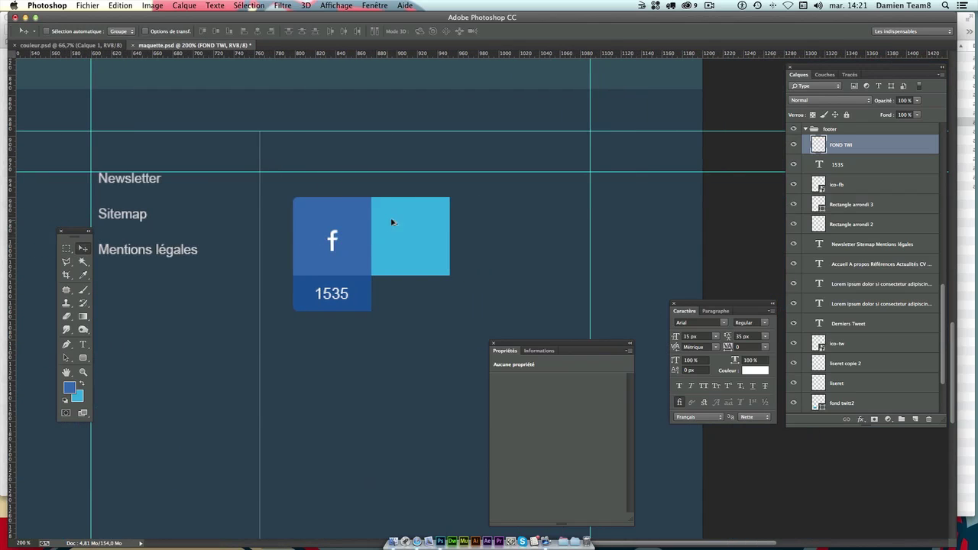
drag(395, 239, 394, 295)
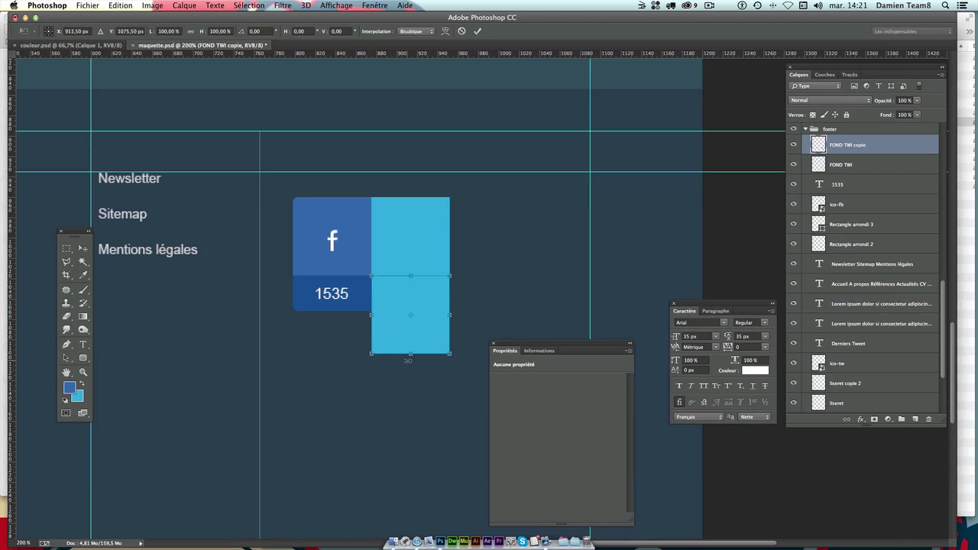
drag(411, 354, 416, 314)
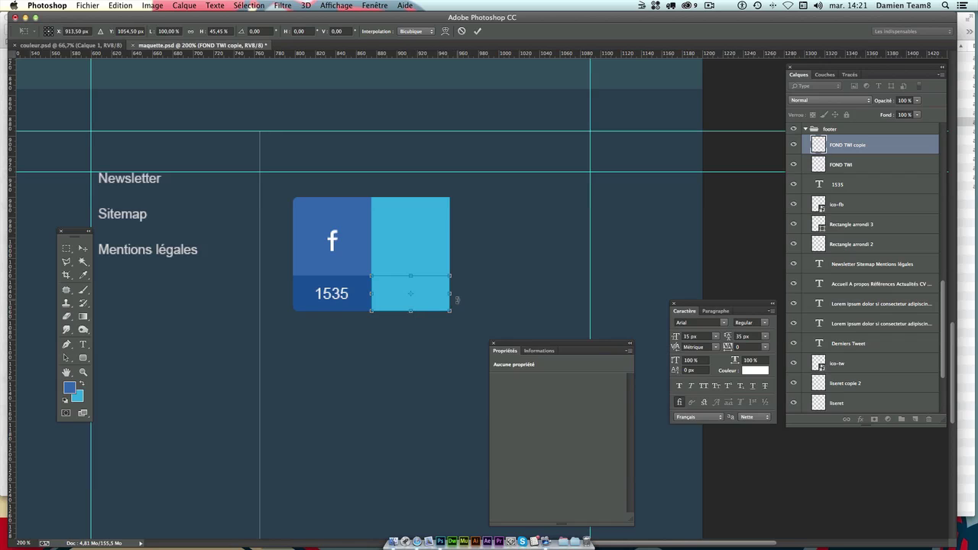
key(Return)
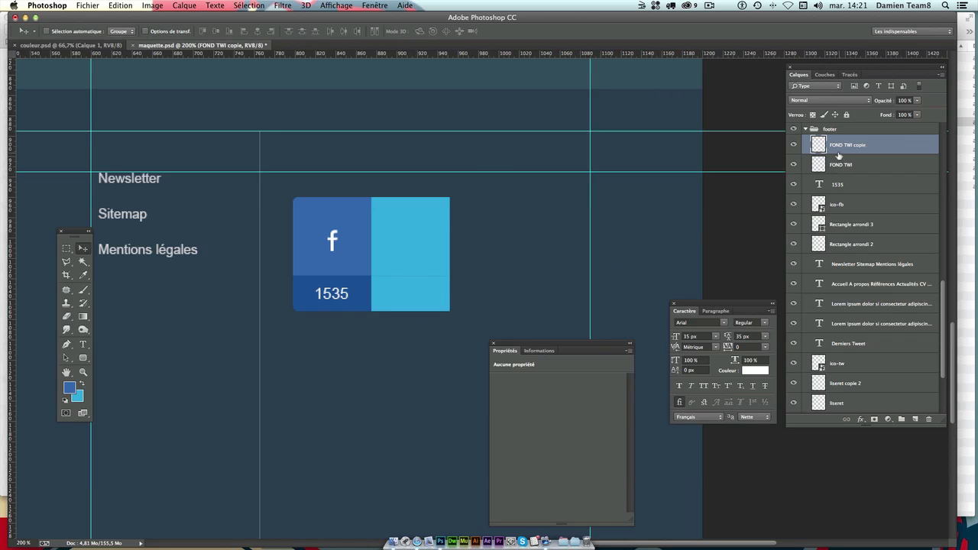
- Fill the FOND TWI copie band with a darker blue from the Color Picker
super+click(818, 145)
click(68, 389)
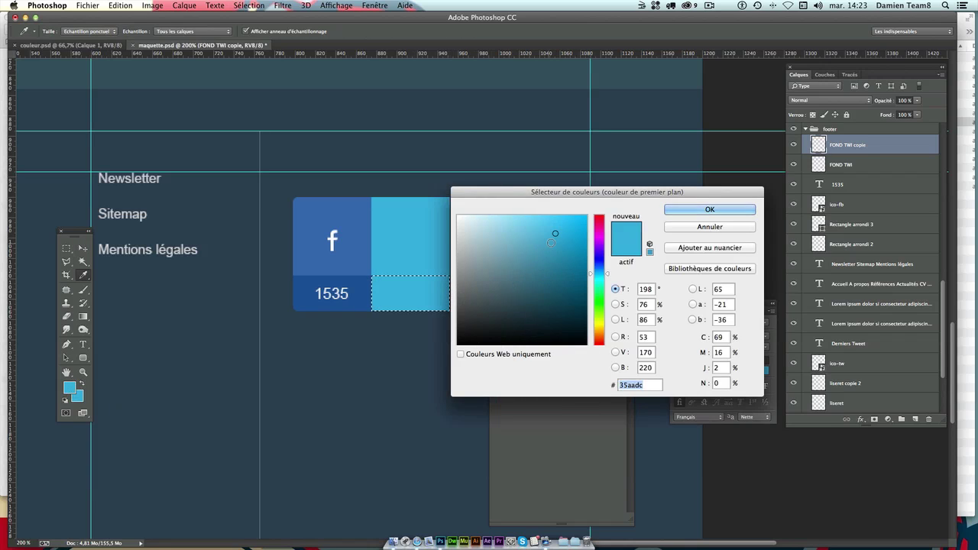
drag(552, 242, 556, 247)
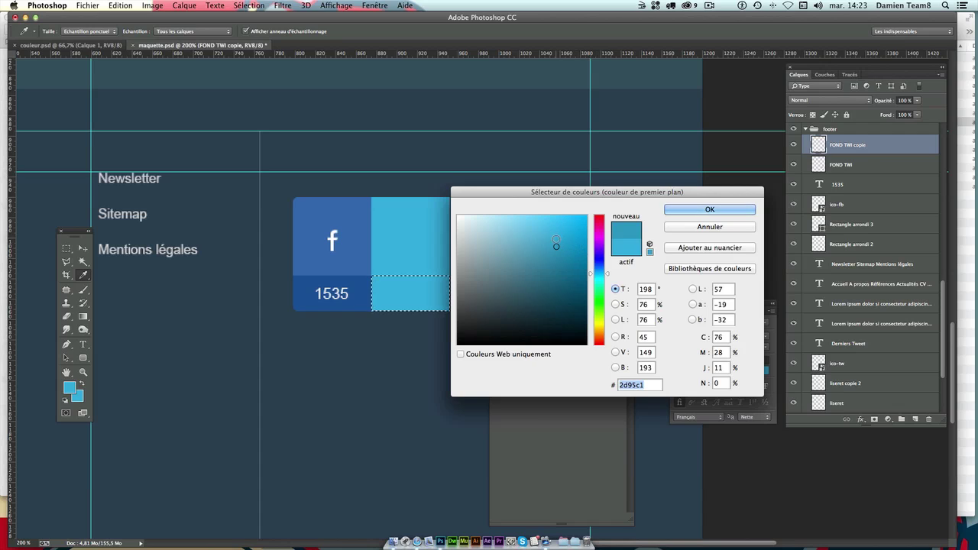
click(694, 214)
key(alt+BackSpace)
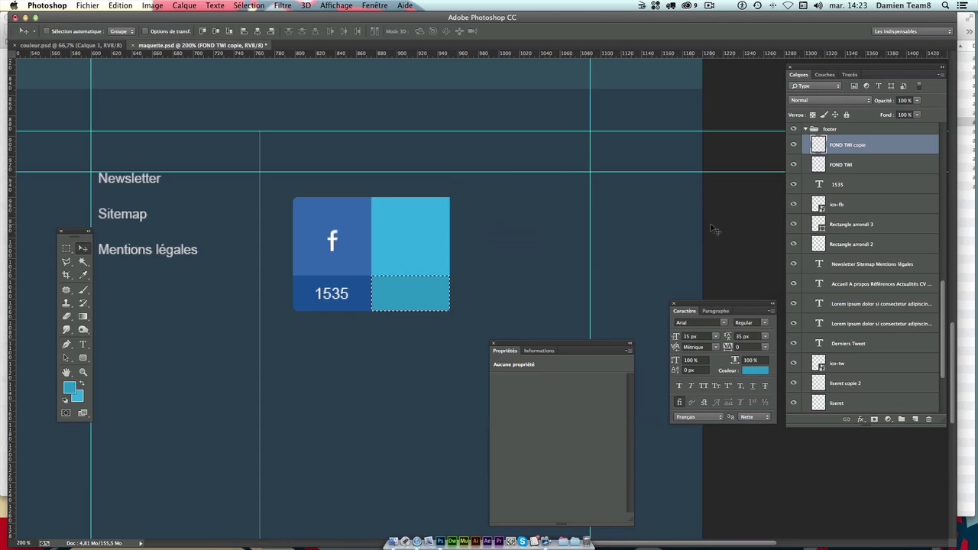
key(ctrl+d)
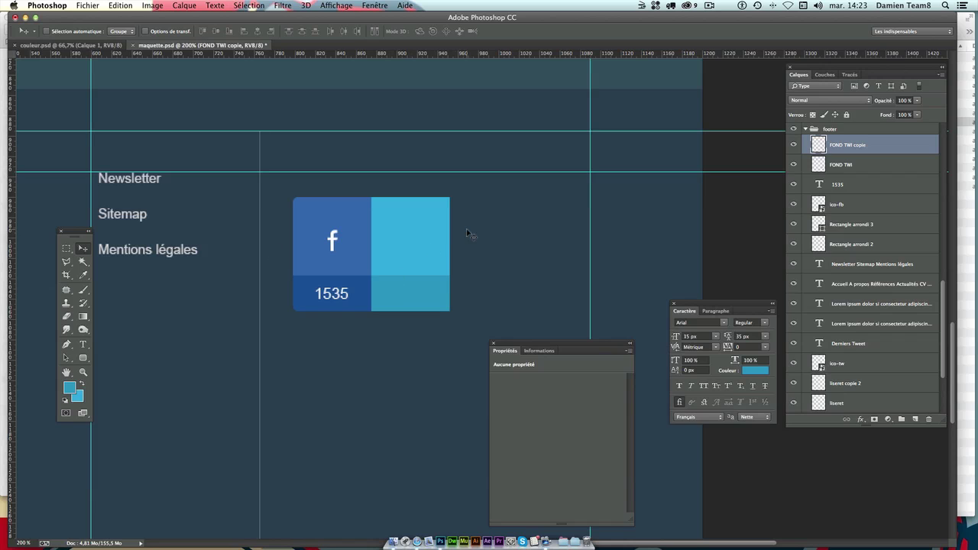
- Refill the band with the adjusted blue #2b8eb9 via Edit > Fill and deselect
key(ctrl+z)
click(68, 388)
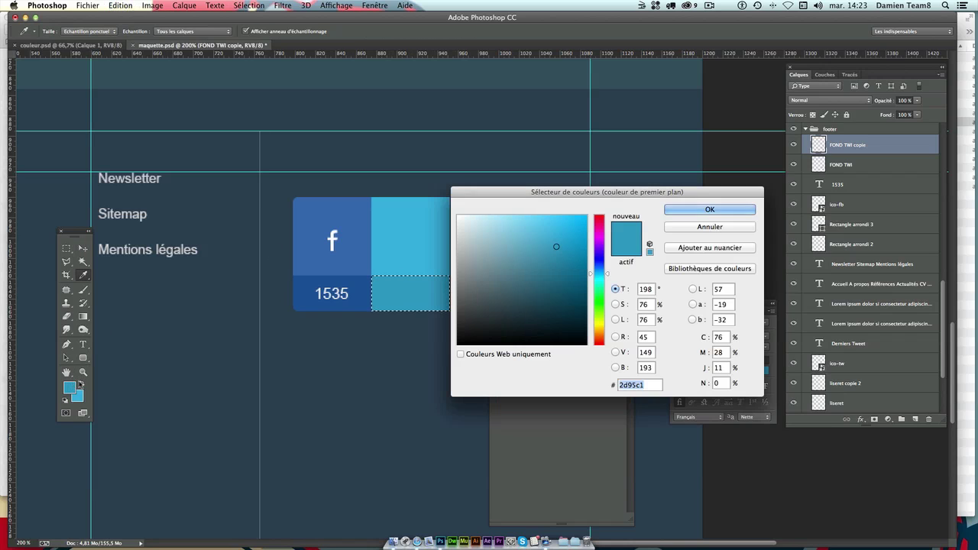
click(557, 251)
click(710, 209)
key(v)
key(shift+F5)
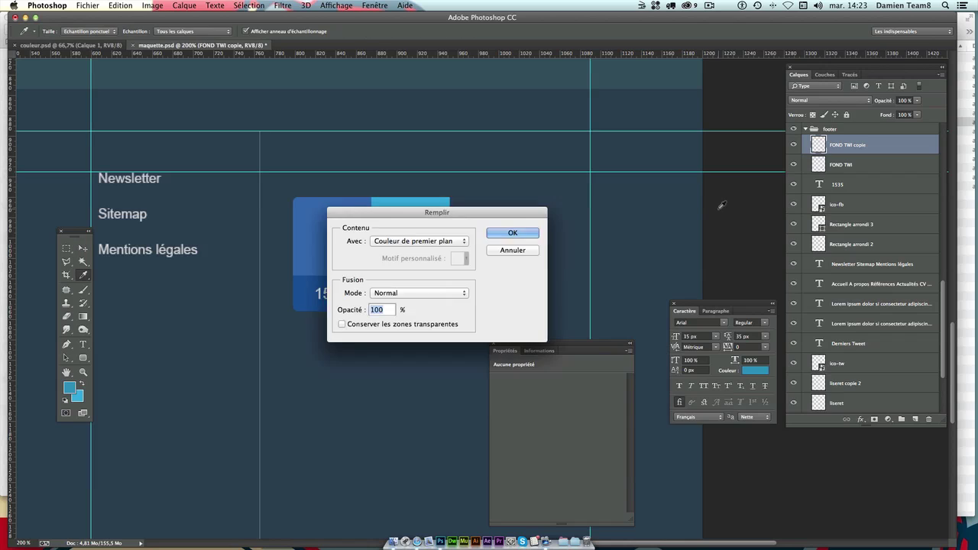
key(Return)
key(ctrl+d)
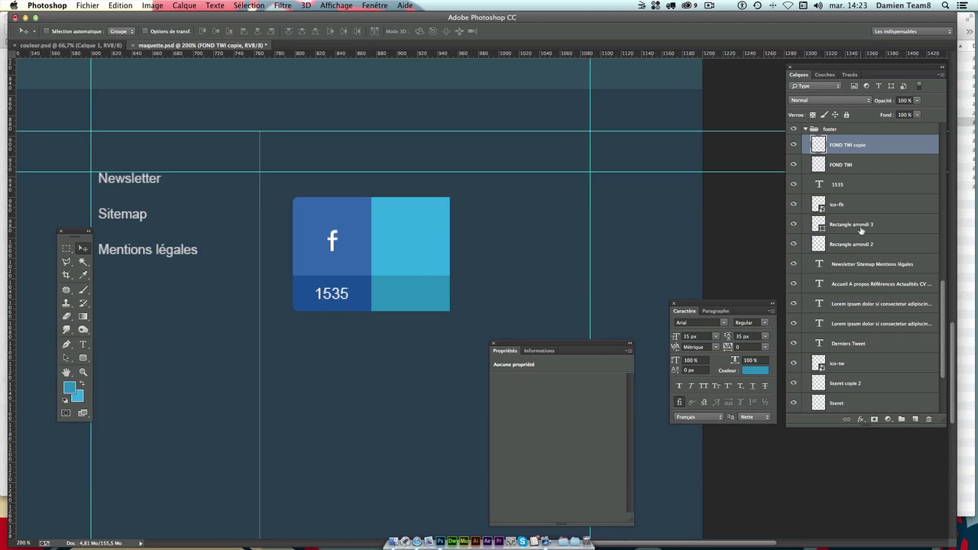
- Duplicate the ico-tw bird and centre the copy on the light-blue Twitter tile
click(844, 366)
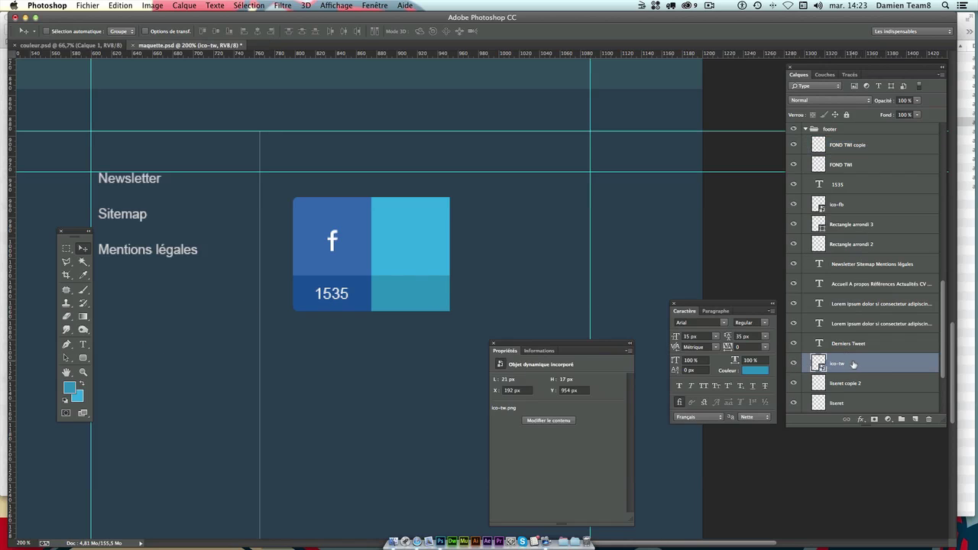
drag(857, 365, 902, 403)
mouse_move(864, 346)
mouse_down()
mouse_move(859, 145)
mouse_move(854, 175)
mouse_up()
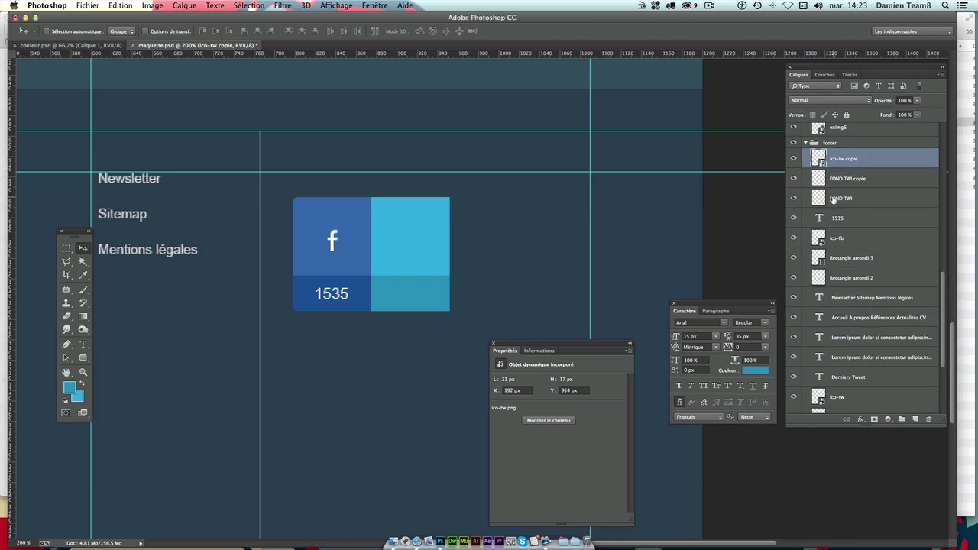
key(ctrl+minus)
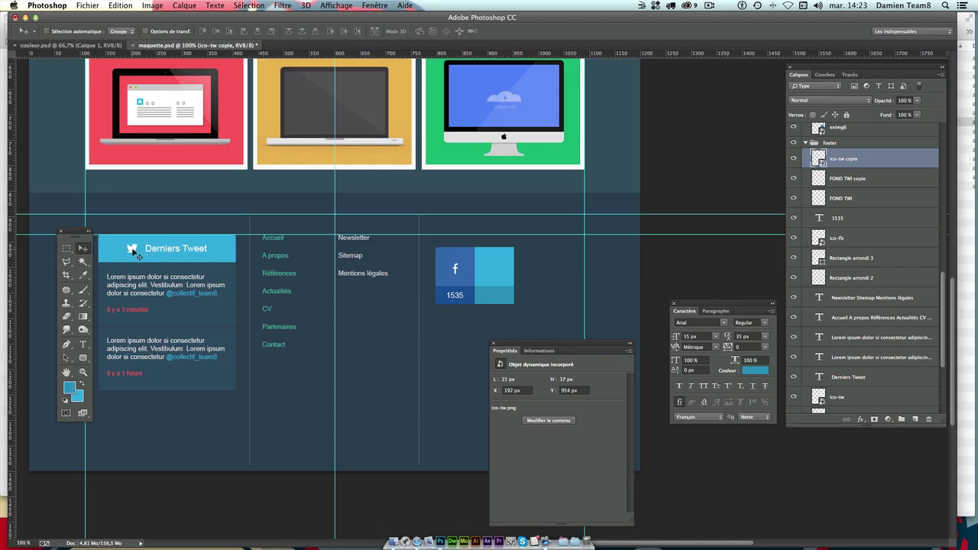
drag(137, 256, 483, 261)
key(ctrl+plus)
key(ctrl+plus)
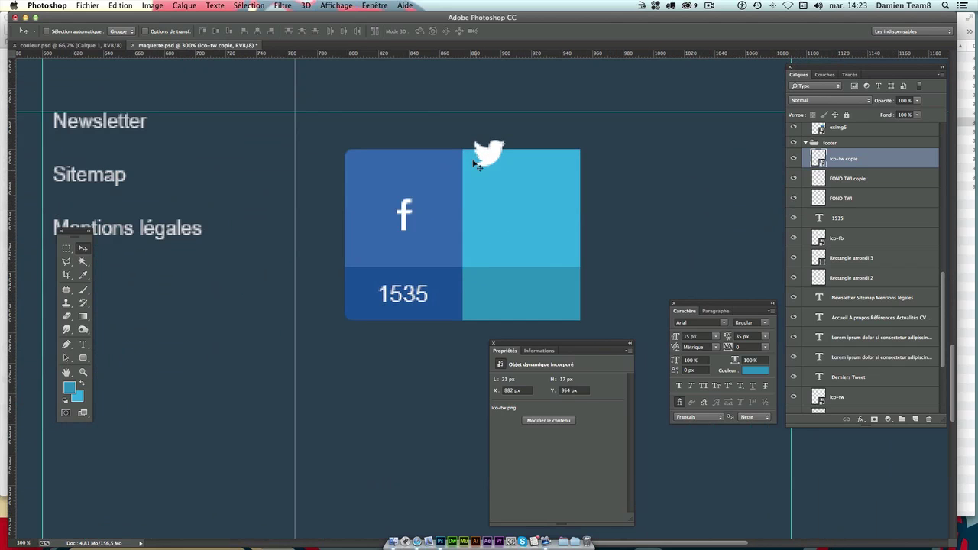
mouse_move(474, 162)
mouse_down()
mouse_move(418, 237)
mouse_move(541, 238)
mouse_up()
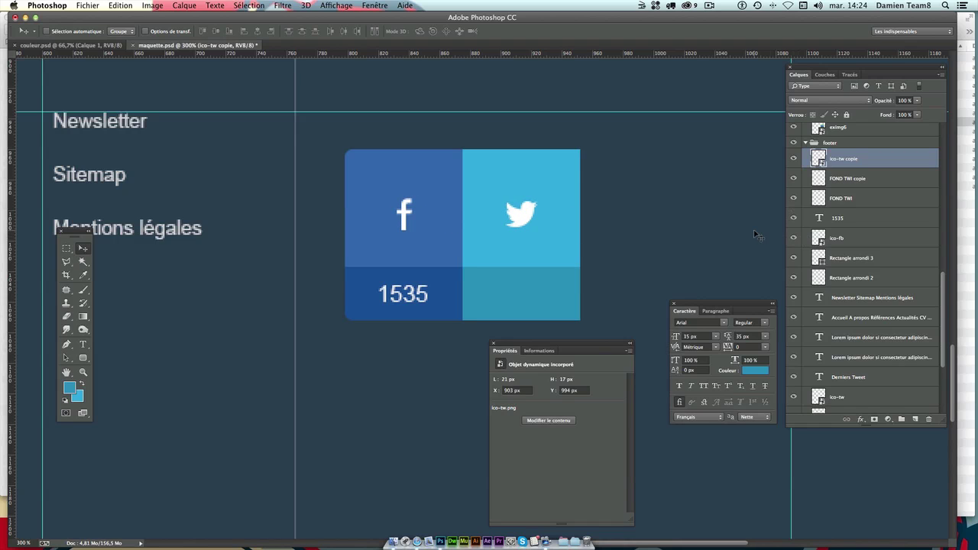
key(super+minus)
key(Right)
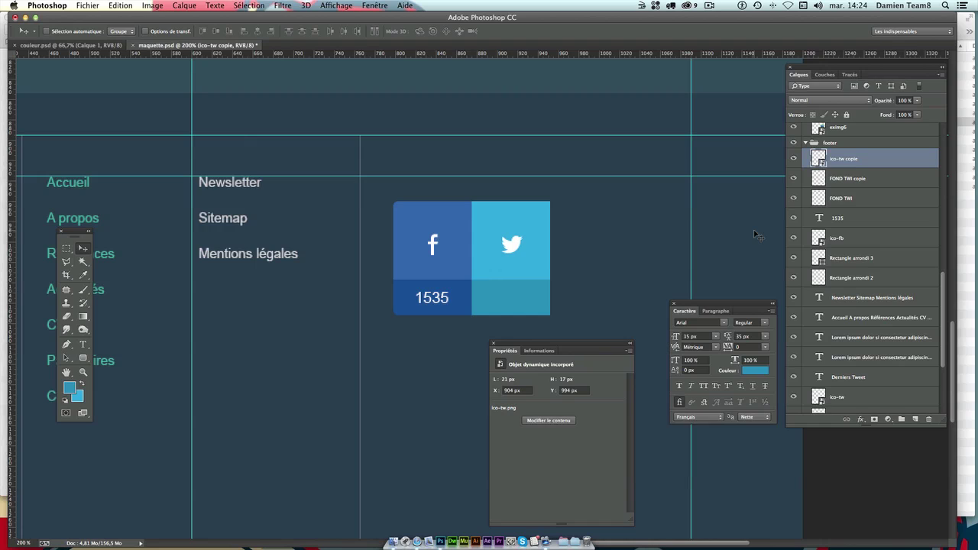
key(Left)
- Copy the 1535 count into the Twitter band, edit it to 535, and centre it
click(844, 221)
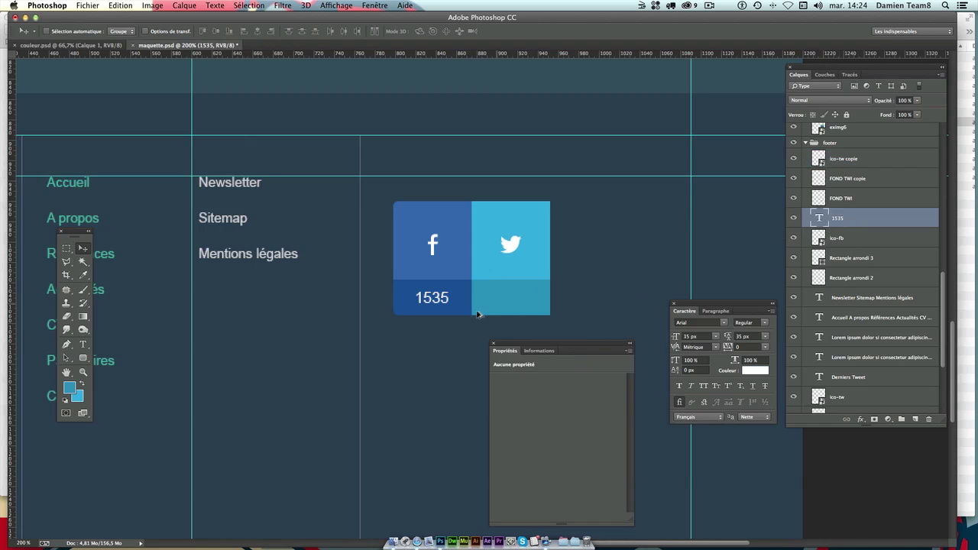
drag(432, 299, 554, 296)
drag(882, 221, 868, 165)
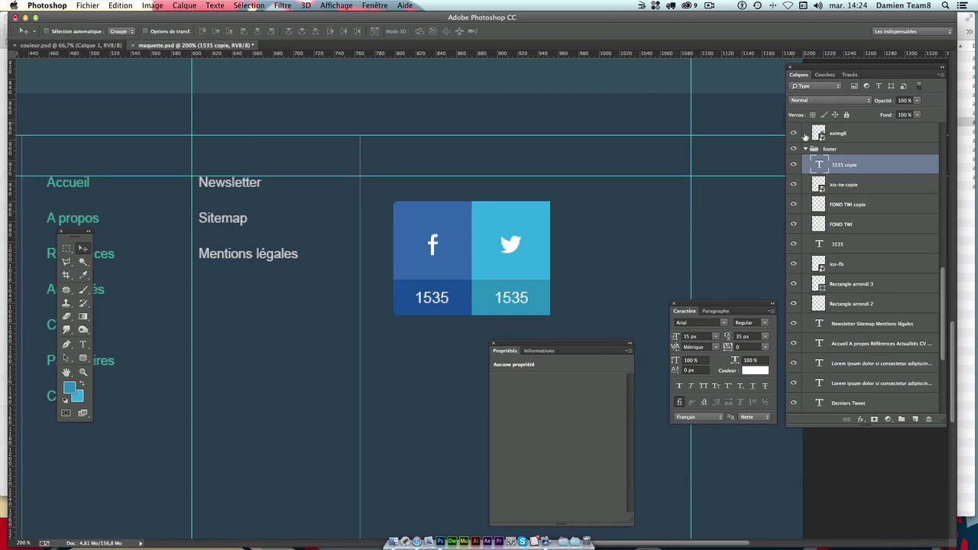
double_click(817, 162)
drag(504, 297, 482, 295)
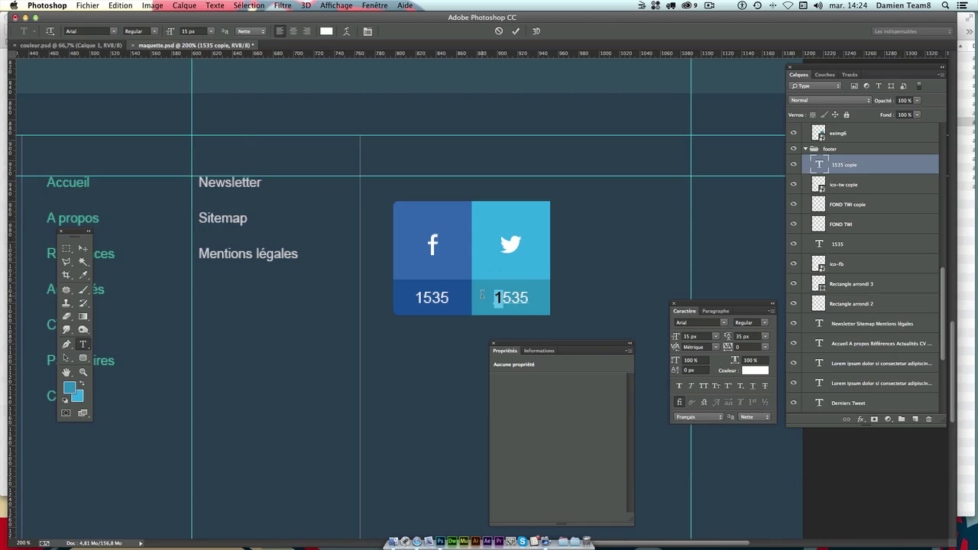
key(BackSpace)
click(83, 249)
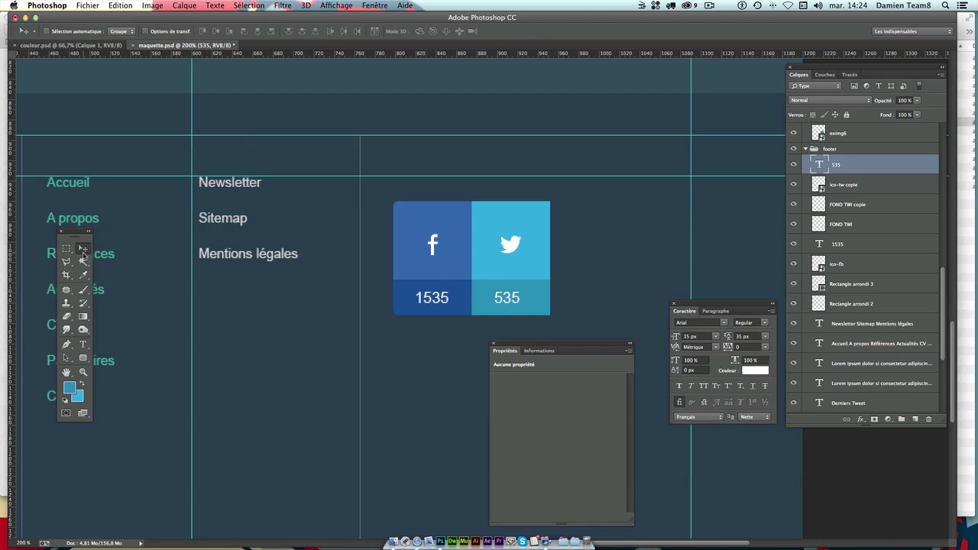
key(Right)
key(Right)
key(Right)
key(Right)
key(Right)
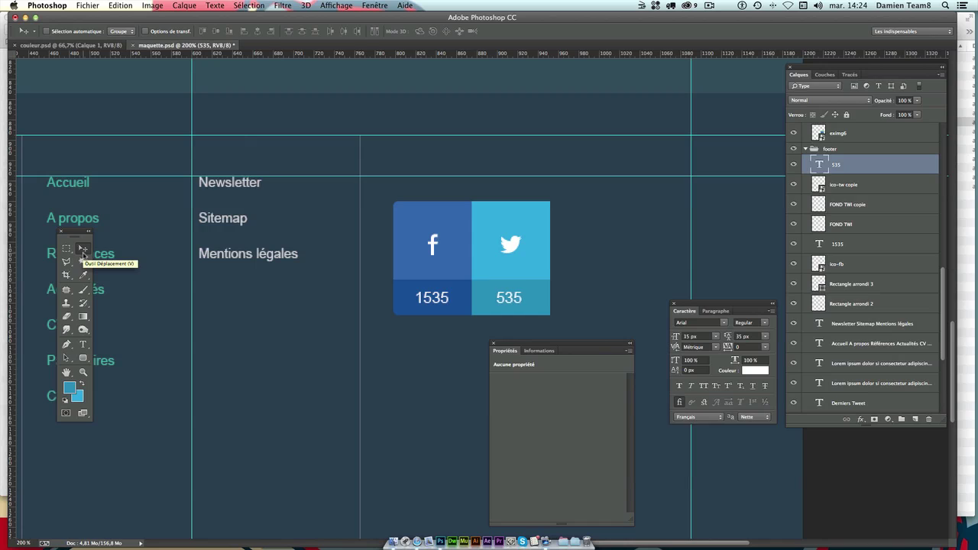
key(Right)
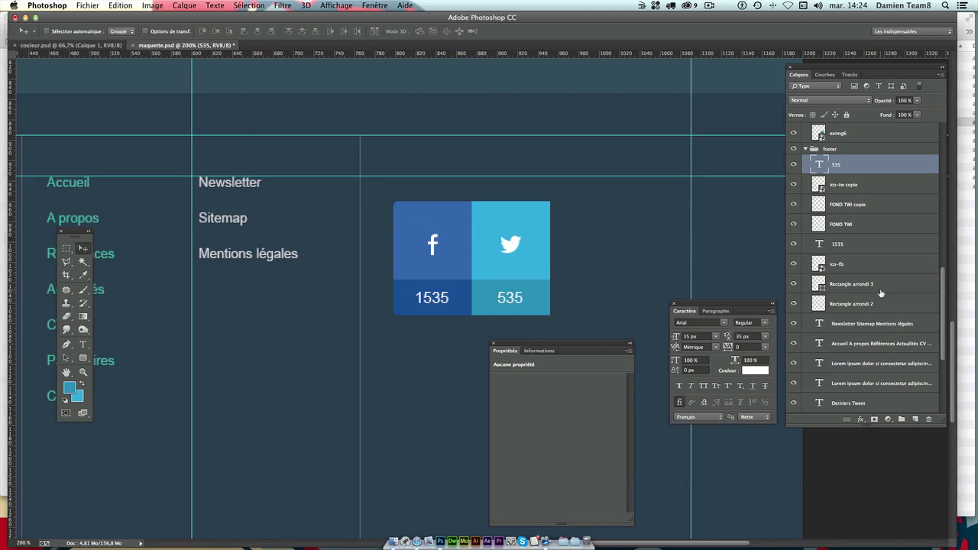
- Select both Facebook tile shape layers, Rectangle arrondi 2 and 3
scroll(882, 292, down, 2)
scroll(850, 298, down, 2)
scroll(863, 268, up, 1)
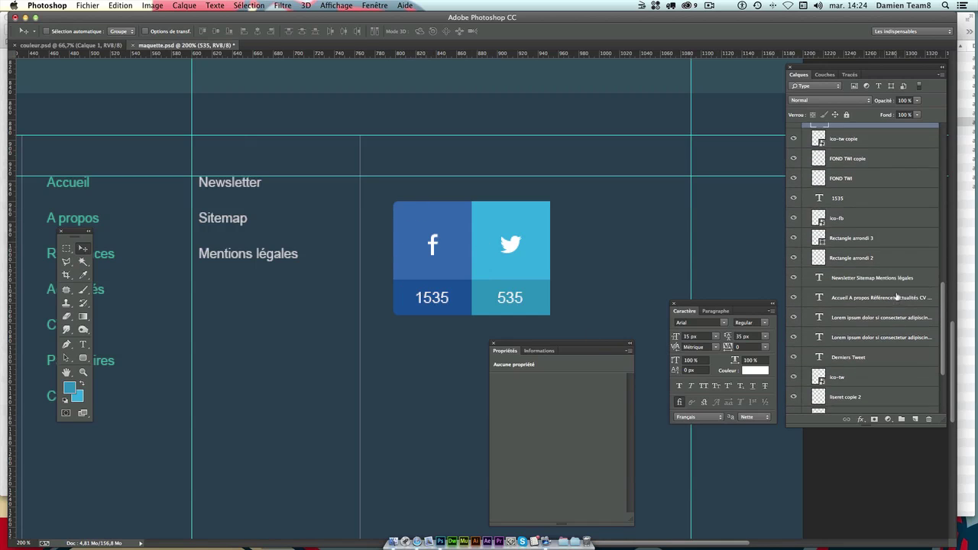
scroll(872, 245, up, 1)
click(879, 237)
click(794, 253)
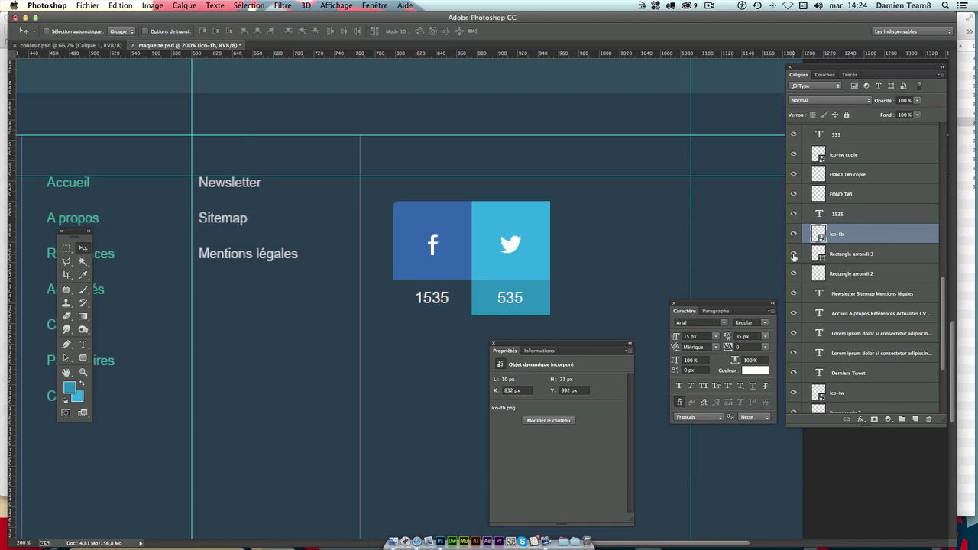
click(856, 258)
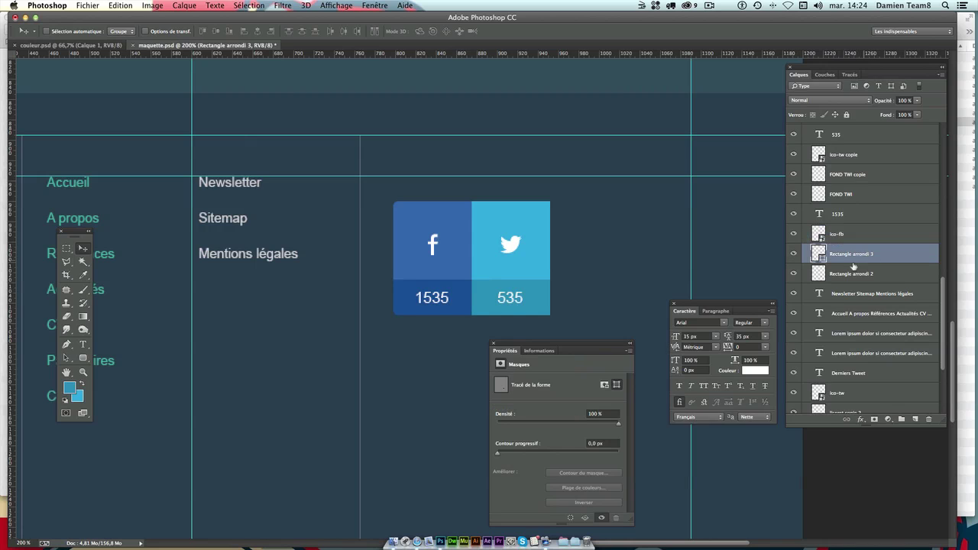
click(794, 253)
click(794, 272)
shift+click(828, 277)
- Duplicate the tile rightward, flip it horizontally, and butt it against the Twitter tile
drag(501, 259, 612, 263)
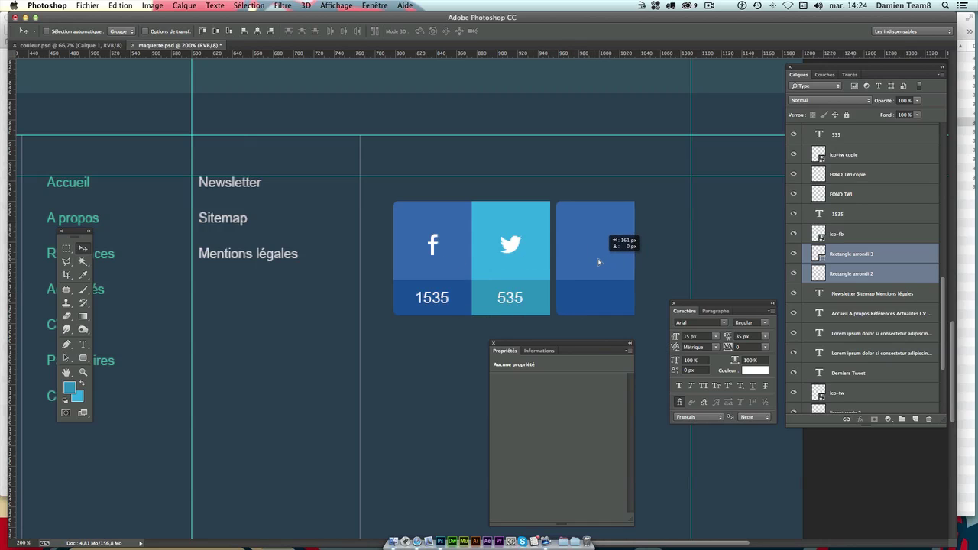
drag(611, 263, 610, 262)
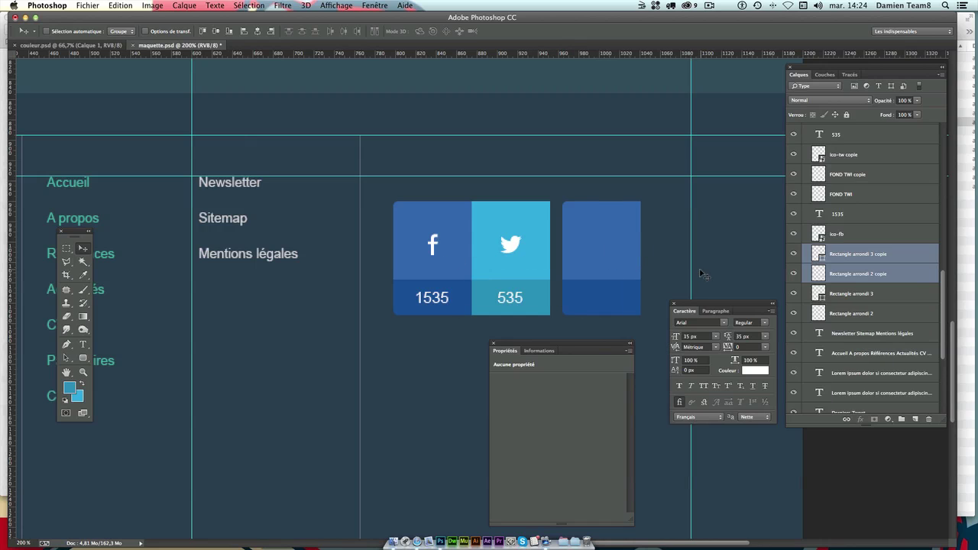
key(ctrl+t)
right_click(610, 261)
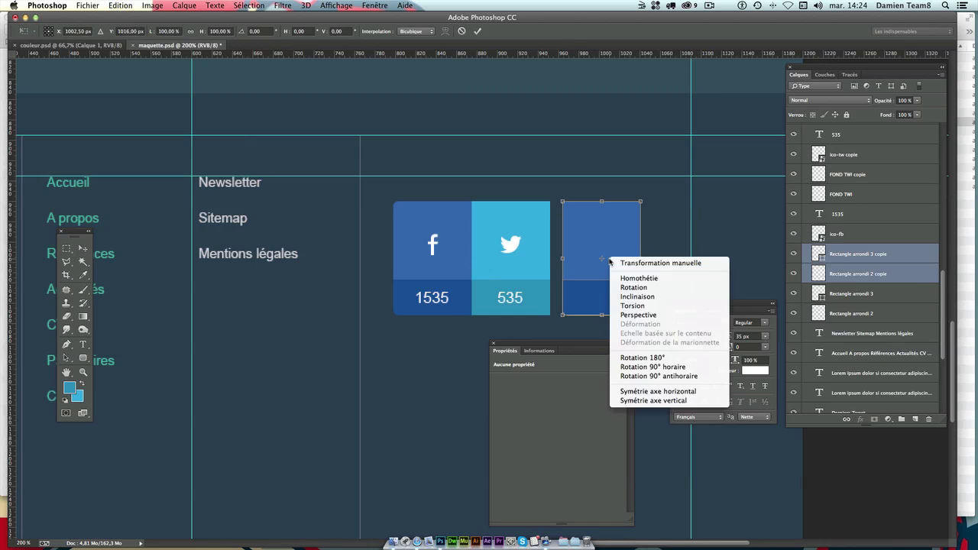
click(658, 391)
key(Return)
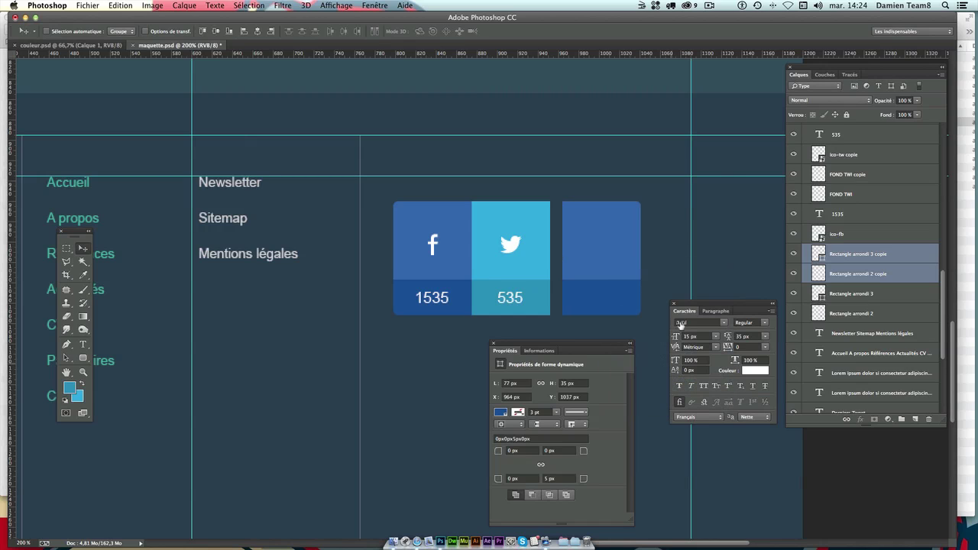
drag(597, 265, 584, 261)
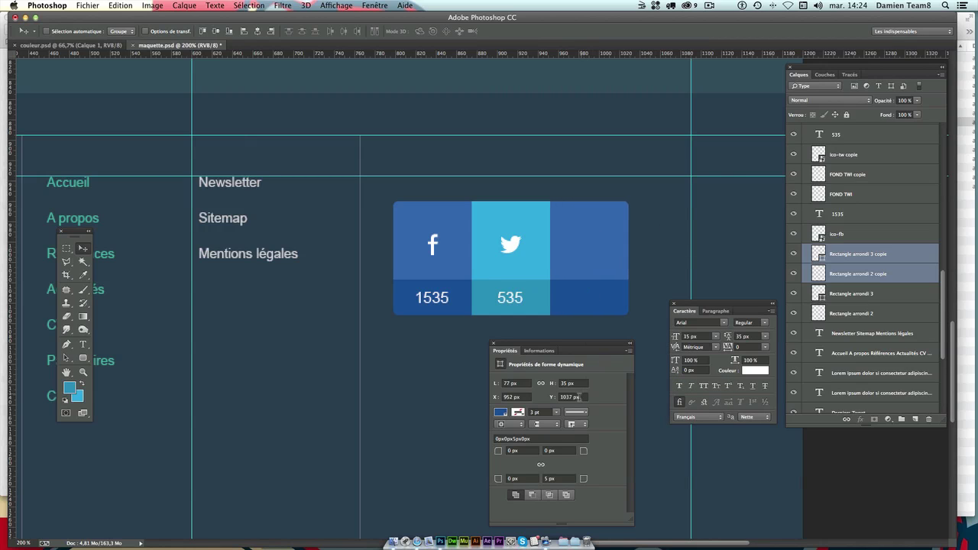
click(859, 259)
- Set the new tile's lower band fill colour to pink #e64c63
click(503, 413)
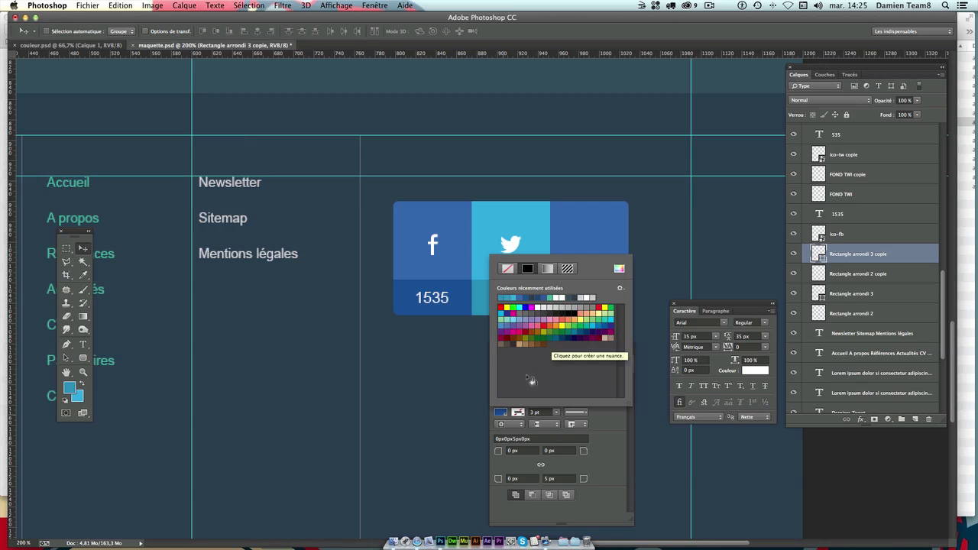
click(621, 271)
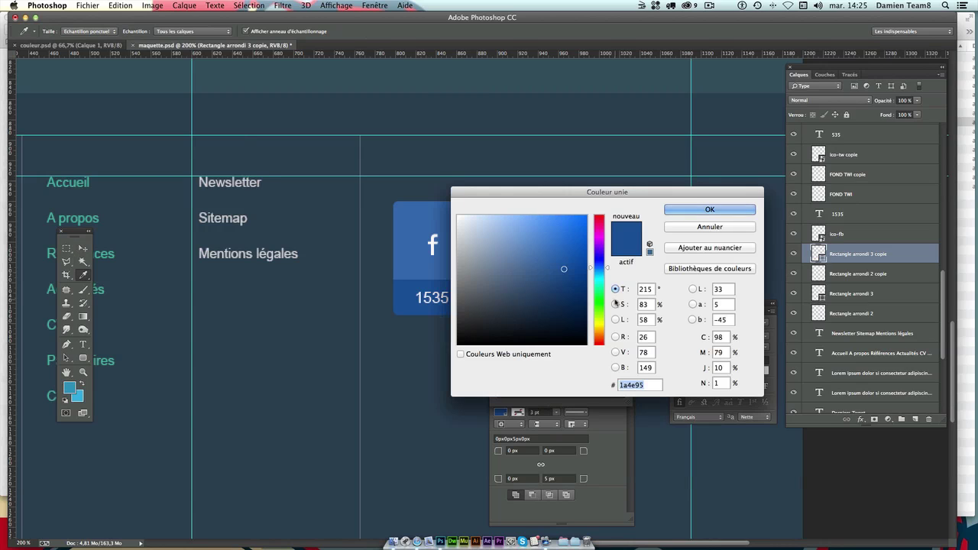
text(e6)
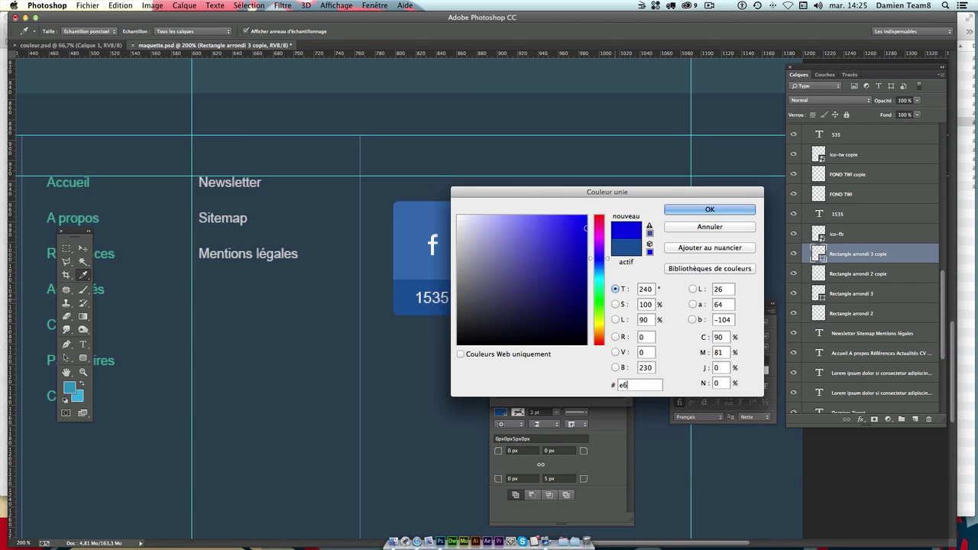
text(4c63)
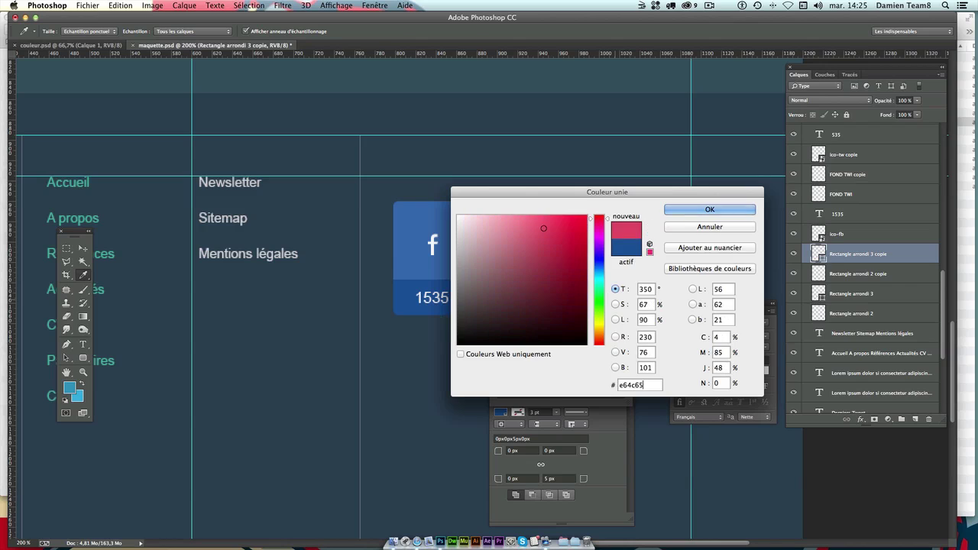
key(Return)
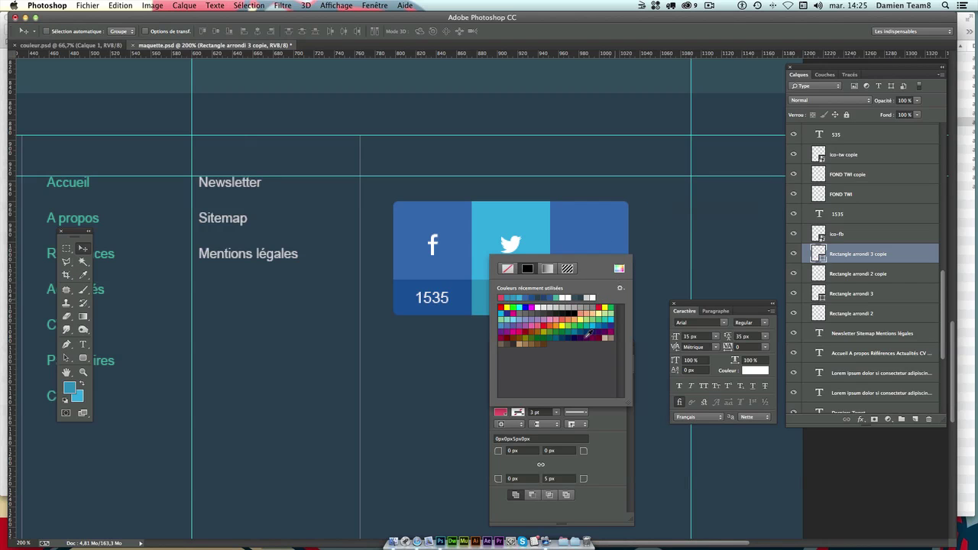
click(502, 298)
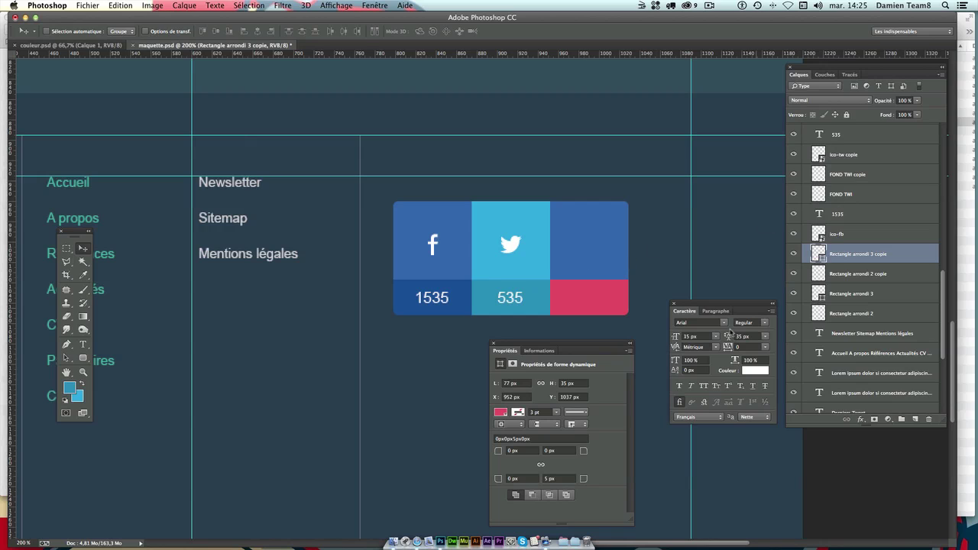
click(501, 412)
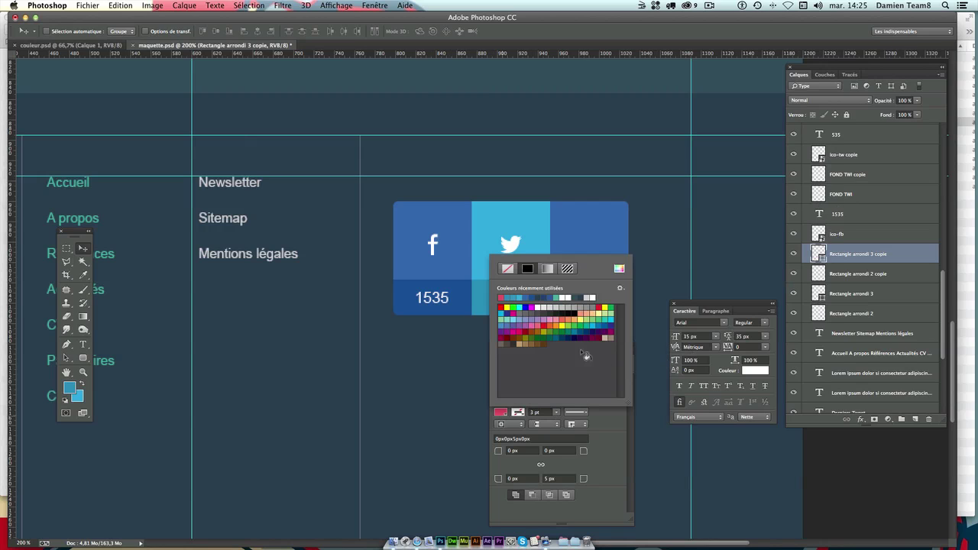
click(501, 414)
click(619, 269)
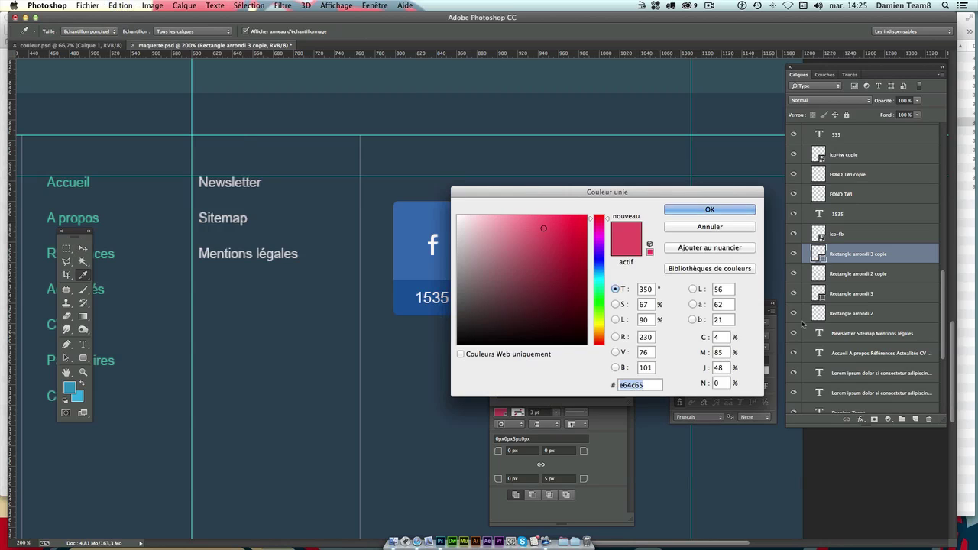
key(Return)
- Toggle layer visibility to identify and select the new tile's upper square layer
click(794, 233)
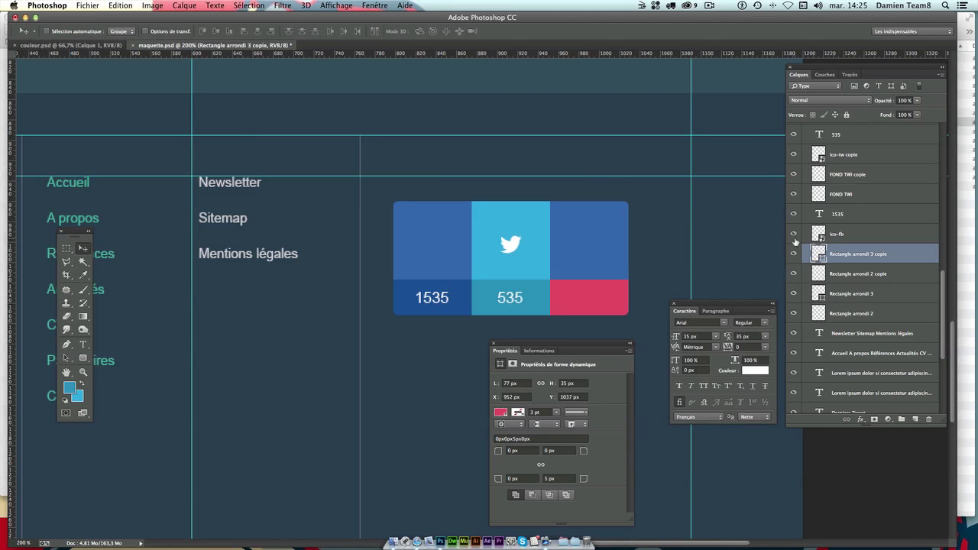
click(793, 253)
click(794, 273)
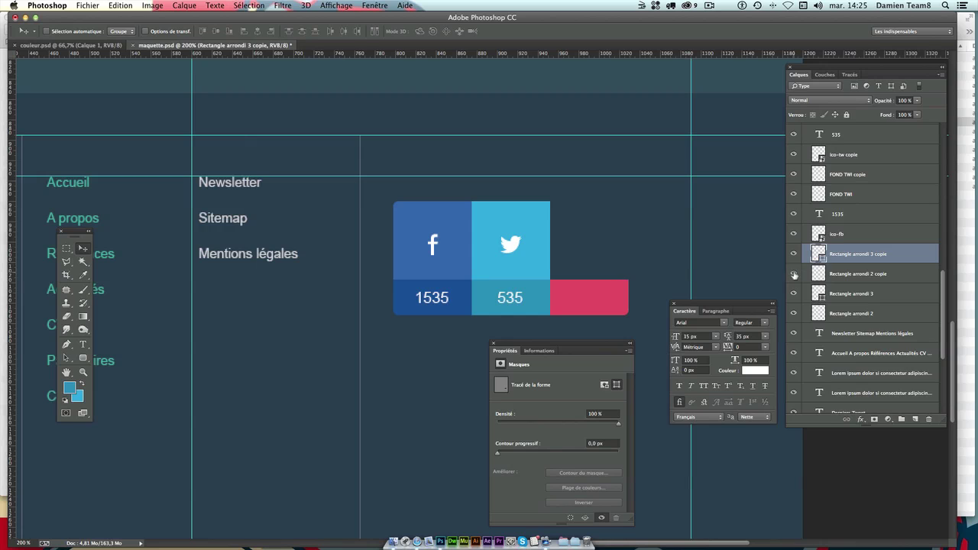
click(793, 274)
click(892, 275)
double_click(891, 275)
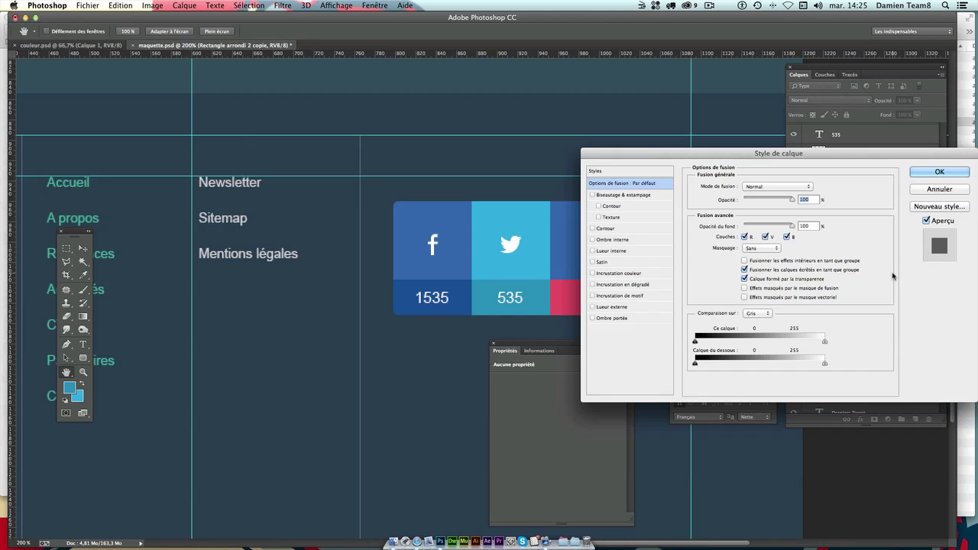
click(939, 171)
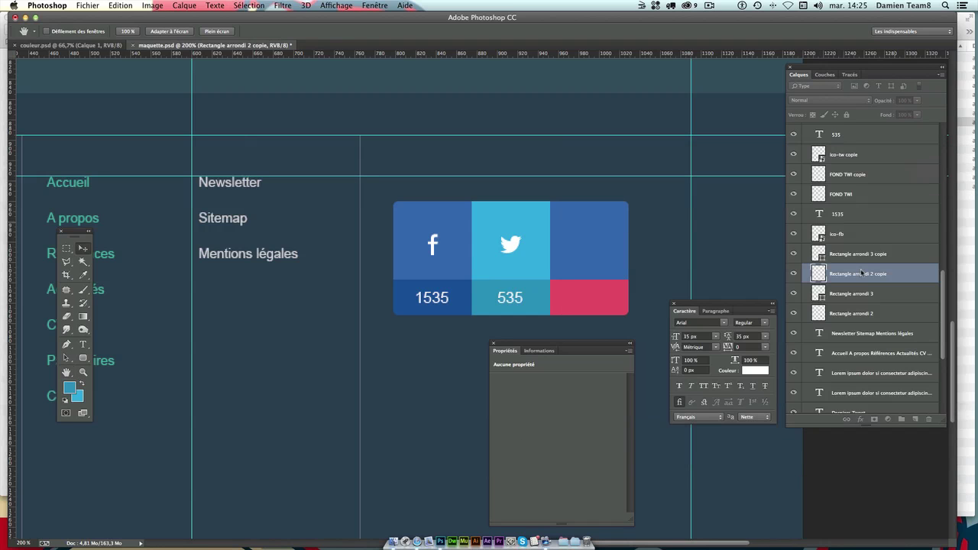
- Fill the upper square with pink, deselect, and select the Rectangle arrondi 3 copie layer
ctrl+click(820, 278)
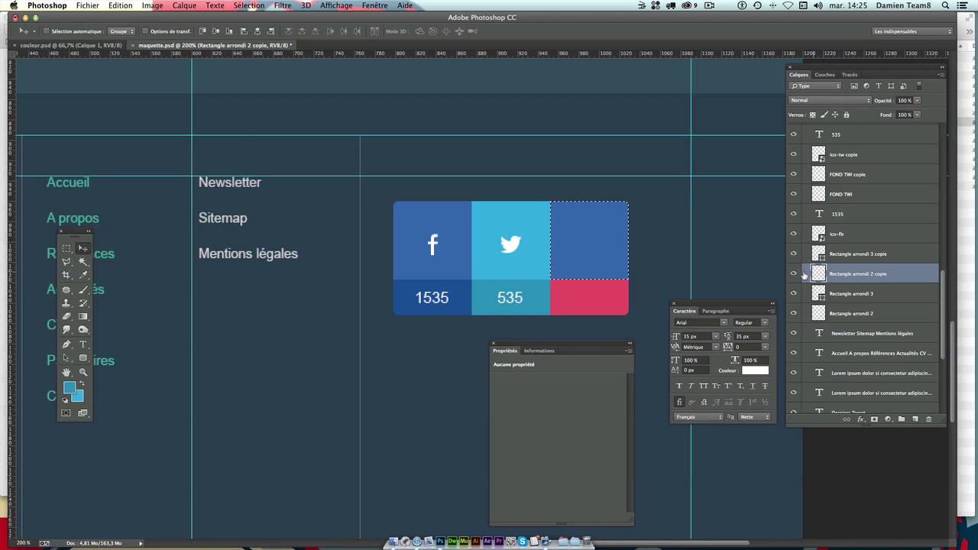
click(70, 389)
text(e64c65)
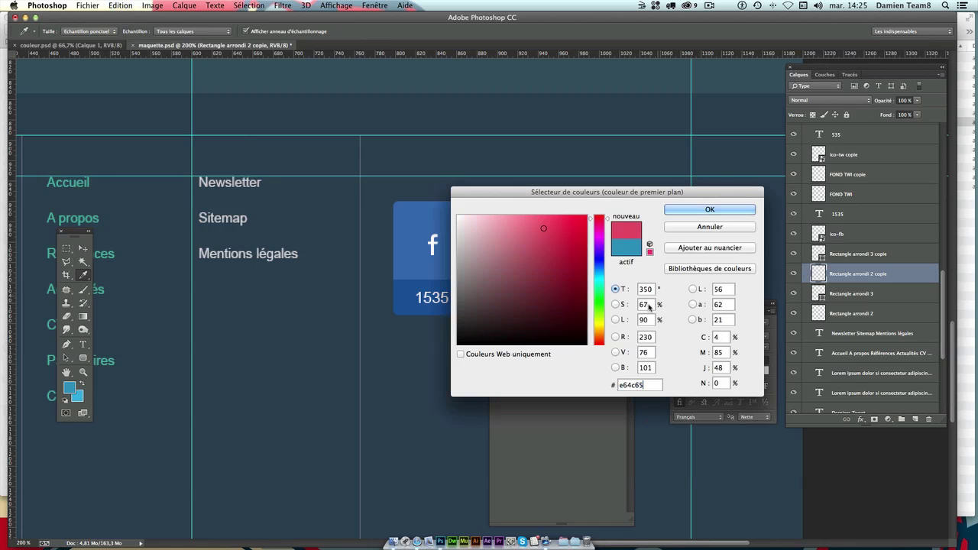
click(696, 211)
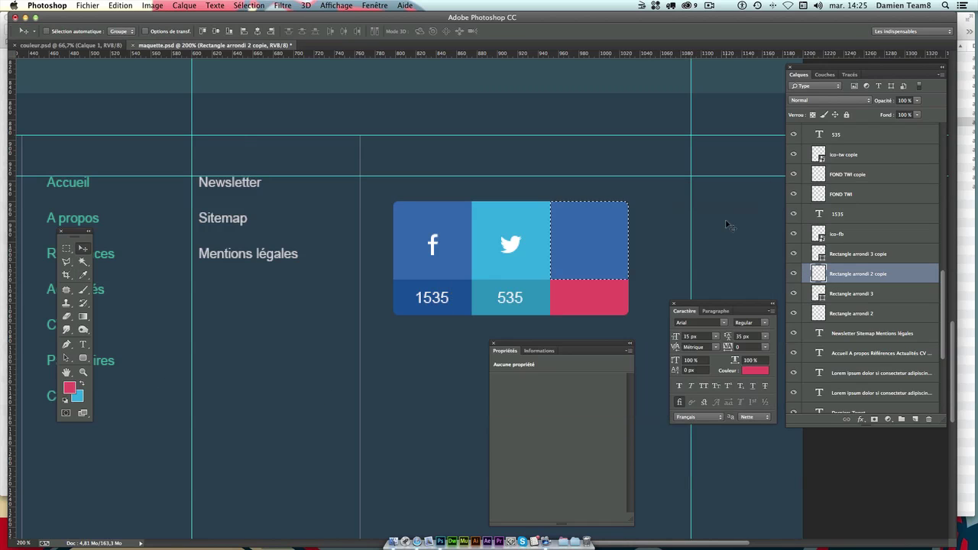
key(shift+F5)
key(Return)
key(ctrl+d)
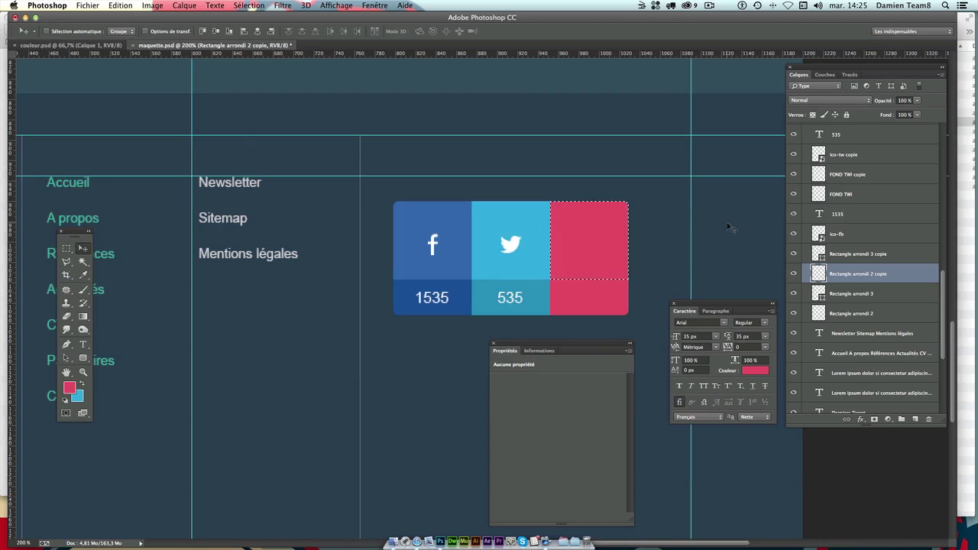
click(834, 294)
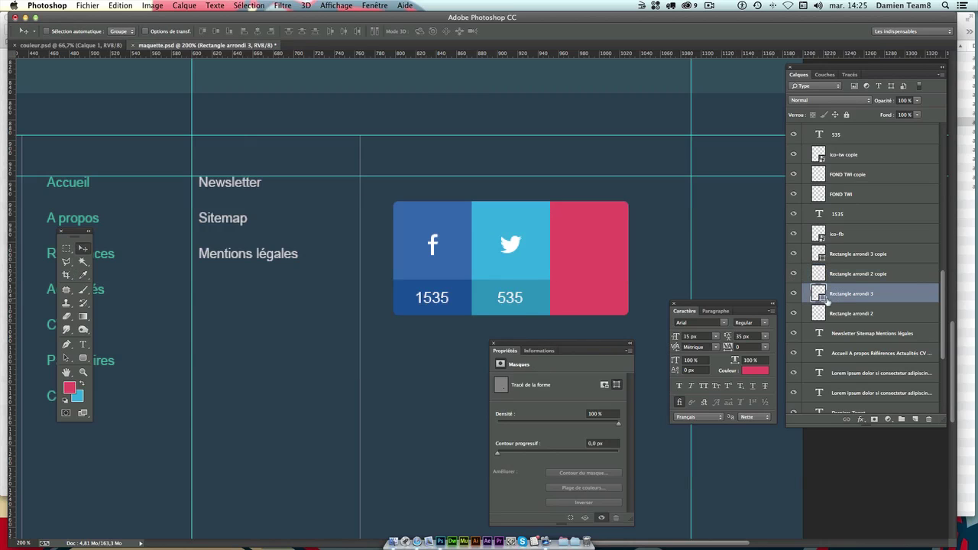
click(590, 301)
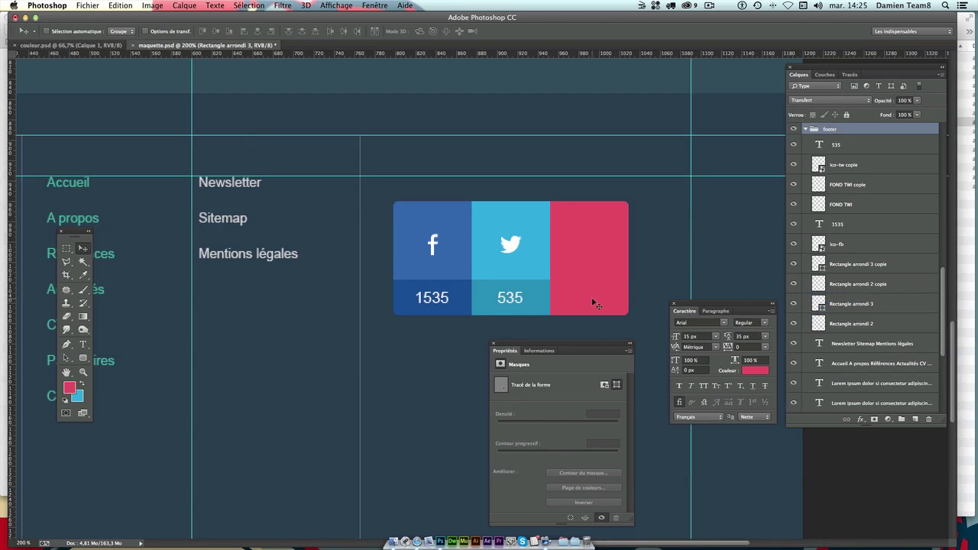
click(795, 264)
click(855, 265)
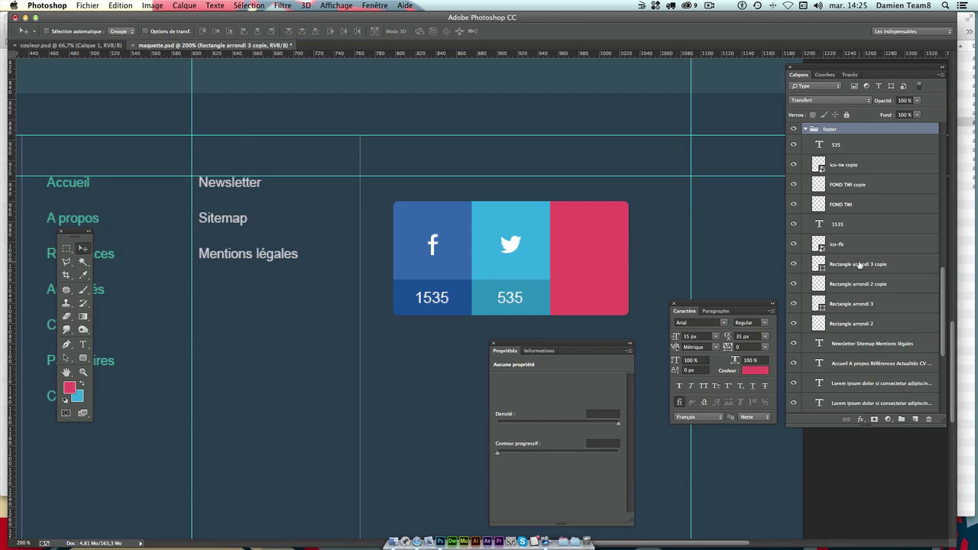
- Give the pink tile's lower strip a cc324b Color Overlay, then pick ico-google.png in Finder
double_click(908, 265)
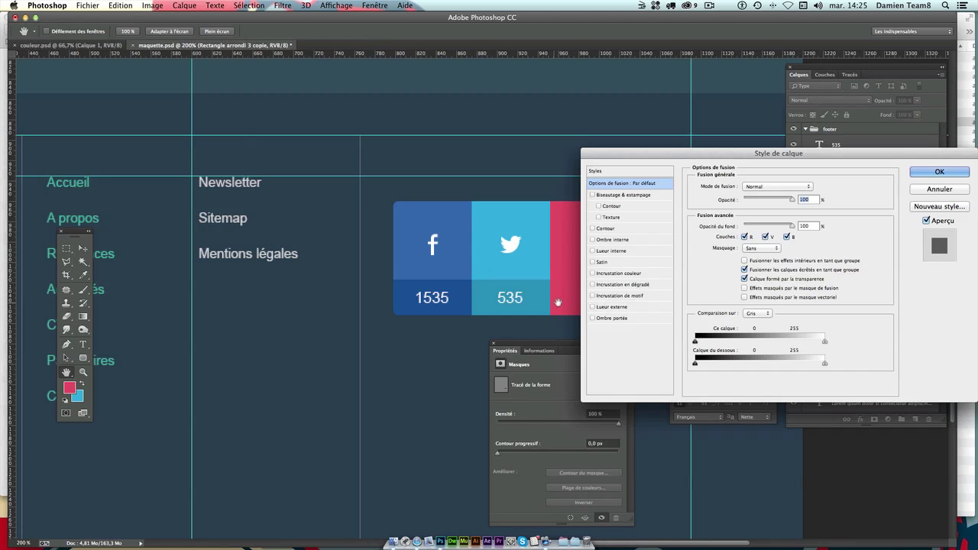
click(620, 273)
click(818, 186)
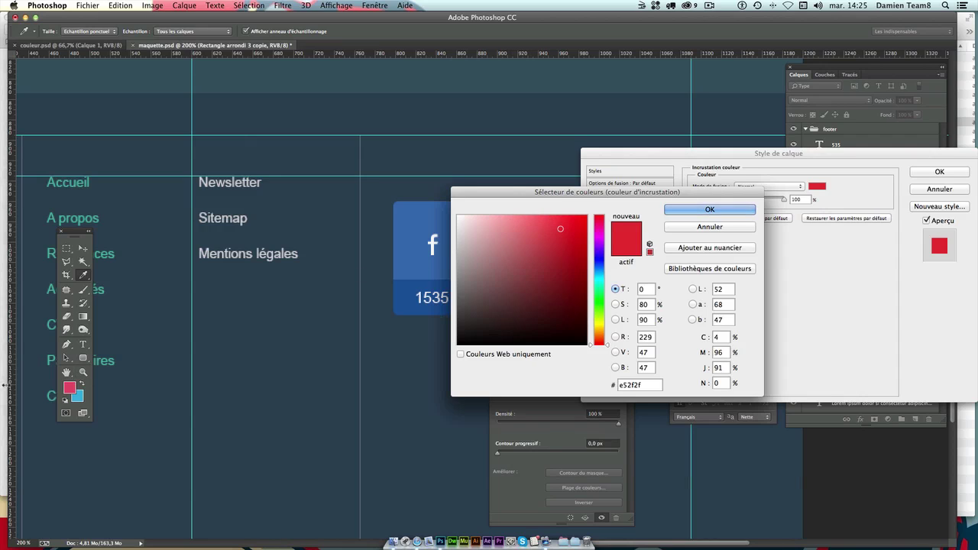
click(636, 385)
text(cc3)
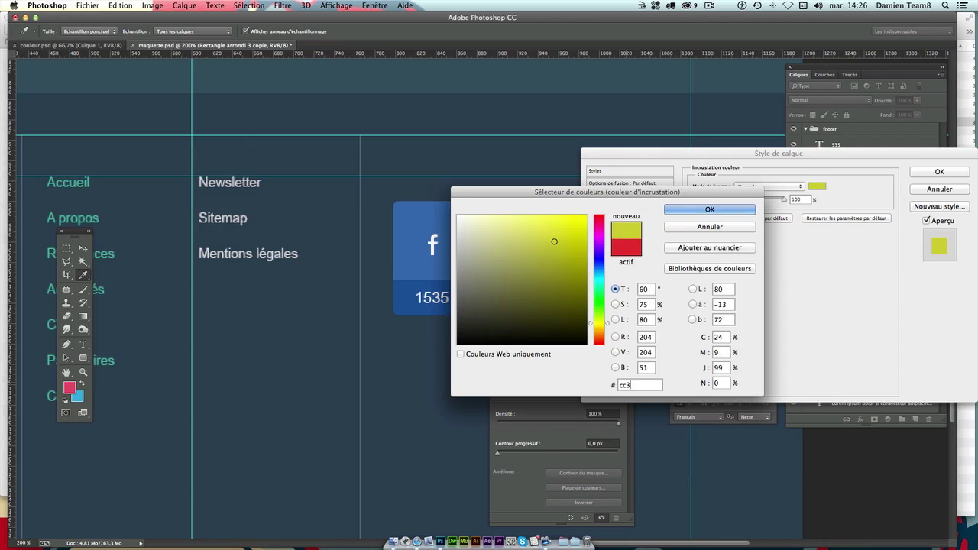
text(24)
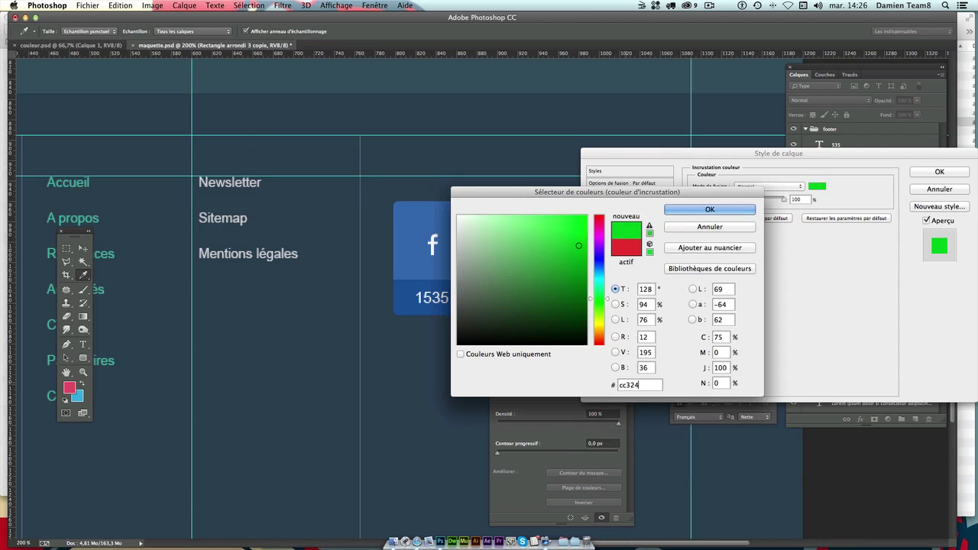
text(b)
key(Return)
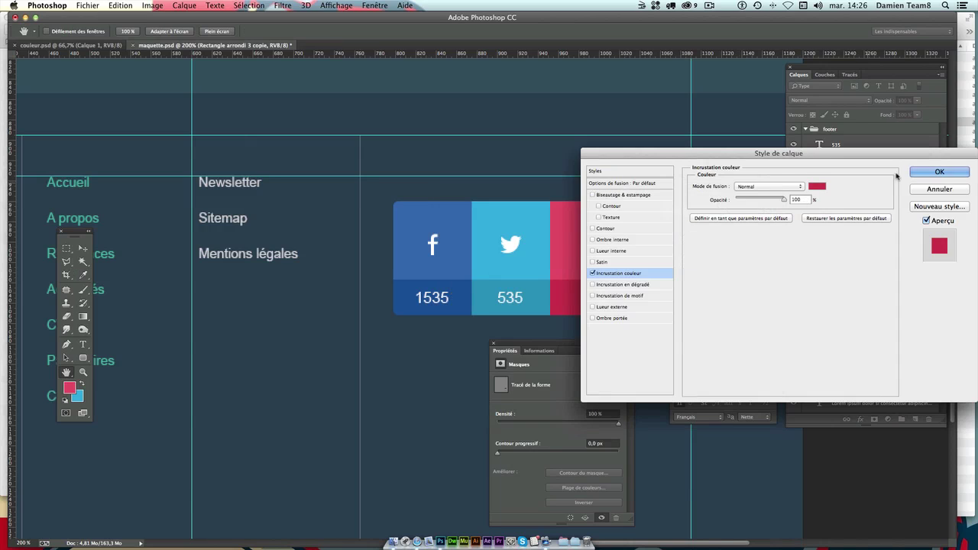
key(Return)
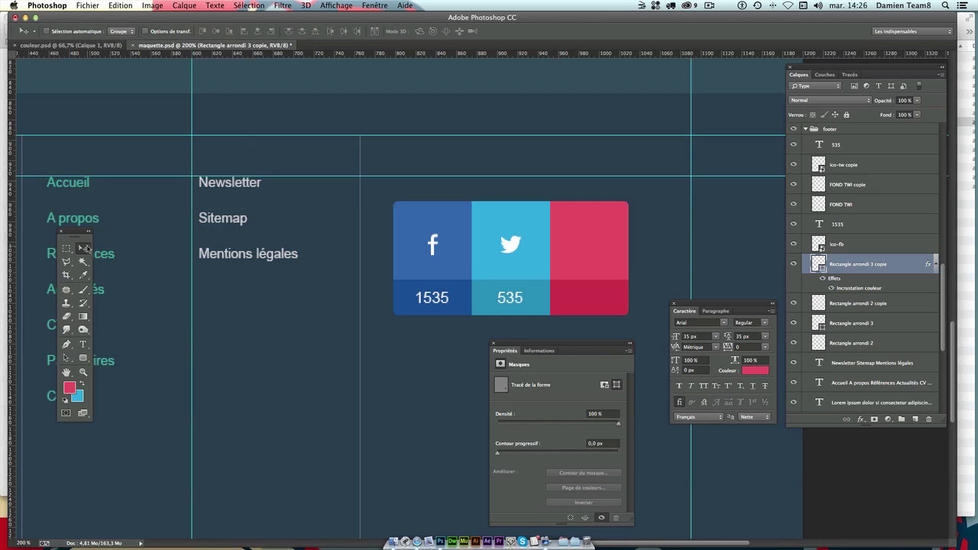
click(964, 238)
click(876, 131)
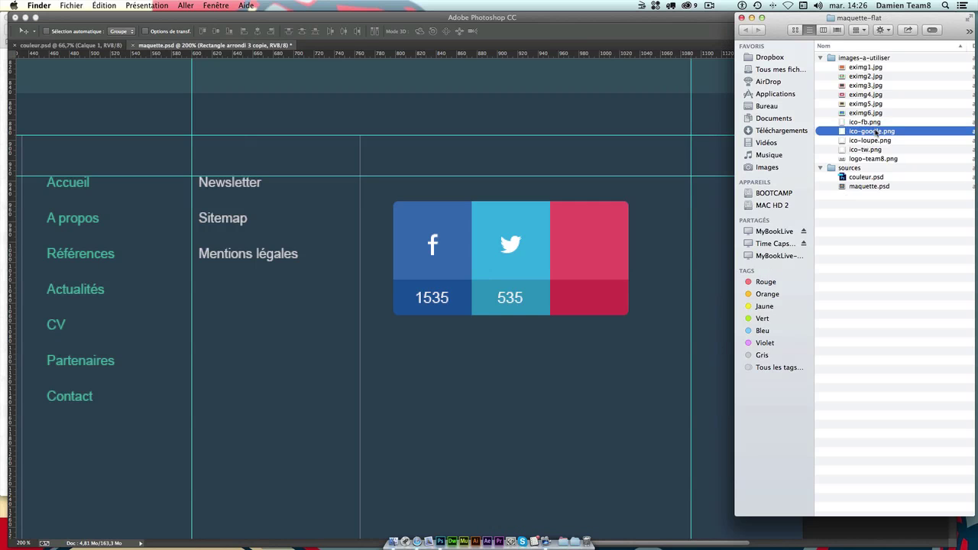
- Place ico-google.png and move the Google+ icon onto the pink share tile
drag(876, 131, 587, 279)
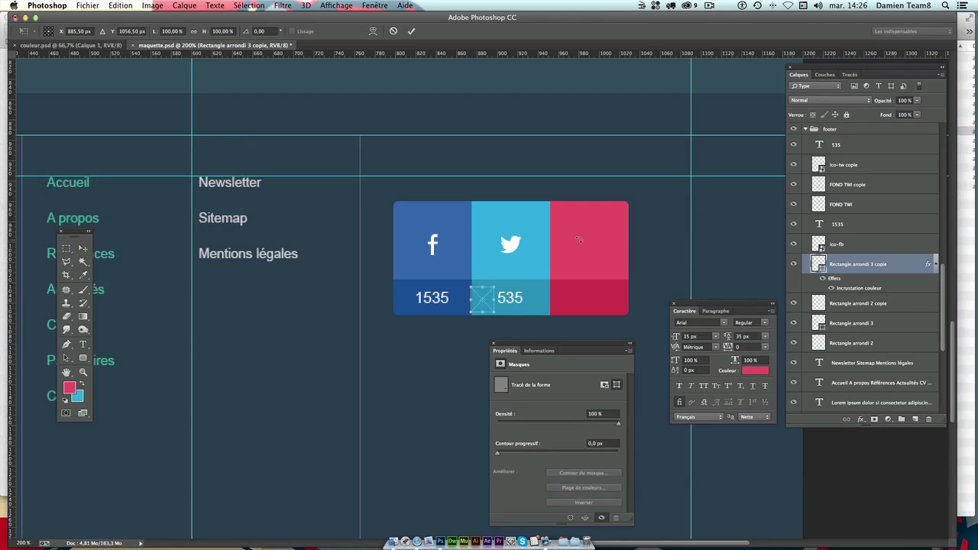
key(Return)
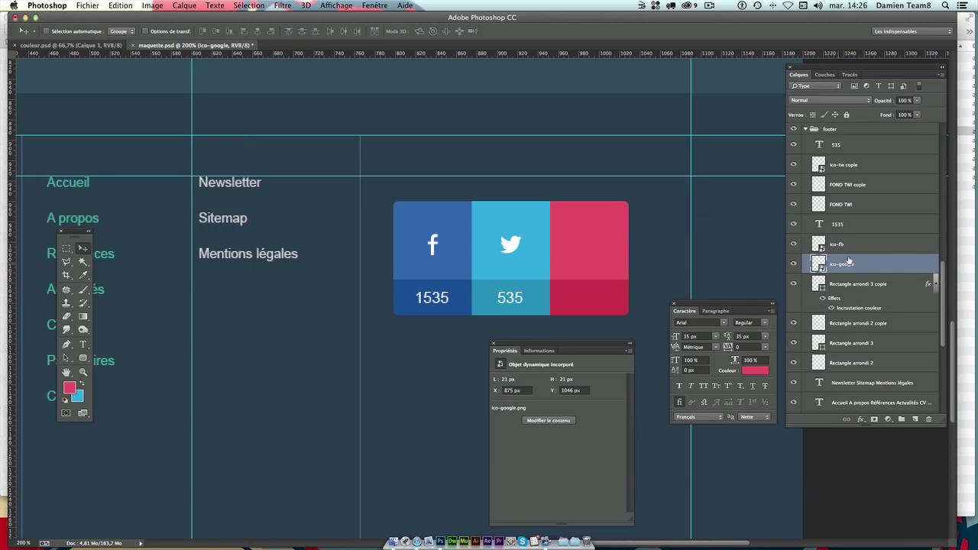
drag(849, 262, 858, 159)
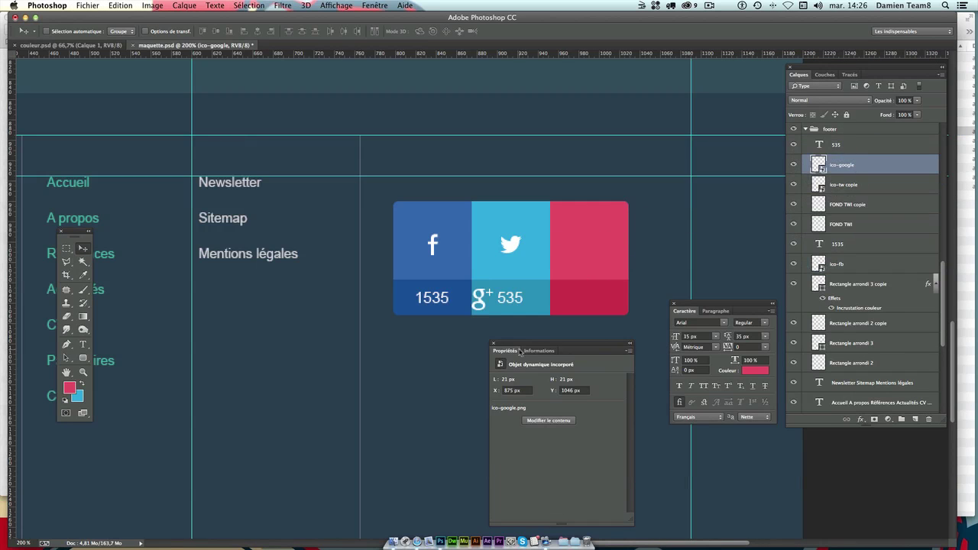
drag(528, 350, 611, 306)
click(603, 303)
drag(518, 305, 613, 249)
- Alt-drag a copy of the 1535 count text onto the pink tile
click(856, 244)
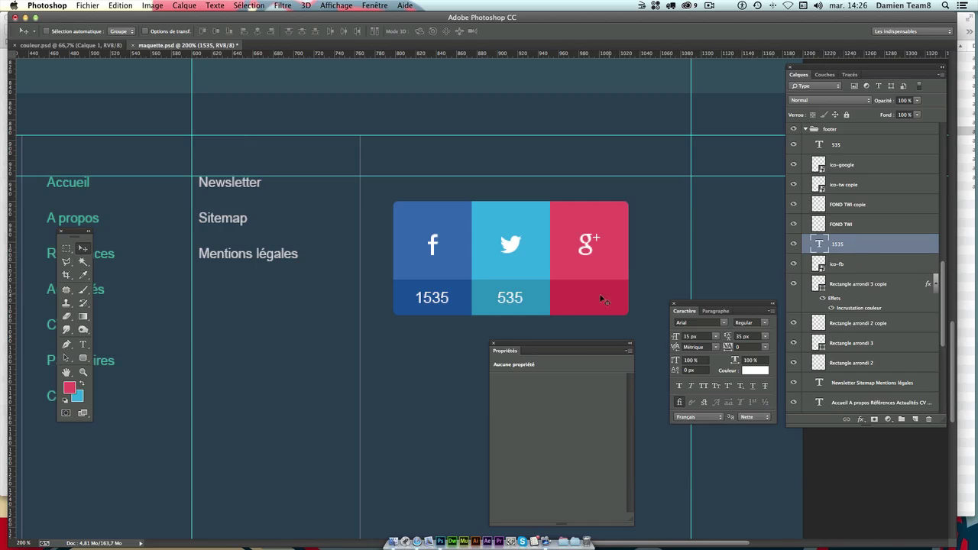
drag(583, 291, 591, 289)
drag(591, 290, 591, 289)
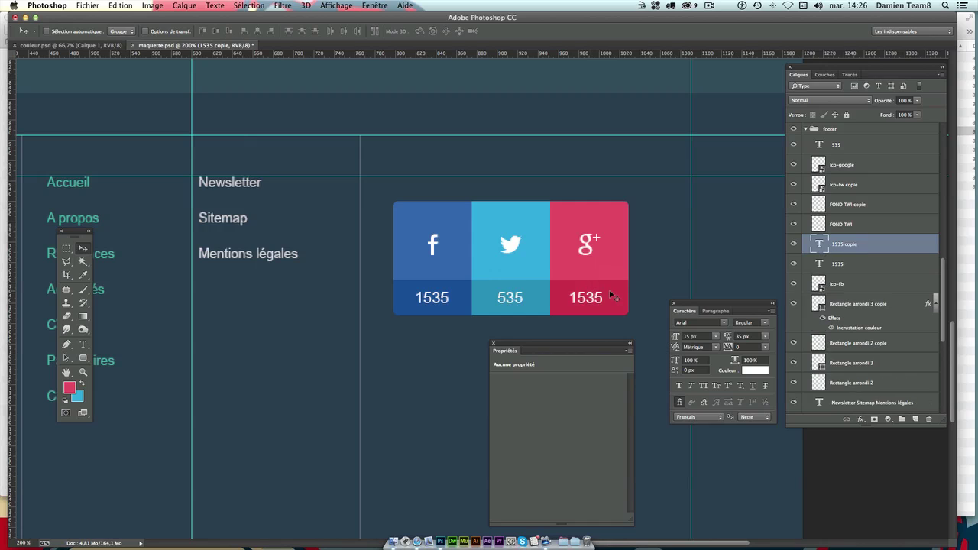
- Retype the pink tile's copied count as 1234 and nudge it slightly right
double_click(815, 242)
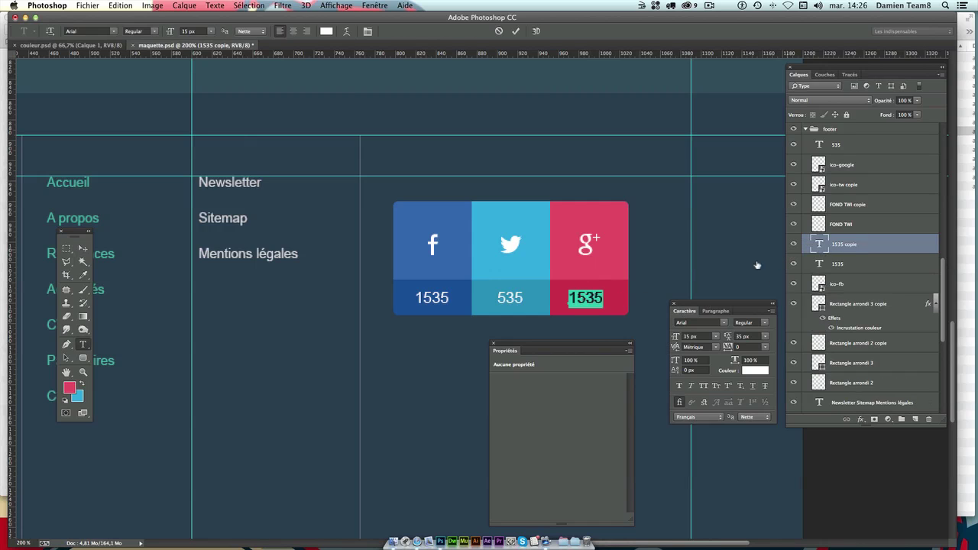
click(569, 298)
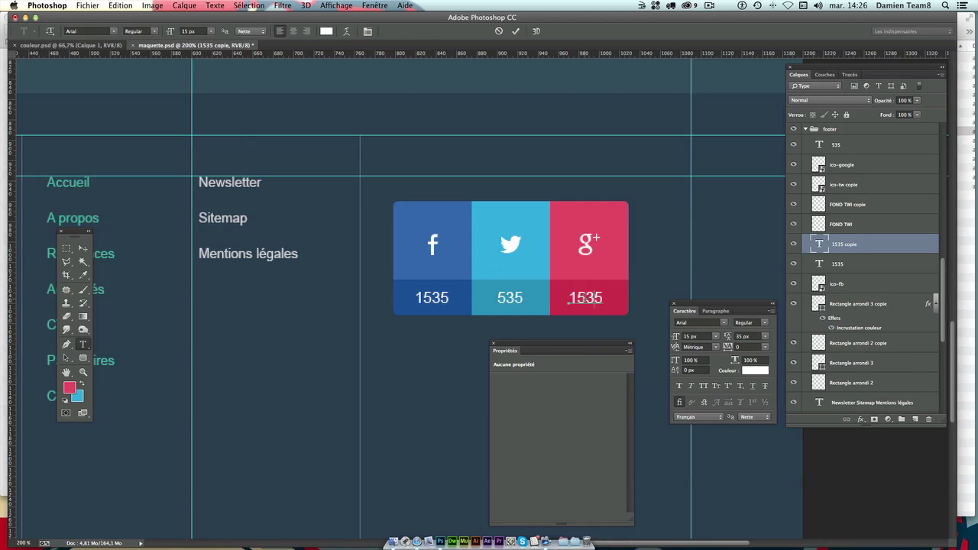
key(Right)
key(shift+Right)
text(é)
key(Left)
key(shift+Right)
key(shift+Right)
key(shift+Right)
text(2)
text(34)
click(82, 249)
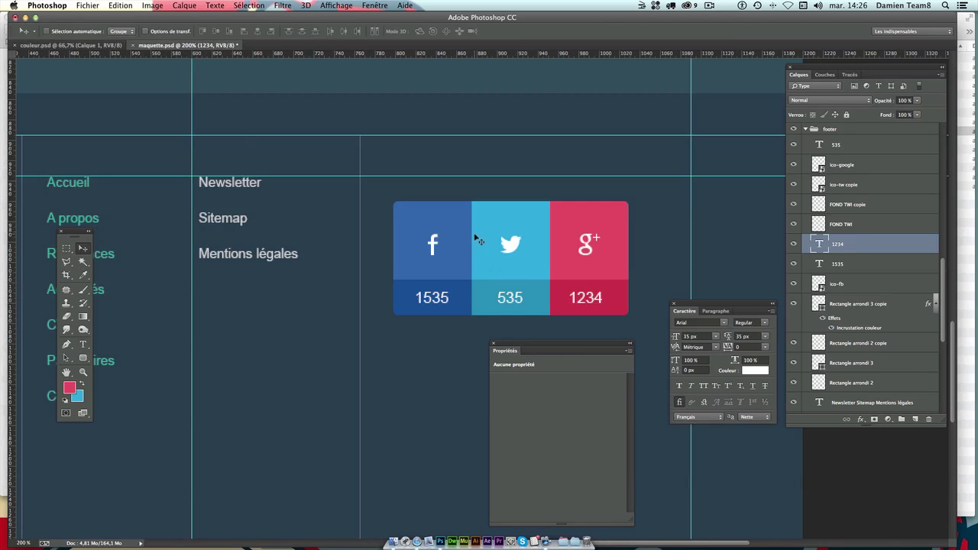
key(Right)
key(Right)
key(Right)
key(super+minus)
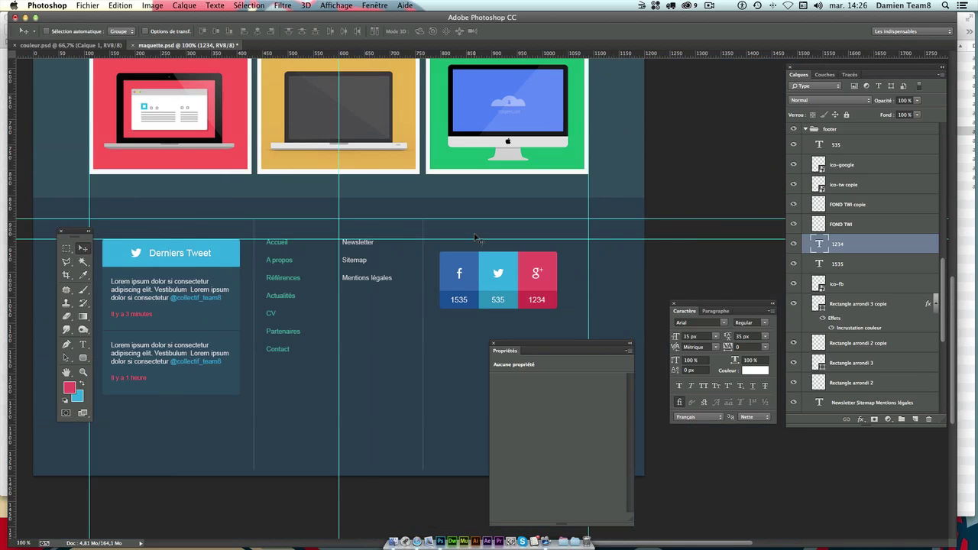
- Select the ico-google, 535 and share tile layers together in the Layers panel
click(858, 167)
scroll(860, 170, up, 1)
click(863, 167)
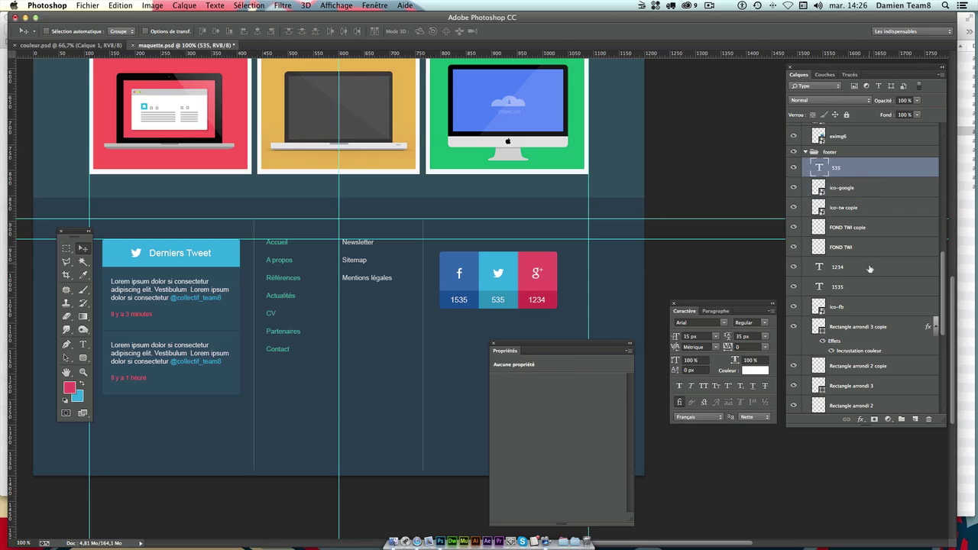
scroll(871, 275, down, 1)
scroll(872, 383, down, 1)
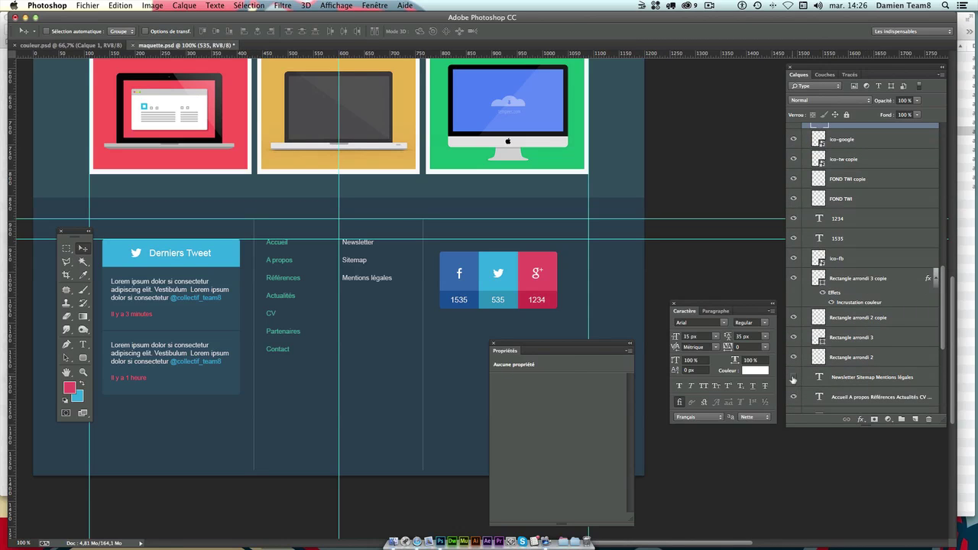
click(793, 378)
click(793, 378)
click(794, 339)
shift+click(863, 338)
- Try moving the share tiles right and slightly down, then undo the move
scroll(865, 331, up, 1)
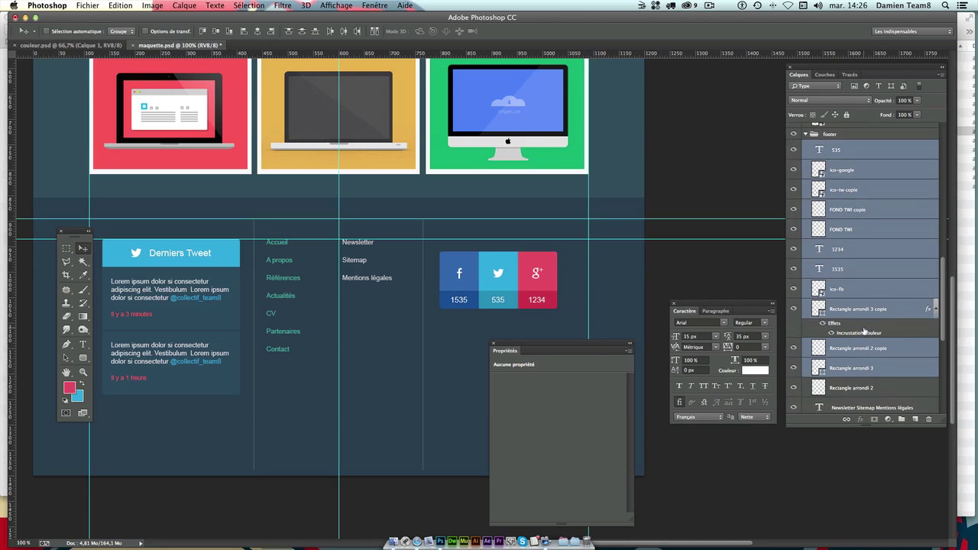
drag(502, 237, 541, 241)
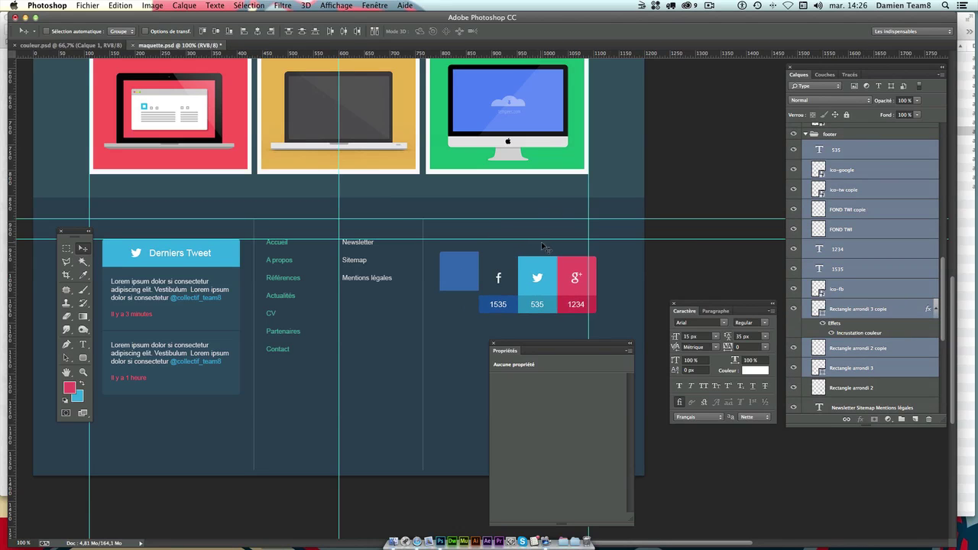
key(ctrl+z)
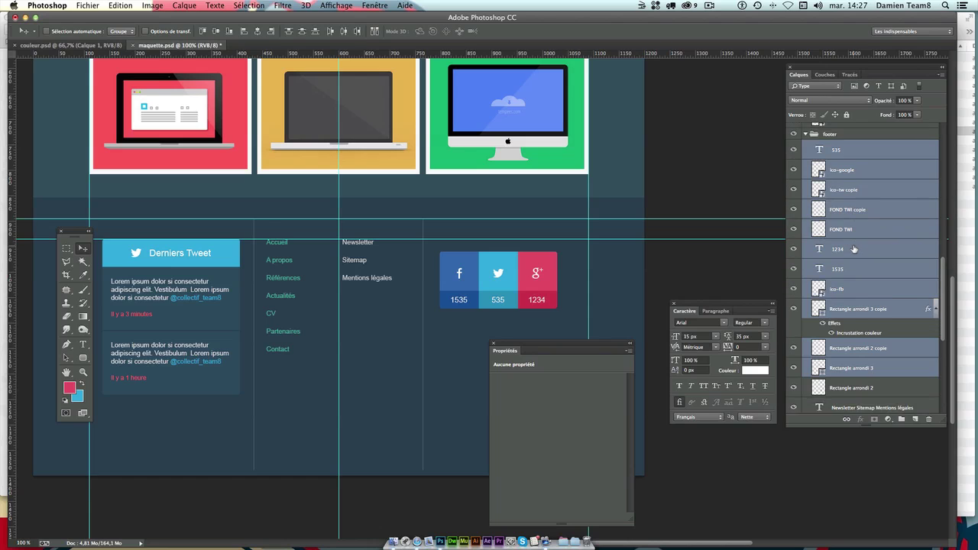
scroll(854, 245, down, 3)
key(ctrl+z)
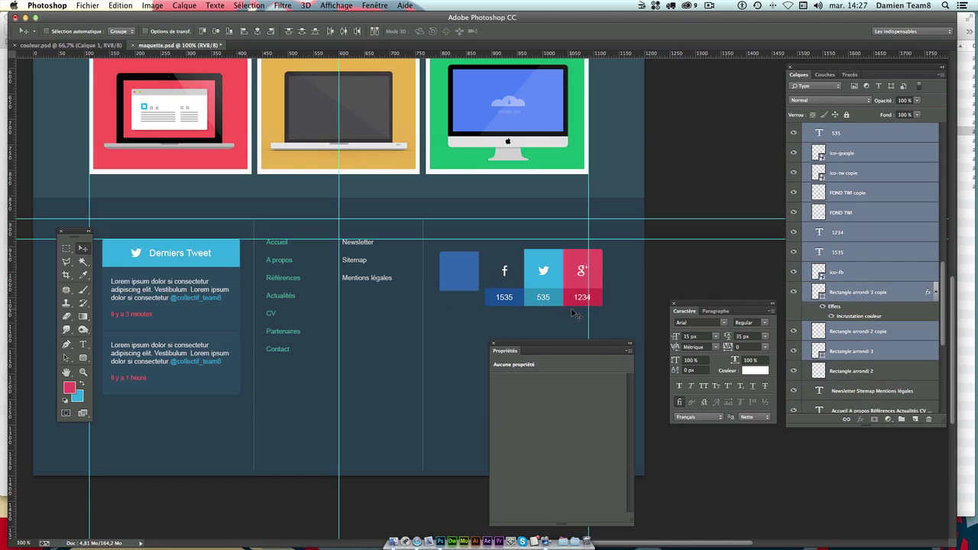
key(ctrl+z)
- Add the Rectangle arrondi 2 layer to the share tile selection
scroll(868, 283, up, 2)
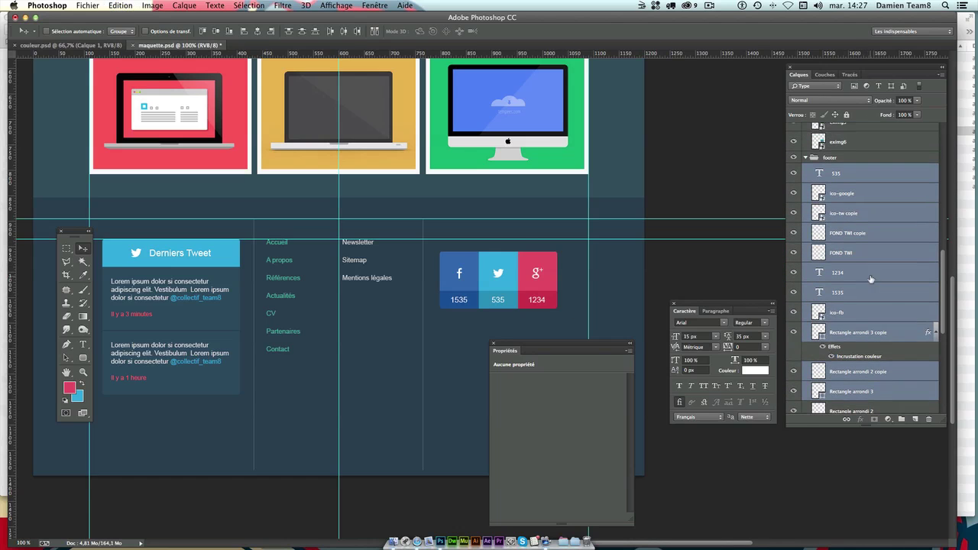
scroll(870, 279, up, 1)
click(794, 152)
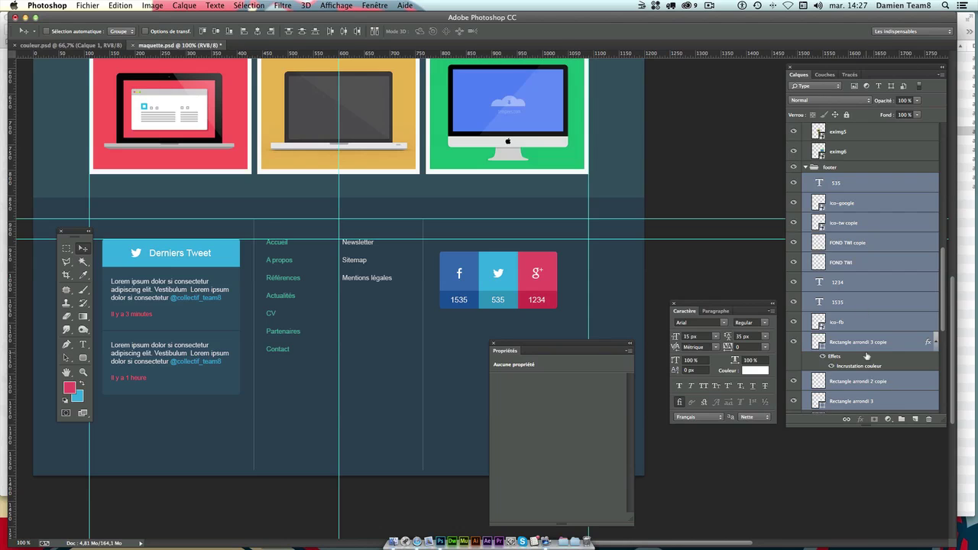
scroll(867, 356, down, 4)
scroll(866, 357, down, 2)
scroll(866, 356, down, 3)
click(795, 241)
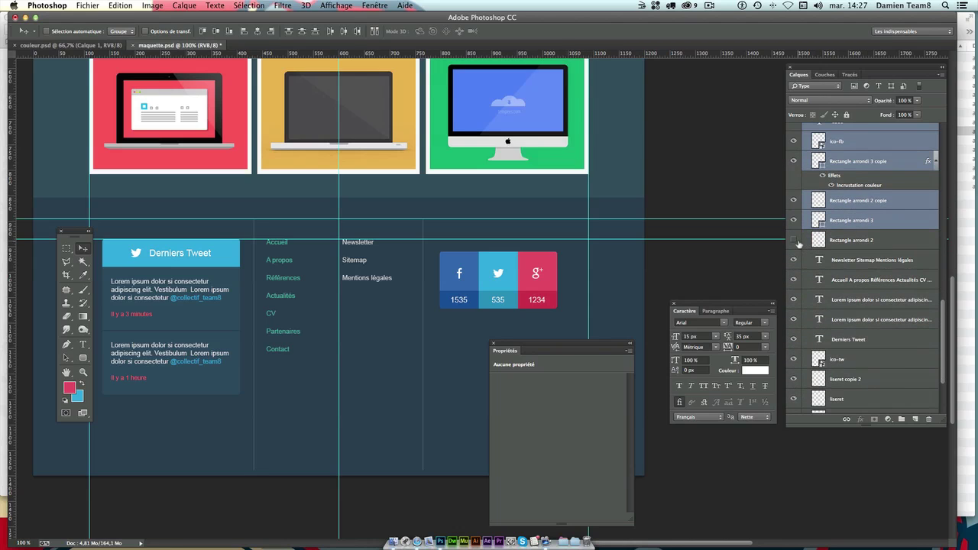
shift+click(879, 244)
click(468, 304)
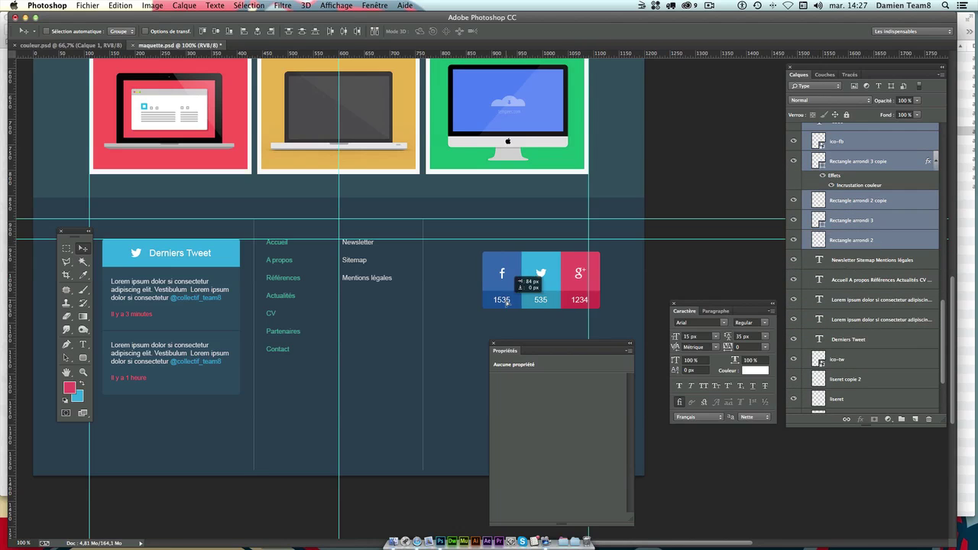
scroll(795, 325, up, 2)
scroll(797, 325, down, 2)
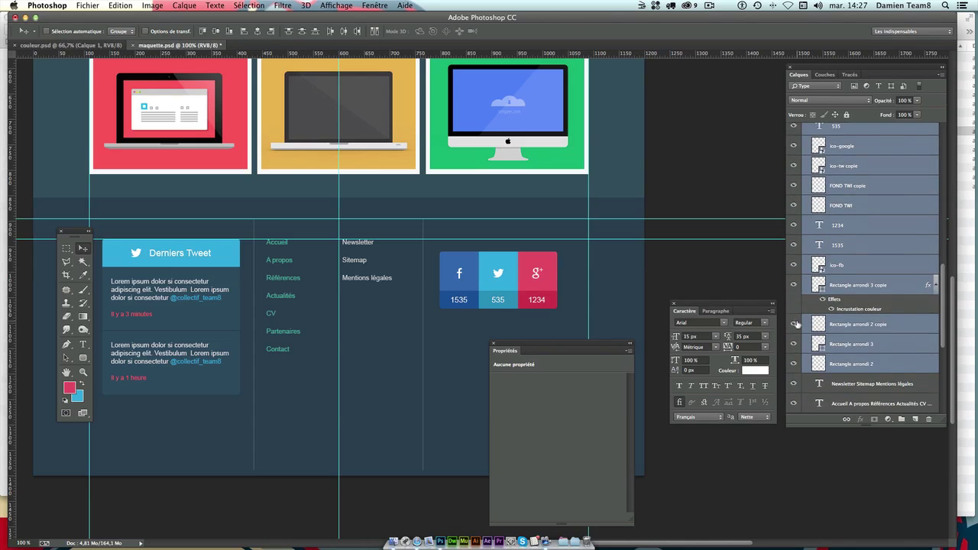
scroll(797, 325, up, 2)
- Link the selected tile layers with Lier les calques and drag the block 23 px lower
right_click(867, 198)
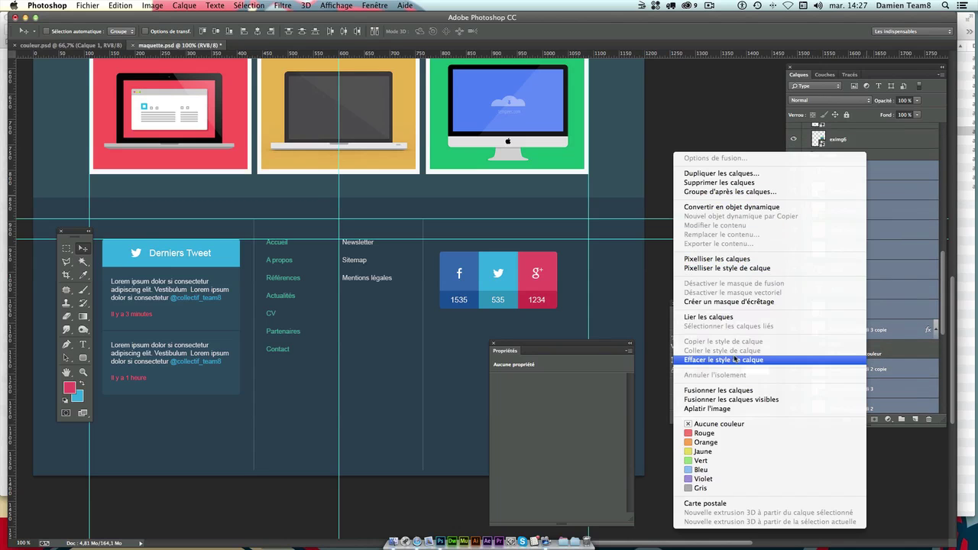
click(734, 318)
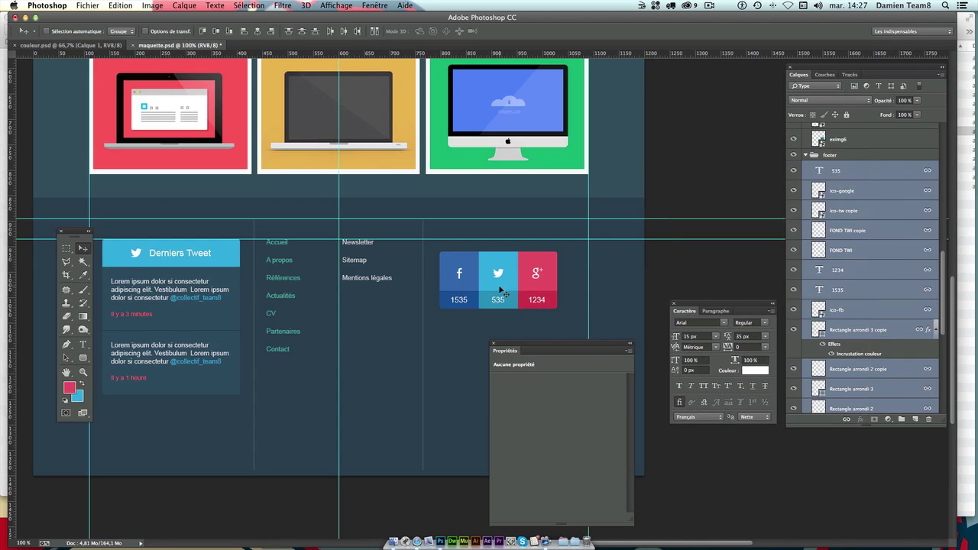
drag(484, 283, 483, 301)
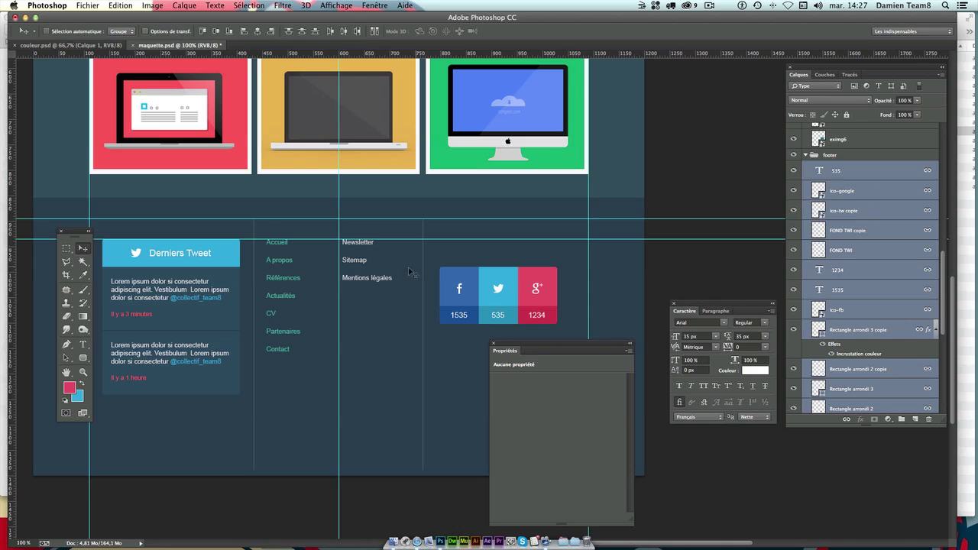
click(892, 229)
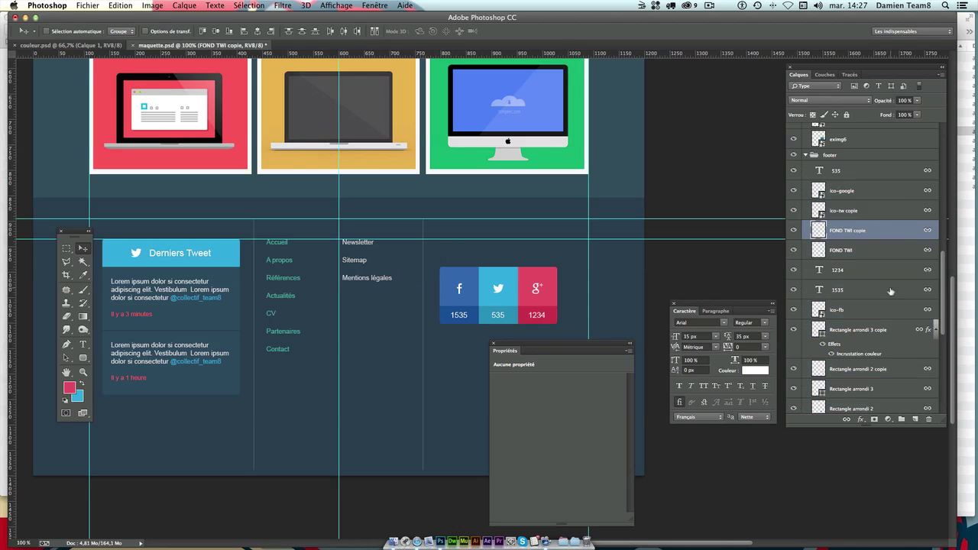
scroll(888, 297, down, 3)
- Alt-drag a copy of the footer link column over the social tiles
click(857, 400)
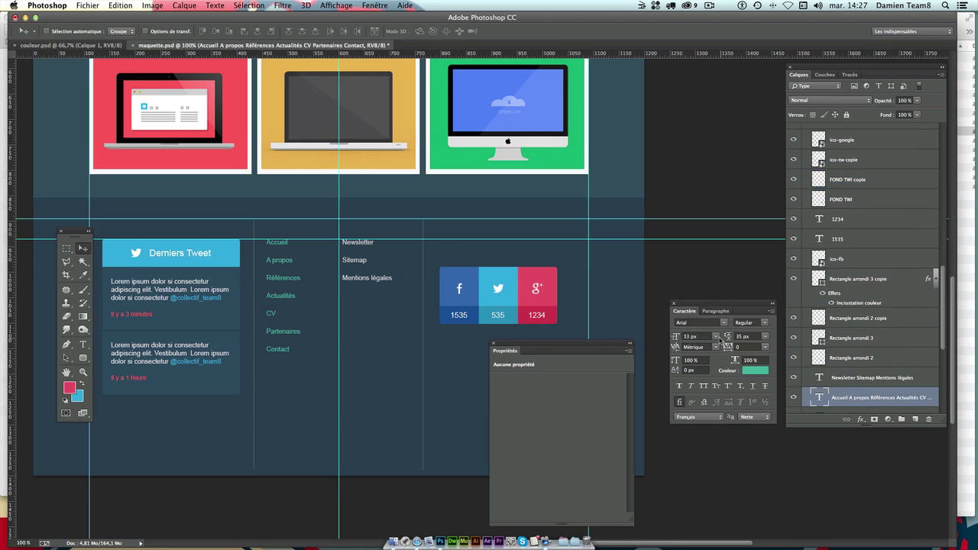
drag(364, 223, 538, 224)
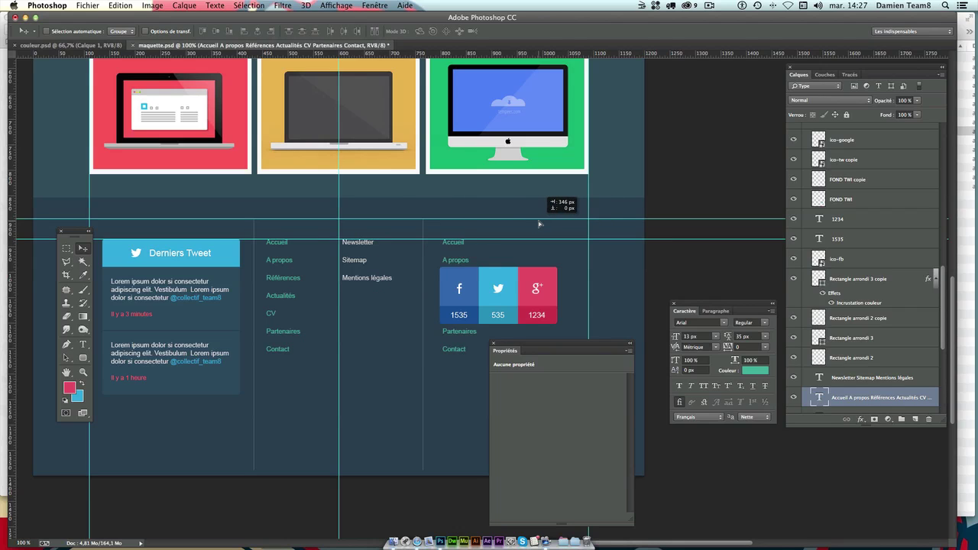
drag(538, 224, 539, 223)
- Shrink the copied text box to one line and replace Accueil with 'Nous suivre'
double_click(819, 398)
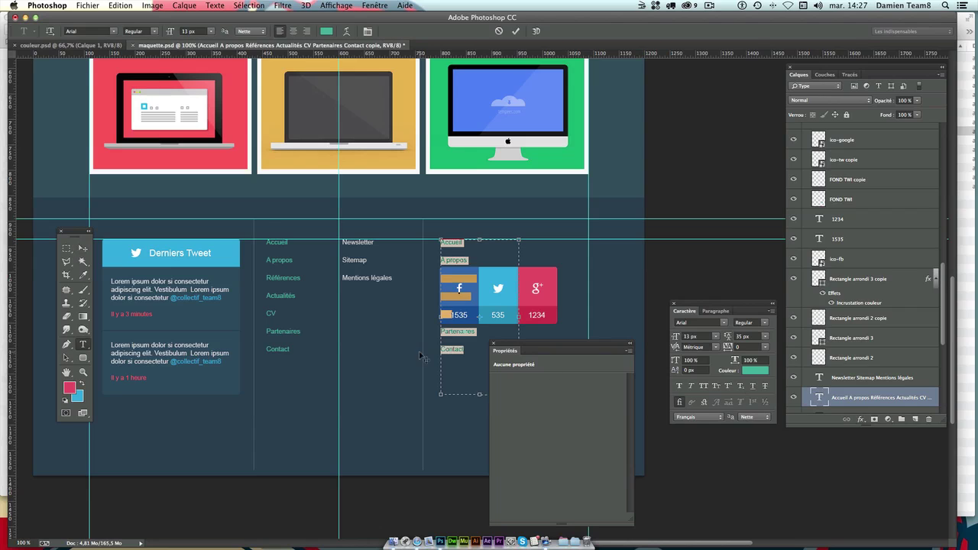
drag(519, 395, 552, 264)
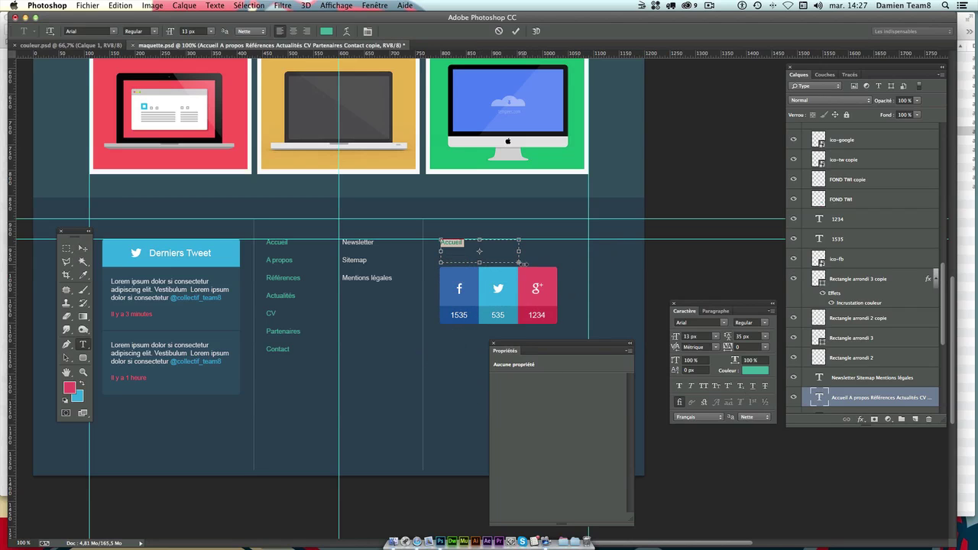
drag(552, 264, 502, 433)
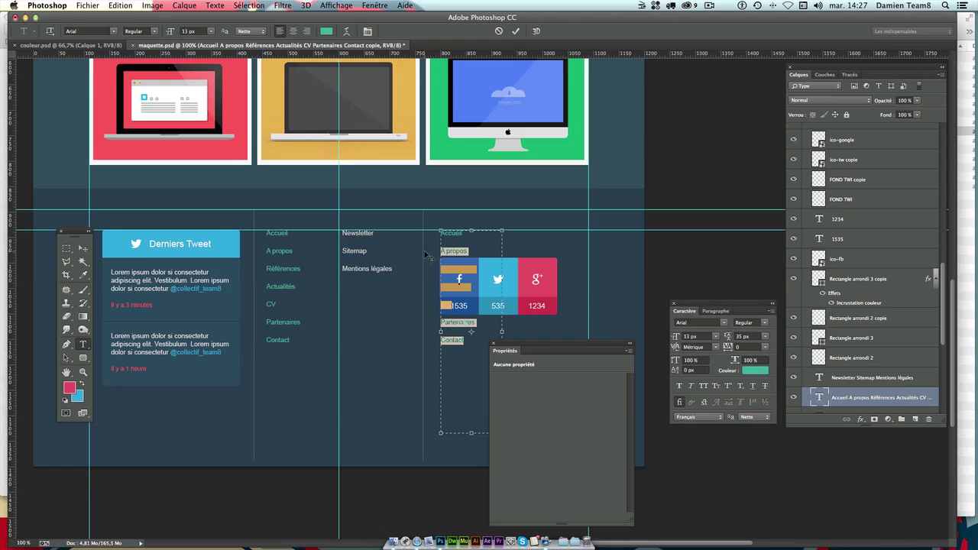
drag(563, 338, 609, 389)
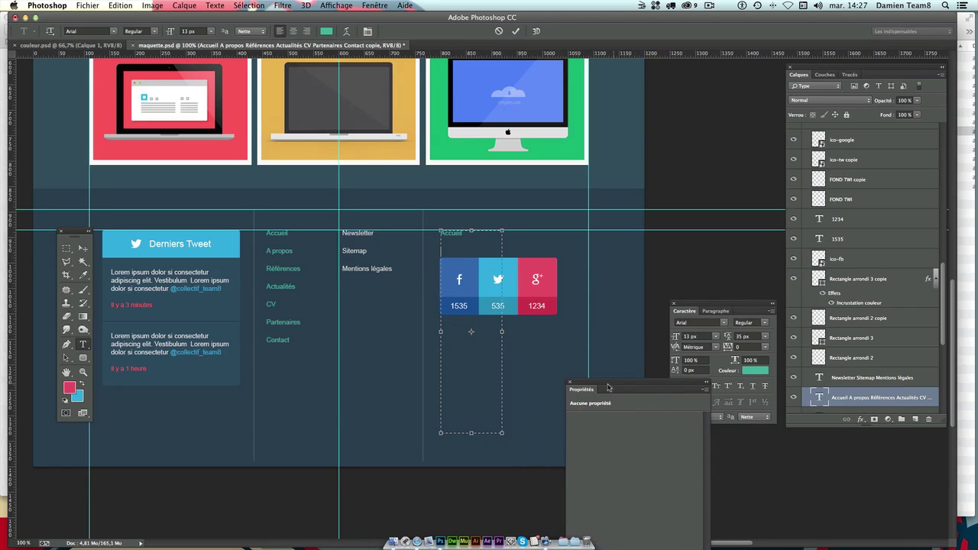
mouse_move(502, 433)
mouse_down()
mouse_move(539, 356)
mouse_move(558, 249)
mouse_up()
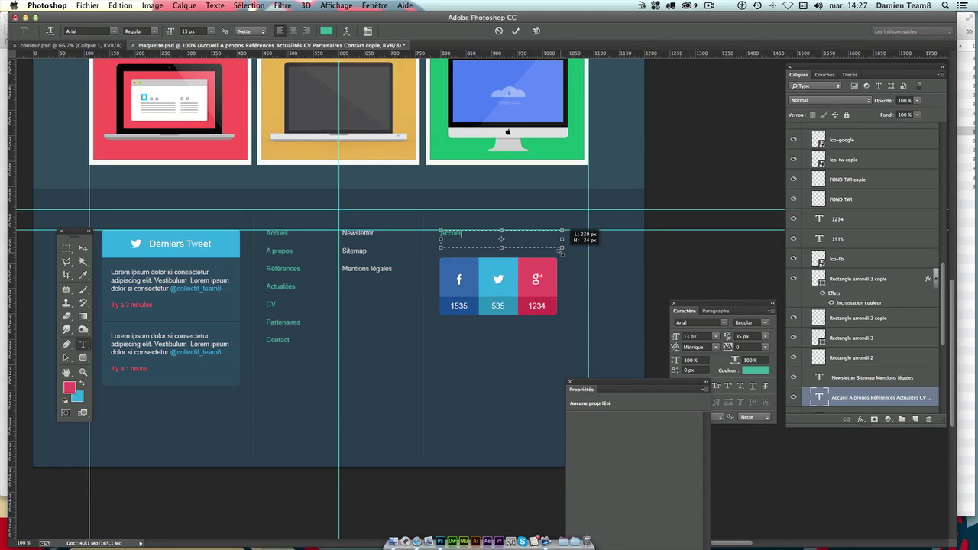
drag(479, 237, 398, 228)
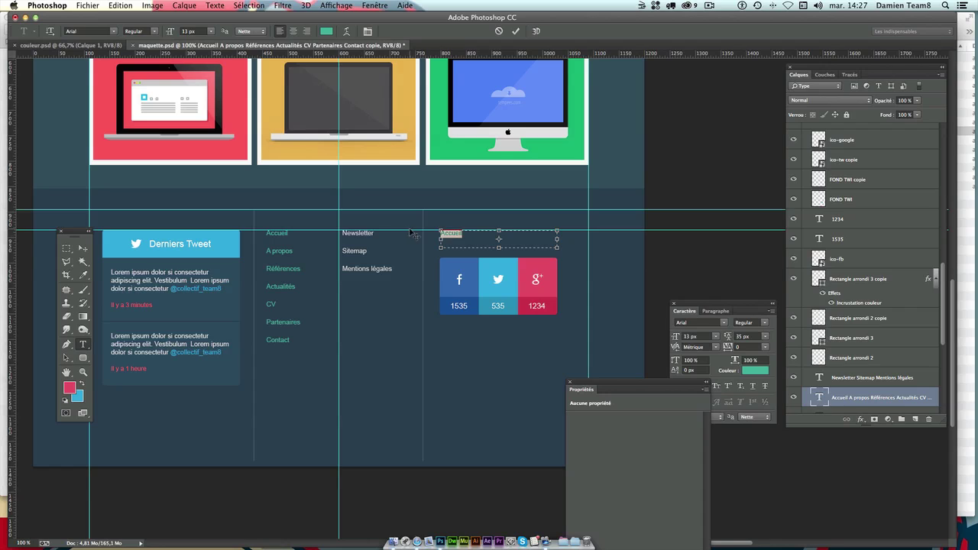
text(Nous suivre)
drag(477, 234, 381, 229)
- Set the heading to 18 px in the Twitter tile blue #35aadc
click(569, 382)
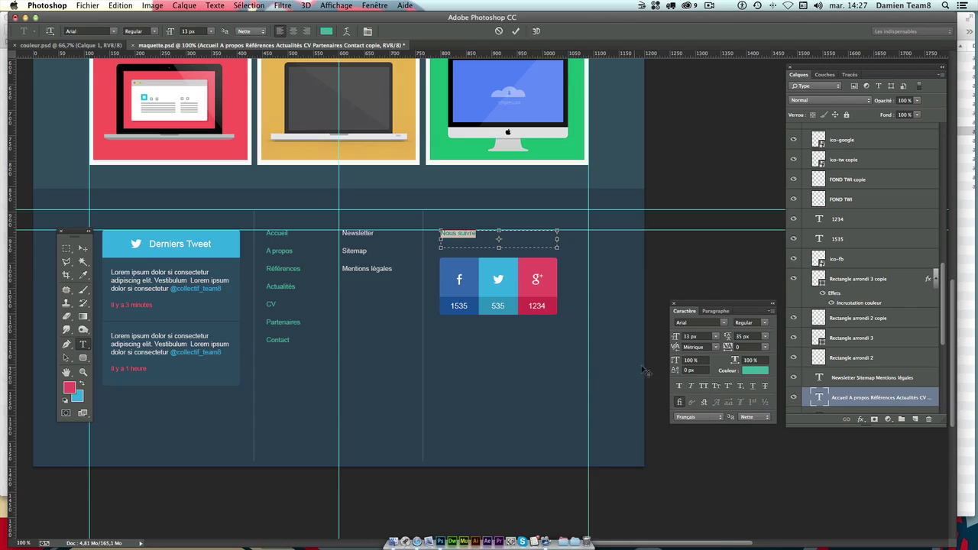
click(696, 336)
text(18)
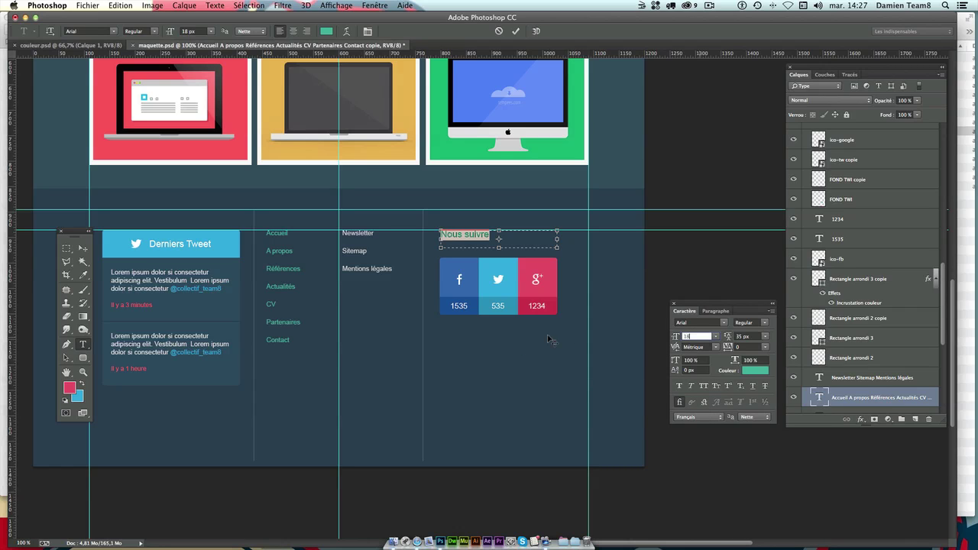
click(756, 371)
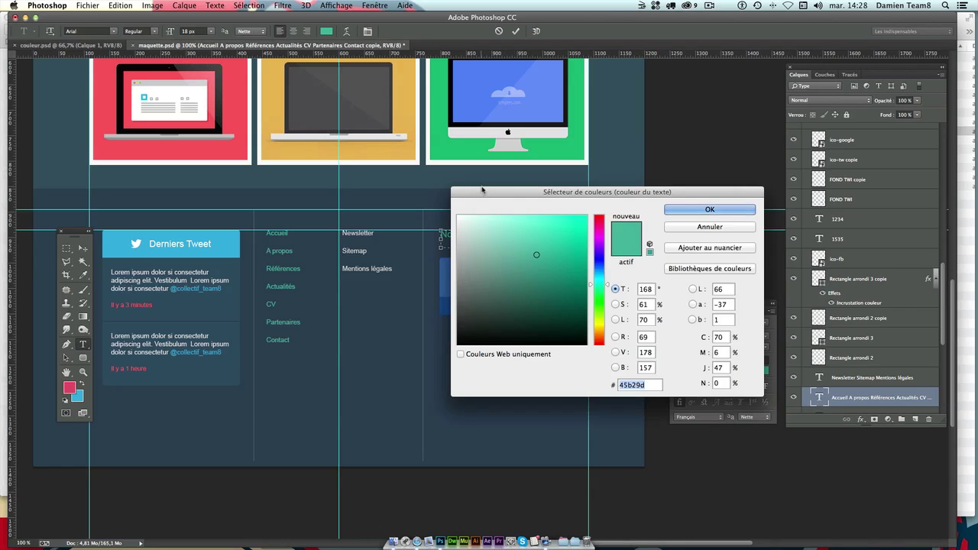
drag(483, 191, 619, 339)
click(150, 244)
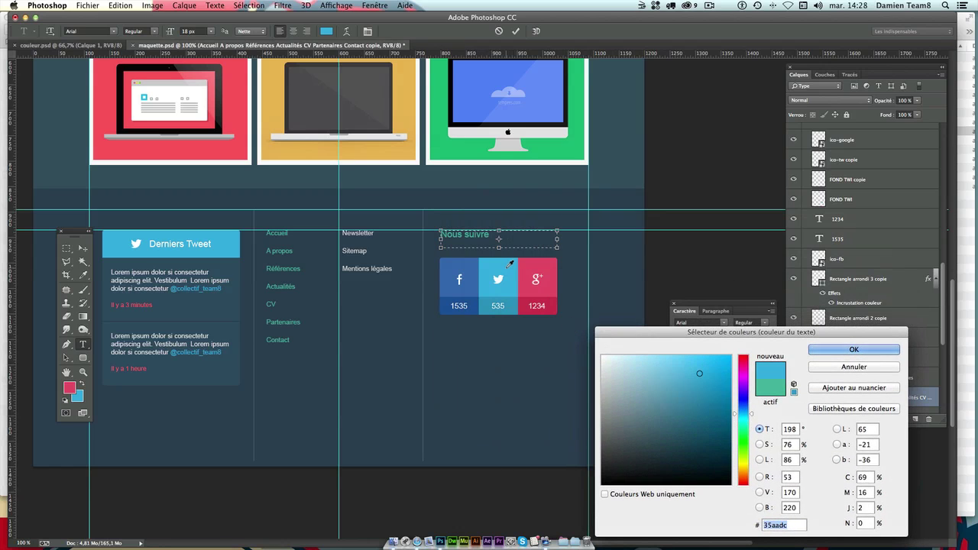
key(Return)
click(83, 248)
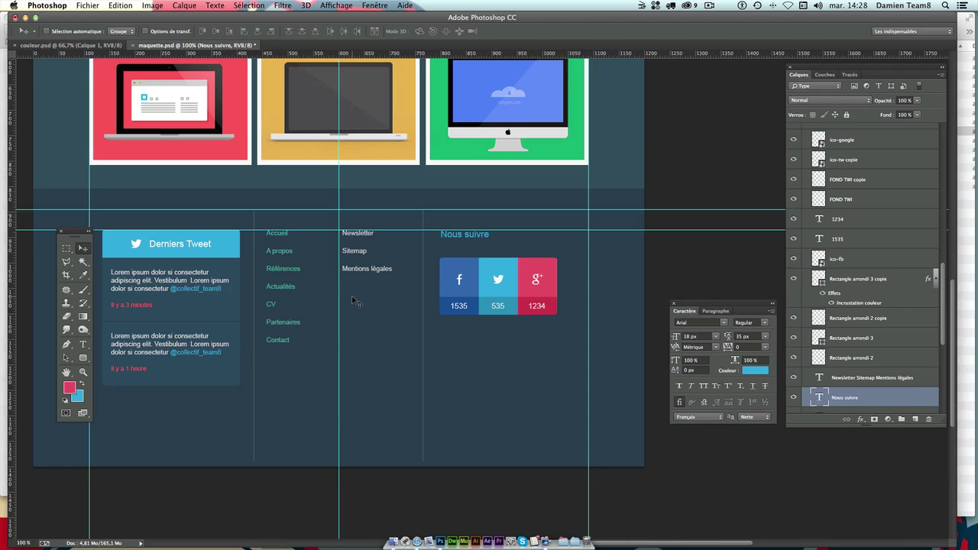
- Hide the guides and nudge the linked share tiles a few pixels up under the heading
key(ctrl+semicolon)
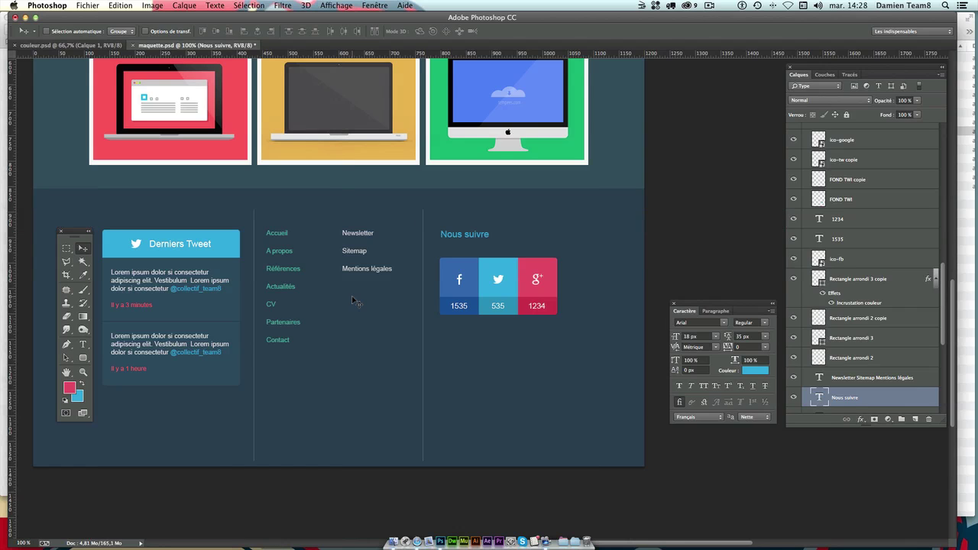
key(Left)
click(871, 180)
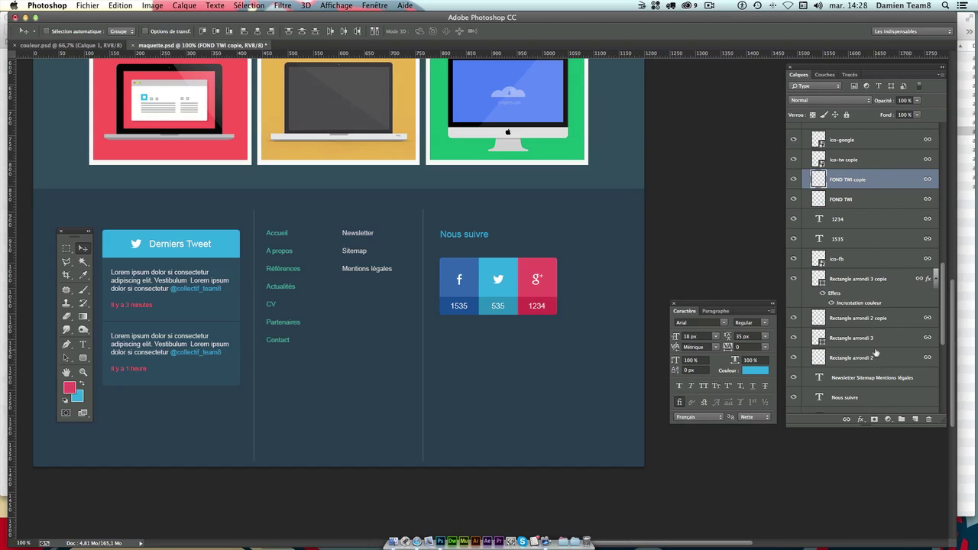
click(878, 142)
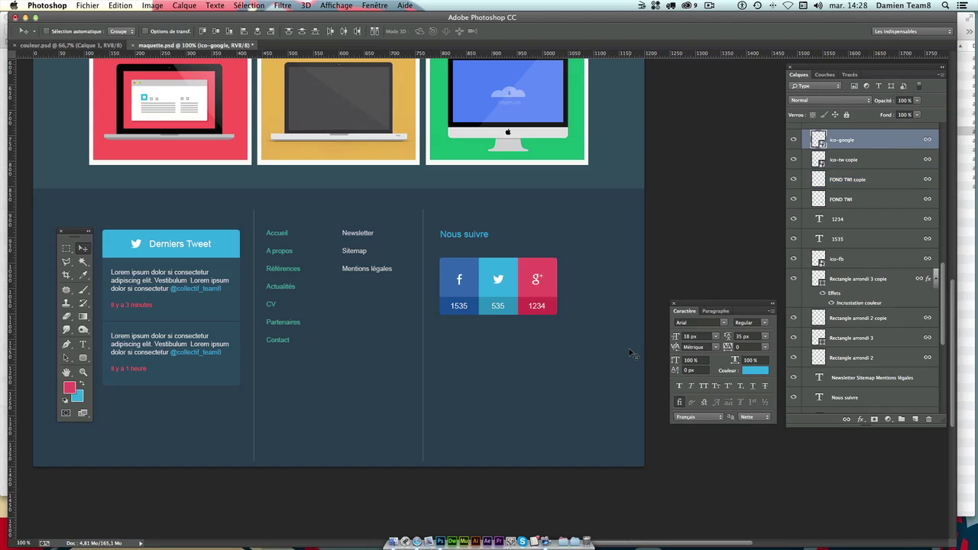
key(Up)
key(Up)
key(Up)
key(Up)
key(Up)
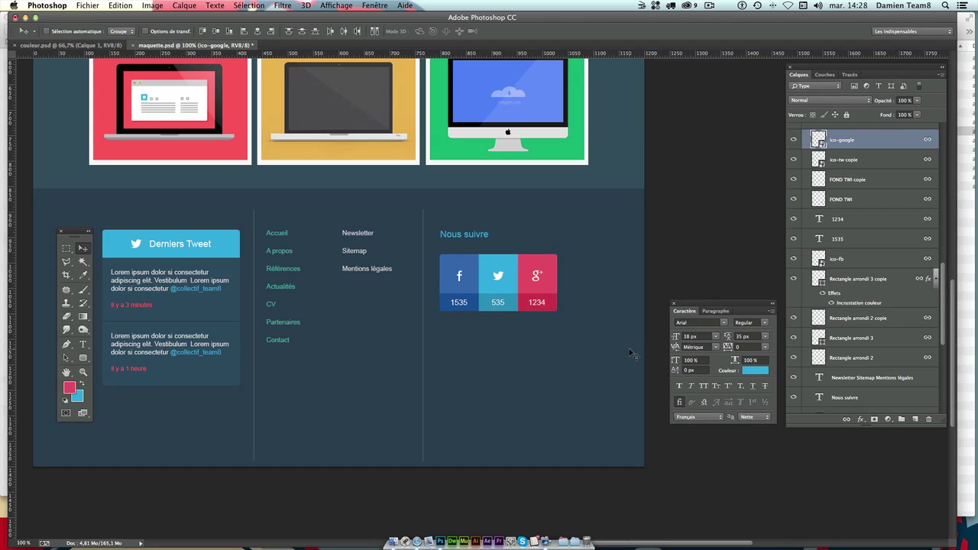
key(Up)
key(Up)
key(Up)
key(Up)
key(Up)
key(Up)
key(Up)
key(Up)
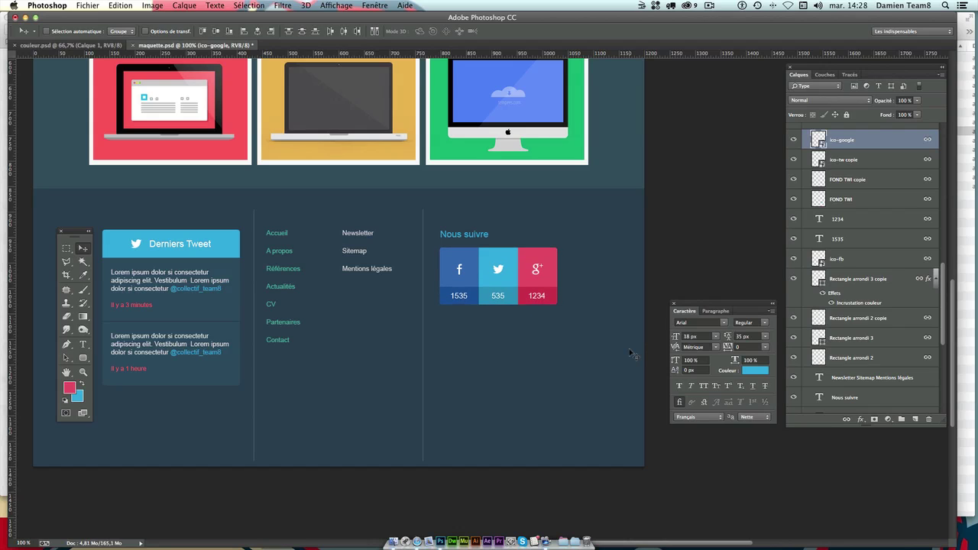
key(Up)
key(Down)
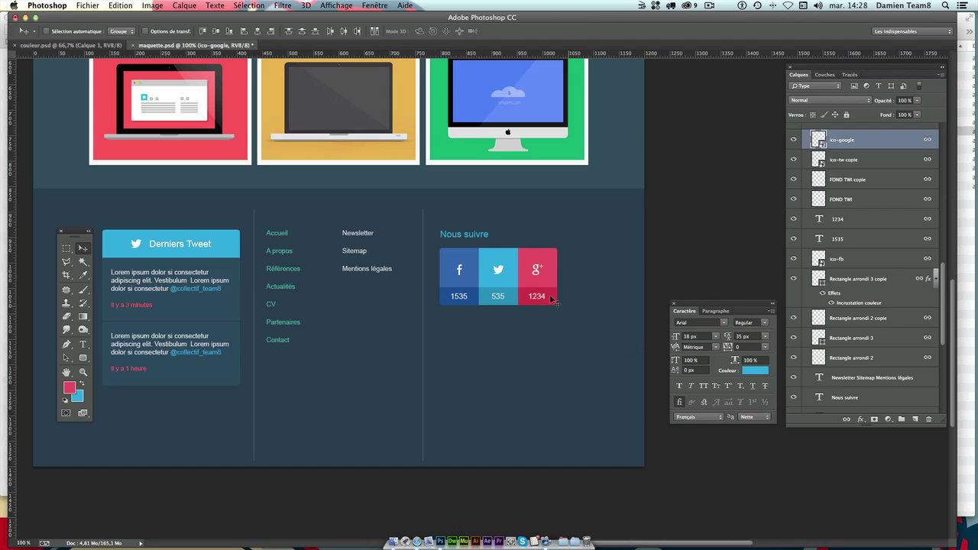
drag(490, 345, 486, 311)
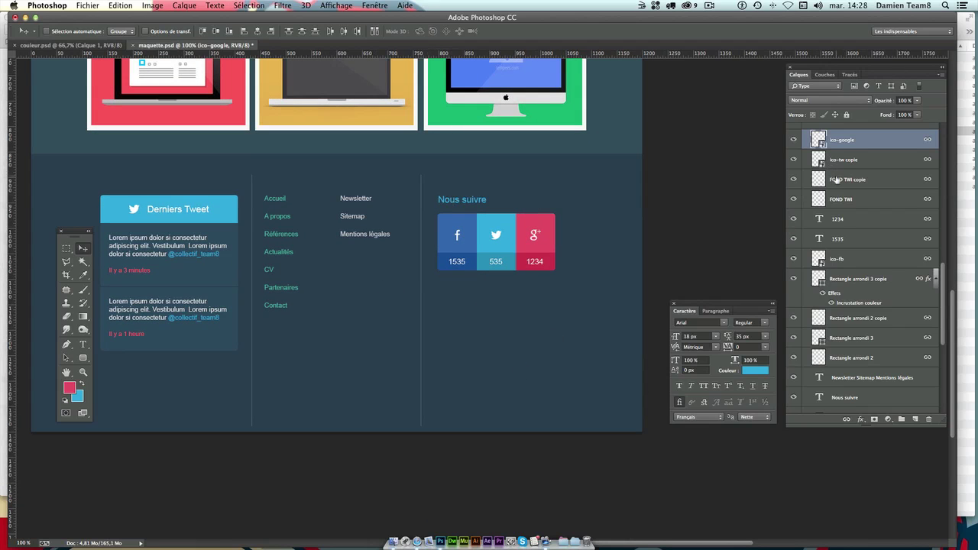
- Collapse the Contenu group and expand the Header group in the Layers panel
drag(947, 308, 953, 162)
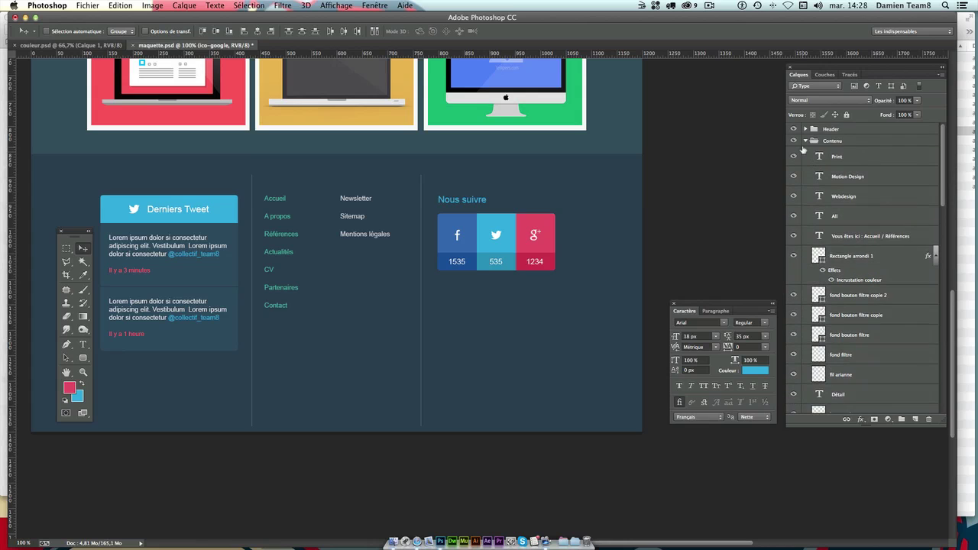
click(805, 142)
click(806, 129)
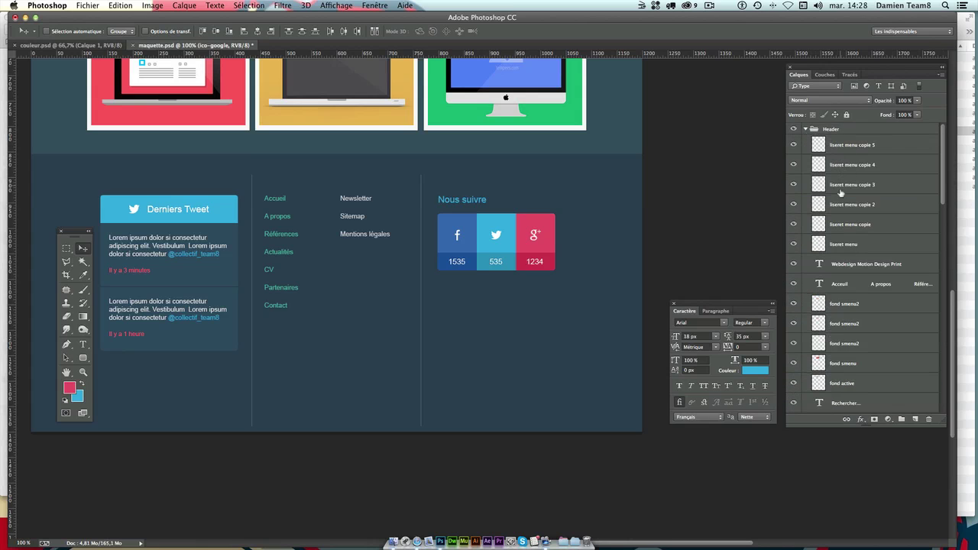
scroll(865, 280, down, 1)
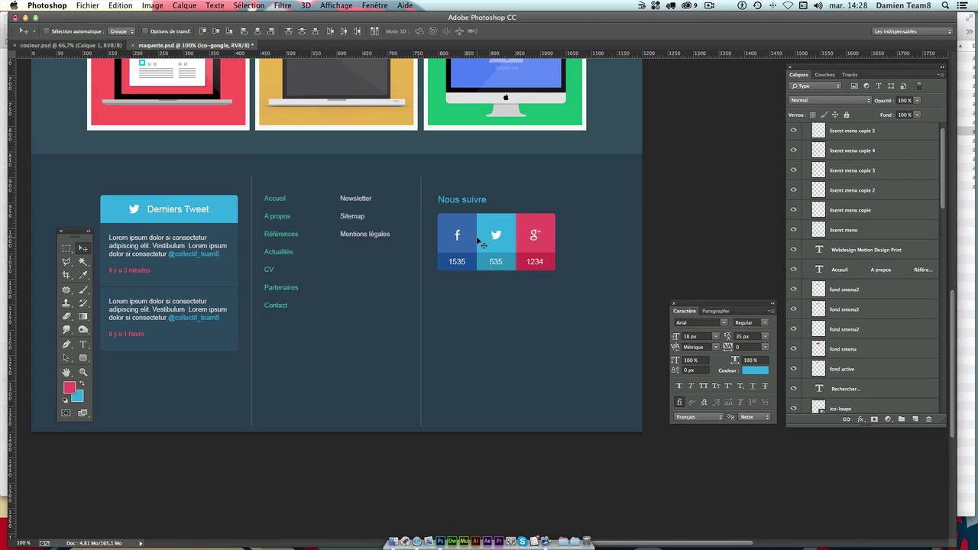
scroll(479, 241, up, 2)
scroll(810, 296, up, 1)
scroll(453, 250, up, 4)
scroll(449, 250, up, 2)
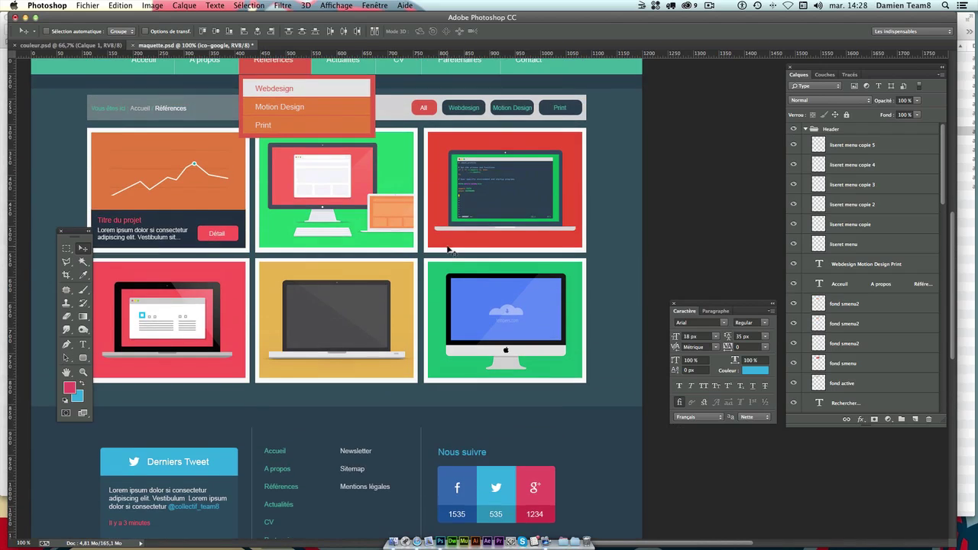
scroll(451, 250, up, 4)
scroll(862, 164, down, 3)
scroll(862, 164, down, 5)
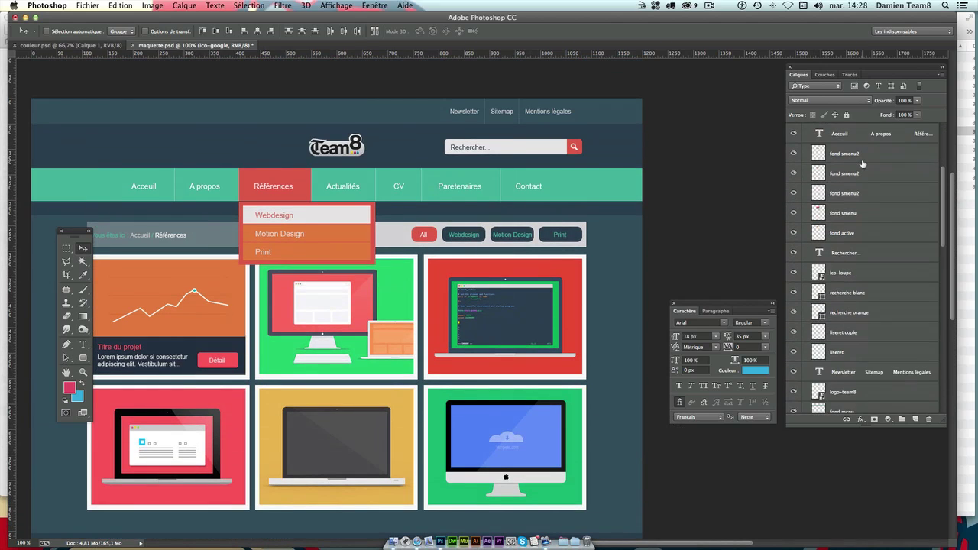
scroll(872, 207, up, 5)
scroll(872, 206, up, 5)
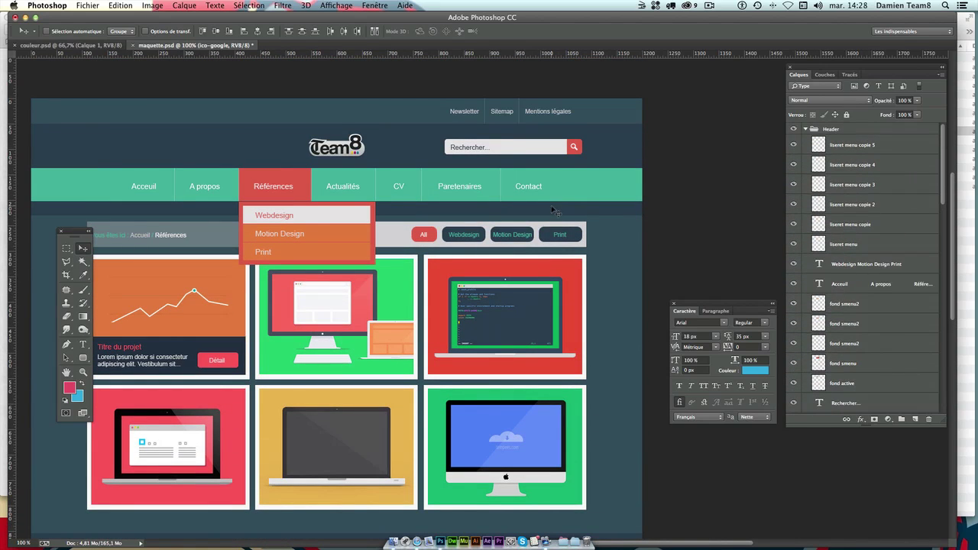
scroll(845, 179, down, 2)
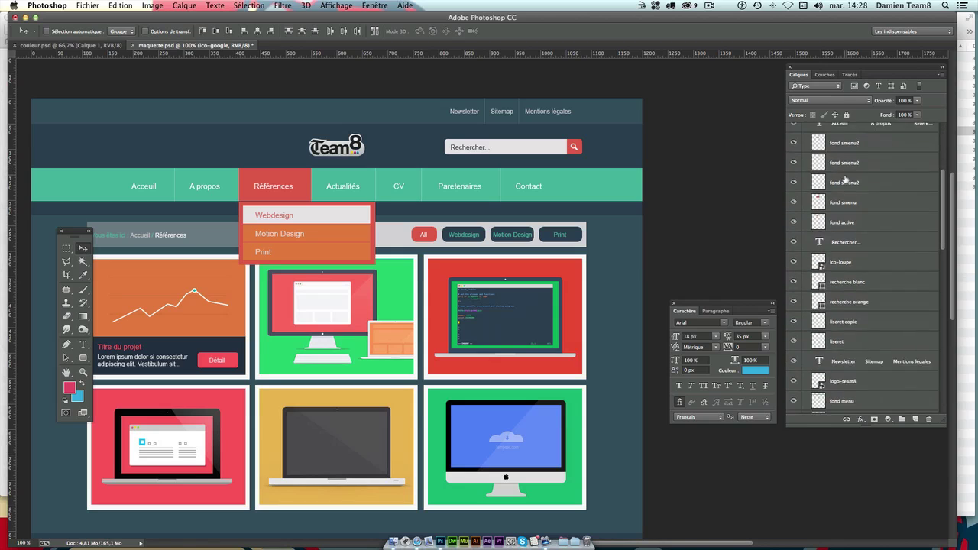
scroll(845, 180, up, 2)
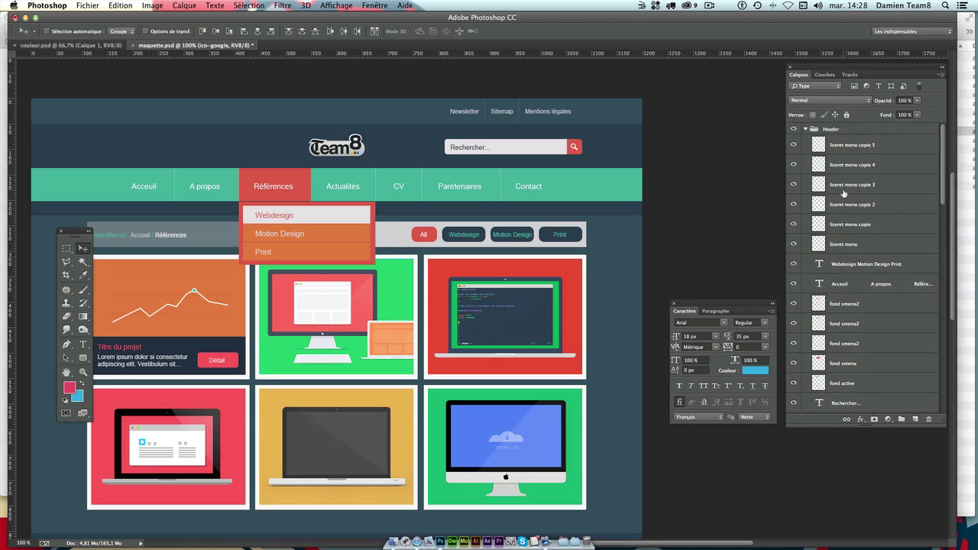
- Select the logo-team8 layer via the right-click layer list over the Team8 logo
right_click(341, 151)
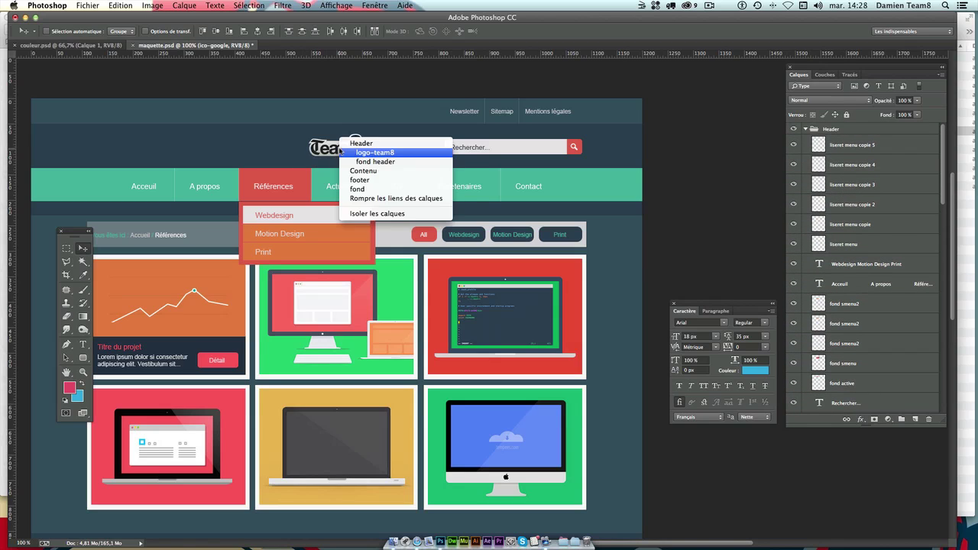
right_click(319, 152)
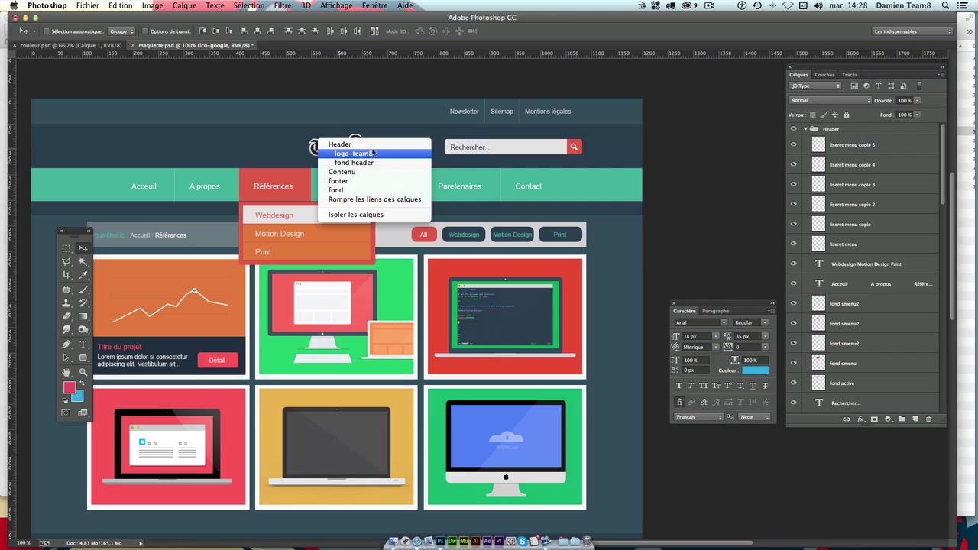
right_click(342, 151)
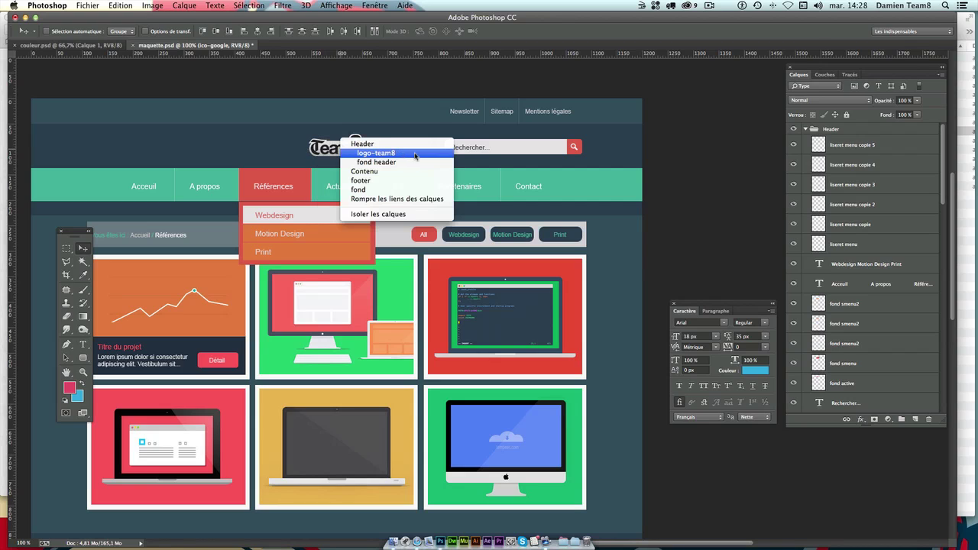
click(375, 153)
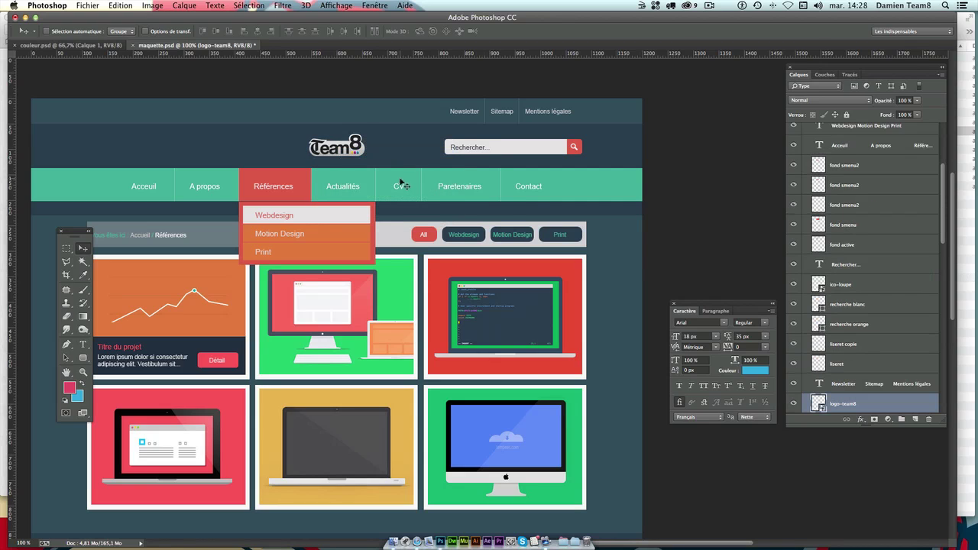
- Alt-drag a copy of the logo-team8 layer into the footer group
scroll(846, 372, down, 4)
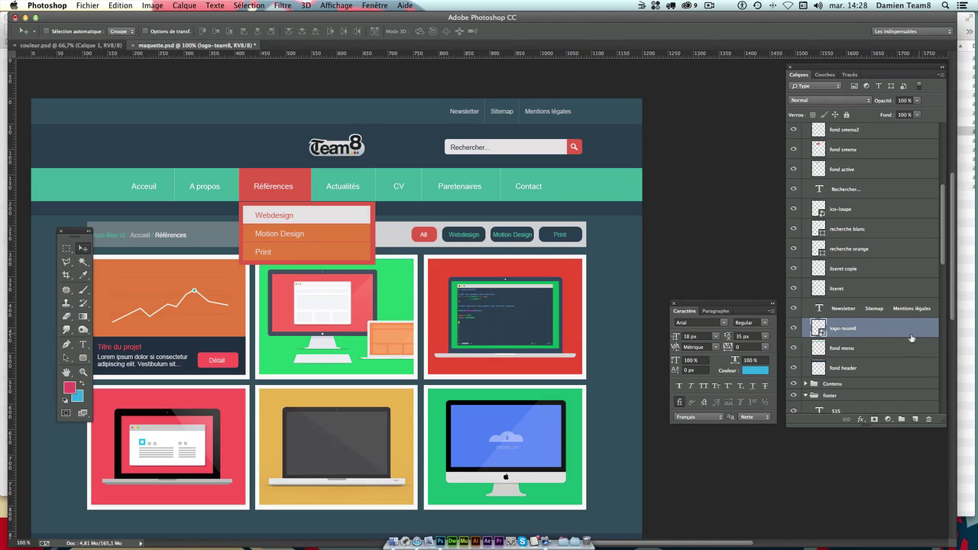
mouse_move(891, 335)
mouse_down()
mouse_move(915, 419)
mouse_move(894, 503)
mouse_move(862, 463)
mouse_move(873, 238)
mouse_up()
scroll(872, 238, up, 5)
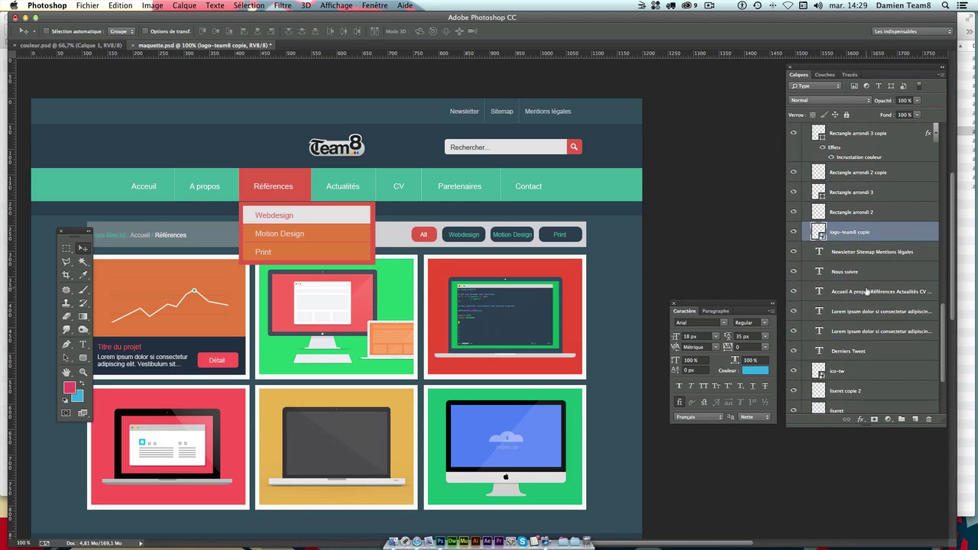
mouse_move(862, 289)
mouse_down()
mouse_move(866, 100)
mouse_move(867, 142)
mouse_up()
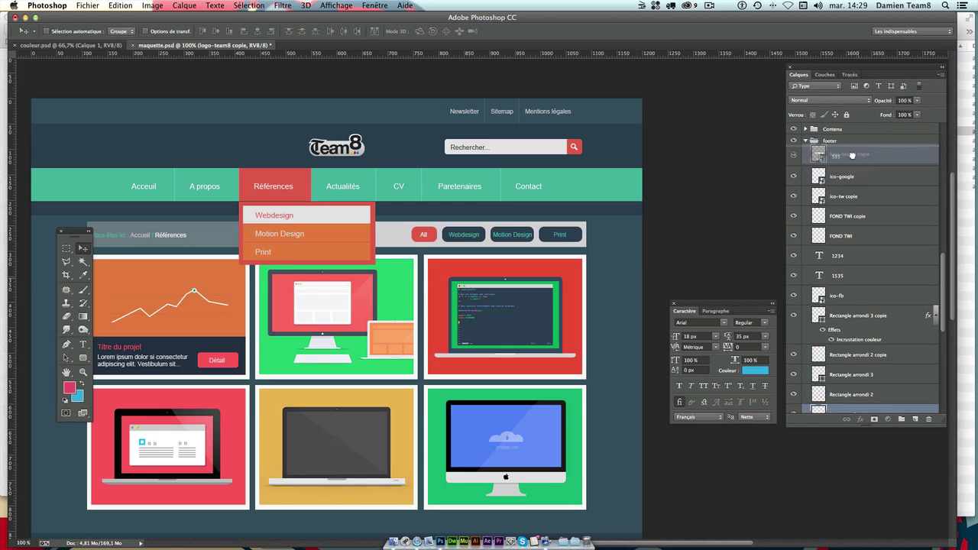
drag(436, 239, 431, 308)
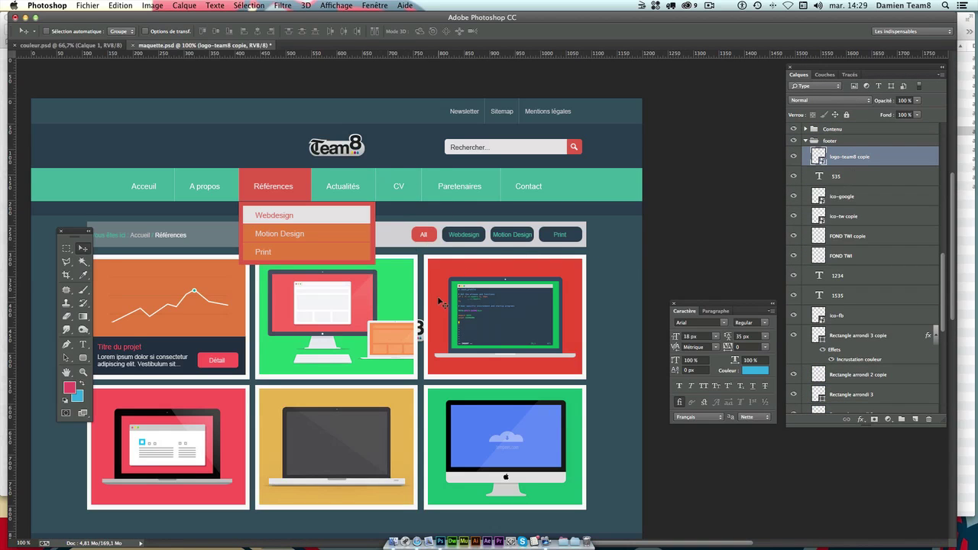
- Position the footer logo copy just below the share tiles
scroll(433, 275, down, 5)
mouse_move(490, 286)
mouse_down()
mouse_move(498, 324)
mouse_move(494, 421)
mouse_up()
scroll(474, 398, down, 4)
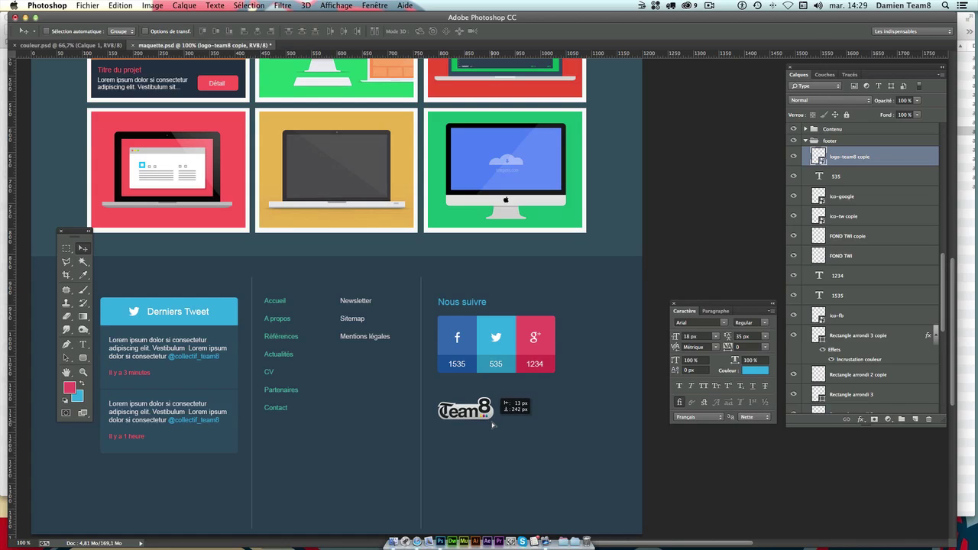
drag(494, 422, 493, 423)
scroll(523, 369, down, 1)
scroll(523, 369, down, 1)
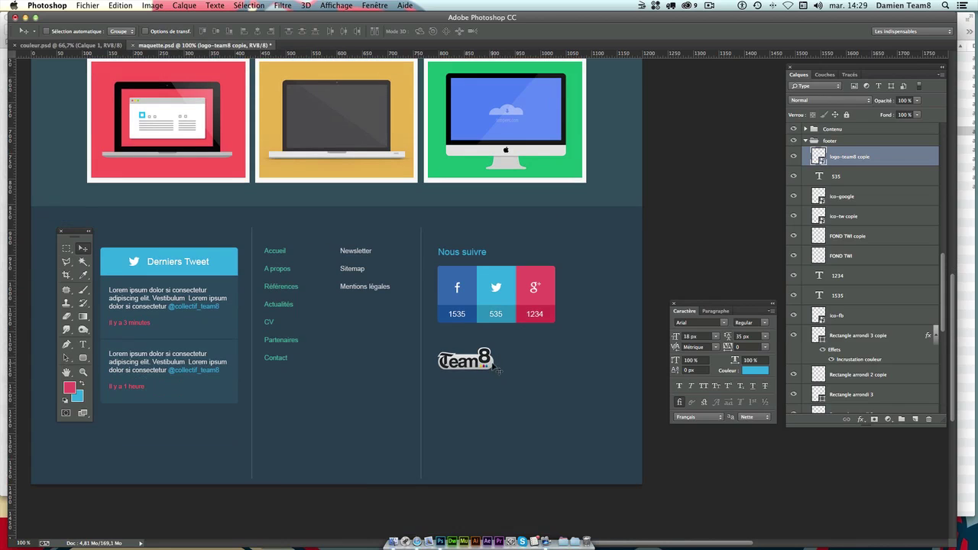
drag(494, 369, 495, 371)
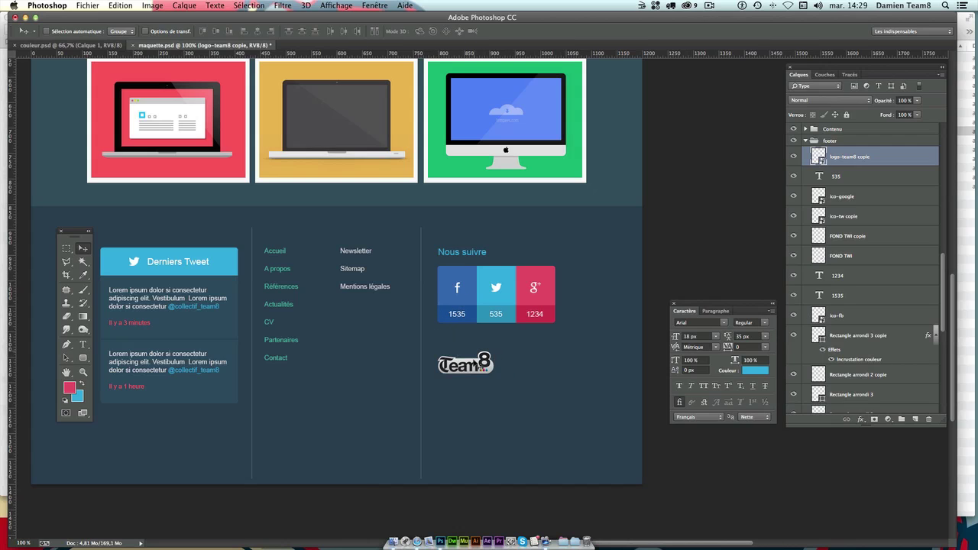
scroll(806, 367, down, 3)
- Duplicate the liseret copie 2 separator about 103 px to the right
scroll(805, 344, down, 4)
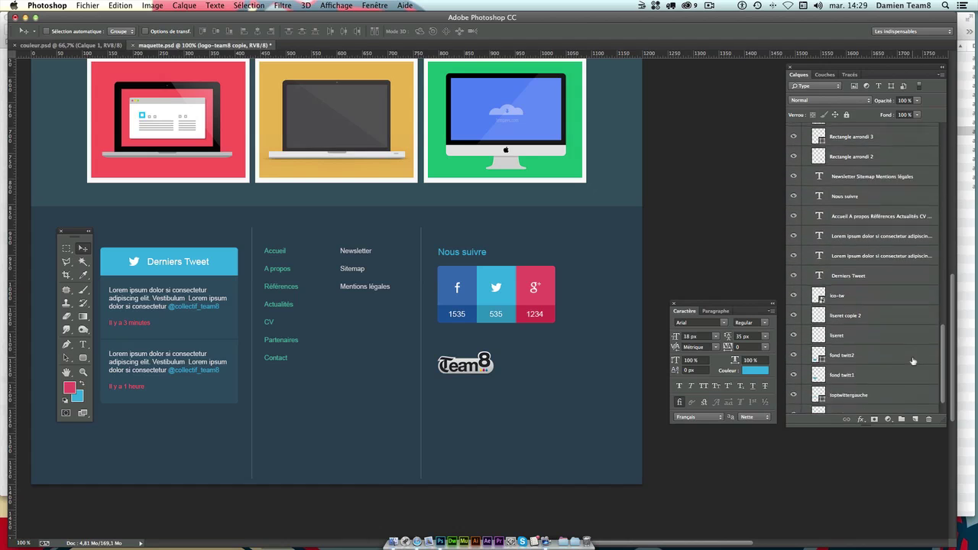
scroll(806, 321, down, 3)
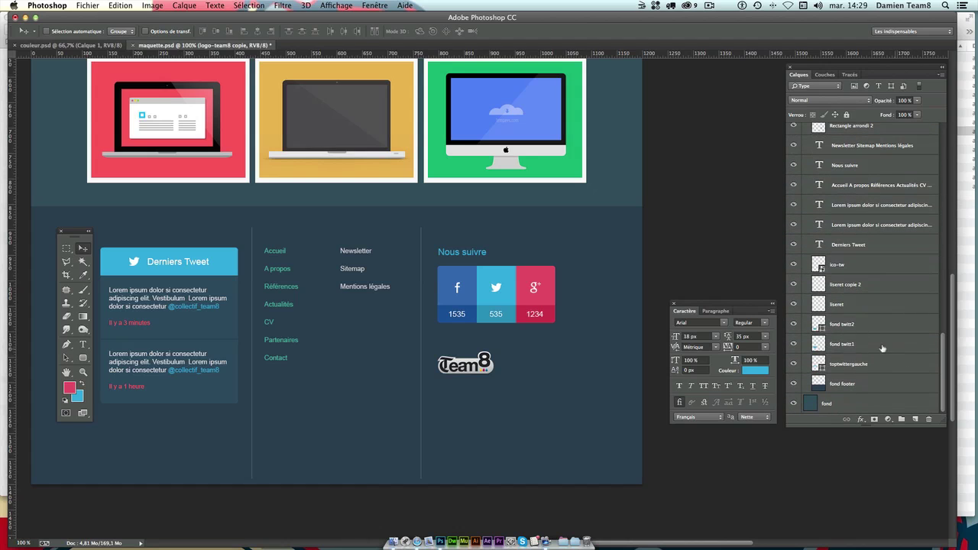
click(846, 289)
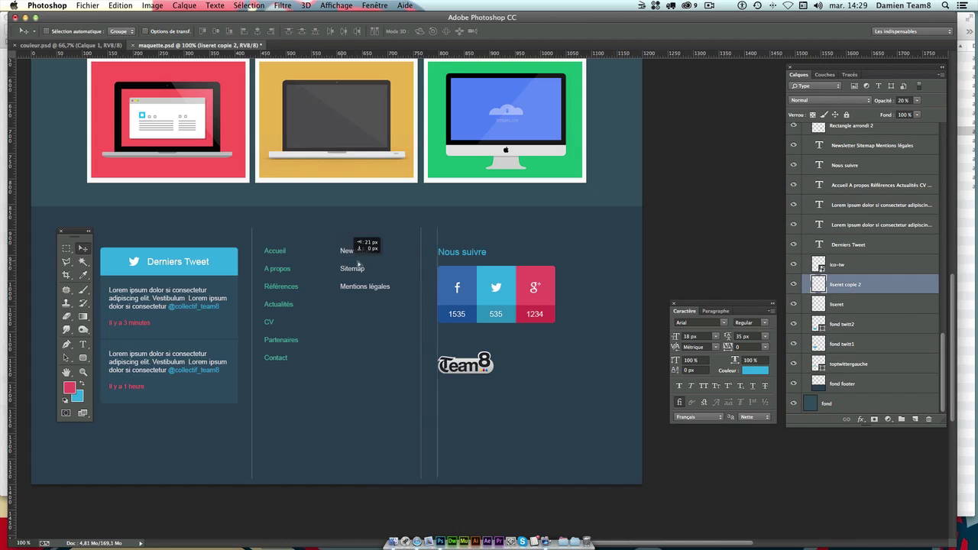
drag(328, 265, 407, 266)
key(ctrl+t)
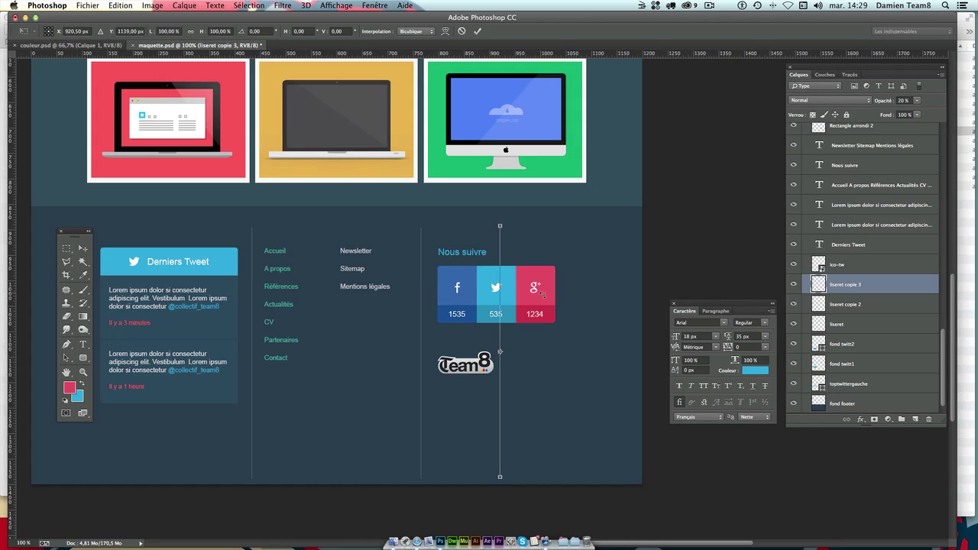
drag(567, 395, 547, 400)
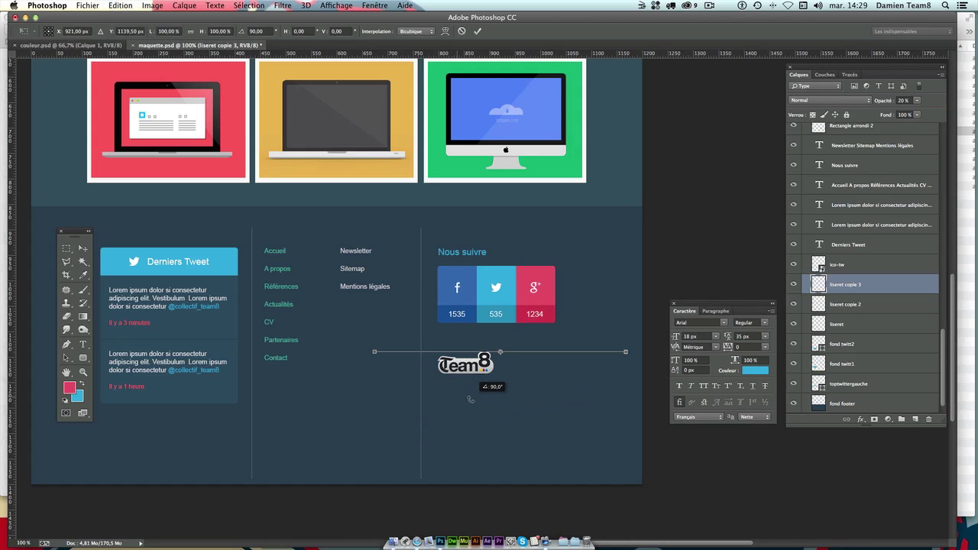
key(Escape)
- Rotate the copied line 90° to horizontal and place it below the share tiles
key(ctrl+t)
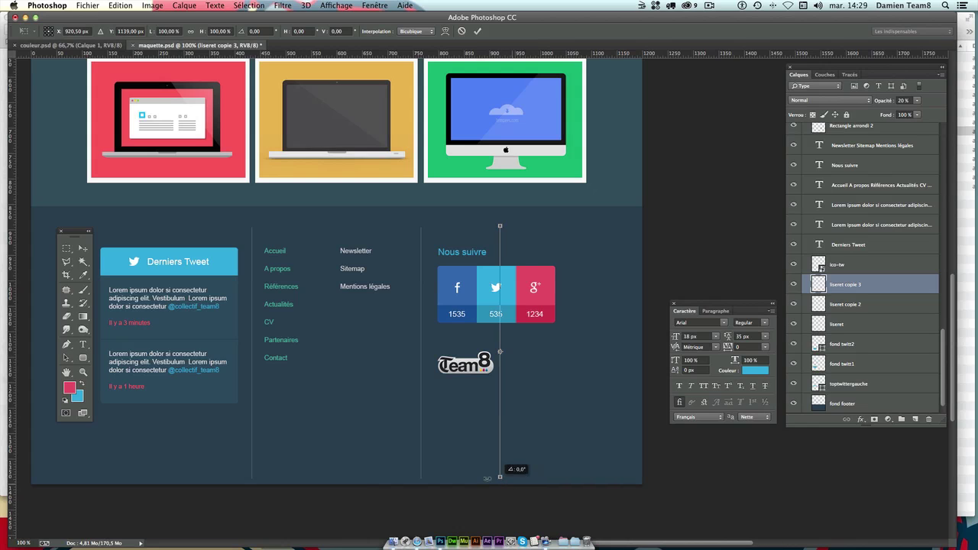
drag(505, 468, 409, 364)
mouse_move(410, 363)
mouse_down()
mouse_move(429, 364)
mouse_move(464, 341)
mouse_move(388, 321)
mouse_move(409, 334)
mouse_up()
key(Return)
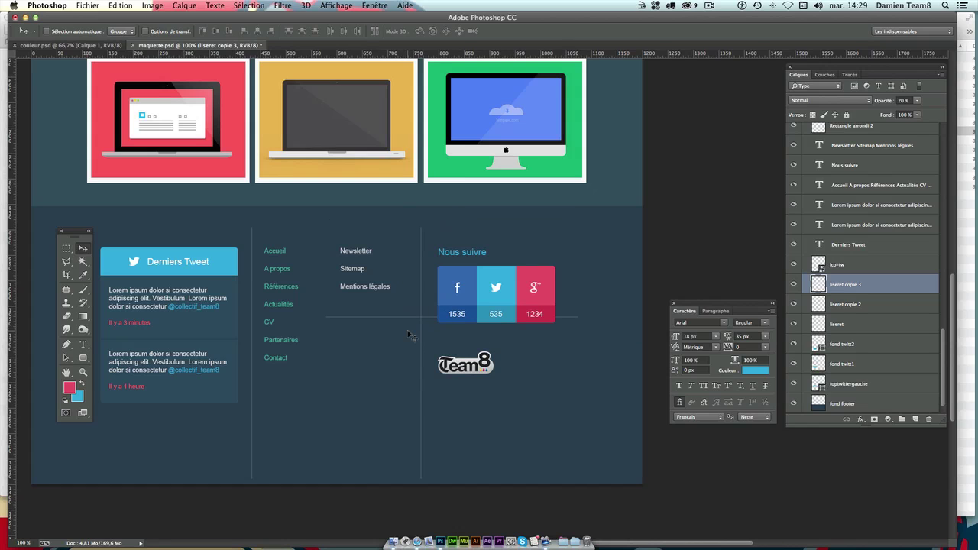
key(super+semicolon)
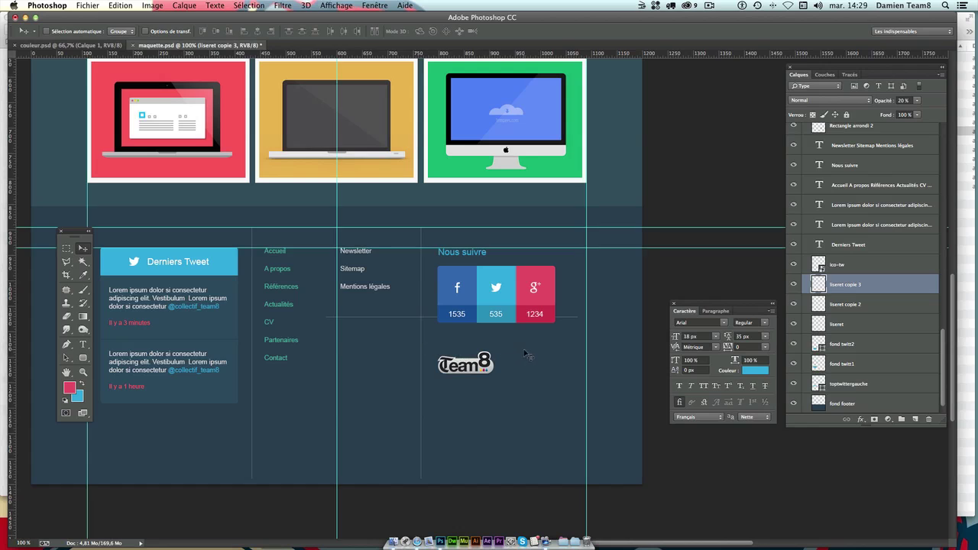
drag(524, 353, 533, 372)
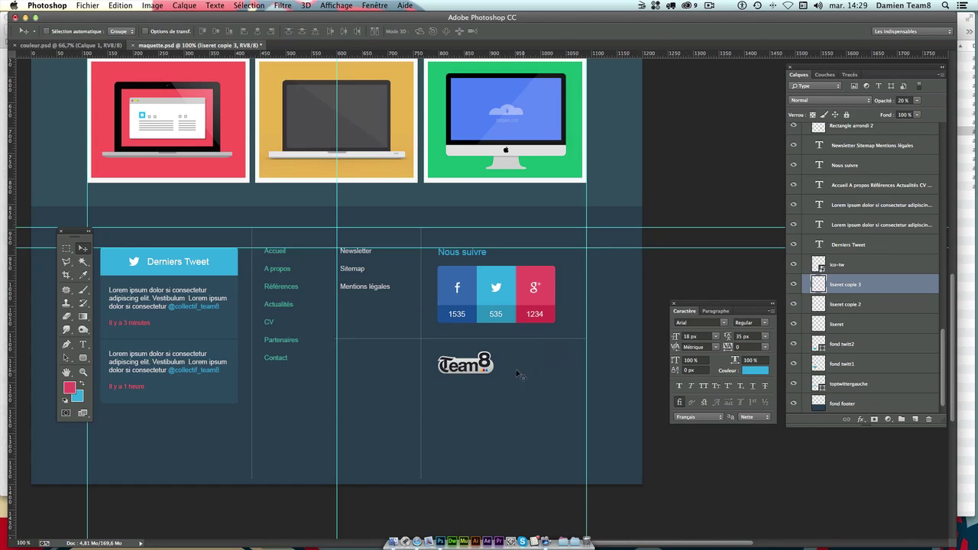
- Delete the line's portion left of the column divider using a rectangular selection
click(67, 248)
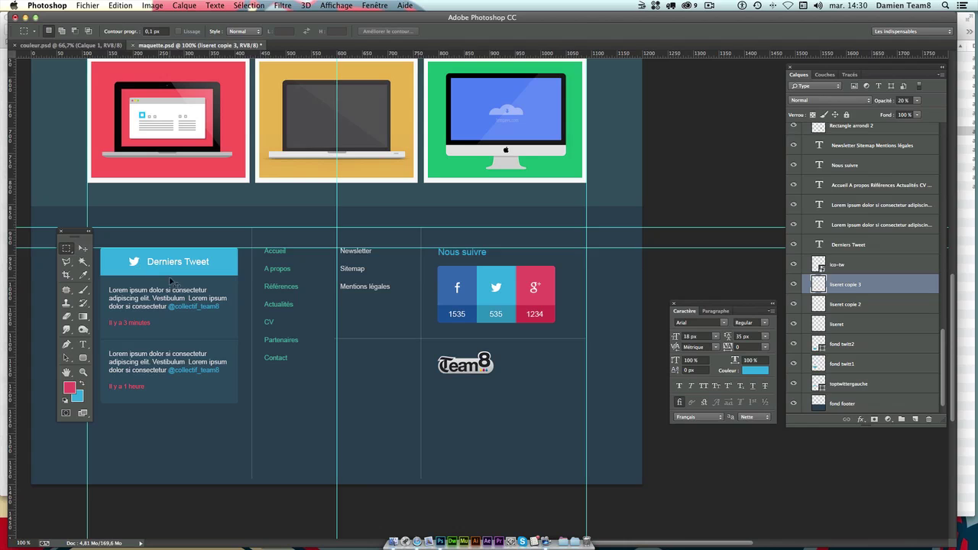
key(super+h)
mouse_move(295, 219)
mouse_down()
mouse_move(419, 452)
mouse_move(437, 452)
mouse_up()
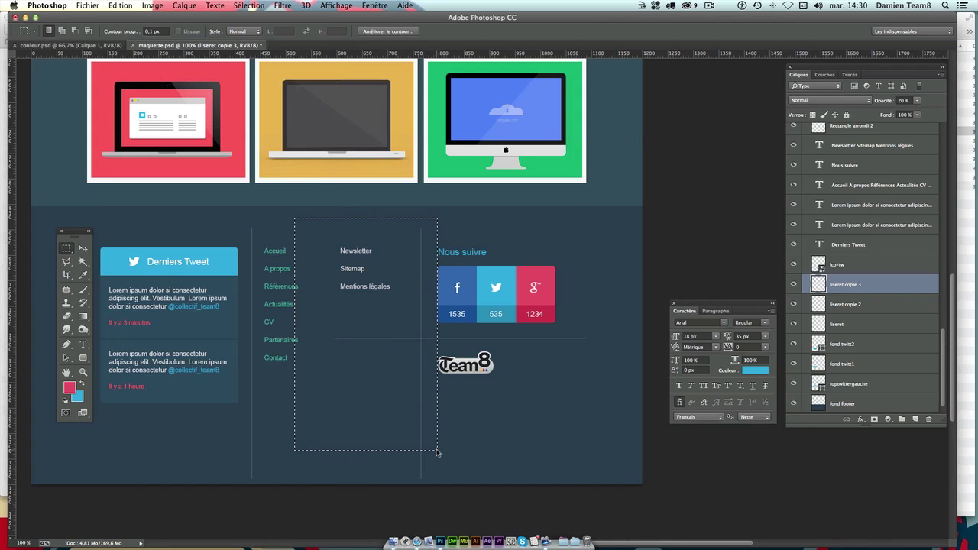
key(Delete)
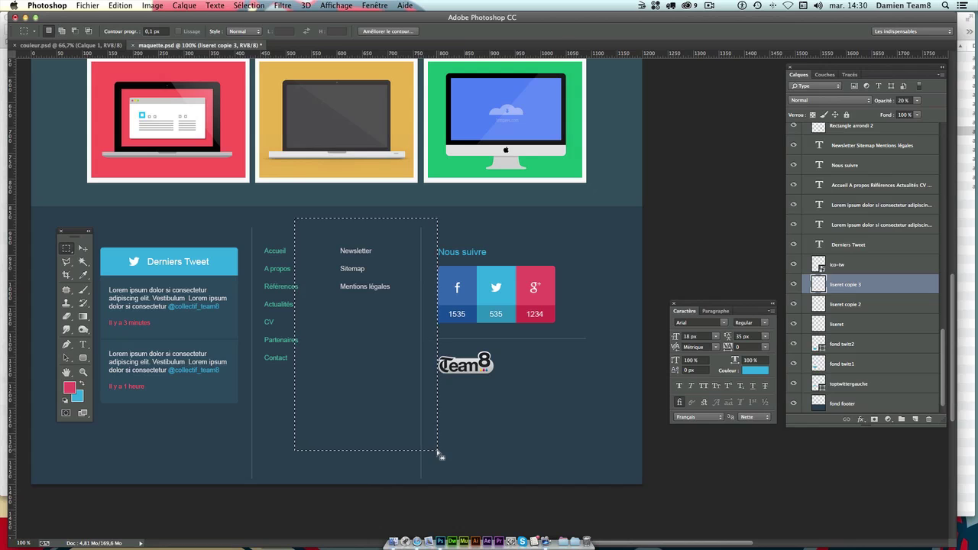
key(super+d)
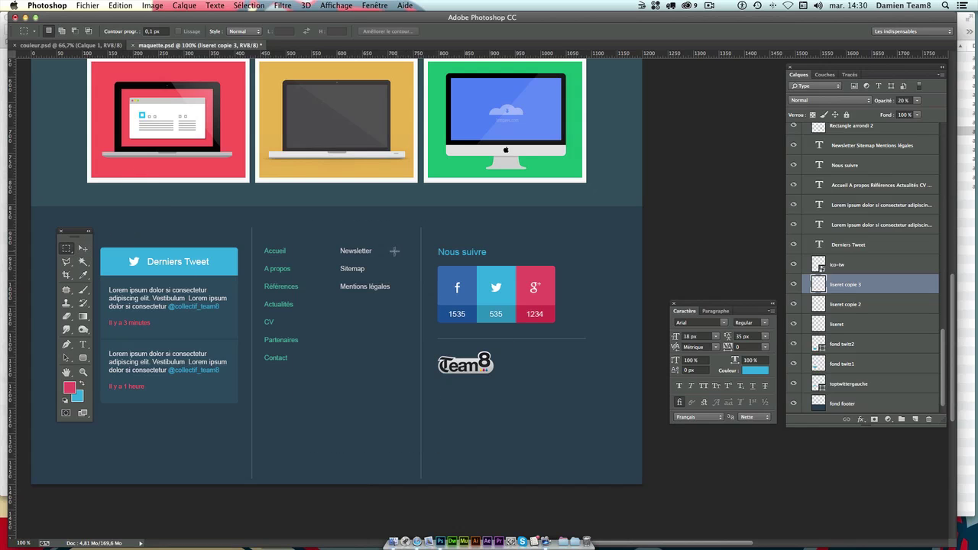
click(84, 249)
- Collapse the Header group and select the footer's logo-team8 copie layer
scroll(847, 221, up, 3)
scroll(847, 220, up, 3)
scroll(847, 220, up, 3)
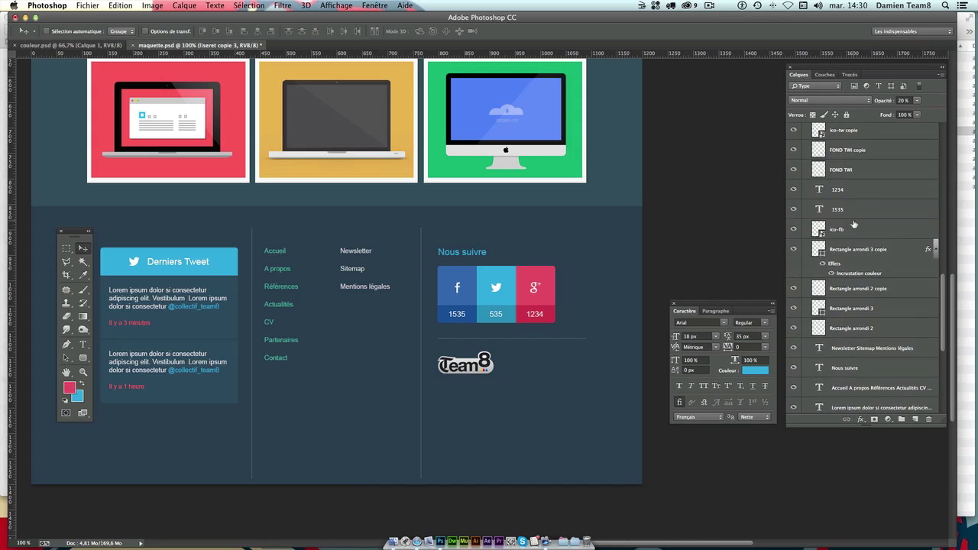
scroll(847, 221, up, 3)
scroll(855, 223, up, 3)
scroll(855, 223, up, 3)
scroll(855, 223, down, 3)
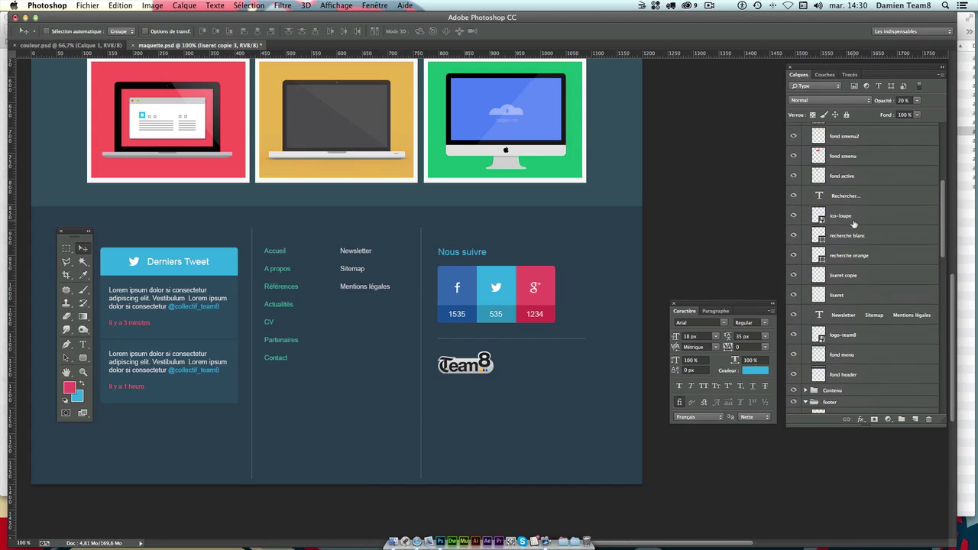
scroll(855, 224, down, 3)
scroll(856, 226, down, 3)
scroll(857, 229, down, 3)
scroll(859, 250, up, 3)
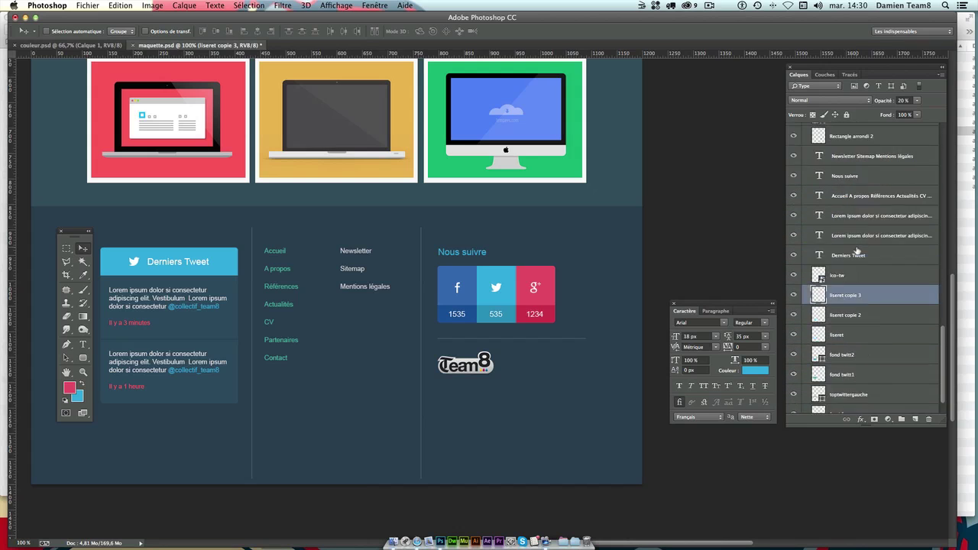
scroll(858, 249, up, 3)
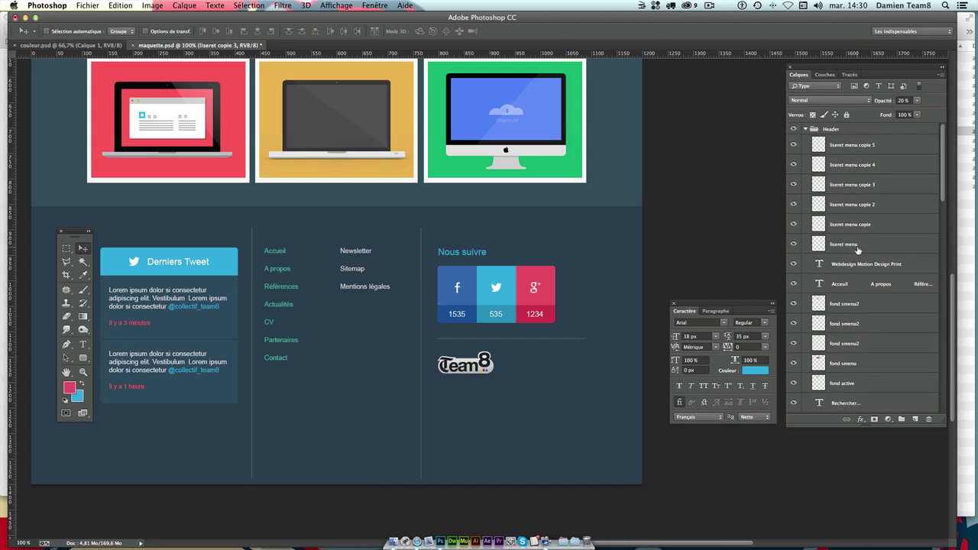
click(806, 128)
click(839, 167)
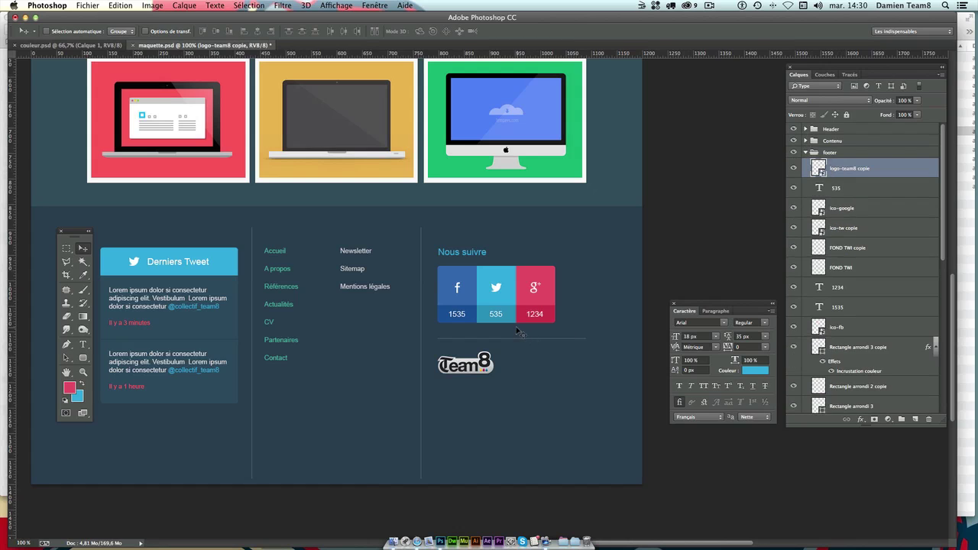
- Scale the footer Team8 logo down to about 87%, roughly 100 × 48 px
key(super+y)
key(super+t)
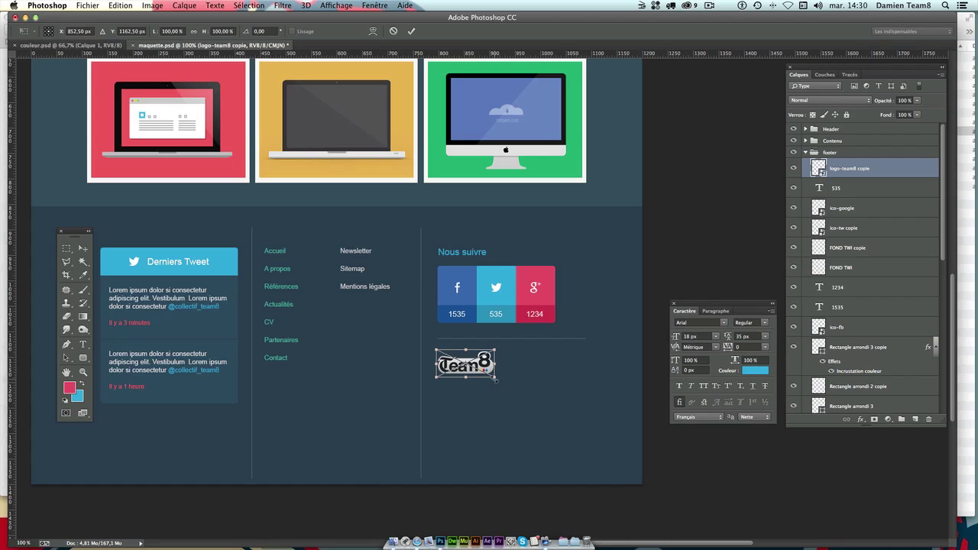
drag(495, 377, 488, 376)
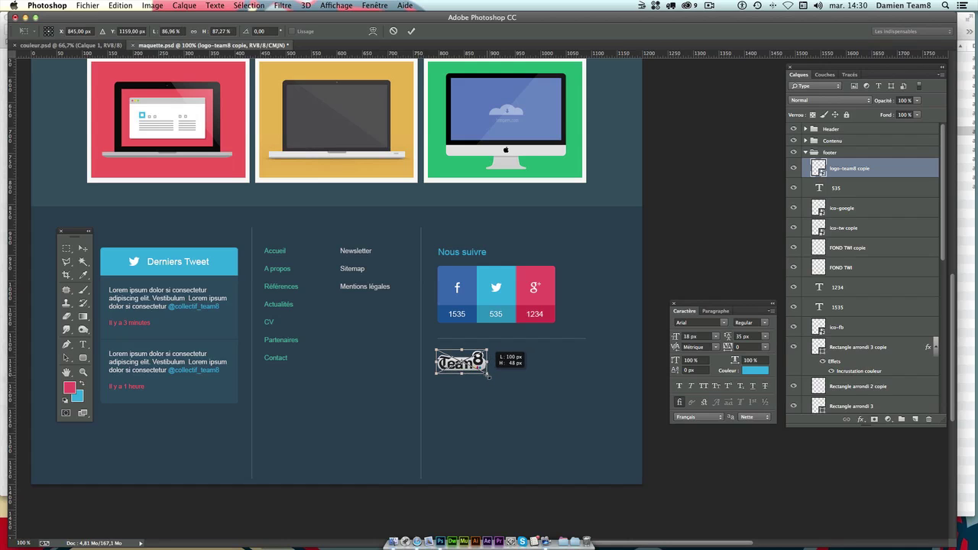
key(Return)
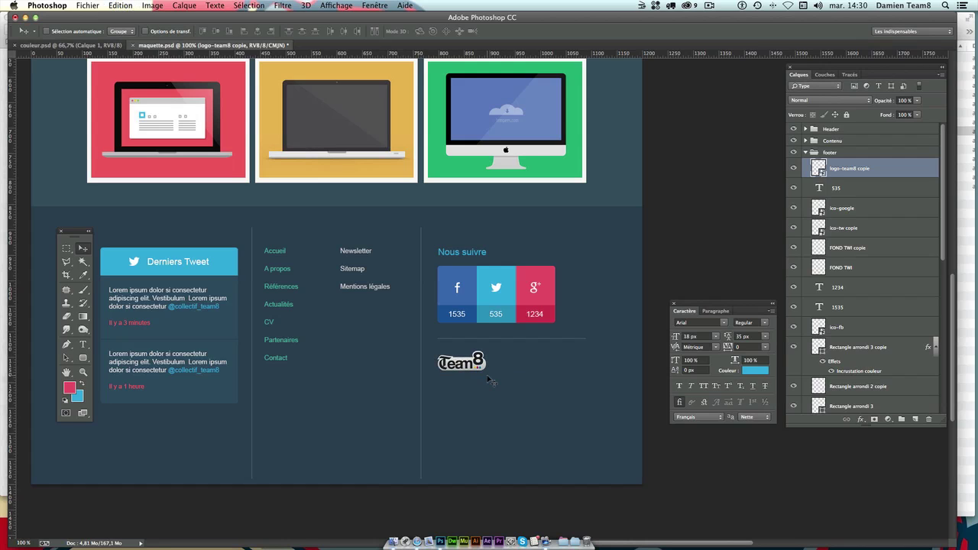
click(942, 85)
- Set the logo layer to 46% opacity and place a copy of the tweet text under it
mouse_move(918, 100)
mouse_down()
mouse_move(890, 114)
mouse_move(921, 115)
mouse_up()
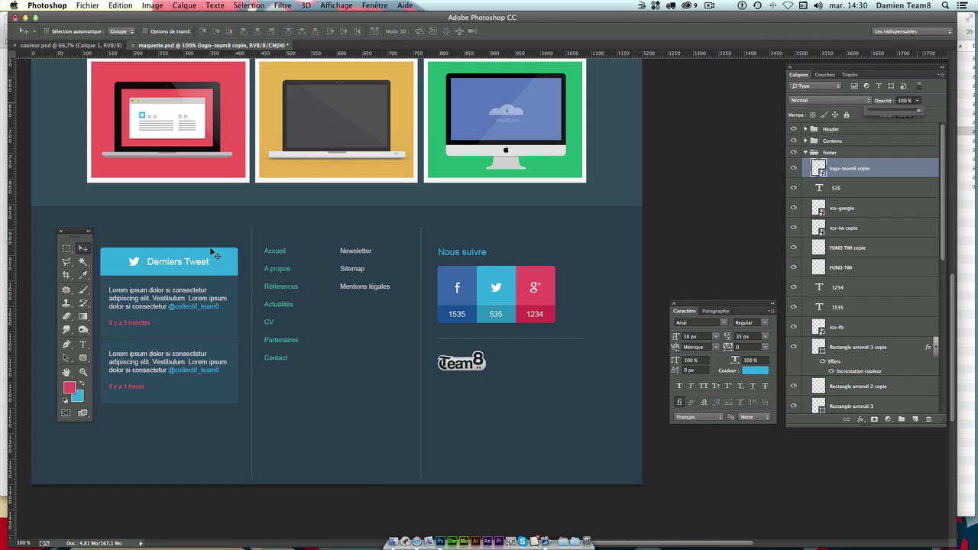
scroll(487, 367, down, 3)
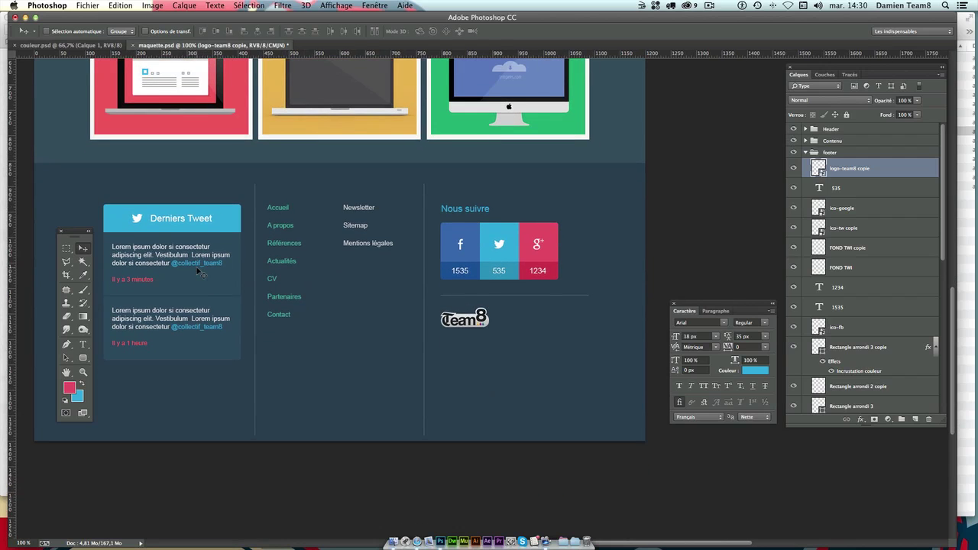
scroll(913, 384, down, 5)
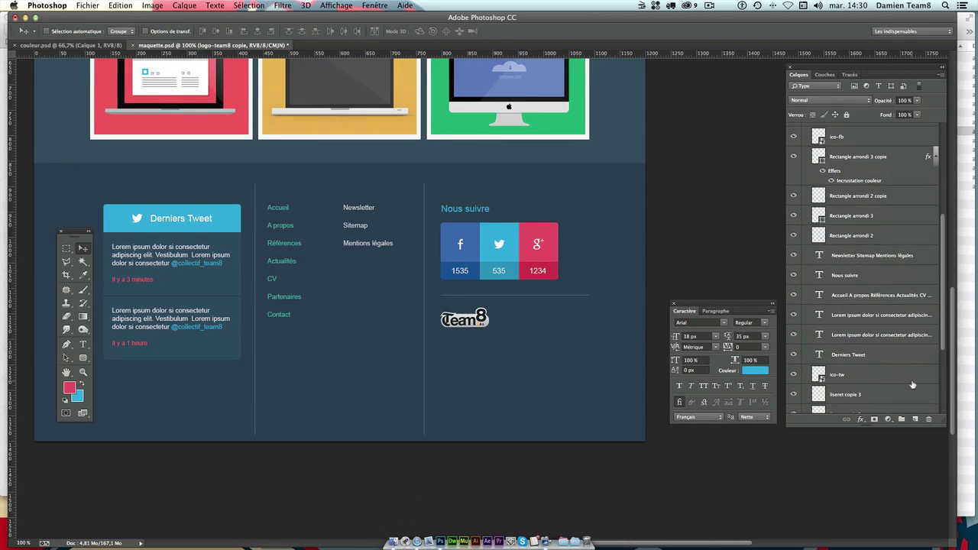
click(870, 300)
click(858, 314)
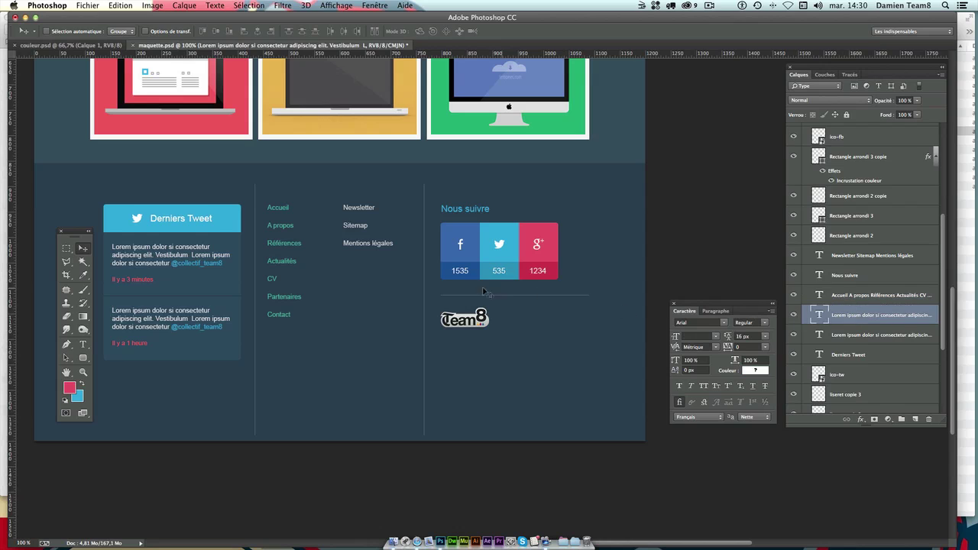
mouse_move(324, 256)
mouse_down()
mouse_move(506, 288)
mouse_move(543, 281)
mouse_up()
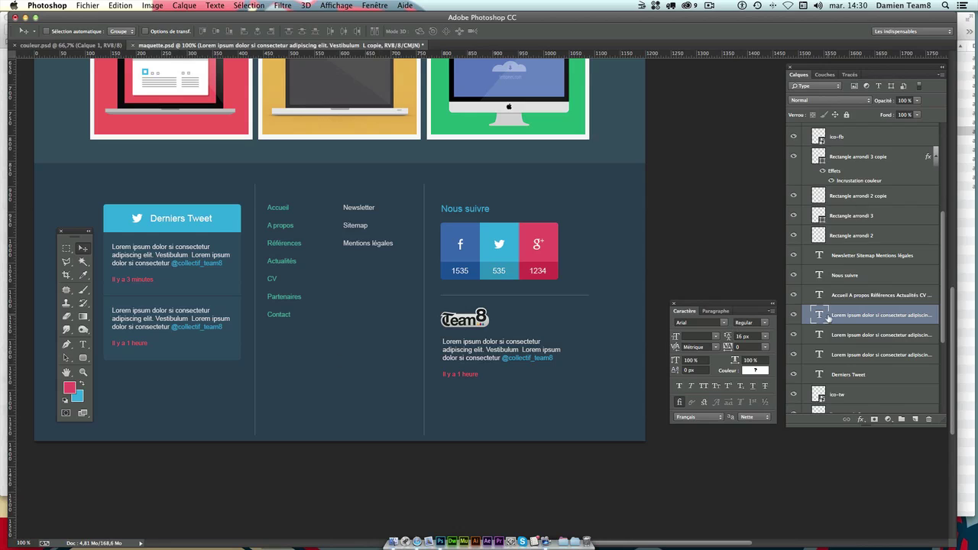
- Widen the copied text box, delete the handle and time lines, and paste a second paragraph
double_click(824, 319)
drag(569, 381, 591, 380)
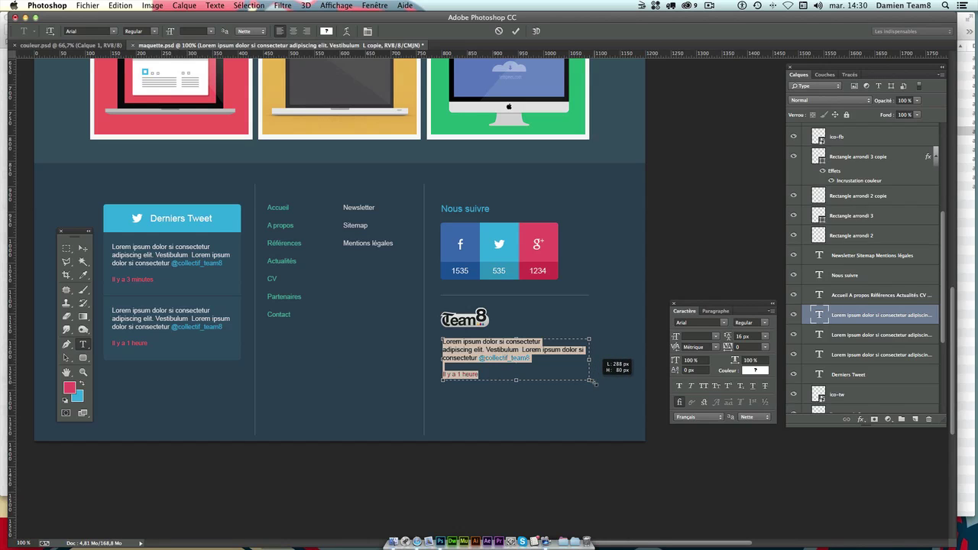
drag(516, 370, 479, 359)
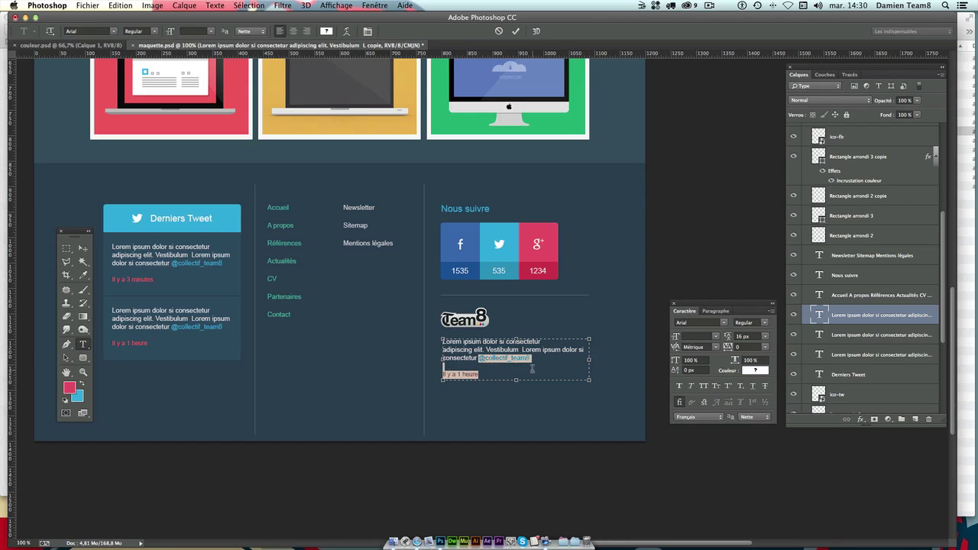
key(BackSpace)
drag(489, 362, 419, 336)
key(super+c)
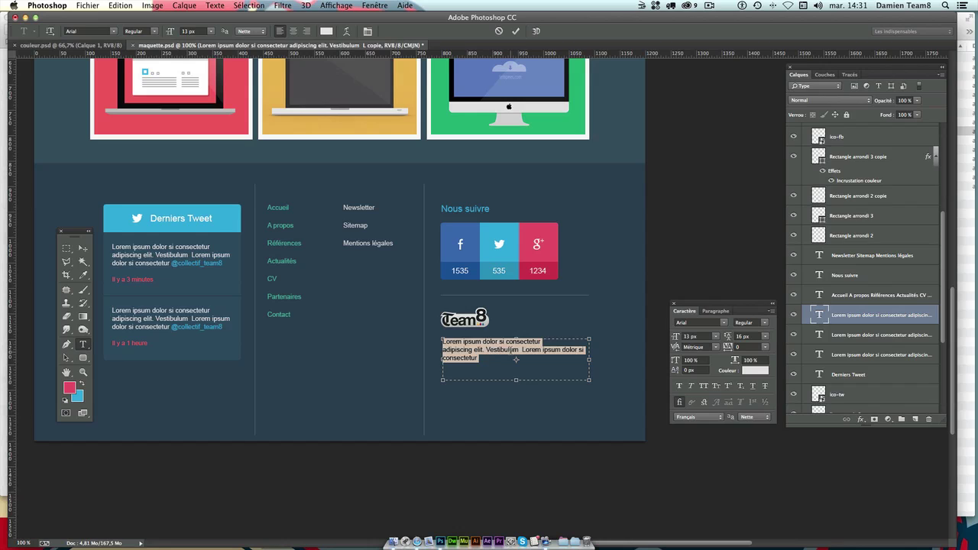
click(509, 353)
key(super+v)
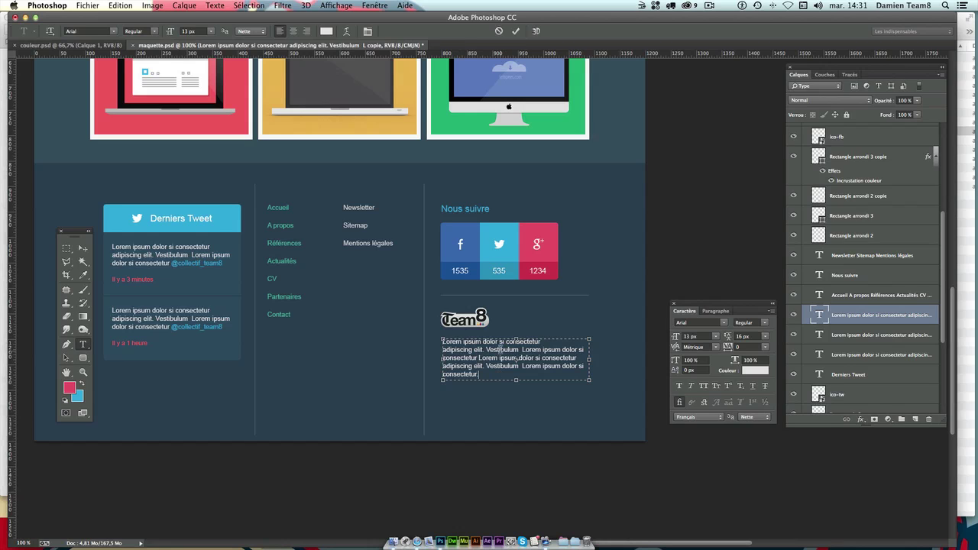
- Colour the words 'Vestibulum Lorem' teal #45b29d, sampled from the navigation bar
drag(486, 349, 543, 350)
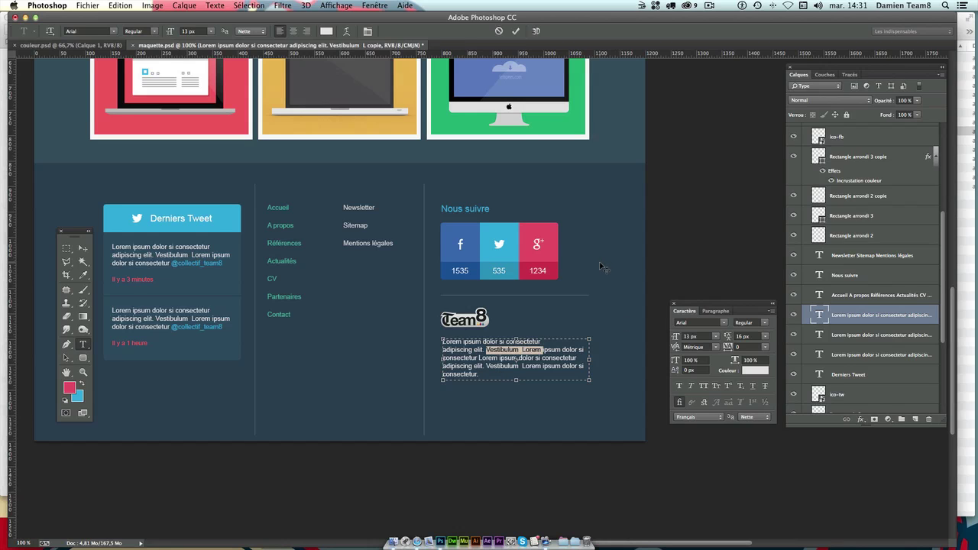
scroll(604, 267, up, 2)
click(755, 371)
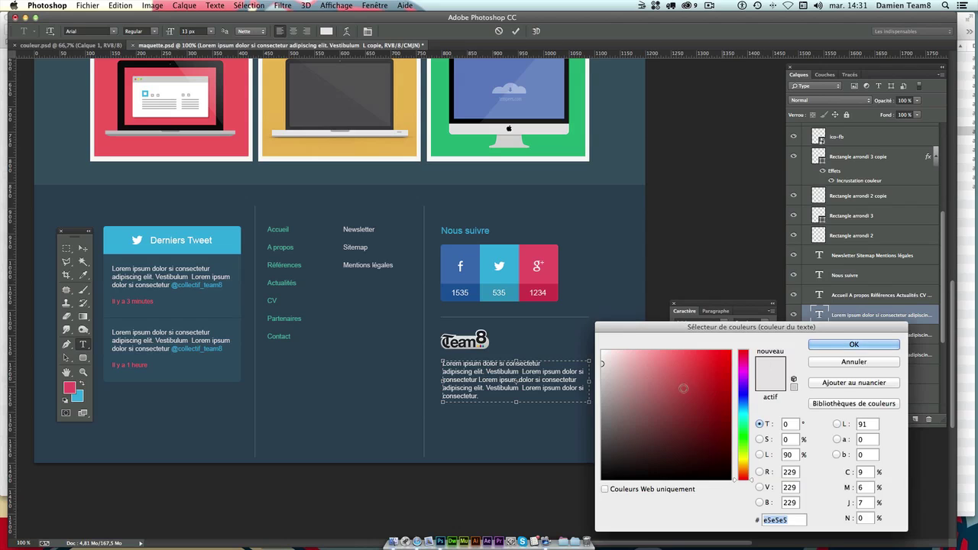
scroll(463, 366, up, 5)
scroll(463, 367, up, 5)
scroll(463, 366, down, 2)
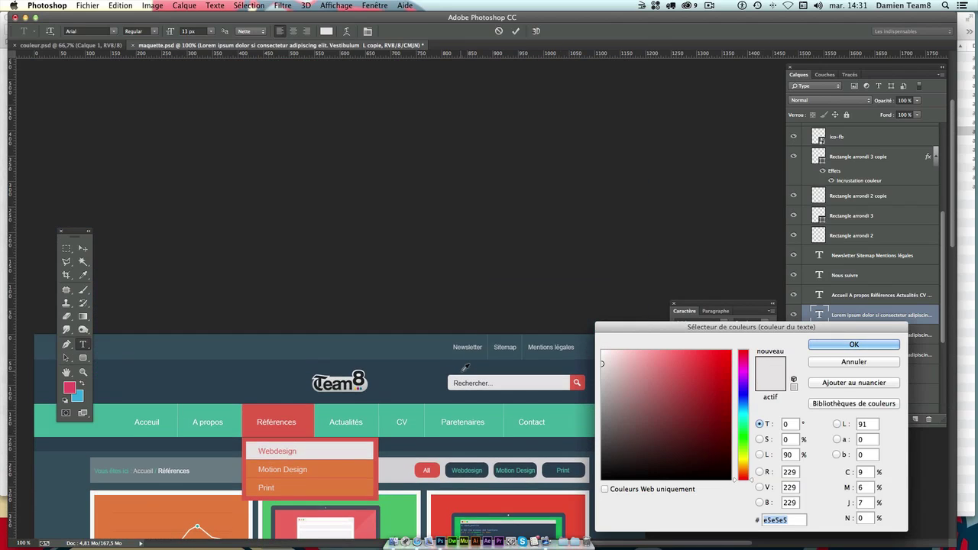
click(566, 348)
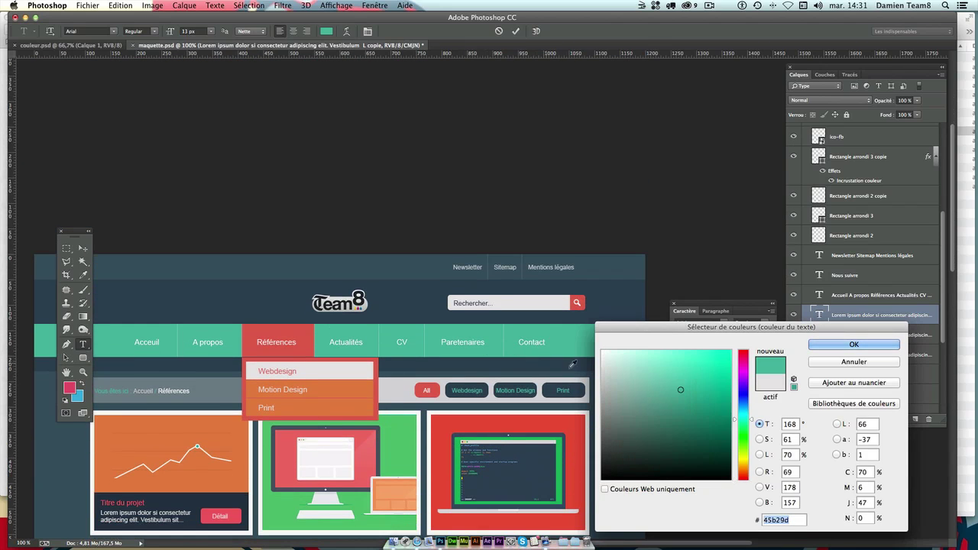
click(855, 345)
scroll(622, 360, down, 5)
scroll(623, 358, down, 5)
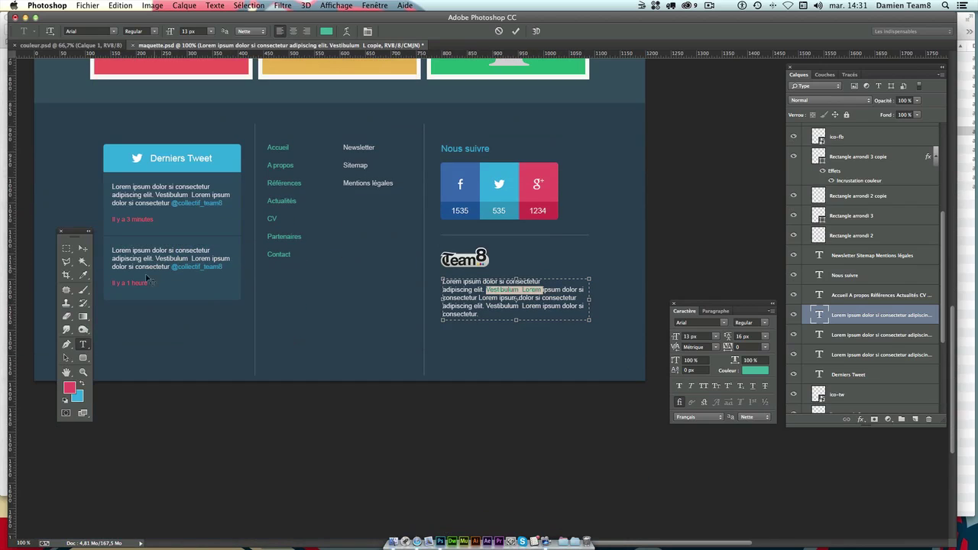
click(83, 249)
scroll(413, 348, up, 5)
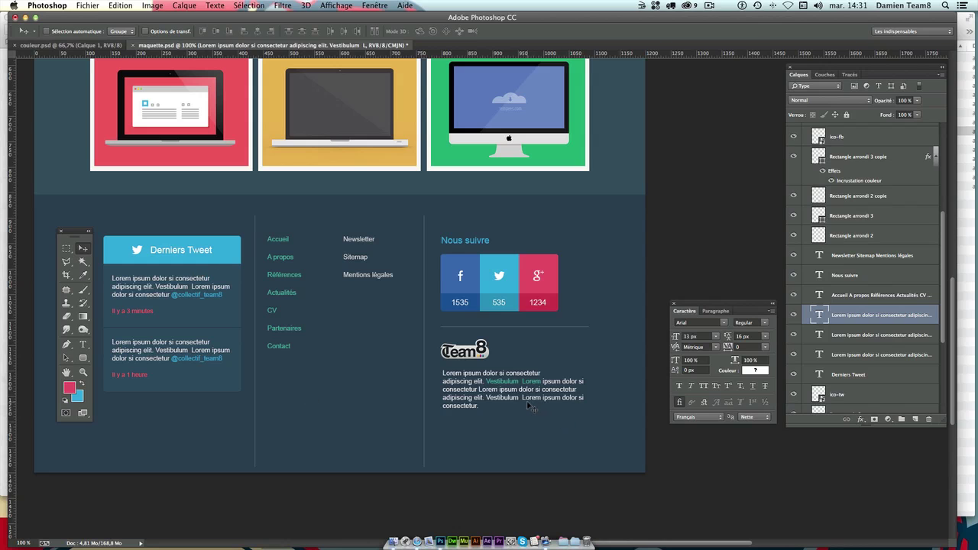
- Show the layout guides over the mockup and pan to the page header
scroll(518, 419, up, 8)
scroll(516, 419, up, 3)
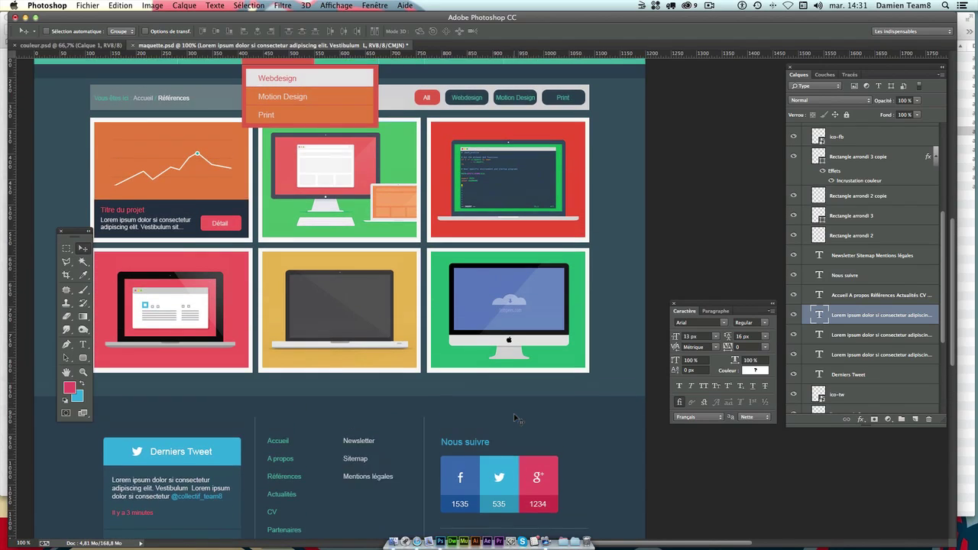
scroll(517, 420, up, 5)
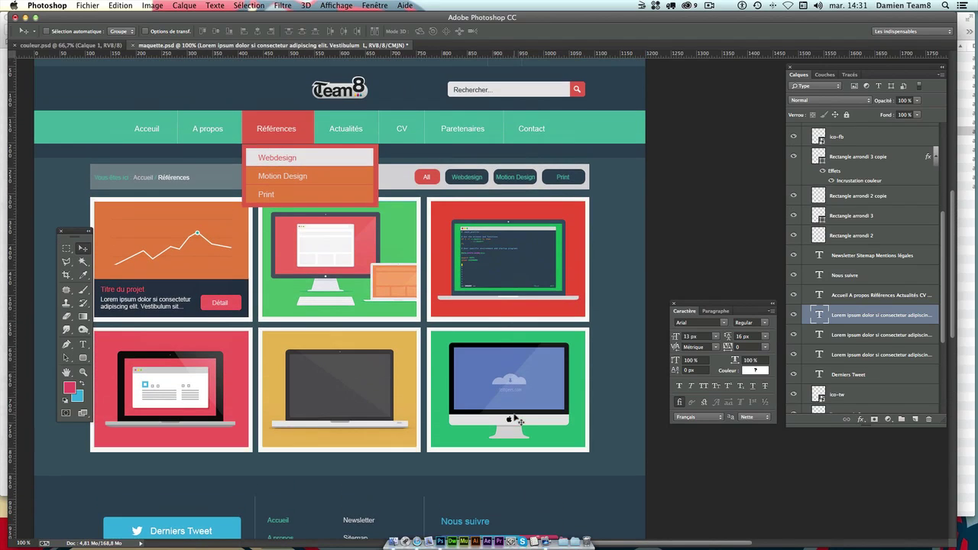
key(super+semicolon)
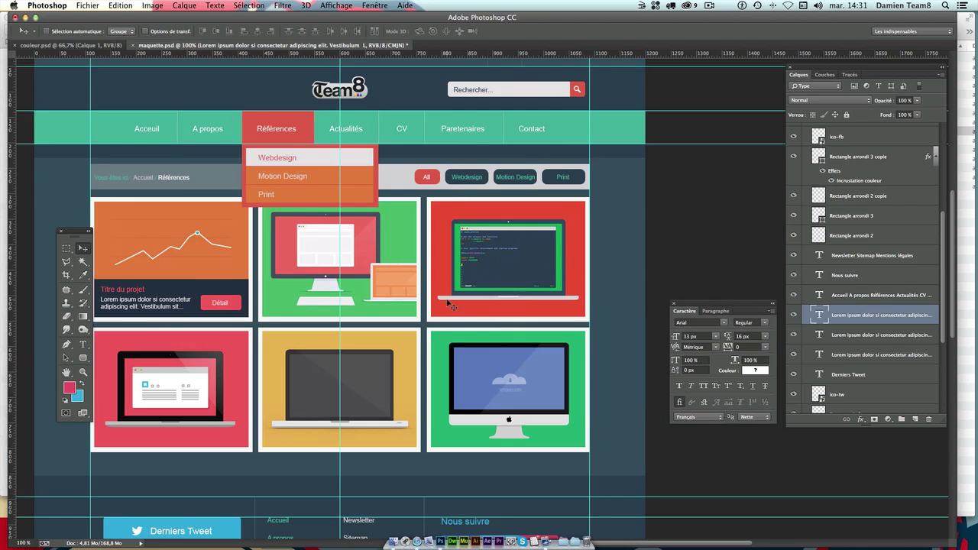
drag(451, 306, 438, 296)
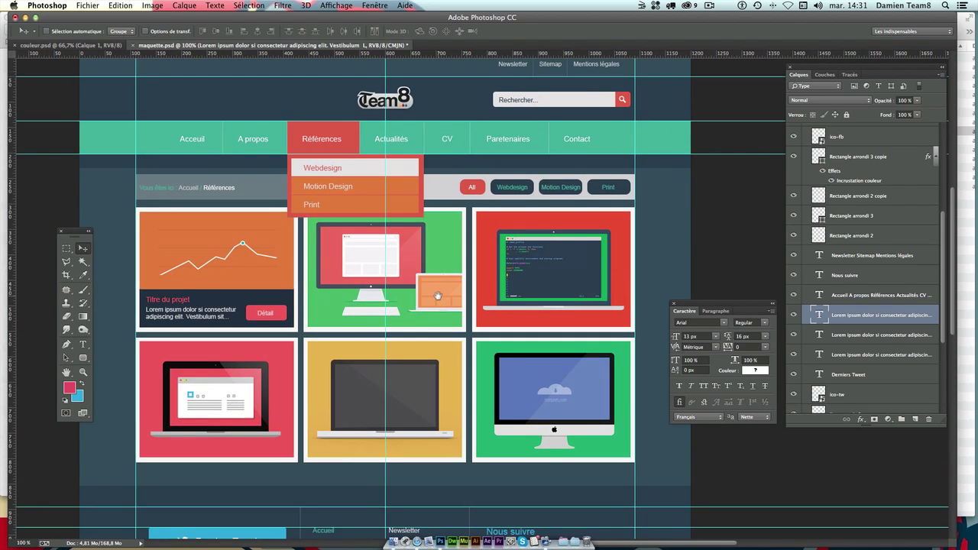
scroll(409, 205, up, 2)
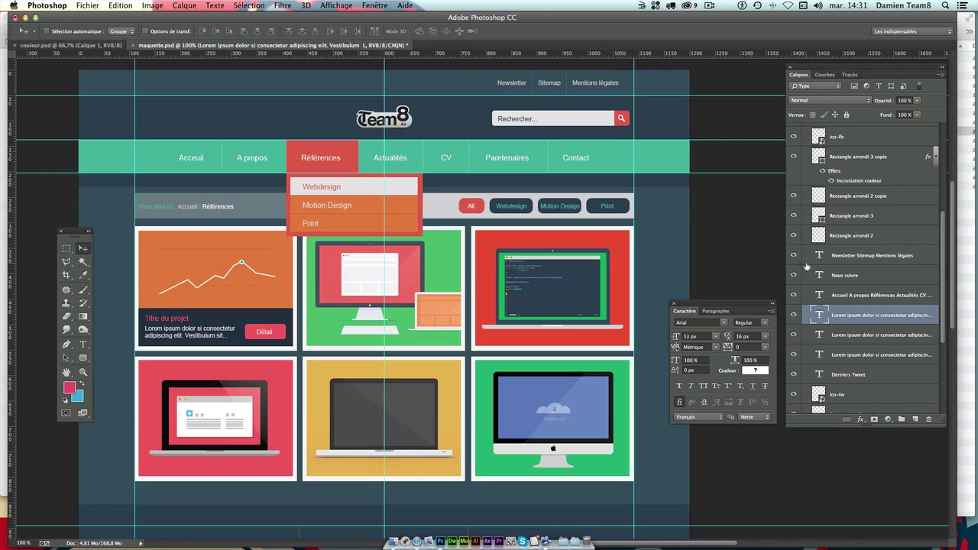
scroll(824, 263, up, 5)
- Collapse the footer layer group in the Layers panel
click(806, 153)
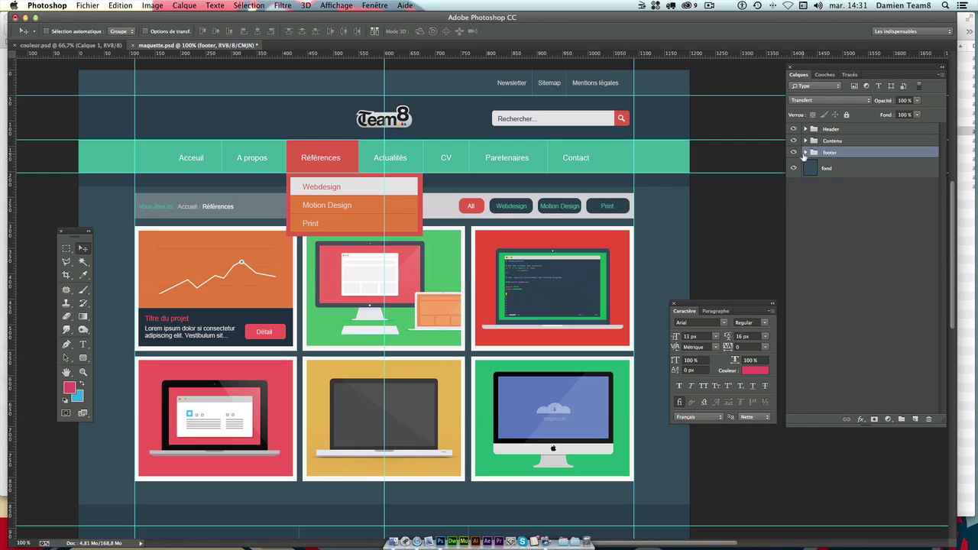
click(831, 141)
click(843, 199)
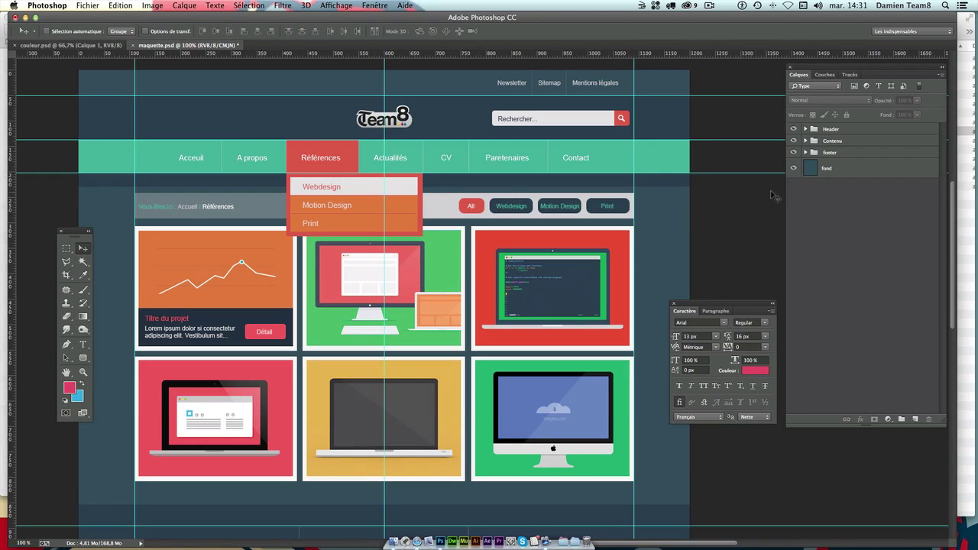
click(805, 152)
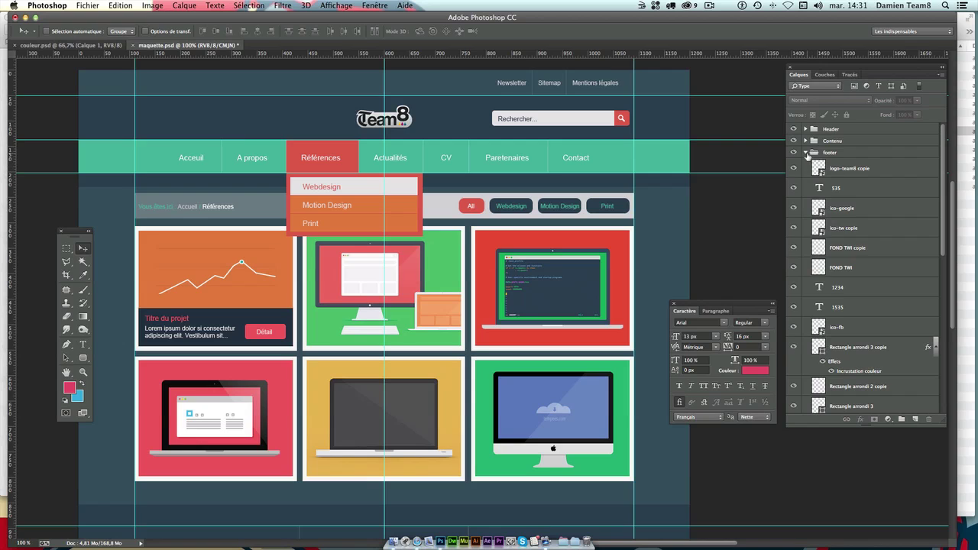
click(806, 153)
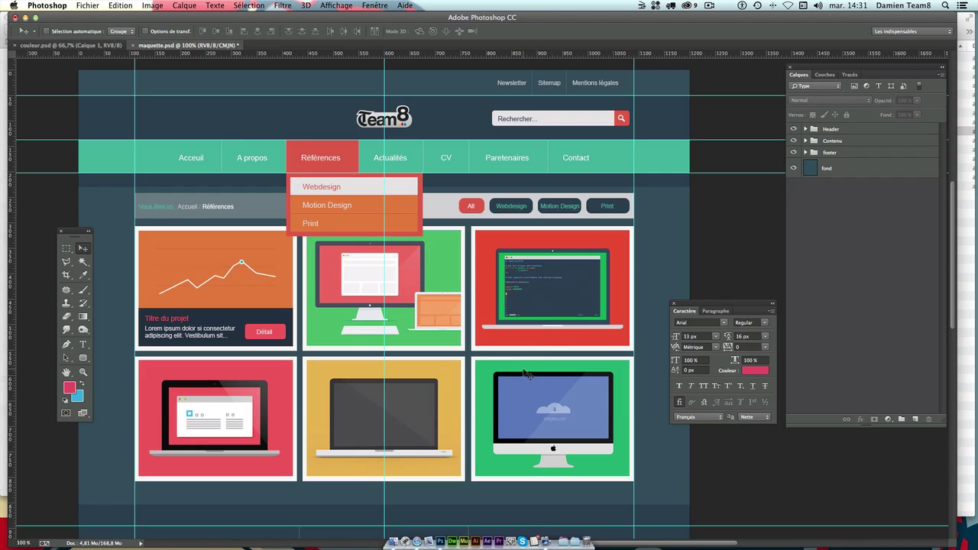
- Pan between footer and header to review the complete page layout
mouse_move(492, 394)
mouse_down()
mouse_move(498, 306)
mouse_move(501, 382)
mouse_up()
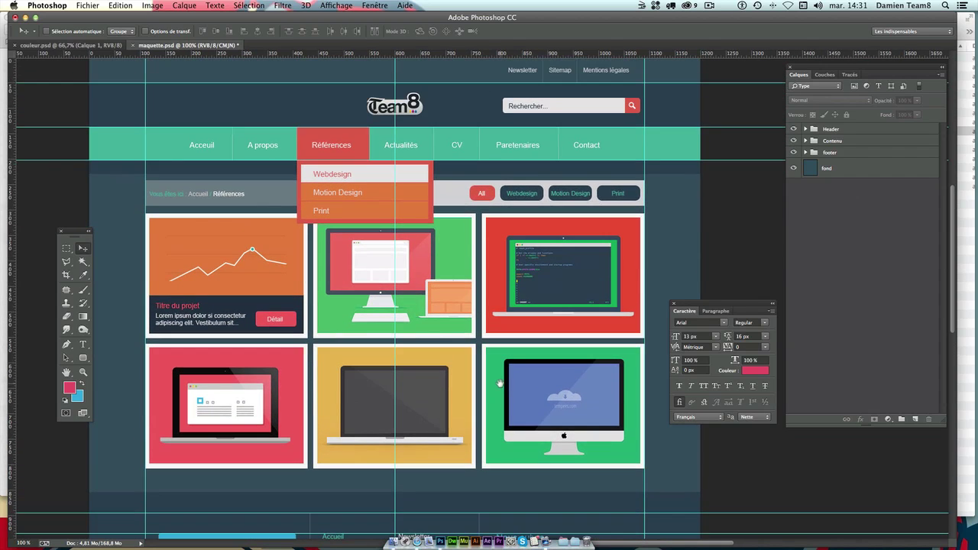
drag(490, 246, 489, 258)
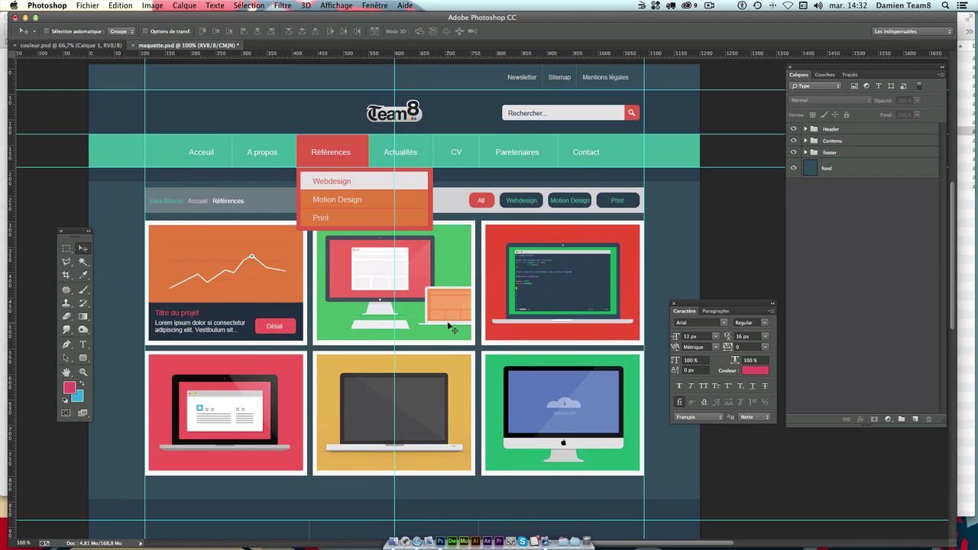
scroll(445, 330, down, 2)
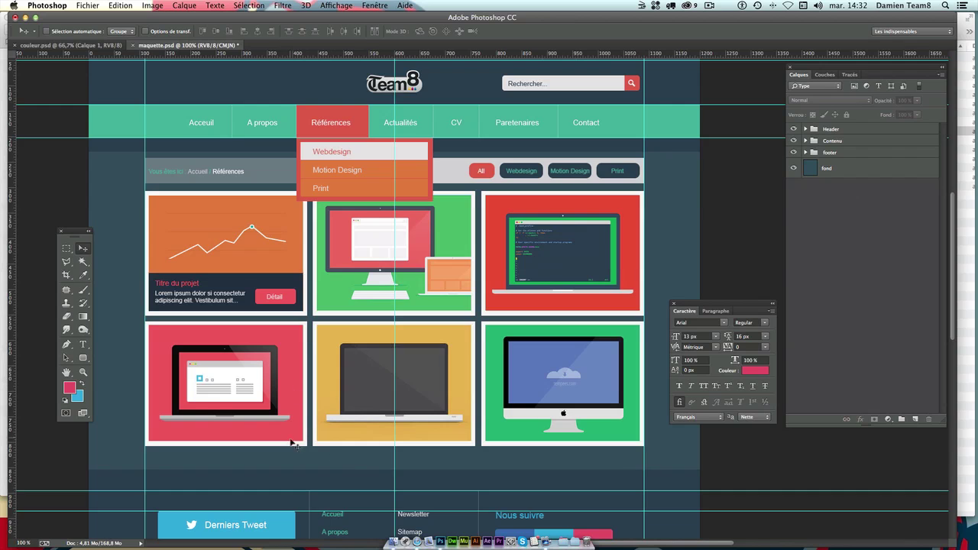
scroll(466, 416, up, 2)
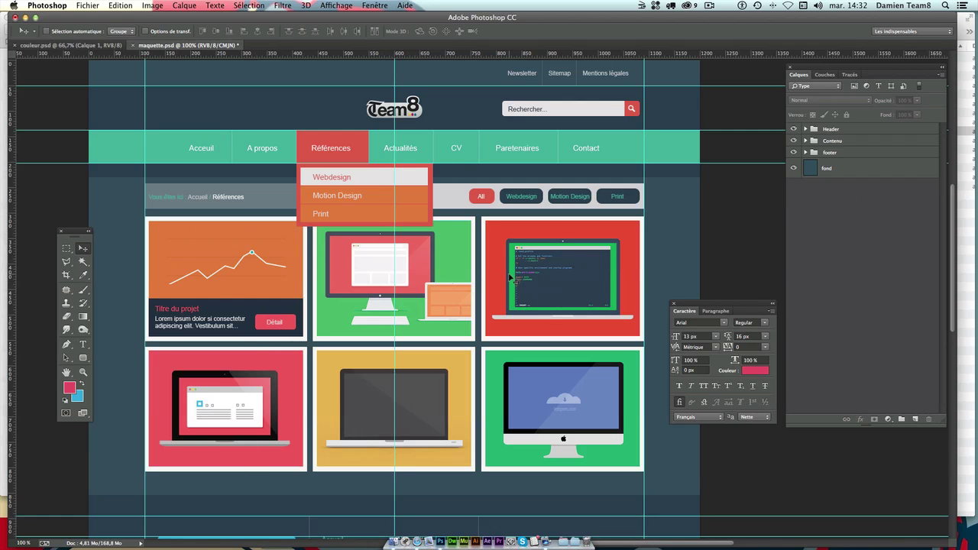
scroll(510, 278, down, 5)
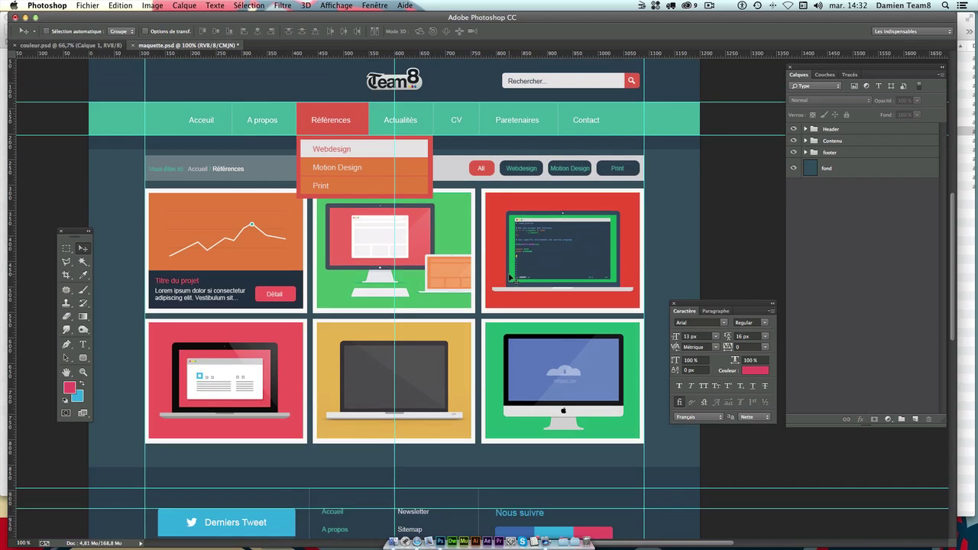
scroll(510, 277, up, 4)
scroll(510, 277, up, 2)
scroll(510, 278, down, 2)
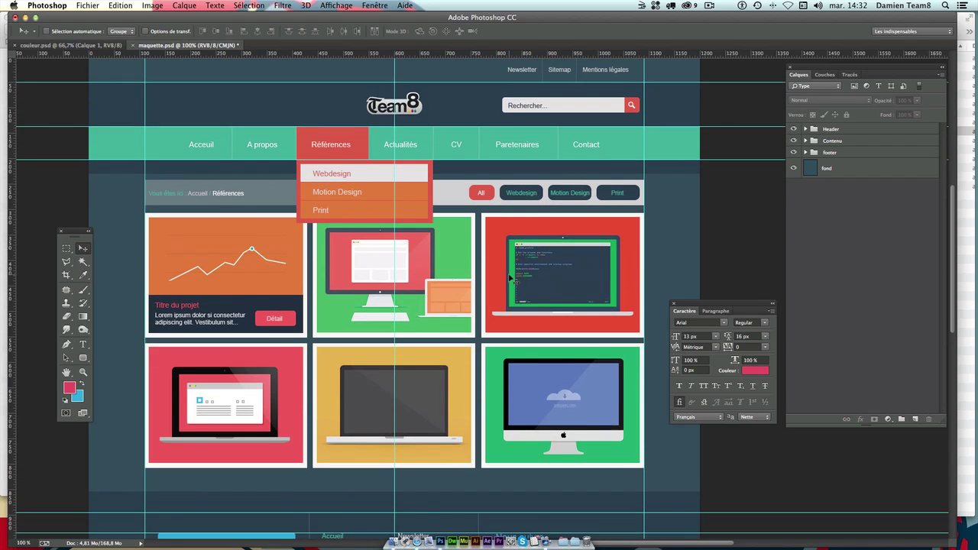
scroll(511, 277, down, 3)
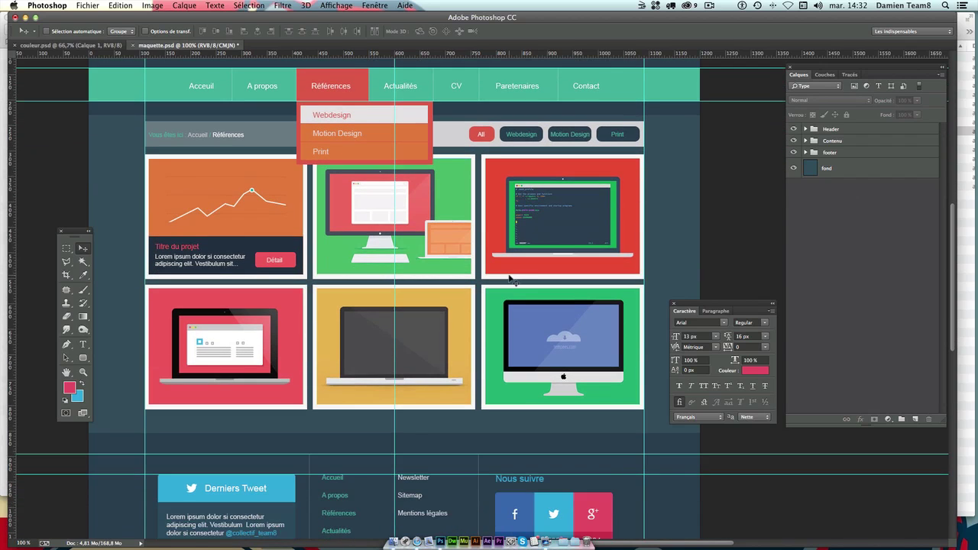
scroll(510, 277, up, 4)
scroll(511, 277, up, 1)
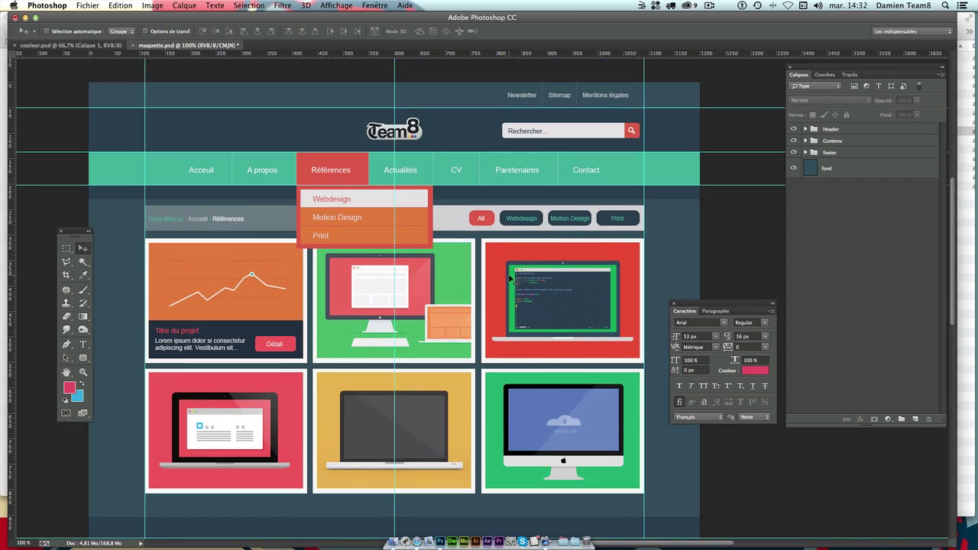